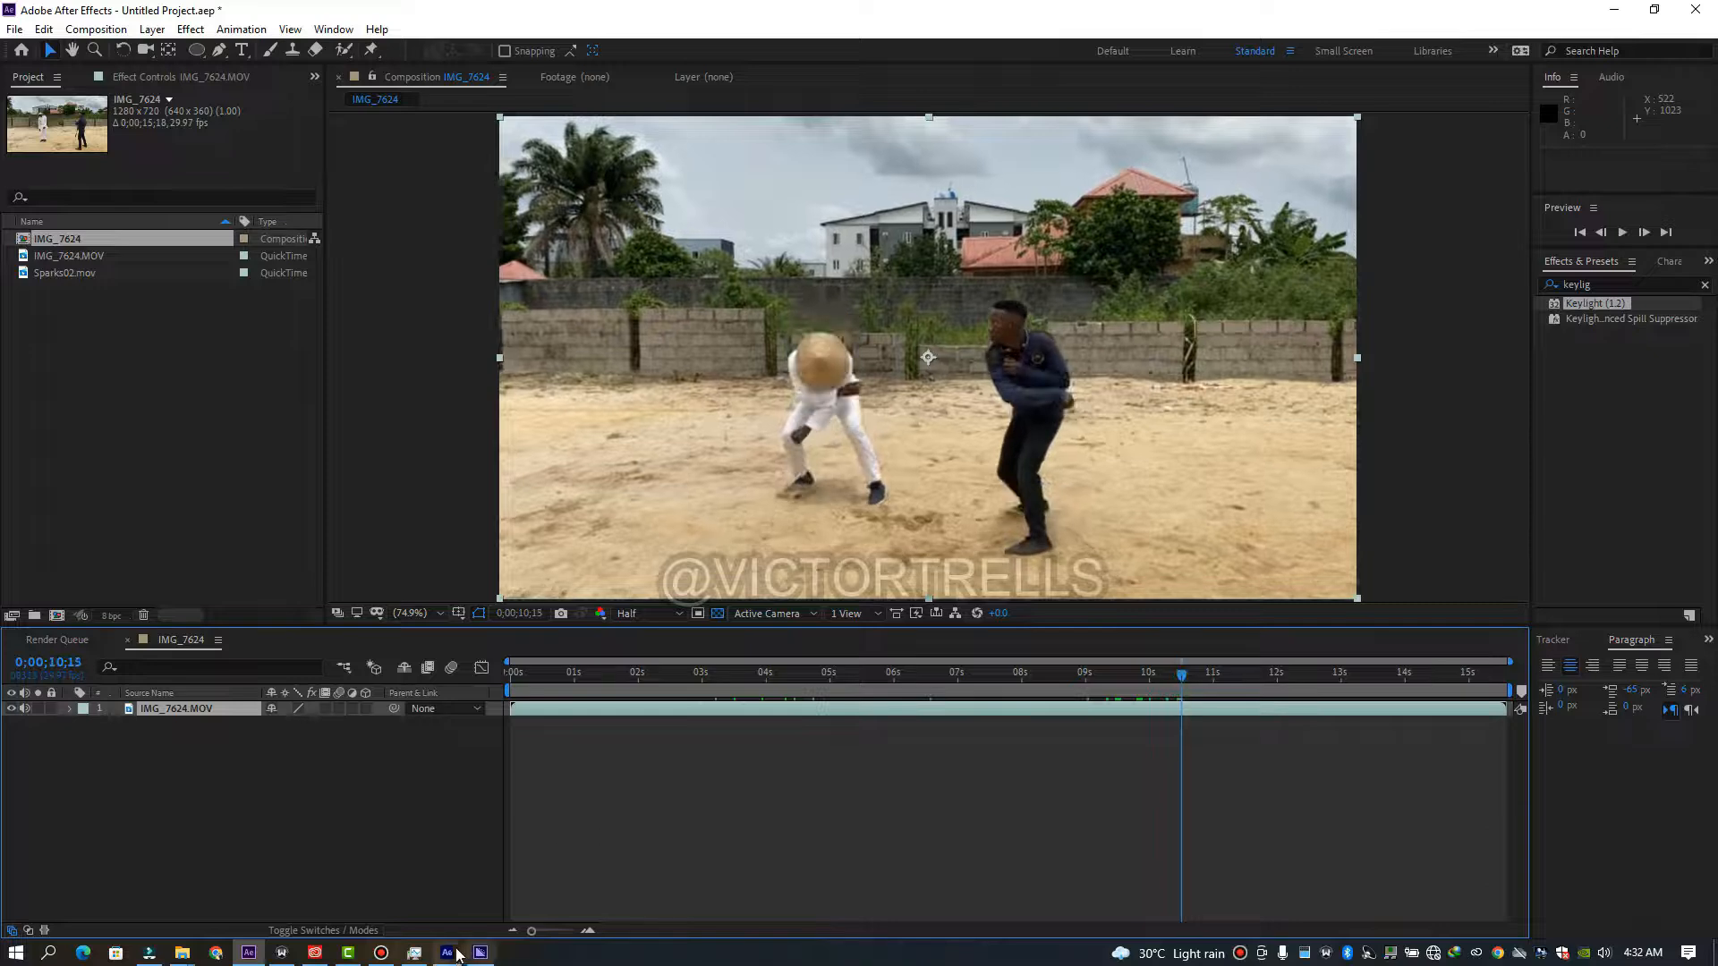
Trim the start of the IMG_7624.MOV layer to 0;00;09;21 and move the trimmed clip to the beginning of the timeline.
drag(1082, 694, 927, 702)
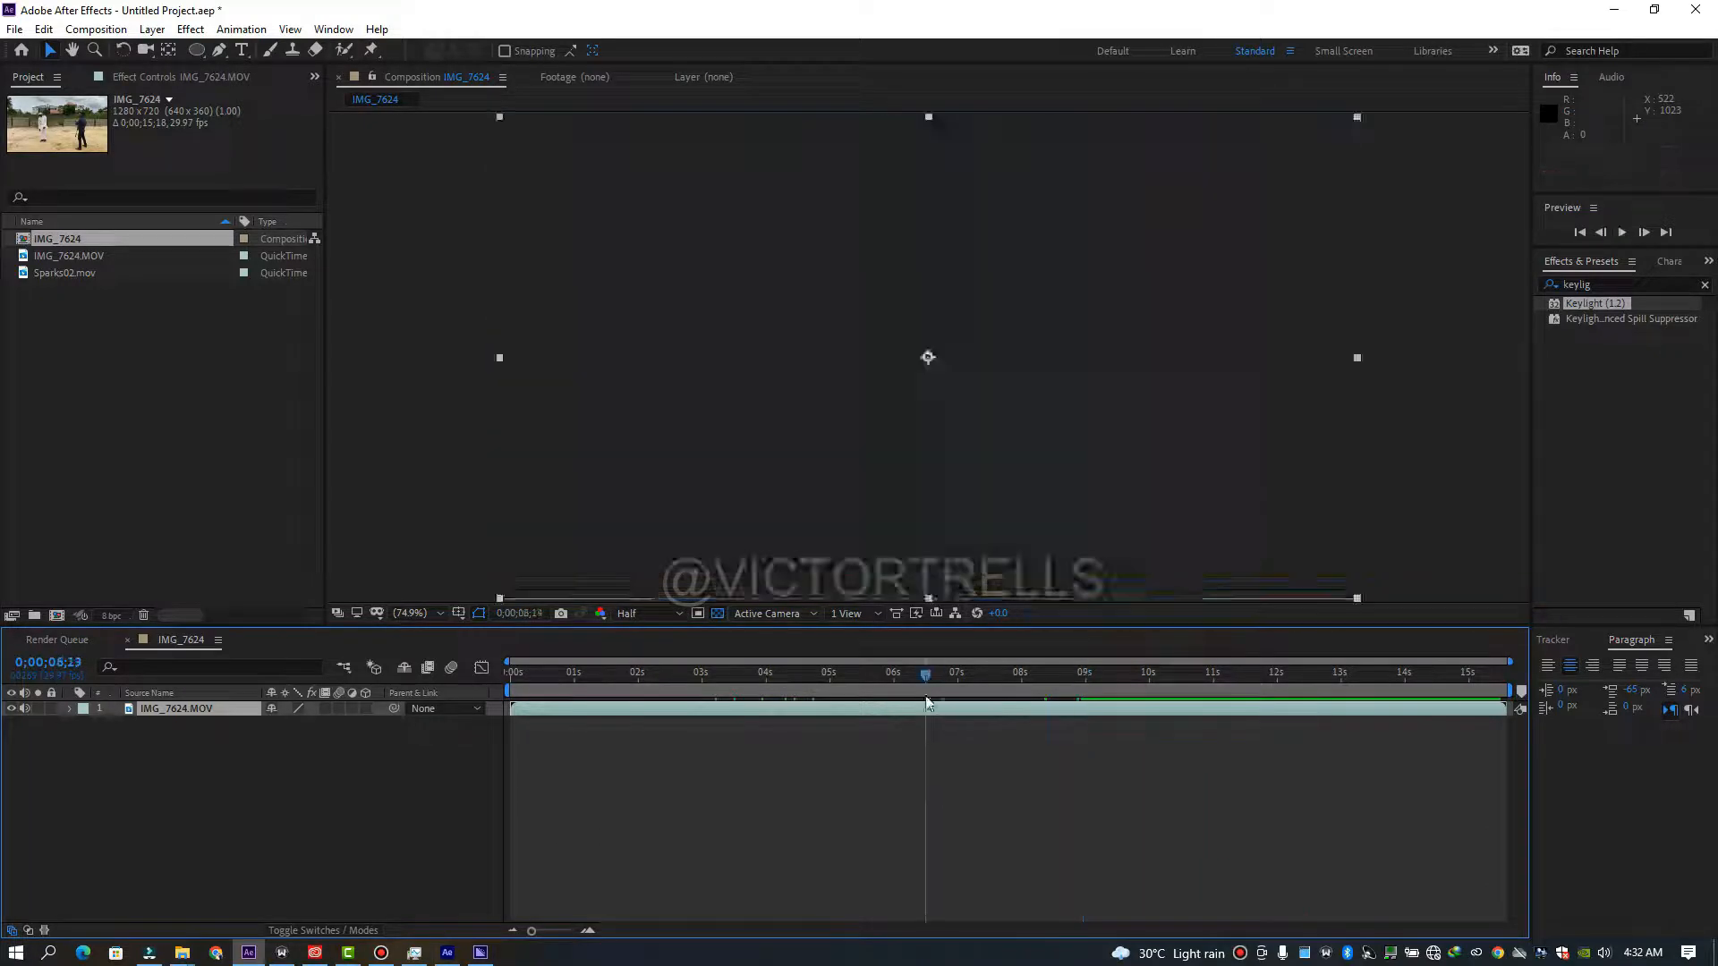
key(space)
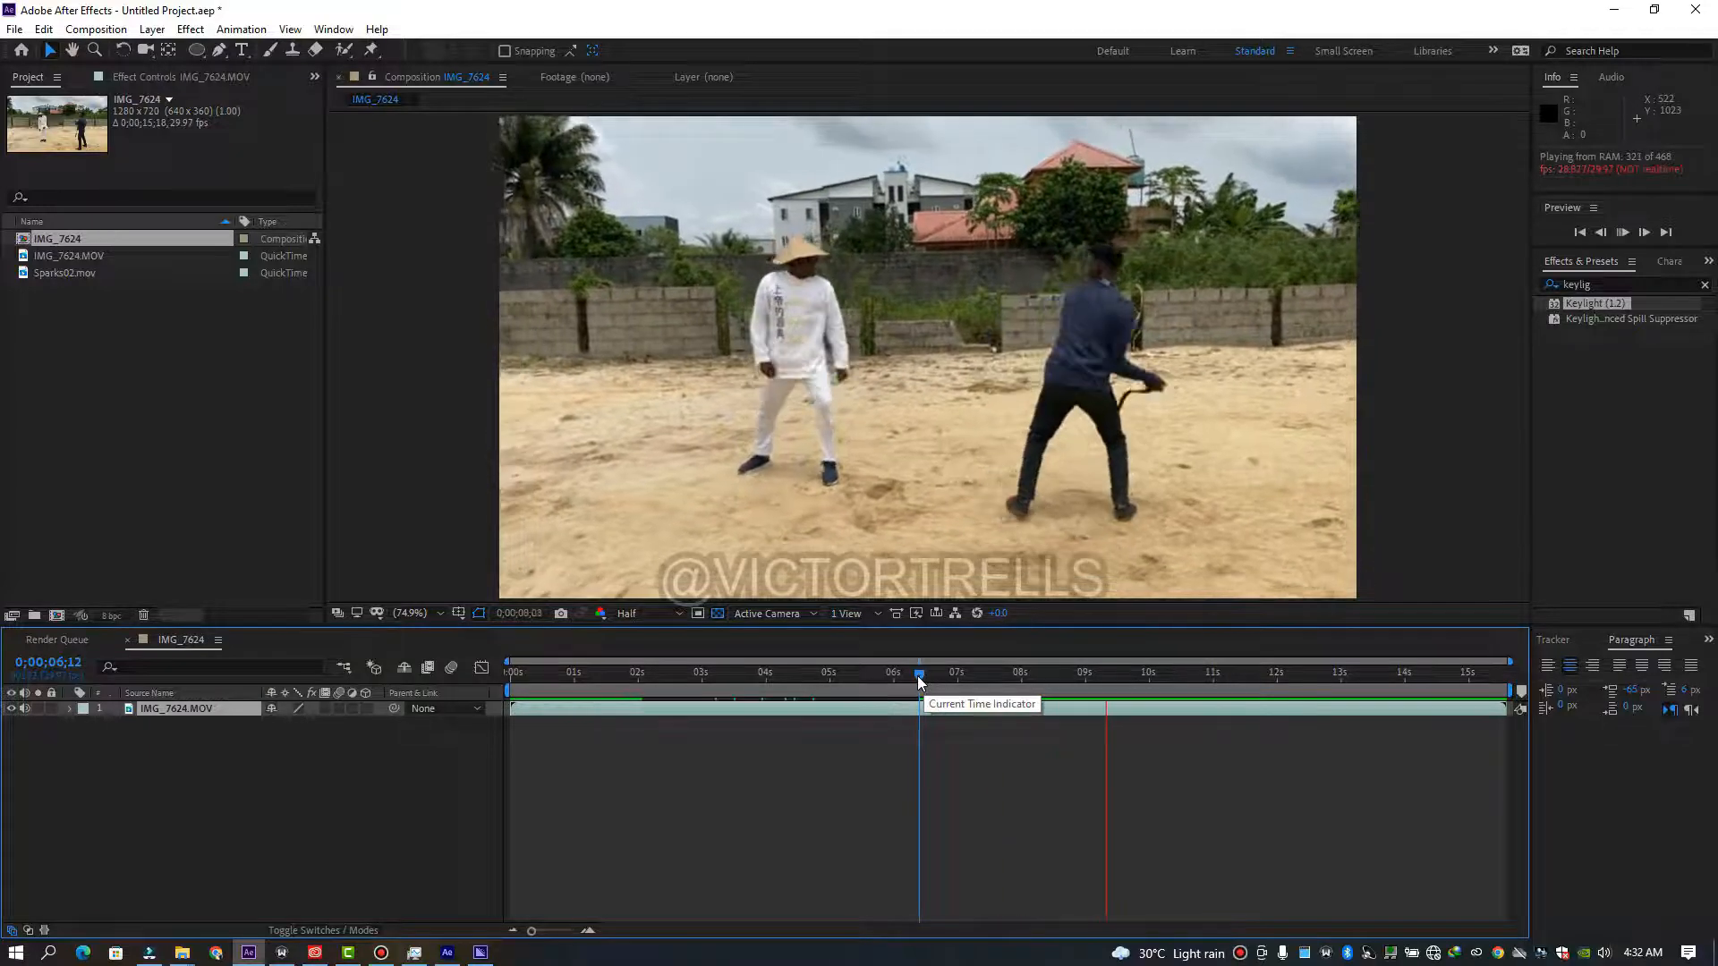
drag(919, 677, 1129, 680)
key(alt+bracketleft)
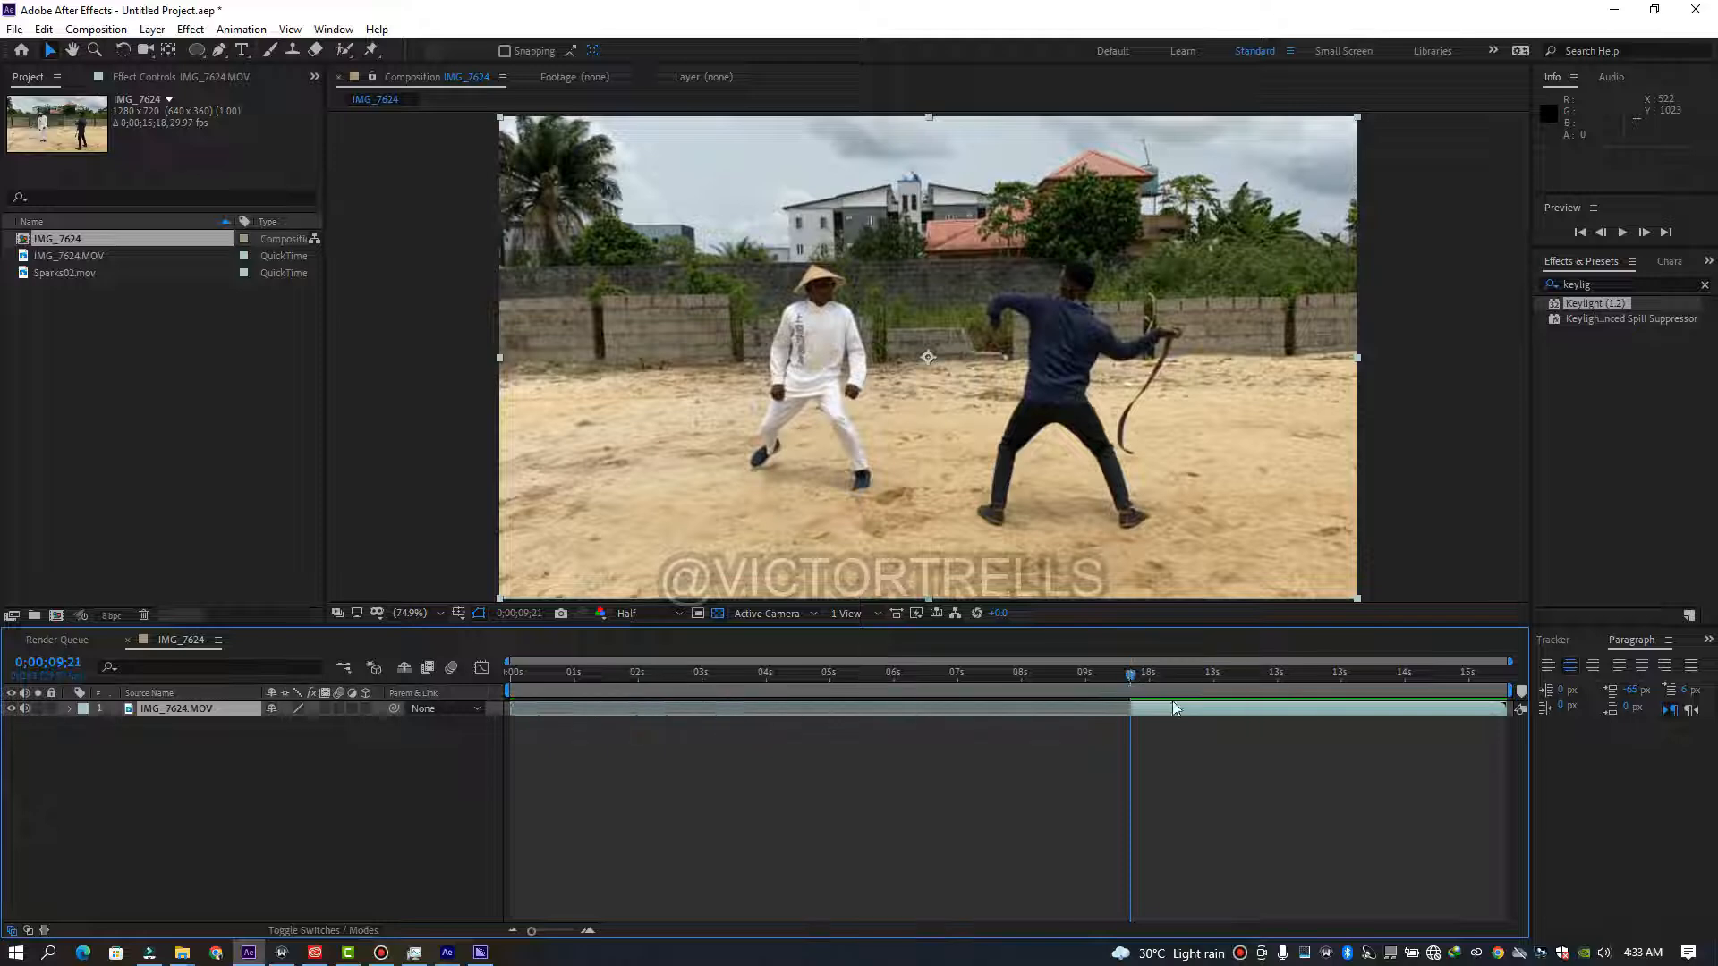
drag(1205, 706, 564, 678)
End the work area at 0;00;05;18 and return the playhead to the first frame.
drag(784, 670, 871, 671)
key(n)
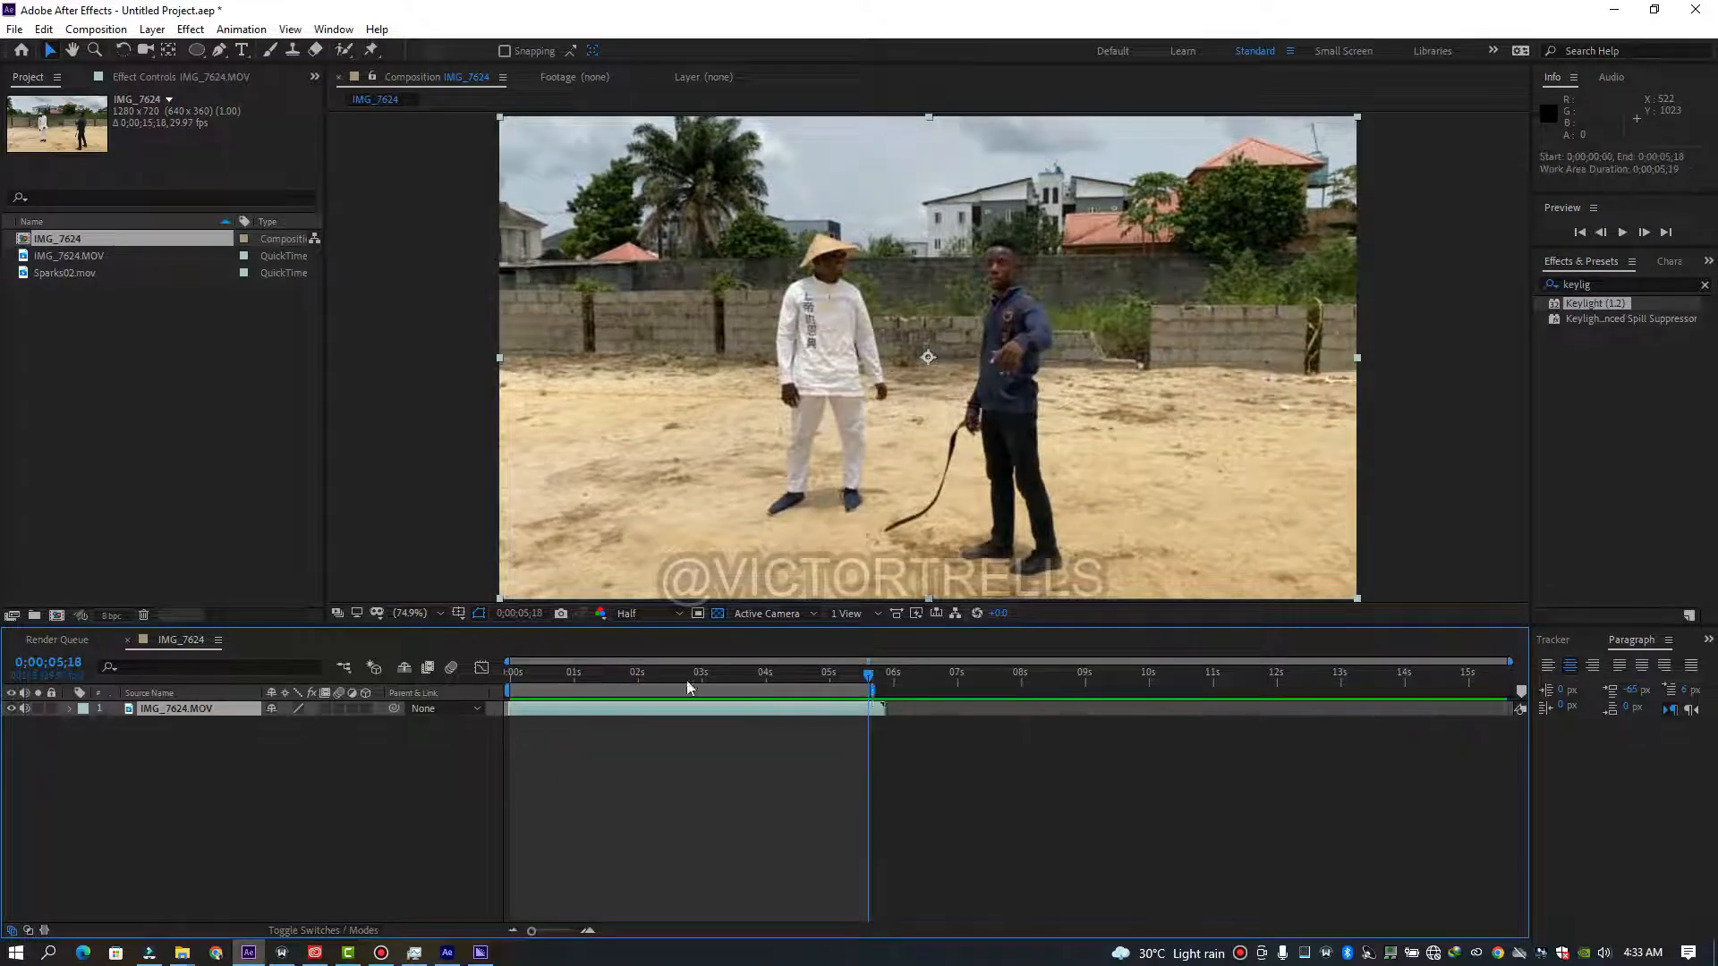
click(542, 688)
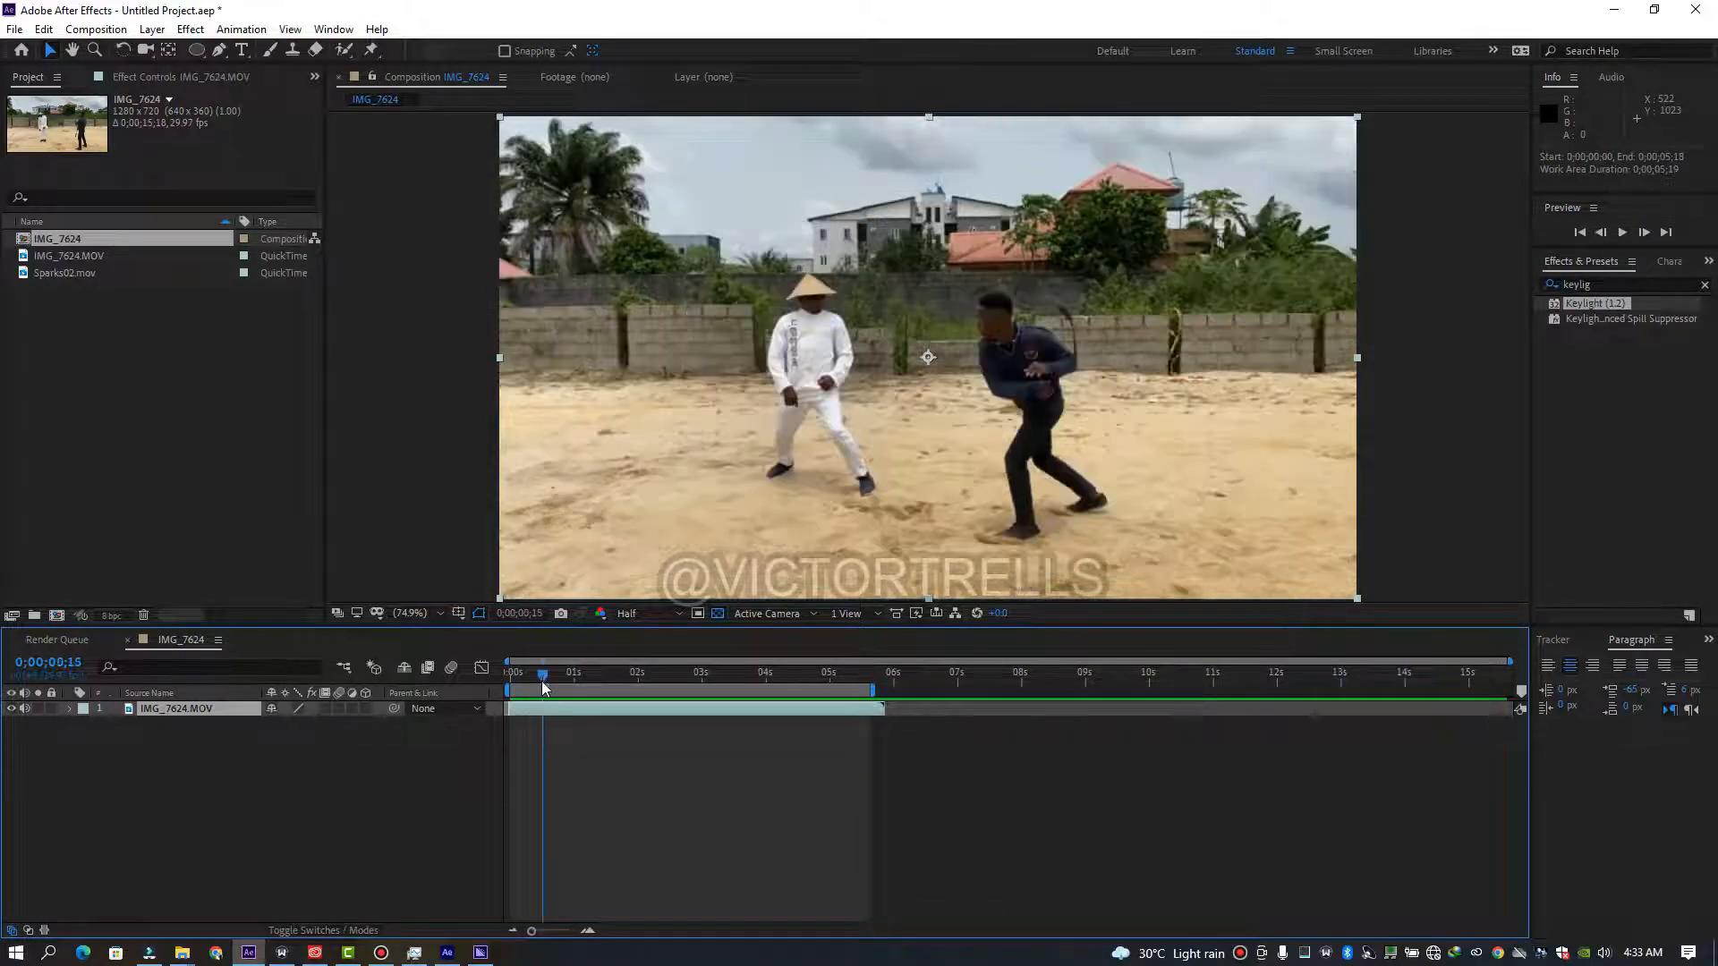
drag(538, 677, 417, 687)
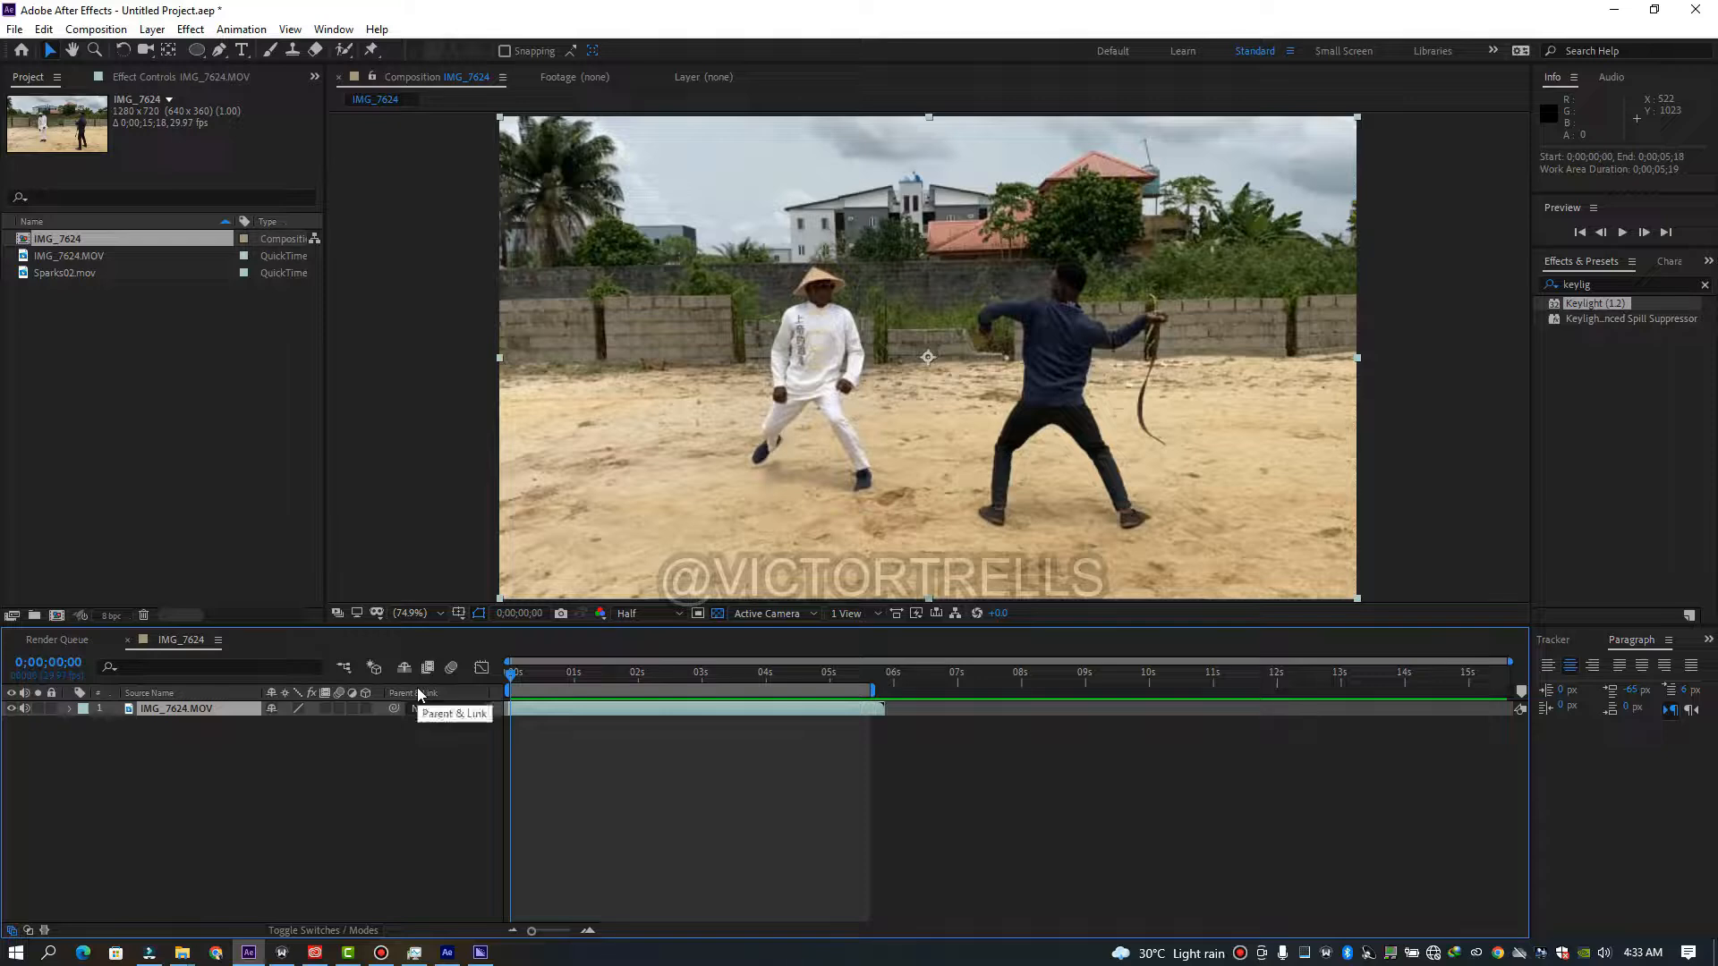
Create a black solid layer above the footage.
right_click(420, 852)
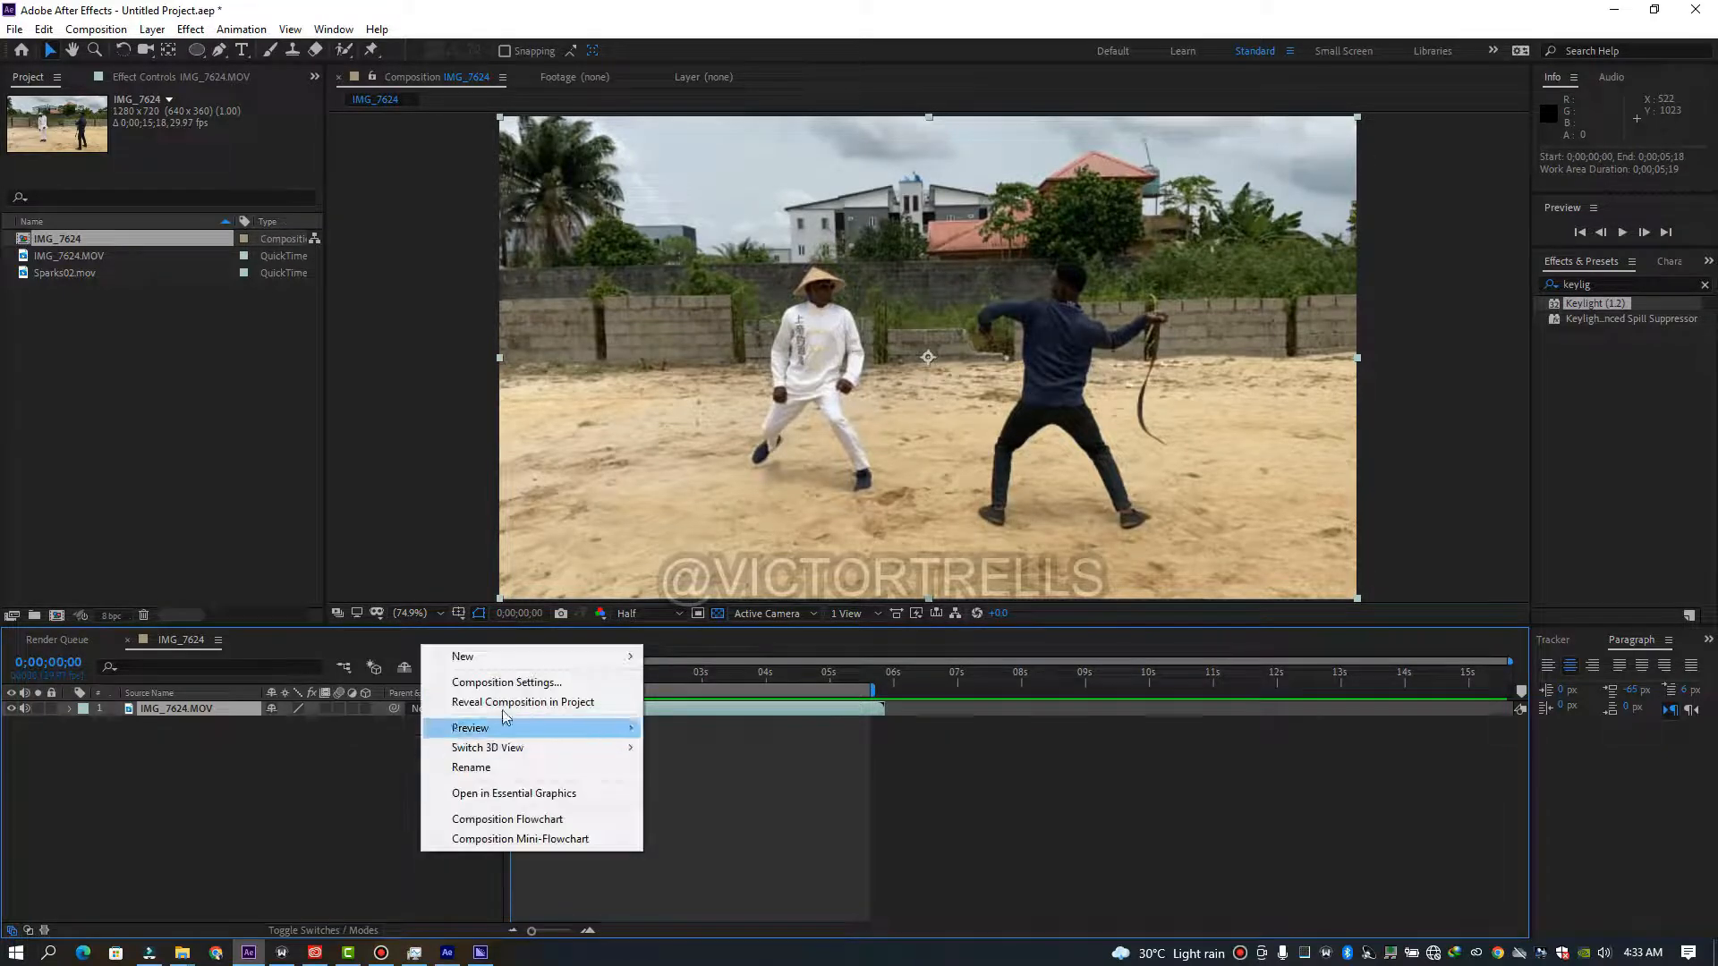
mouse_move(561, 662)
click(687, 680)
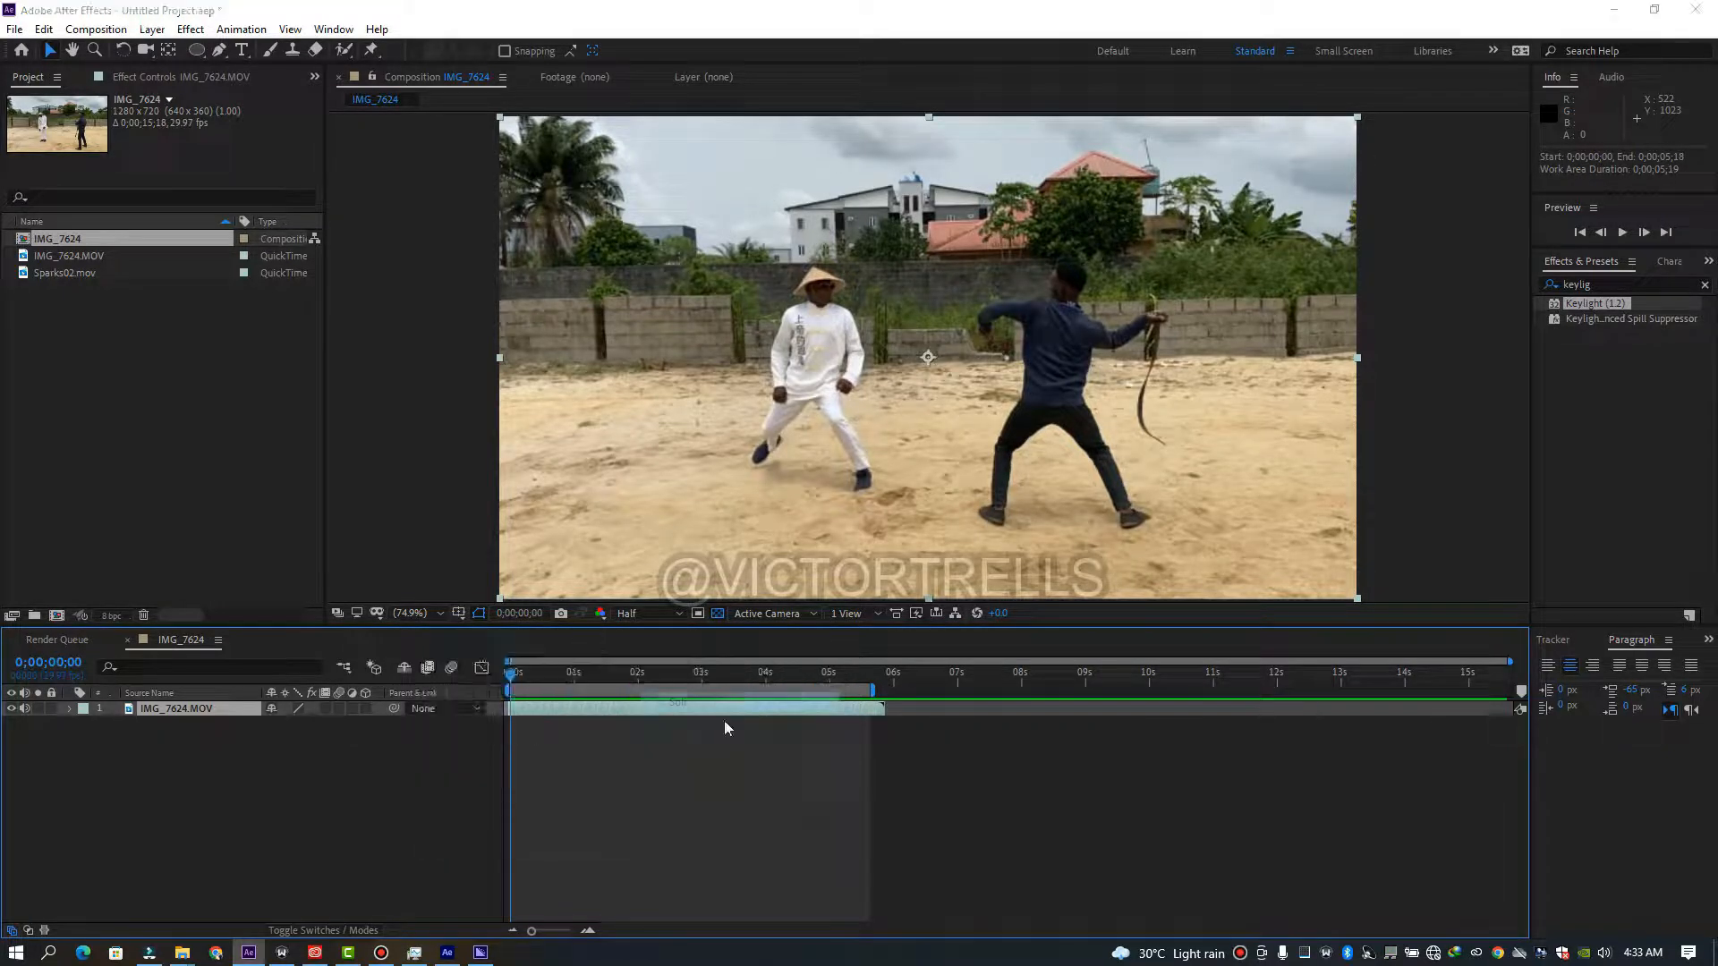
click(1043, 885)
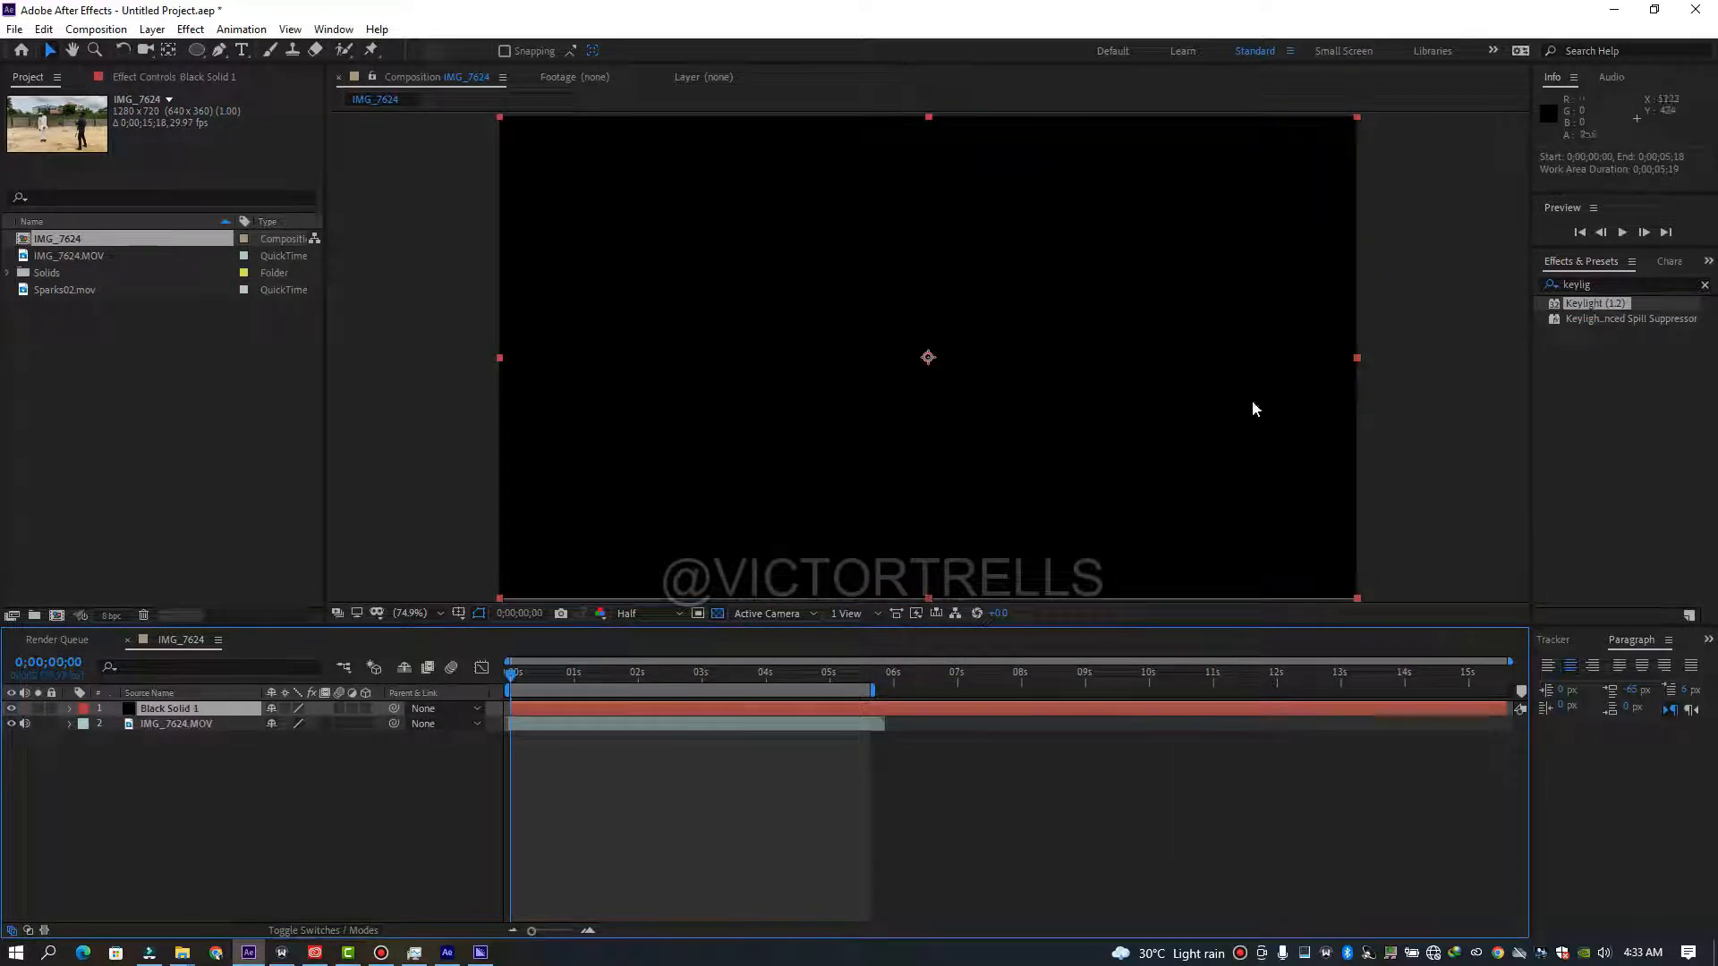
Search the effects for "saber" and apply the Saber effect to the black solid.
click(1628, 284)
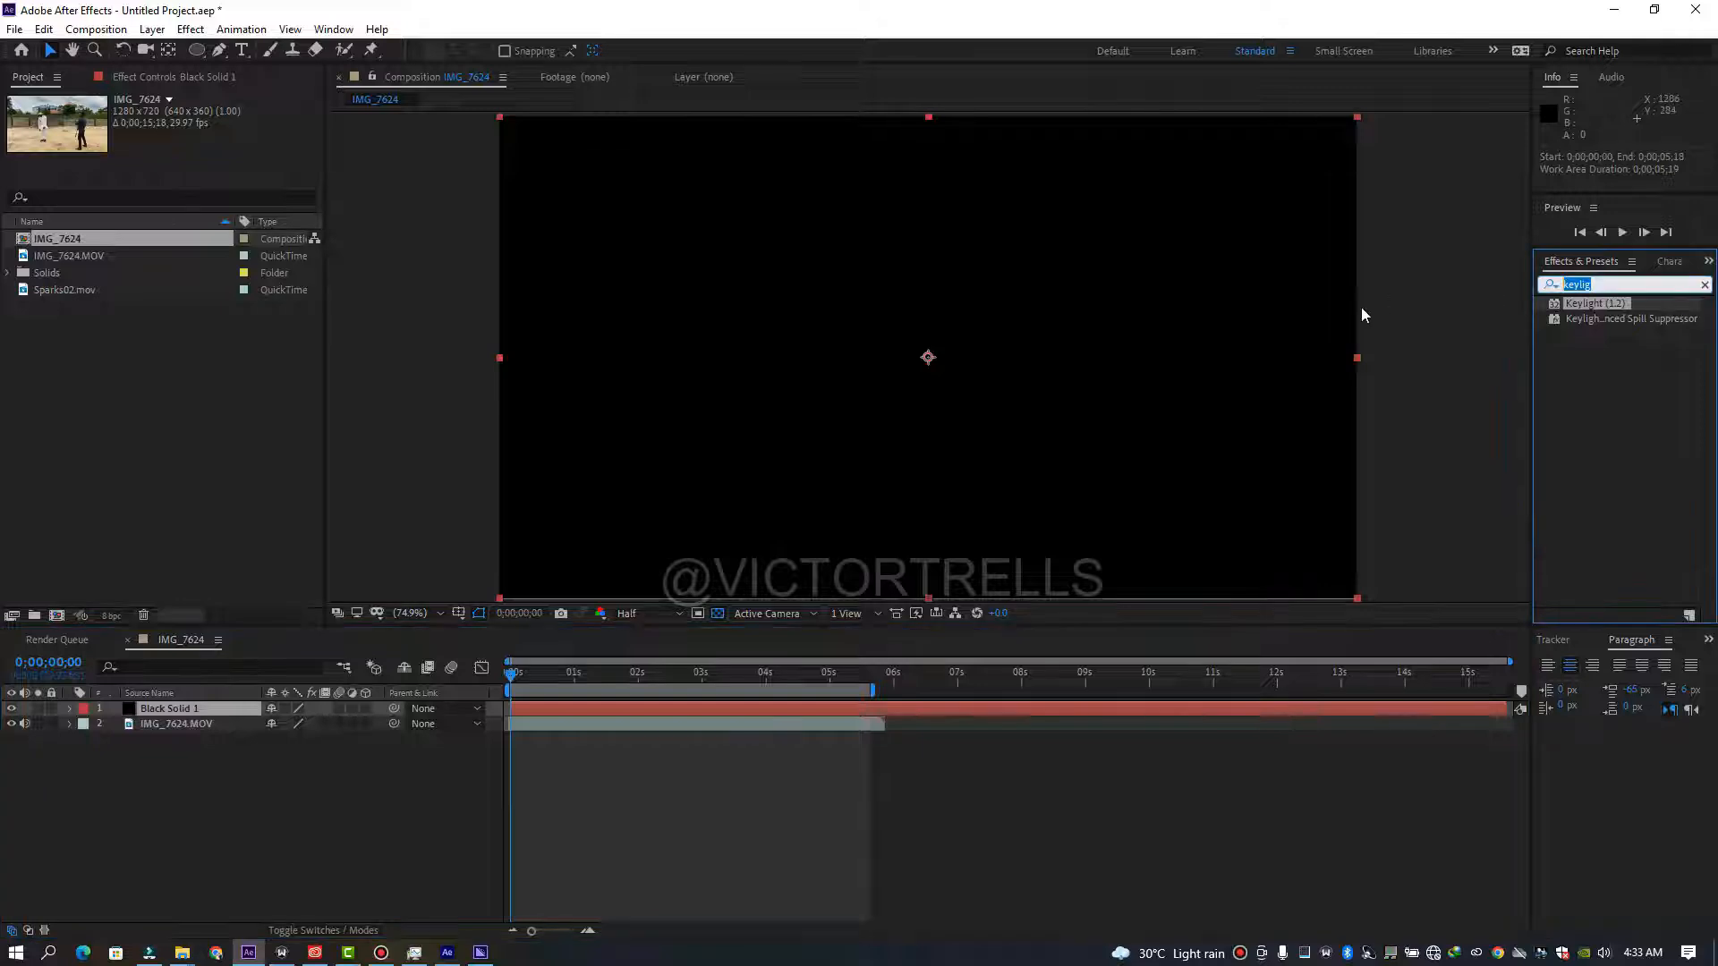
text(saber)
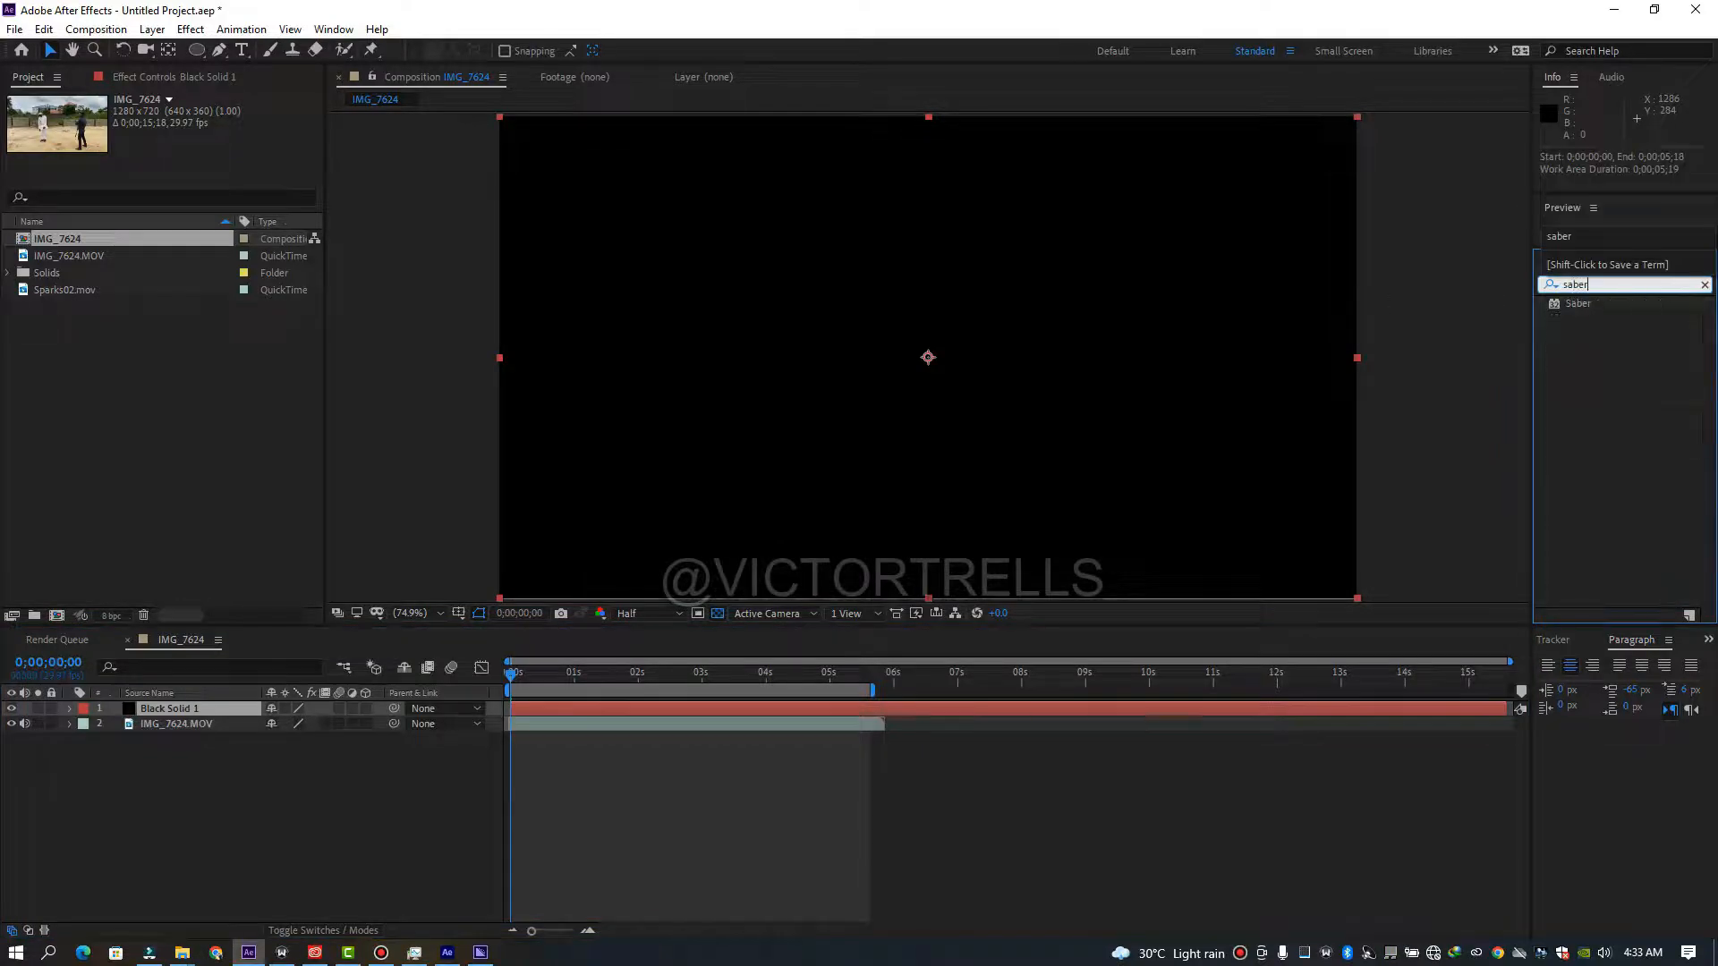
double_click(1577, 302)
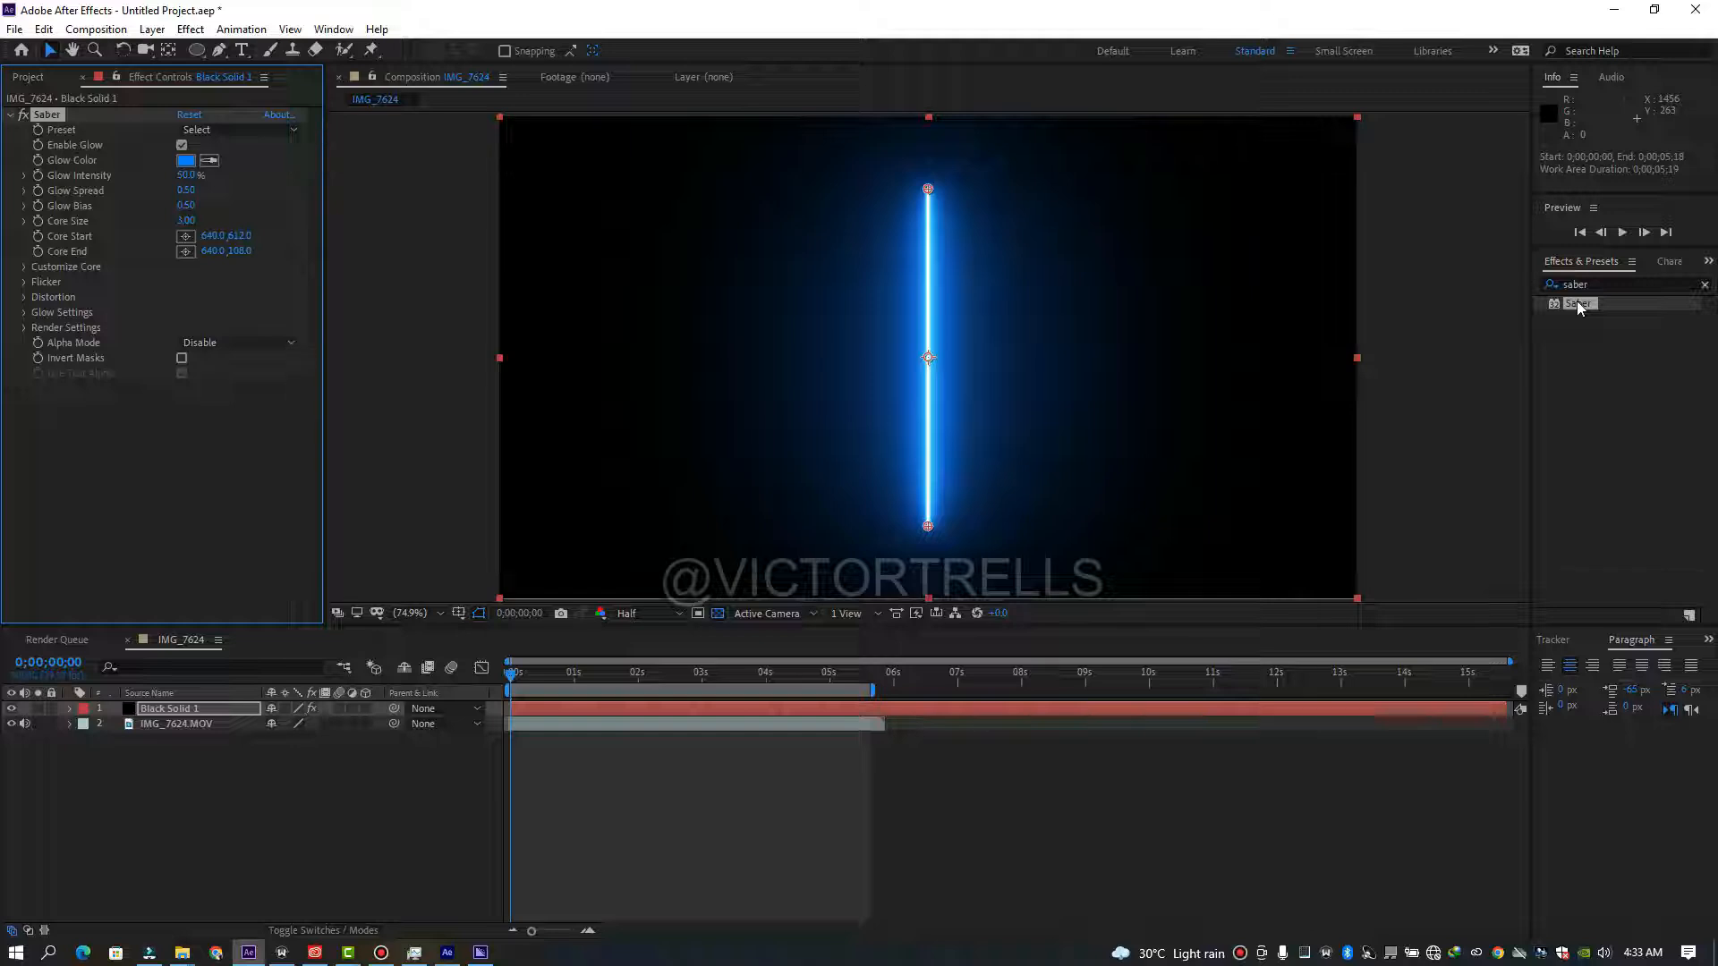
Hide the black solid and draw an open mask path on it with the Pen tool, following the whip from the hand to its tip.
click(12, 708)
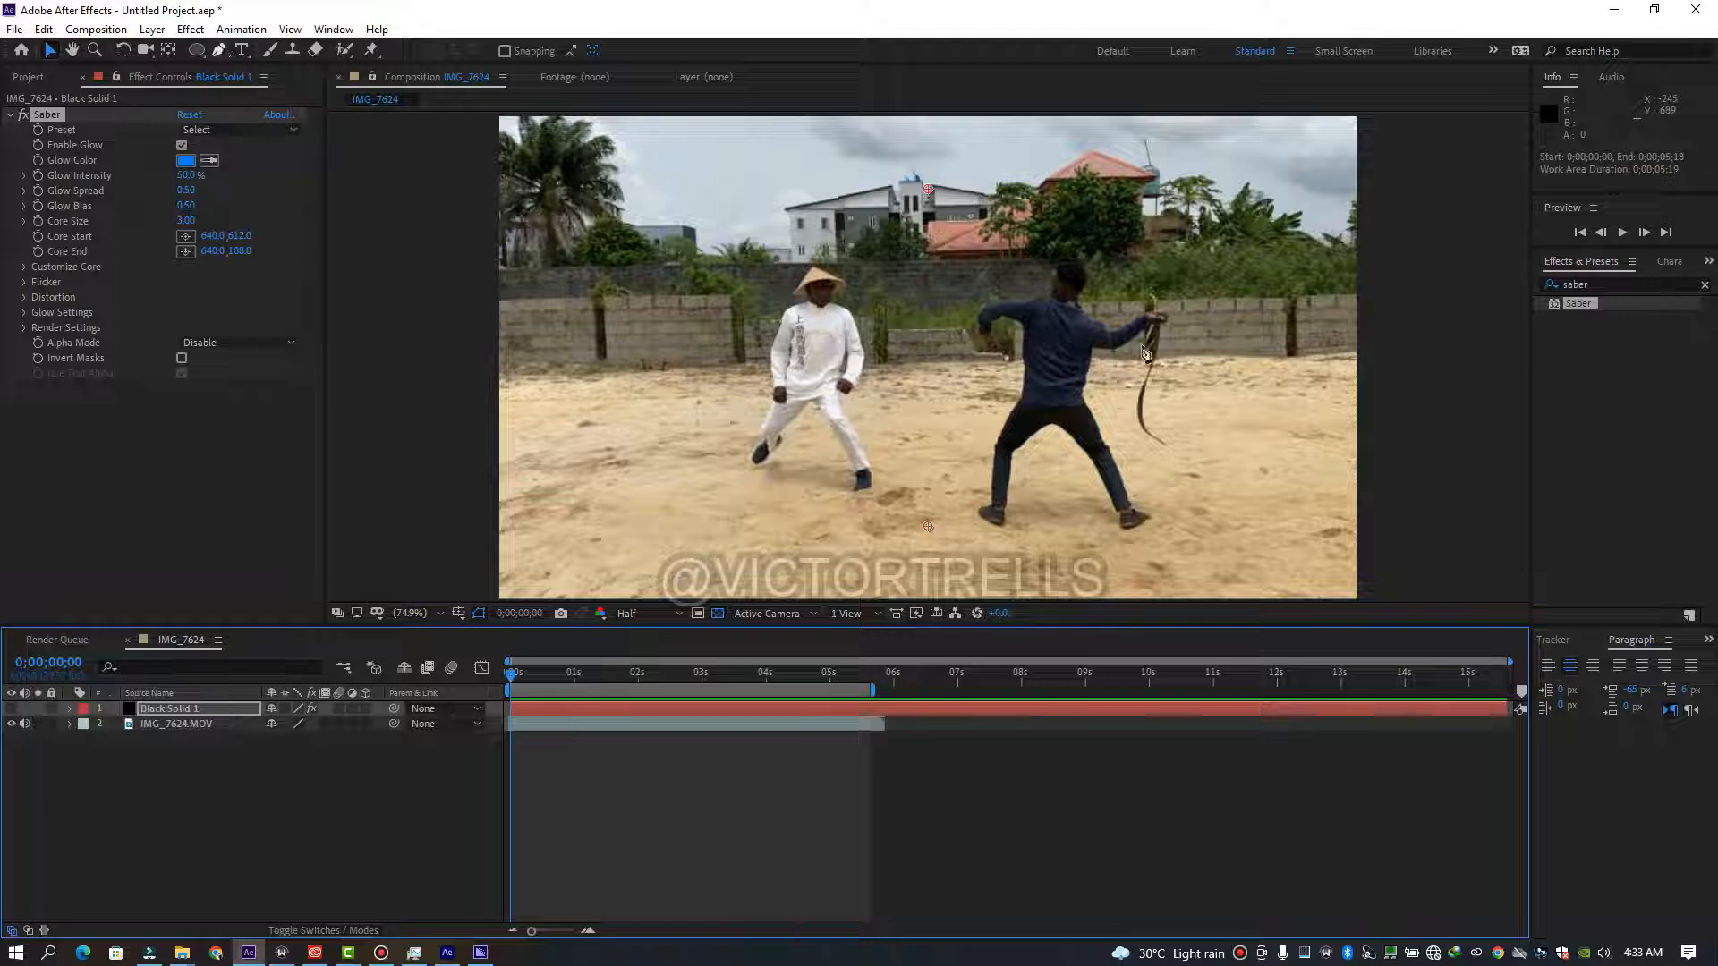
key(g)
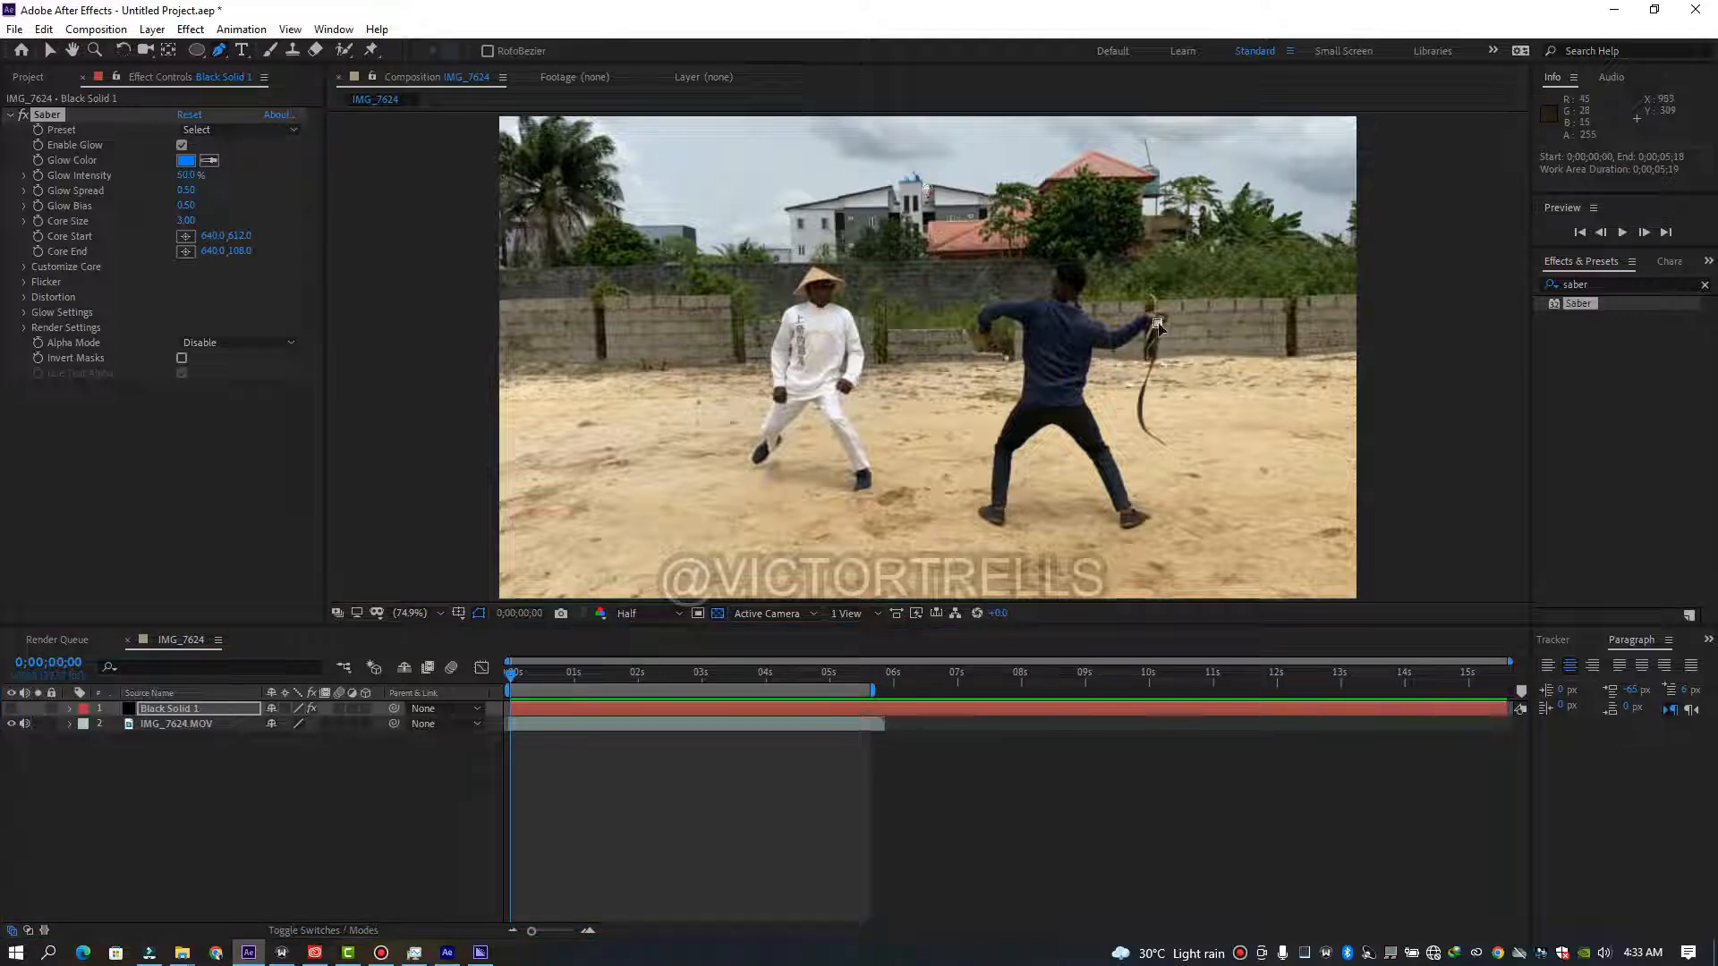
click(1158, 324)
click(1157, 361)
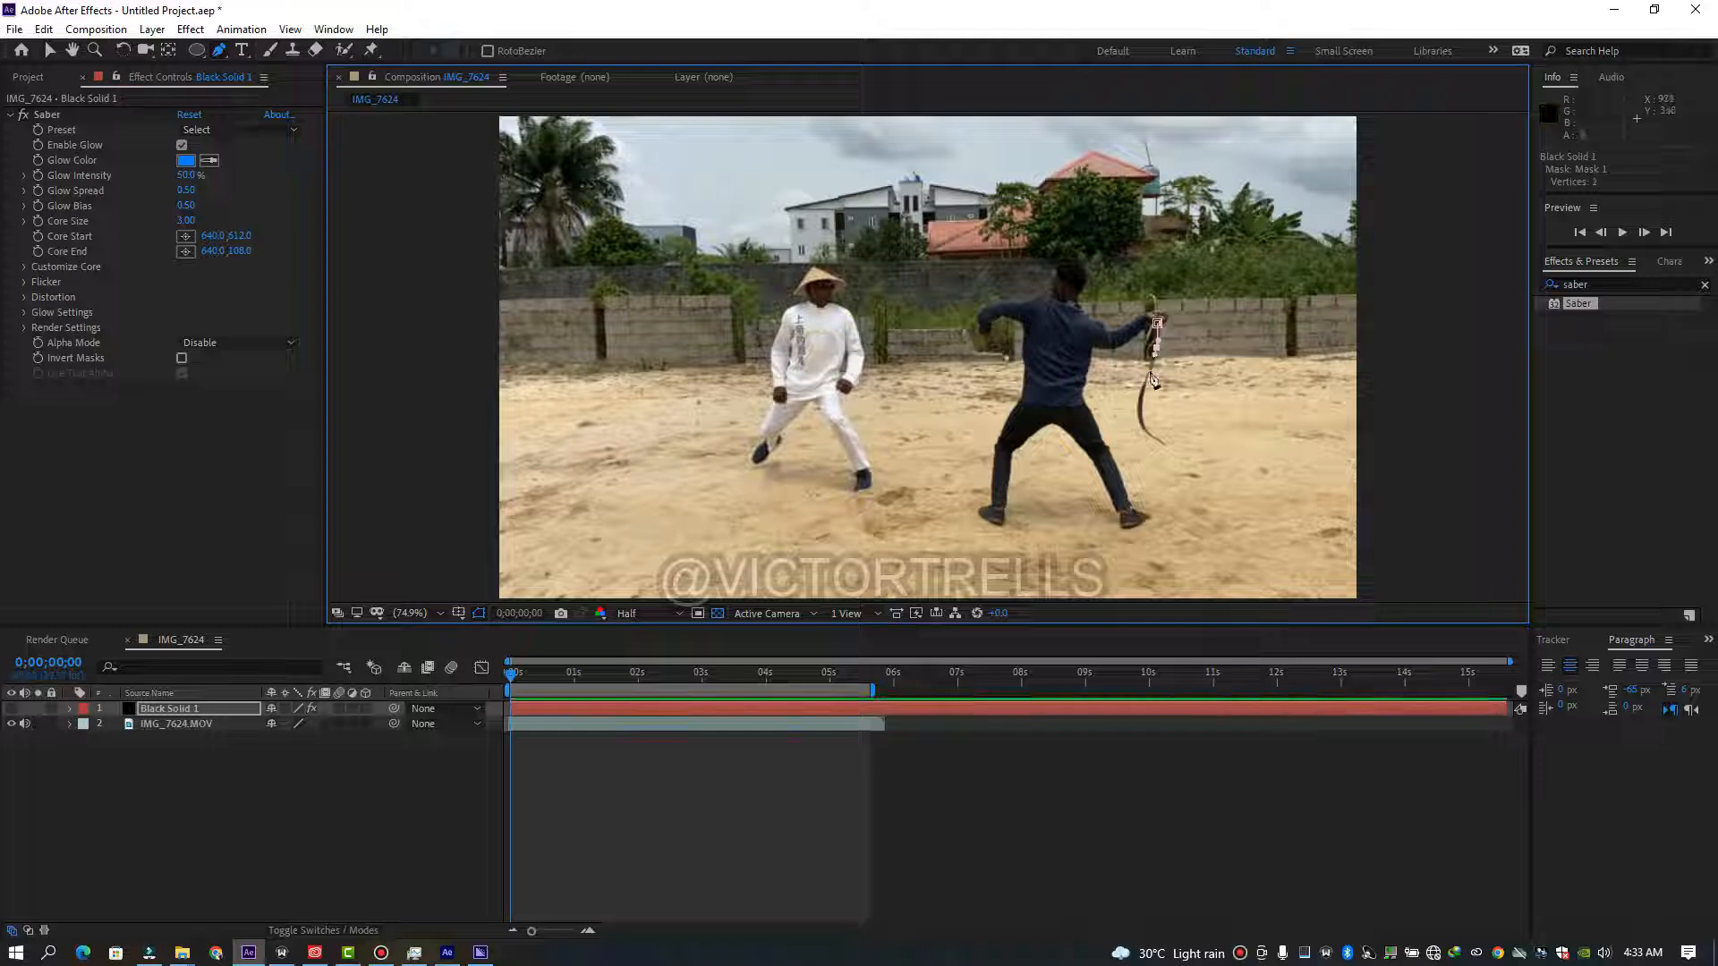
click(1146, 431)
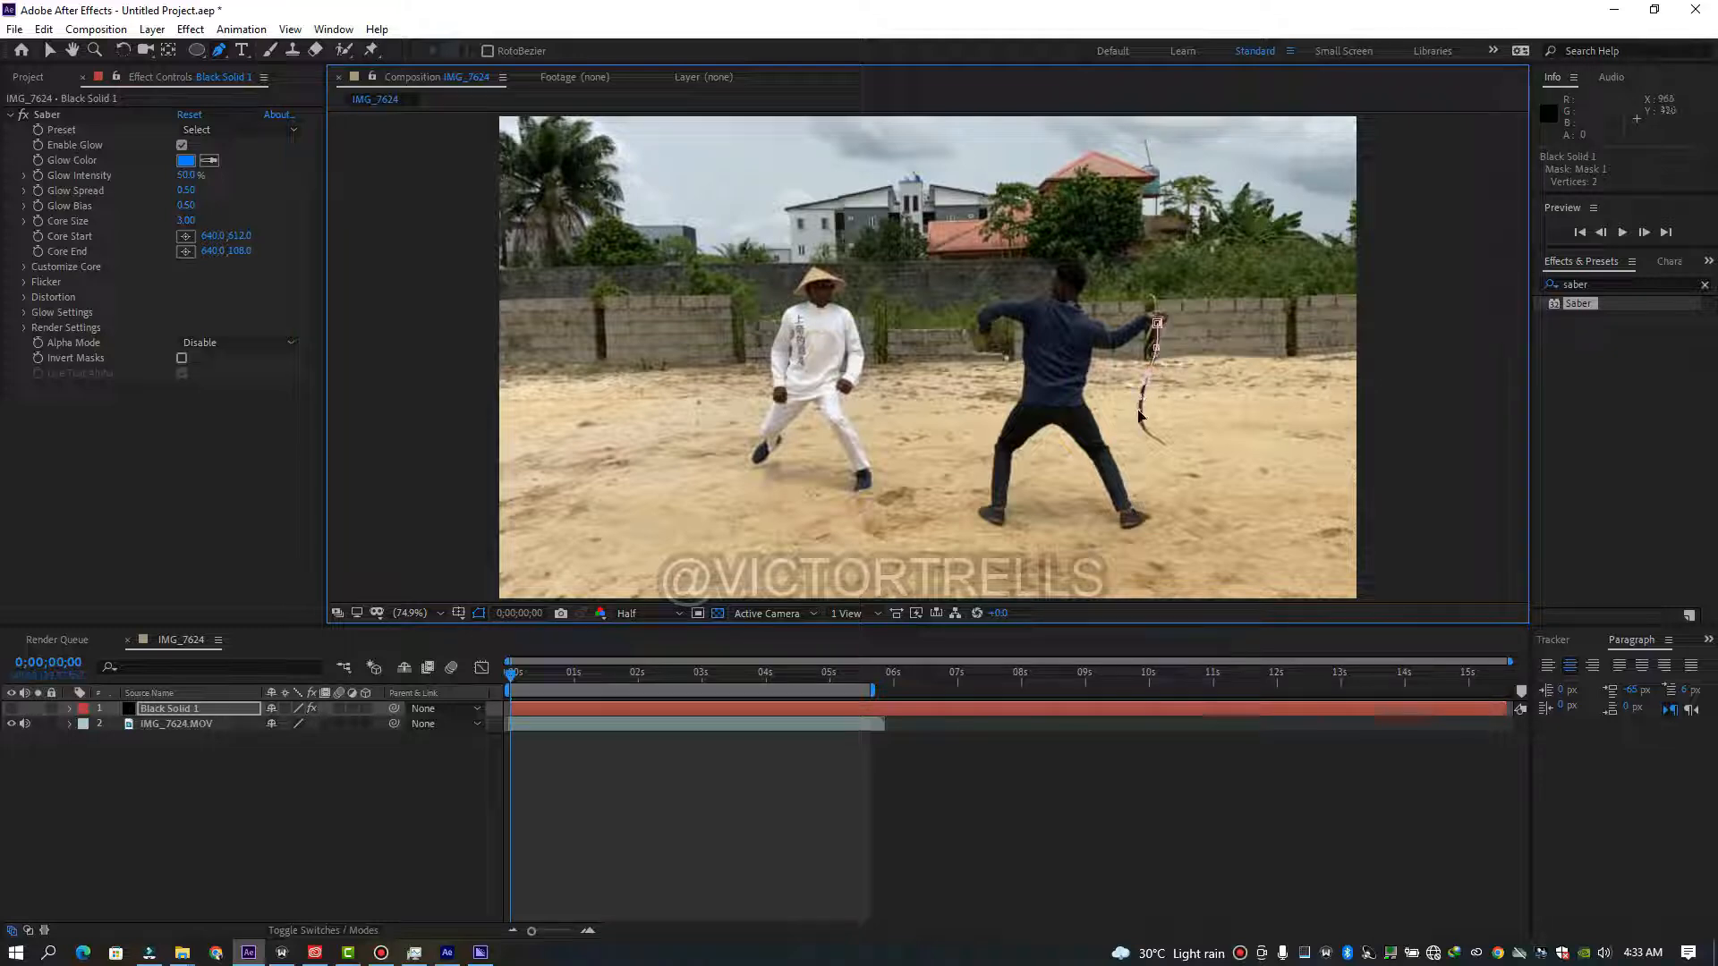
click(1146, 431)
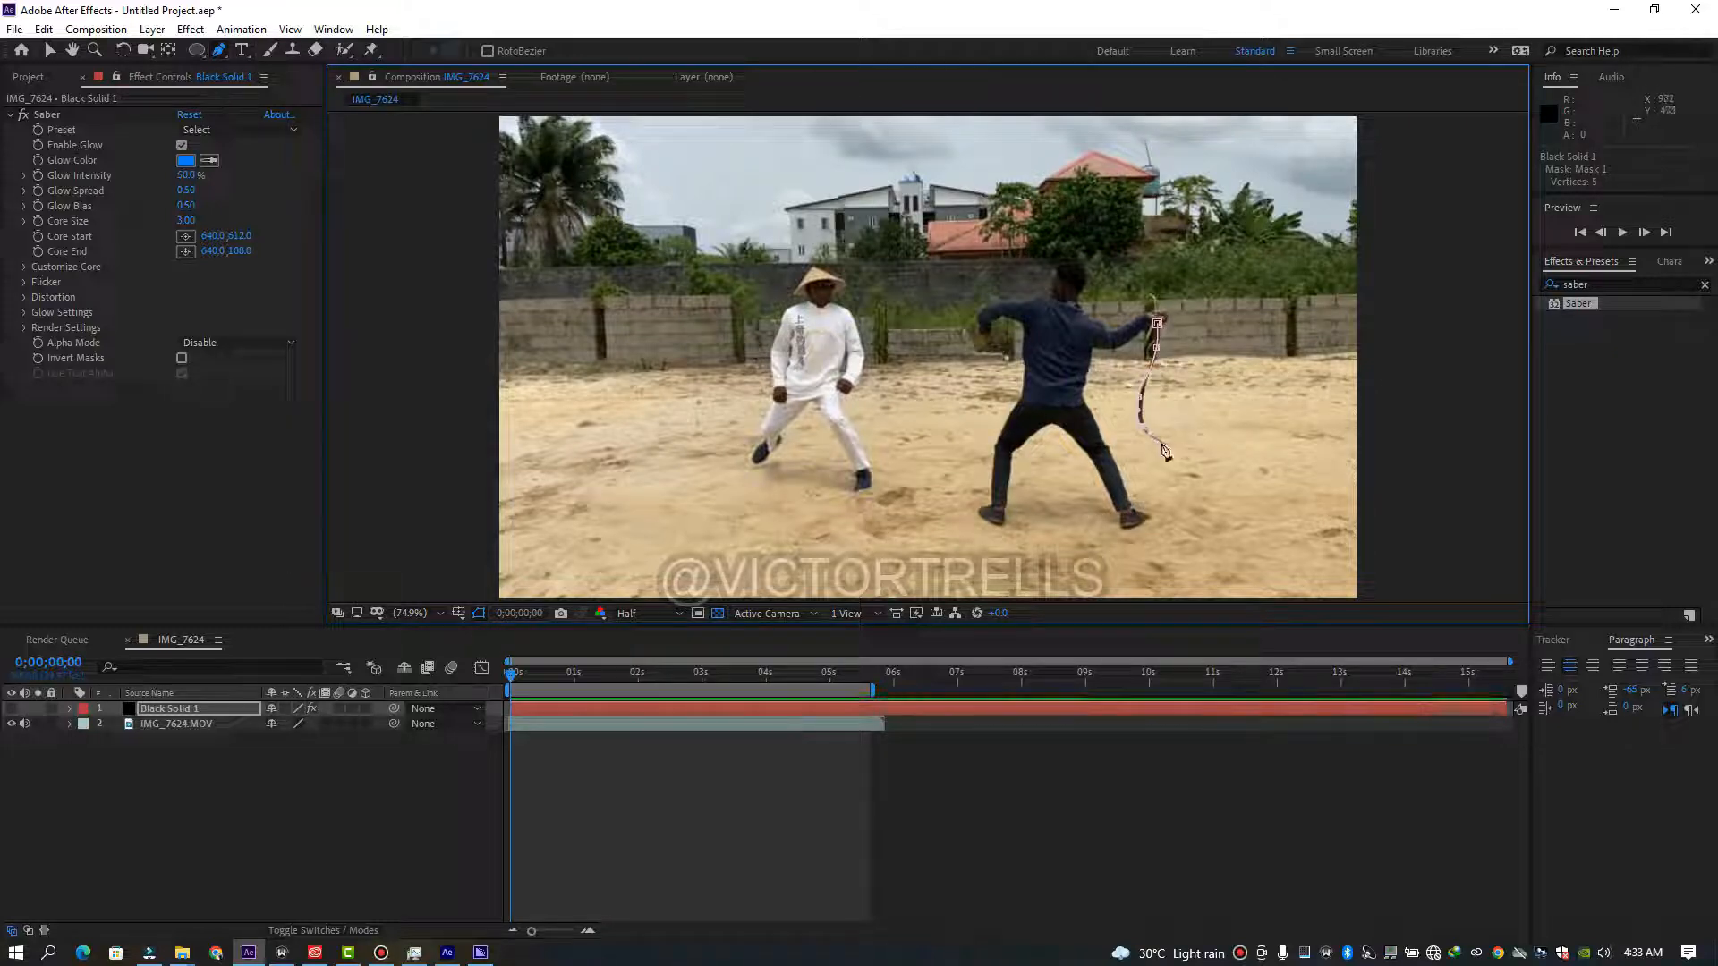
click(1166, 446)
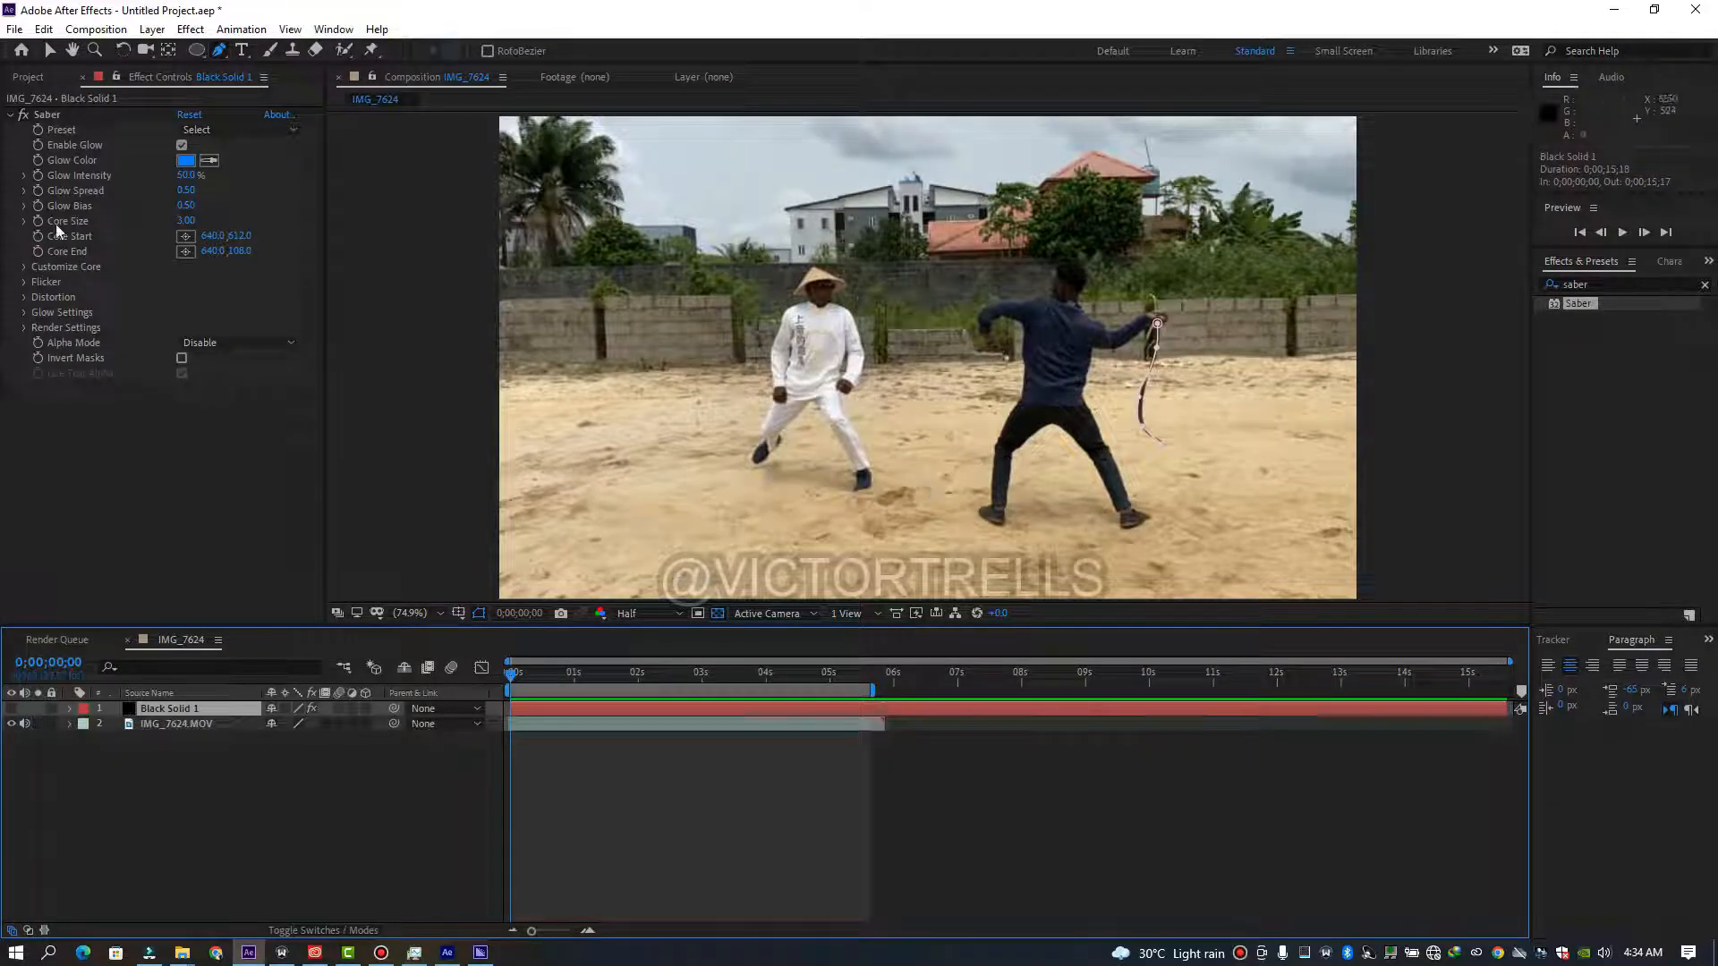
Show the black solid again and set the Saber effect's Core Type to Layer Masks.
click(10, 709)
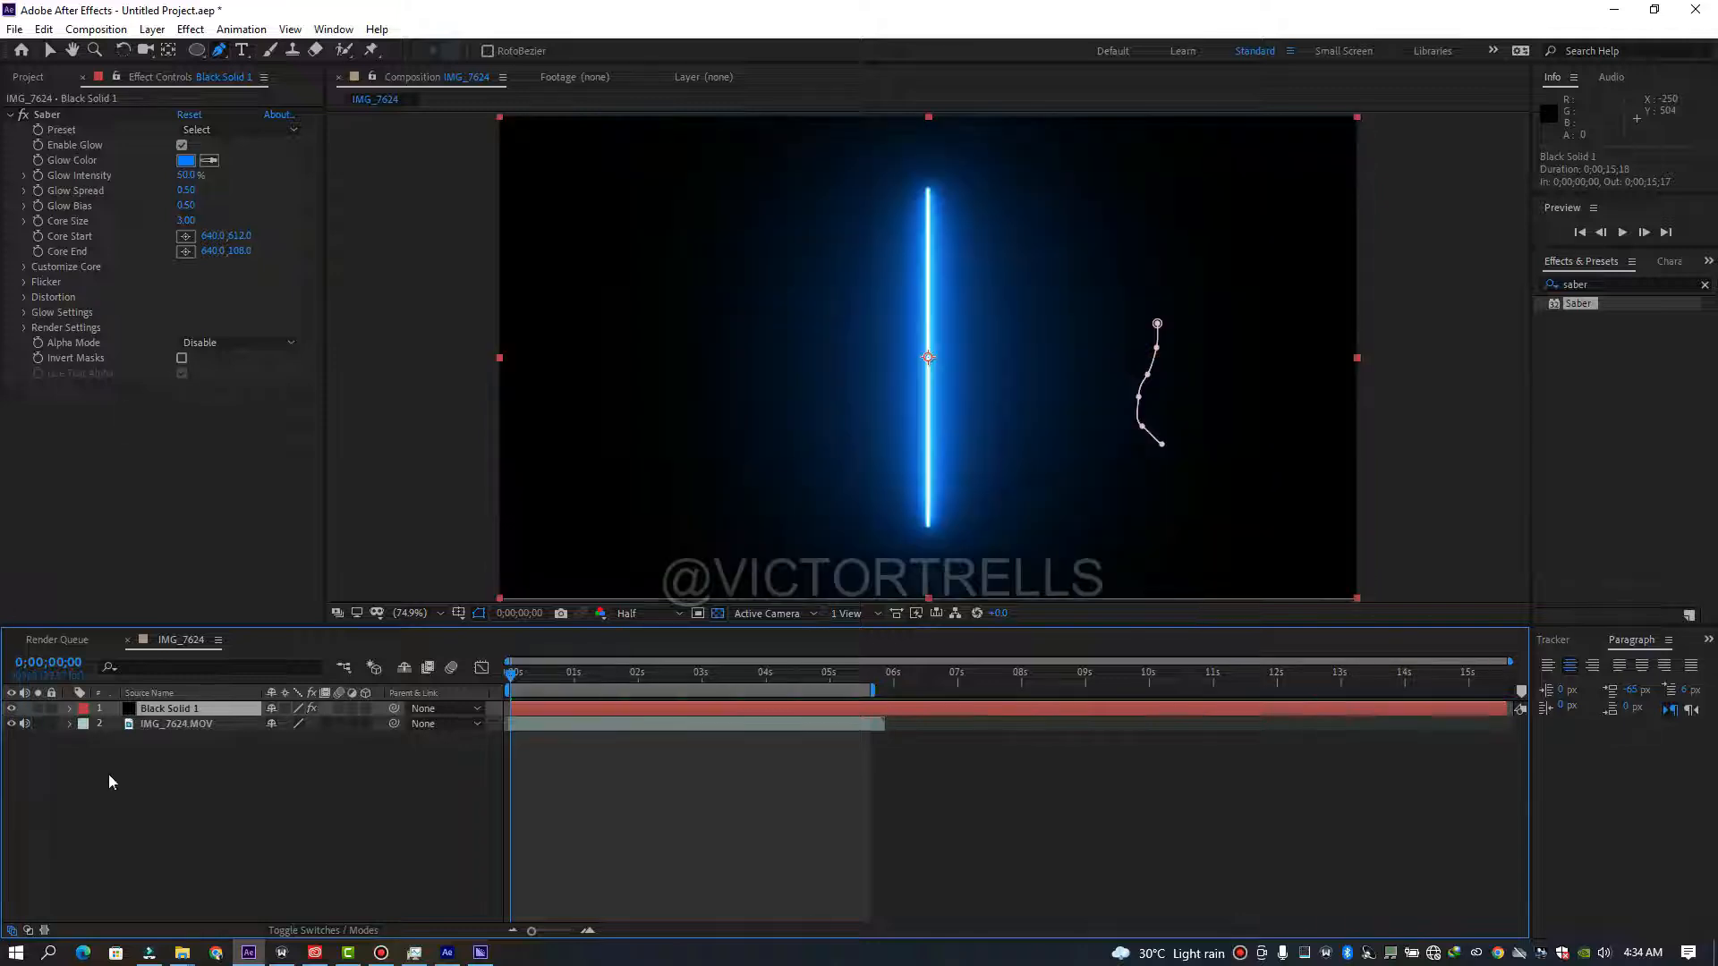
click(24, 266)
click(197, 283)
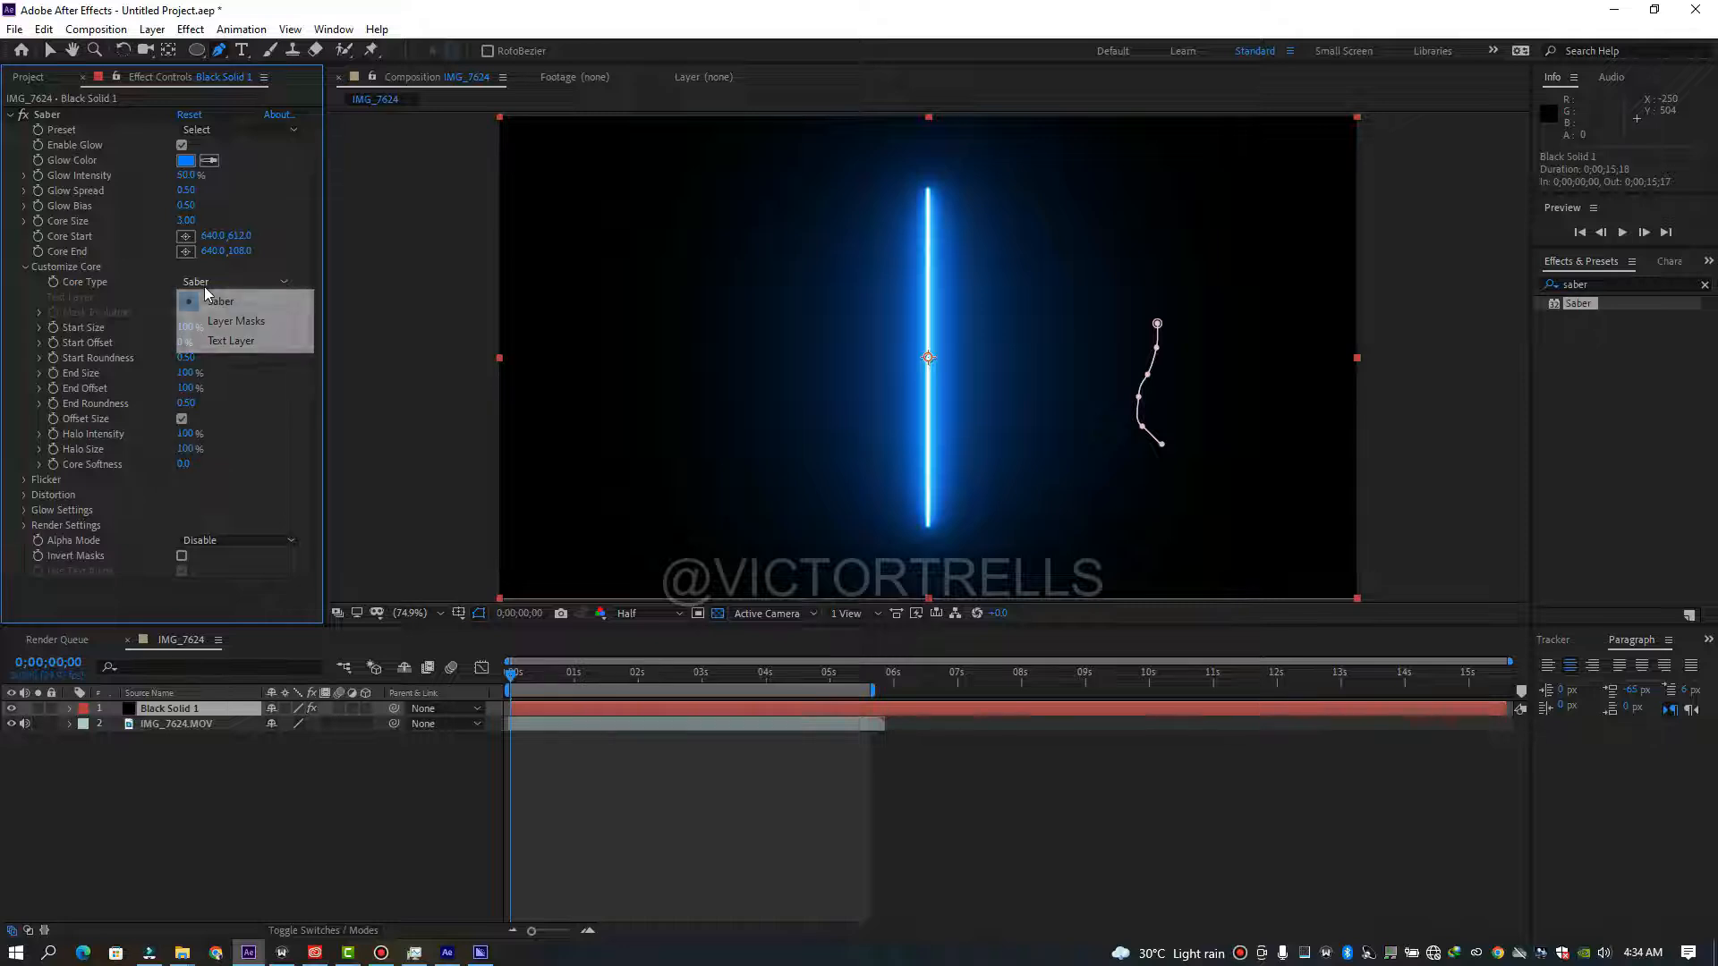
click(235, 321)
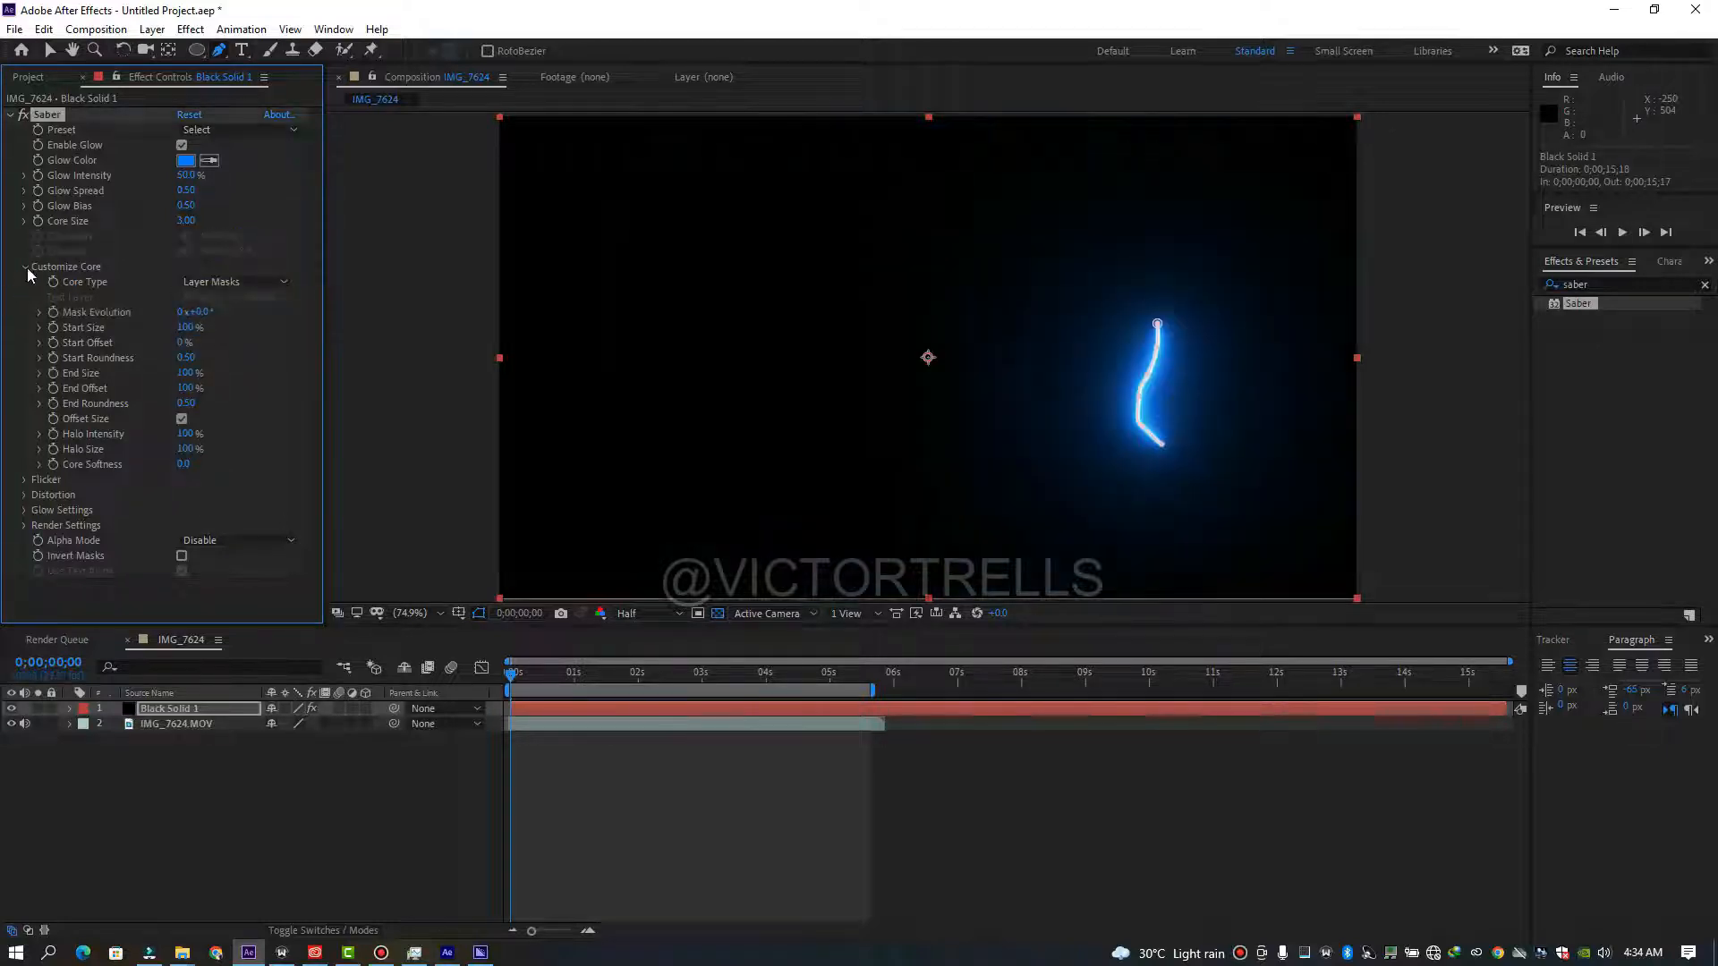
click(25, 267)
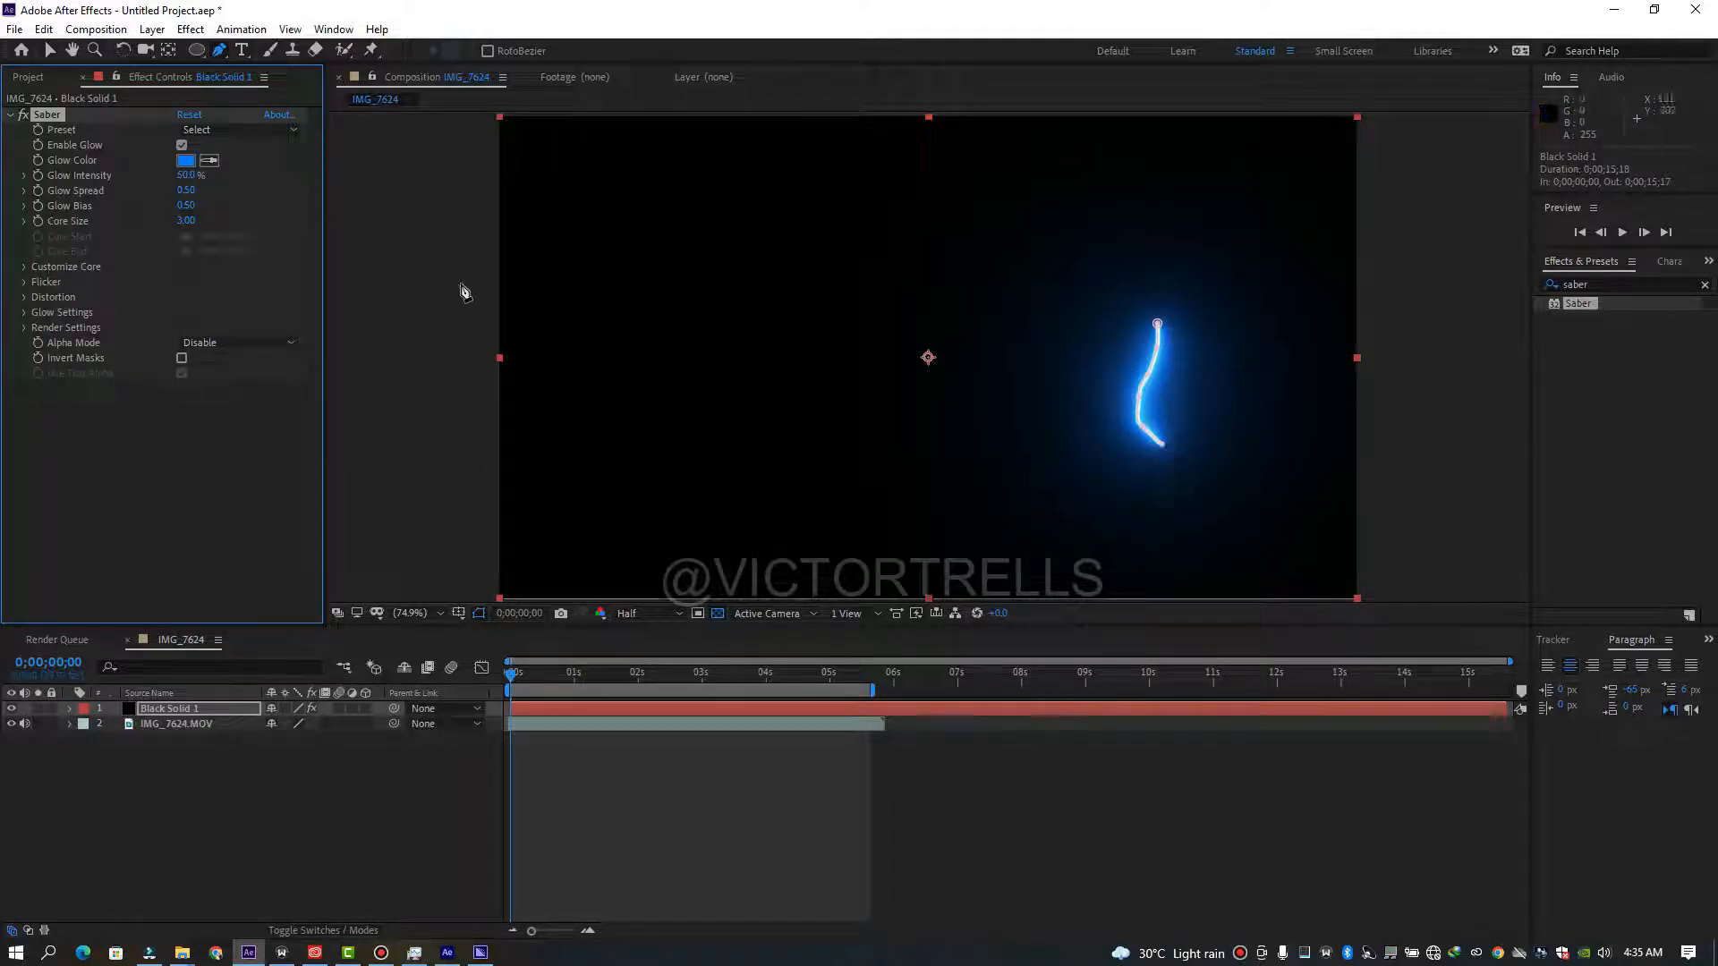
Set the Saber preset to Energy and preview the glow from the first frame.
click(245, 126)
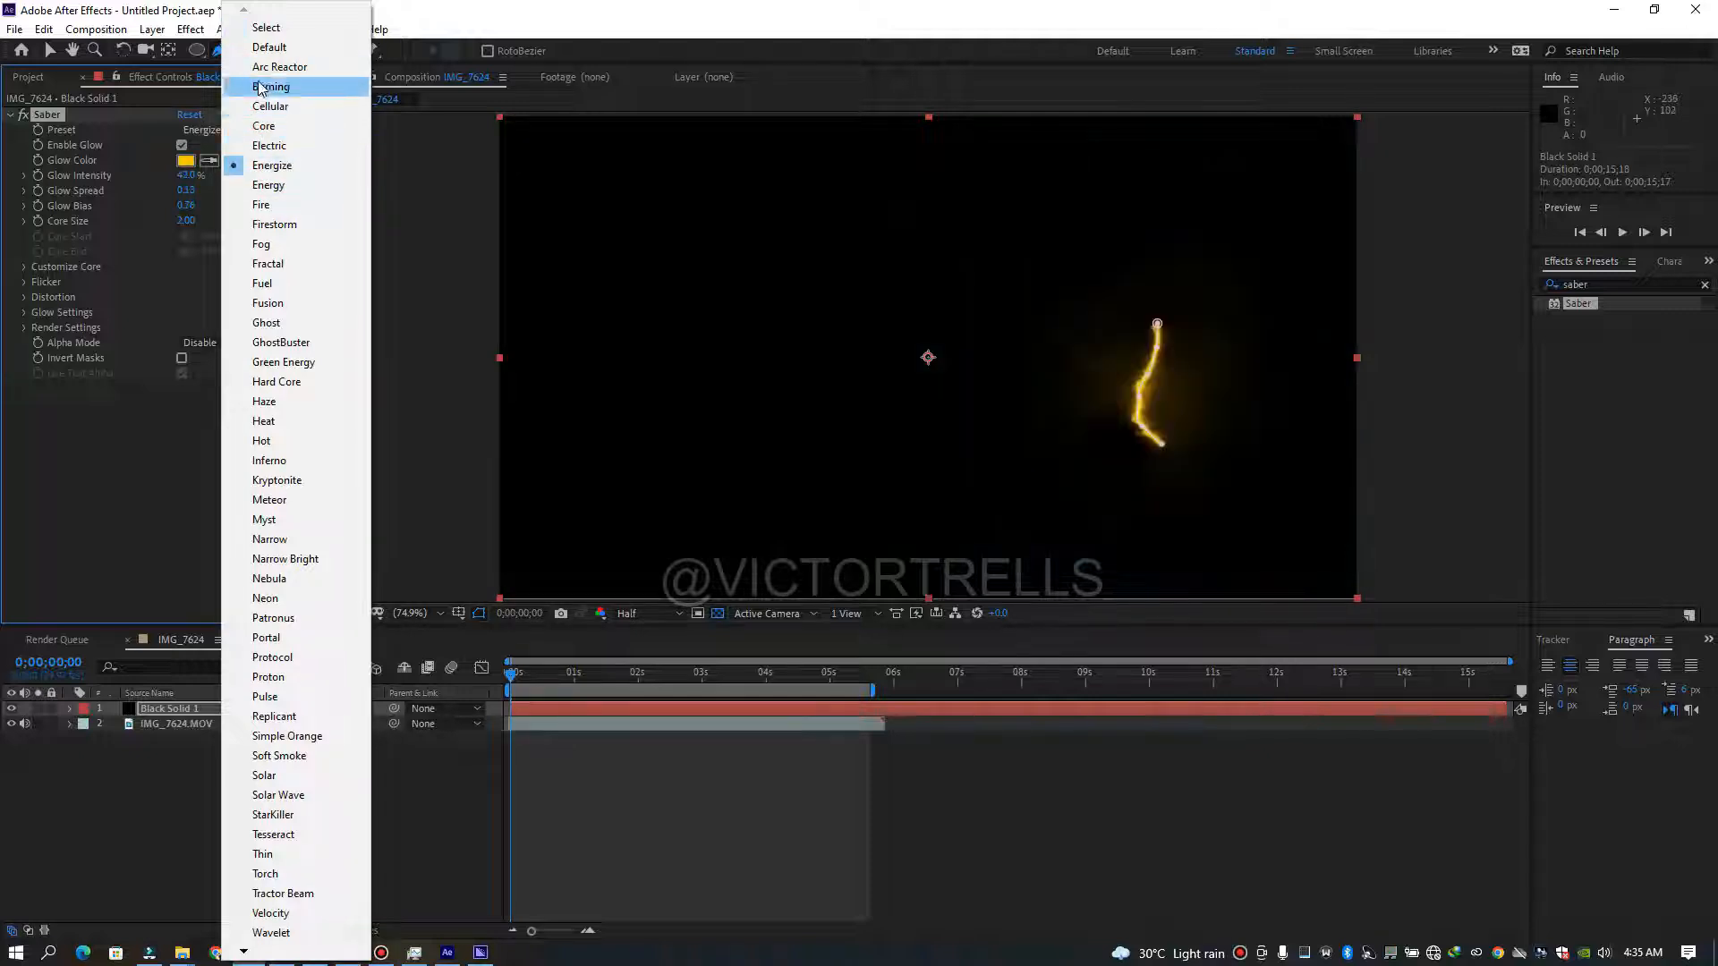
click(278, 189)
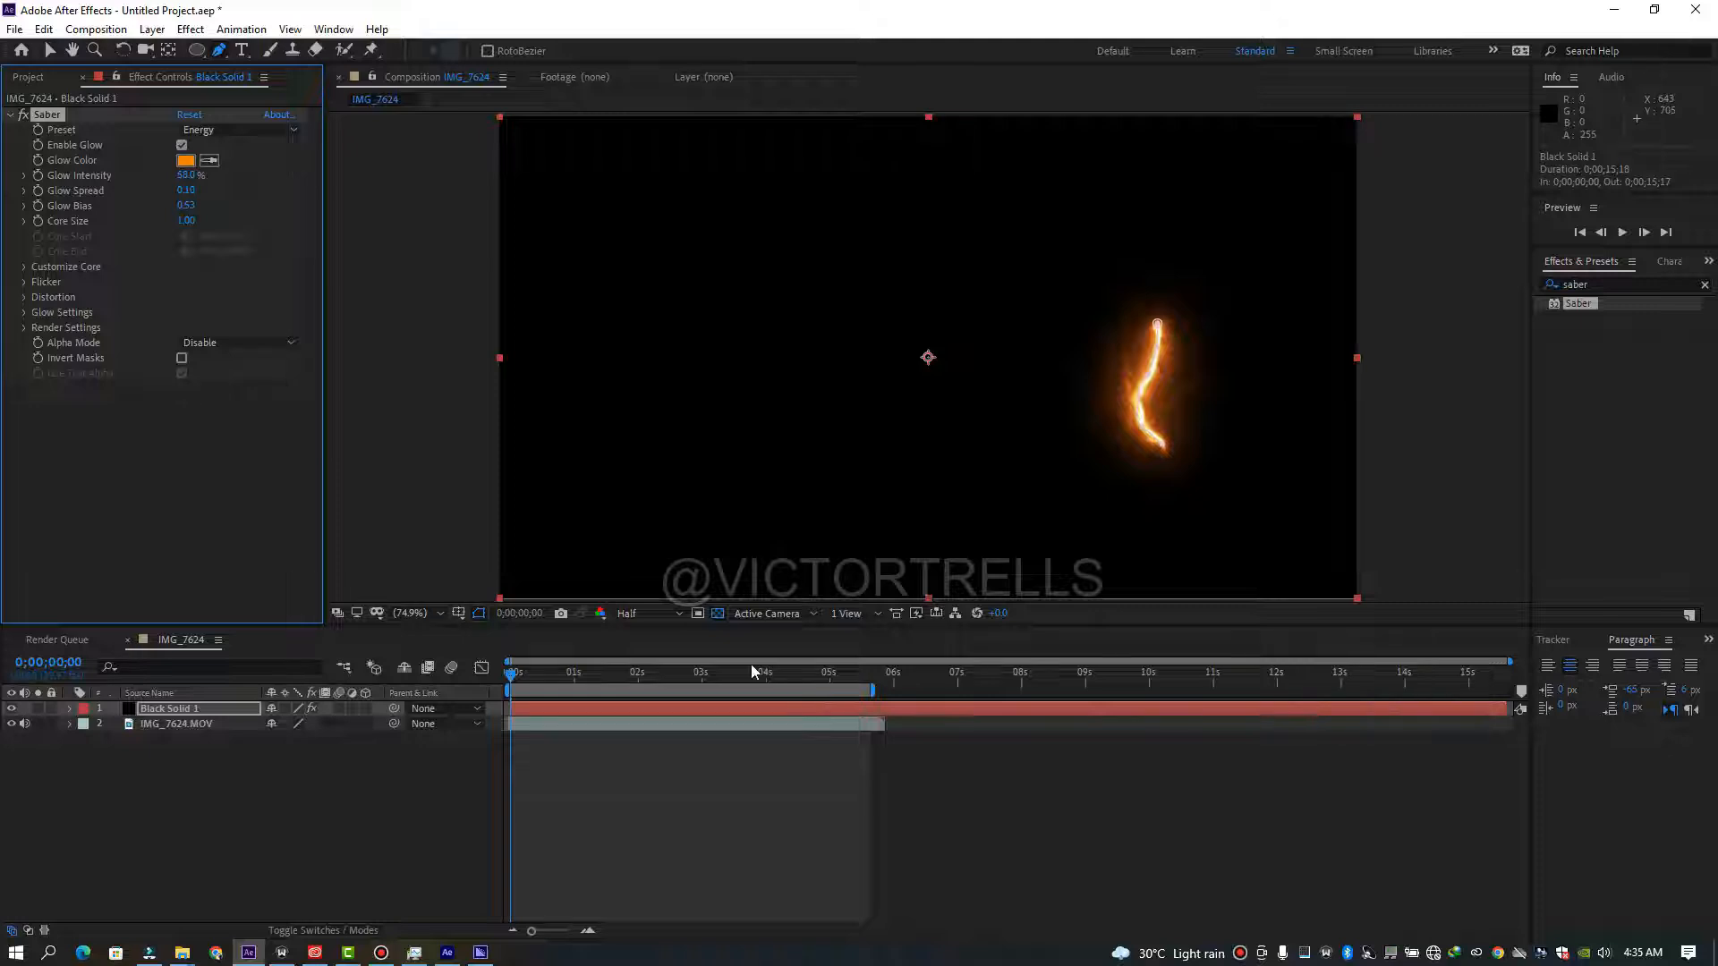
key(space)
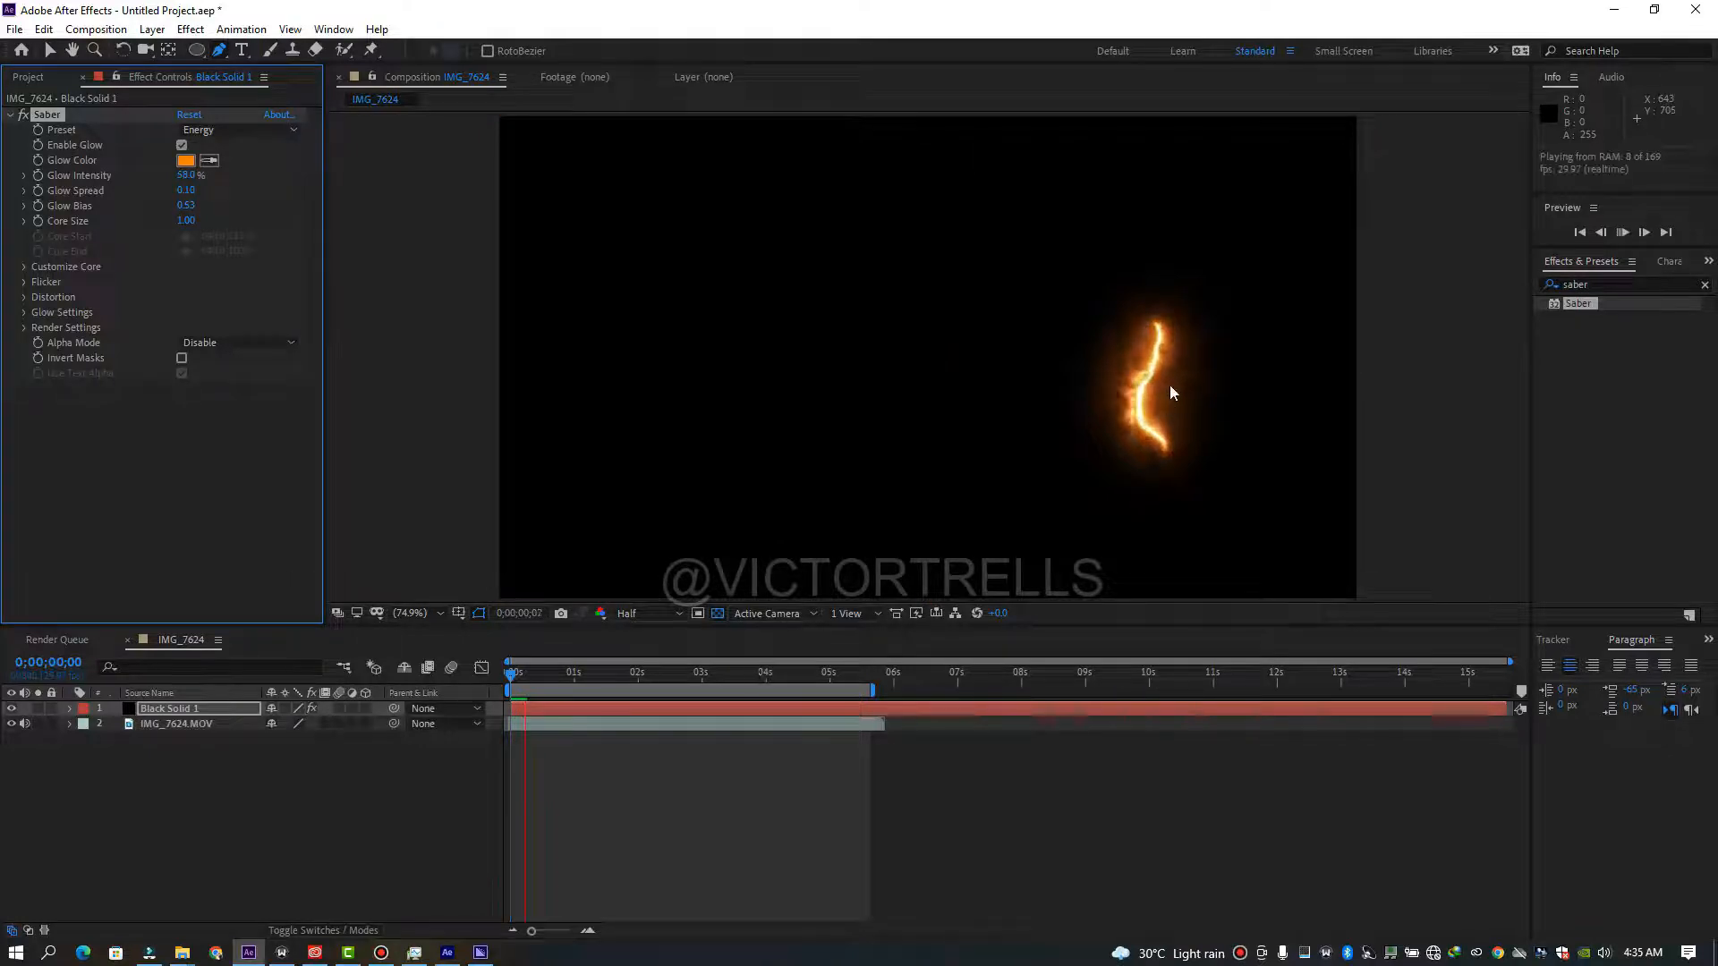
click(512, 675)
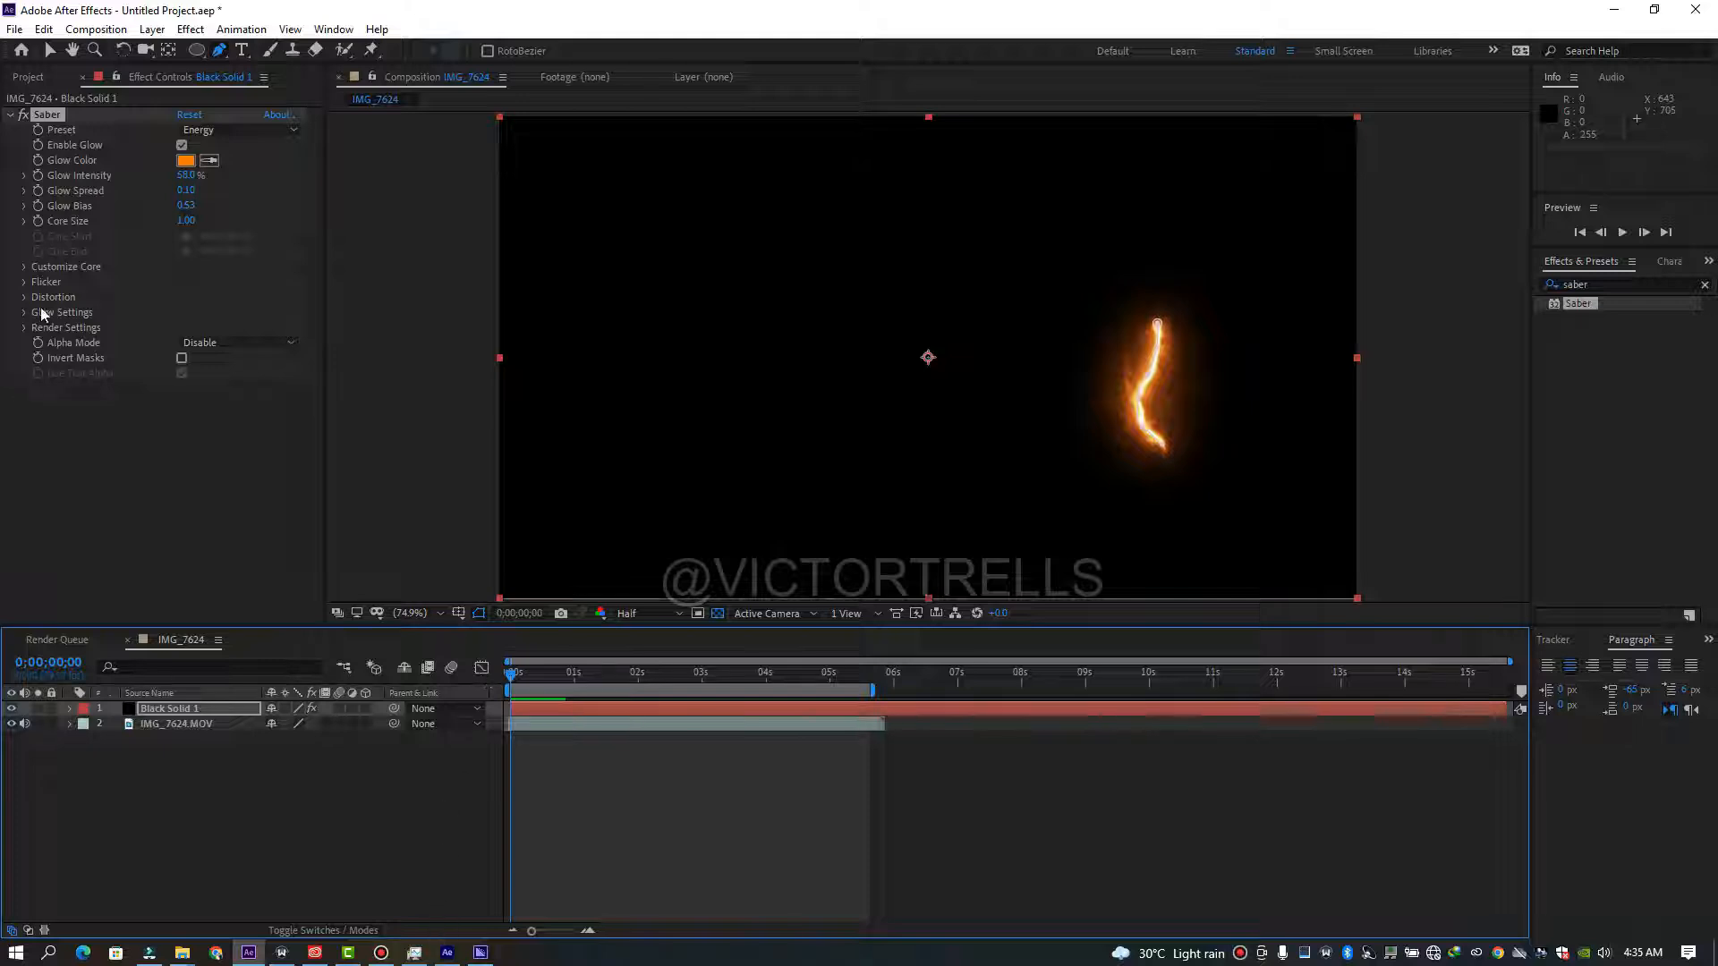
Examine the Saber effect's Customize Core settings, including Core Softness, and collapse the effect.
click(24, 267)
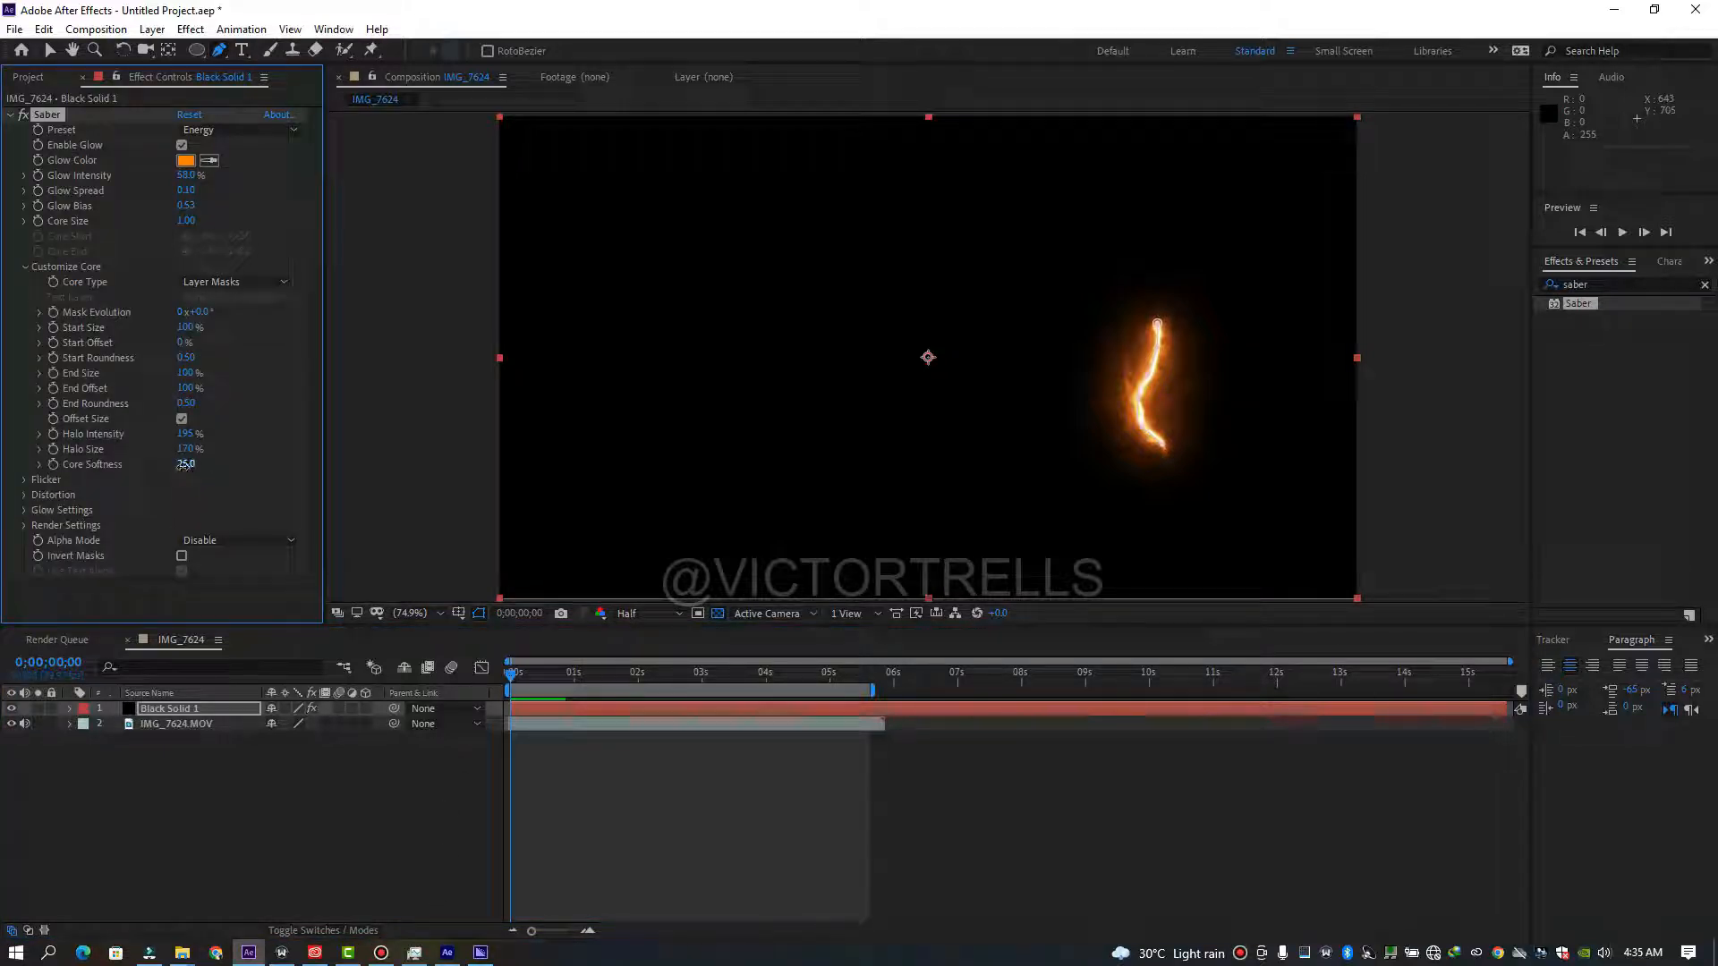
drag(184, 469, 193, 472)
click(29, 342)
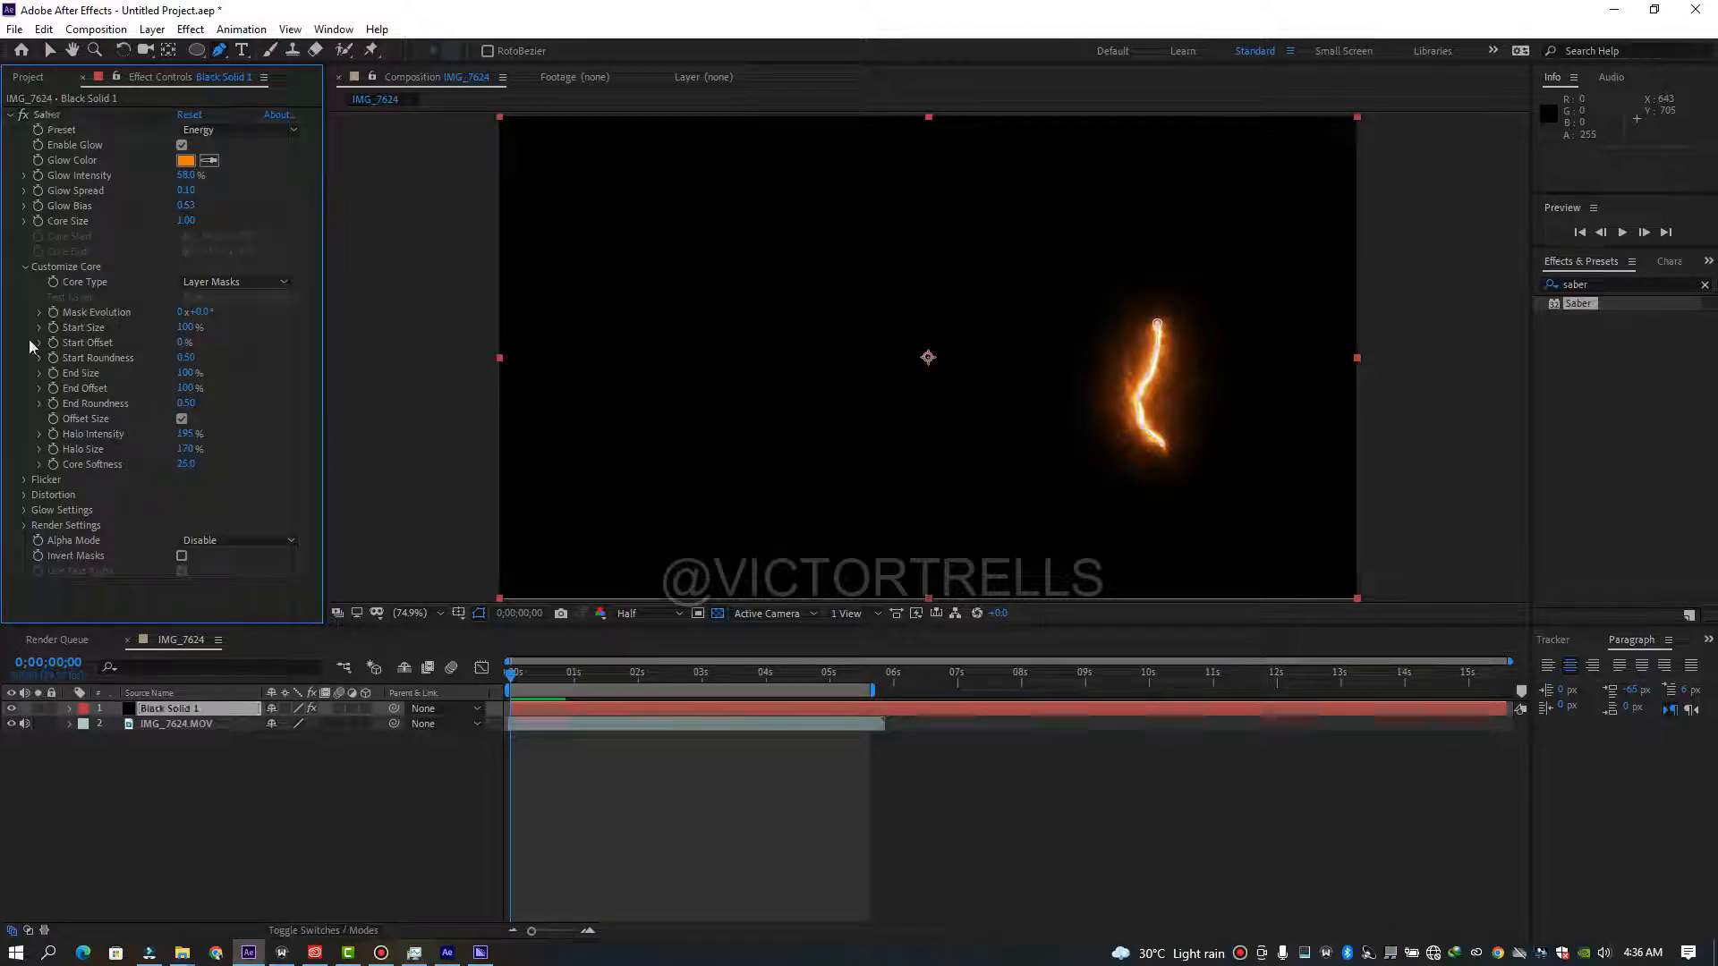
click(11, 116)
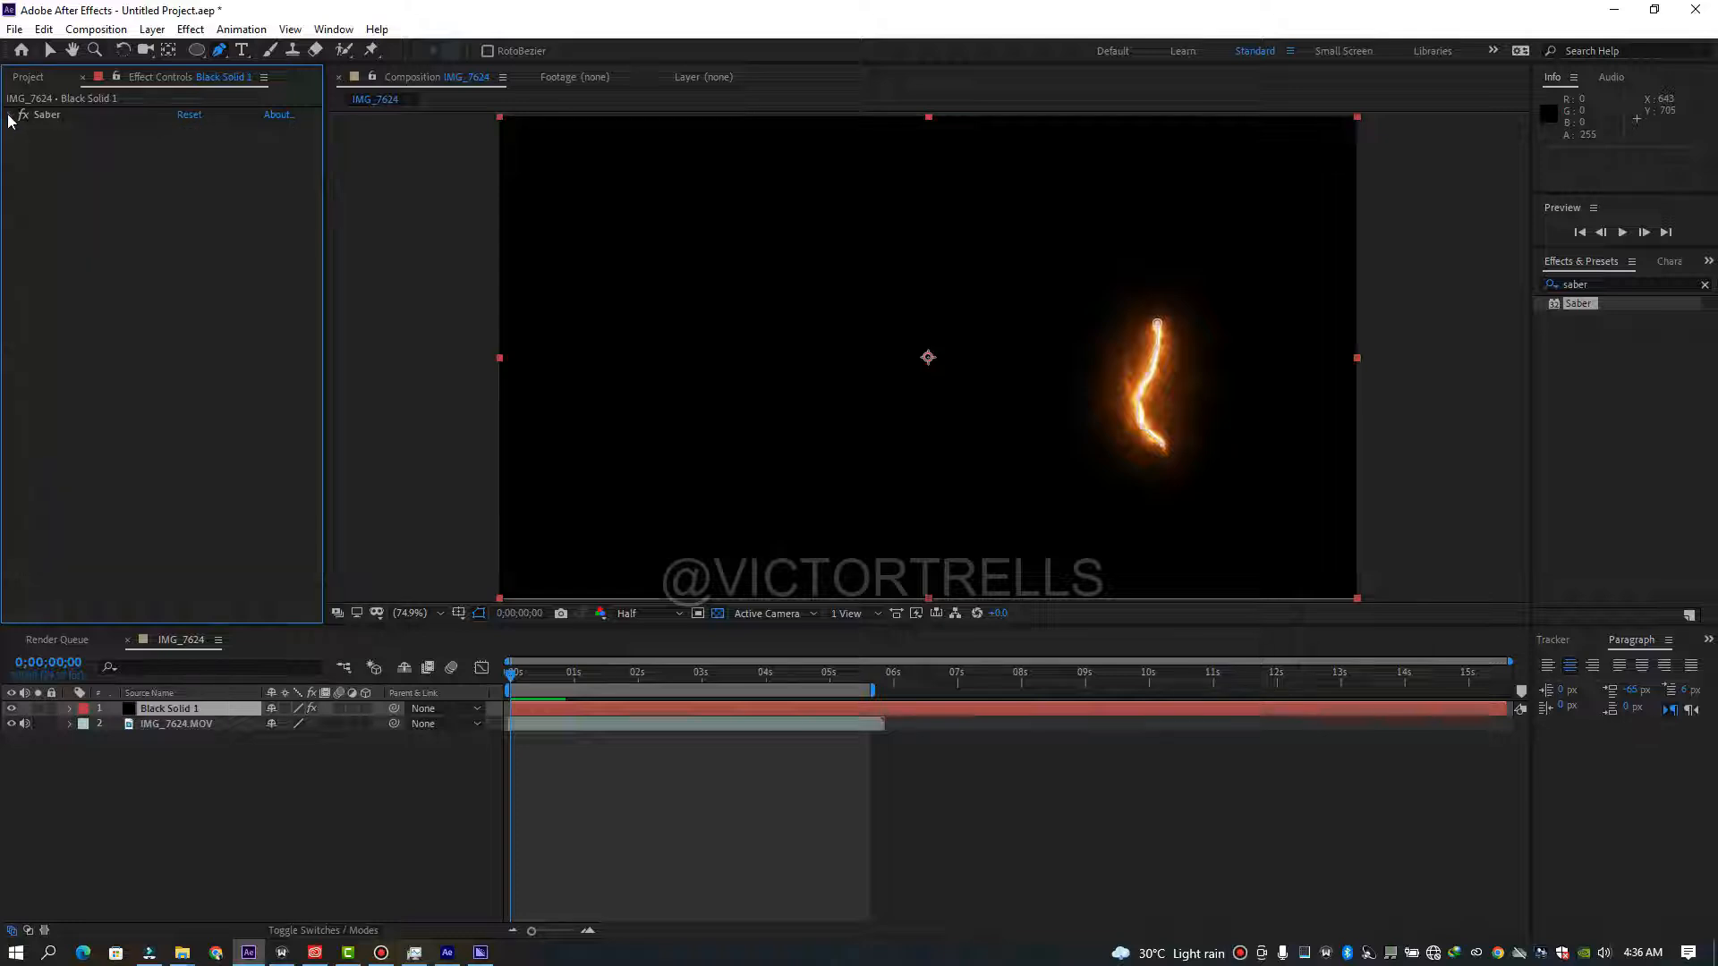
Show the layer modes and set the black solid's blending mode to Add.
click(320, 930)
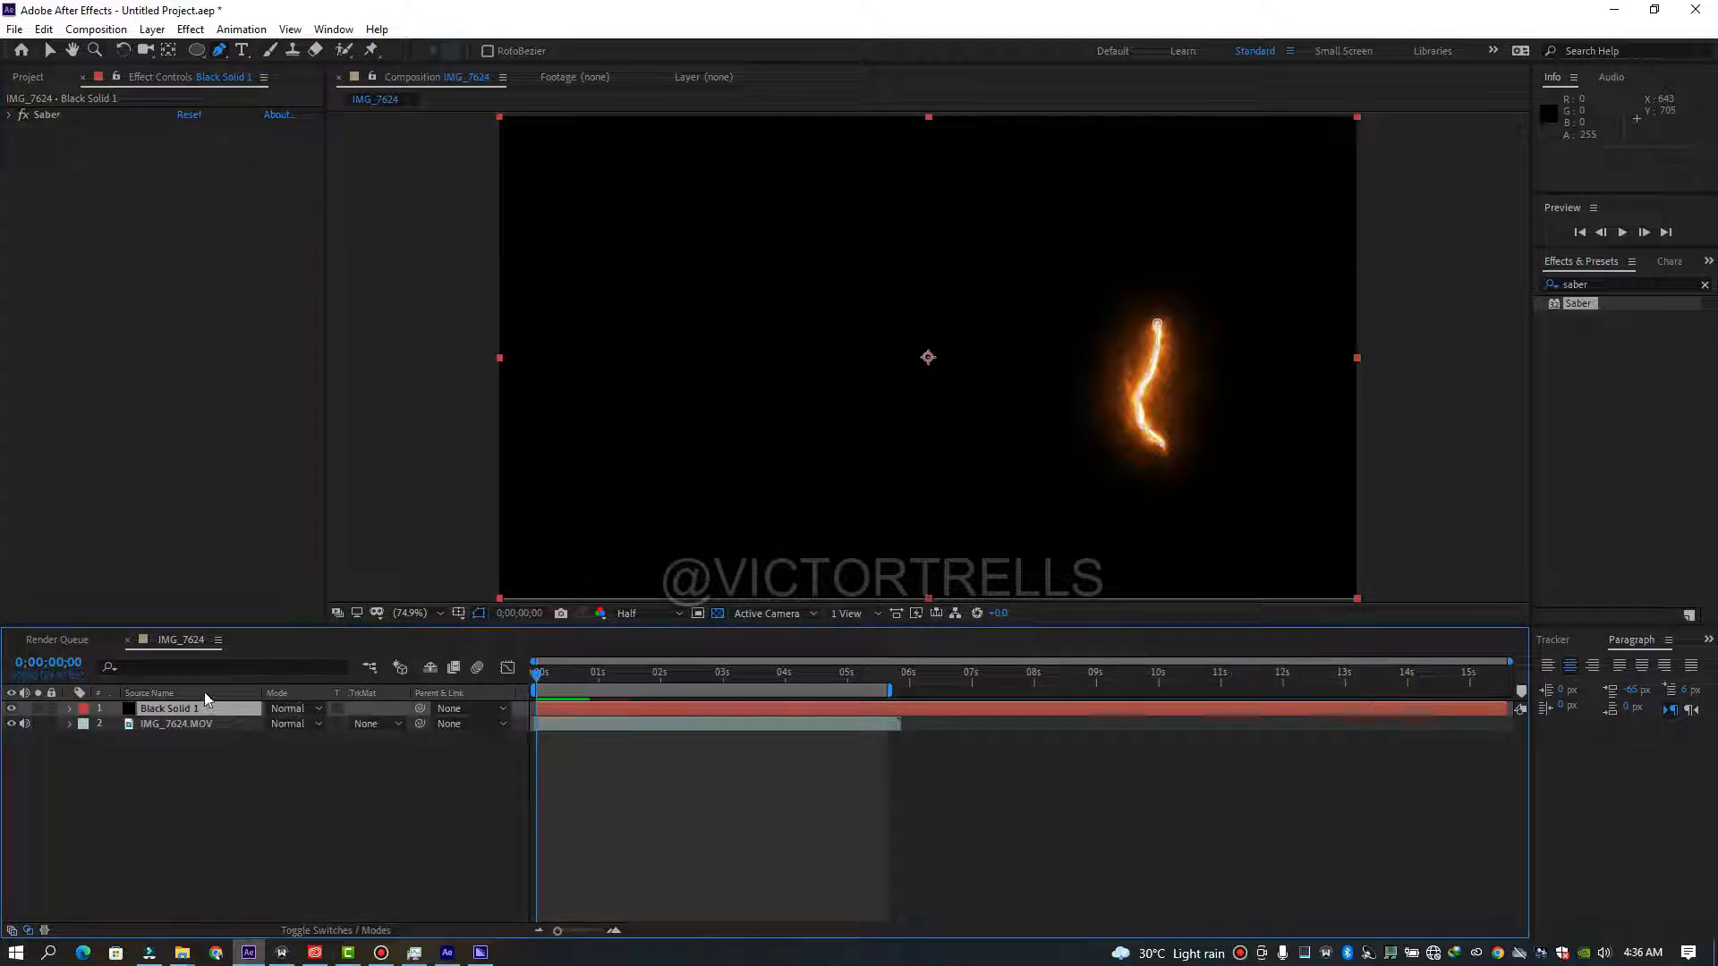
click(295, 708)
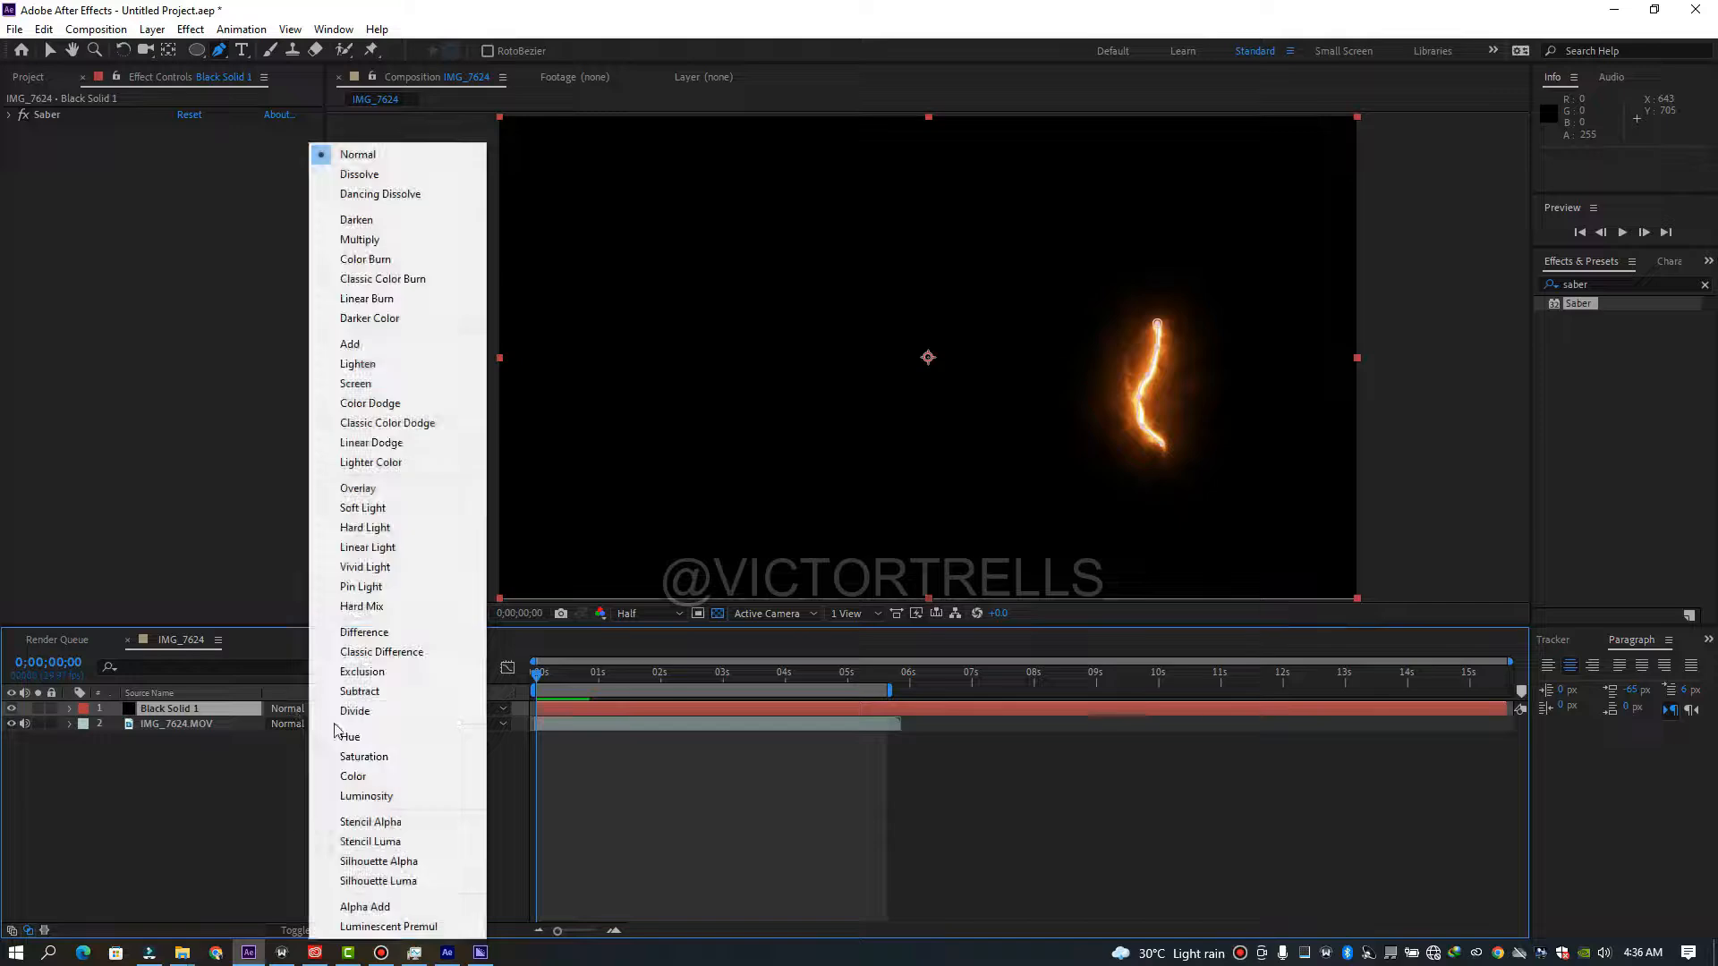
click(350, 345)
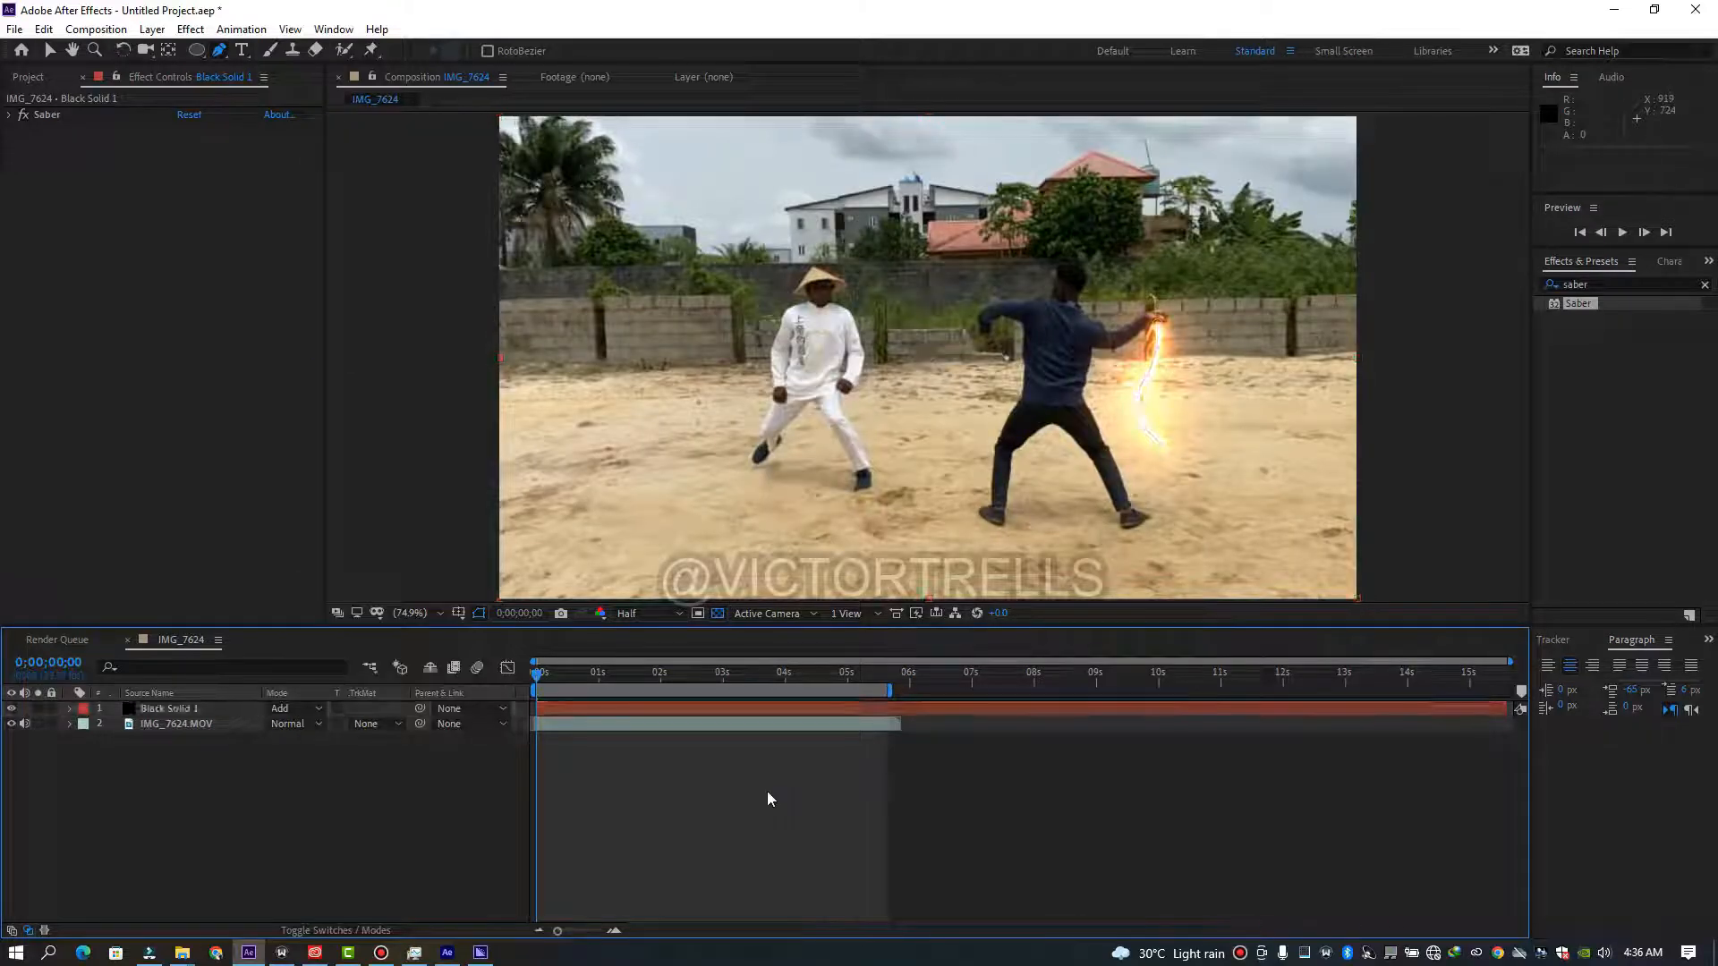
Preview the glow over the footage and hide the black solid layer.
key(space)
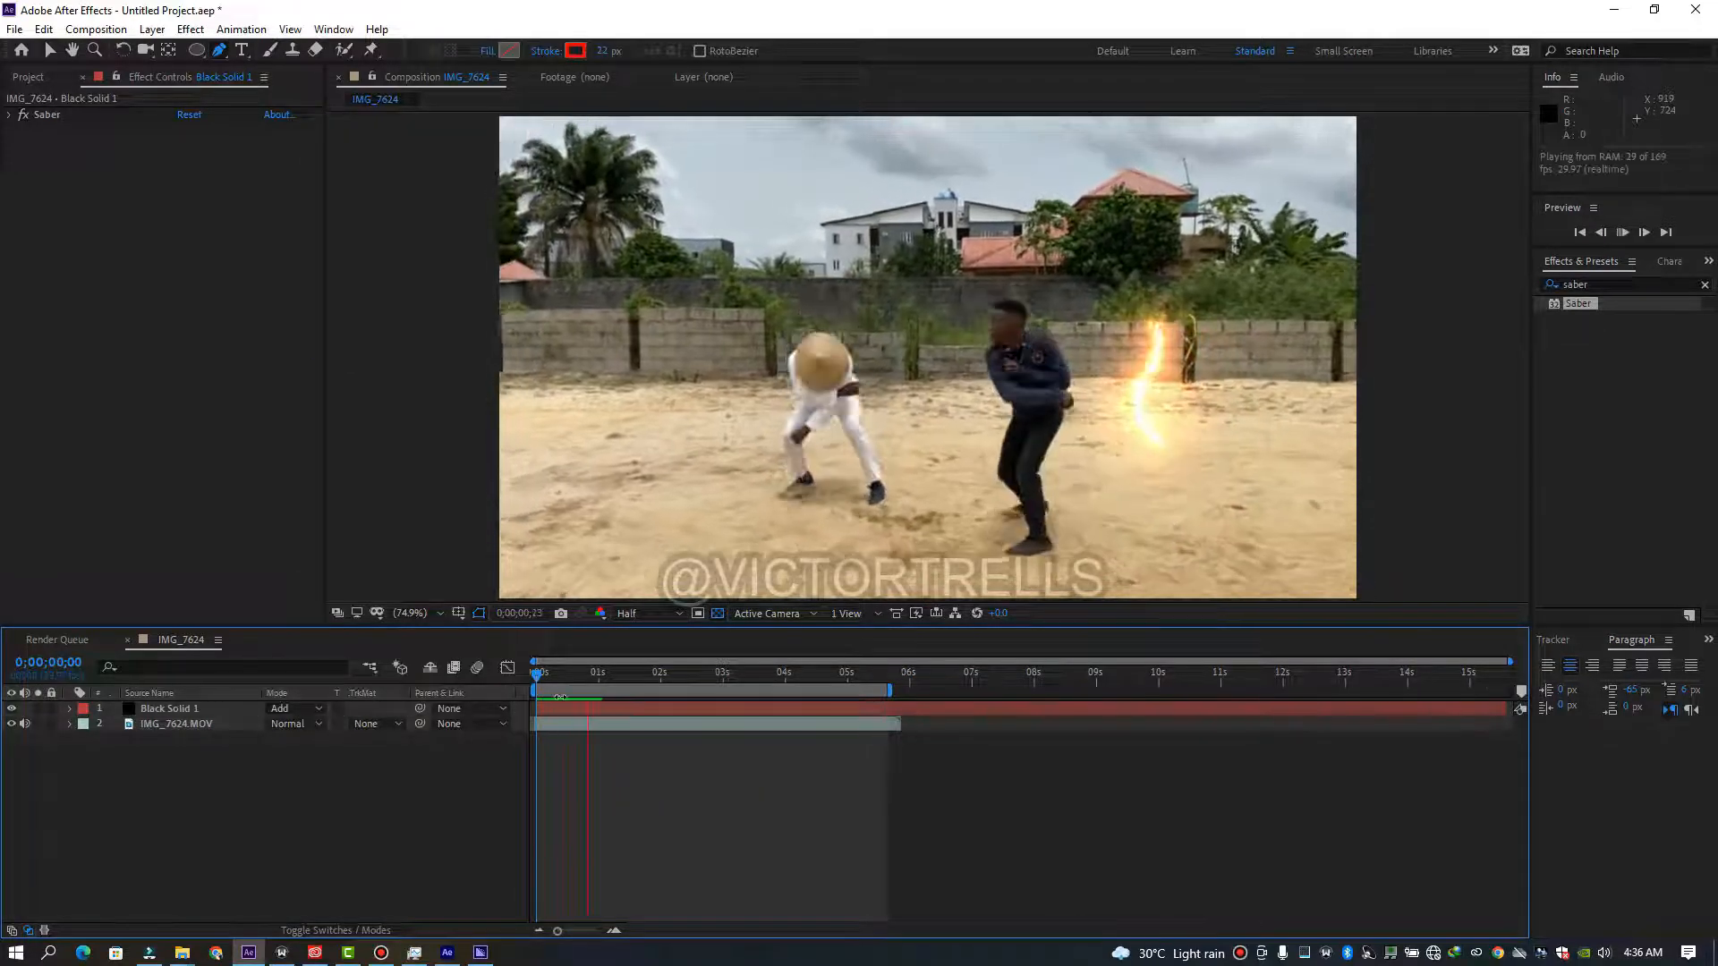
key(space)
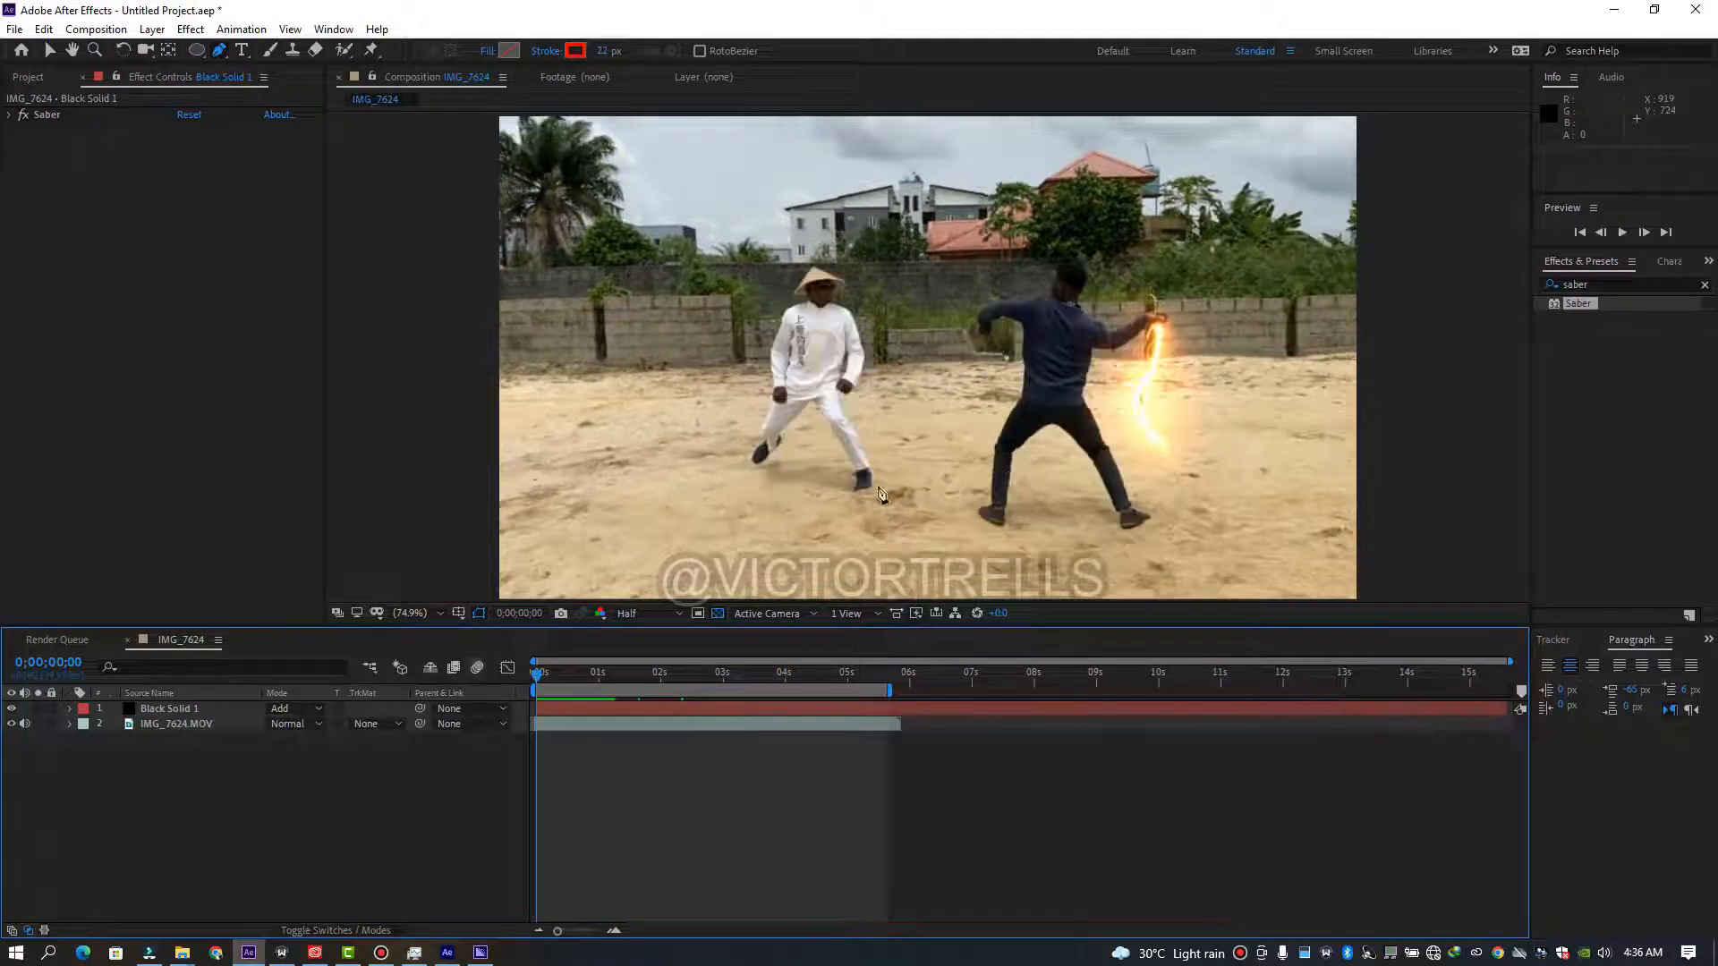
click(13, 709)
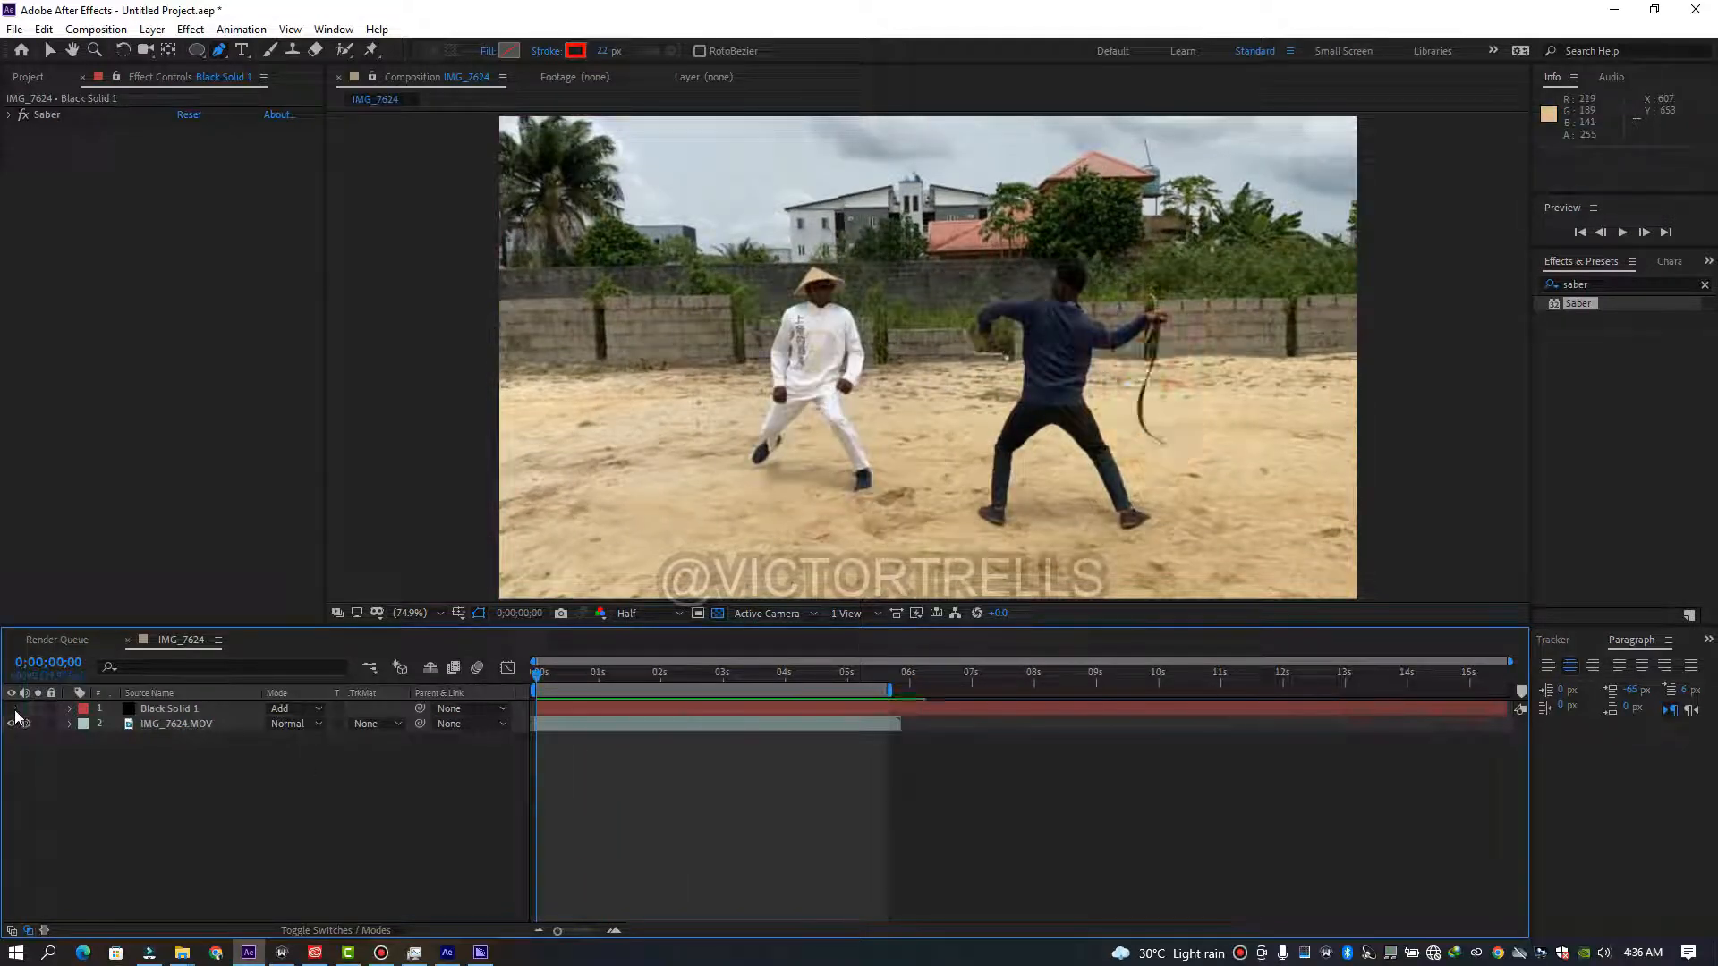
Reveal the black solid's mask path and turn on Mask Path keyframing at the first frame.
click(588, 718)
click(586, 709)
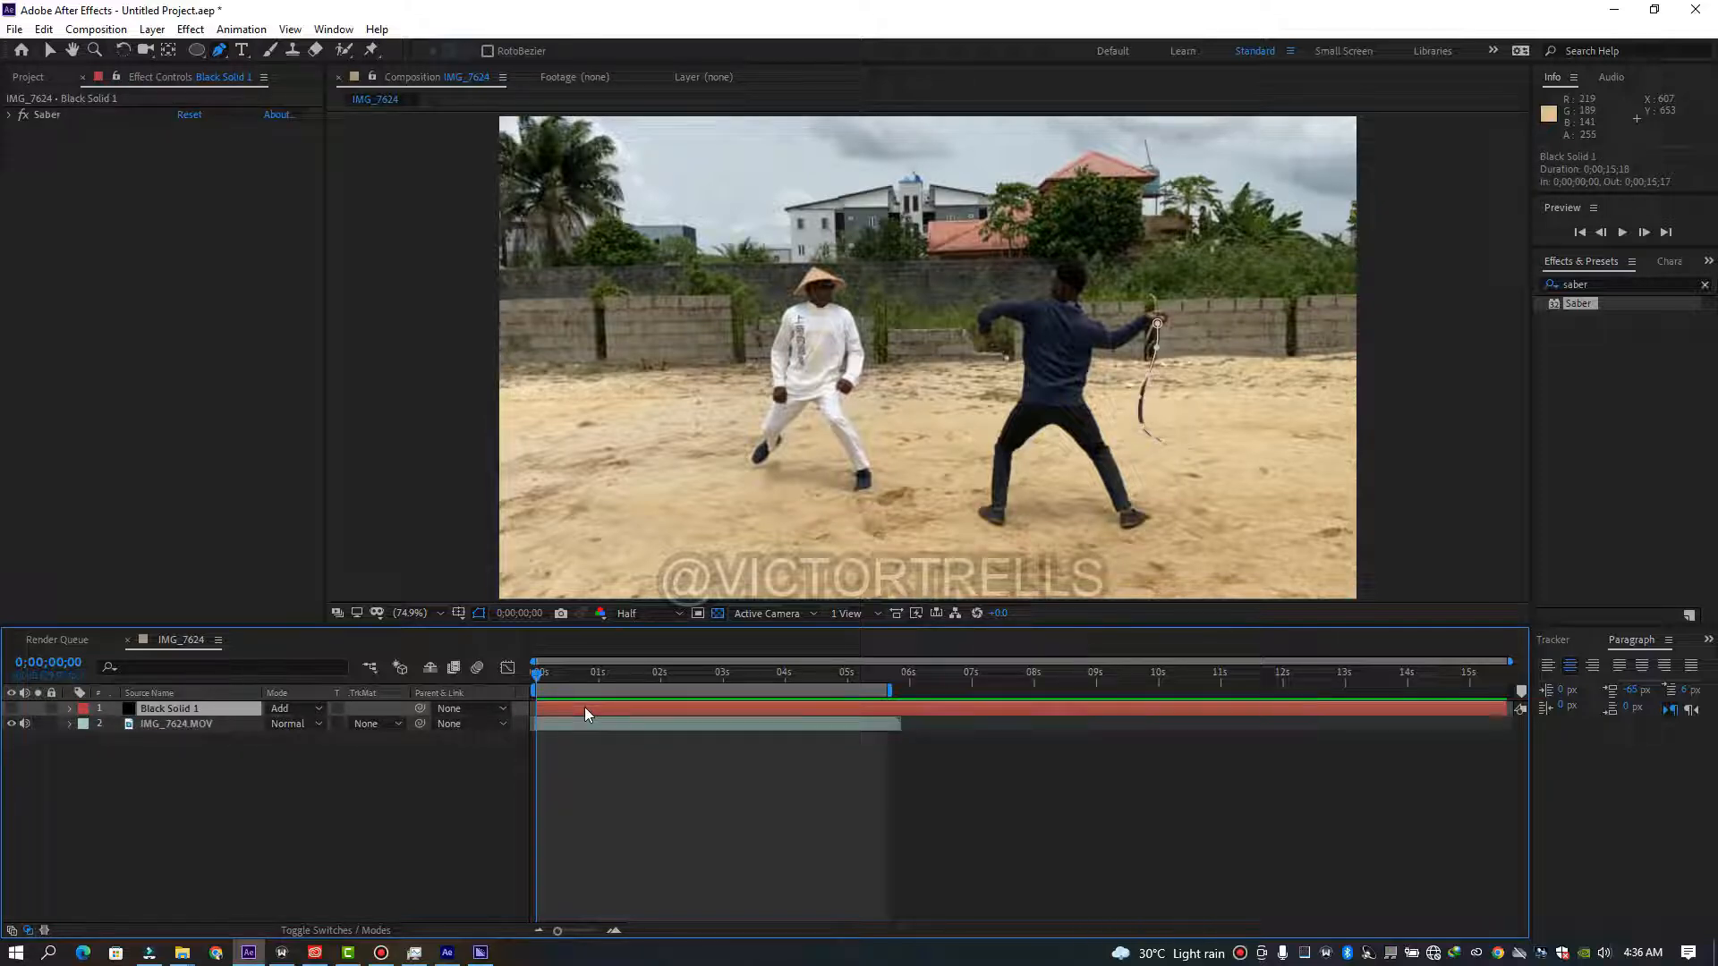
key(m)
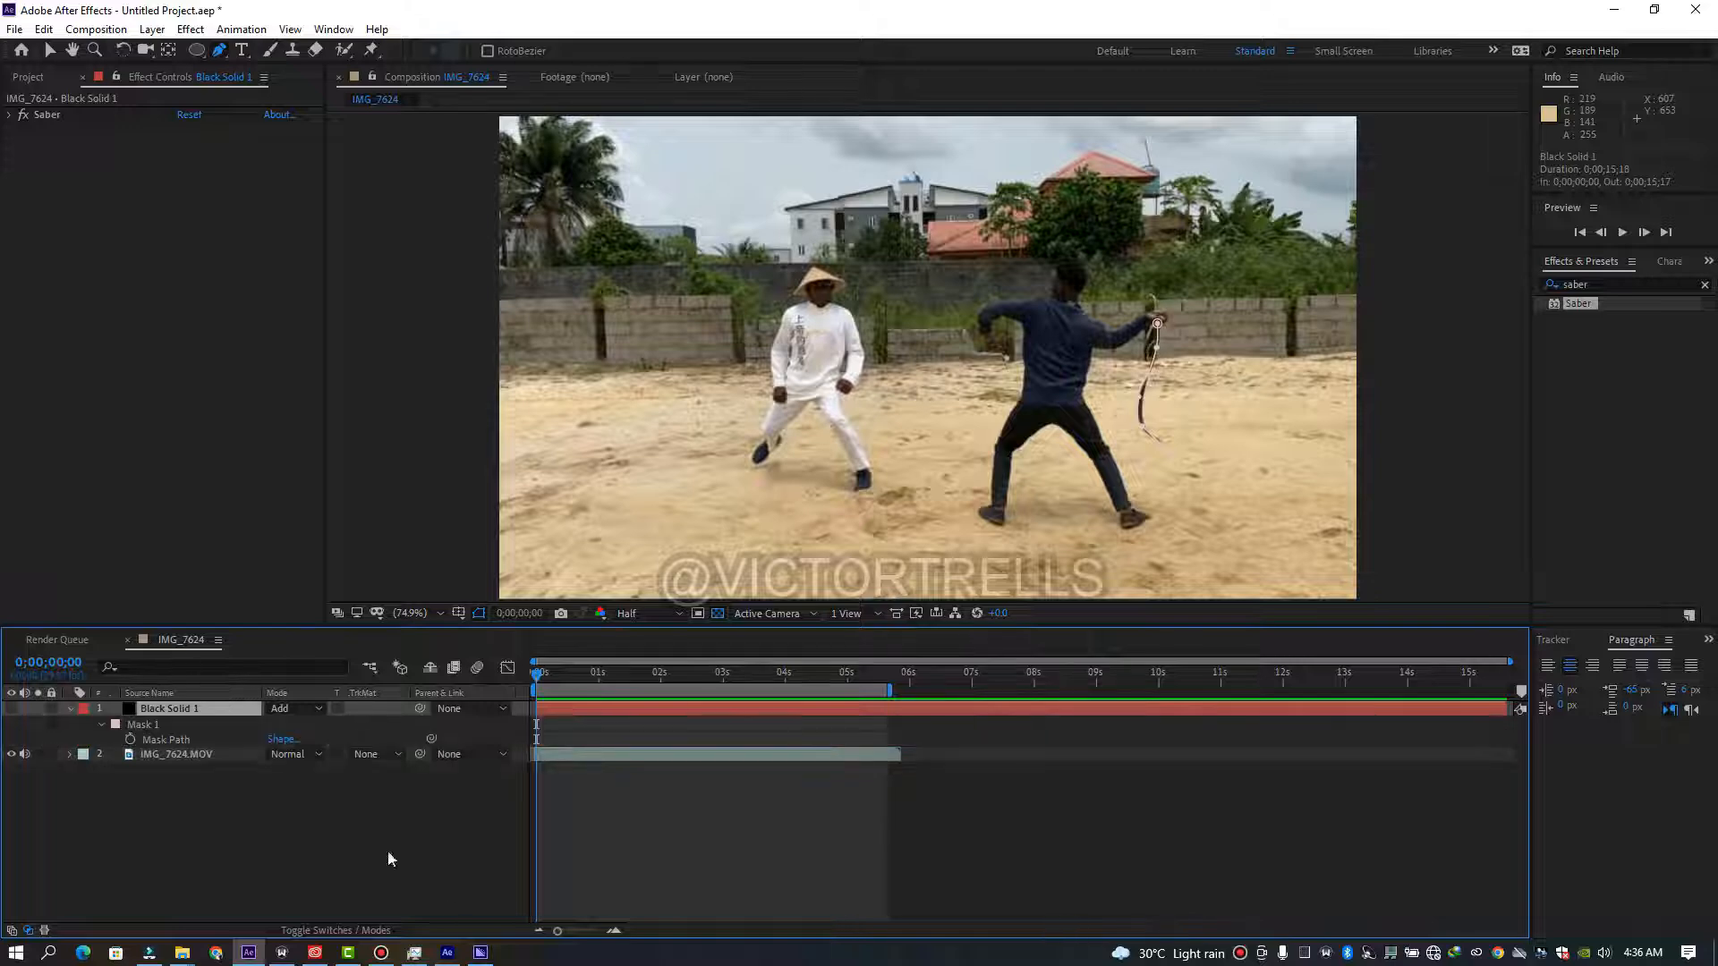
click(595, 848)
click(131, 740)
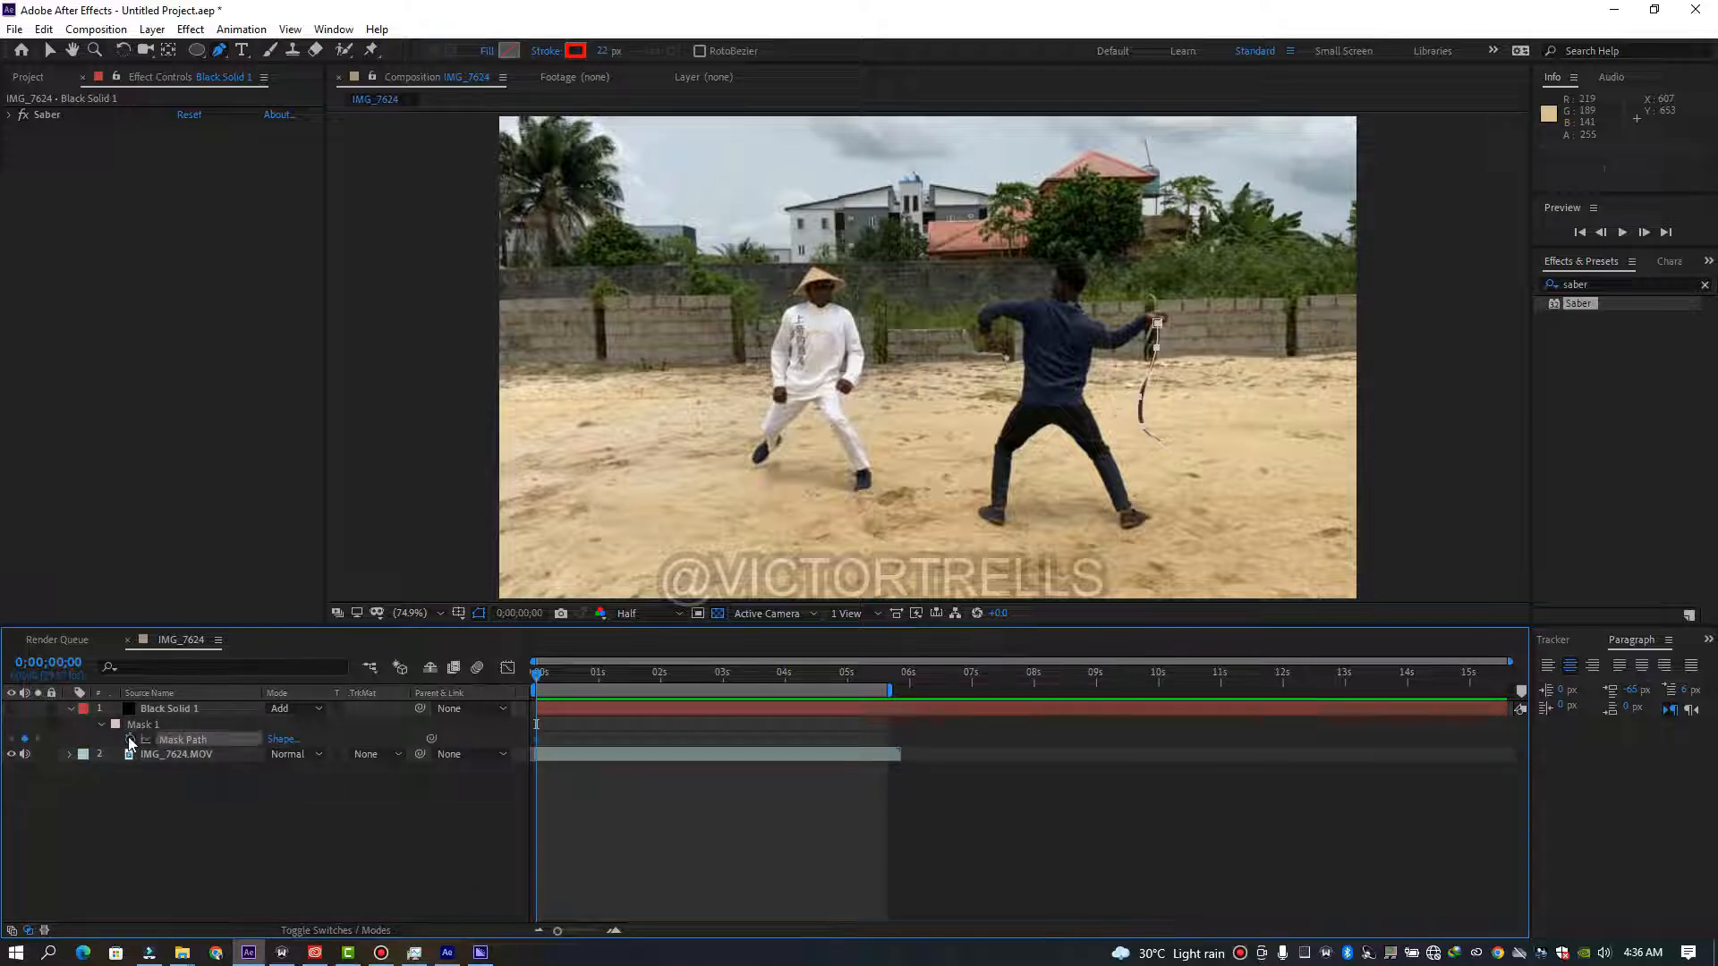
Keyframe the mask path at 0;00;00;01 by moving its points along the whip from the hand to the tip.
click(564, 710)
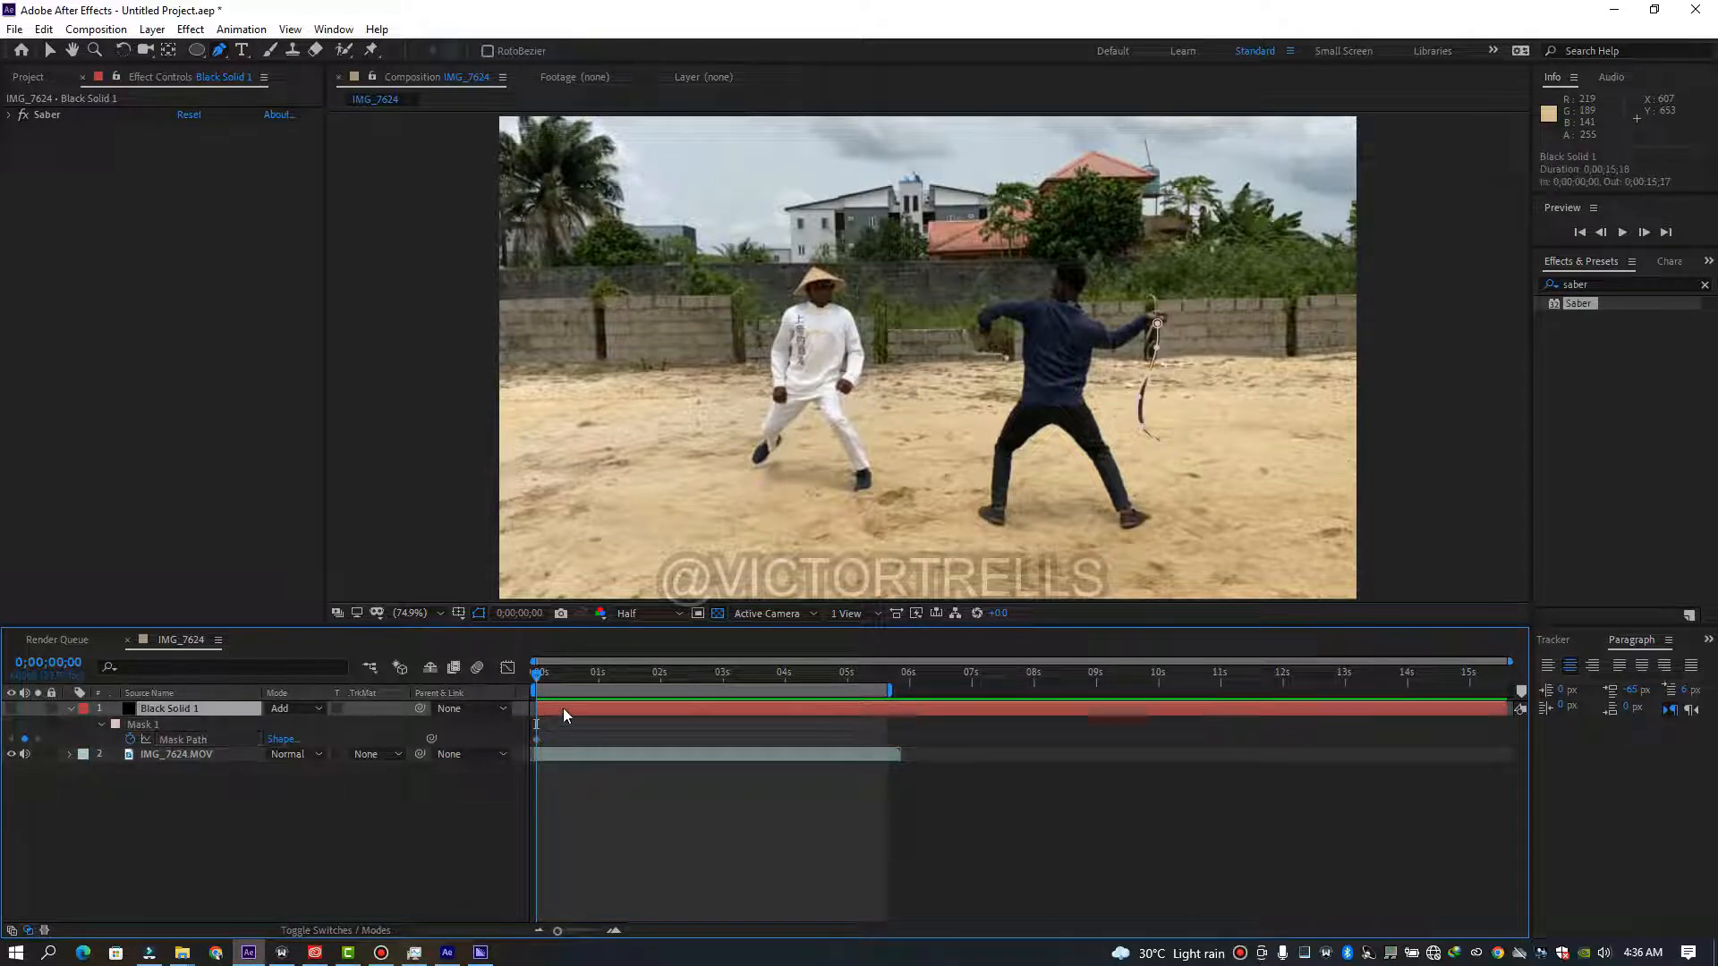
key(Page_Down)
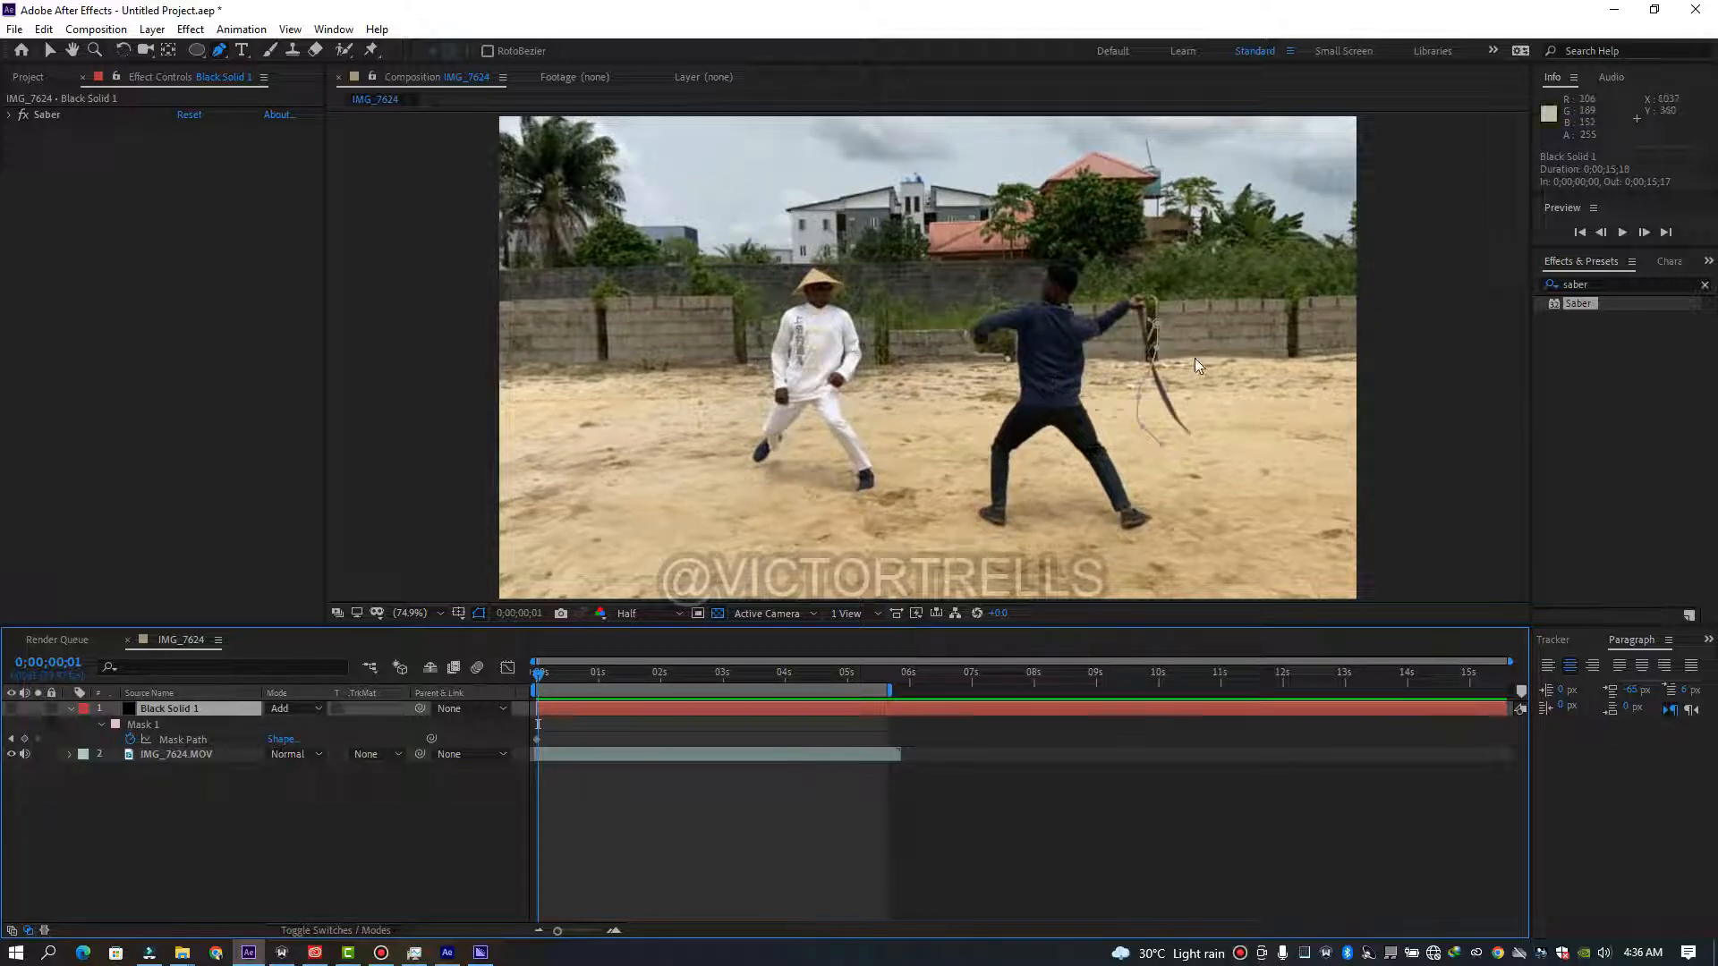
key(v)
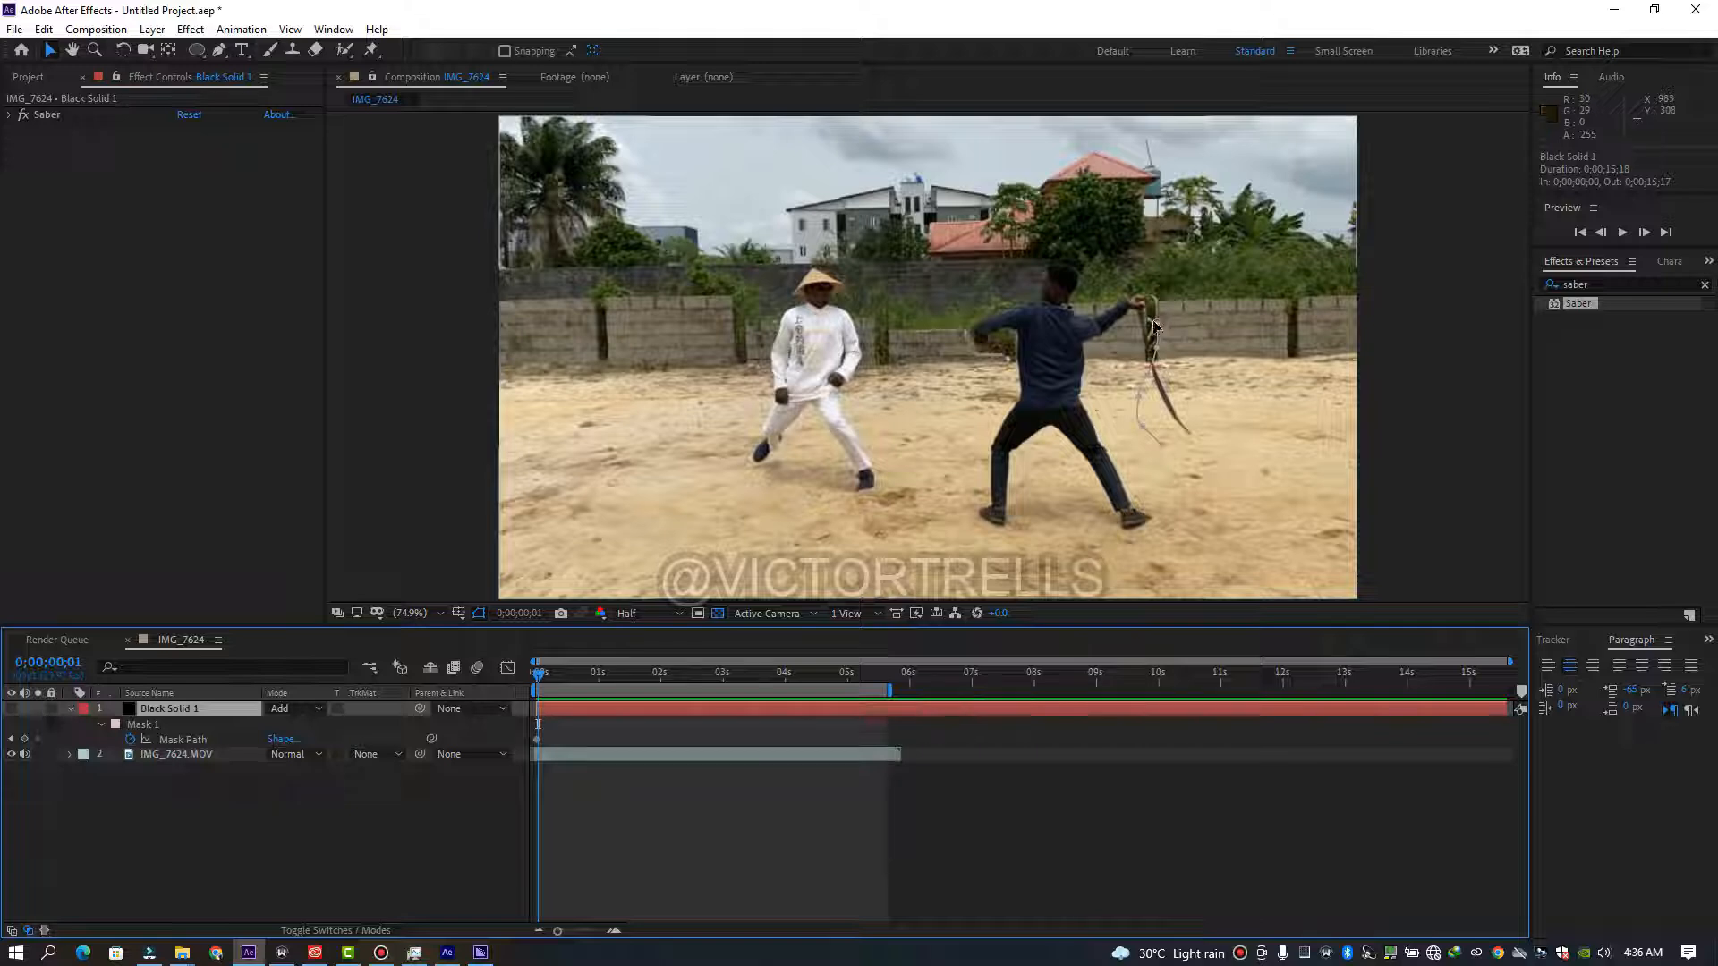
mouse_move(1154, 325)
mouse_down()
mouse_move(1145, 311)
mouse_move(1161, 394)
mouse_up()
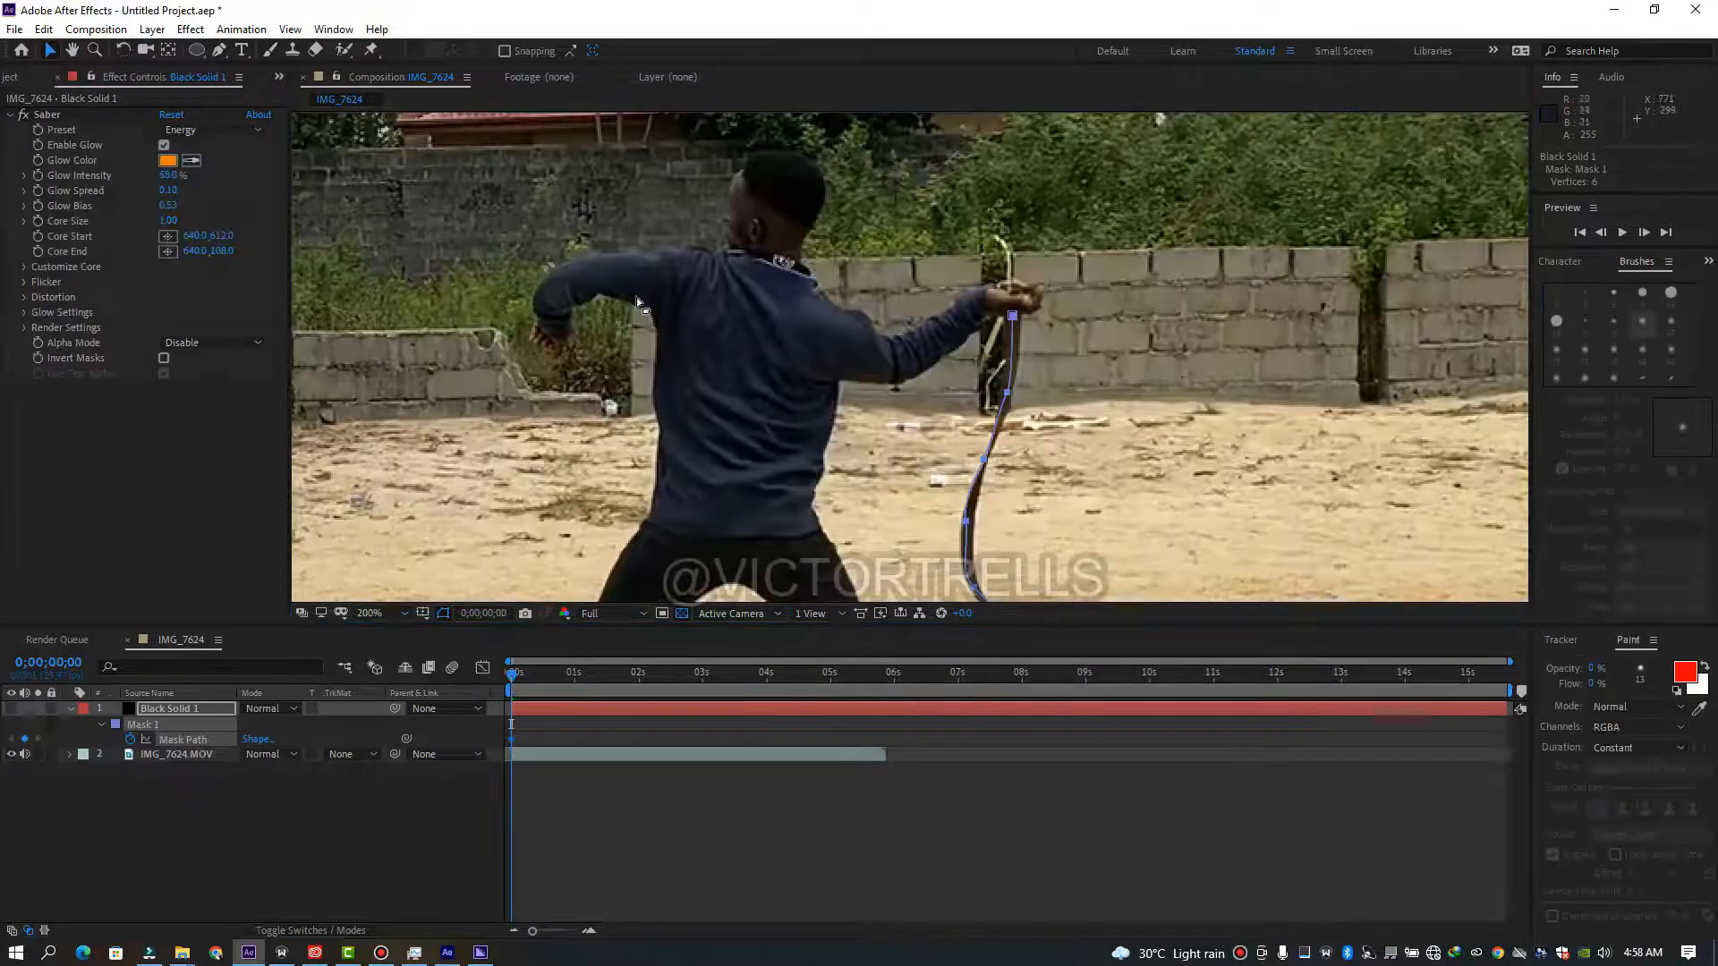
drag(987, 302, 982, 346)
drag(930, 414, 993, 418)
drag(913, 479, 1030, 494)
drag(921, 539, 1055, 546)
drag(976, 495, 1115, 516)
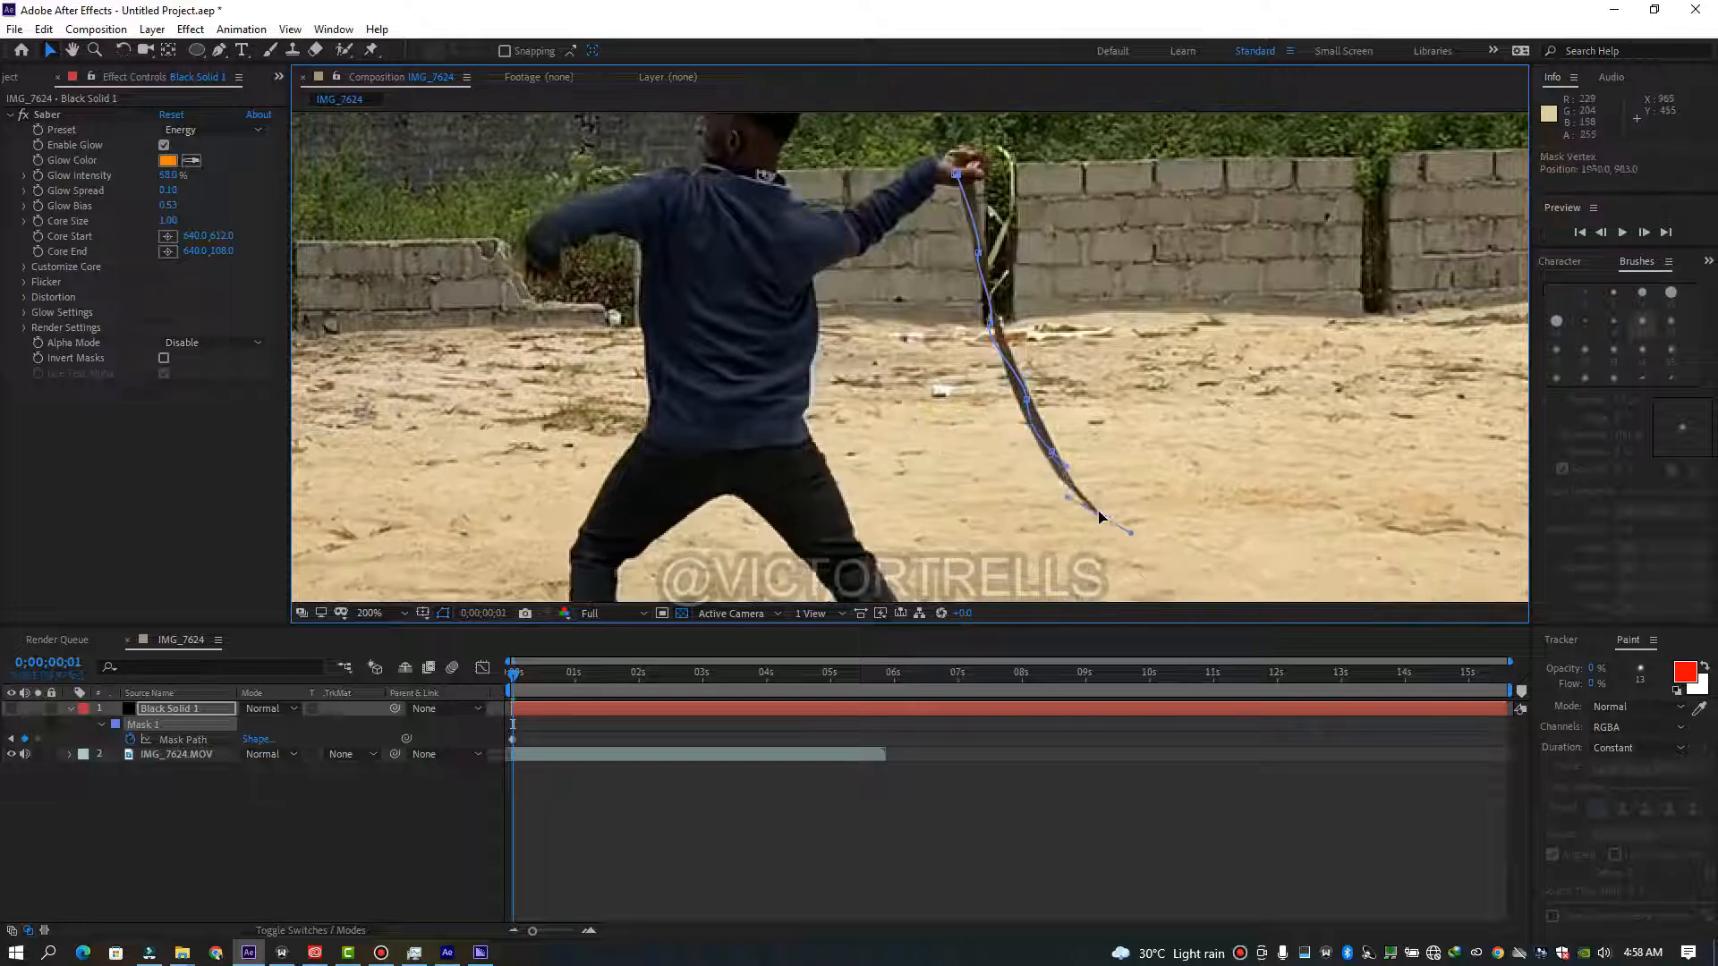
Advance to 0;00;00;02 and move the mask points onto the whip's new curve.
key(Page_Down)
drag(965, 188, 921, 142)
click(179, 709)
drag(932, 215, 979, 207)
drag(943, 287, 1015, 245)
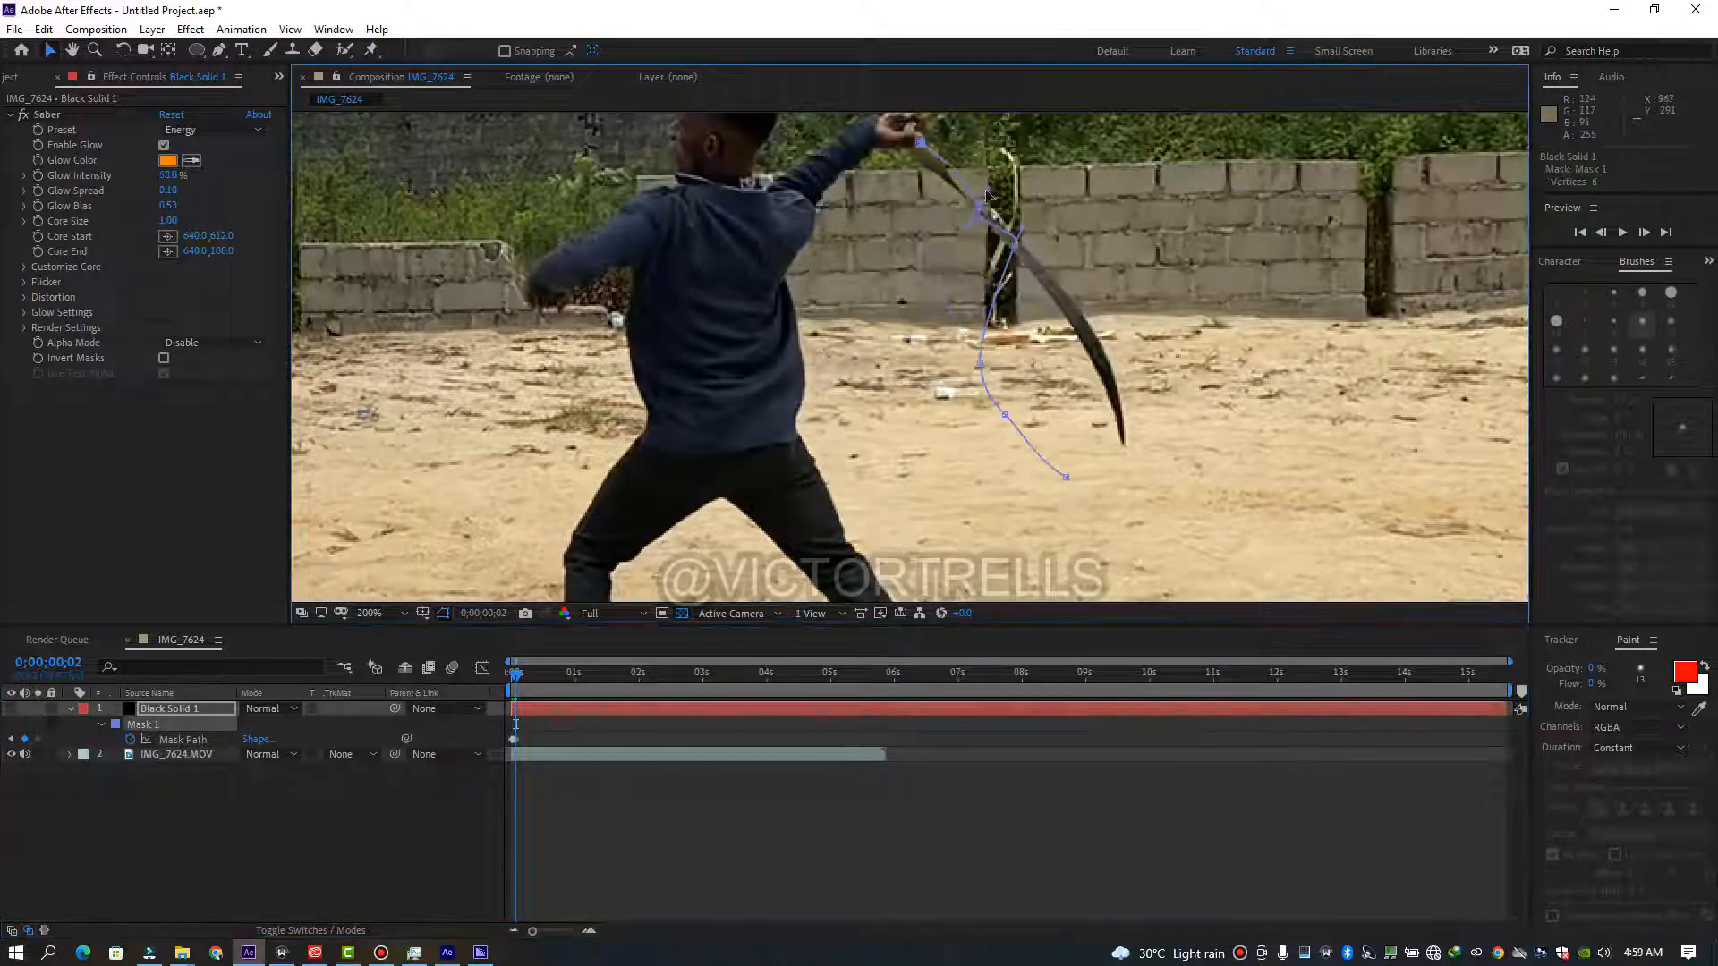
drag(979, 363, 1064, 297)
drag(1005, 414, 1098, 367)
drag(1065, 477, 1134, 474)
Transform the whole mask toward the whip at 0;00;00;03, and adjust its points to follow the whip's shape.
key(Page_Down)
drag(1020, 268, 1024, 512)
double_click(1019, 488)
drag(1019, 488, 957, 360)
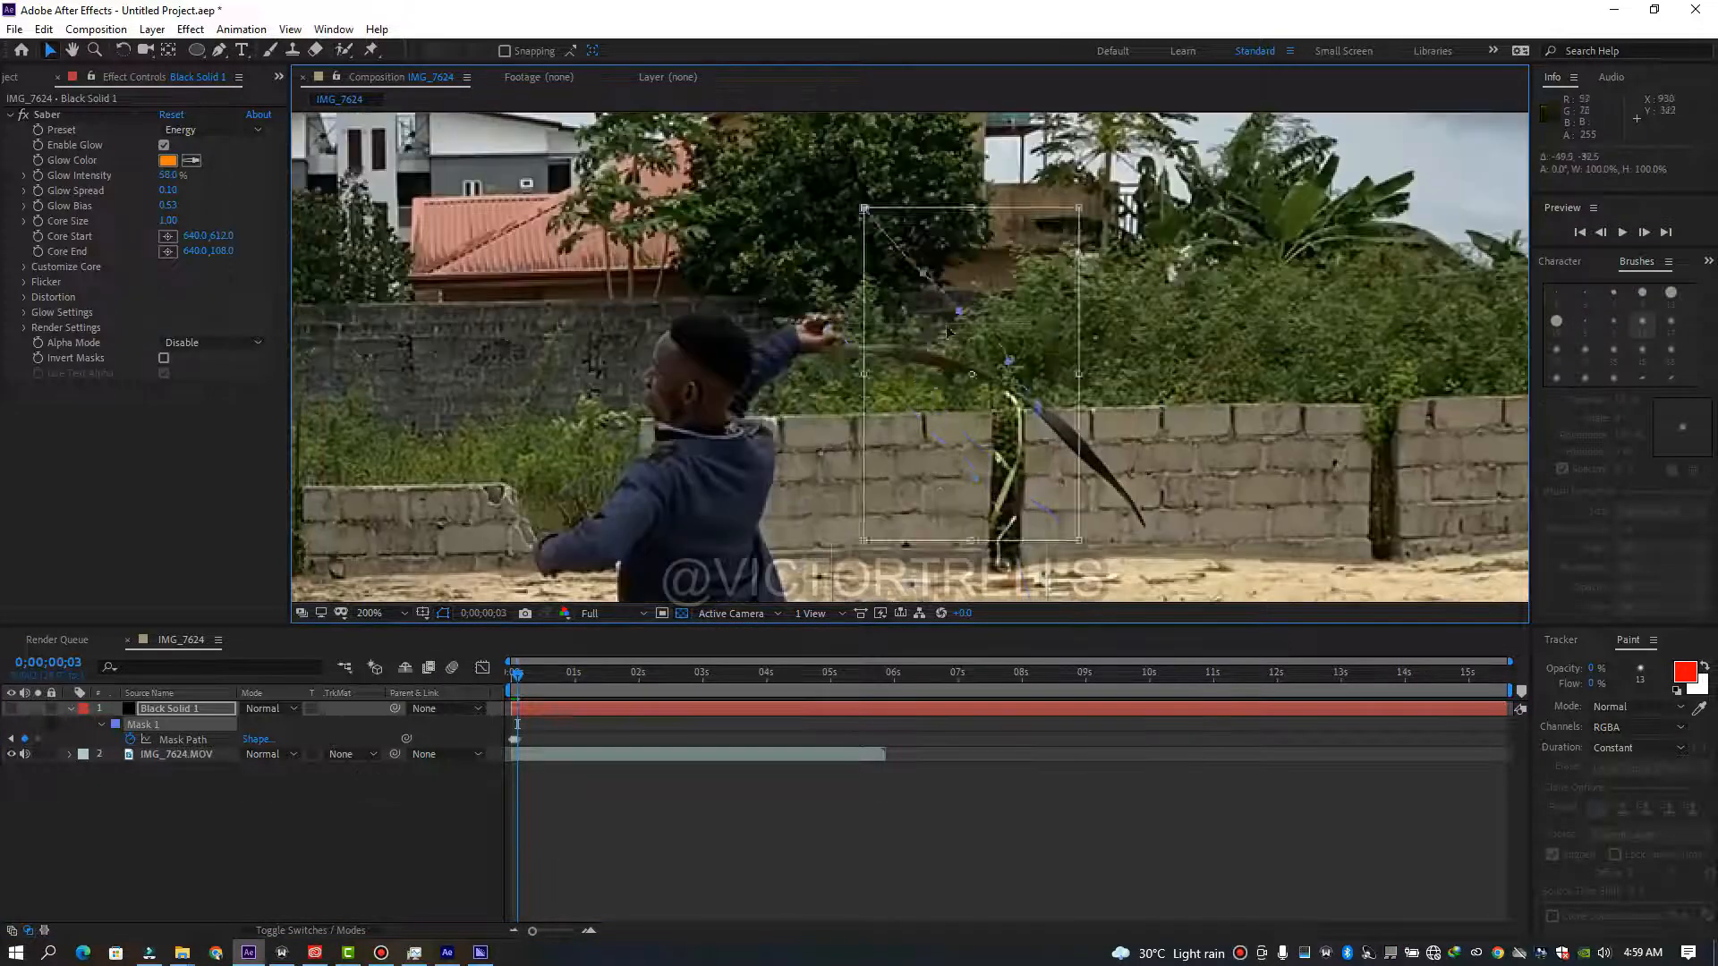
drag(1087, 268, 953, 231)
mouse_move(1014, 334)
mouse_down()
mouse_move(979, 400)
mouse_move(1016, 319)
mouse_up()
drag(1011, 198, 995, 195)
click(916, 715)
drag(1061, 445, 1068, 435)
drag(1022, 413, 977, 372)
drag(915, 366, 920, 356)
drag(833, 343, 821, 335)
Move one frame past 0;00;00;03, transform the mask over the whip and refine its individual points.
key(Page_Down)
double_click(977, 373)
drag(977, 372, 877, 351)
drag(1061, 430, 881, 281)
click(922, 711)
click(939, 712)
drag(825, 289, 823, 293)
double_click(943, 277)
drag(943, 278, 937, 298)
click(678, 711)
drag(721, 315, 818, 299)
drag(878, 304, 876, 299)
Advance one more frame and reposition the whole mask to match the swinging whip.
key(Page_Down)
drag(987, 305, 941, 289)
double_click(1052, 310)
drag(877, 271, 866, 210)
click(707, 710)
scroll(693, 475, up, 1)
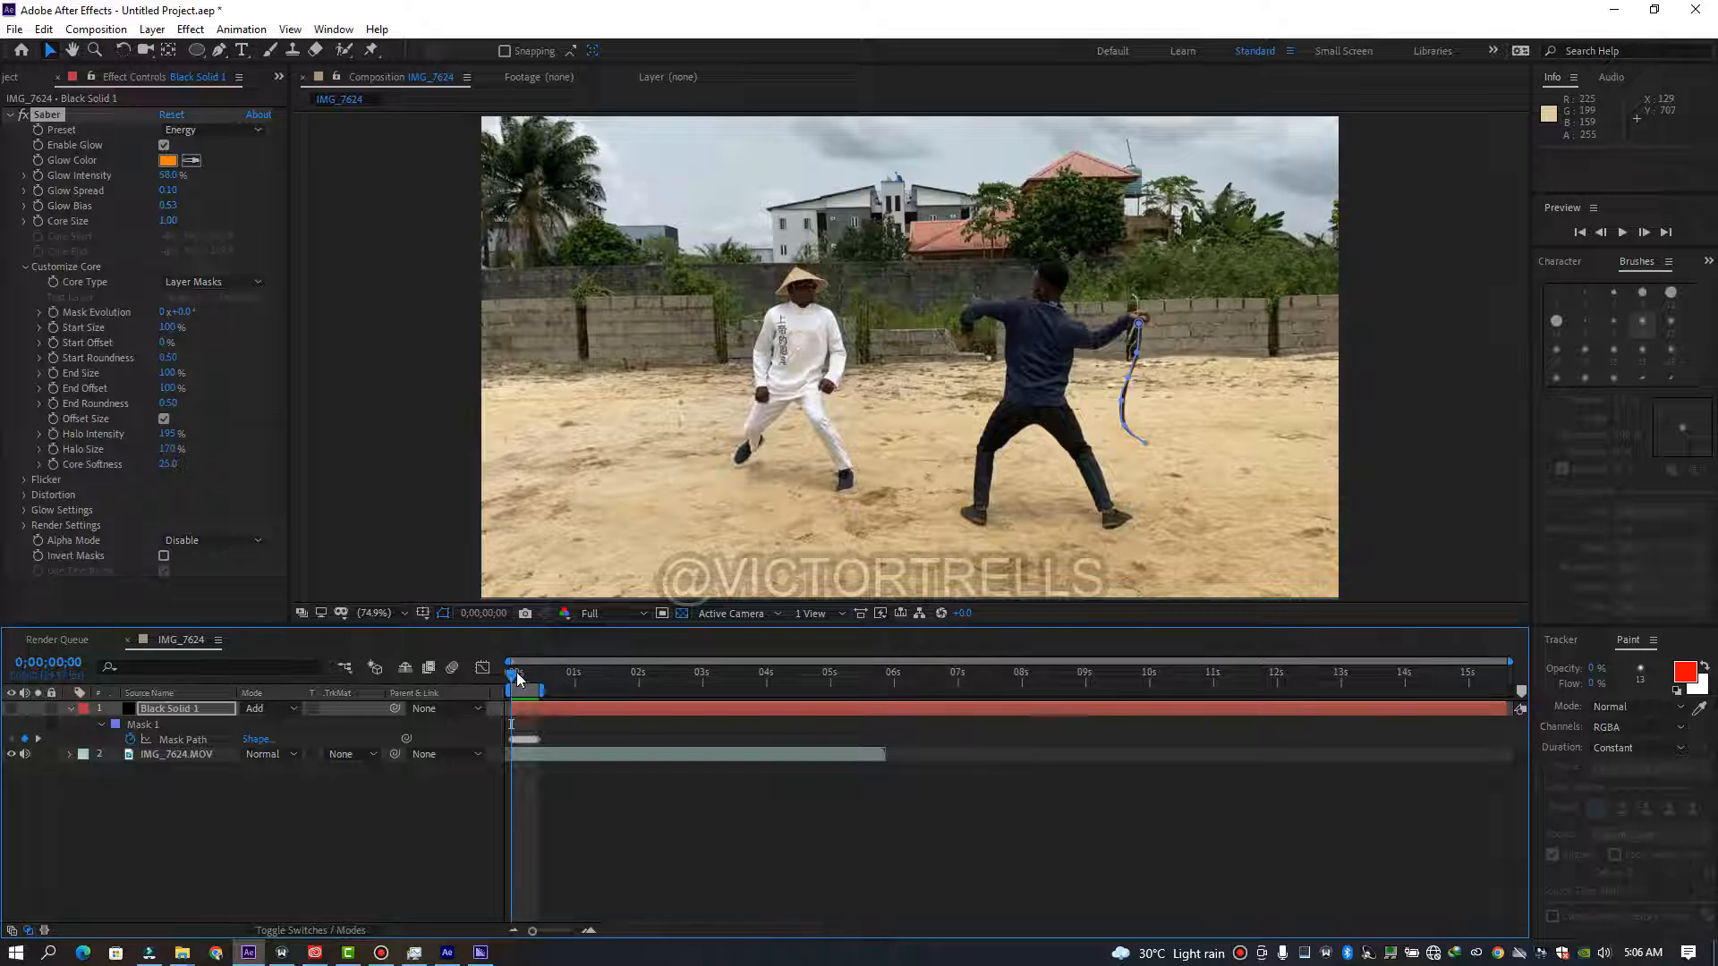
Return to the first frame and make the black solid layer visible again.
mouse_move(515, 676)
mouse_down()
mouse_move(533, 677)
mouse_move(508, 679)
mouse_up()
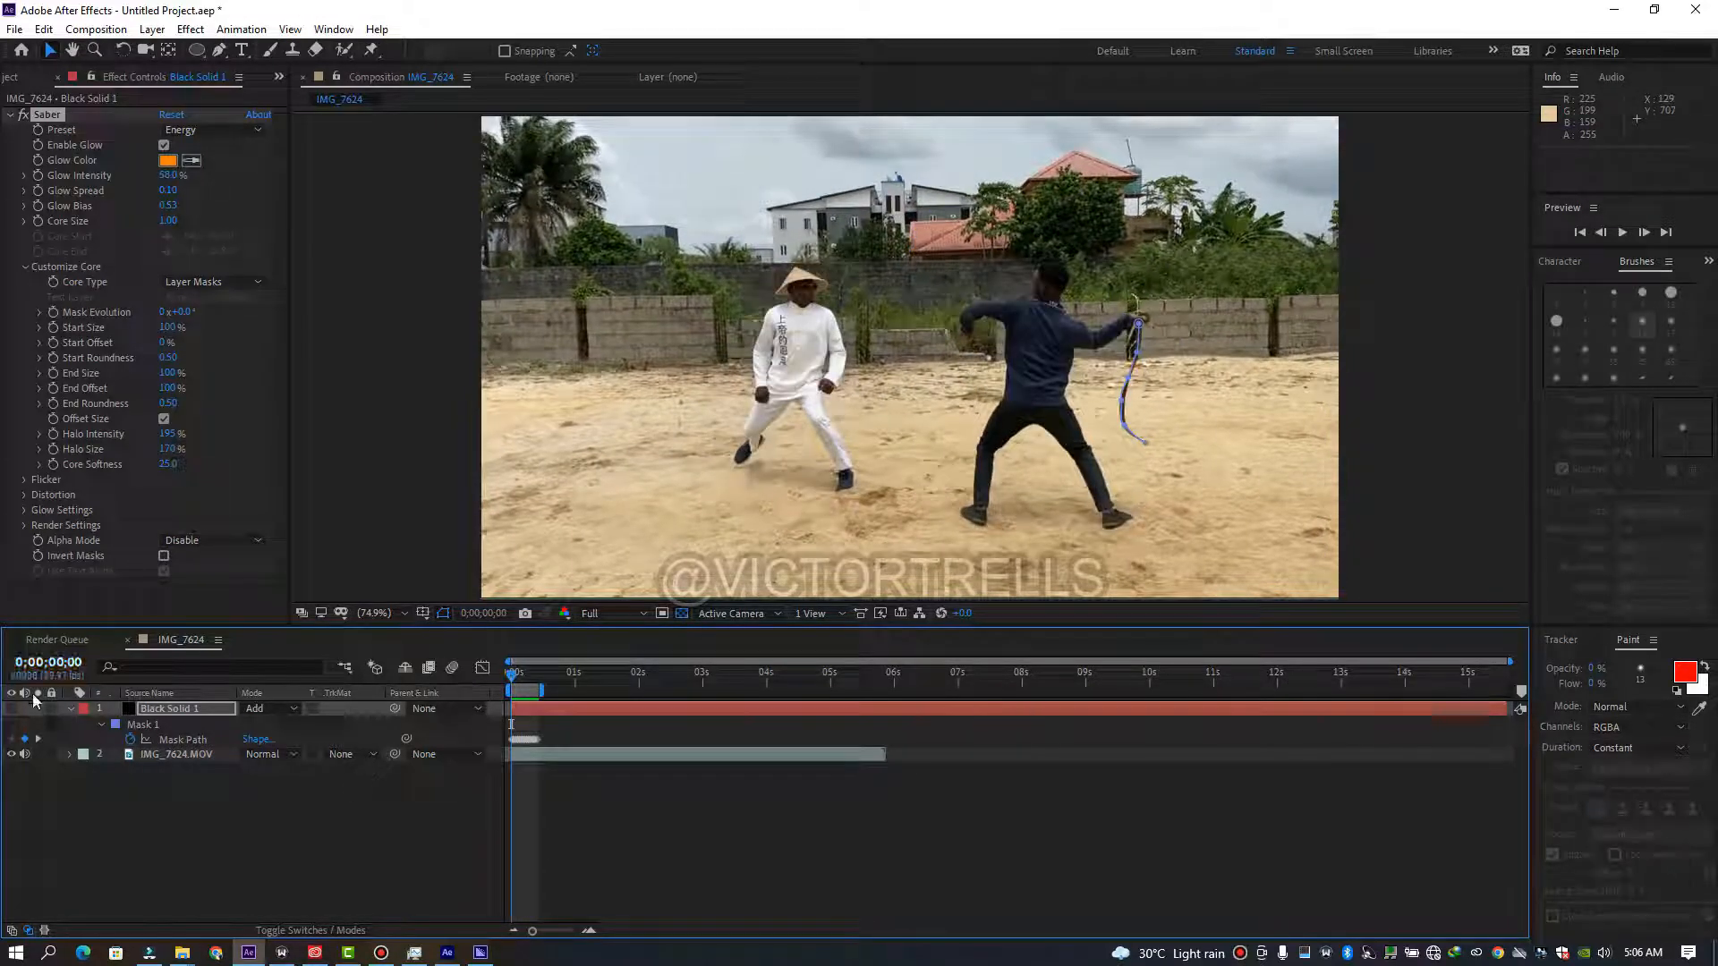
click(10, 707)
click(167, 706)
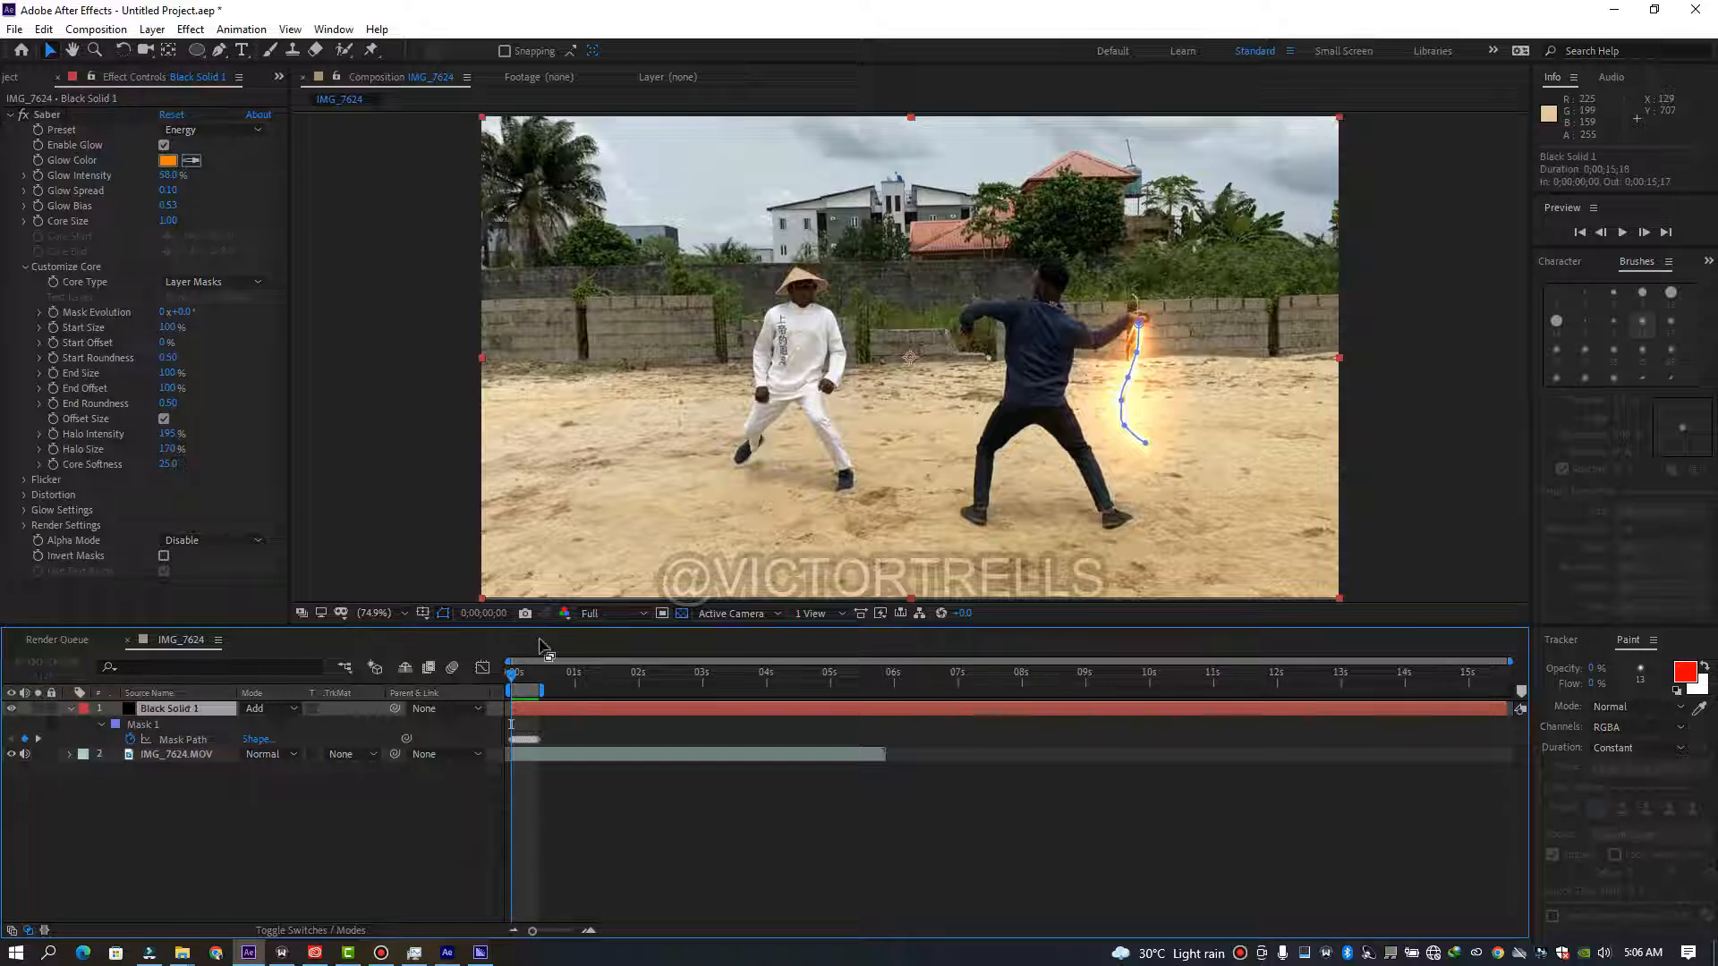
Switch the black solid's blending mode to Normal for comparison, and set it back to Add.
click(253, 711)
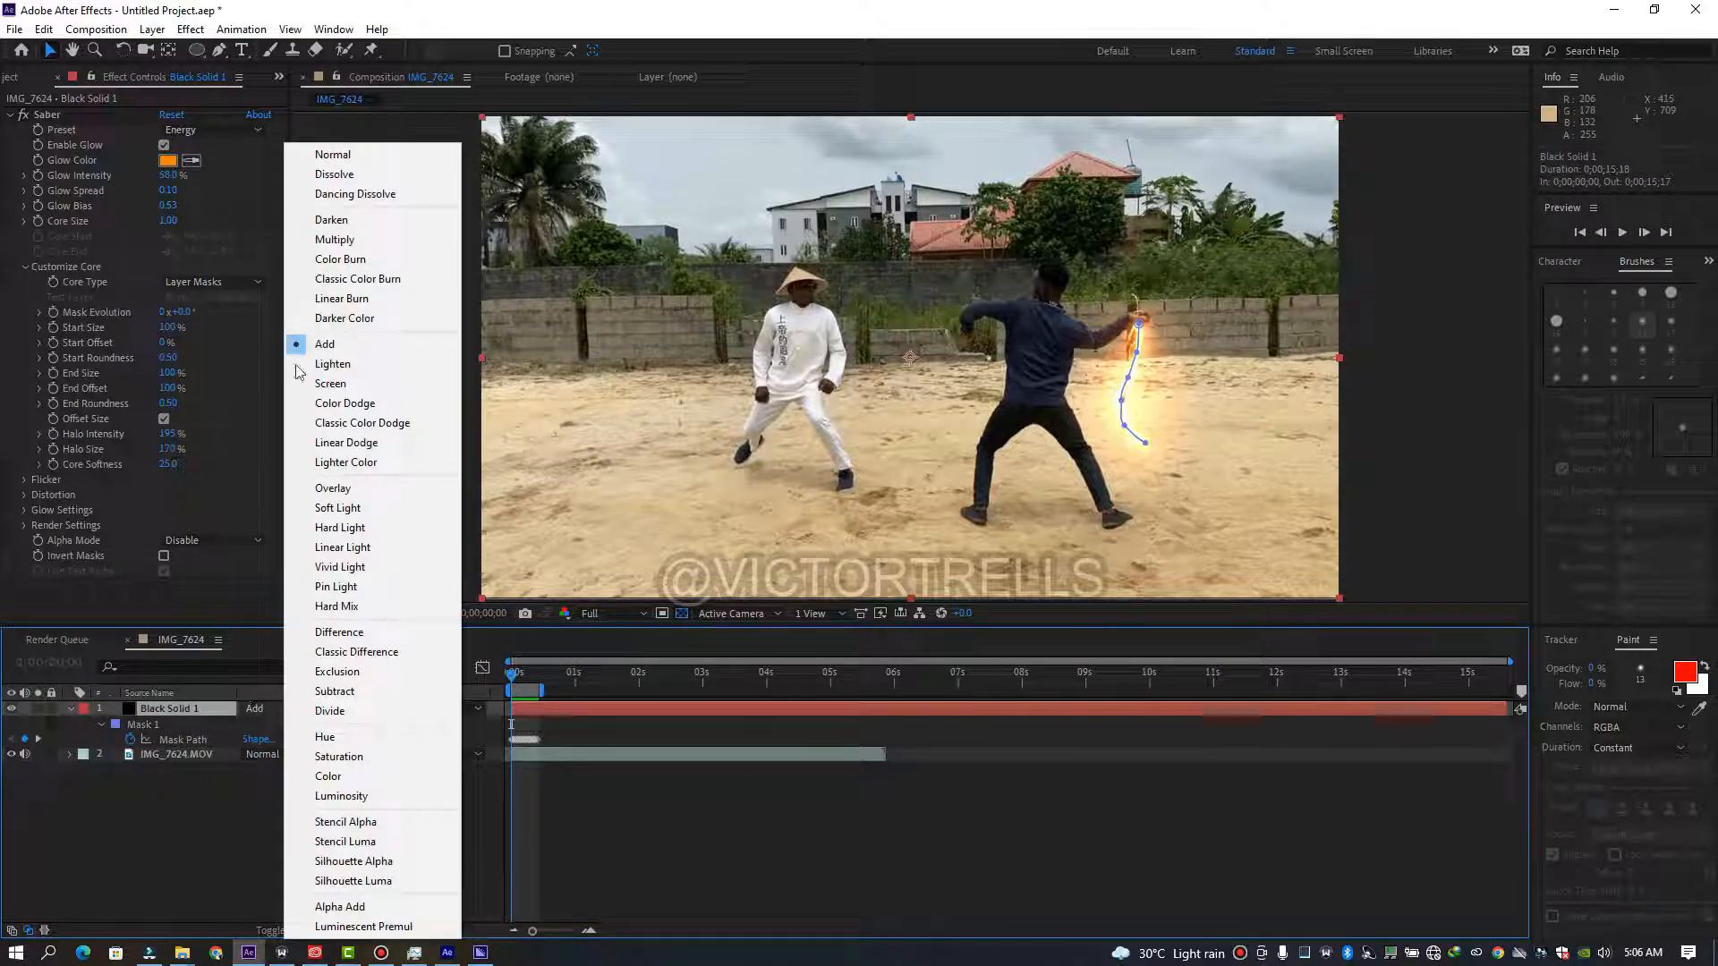
click(338, 156)
click(258, 716)
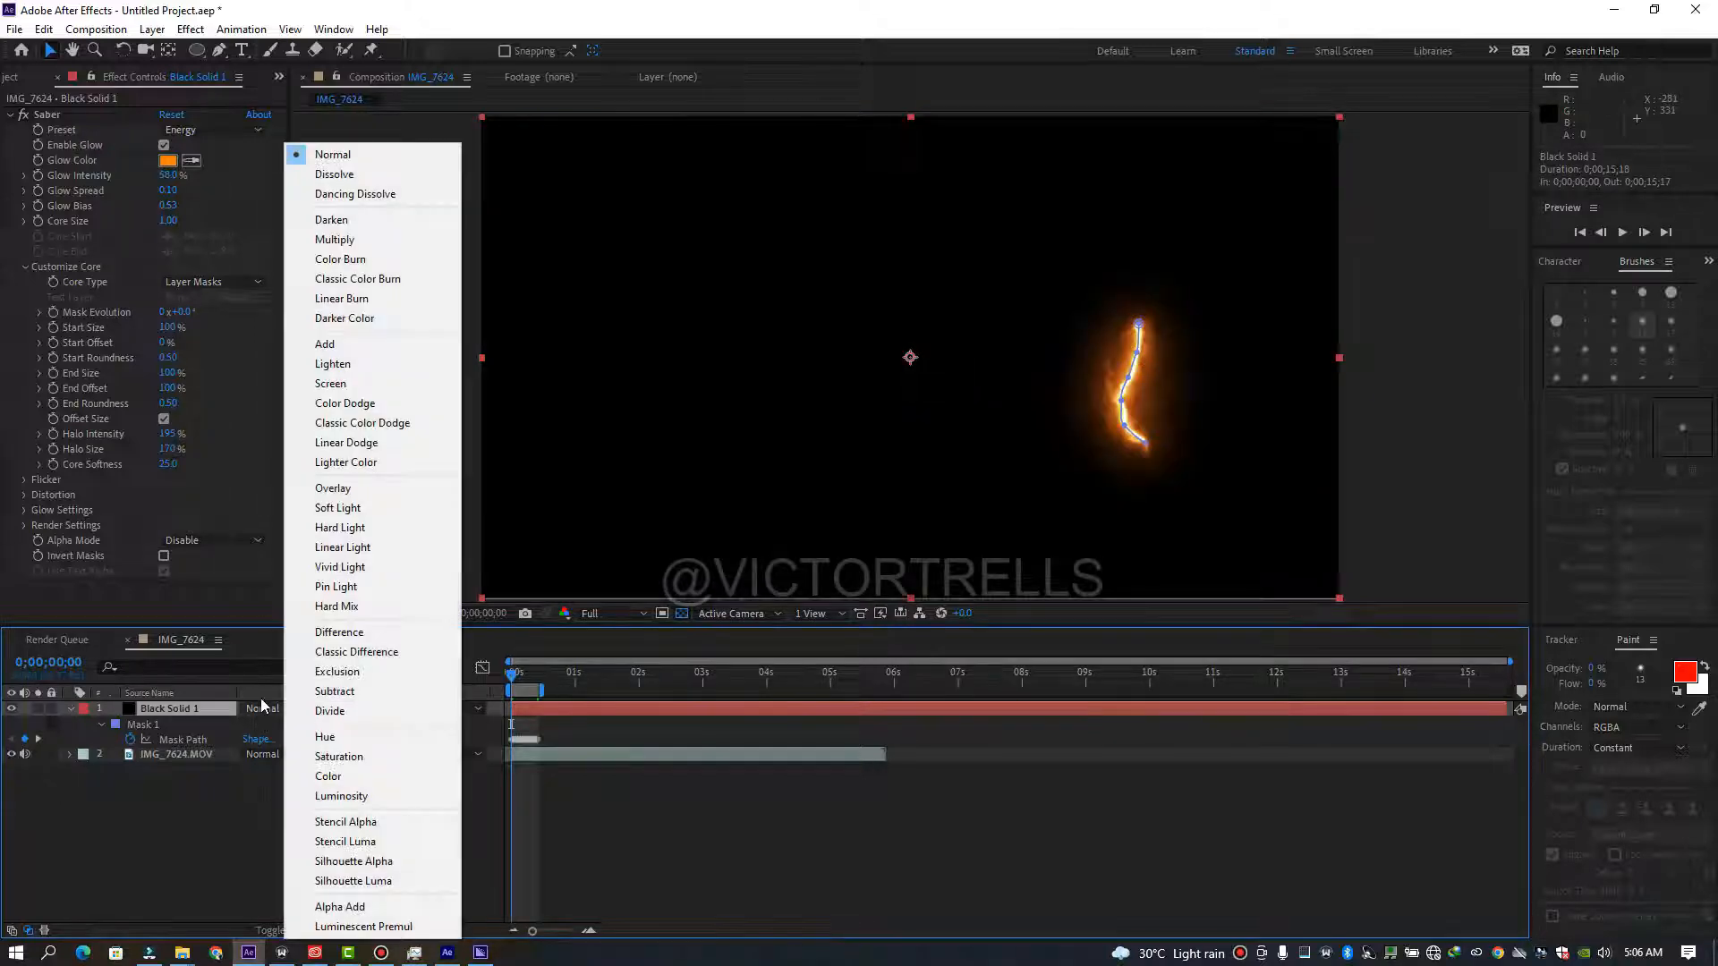
click(354, 343)
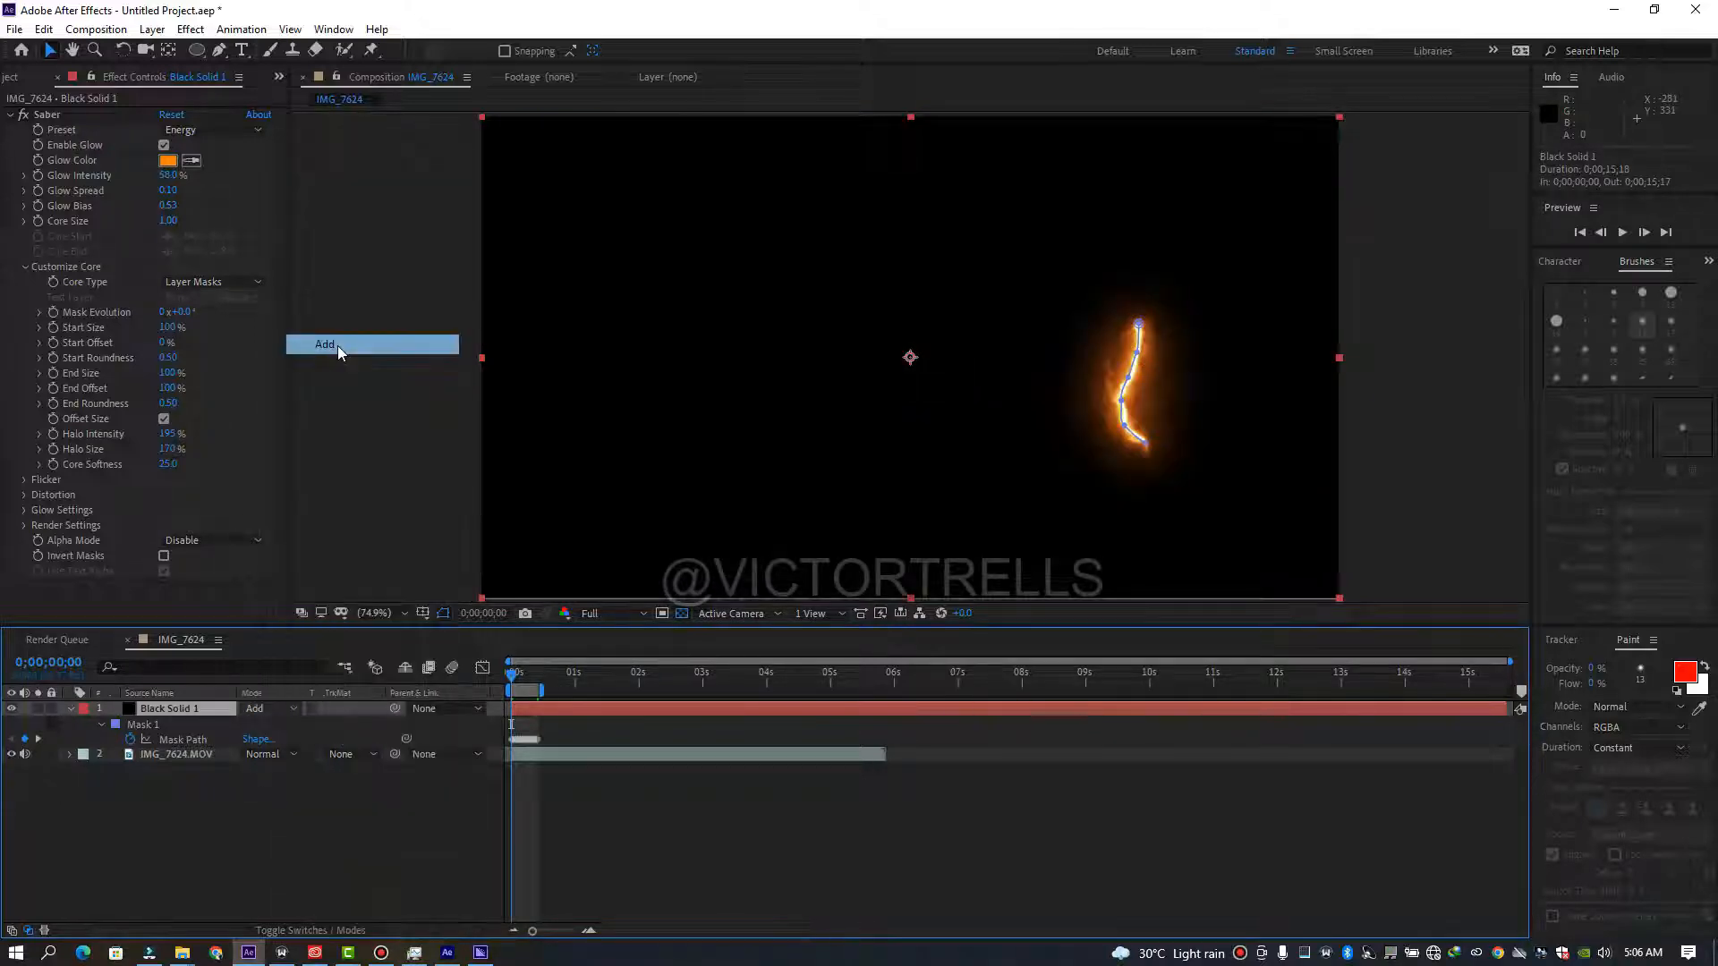
Preview the animated energy whip over the footage and return to the first frame.
key(space)
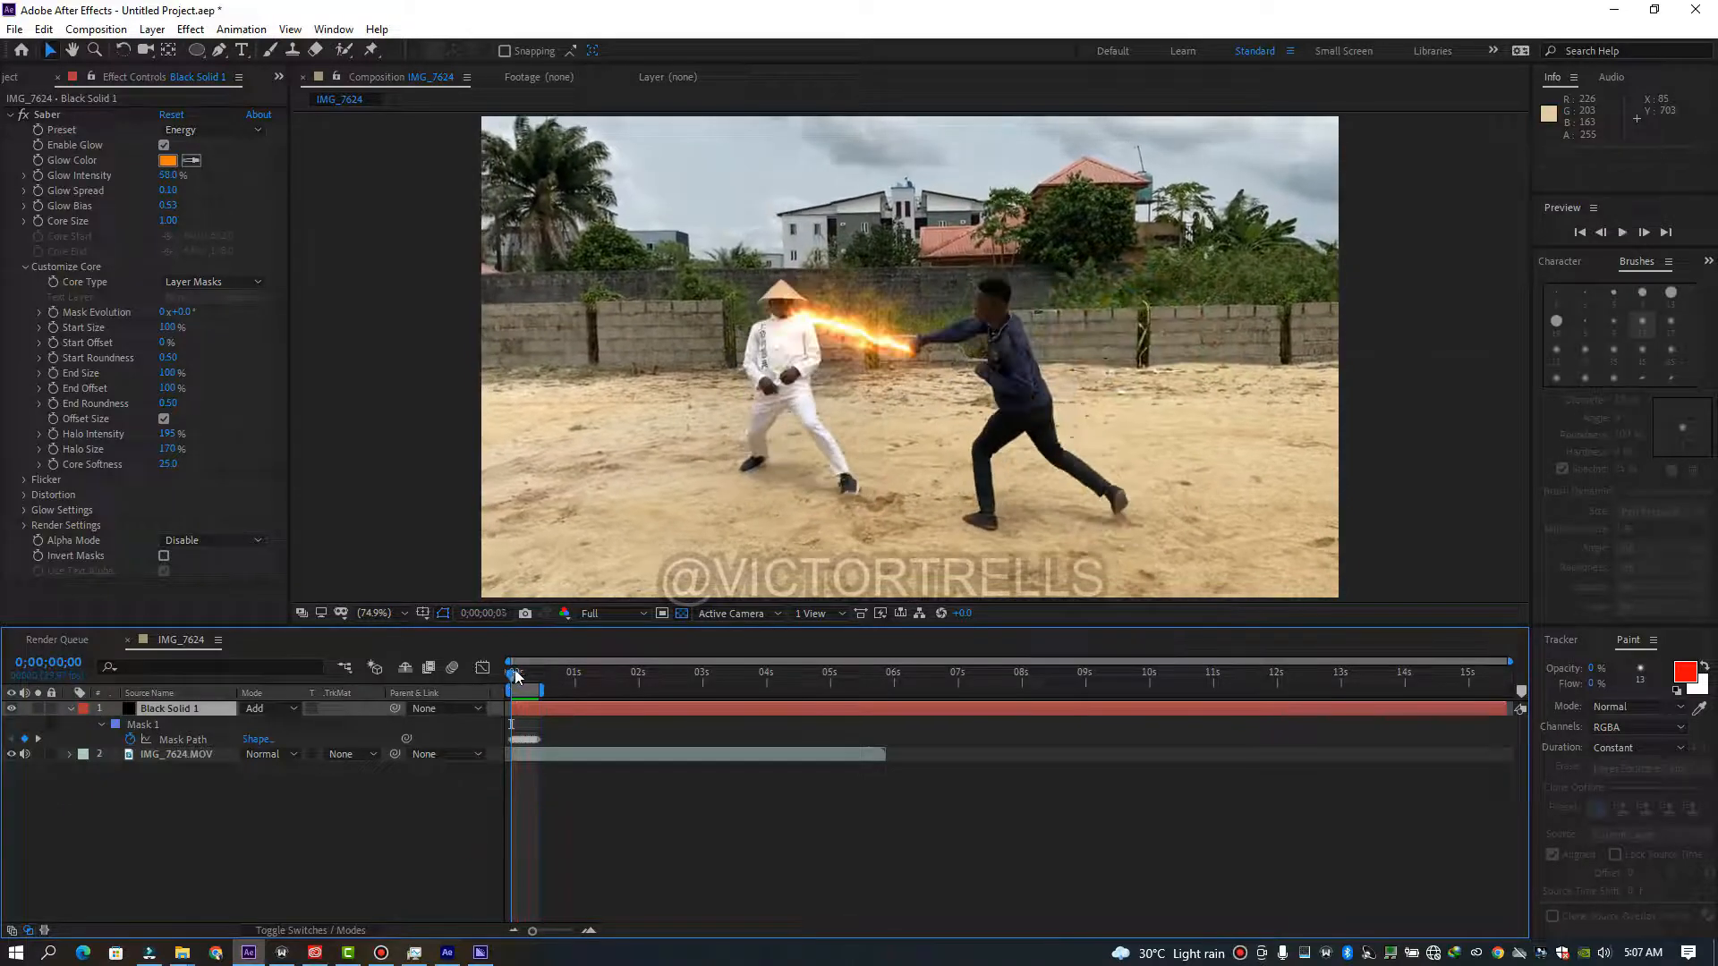
click(541, 677)
drag(540, 676, 483, 677)
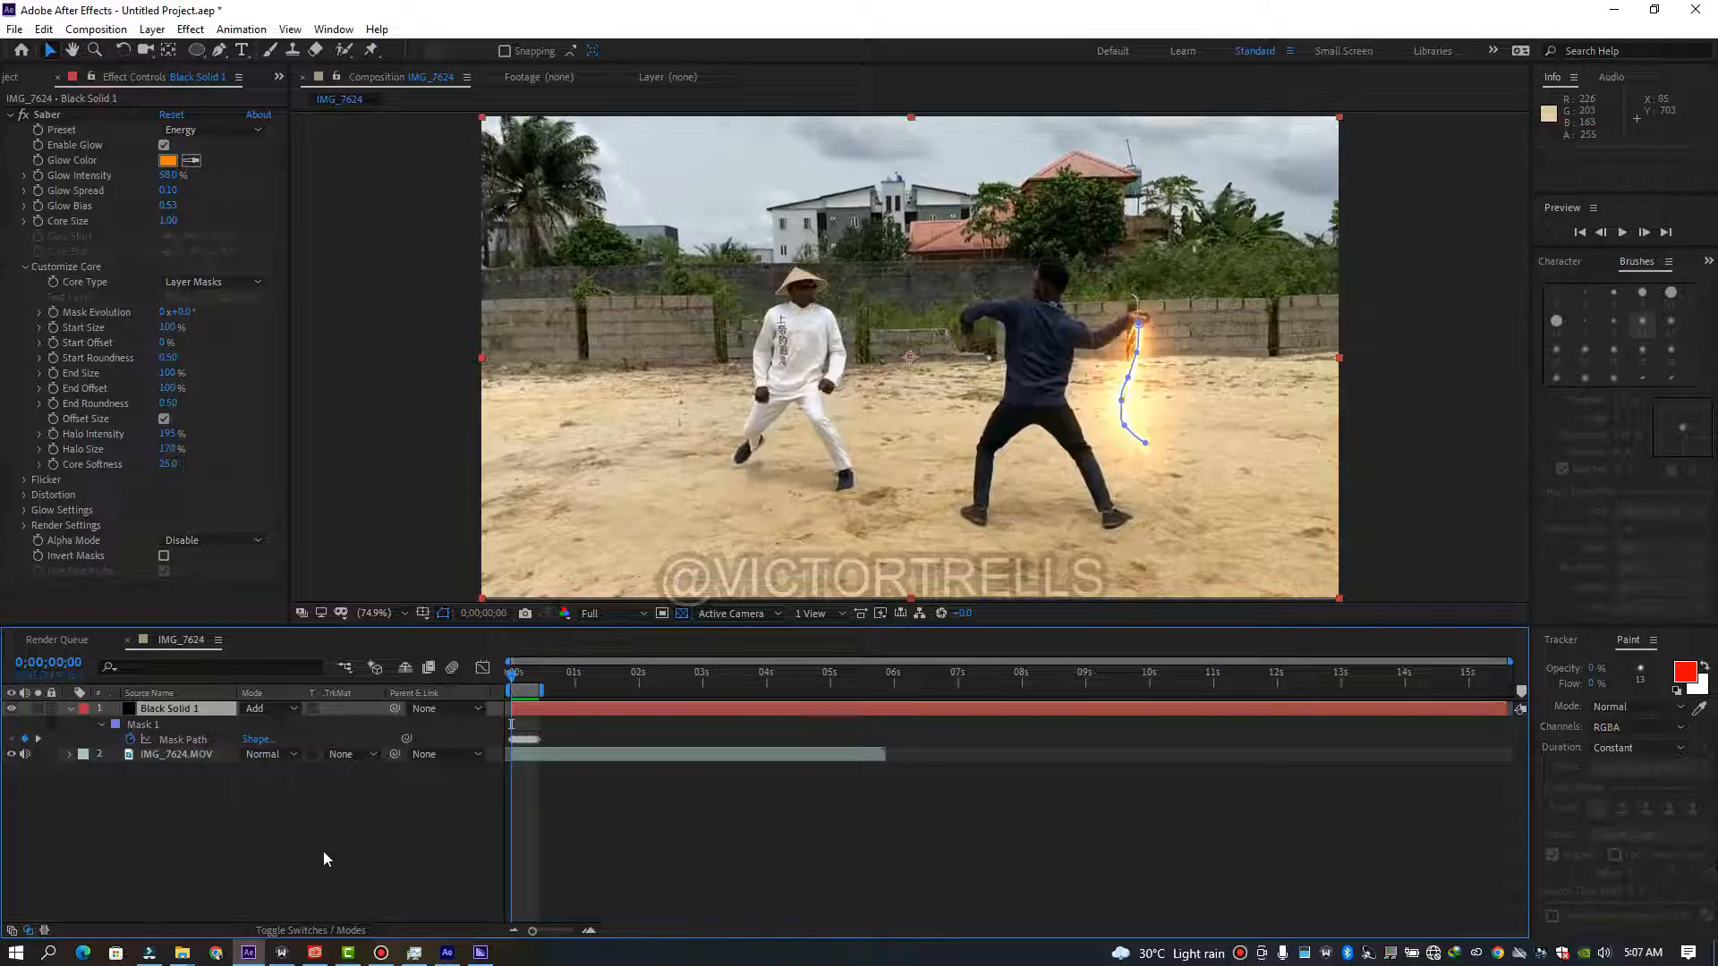
Collapse the black solid's properties and rename the layer "saber".
click(68, 708)
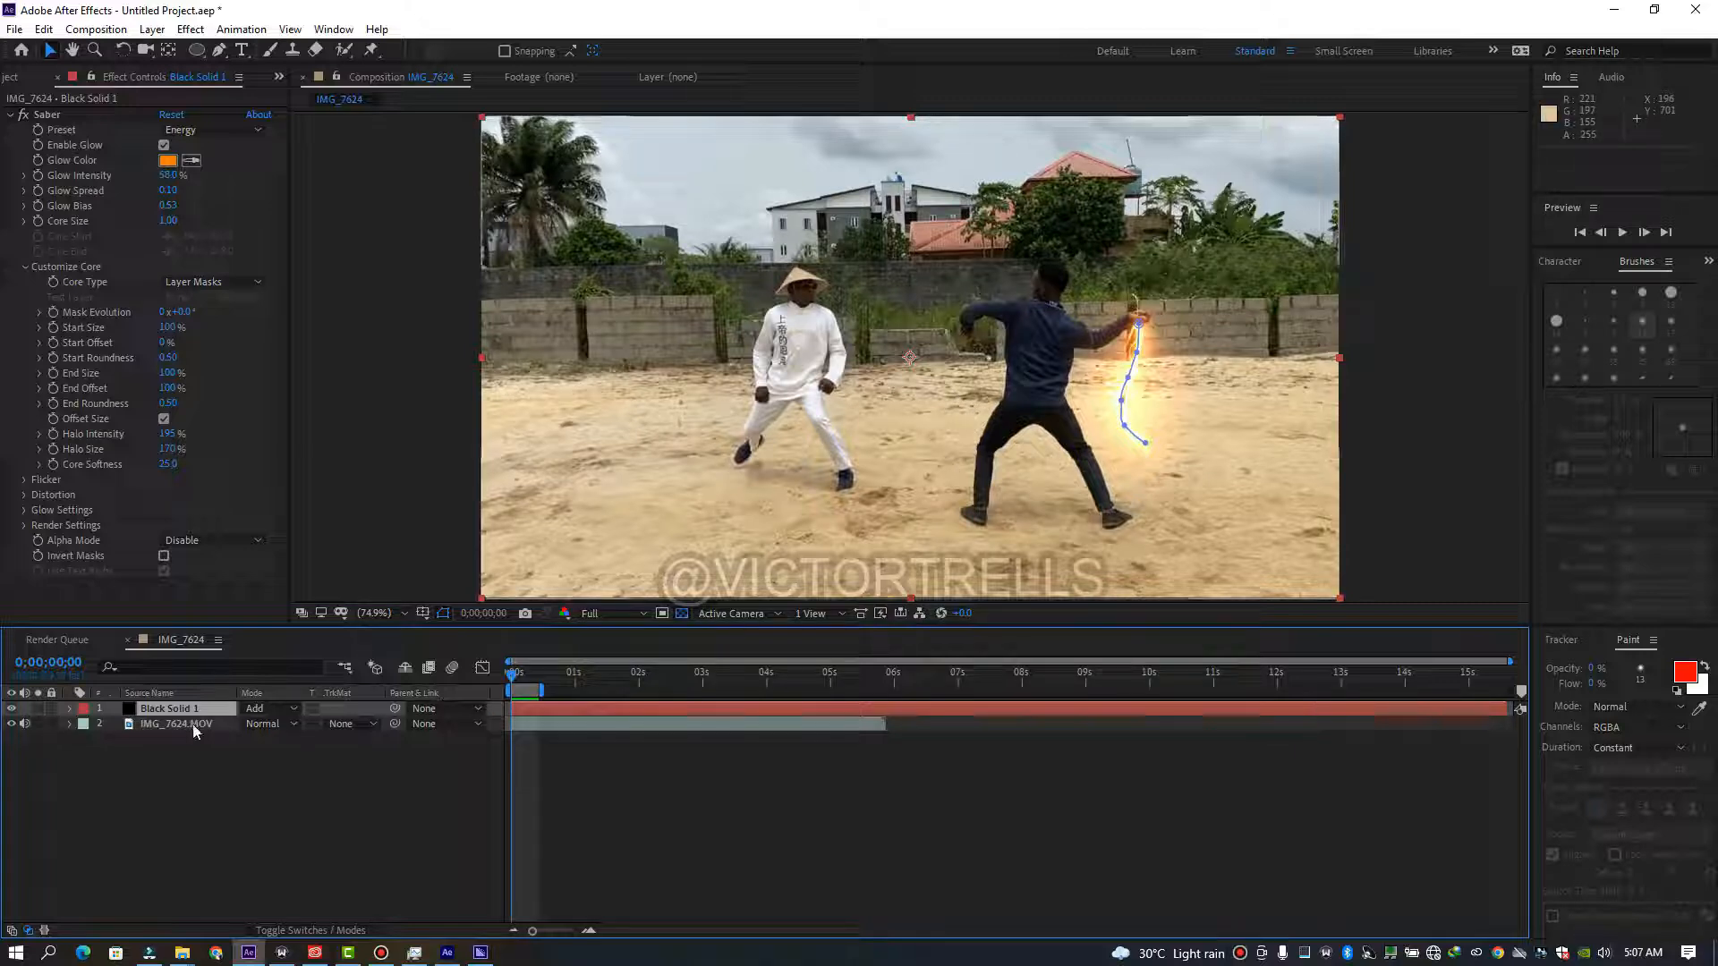
right_click(230, 707)
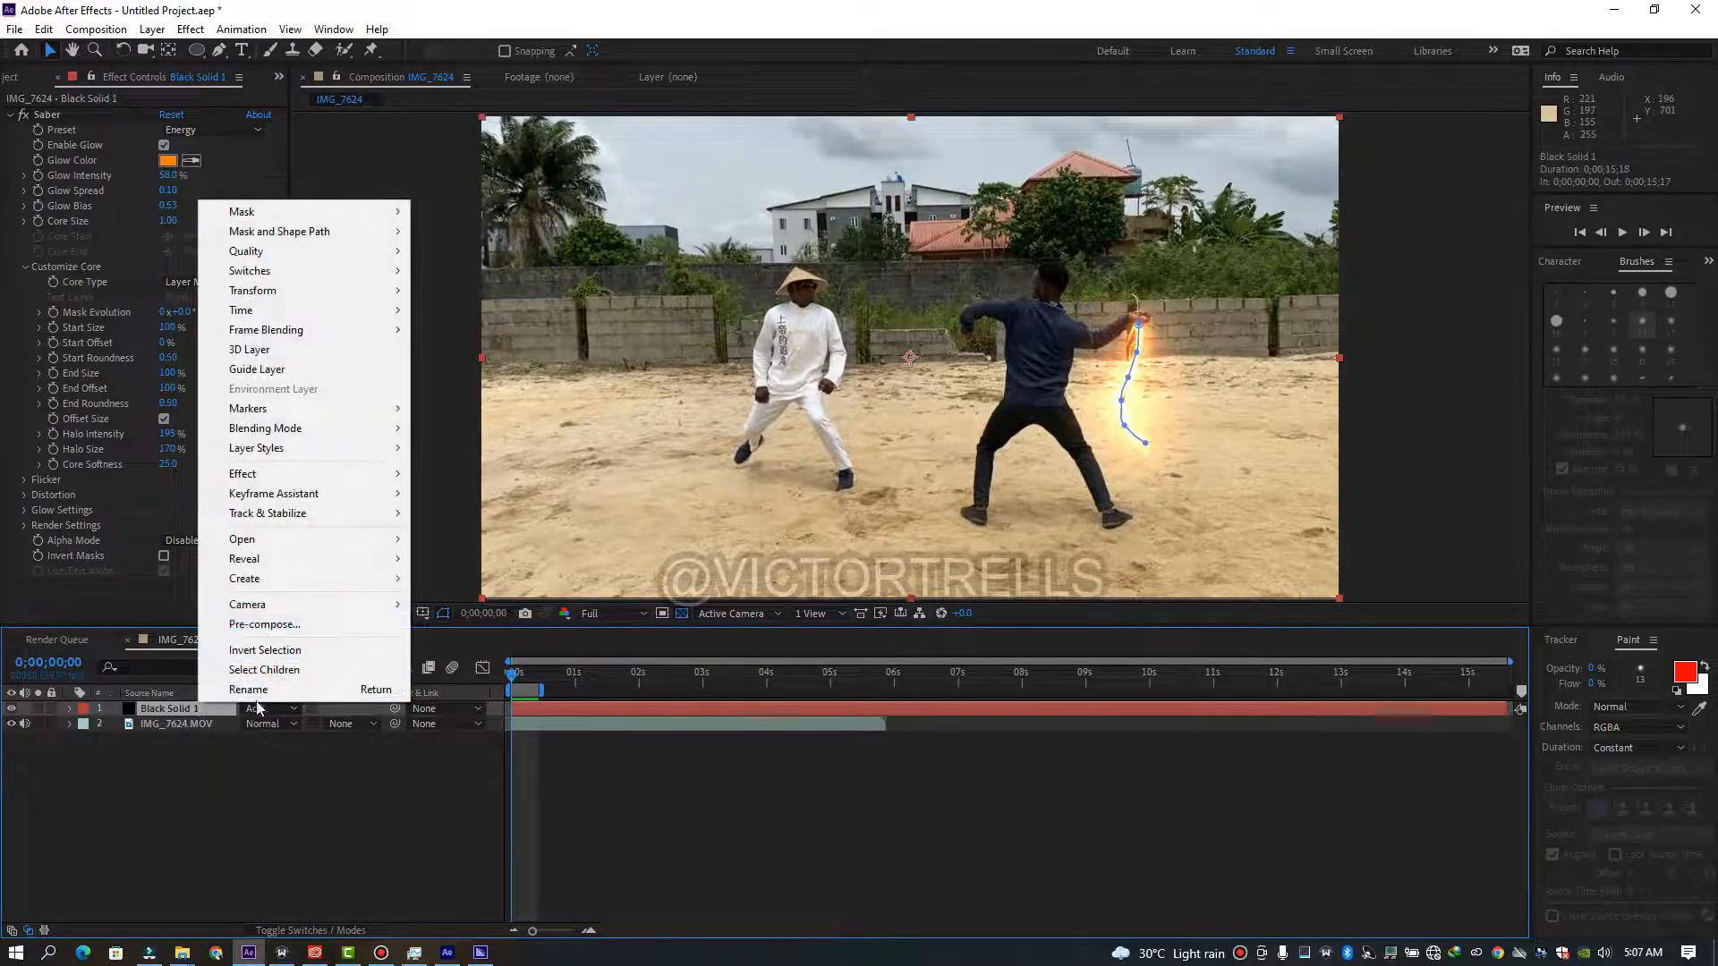
click(257, 689)
text(sabwr)
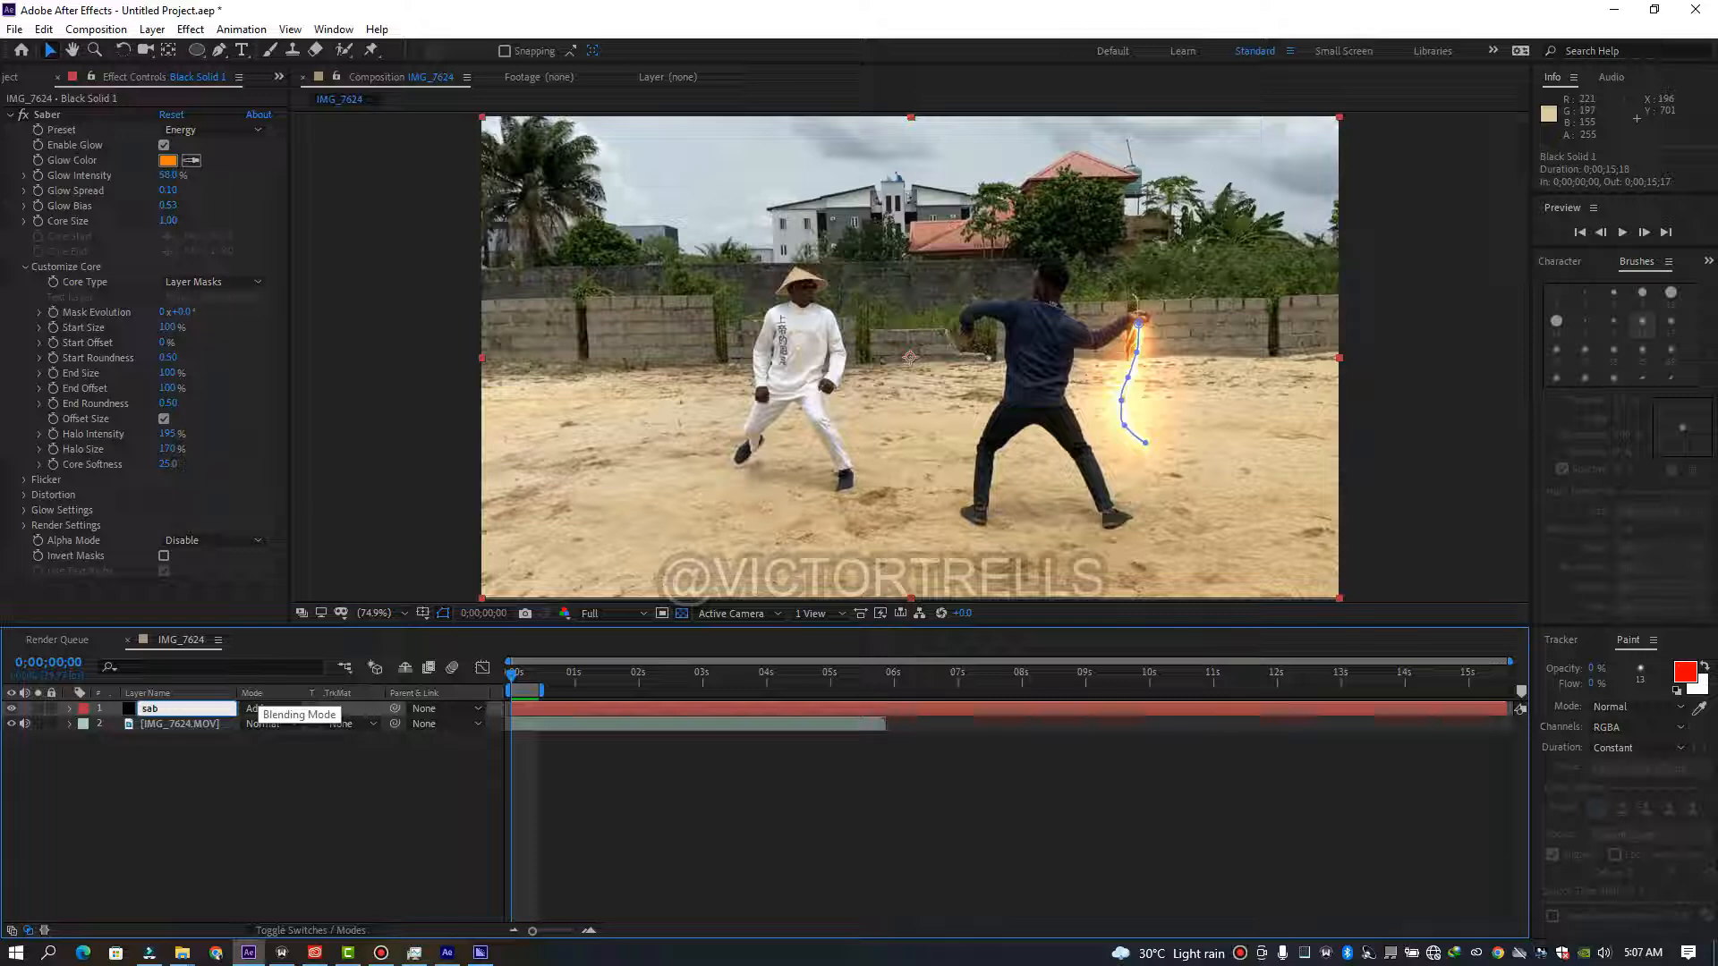
key(Return)
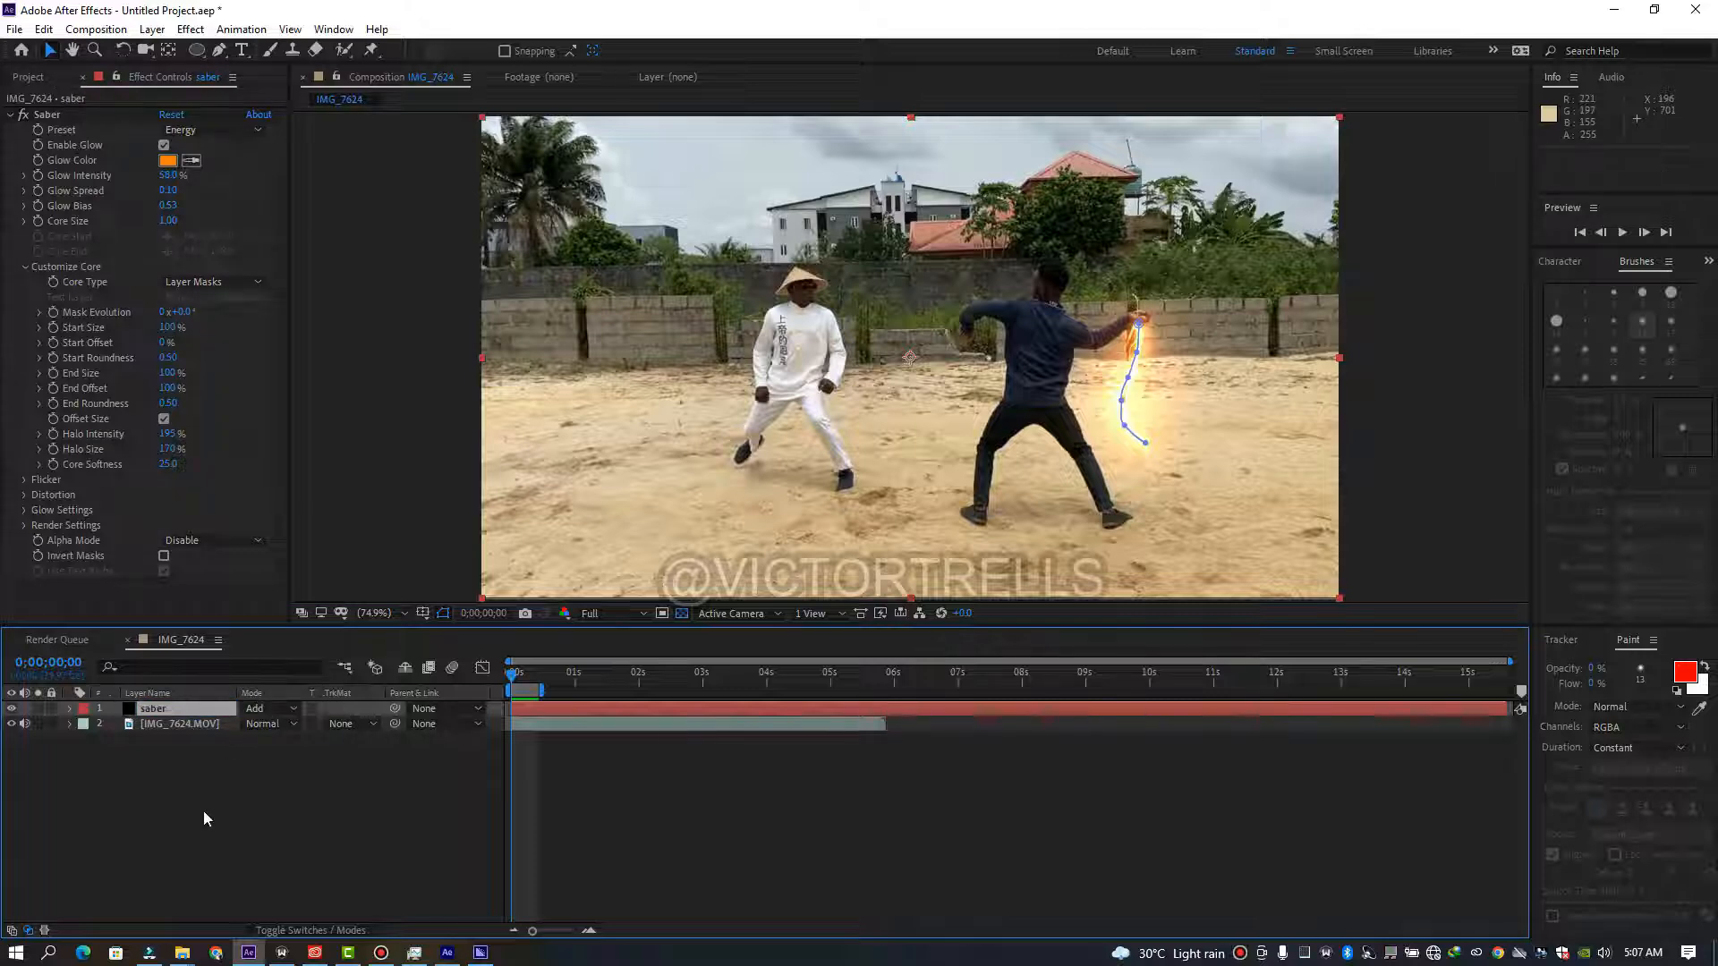
Add a second black solid layer above the saber layer with the default settings.
click(202, 809)
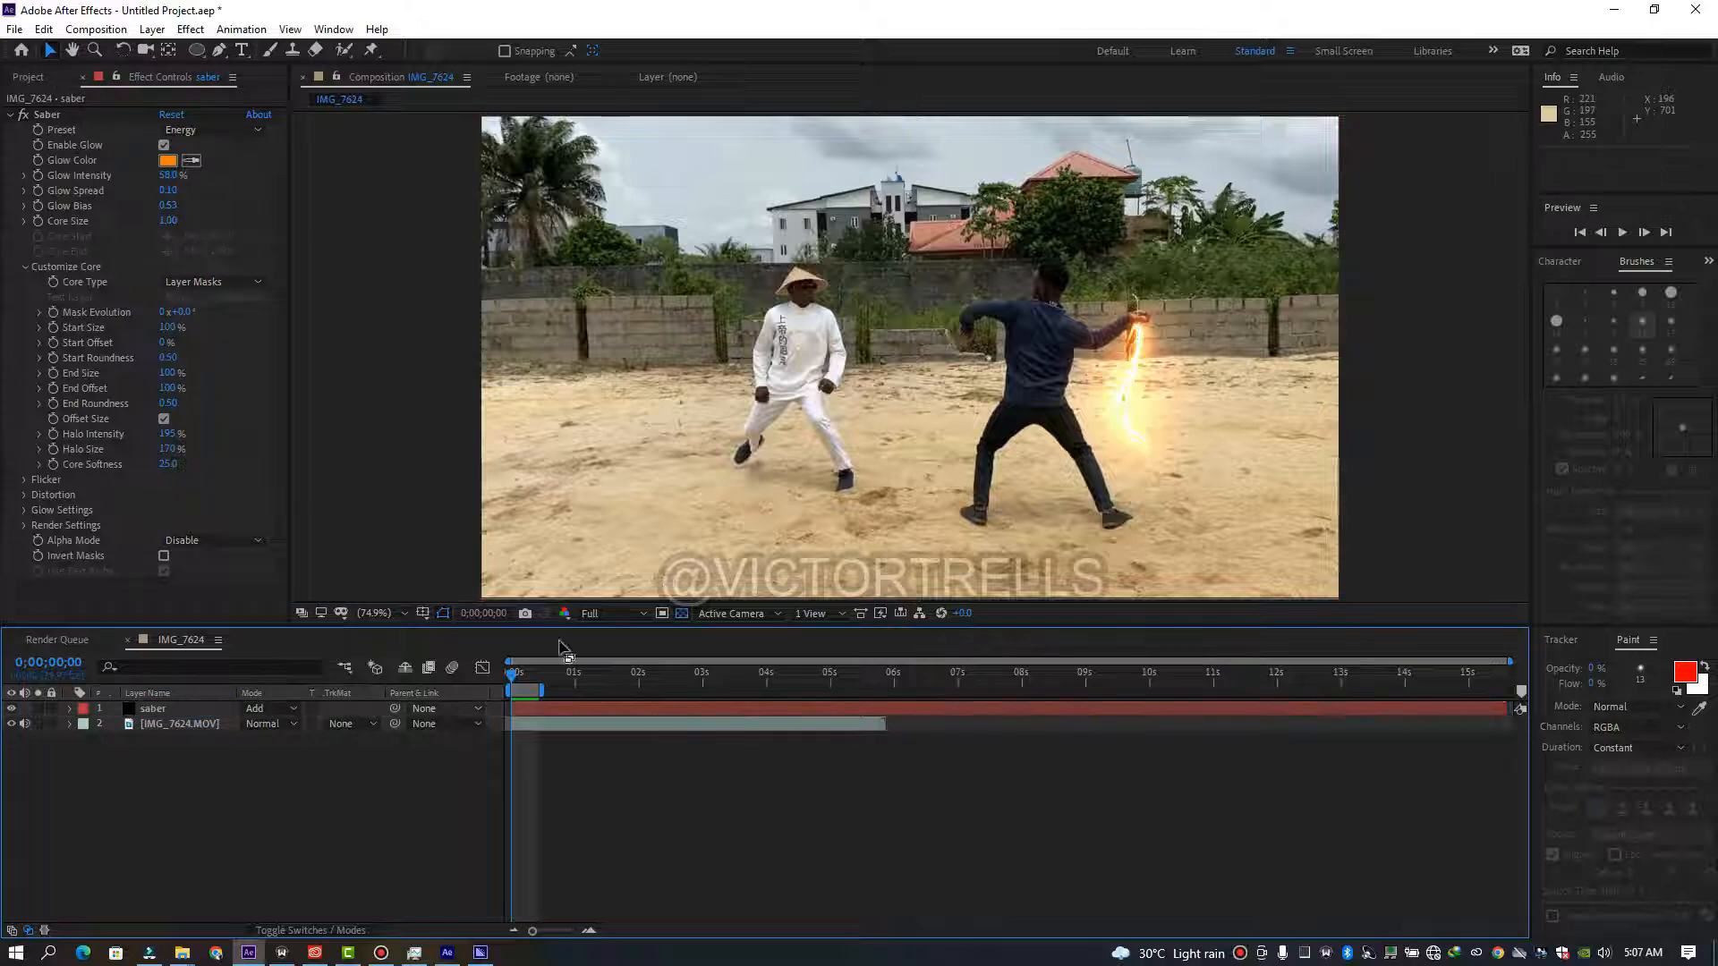
right_click(291, 794)
mouse_move(411, 592)
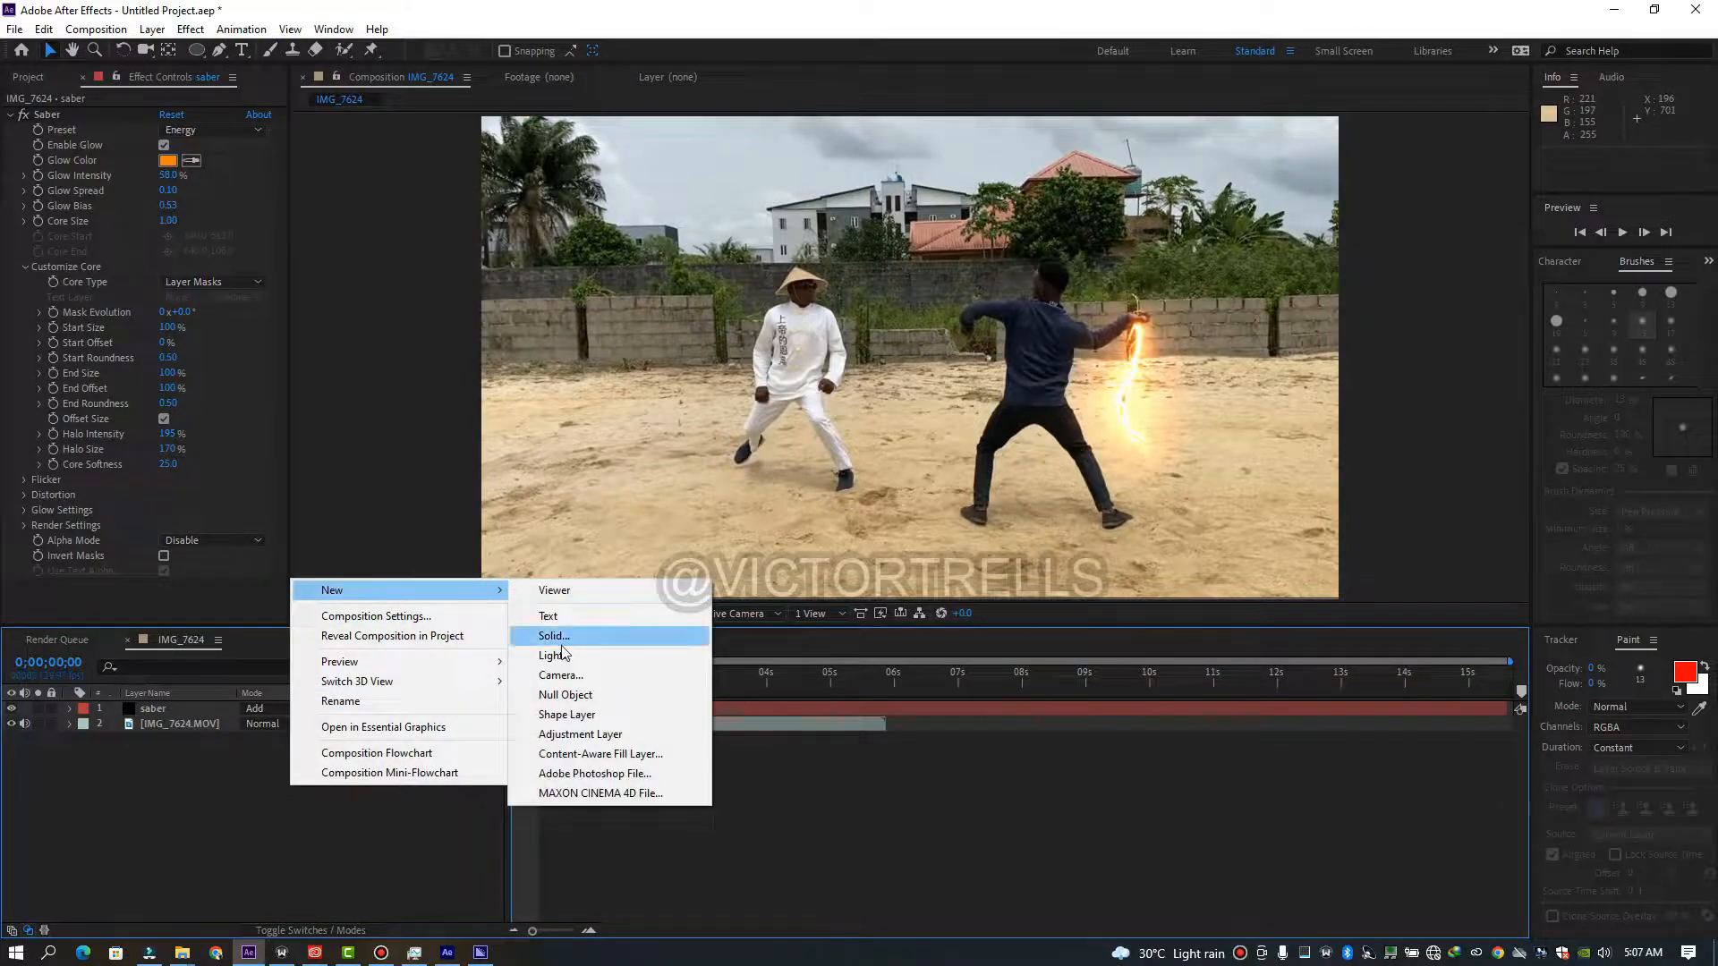
click(561, 639)
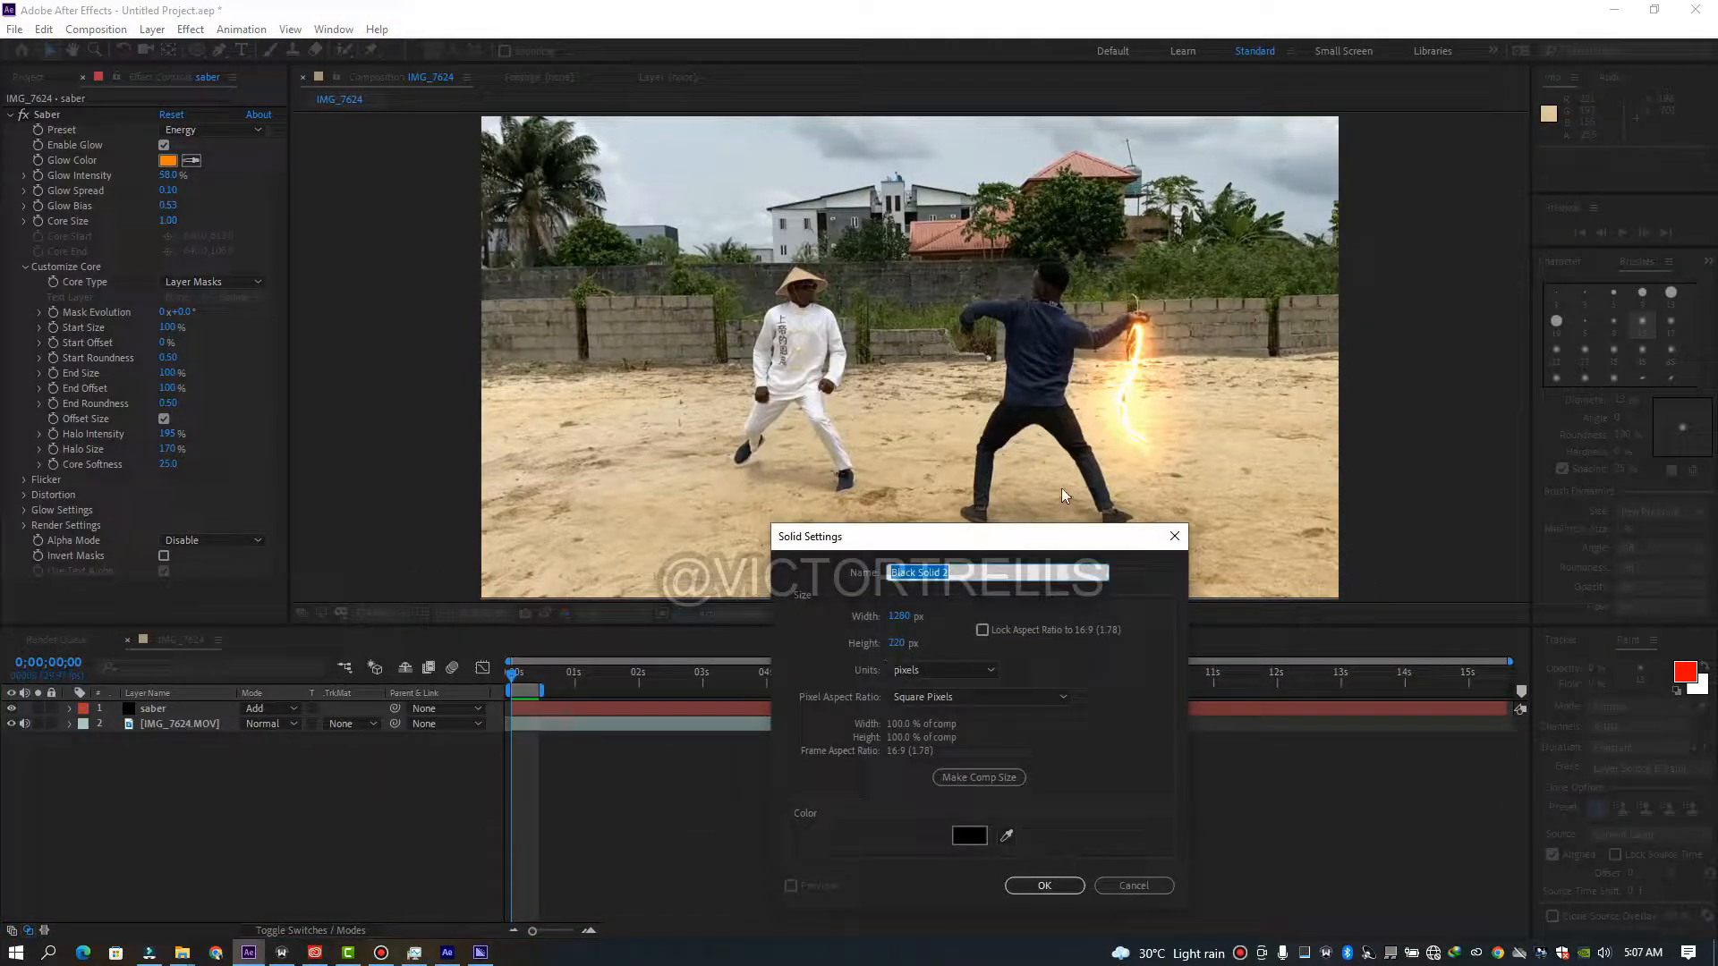
key(Return)
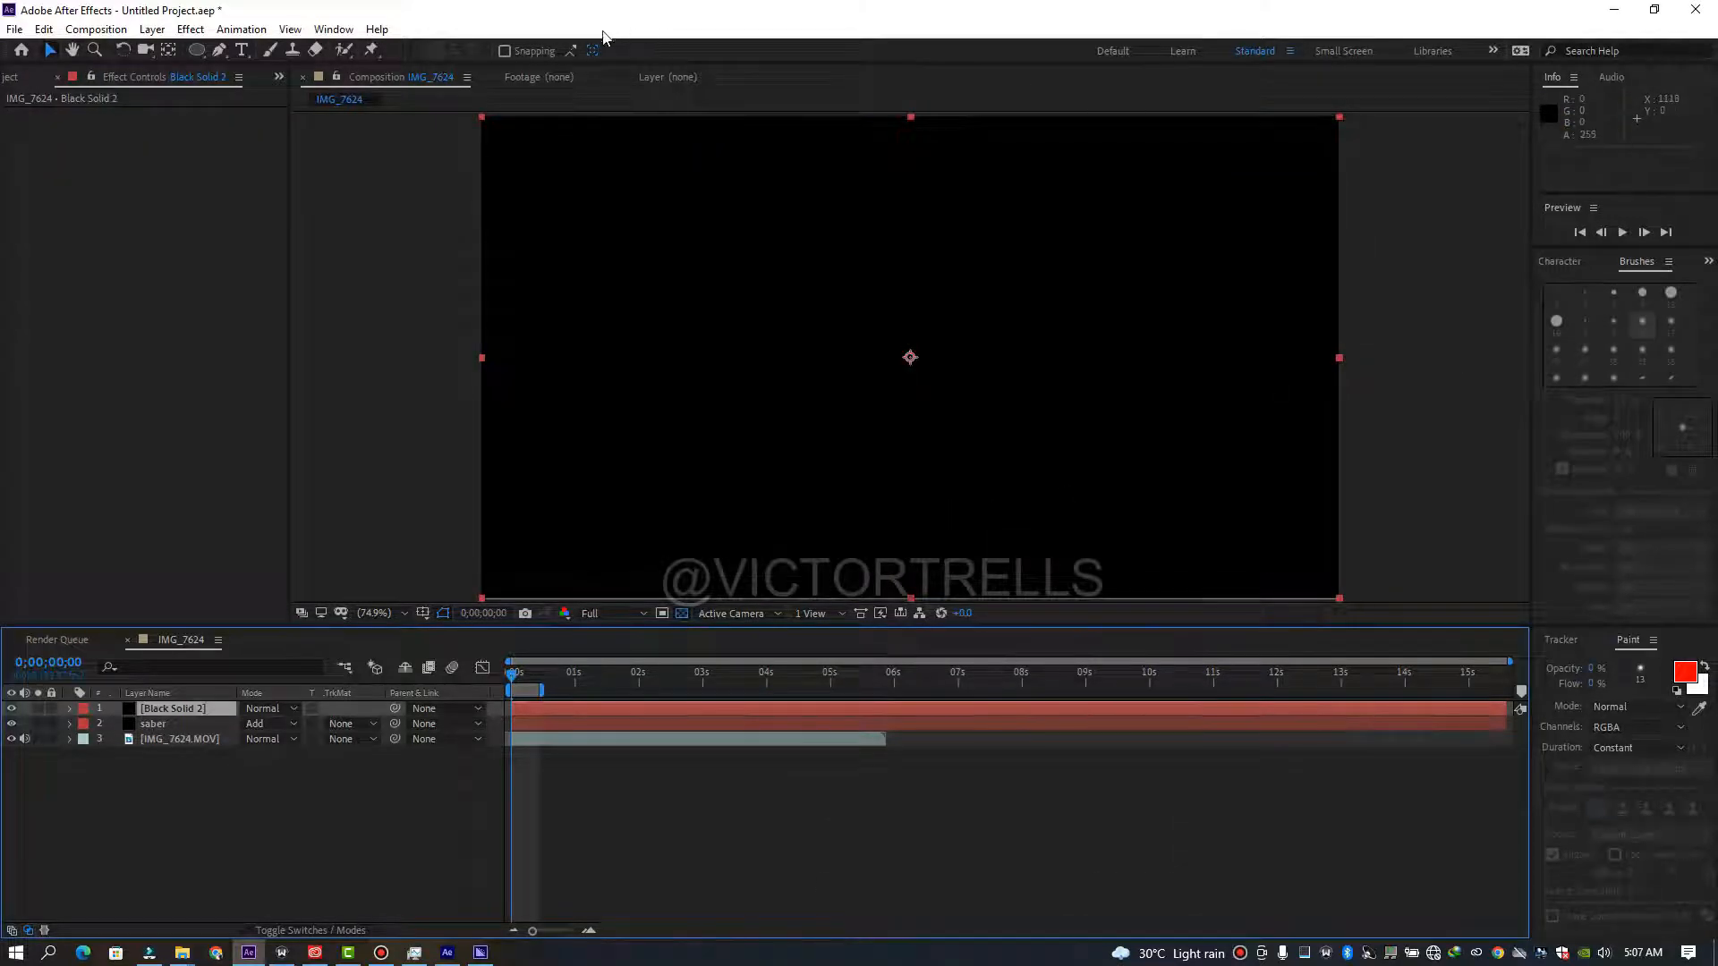
Search the effects for "3d st" and apply 3D Stroke to the new black solid.
click(1709, 261)
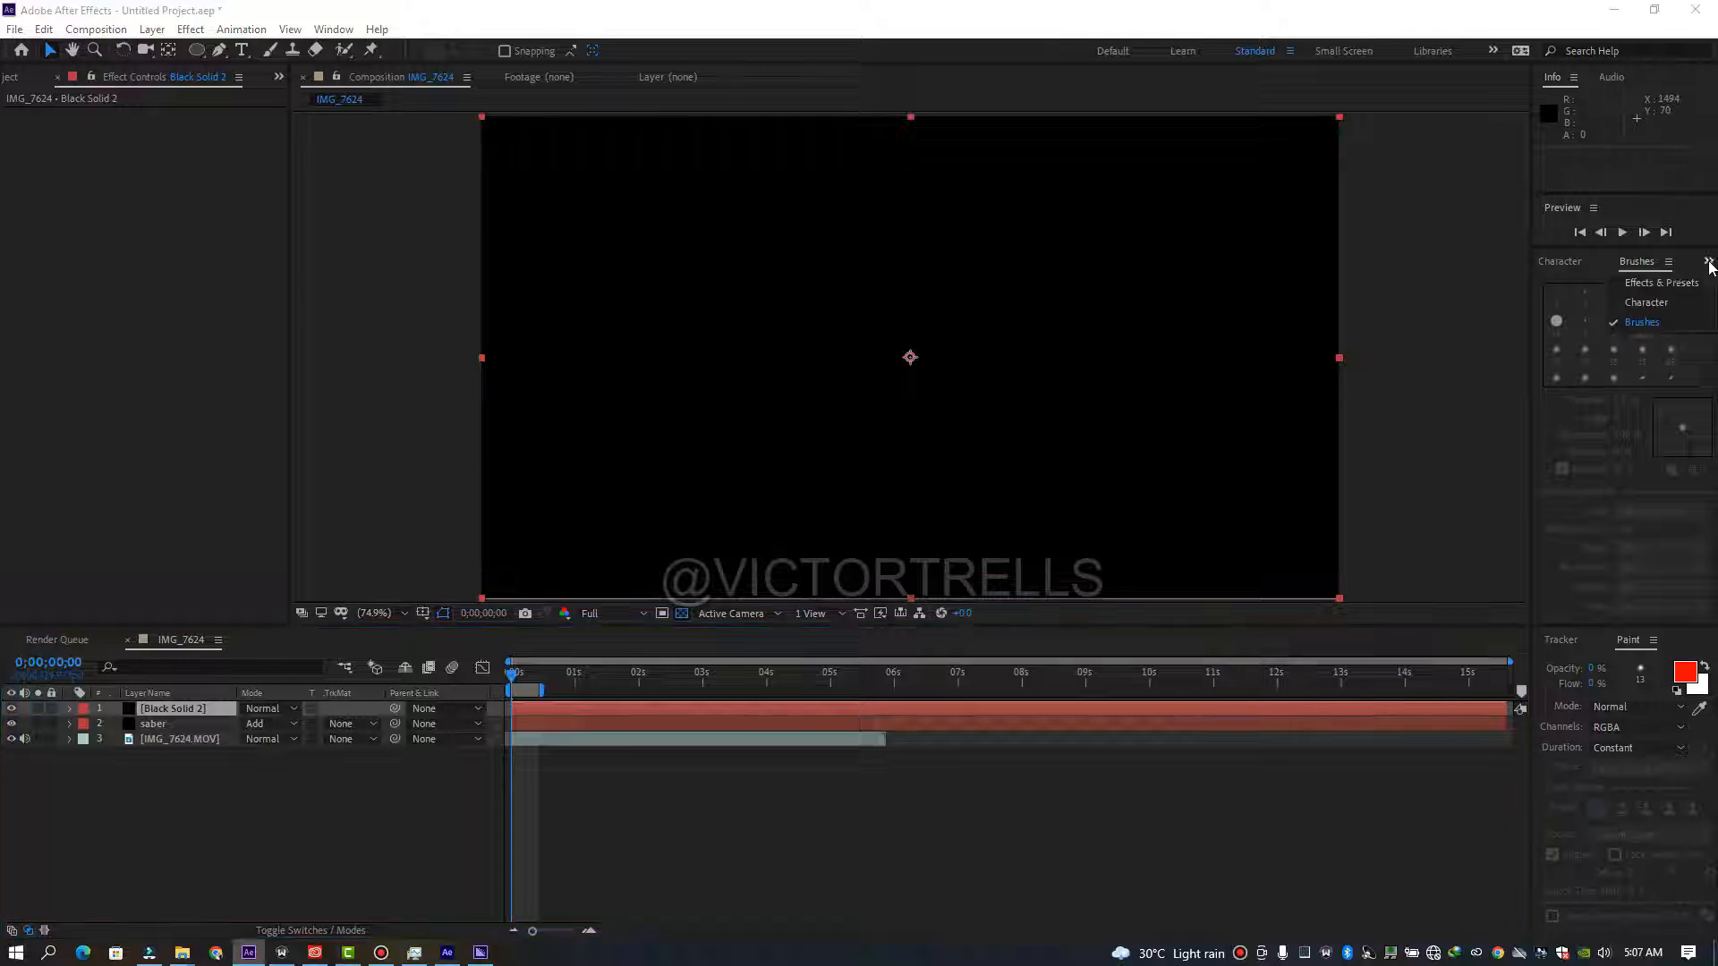
click(1668, 283)
drag(1616, 286, 1454, 281)
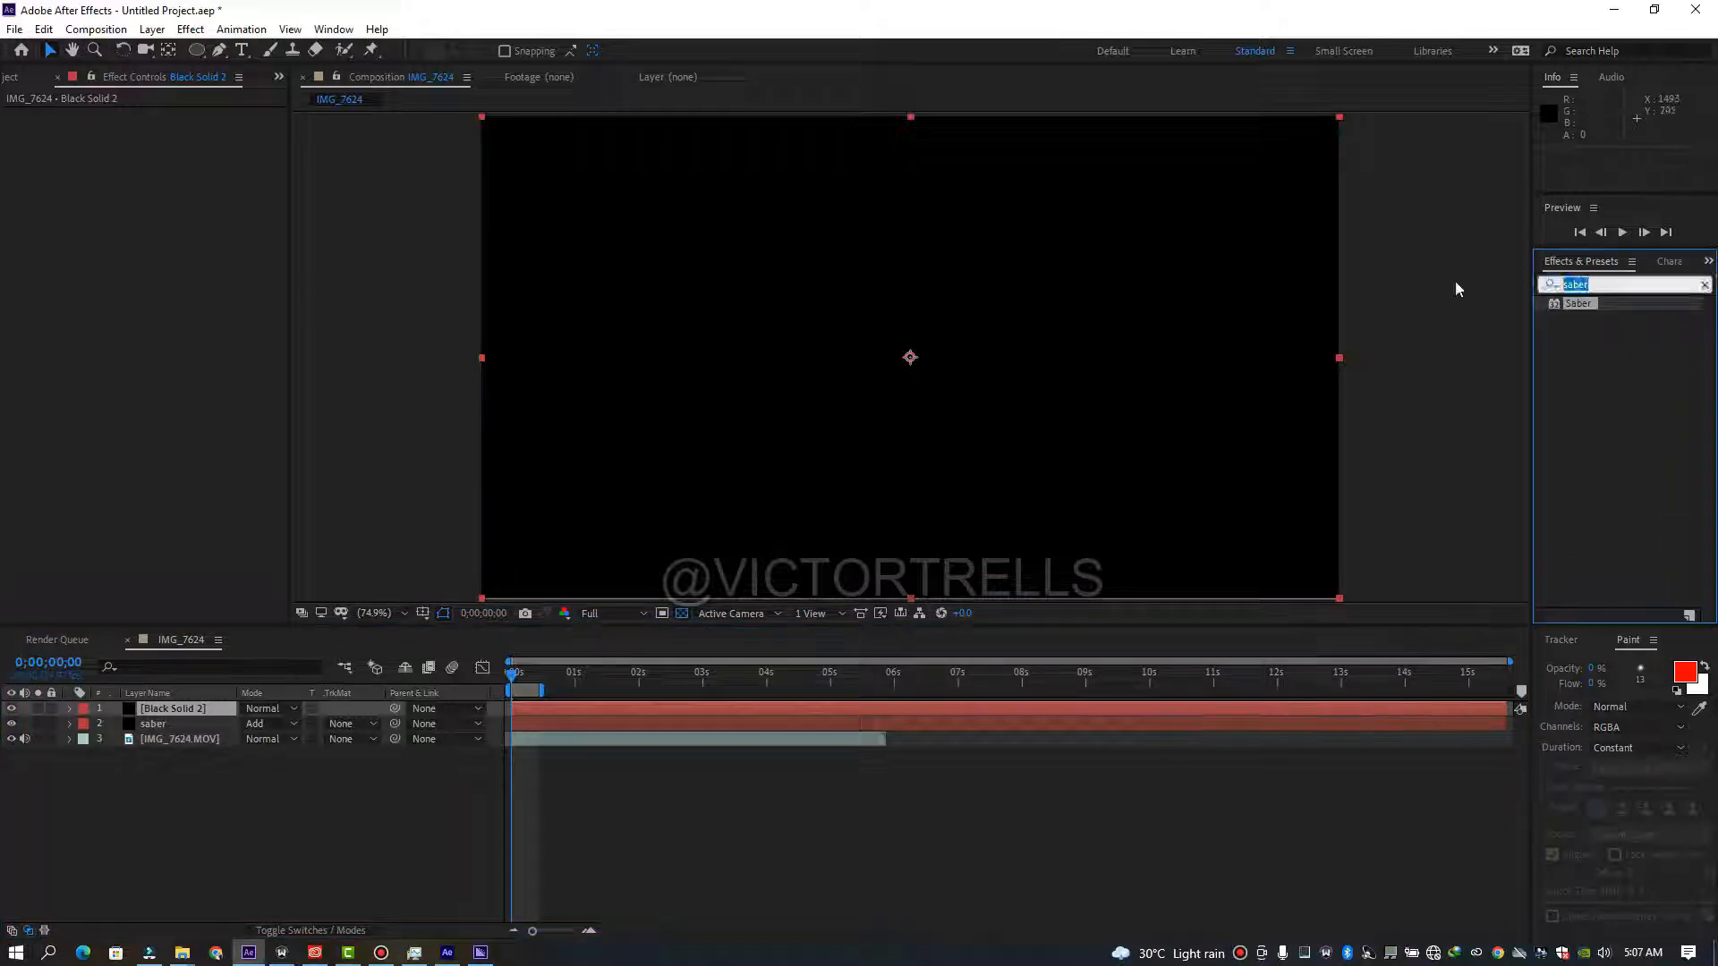
text(3d st)
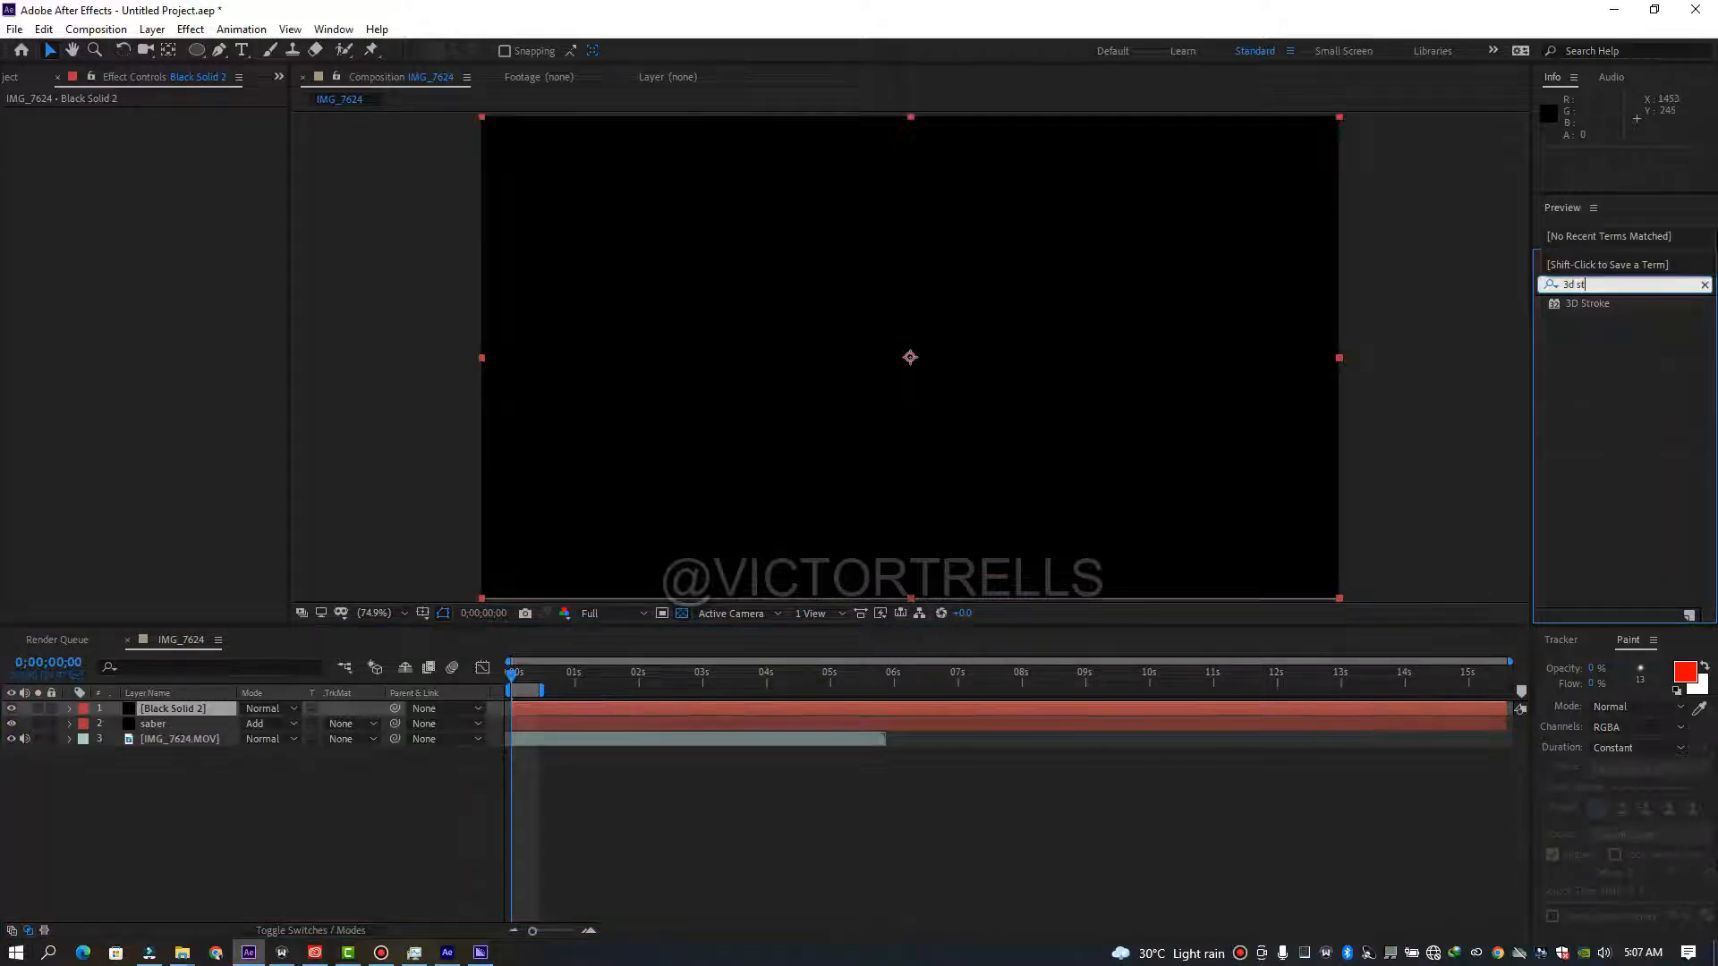
double_click(1589, 304)
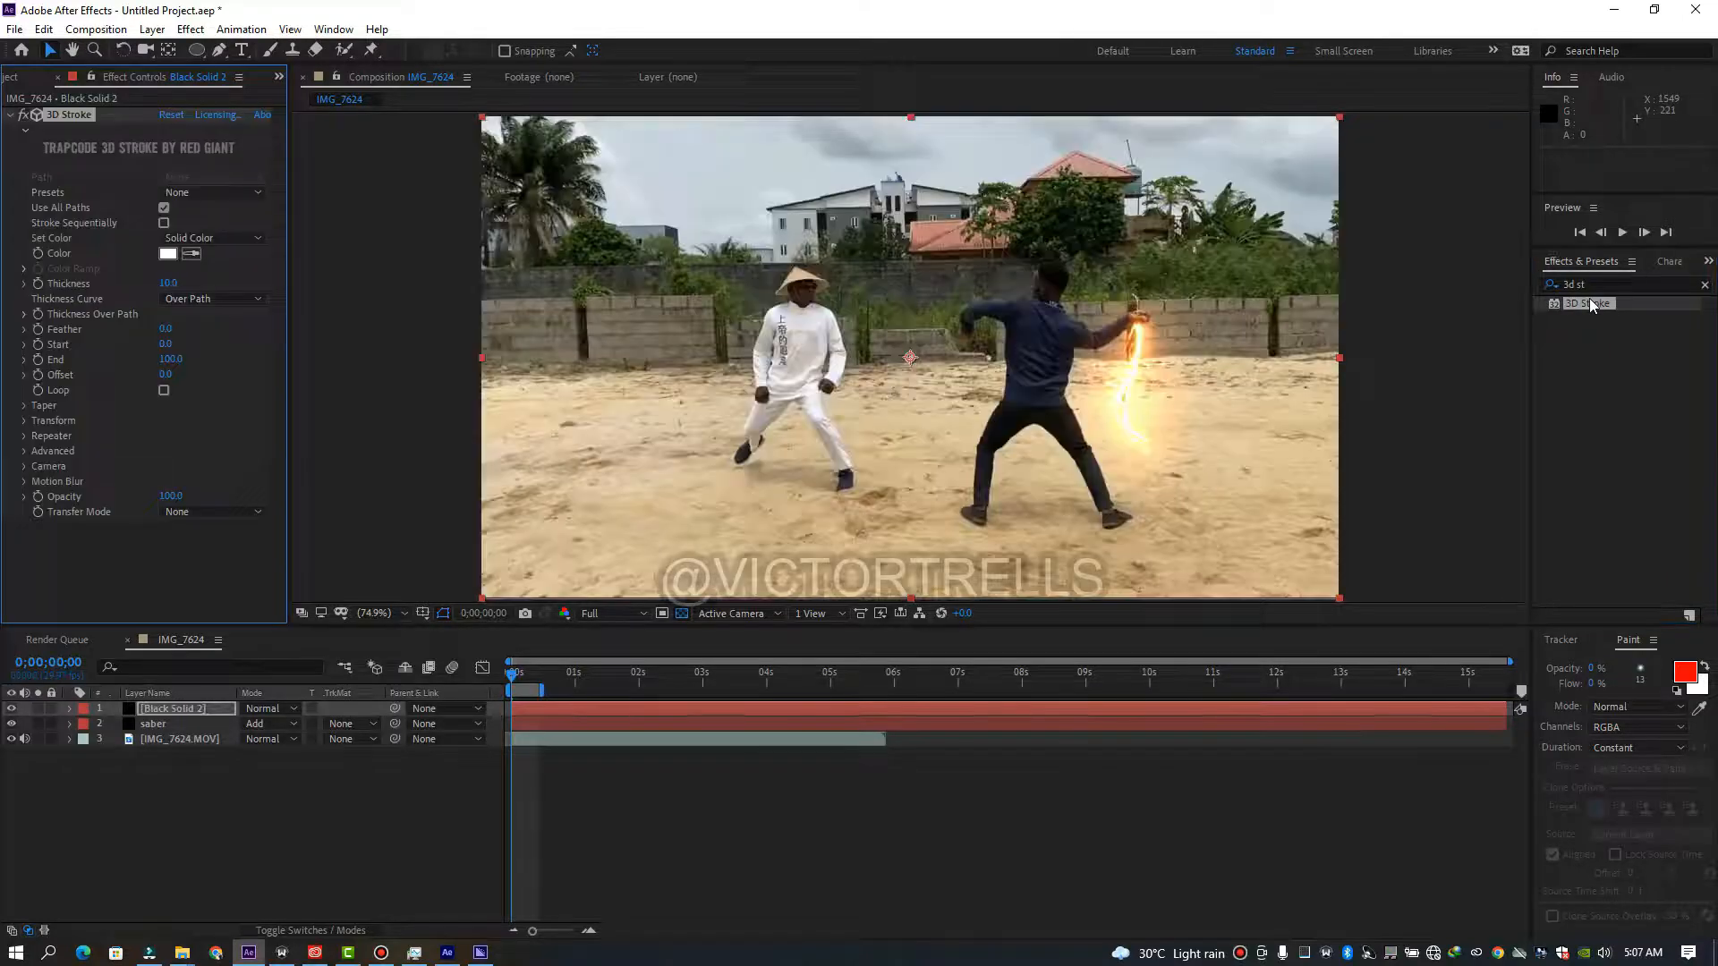
Play and scrub through the opening frames to examine the whip's swing.
click(515, 685)
key(space)
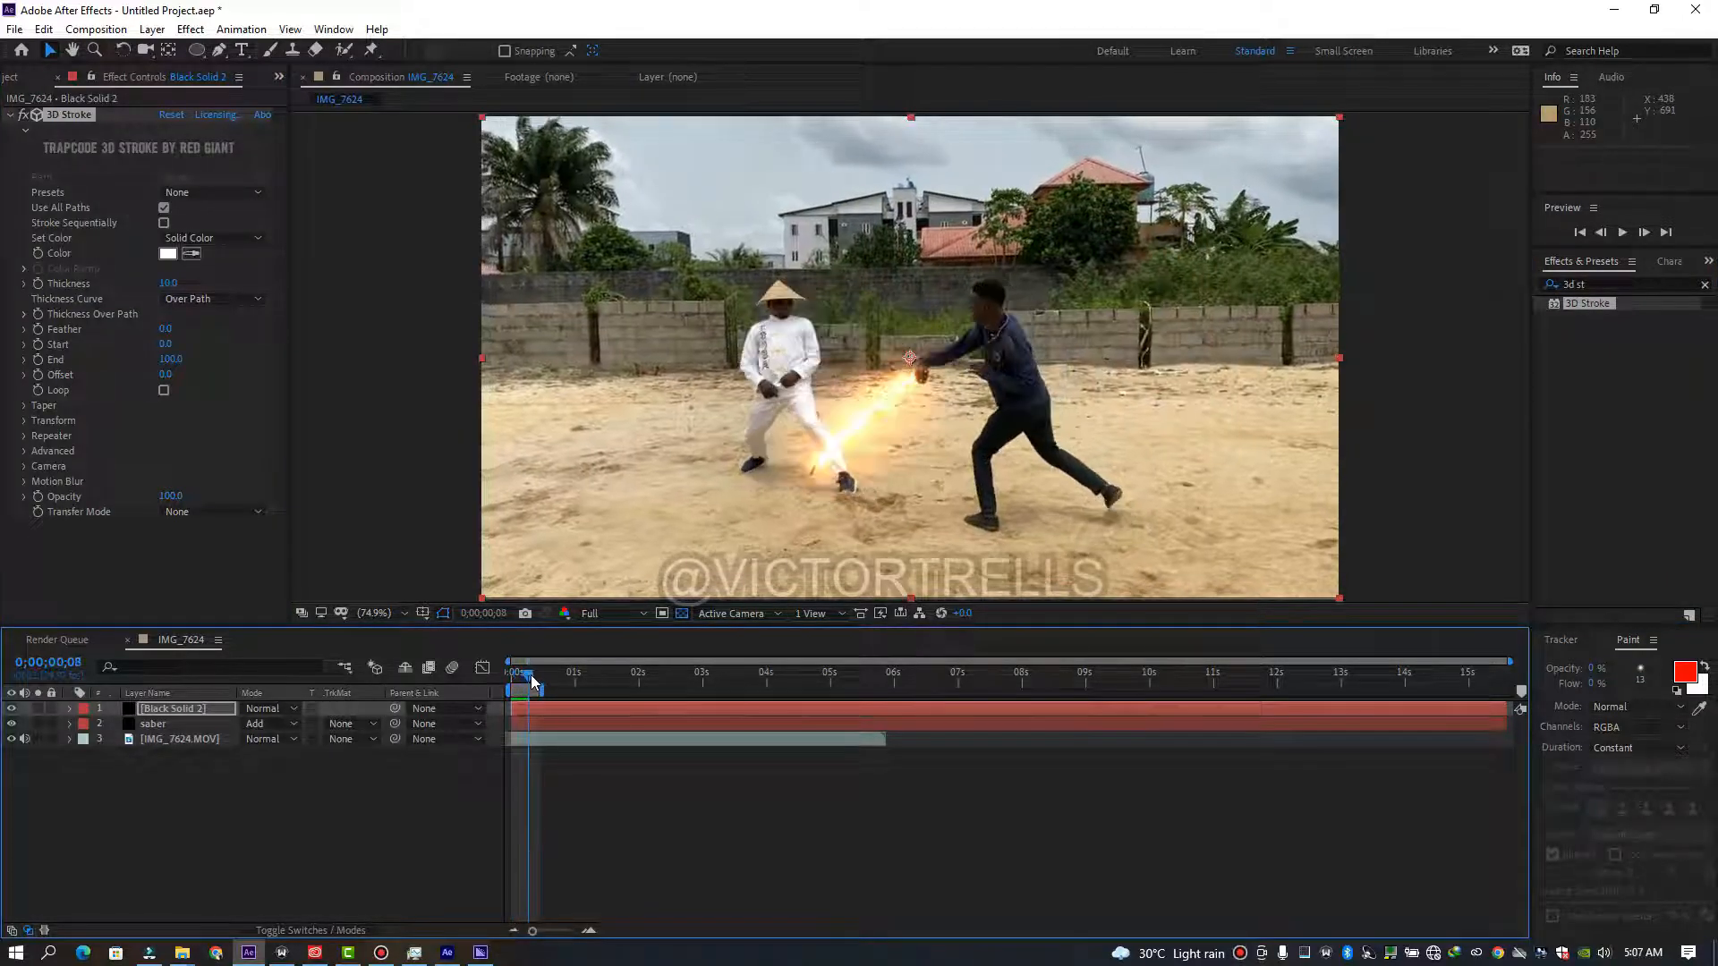
key(space)
drag(515, 680, 528, 685)
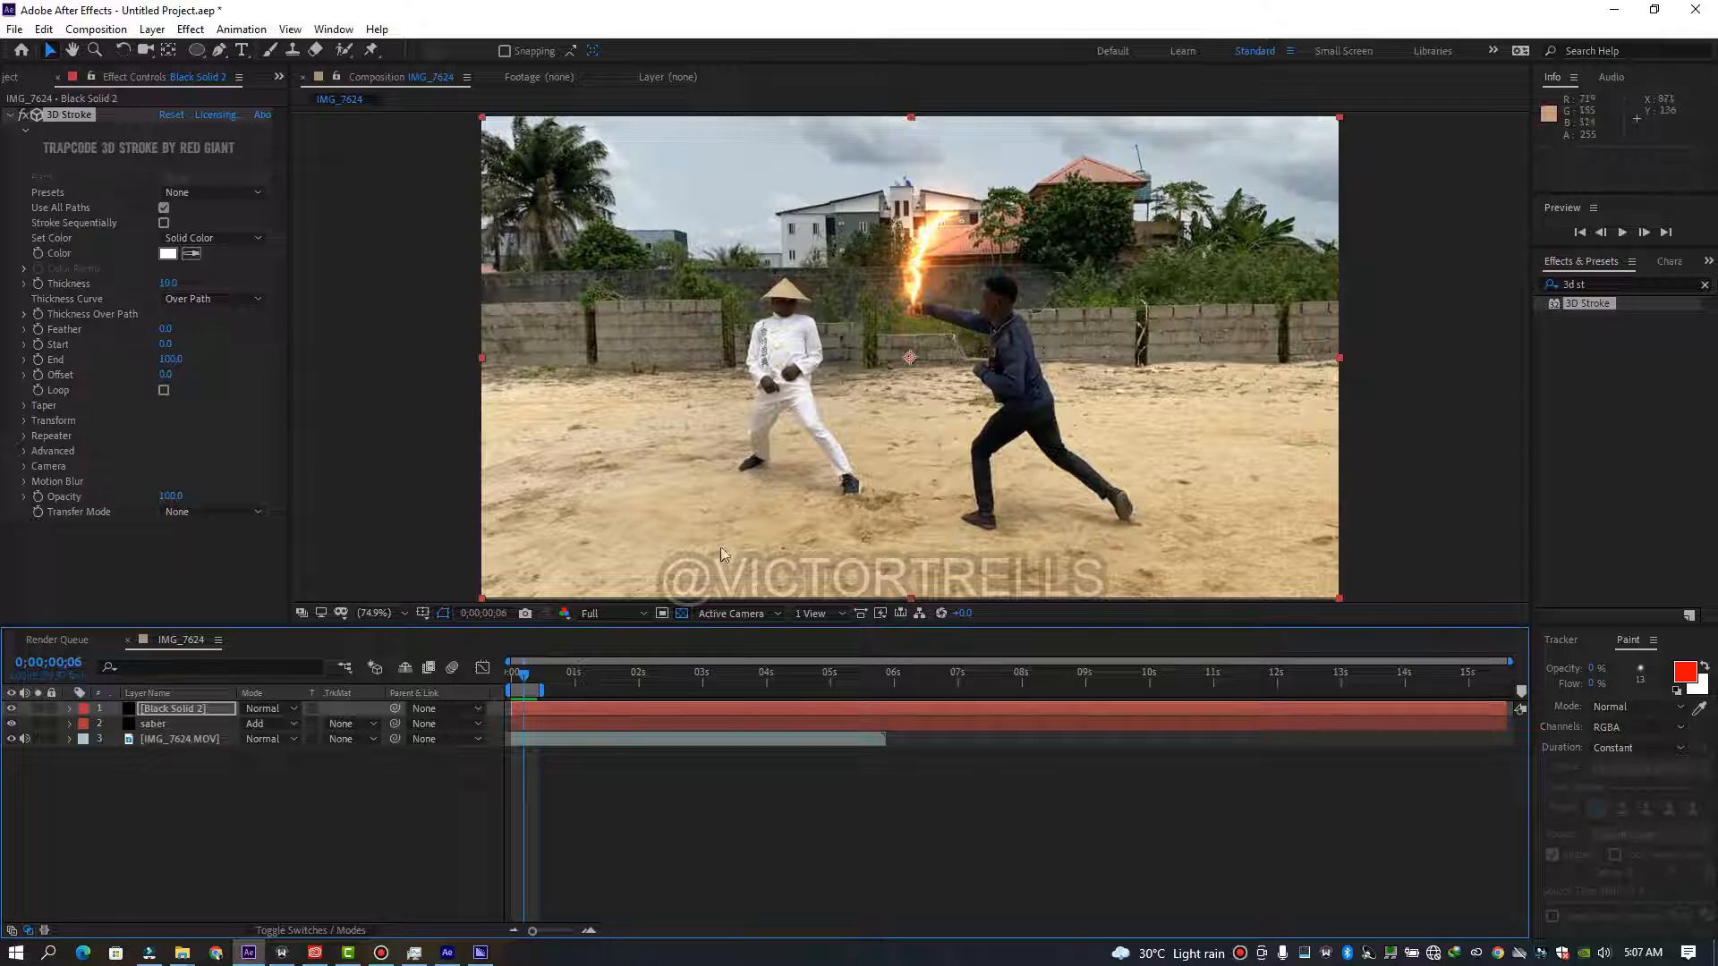
drag(527, 677, 526, 676)
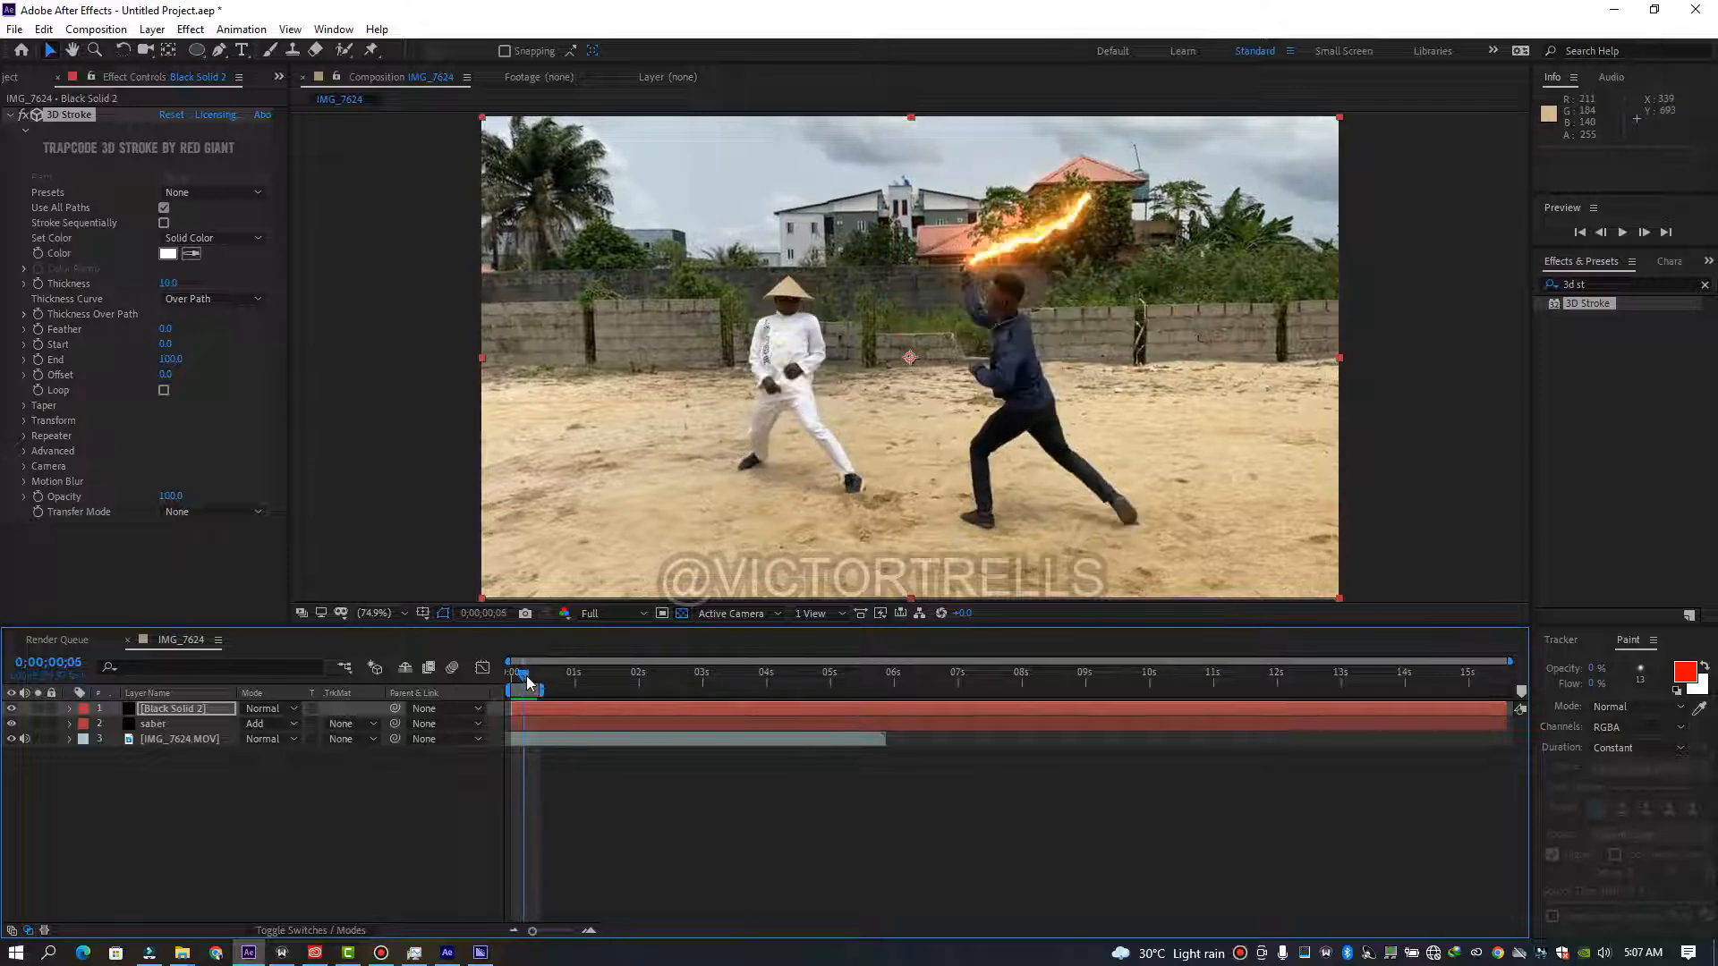
Draw an open five-point curved mask on the second solid with the Pen tool, arcing from the whip's starting tip over the attacker to the ground.
click(219, 50)
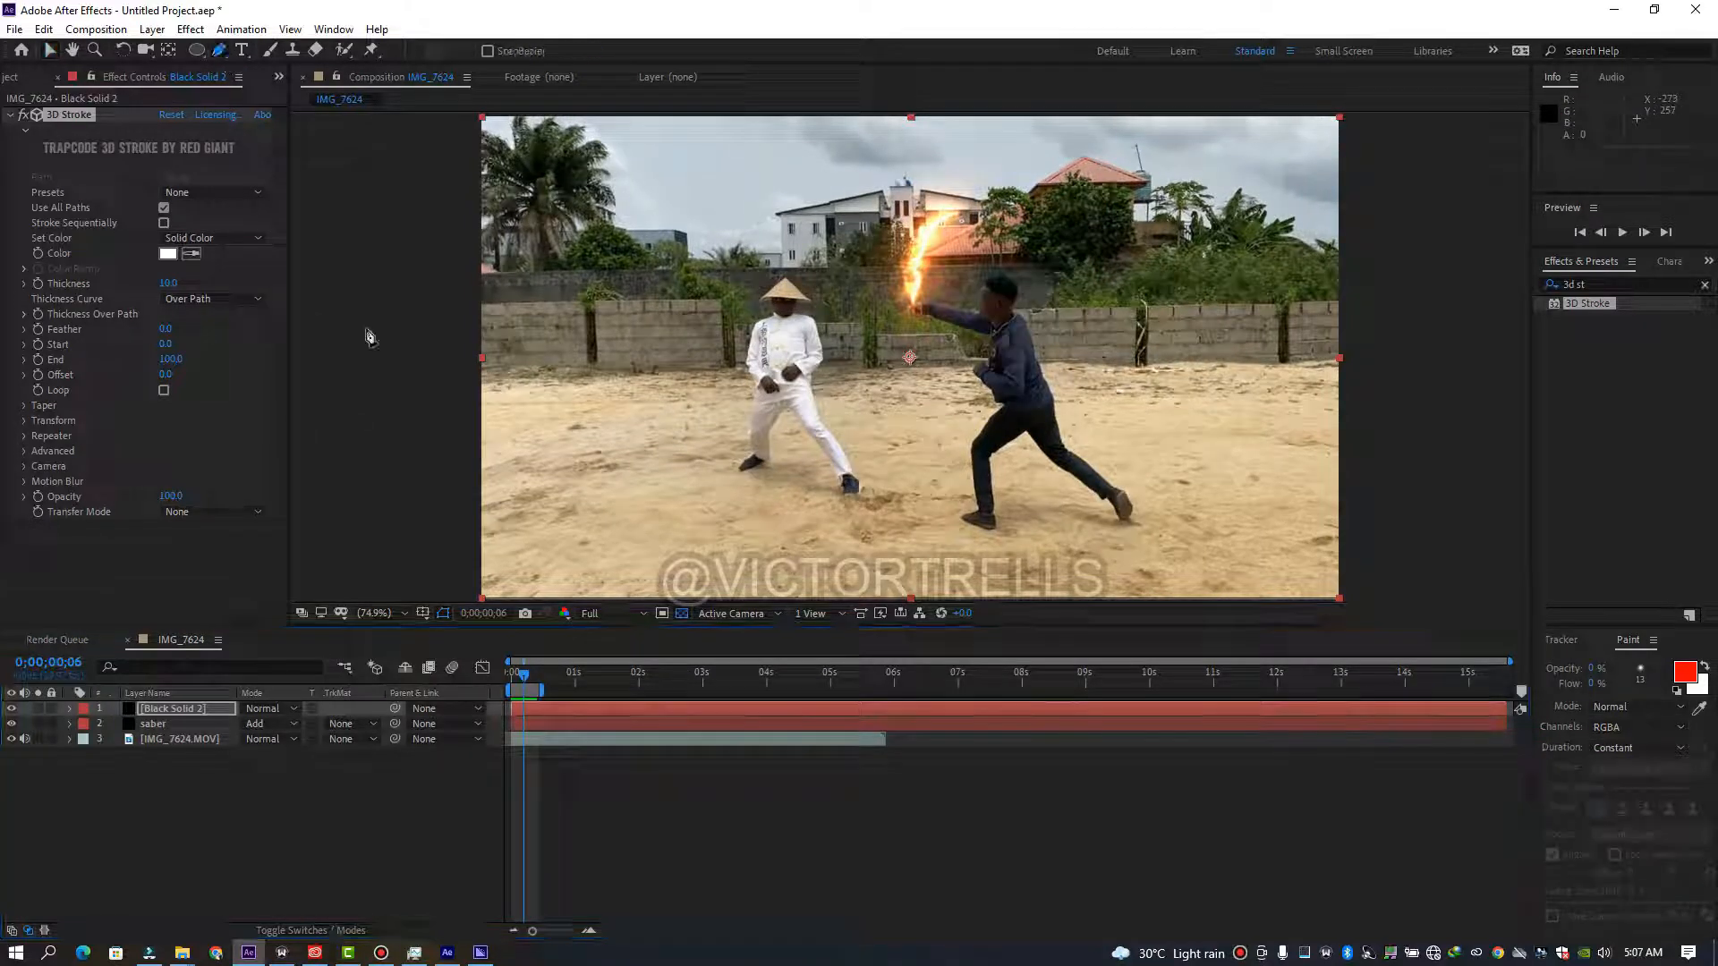
drag(526, 681, 511, 680)
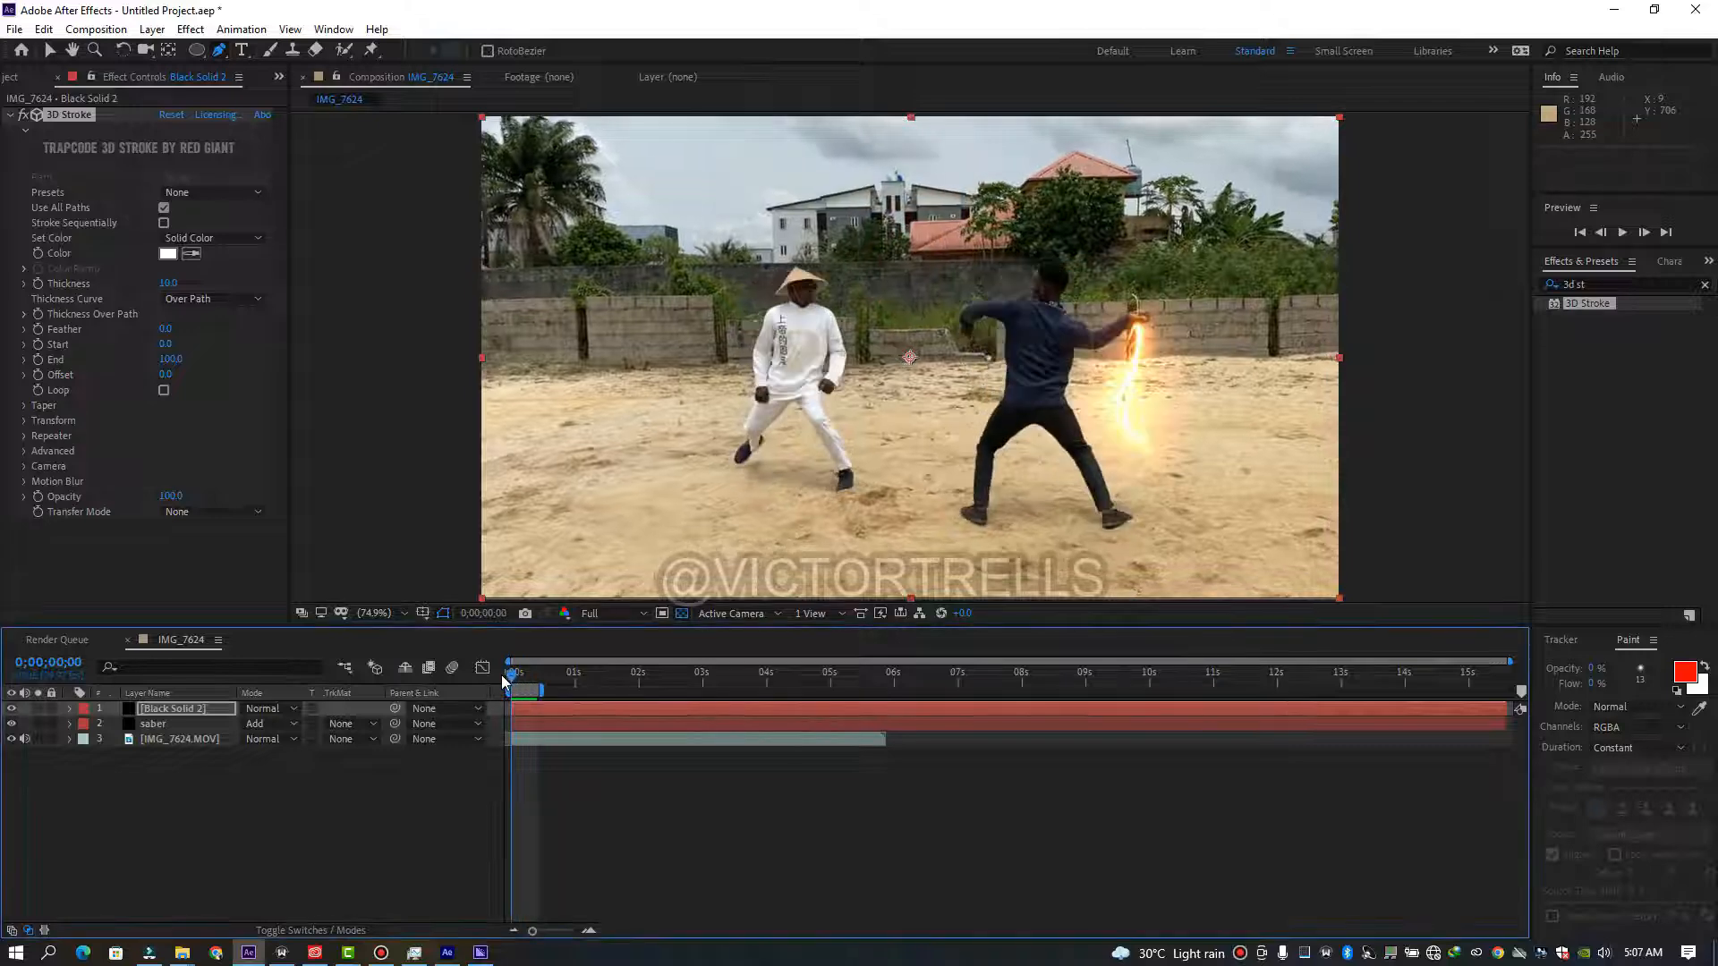
click(1137, 438)
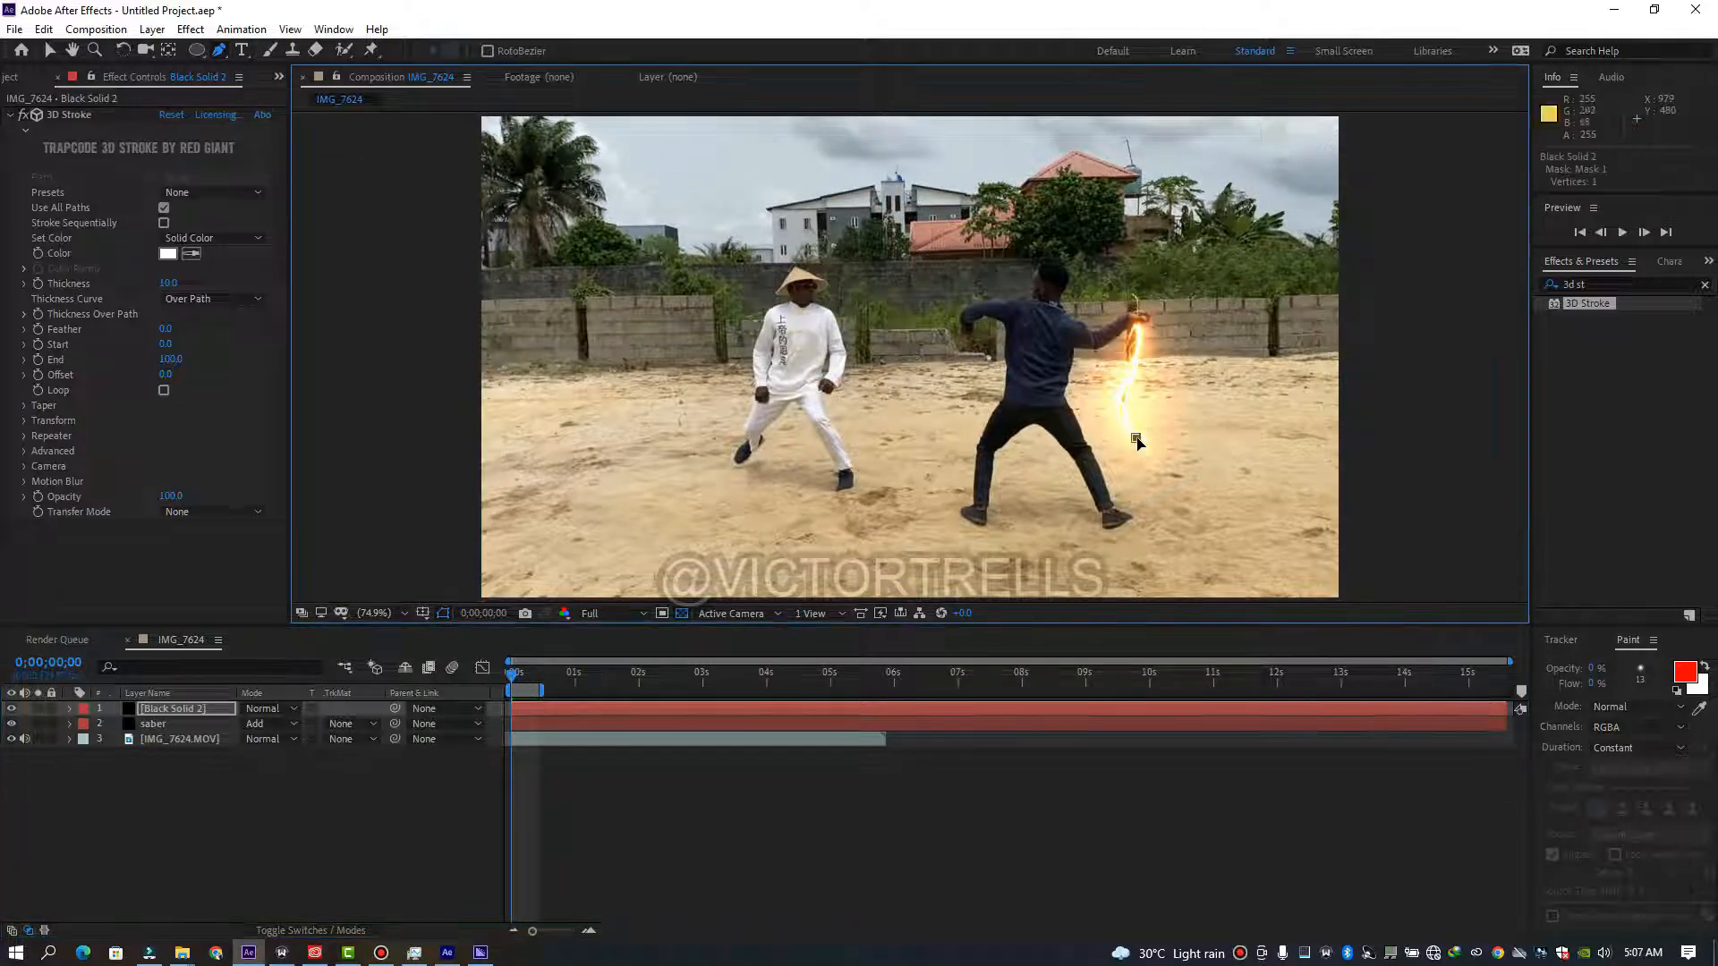
click(516, 680)
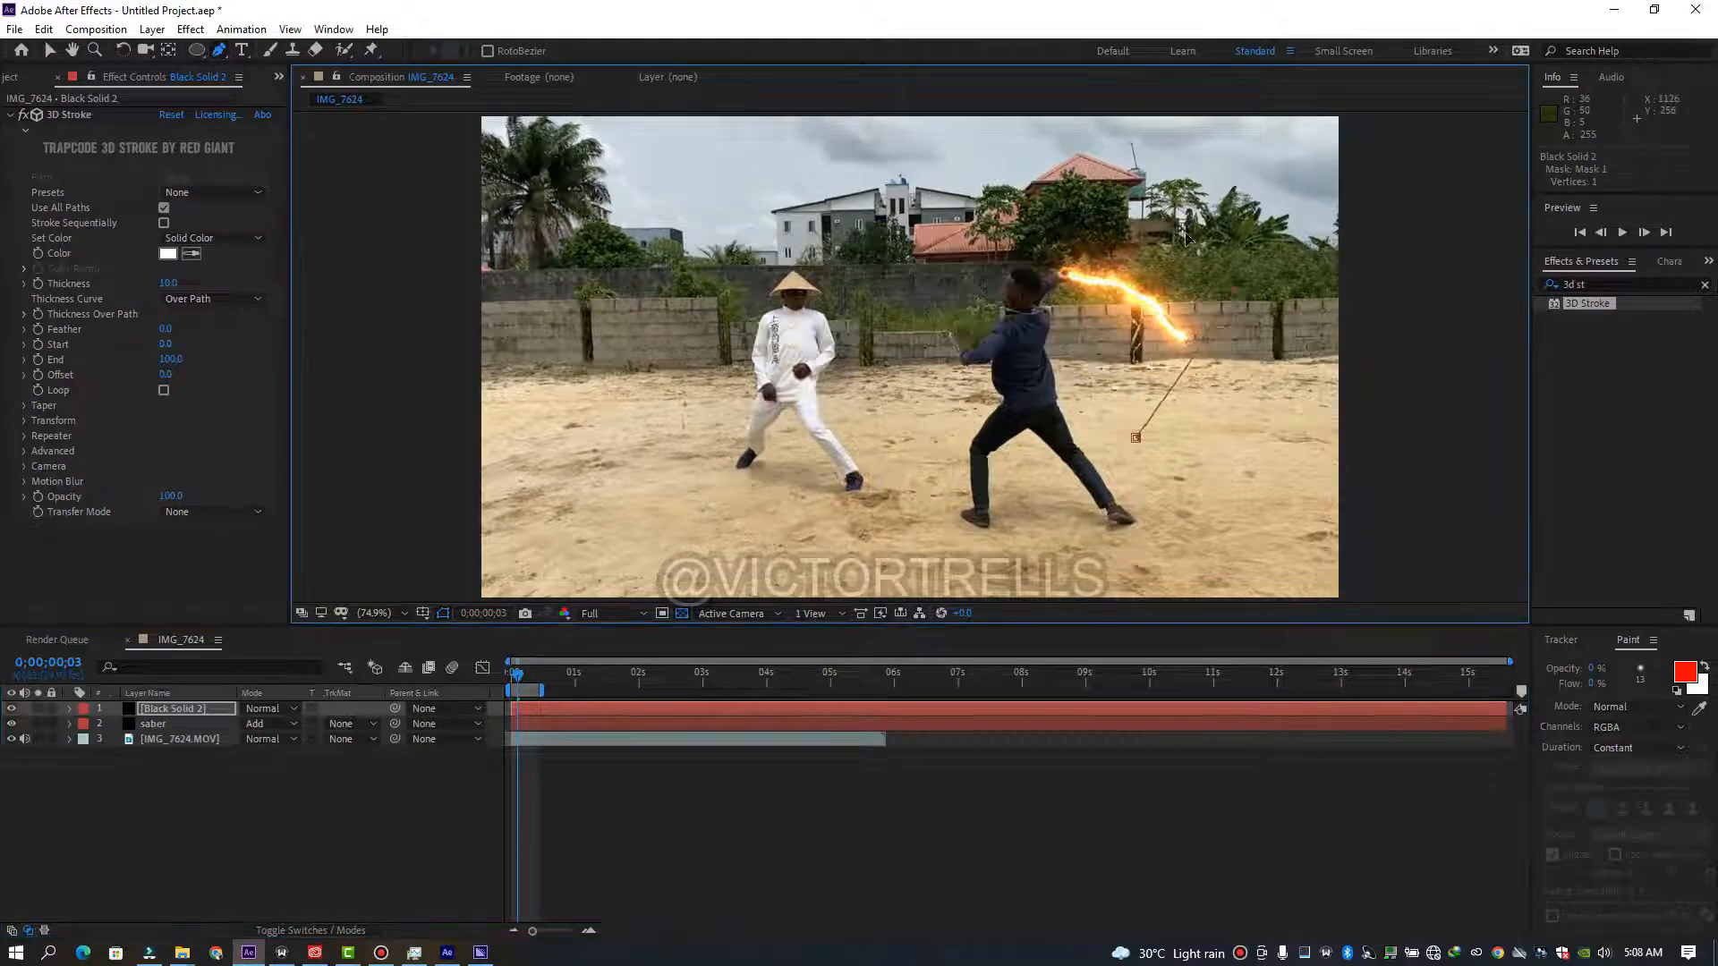
drag(1235, 288, 1235, 269)
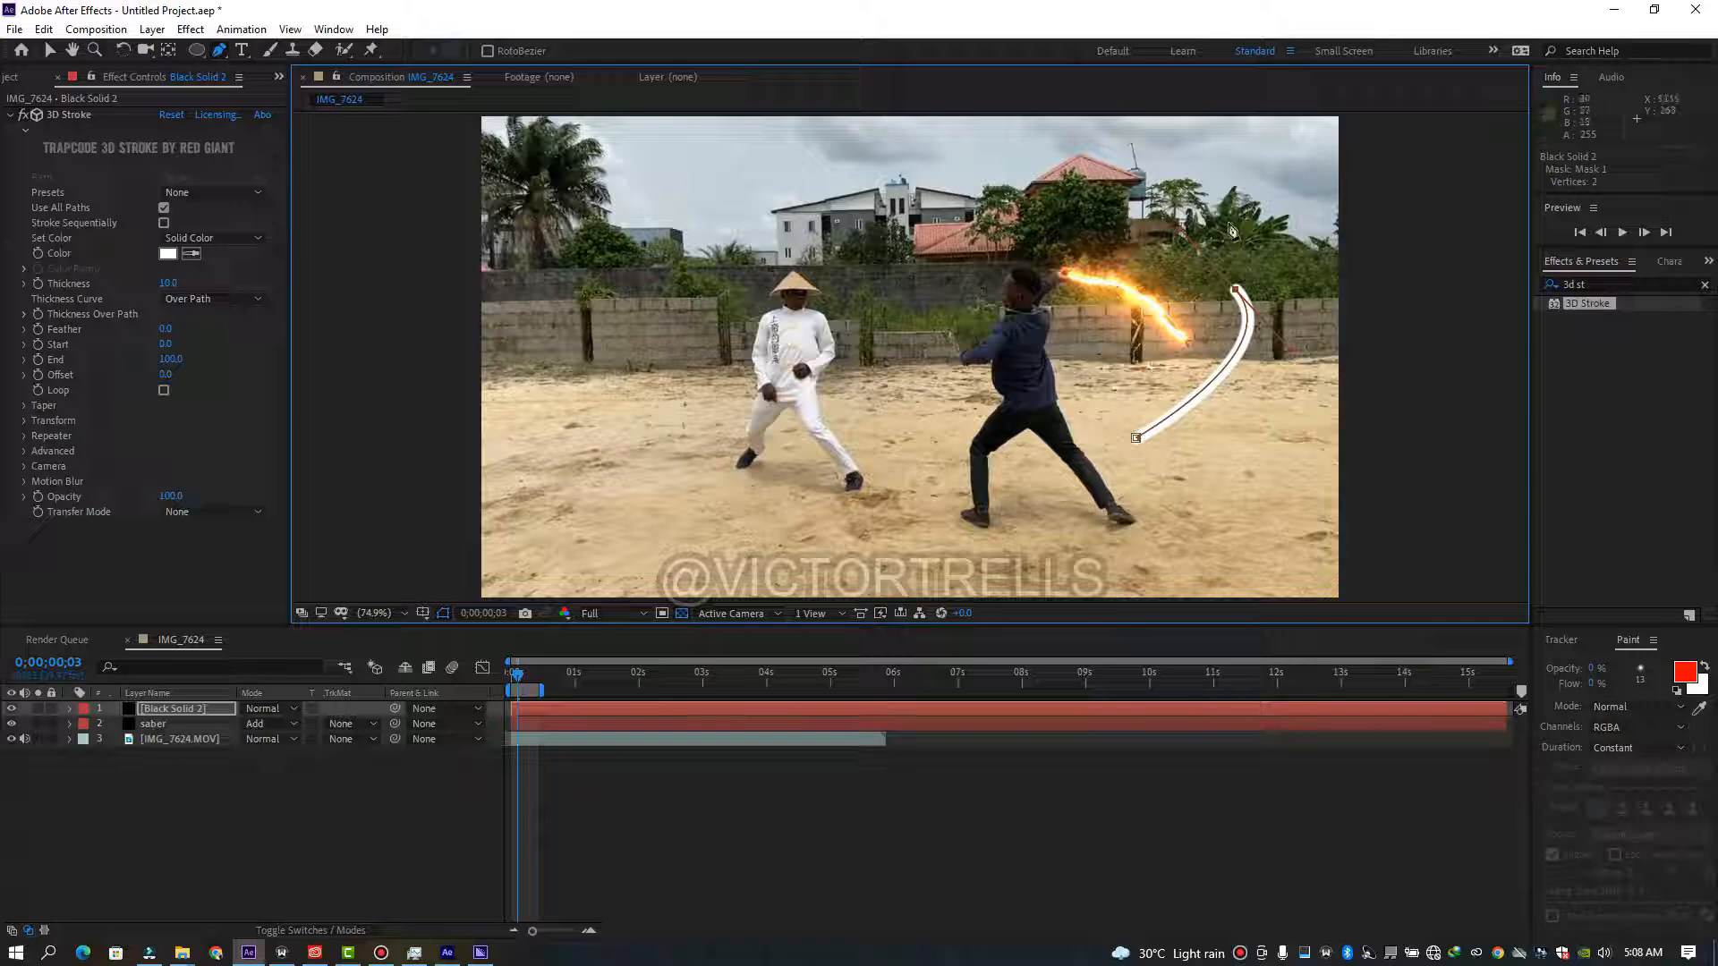
drag(1053, 198, 990, 227)
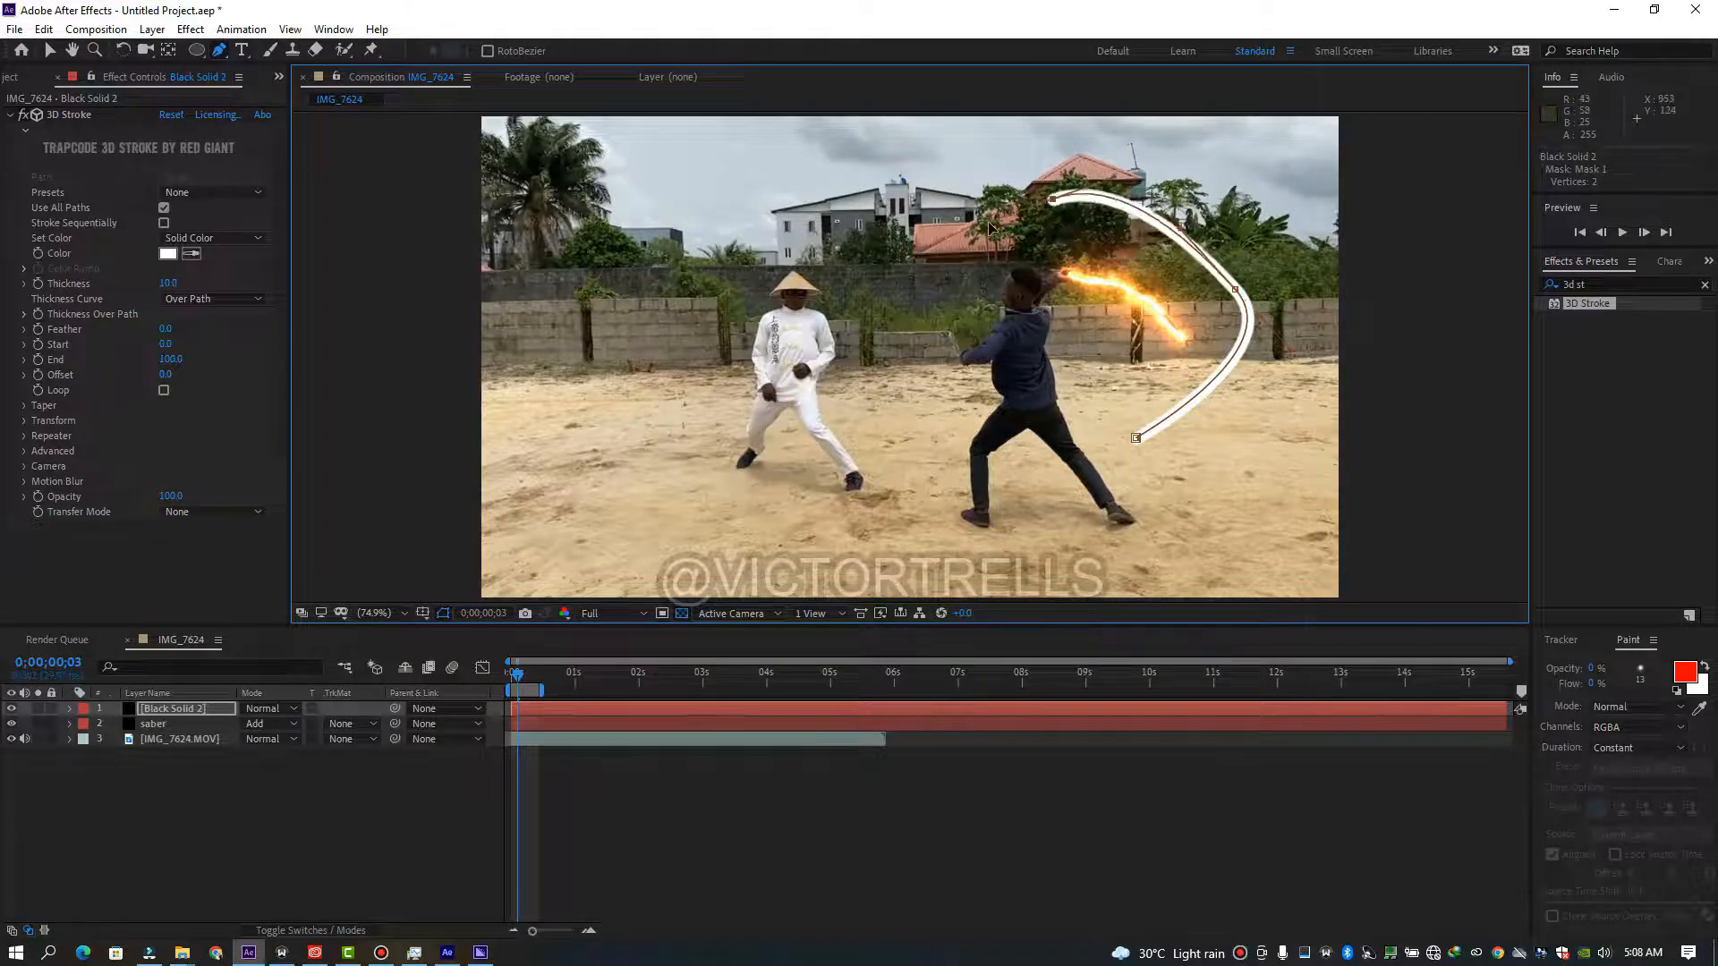
drag(894, 288, 877, 414)
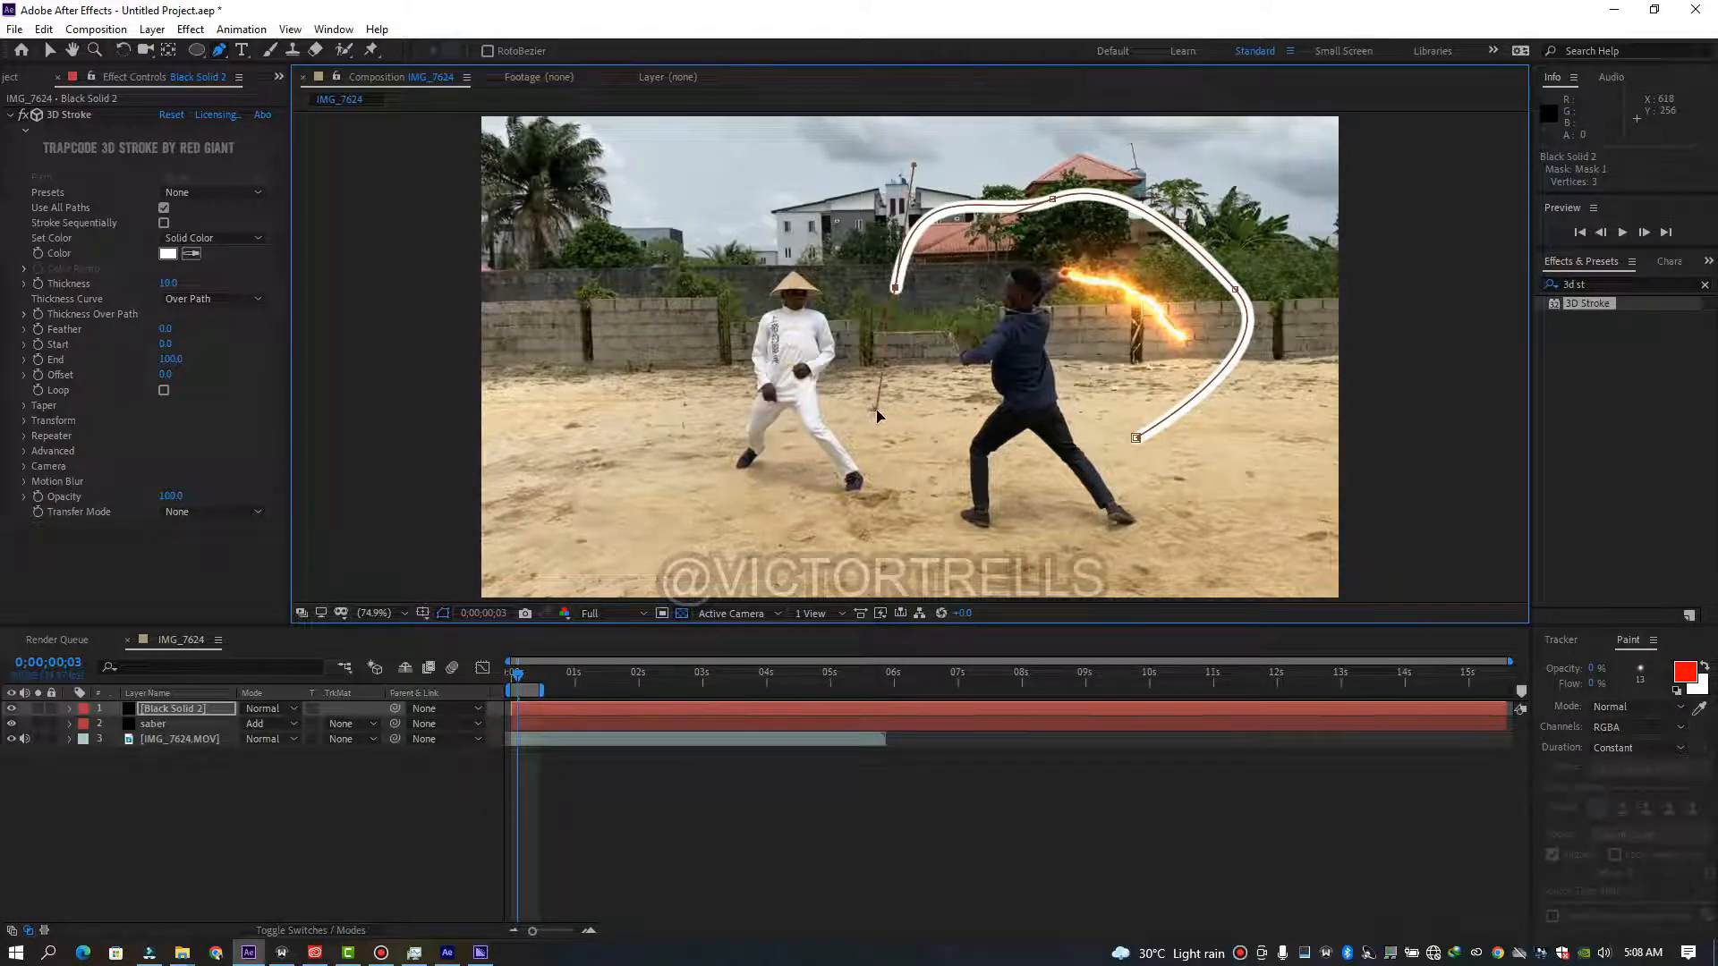
drag(924, 488, 971, 498)
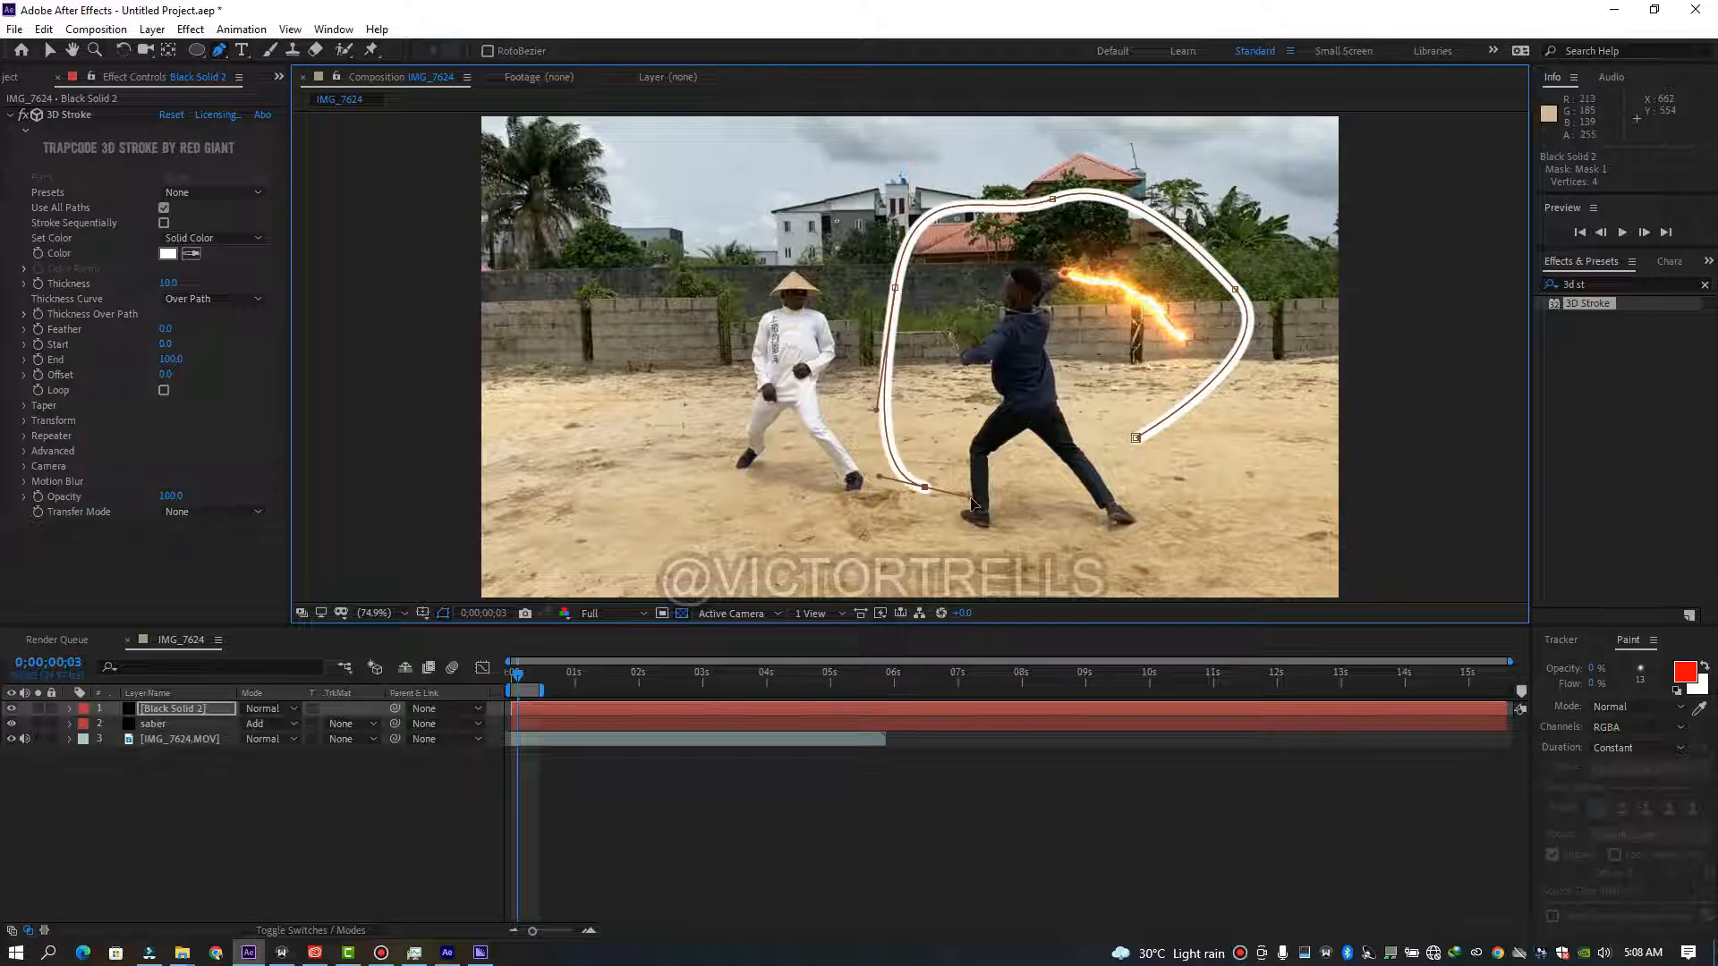
Reshape the arc by shifting its front, upper and two end points outward so it sweeps wider around the attacker.
drag(521, 680, 540, 685)
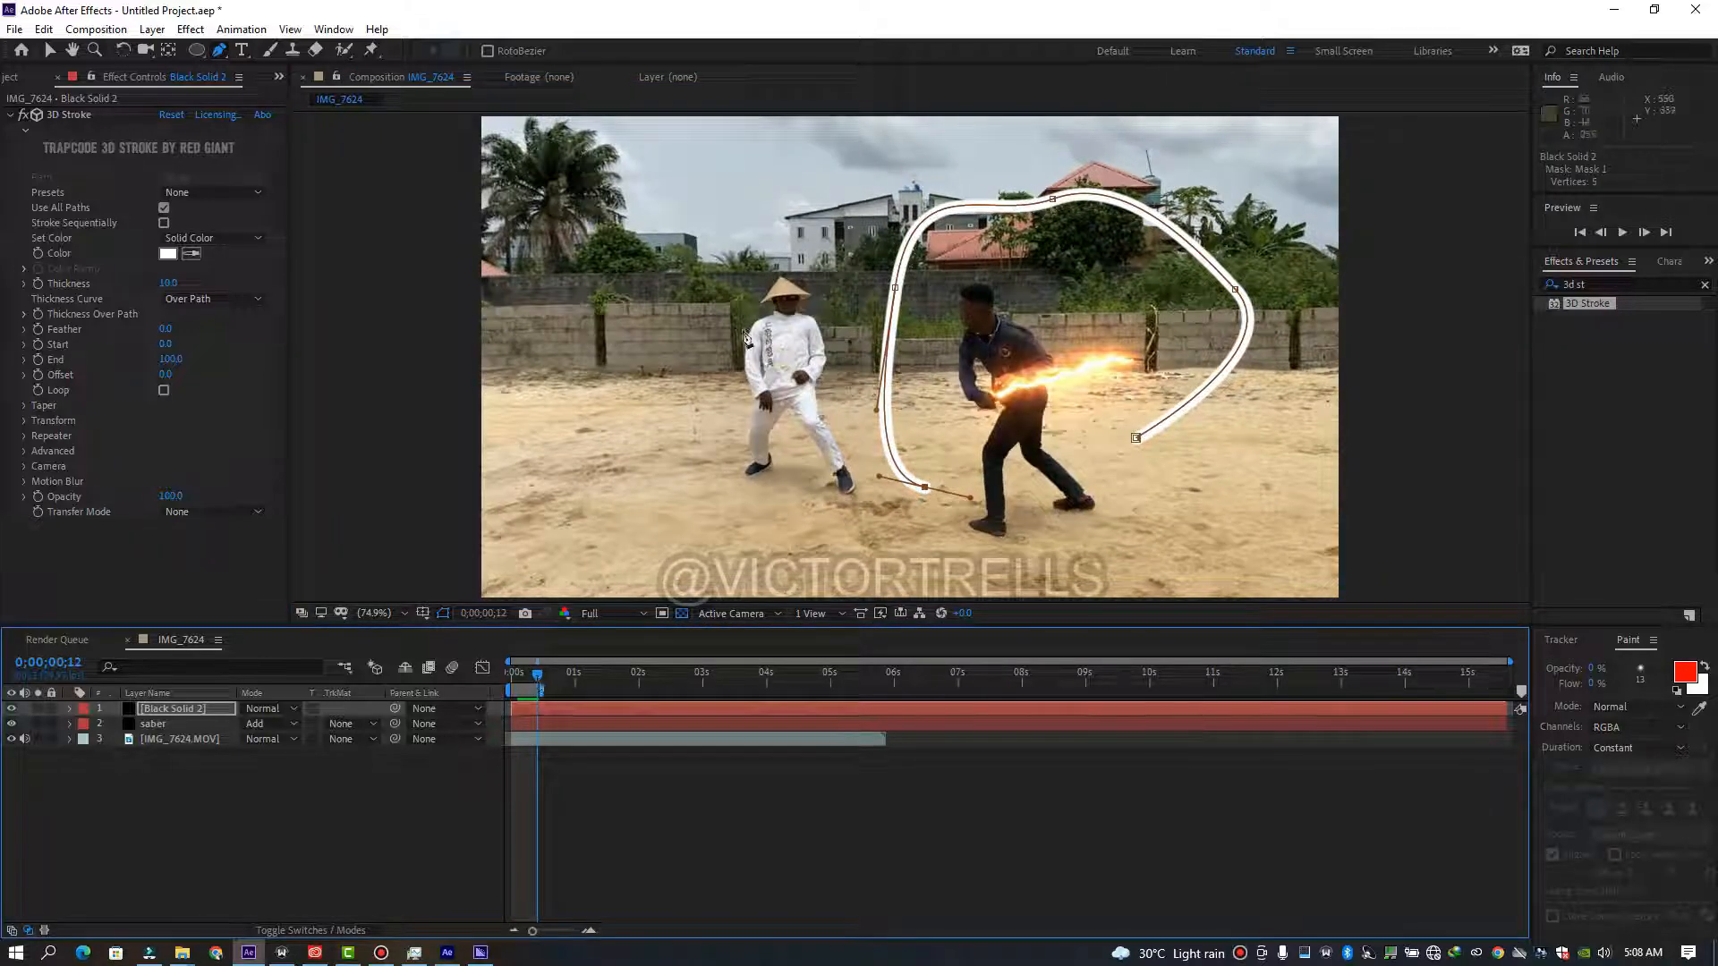
click(51, 50)
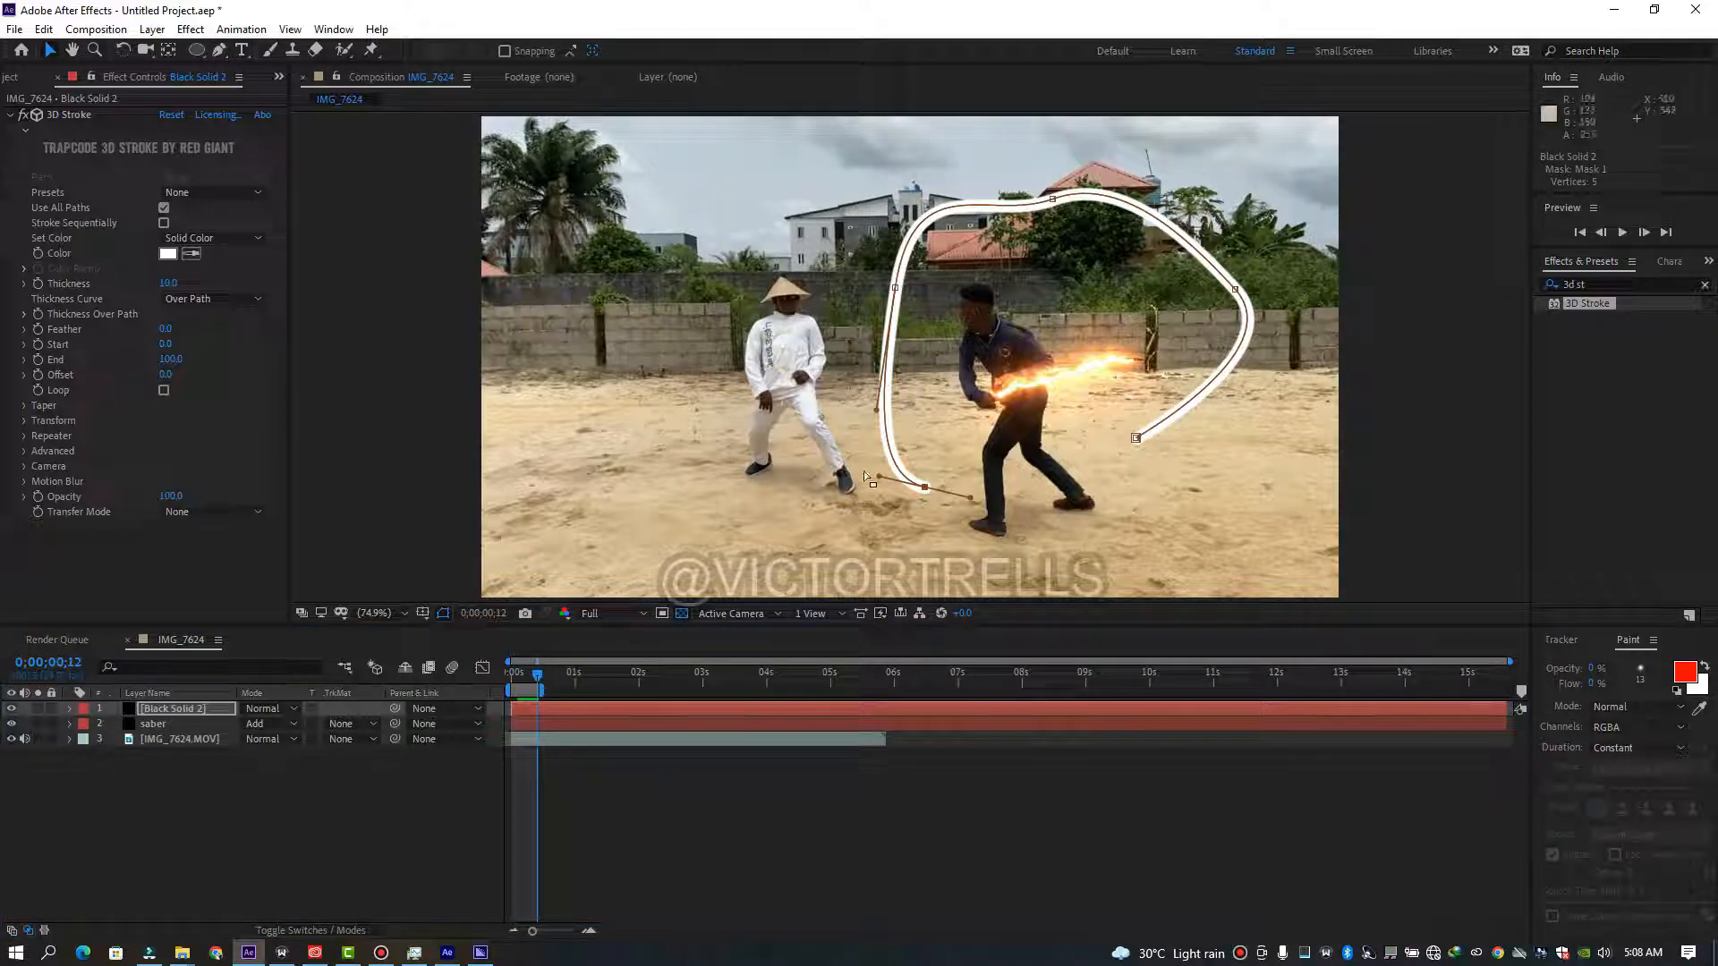
drag(924, 488, 879, 493)
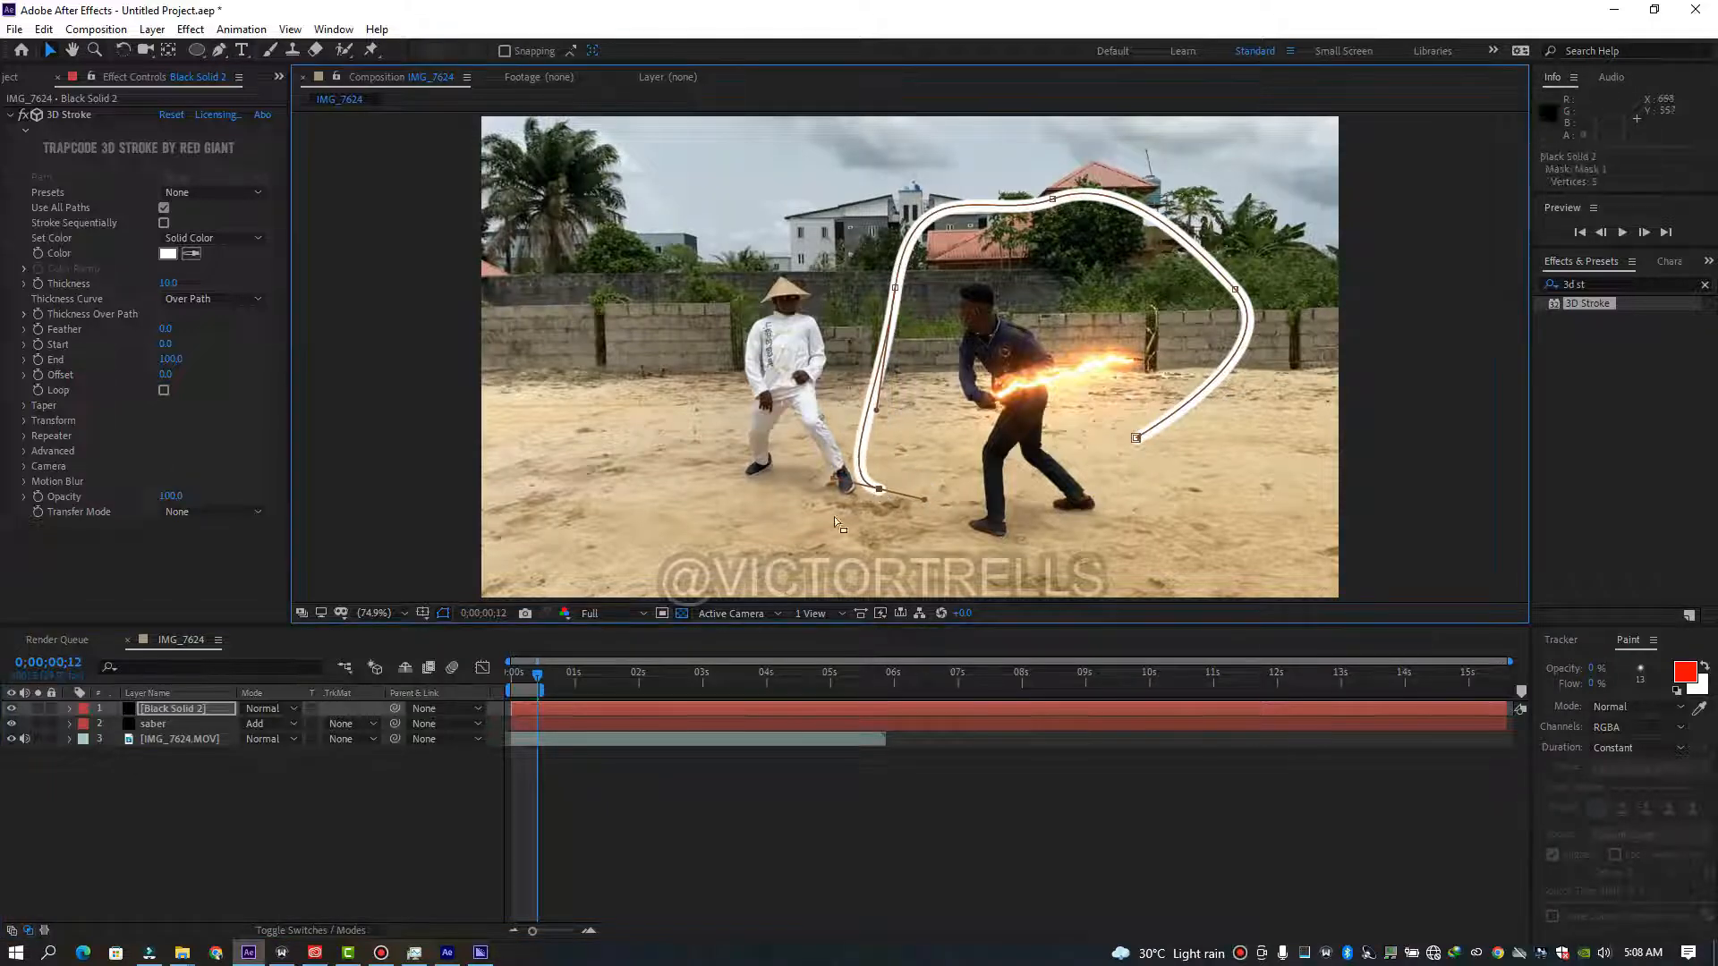
drag(900, 292, 869, 288)
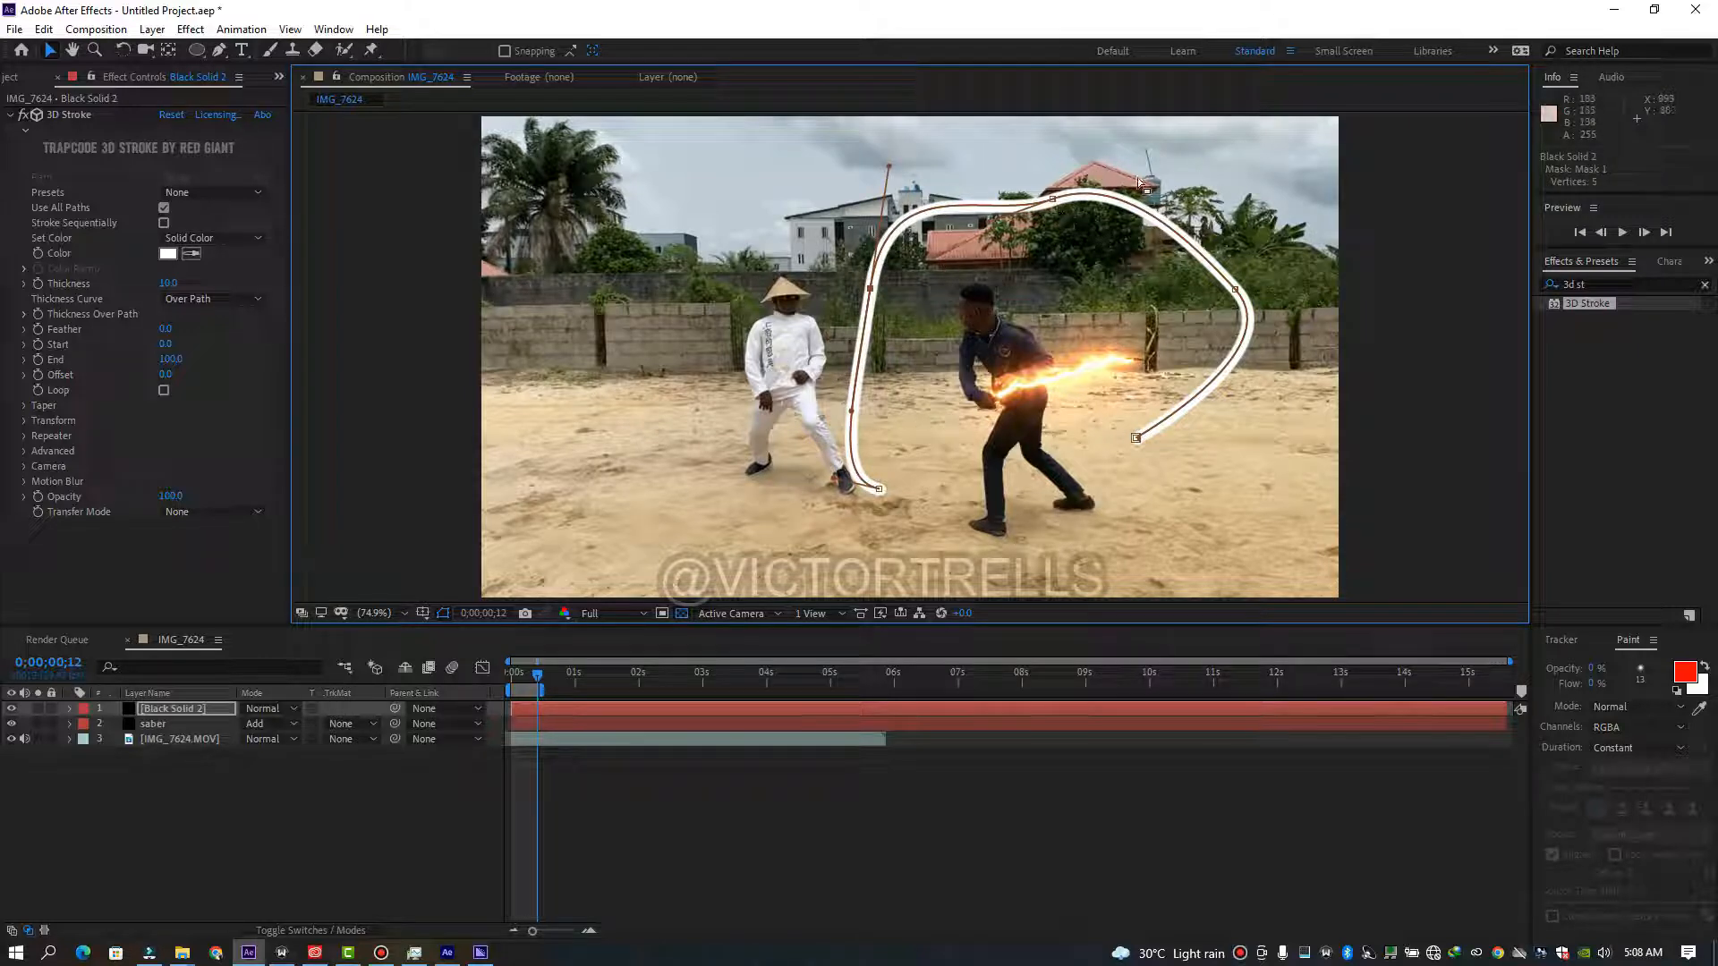
mouse_move(1052, 199)
mouse_down()
mouse_move(971, 188)
mouse_move(1048, 185)
mouse_up()
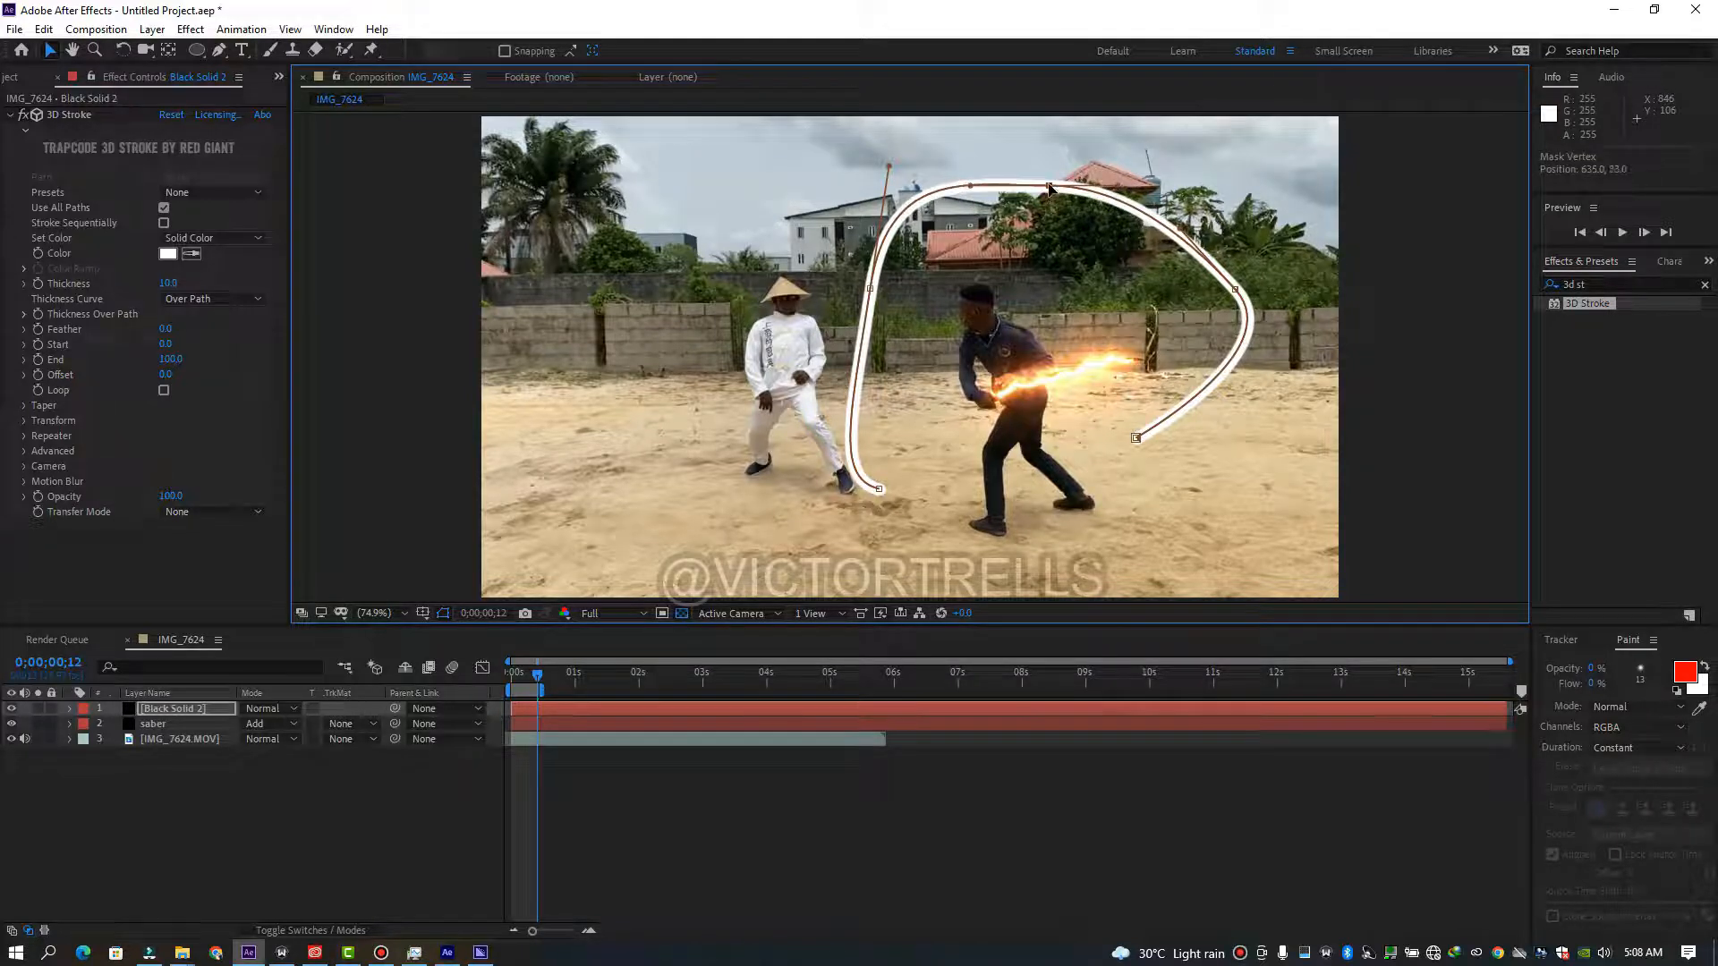
drag(1137, 439, 1134, 464)
drag(1259, 379, 1258, 382)
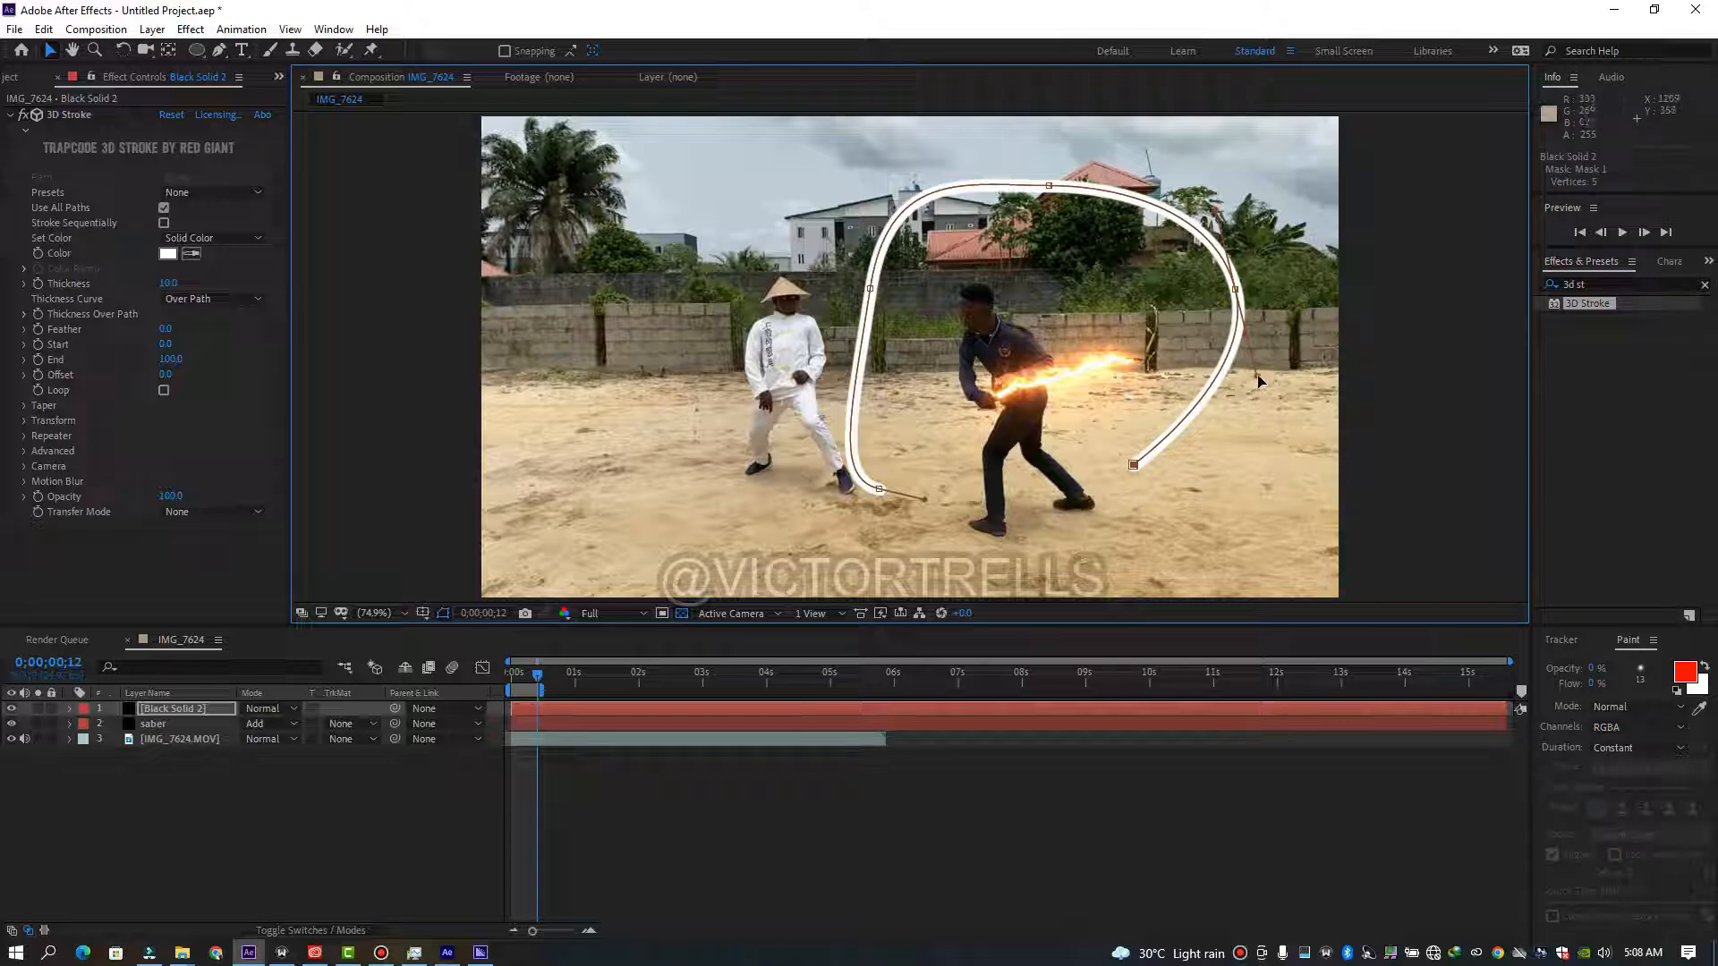
Smooth the arc's front curve with its tangent handle and move the end point further along the ground toward the attacker.
click(869, 289)
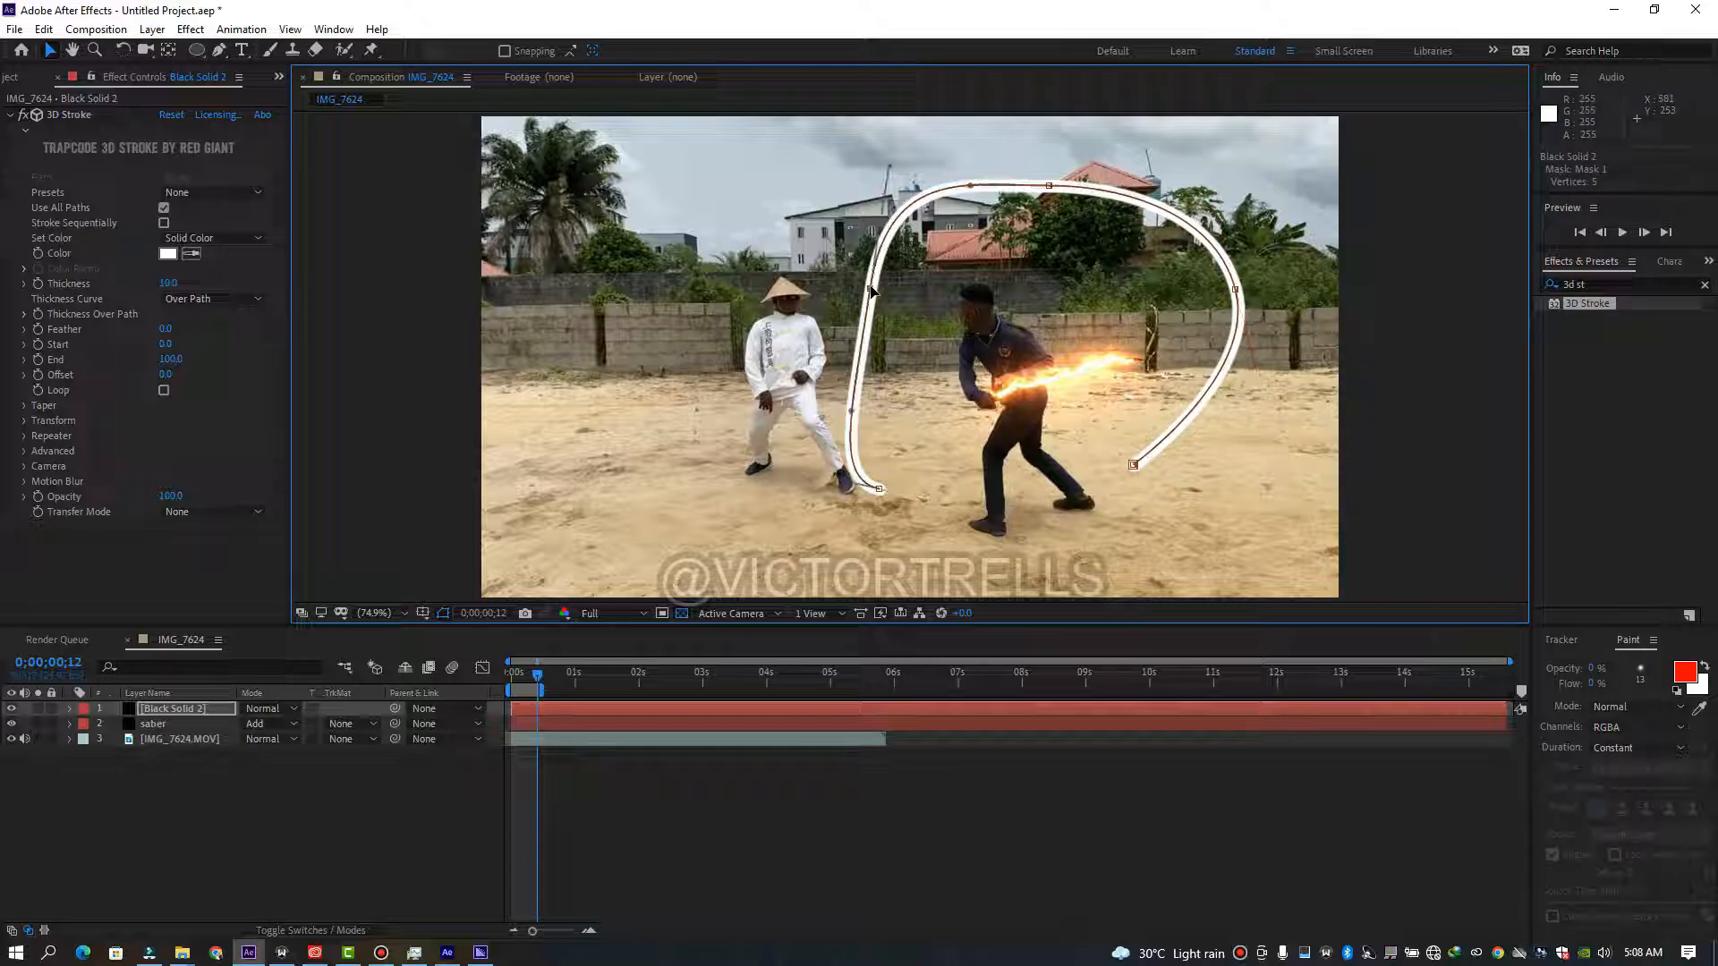
click(894, 174)
click(872, 291)
drag(891, 170, 908, 184)
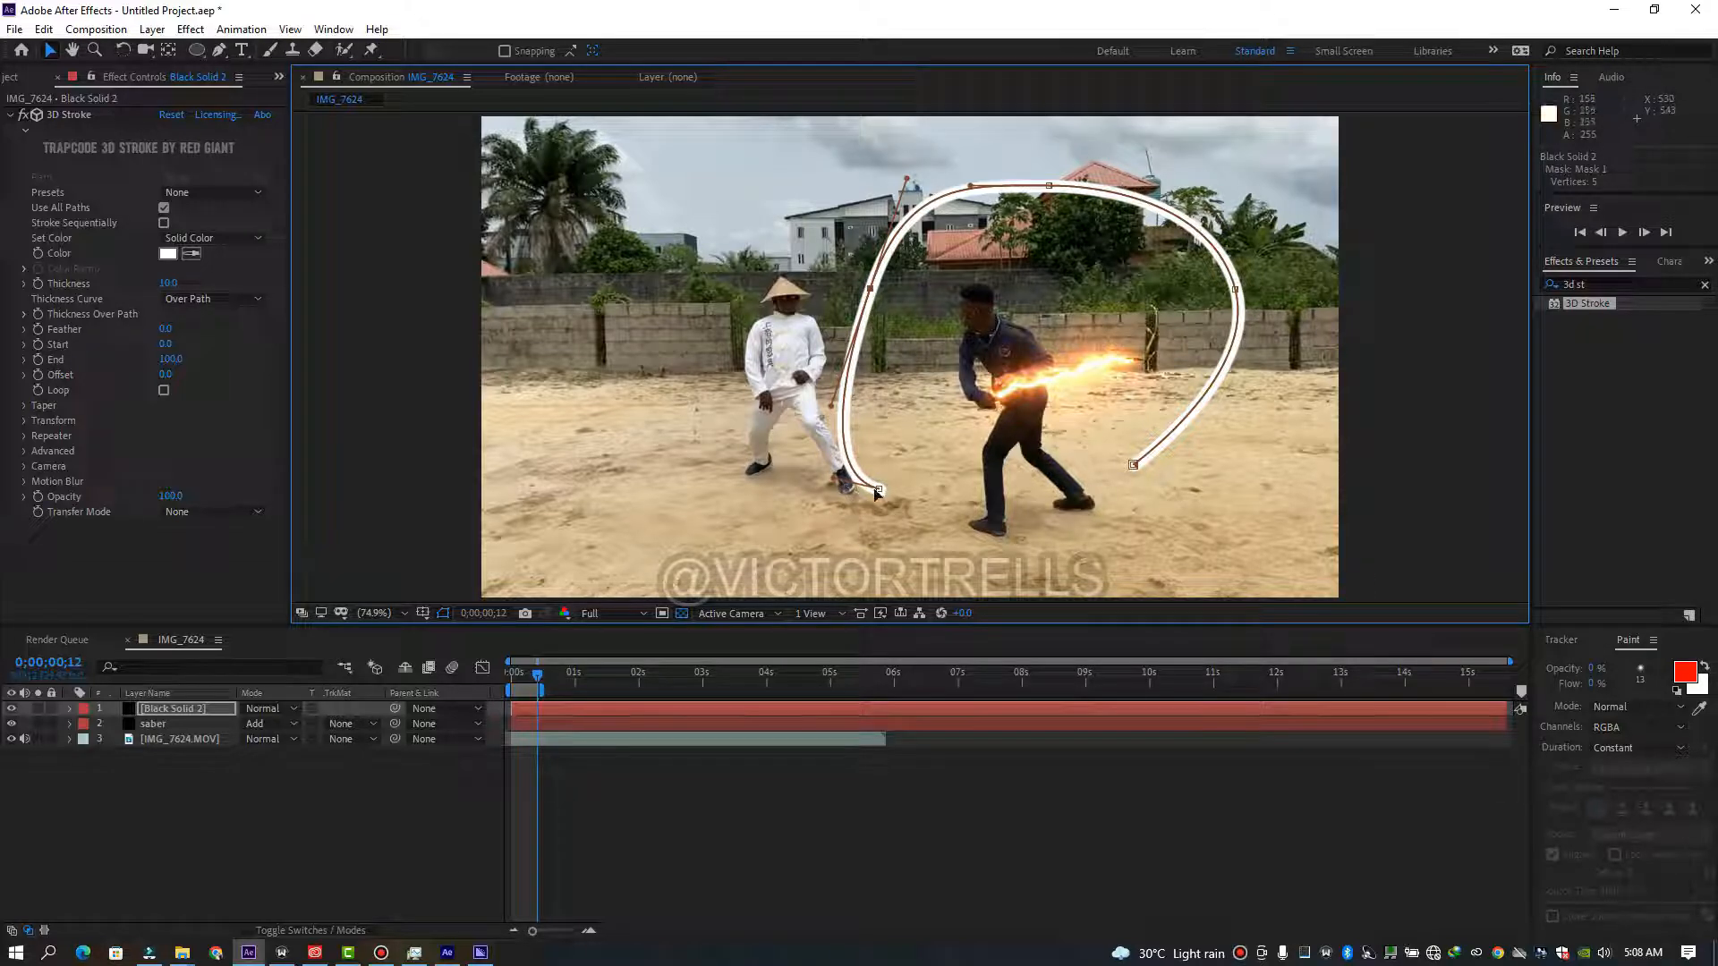
drag(881, 495, 912, 512)
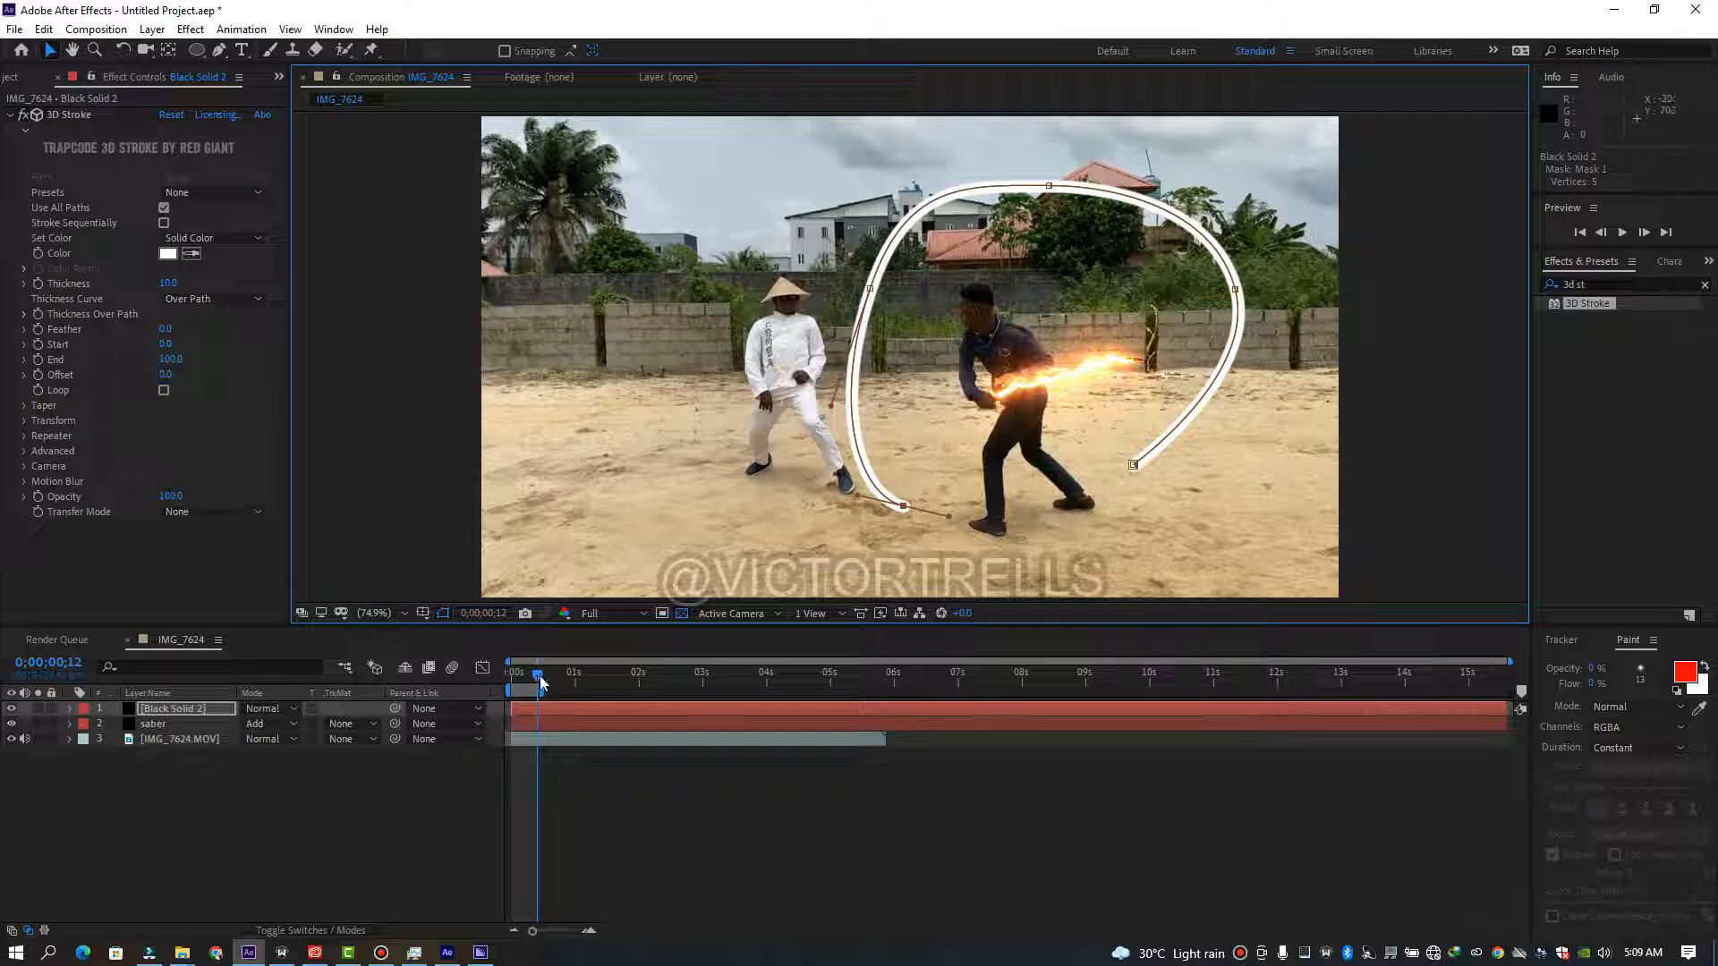
Set the 3D Stroke End to 0 at the first frame, keyframe it, and reveal the keyframe on the layer.
drag(541, 681, 497, 684)
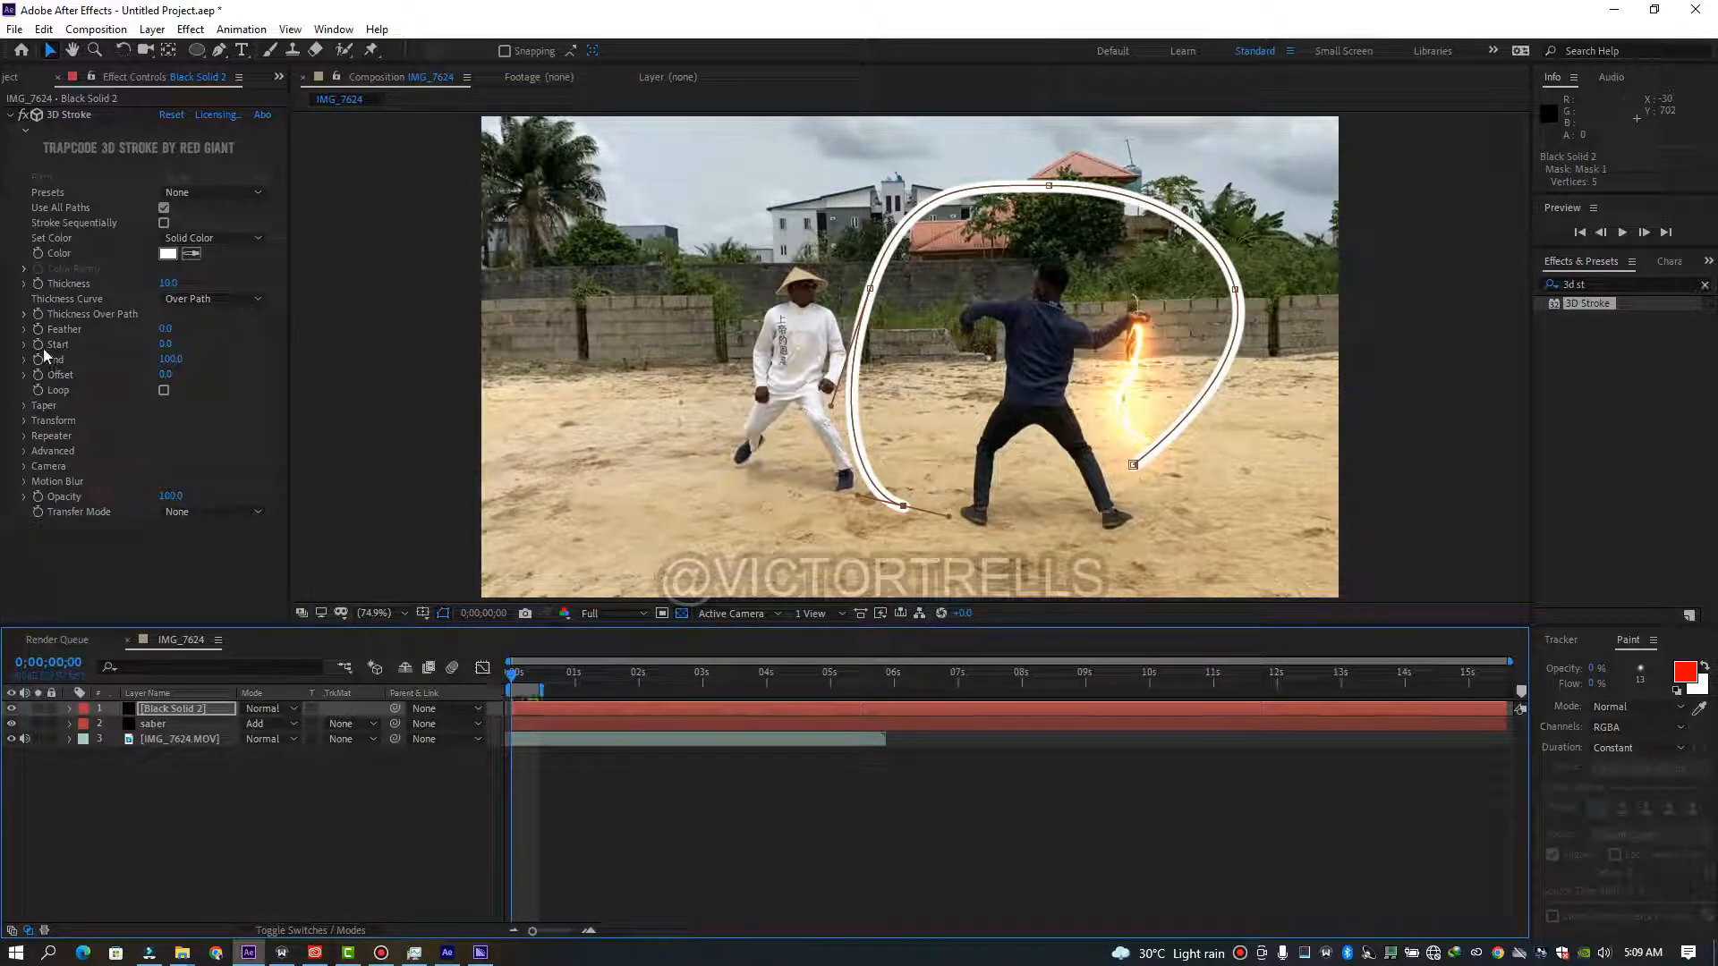
click(139, 346)
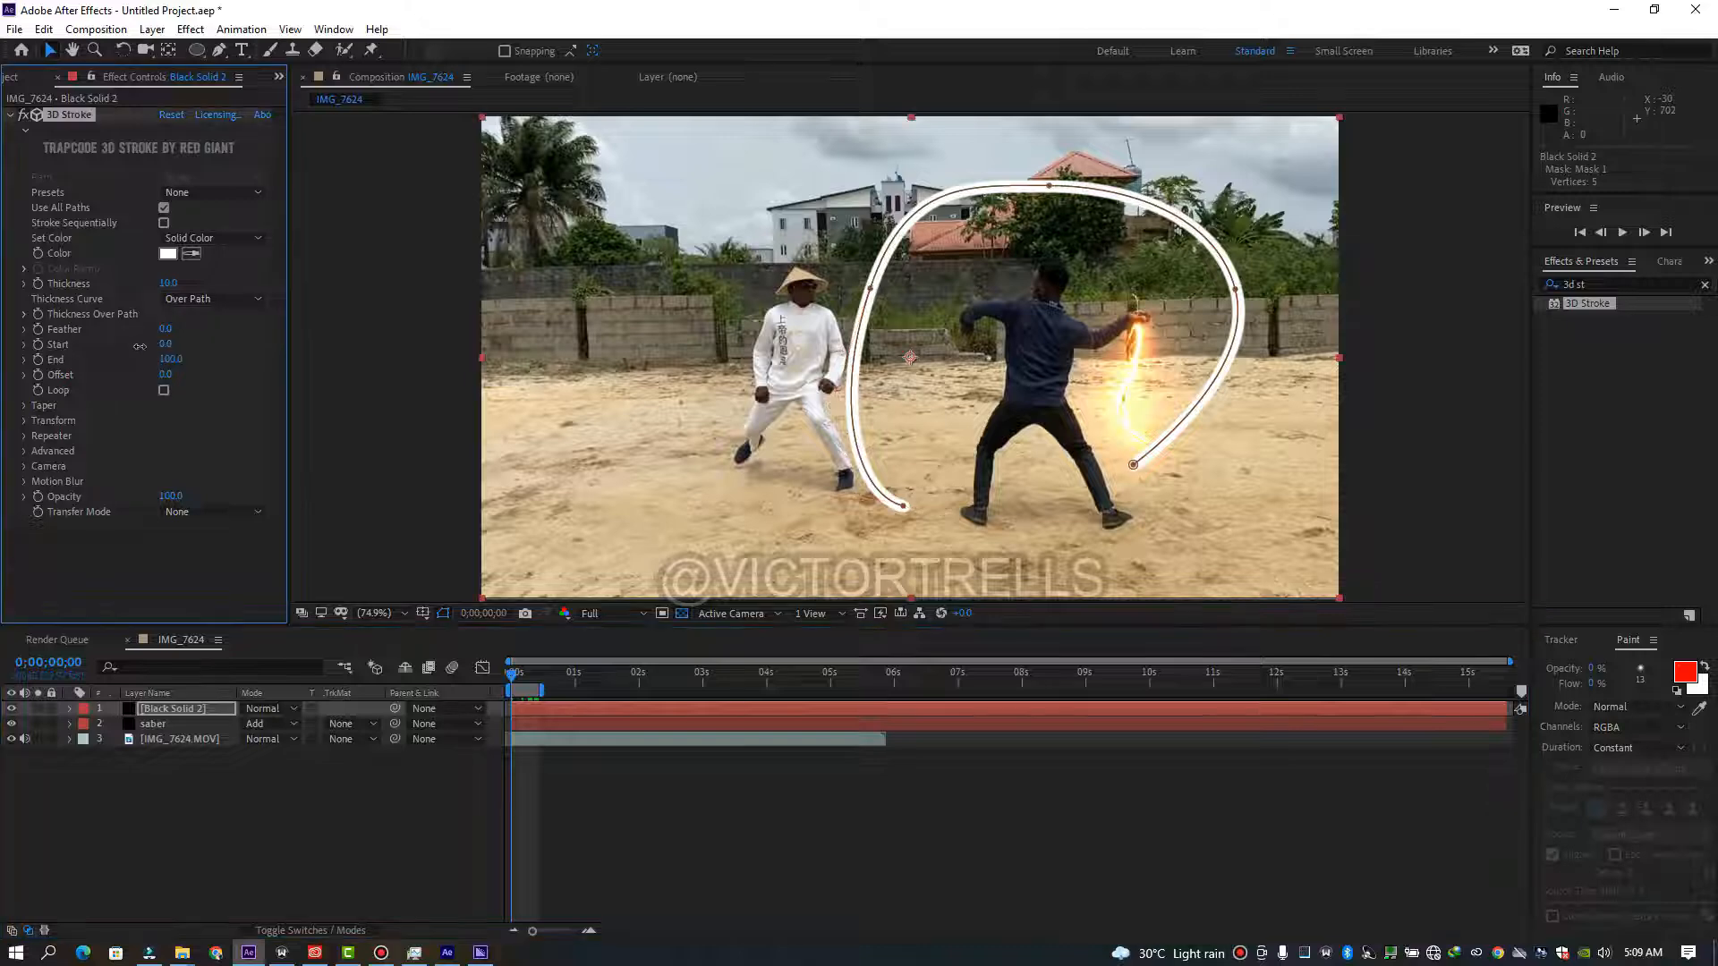
mouse_move(134, 346)
mouse_down()
mouse_move(231, 349)
mouse_move(127, 347)
mouse_up()
drag(151, 361, 47, 369)
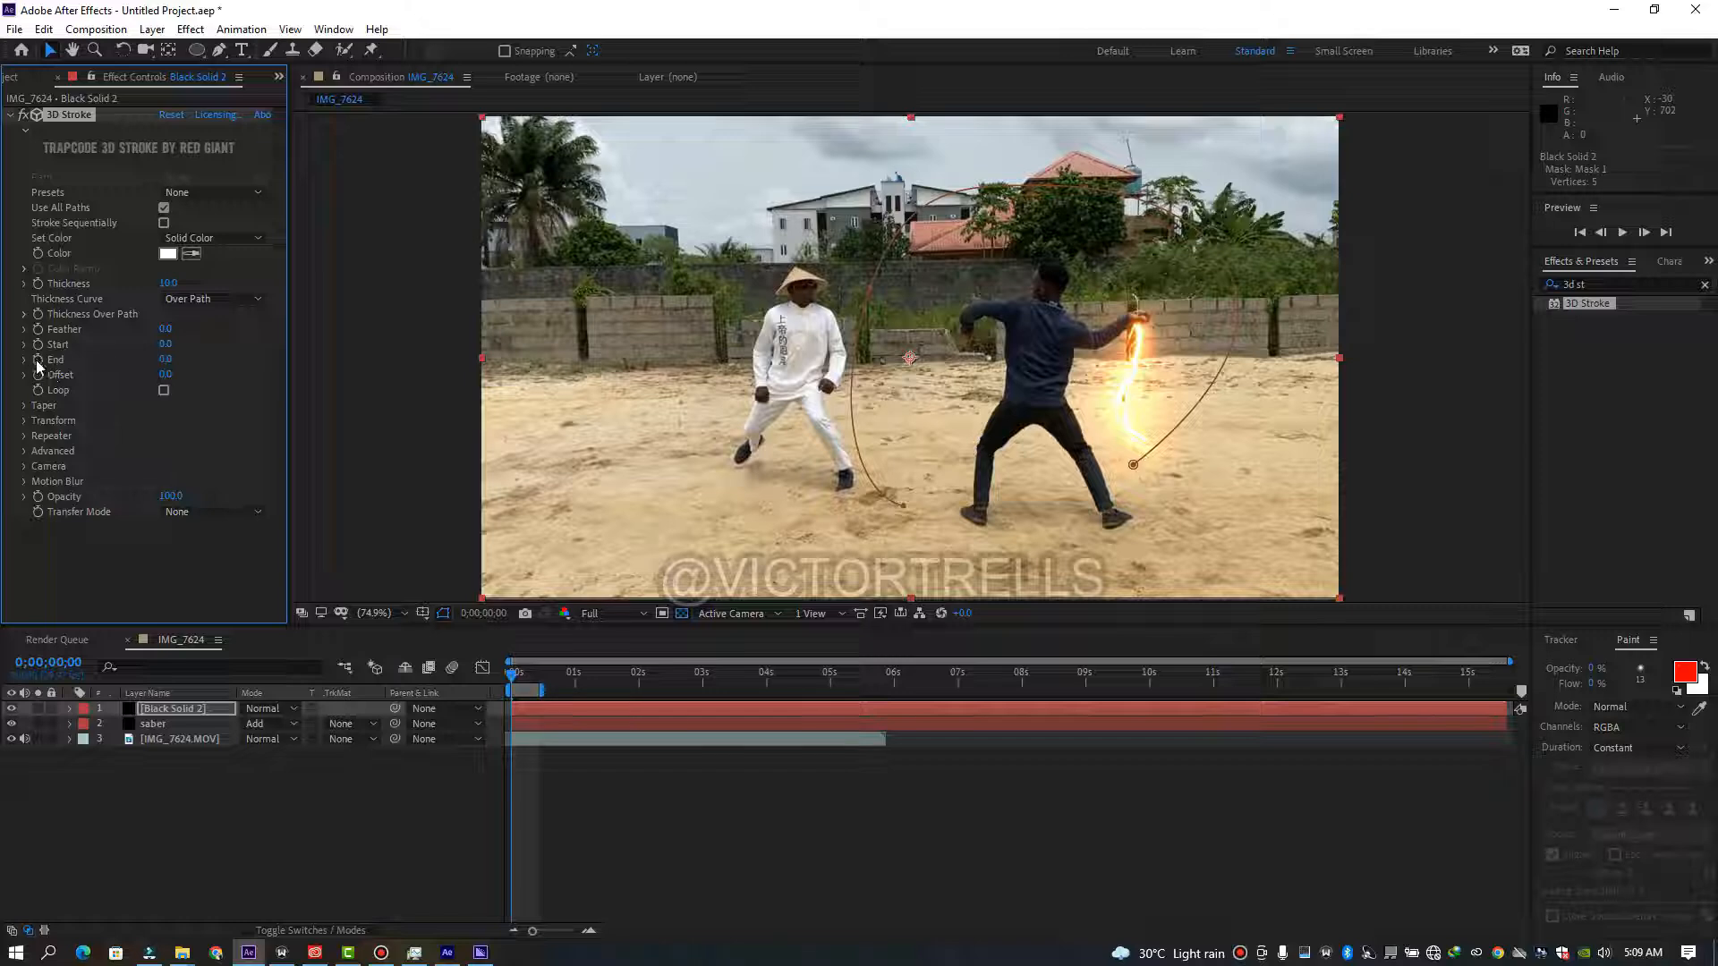
key(u)
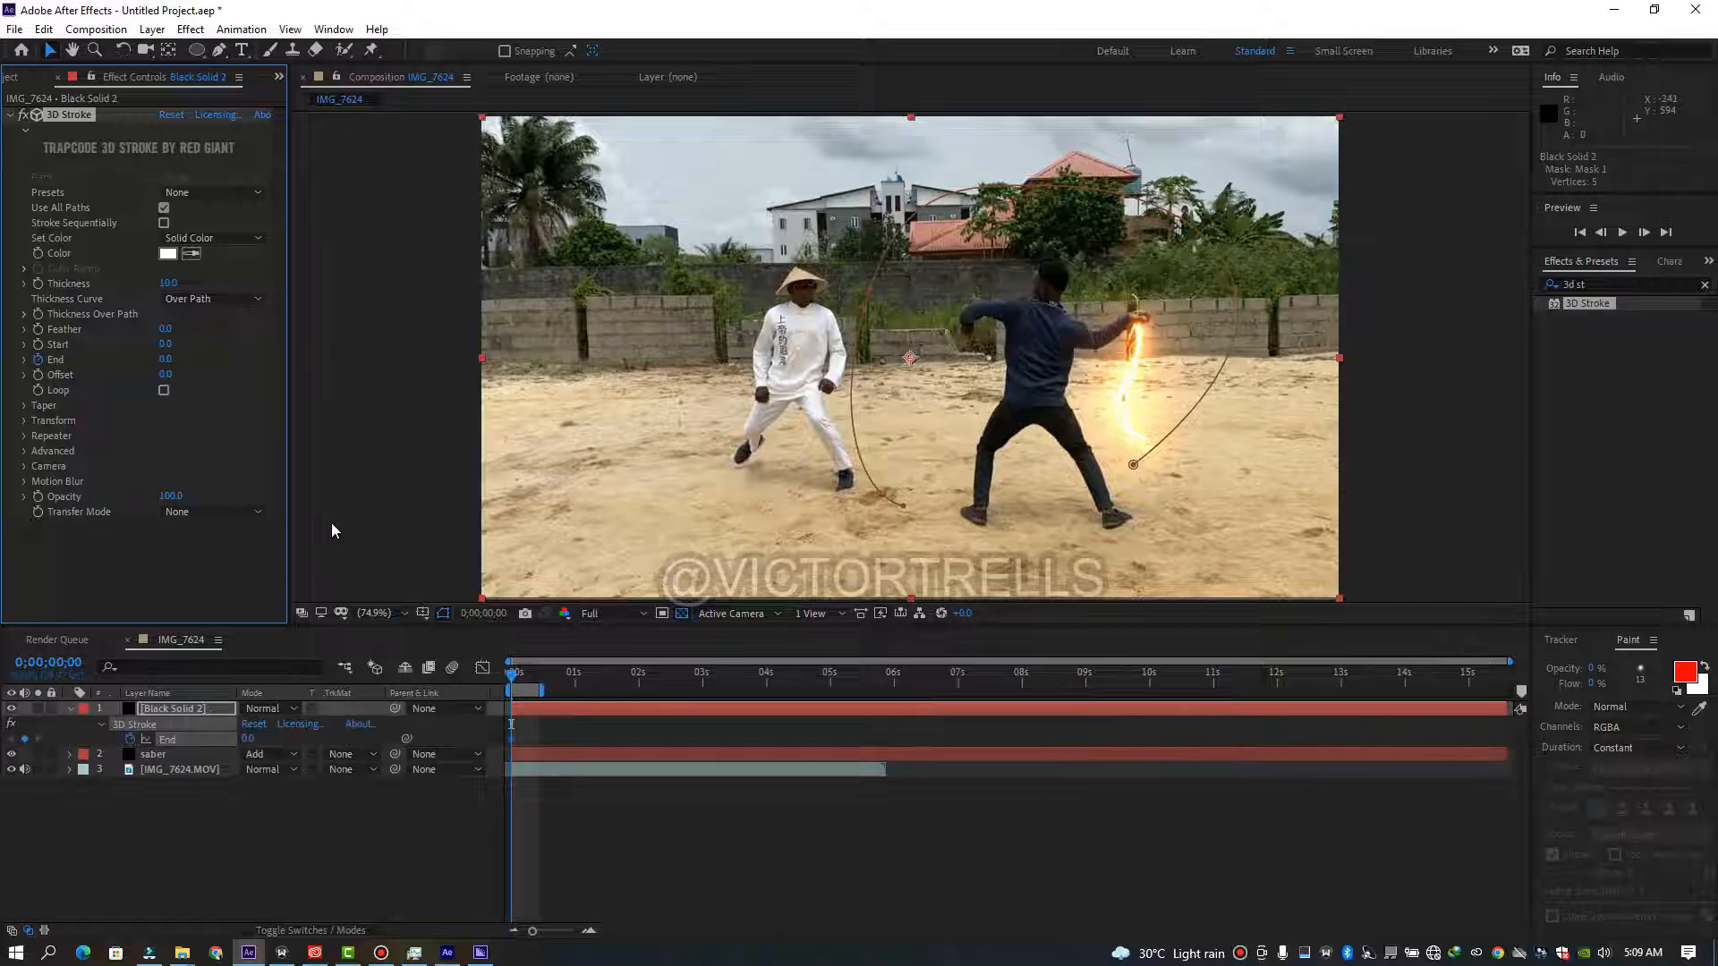
Try an End keyframe of 100 at frame 9 against the whip's swing, and delete that keyframe.
drag(506, 671, 532, 682)
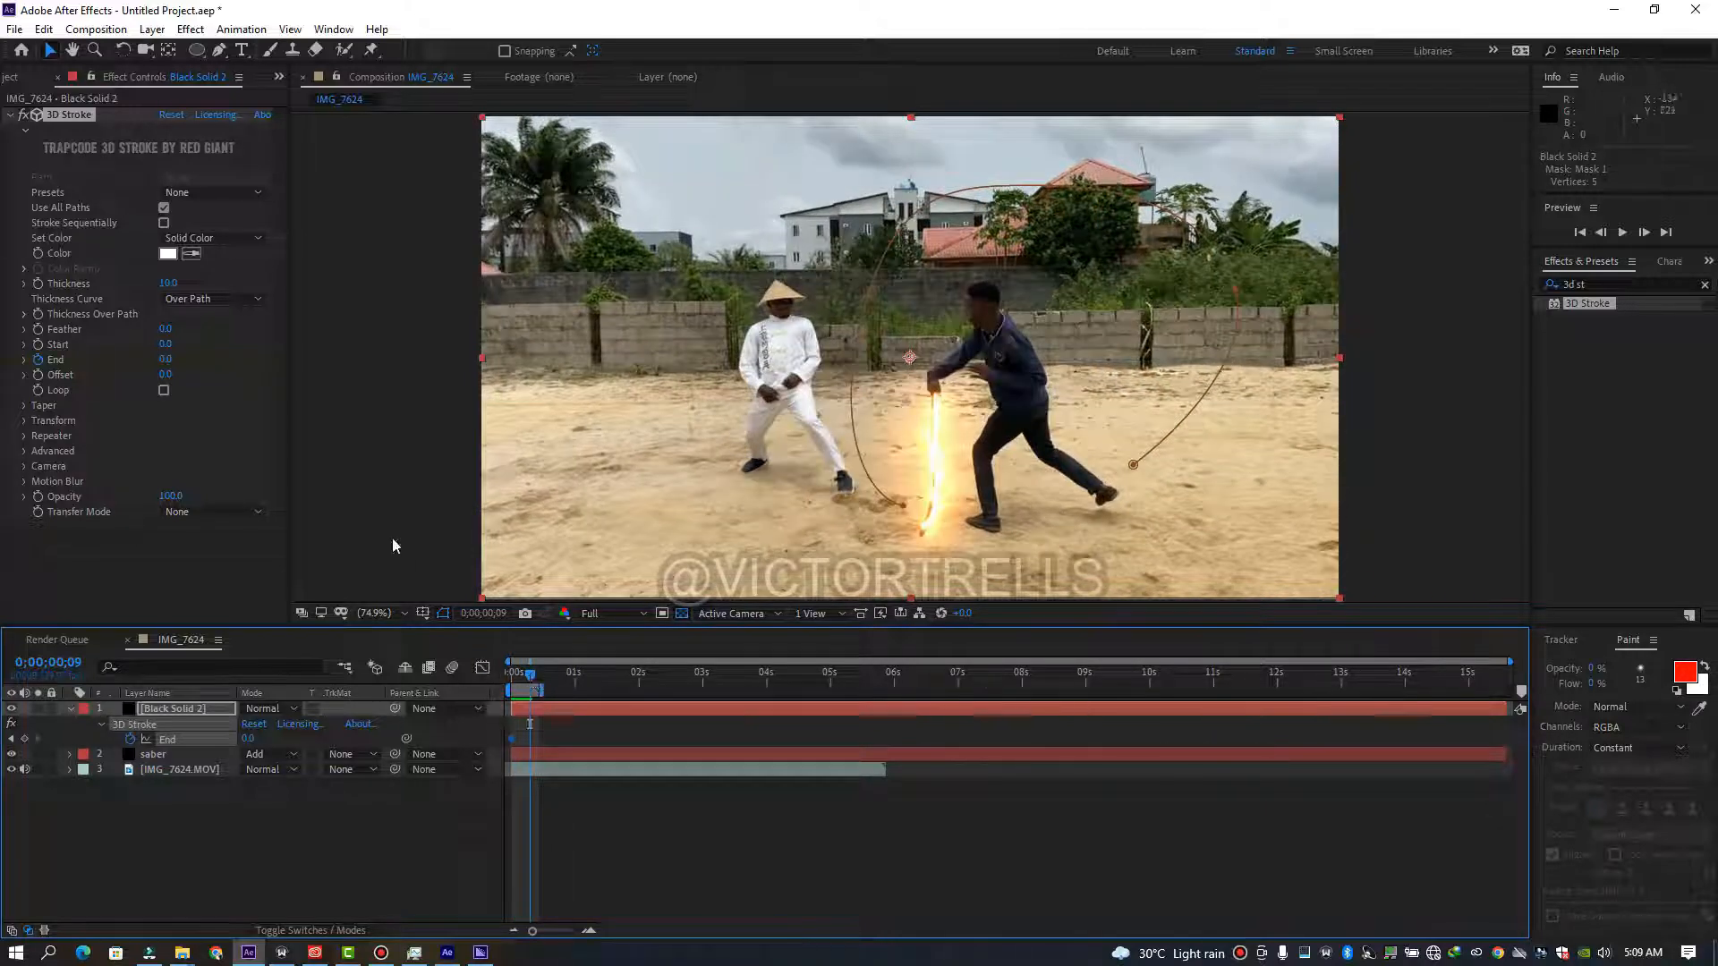
drag(166, 361, 300, 356)
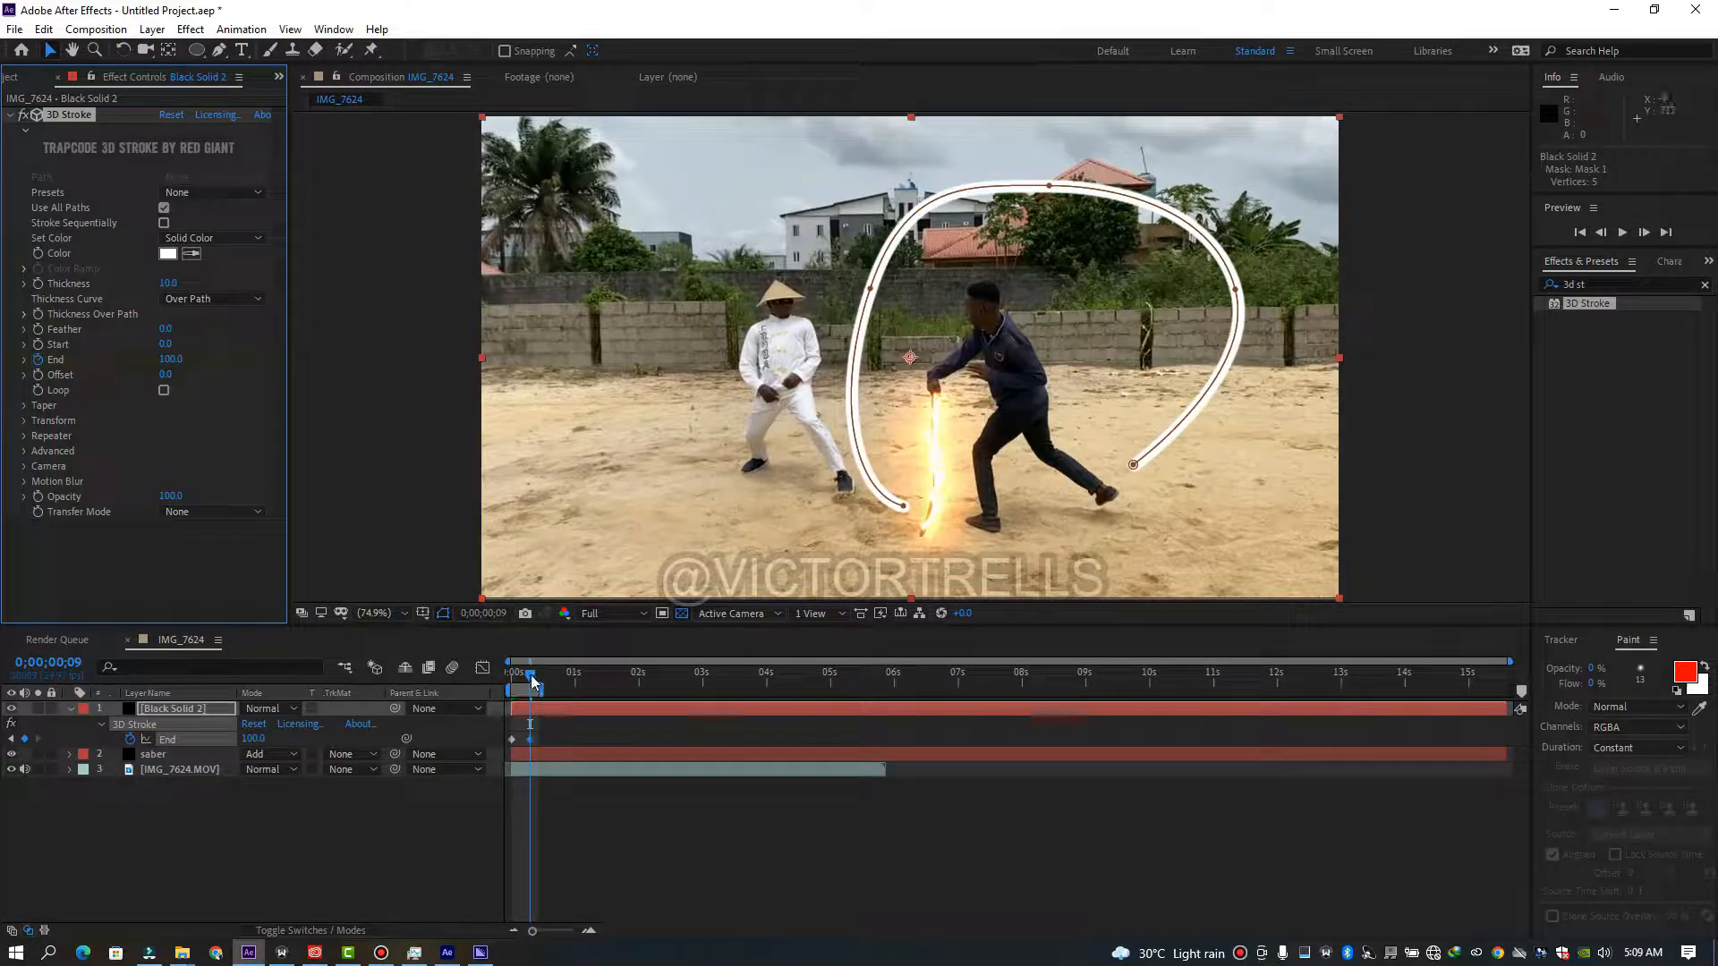
drag(533, 682, 506, 676)
key(space)
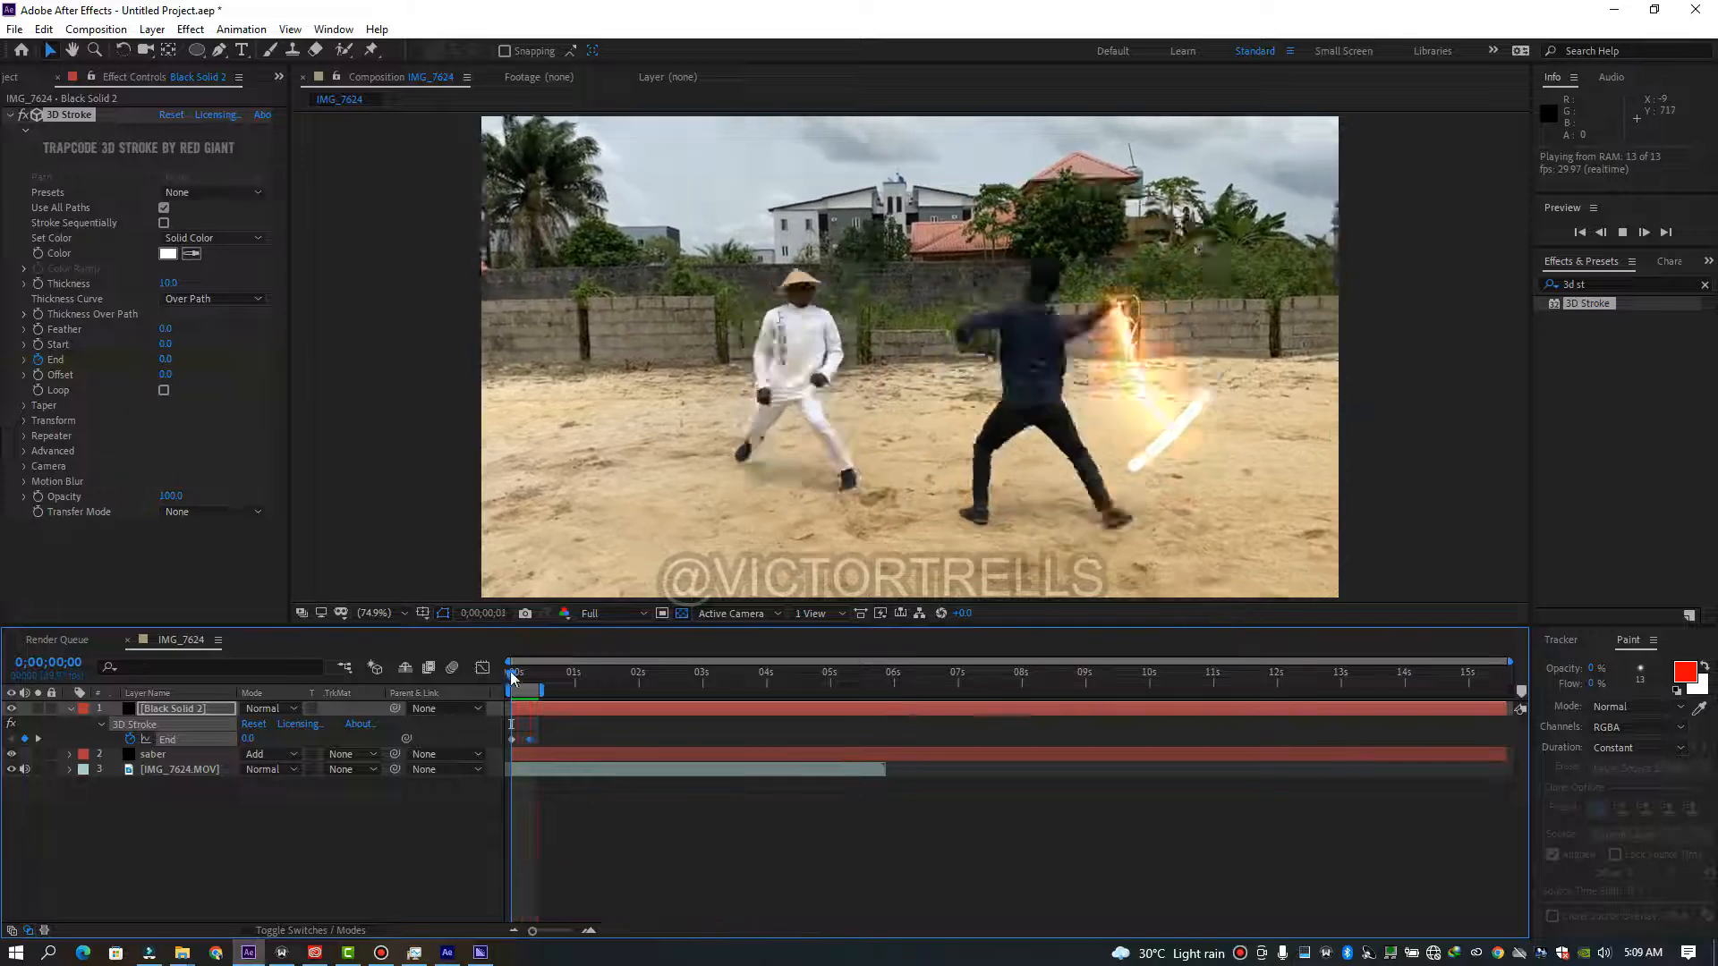
drag(513, 675, 521, 676)
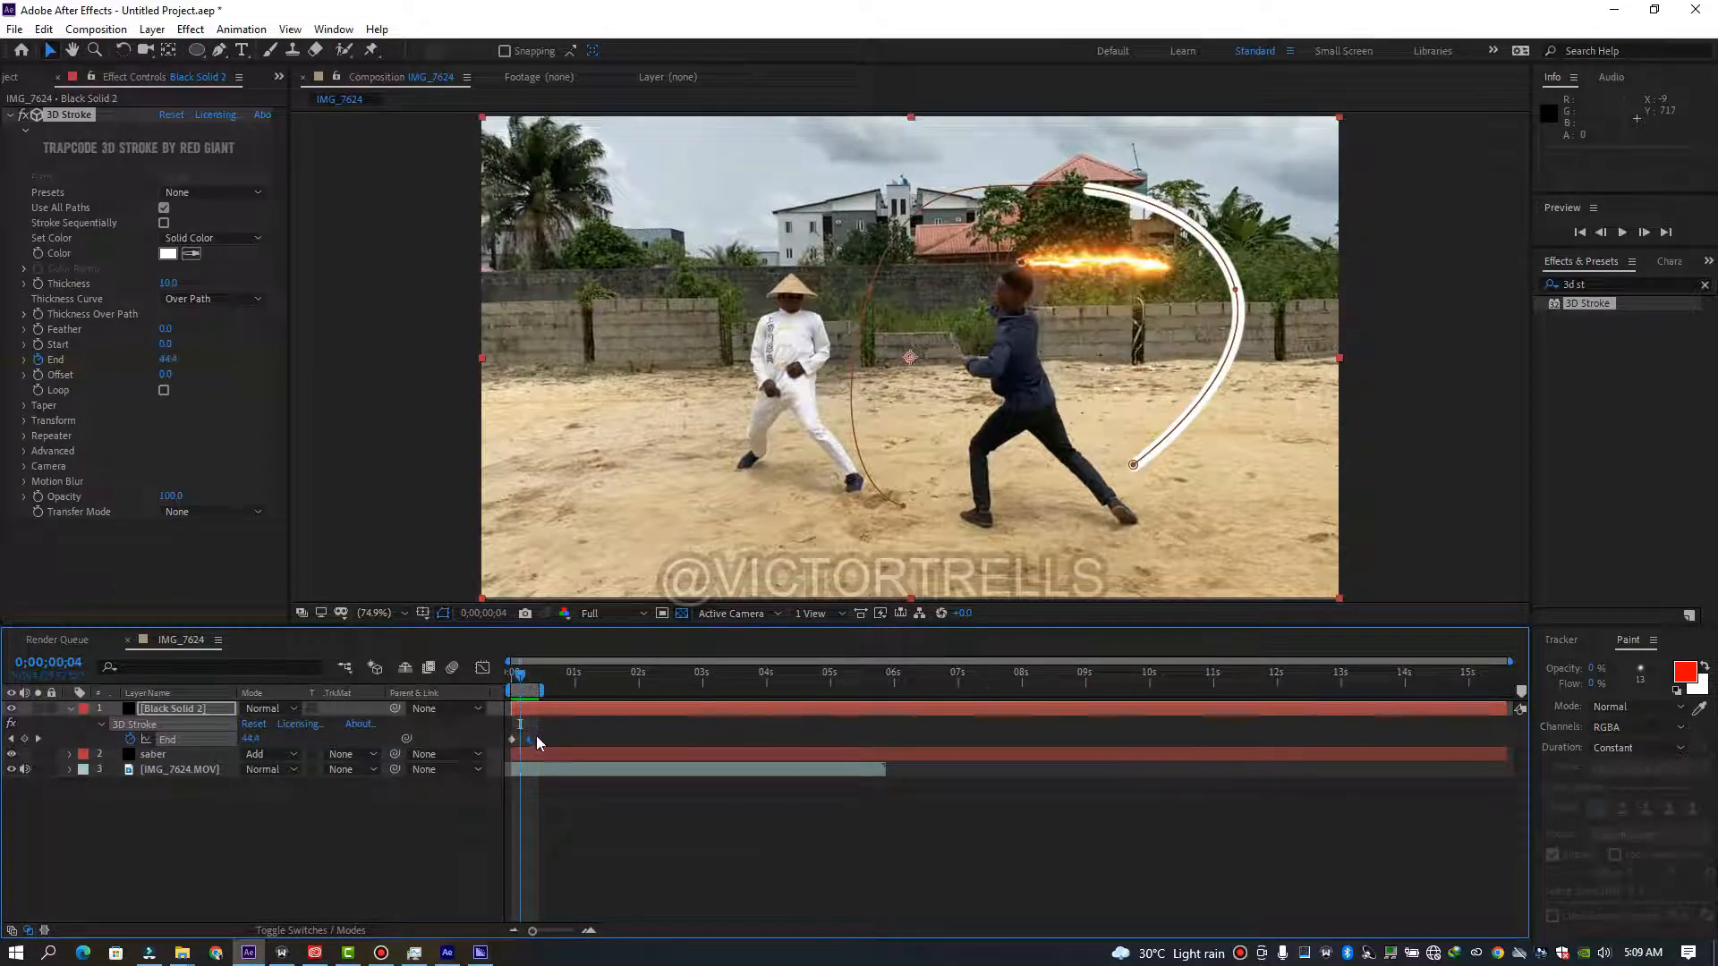
key(Delete)
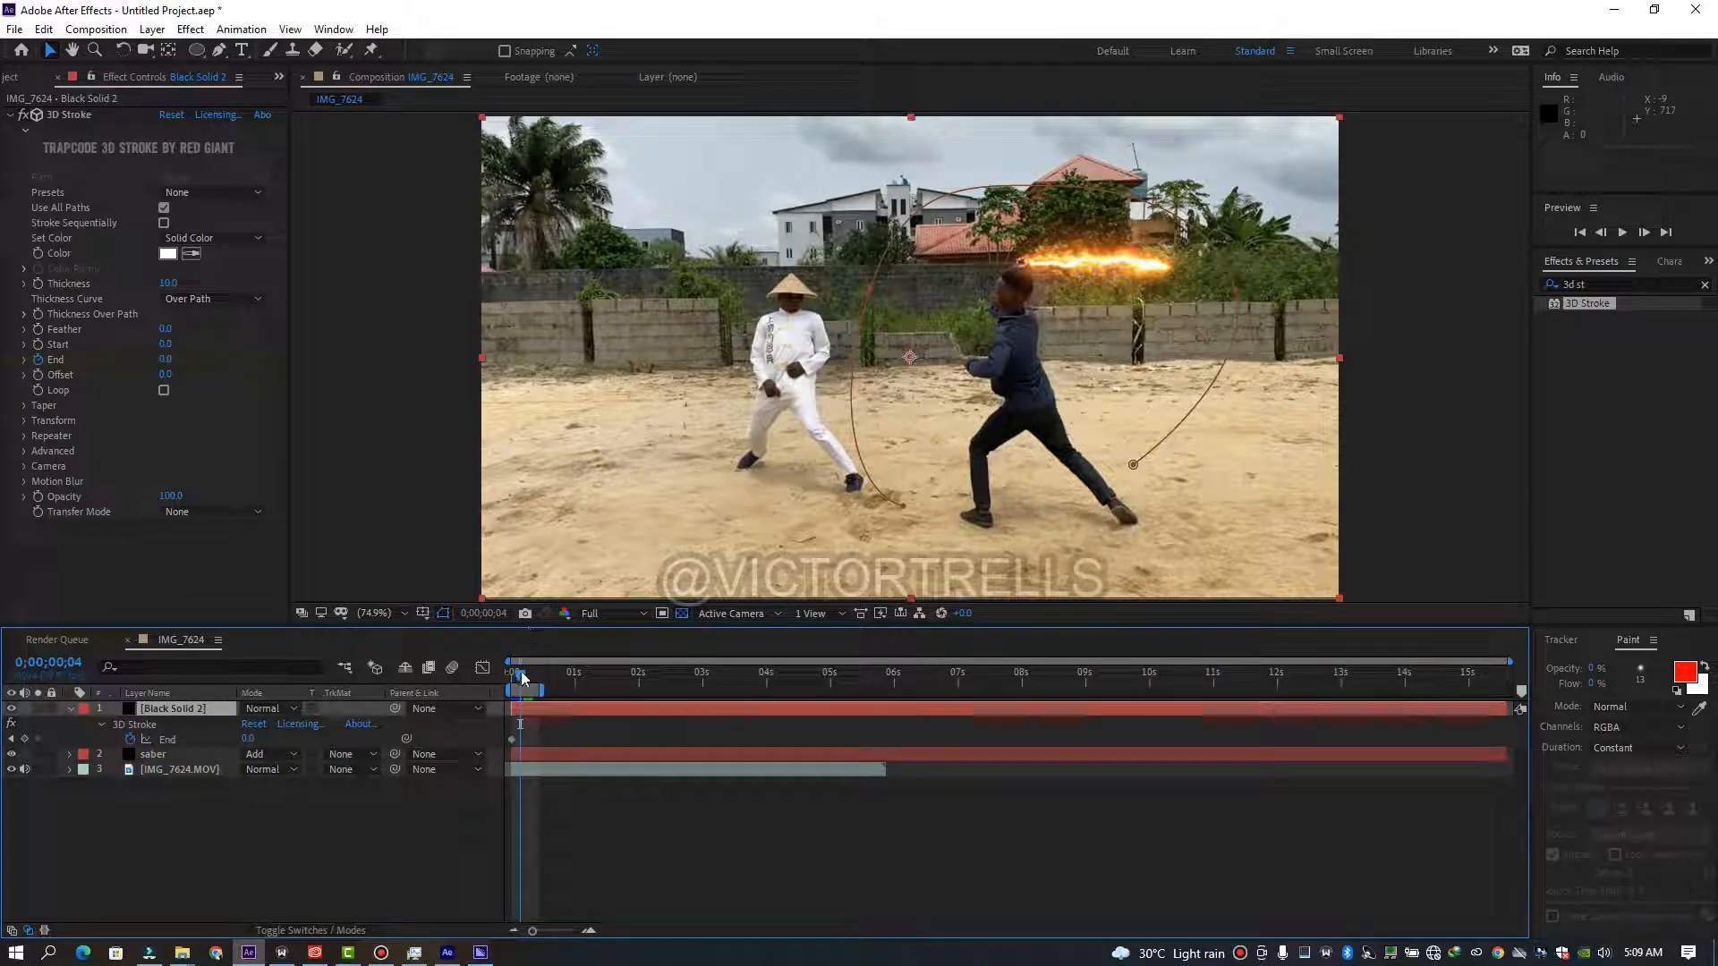
Keyframe the stroke's End at 43 on frame 5 and at 80 on frame 7 to follow the whip.
drag(524, 678, 526, 679)
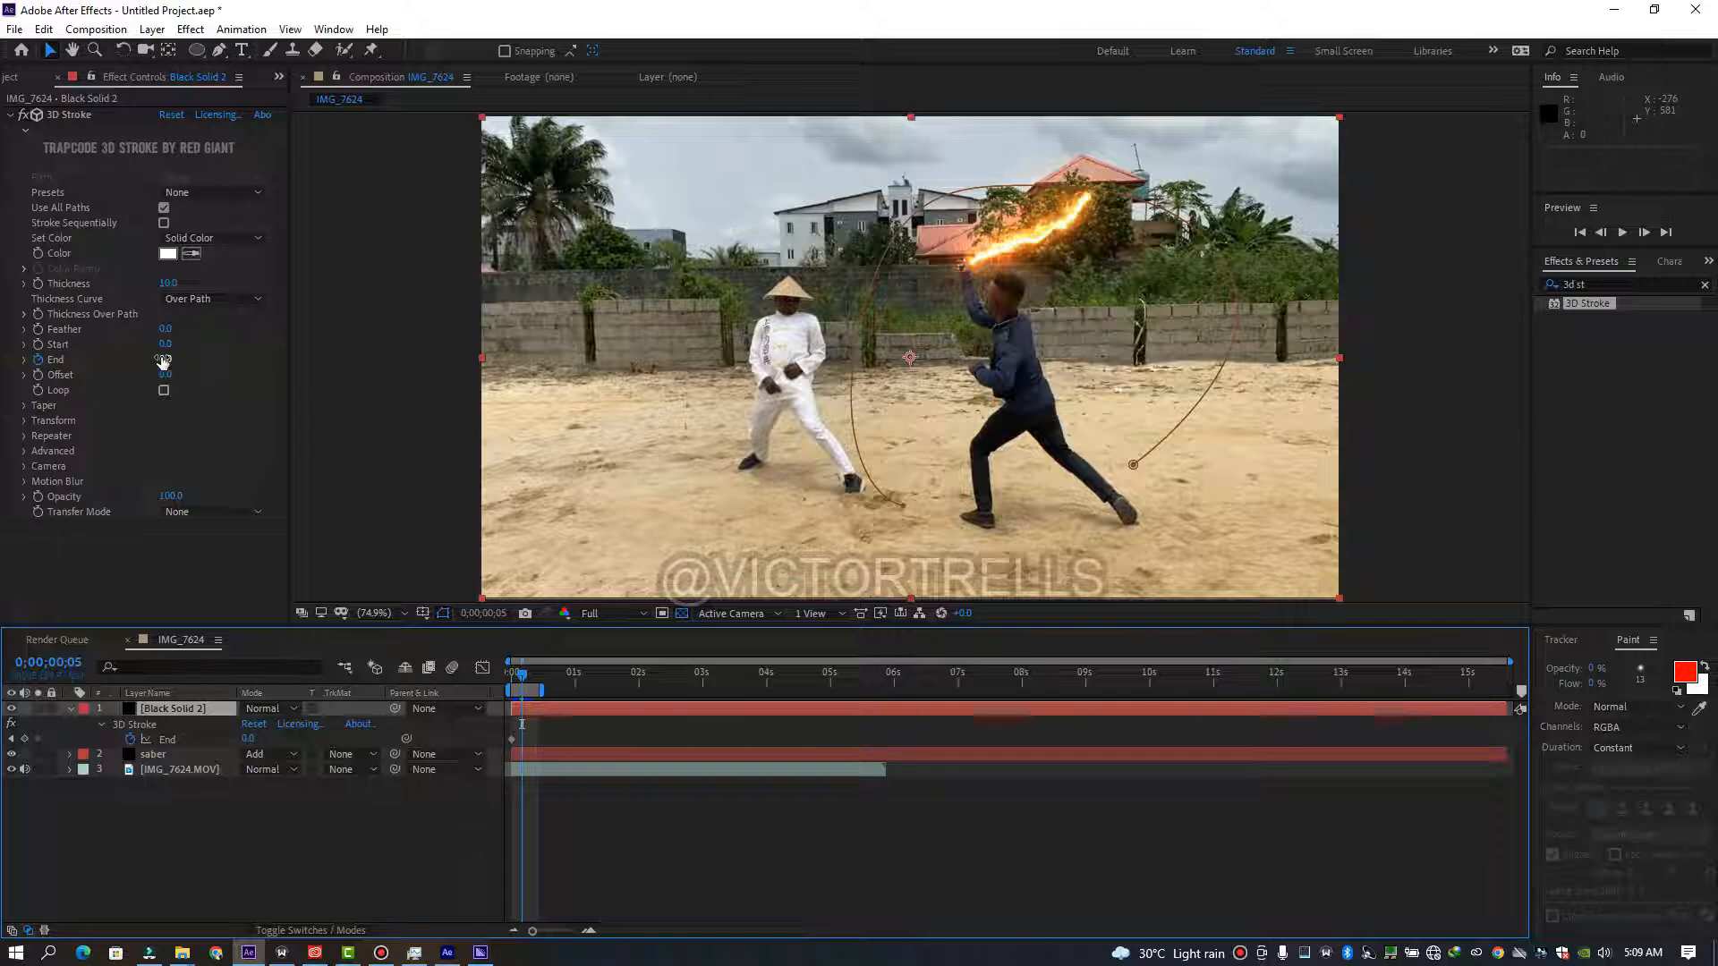
drag(162, 360, 211, 365)
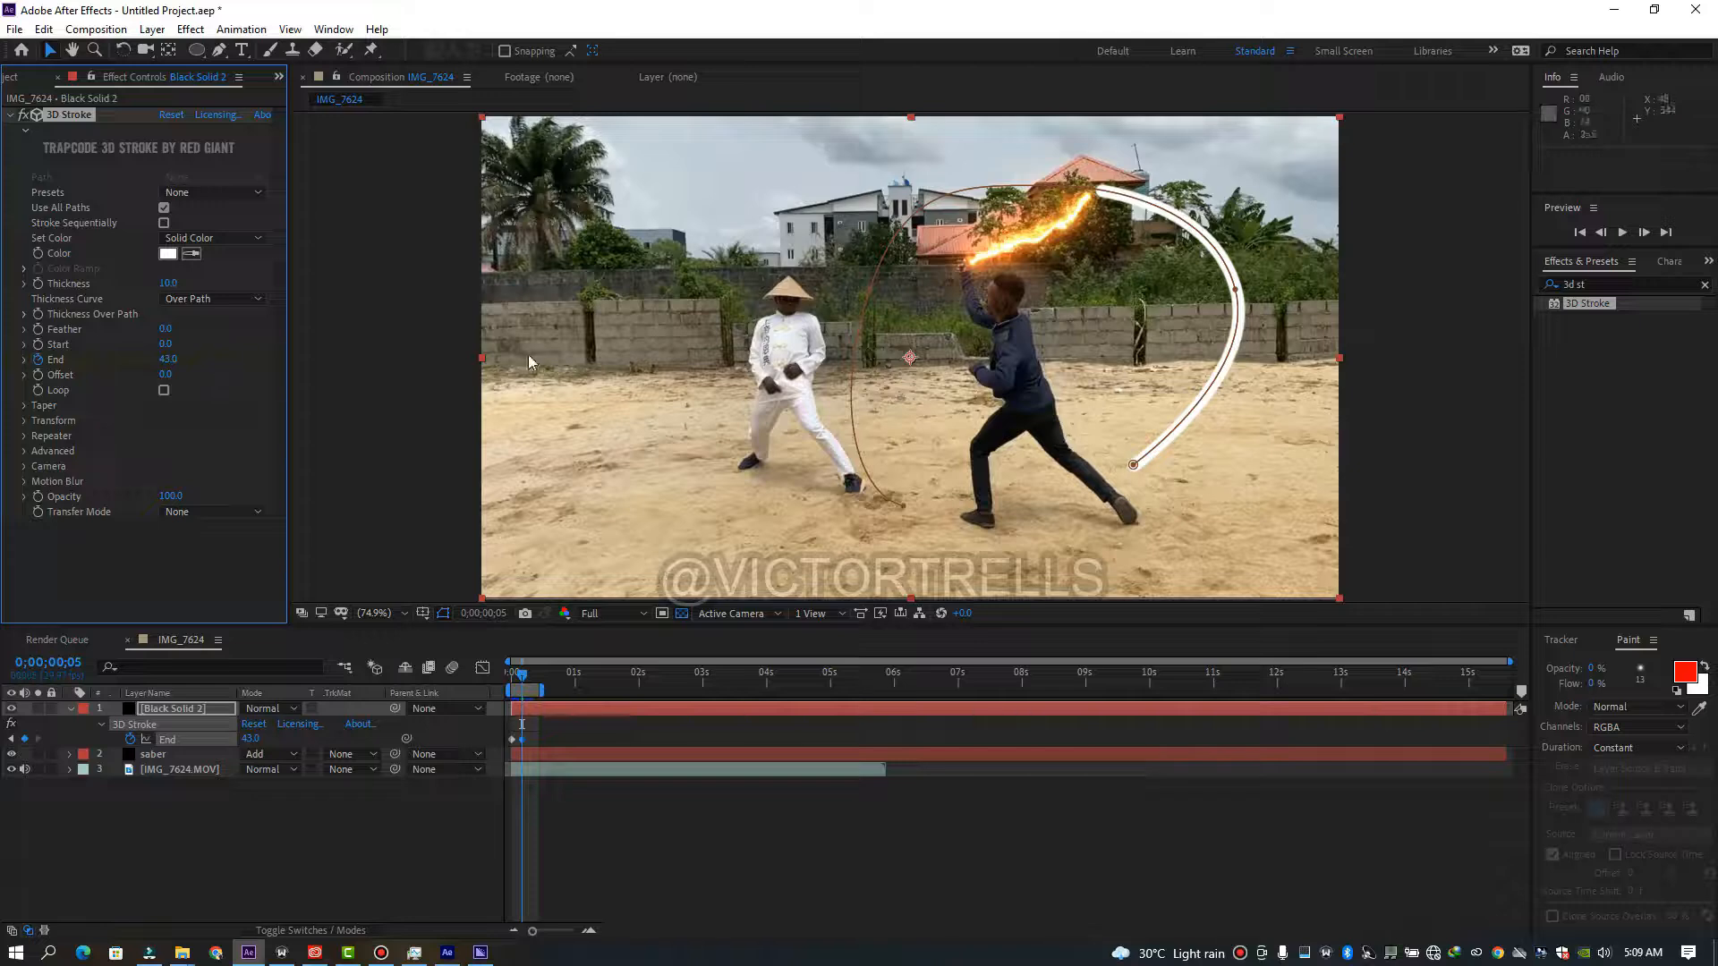
key(Page_Down)
key(Page_Down)
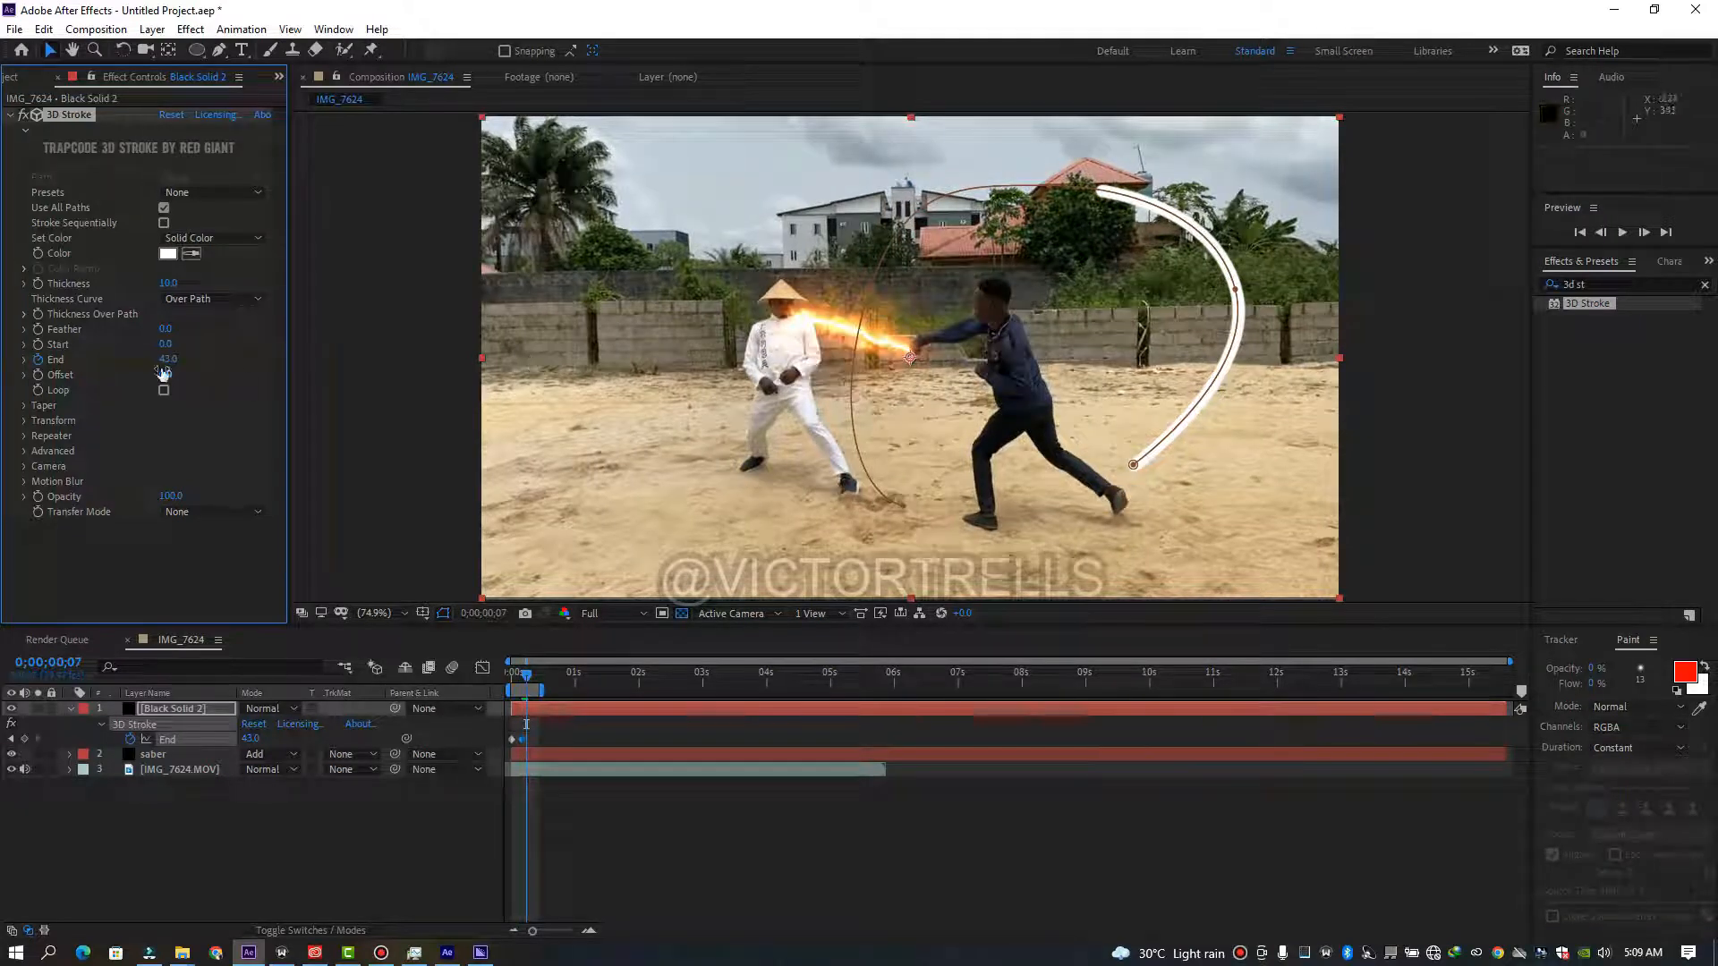
drag(172, 359, 196, 362)
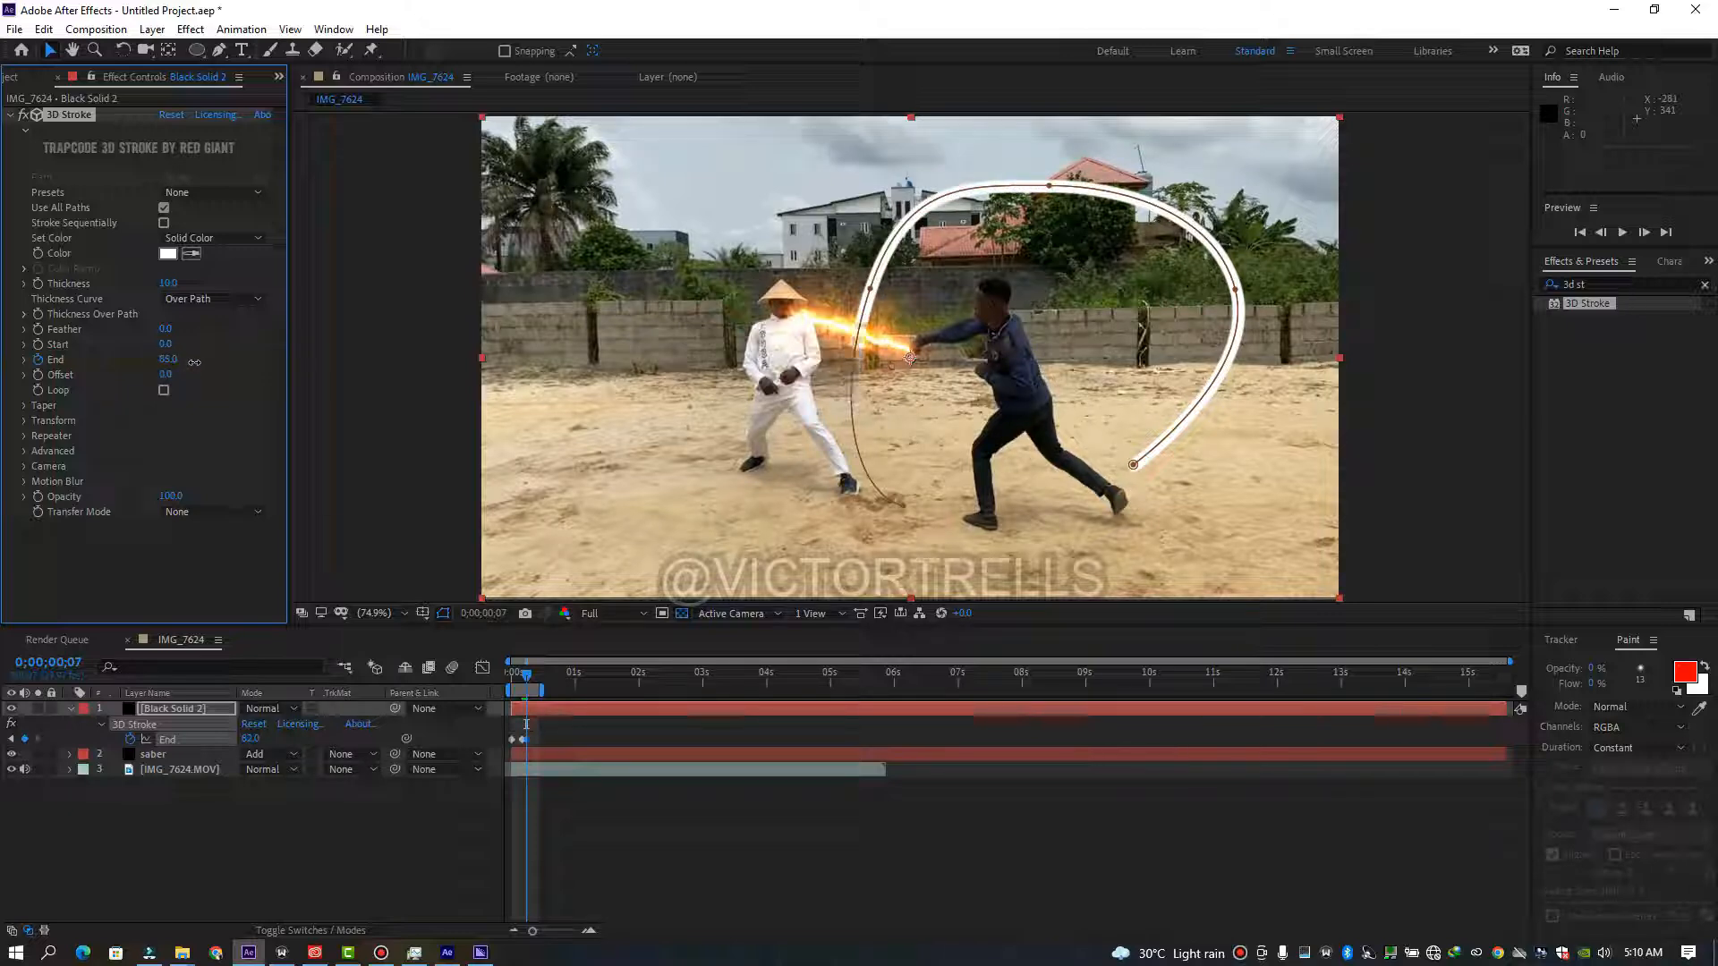
Keyframe the stroke's End at 90 on frame 8, raise it further on frame 9, and preview the stroke's growth.
key(Page_Down)
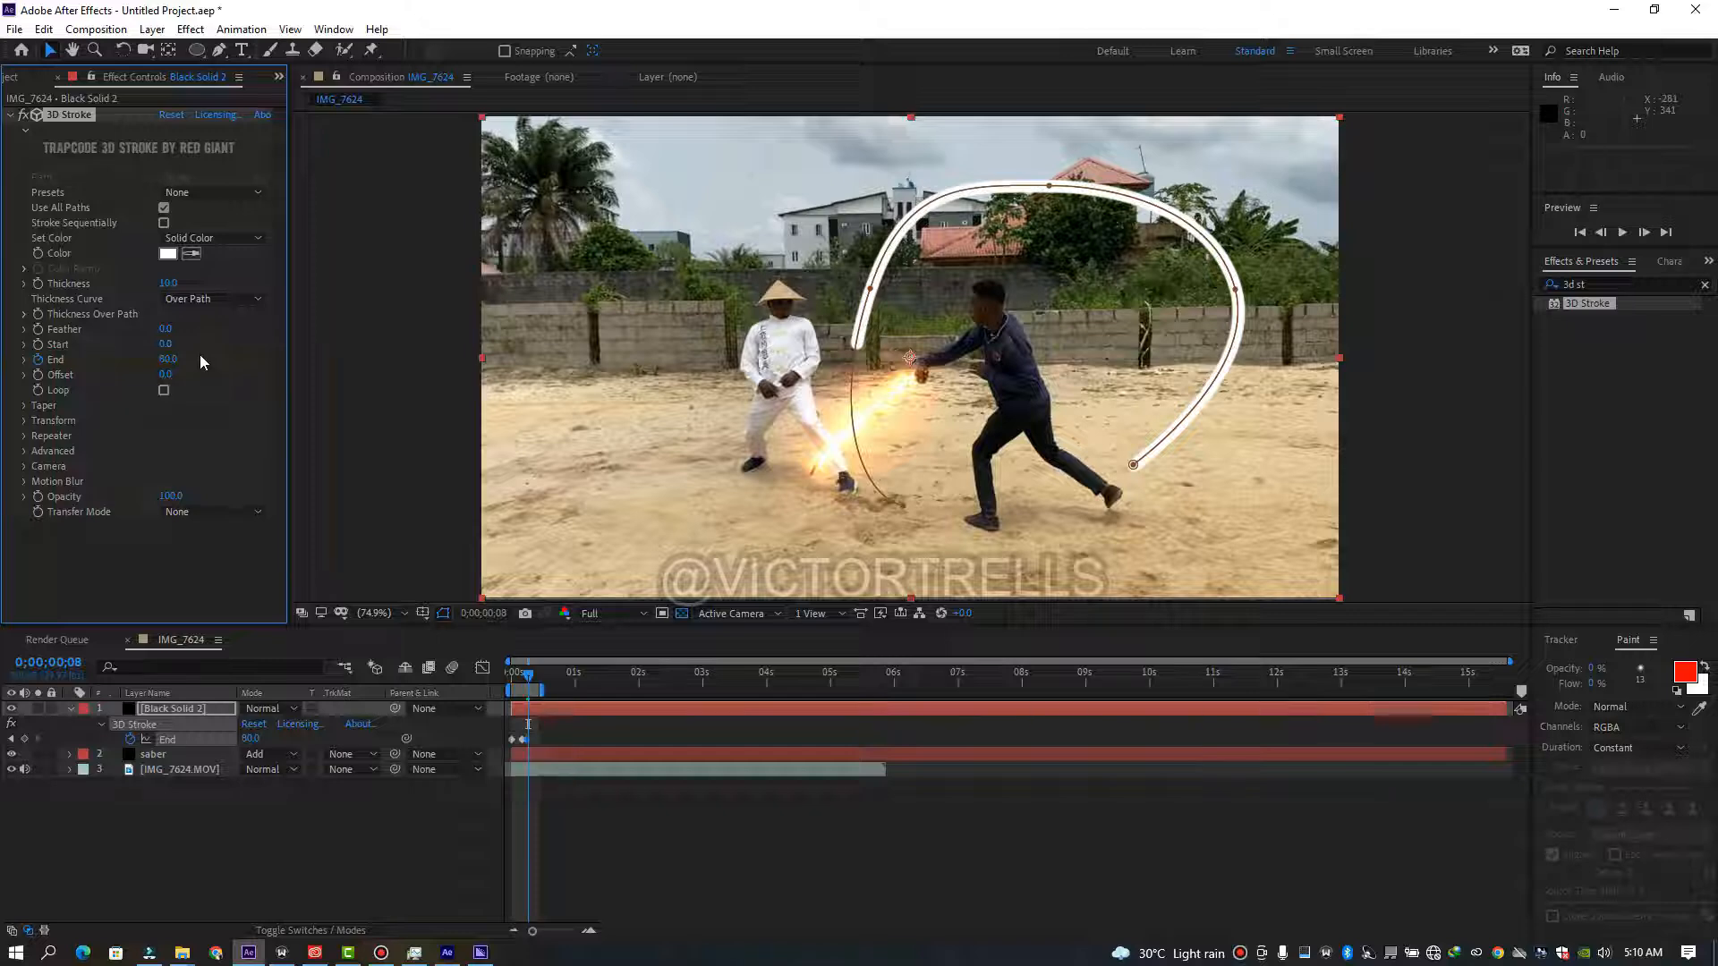
drag(173, 358, 177, 358)
key(Page_Down)
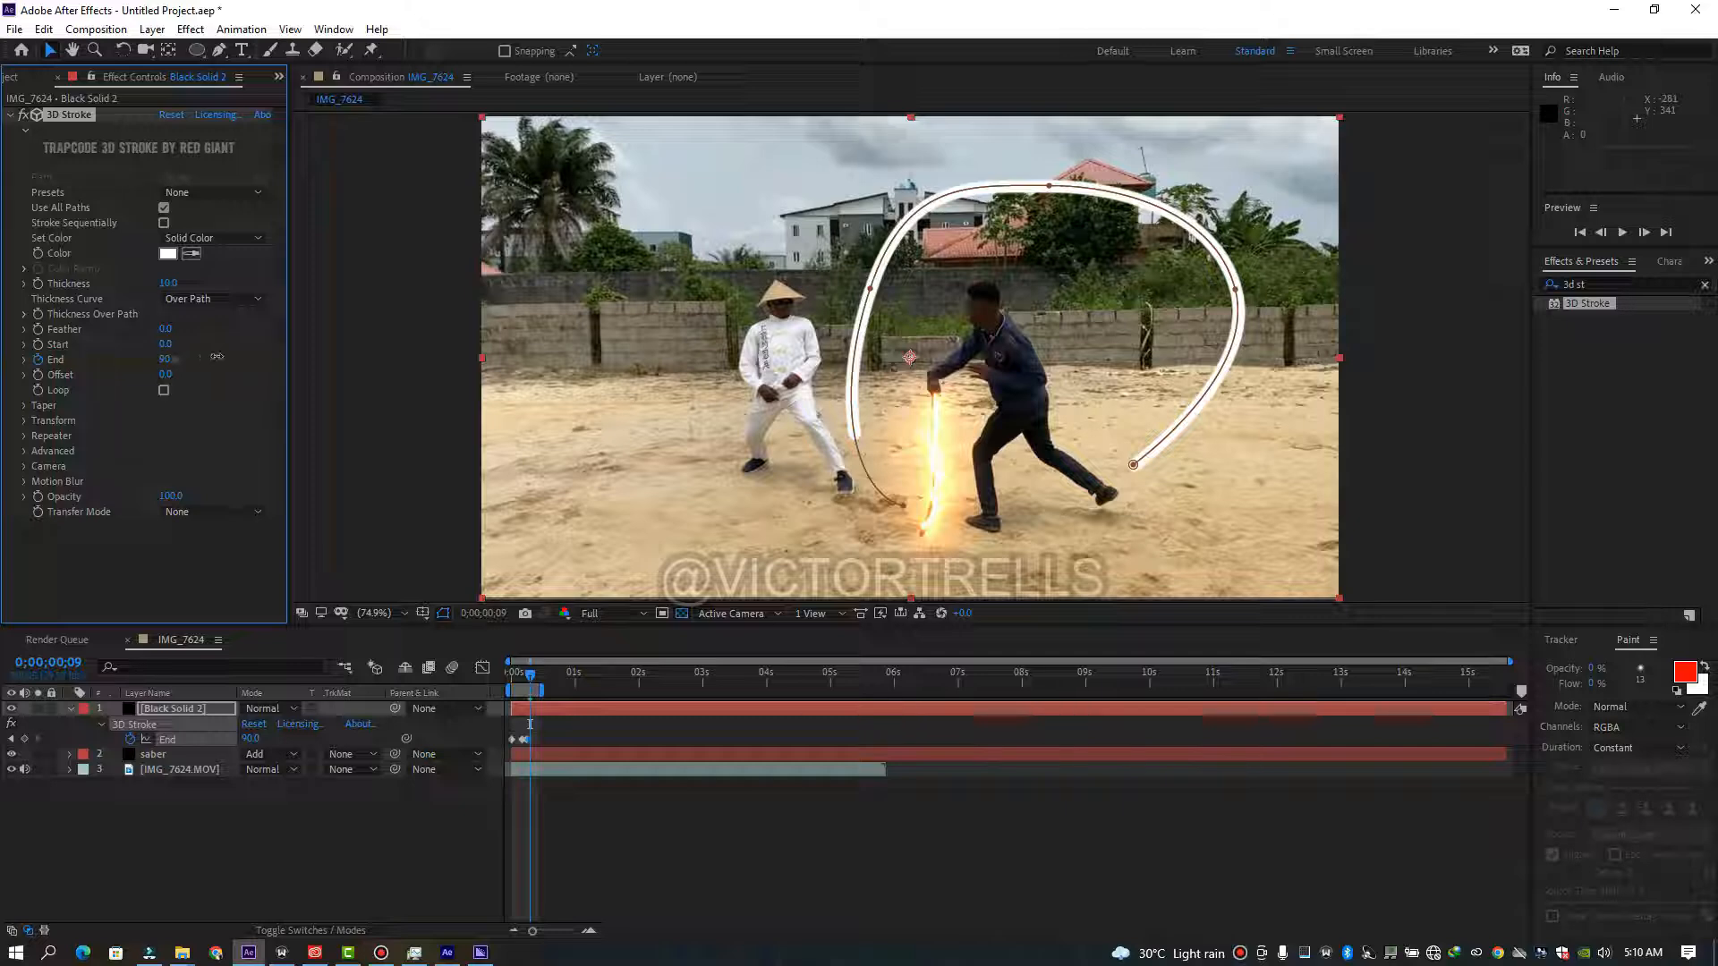
drag(217, 356, 279, 359)
key(space)
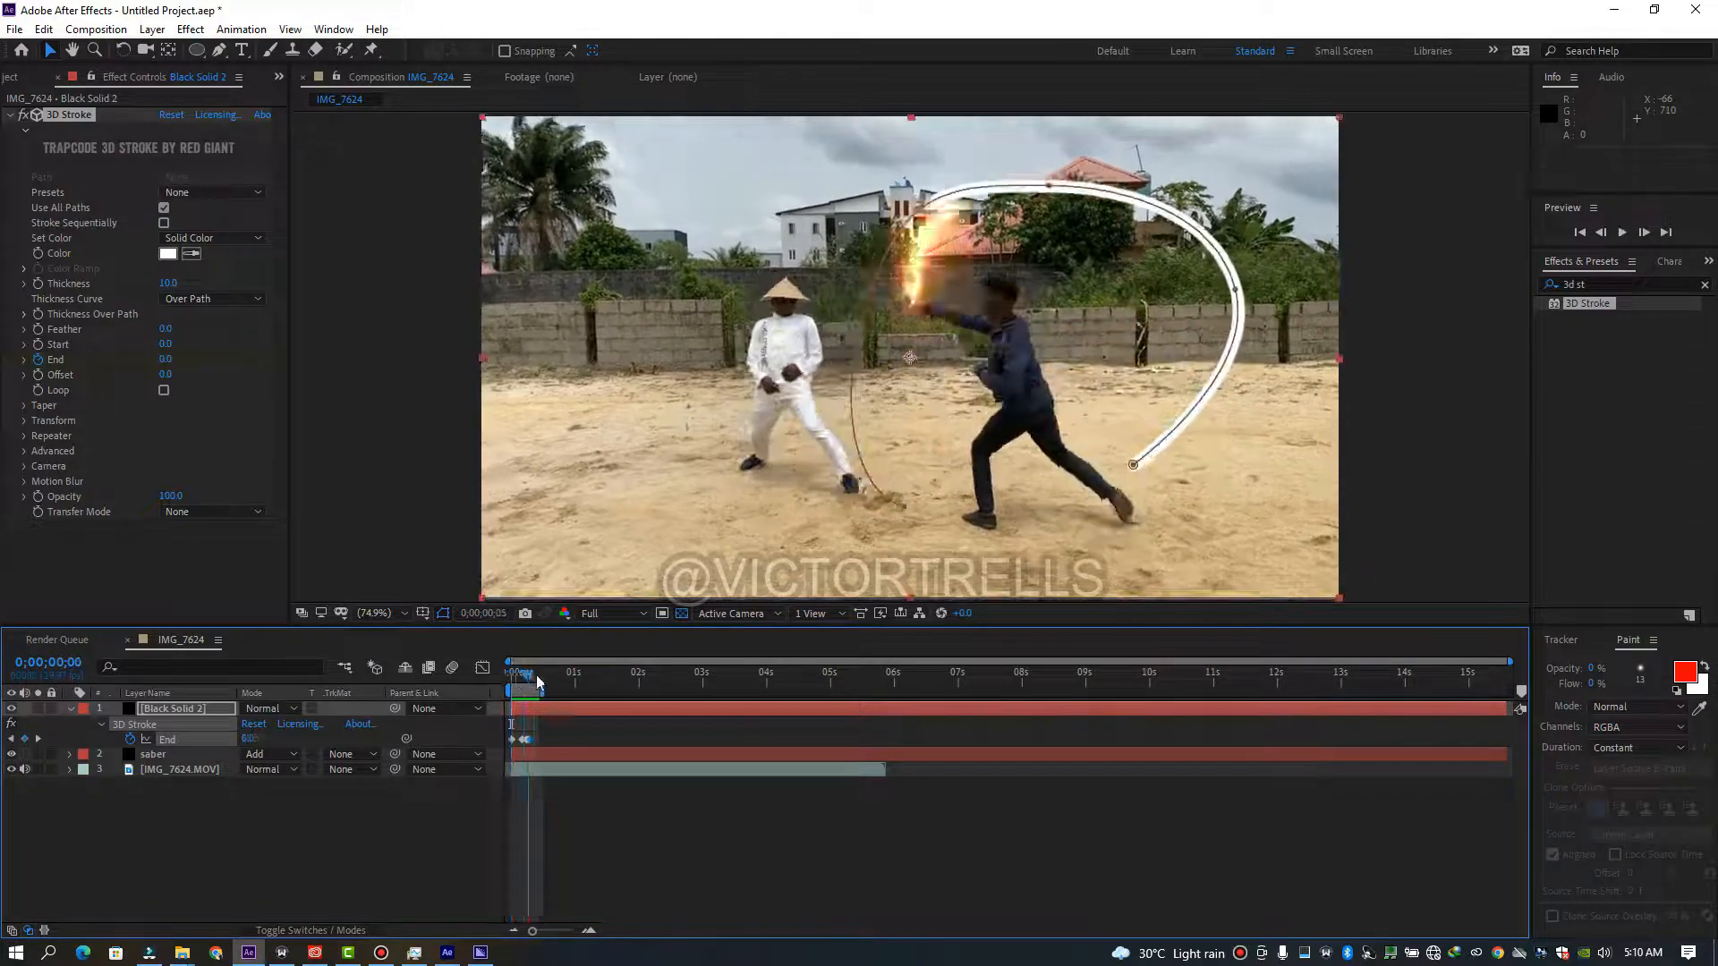
key(space)
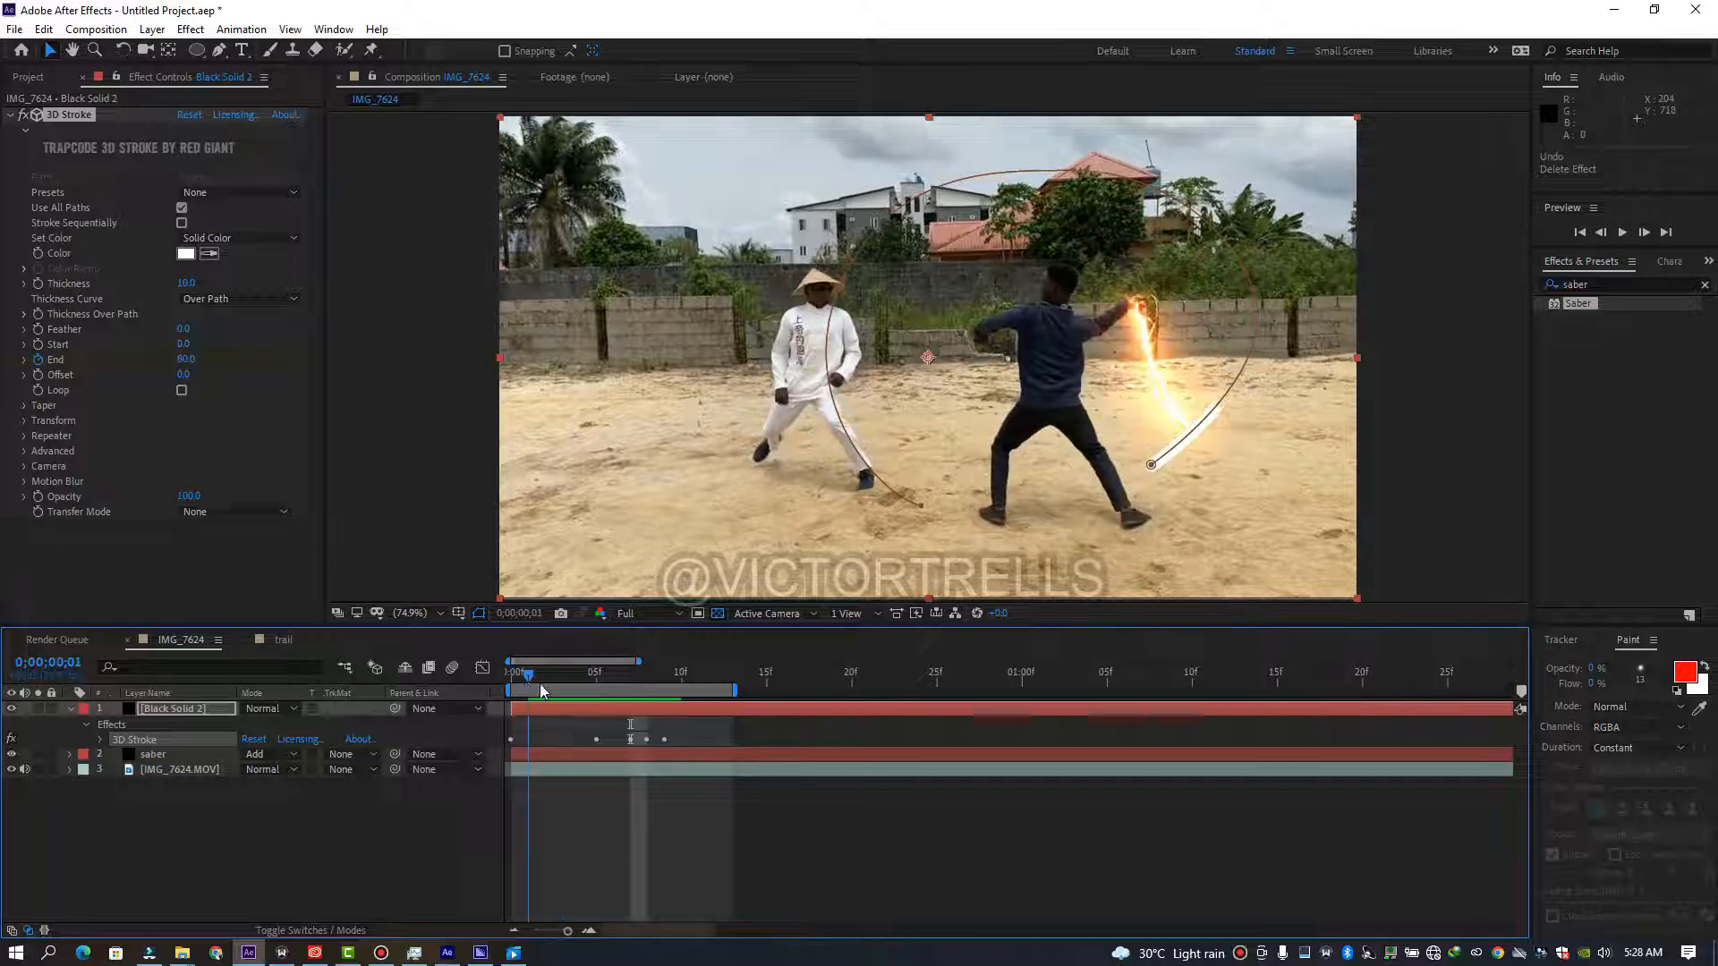
drag(634, 707, 644, 707)
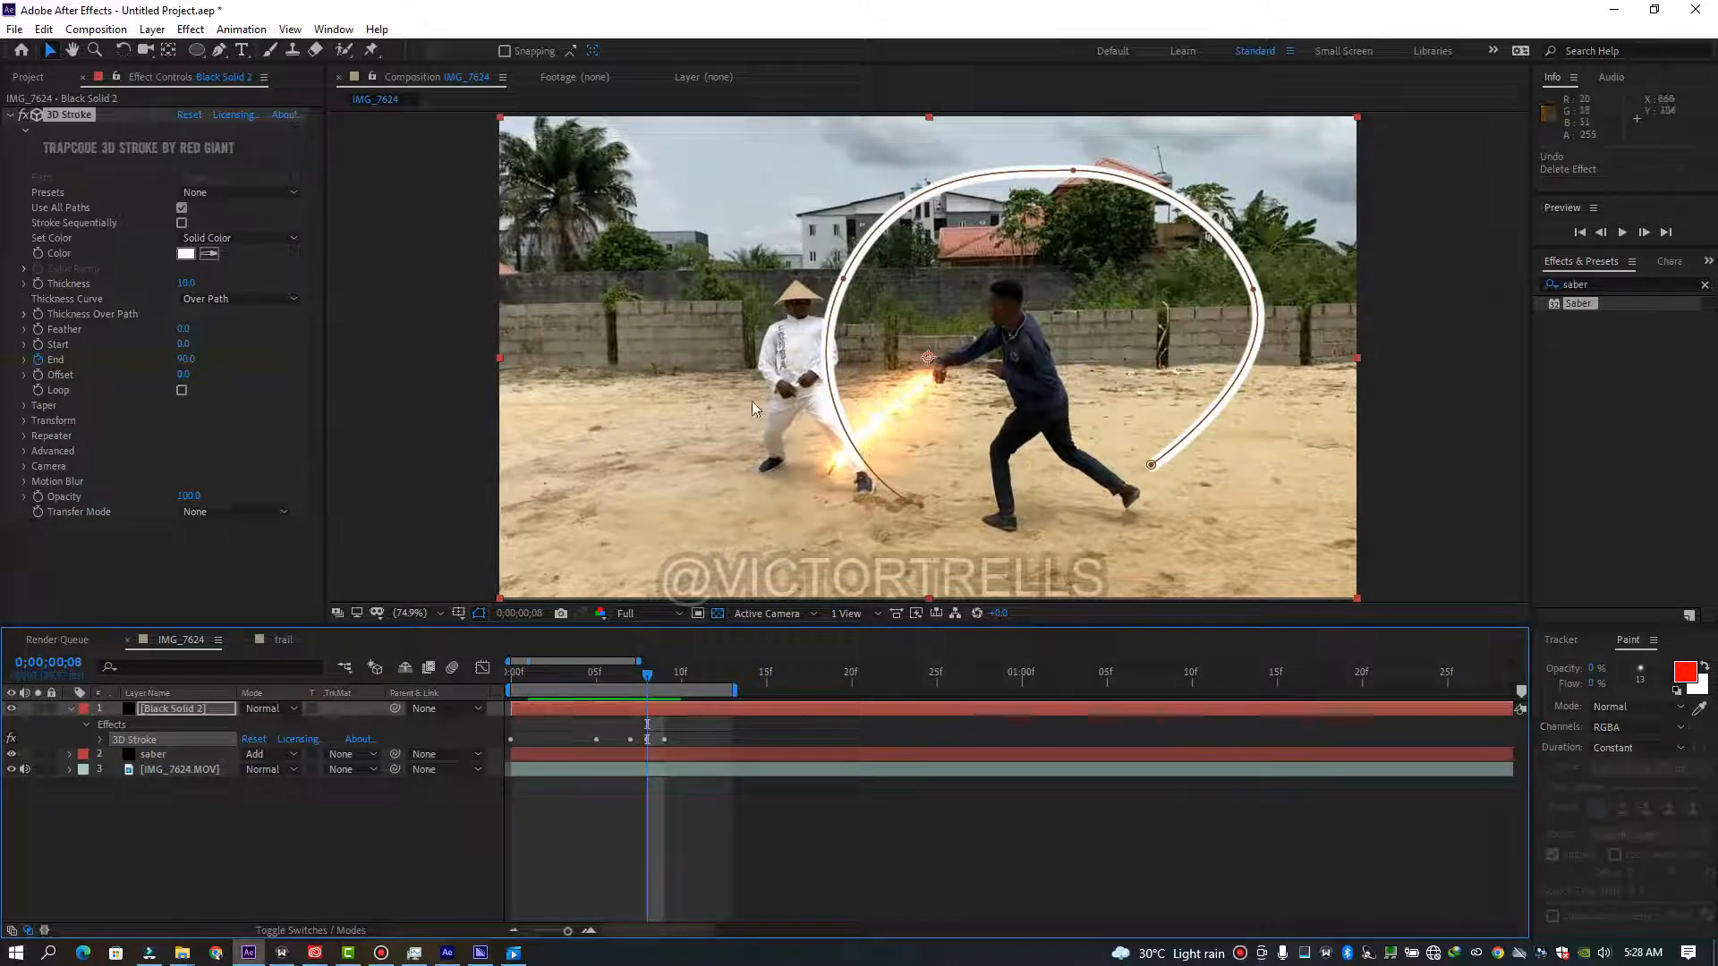
Keyframe the 3D Stroke's Start at 0 on frame 4 and at 46 on frame 8 so the tail catches up.
mouse_move(646, 683)
mouse_down()
mouse_move(565, 687)
mouse_move(682, 706)
mouse_move(580, 706)
mouse_up()
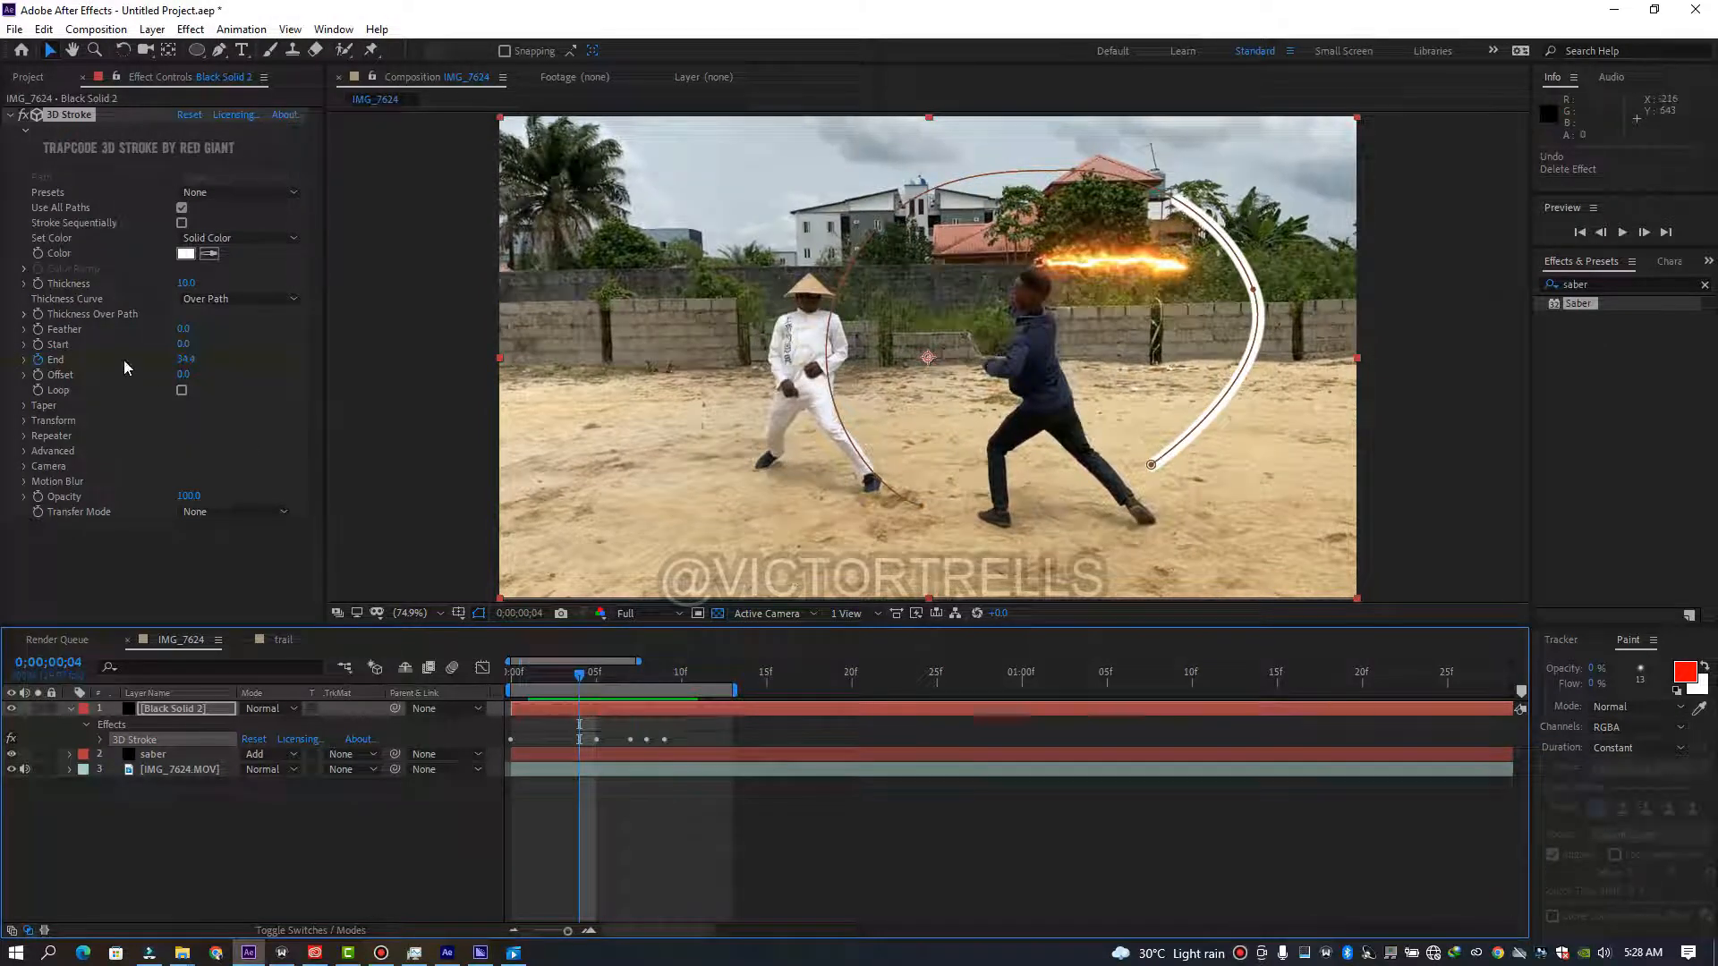
click(40, 350)
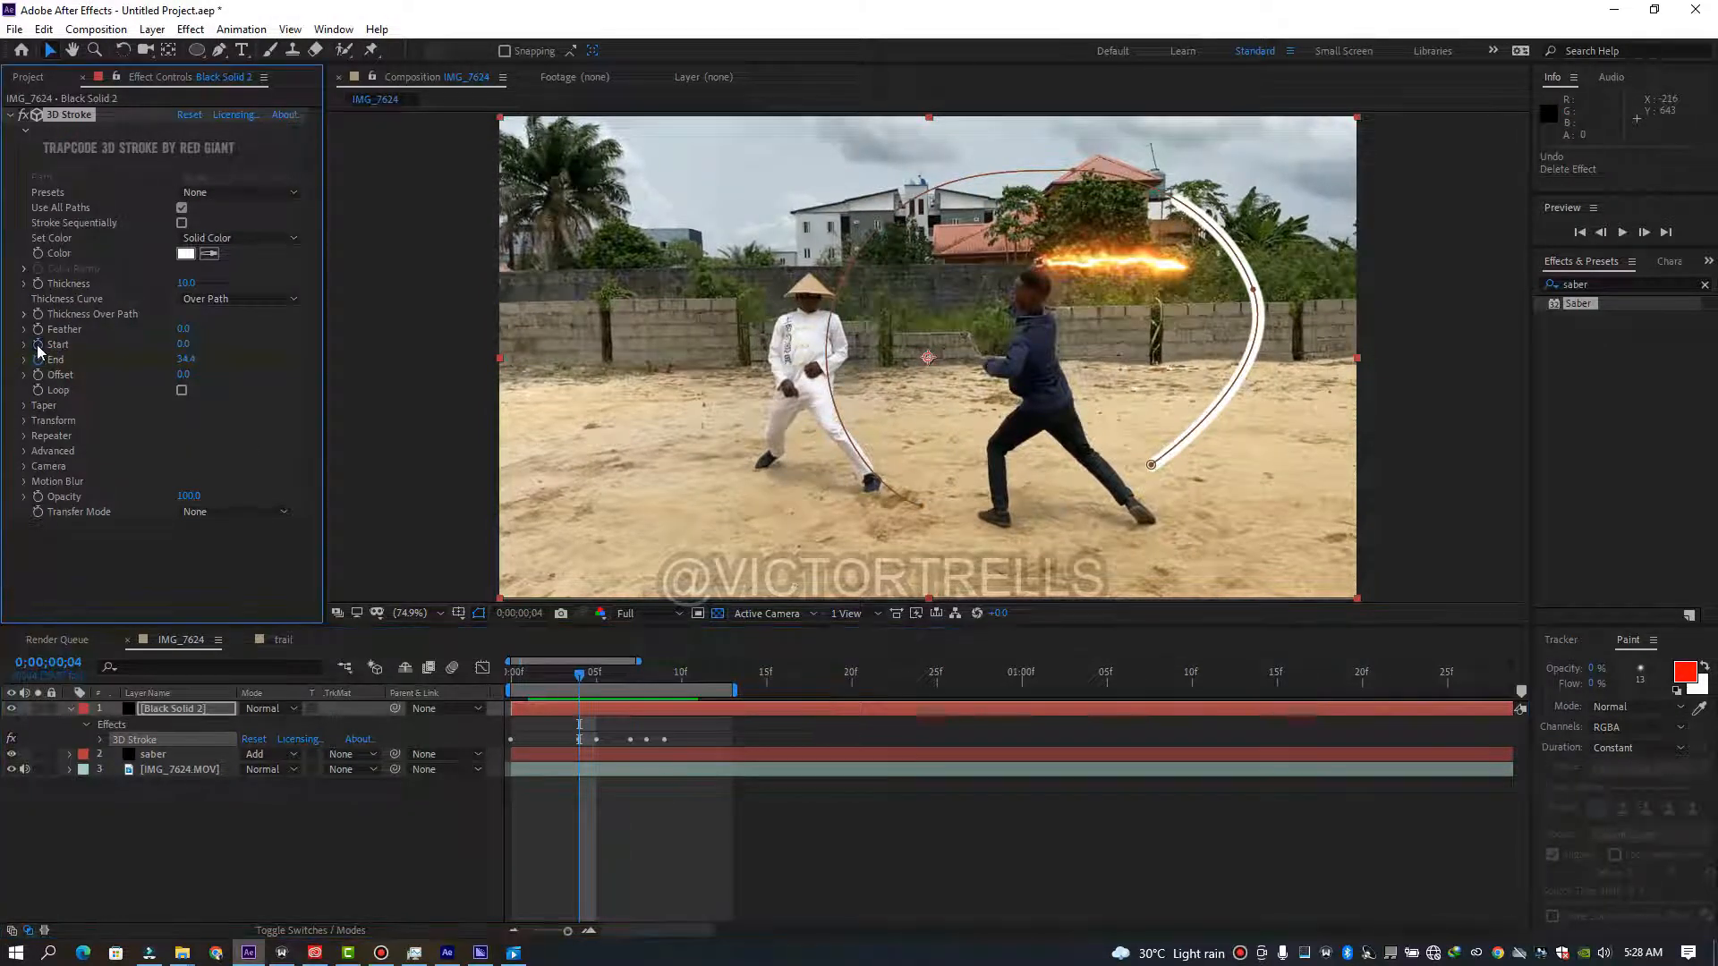
click(38, 346)
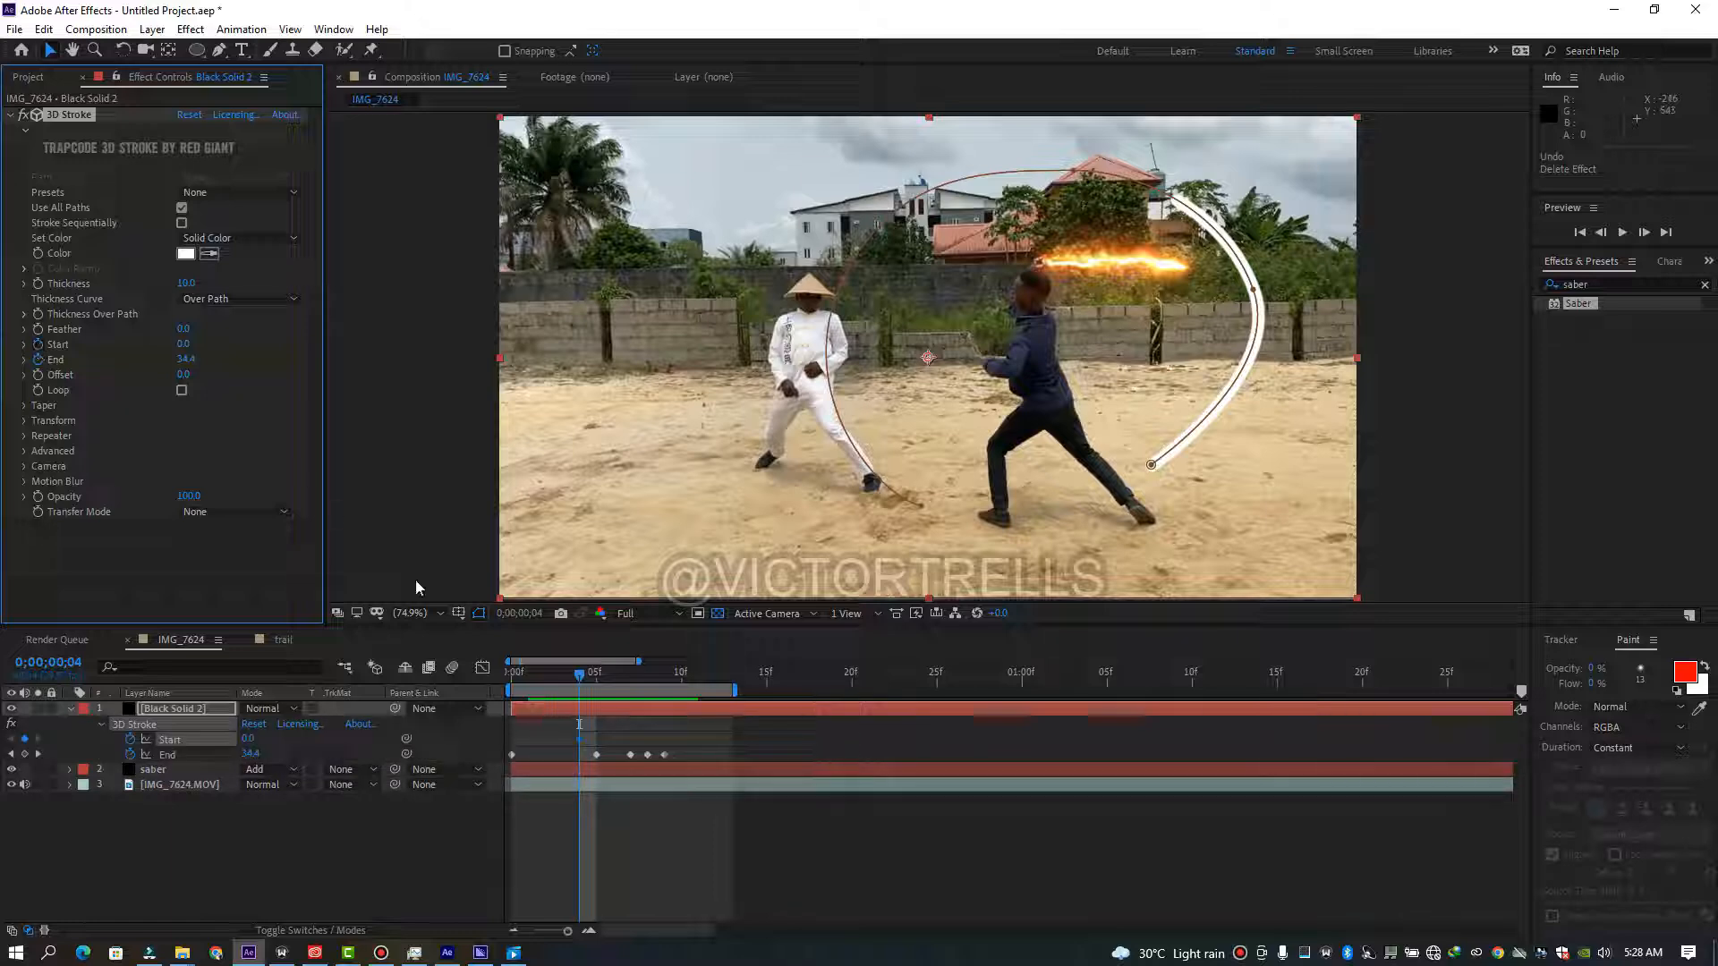
drag(580, 673, 648, 699)
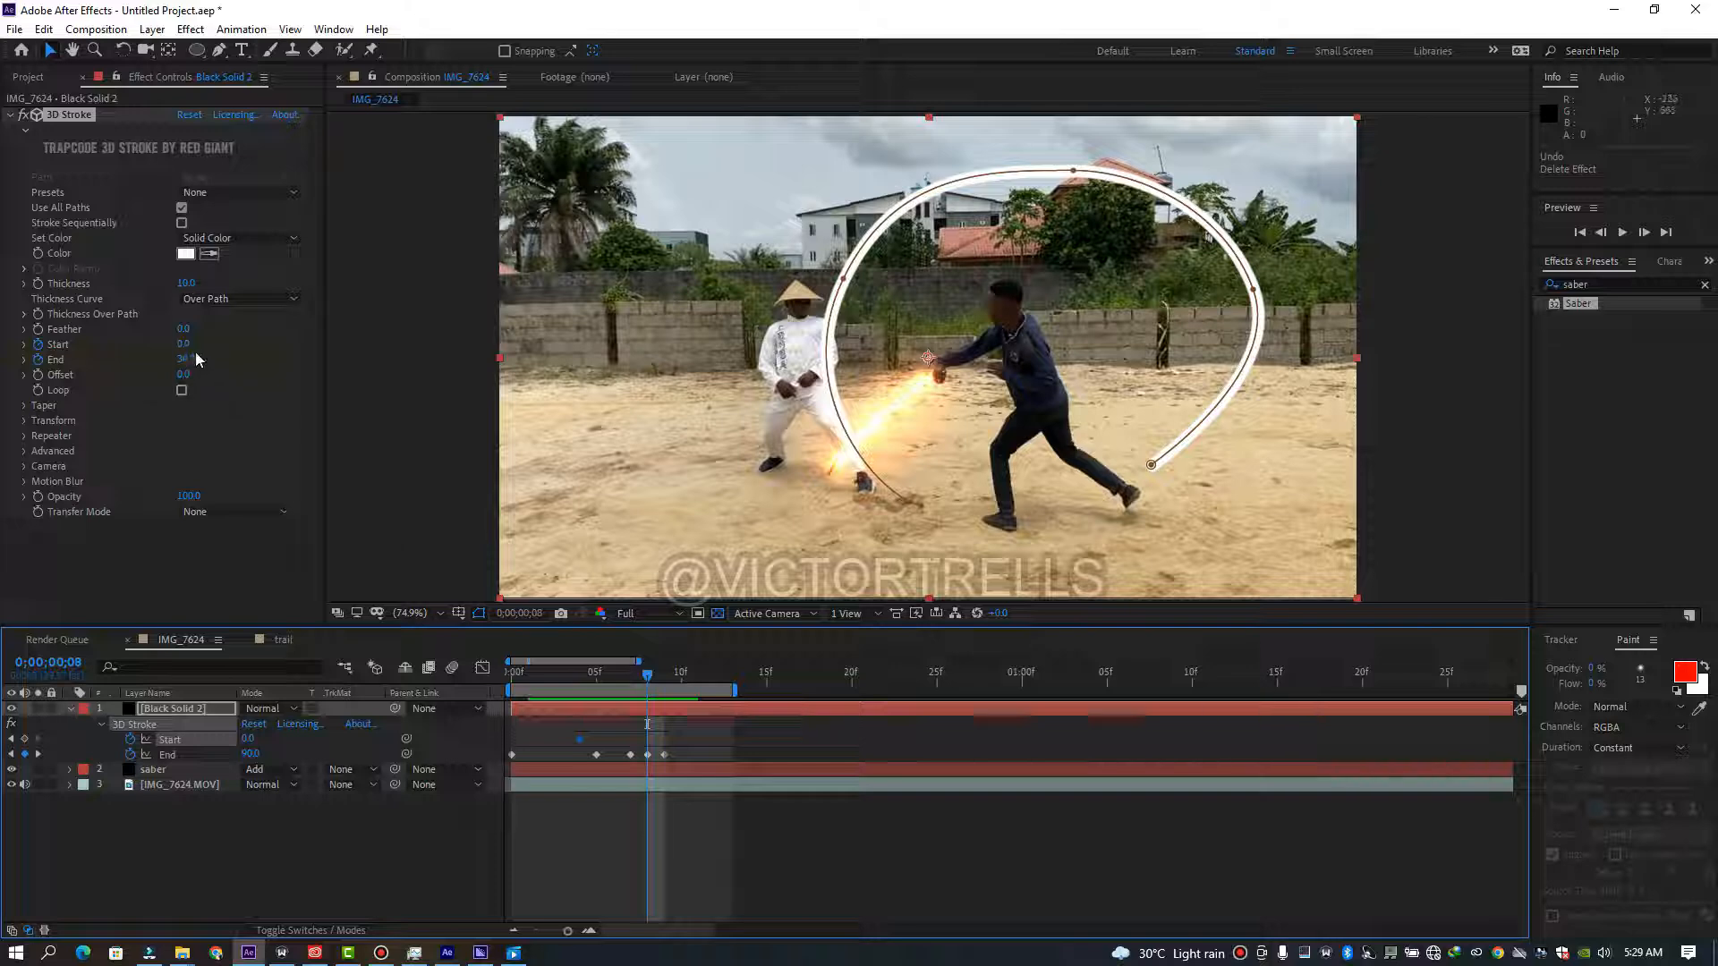
drag(184, 345, 233, 351)
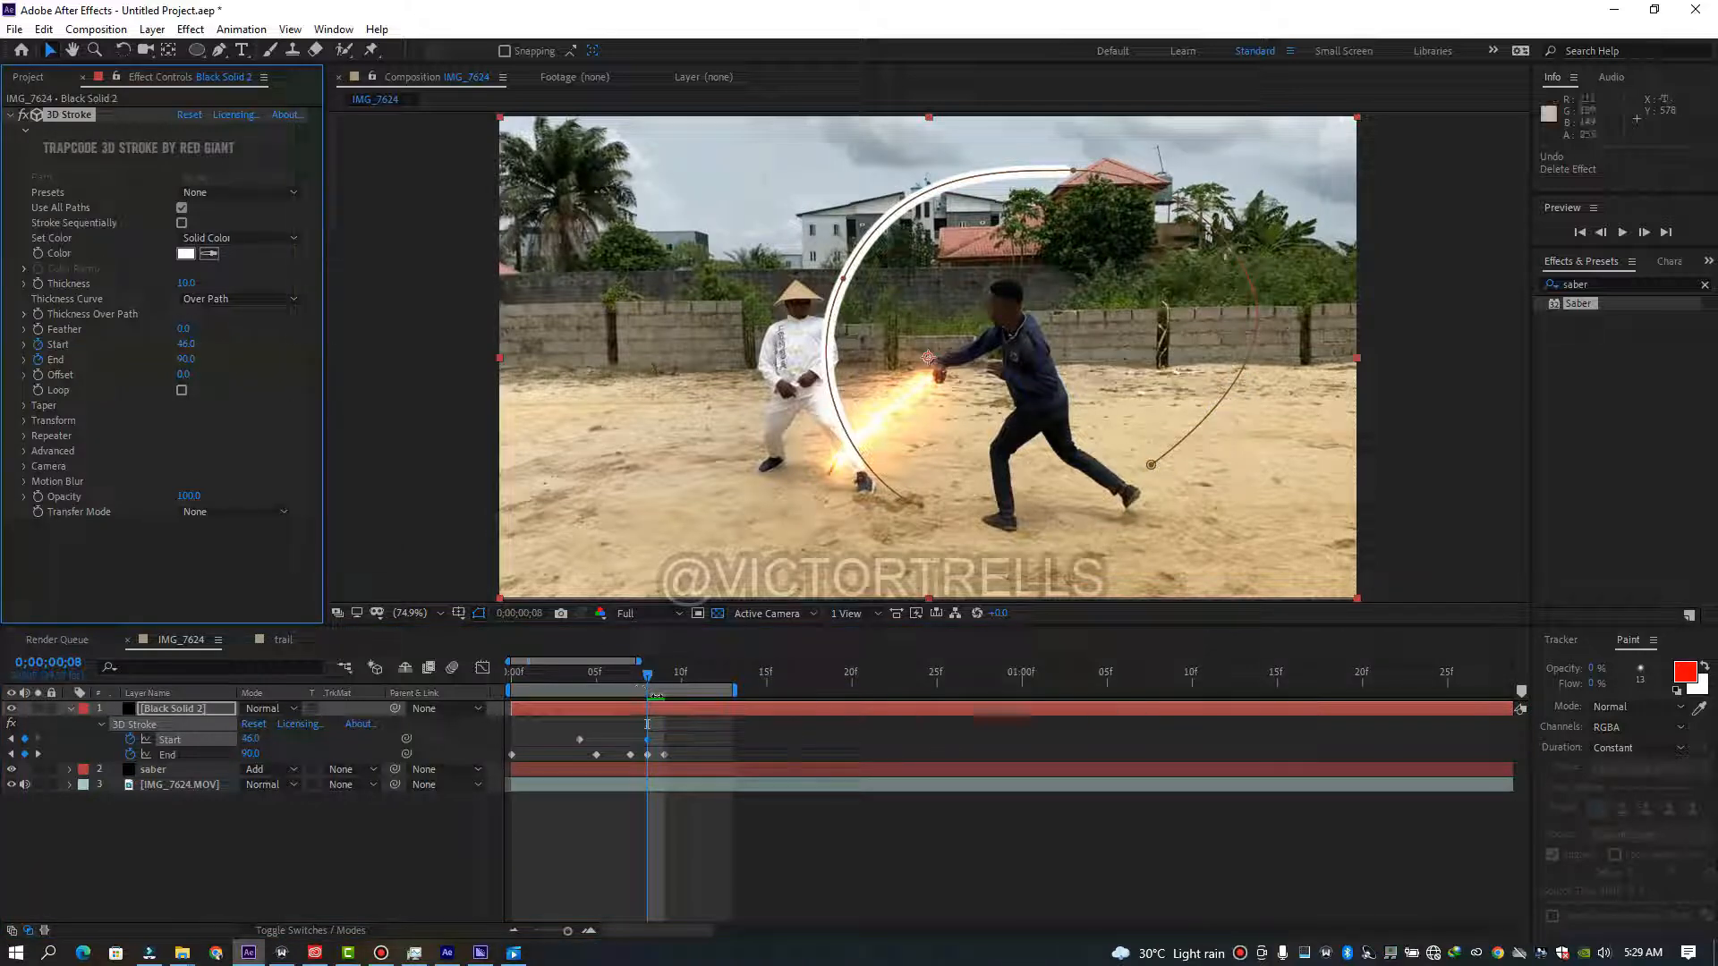
Keyframe the stroke's Start at 100 on frame 13 and preview the trail's disappearance from the first frame.
drag(646, 676, 728, 699)
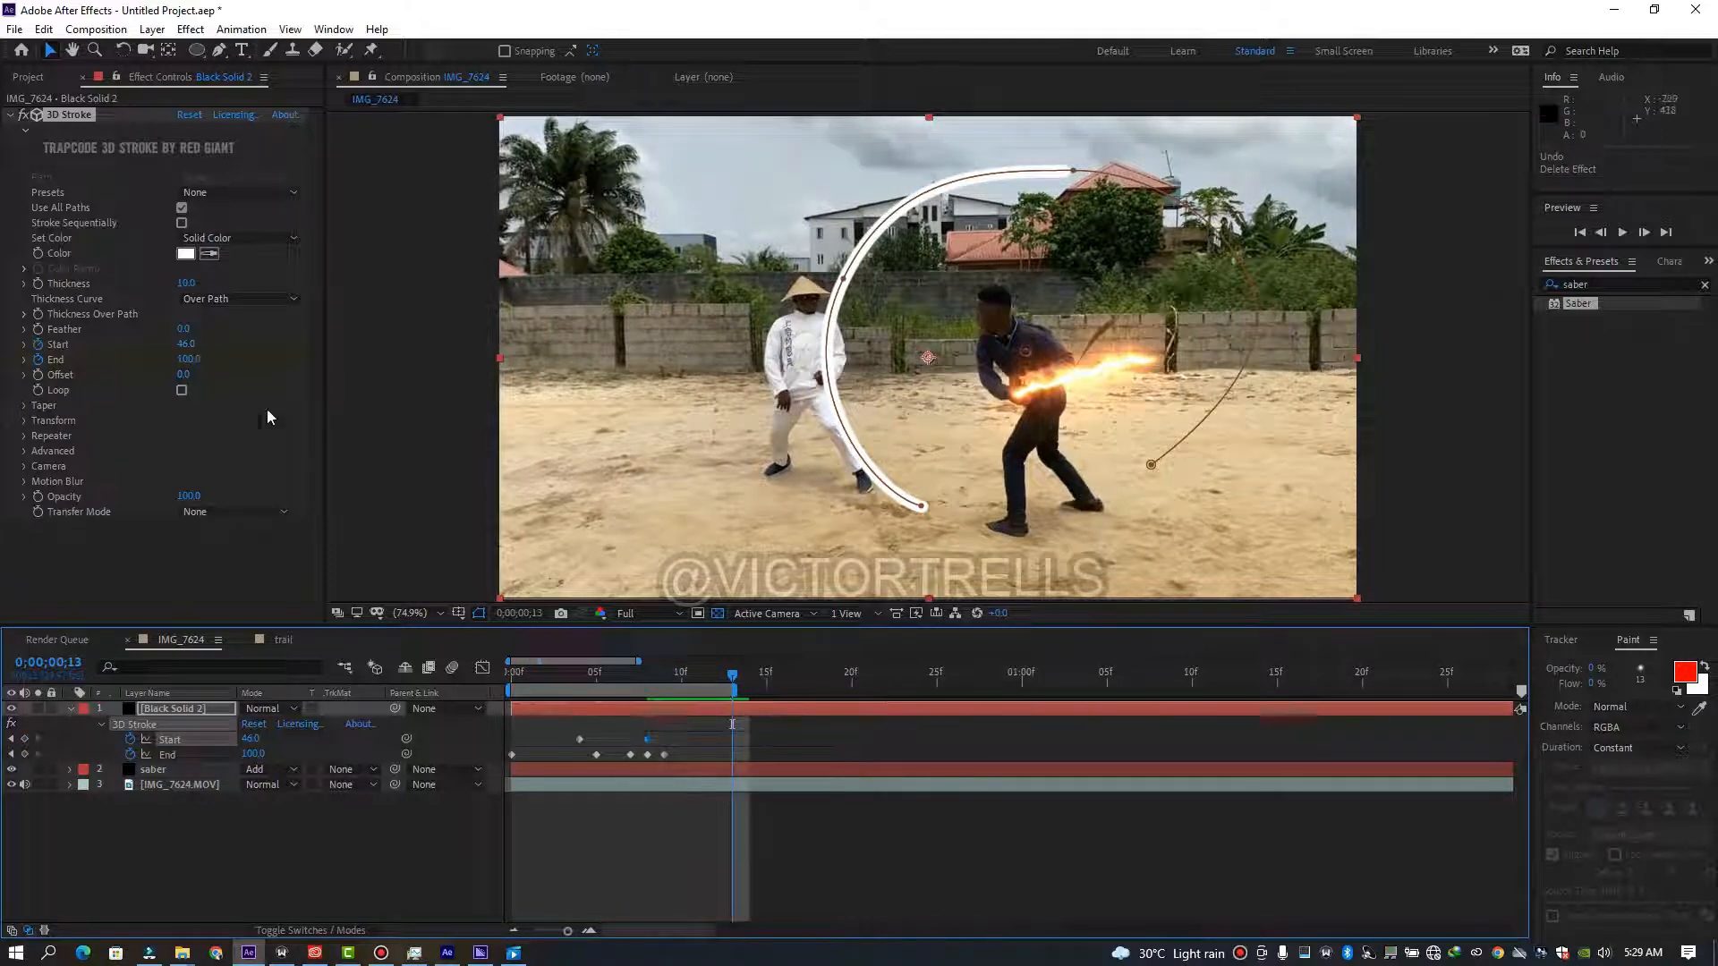
drag(187, 344, 304, 359)
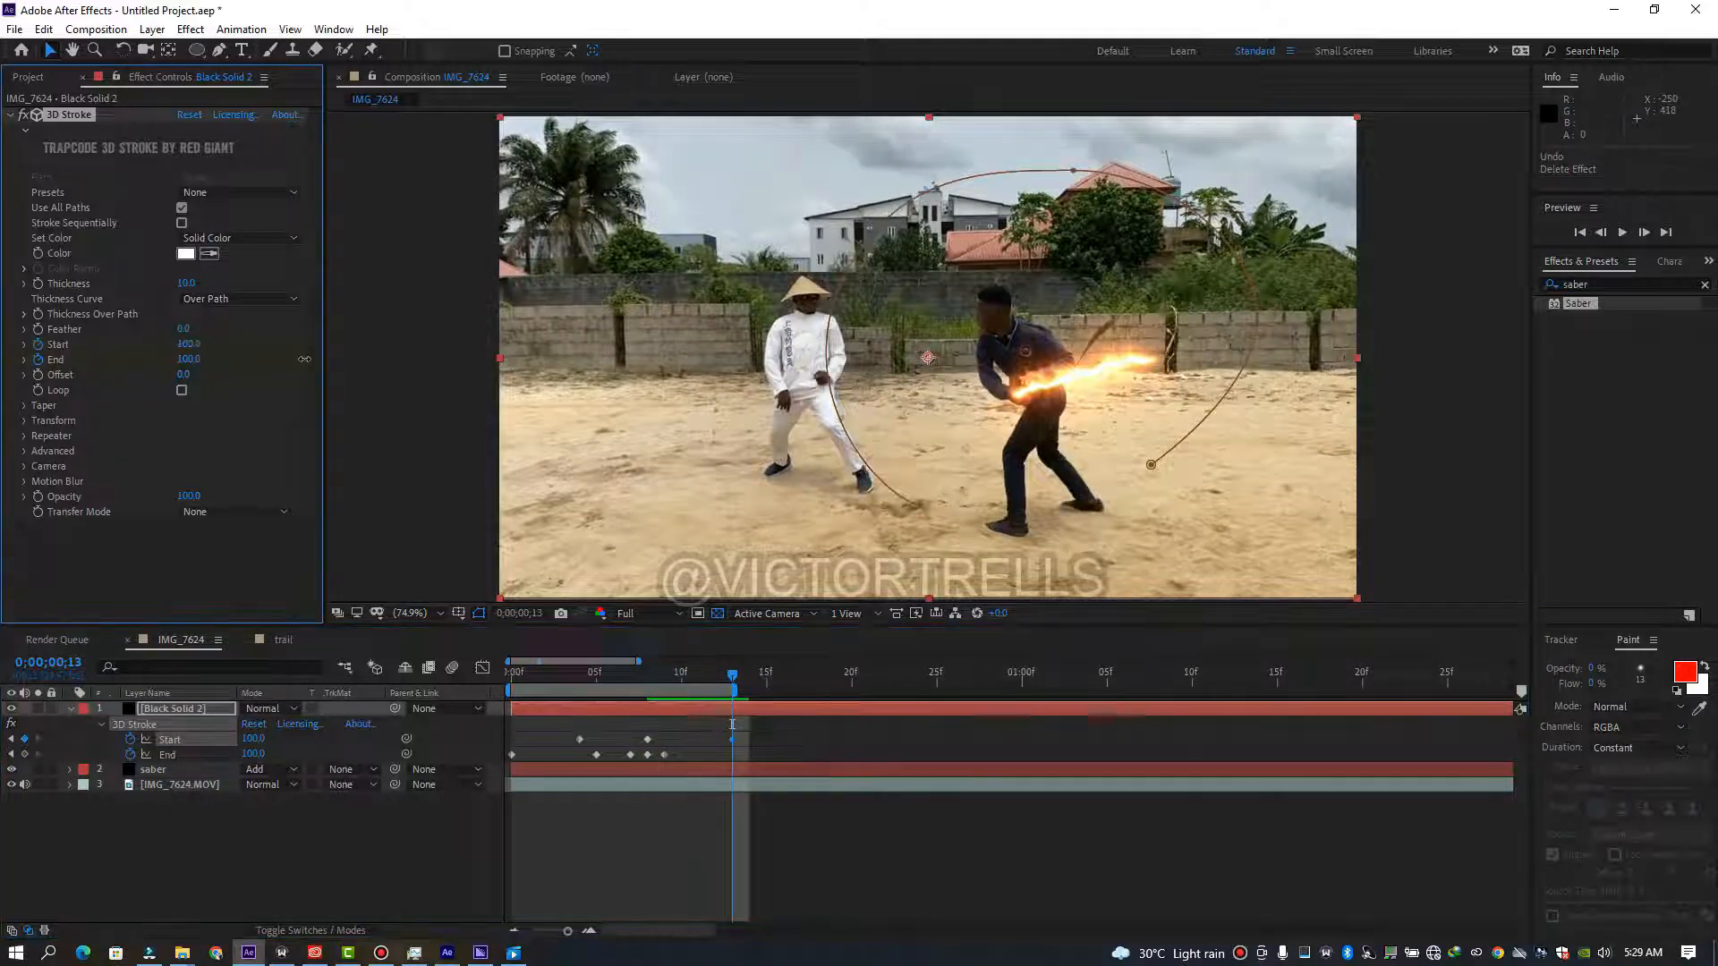
click(526, 689)
drag(527, 677, 412, 669)
key(space)
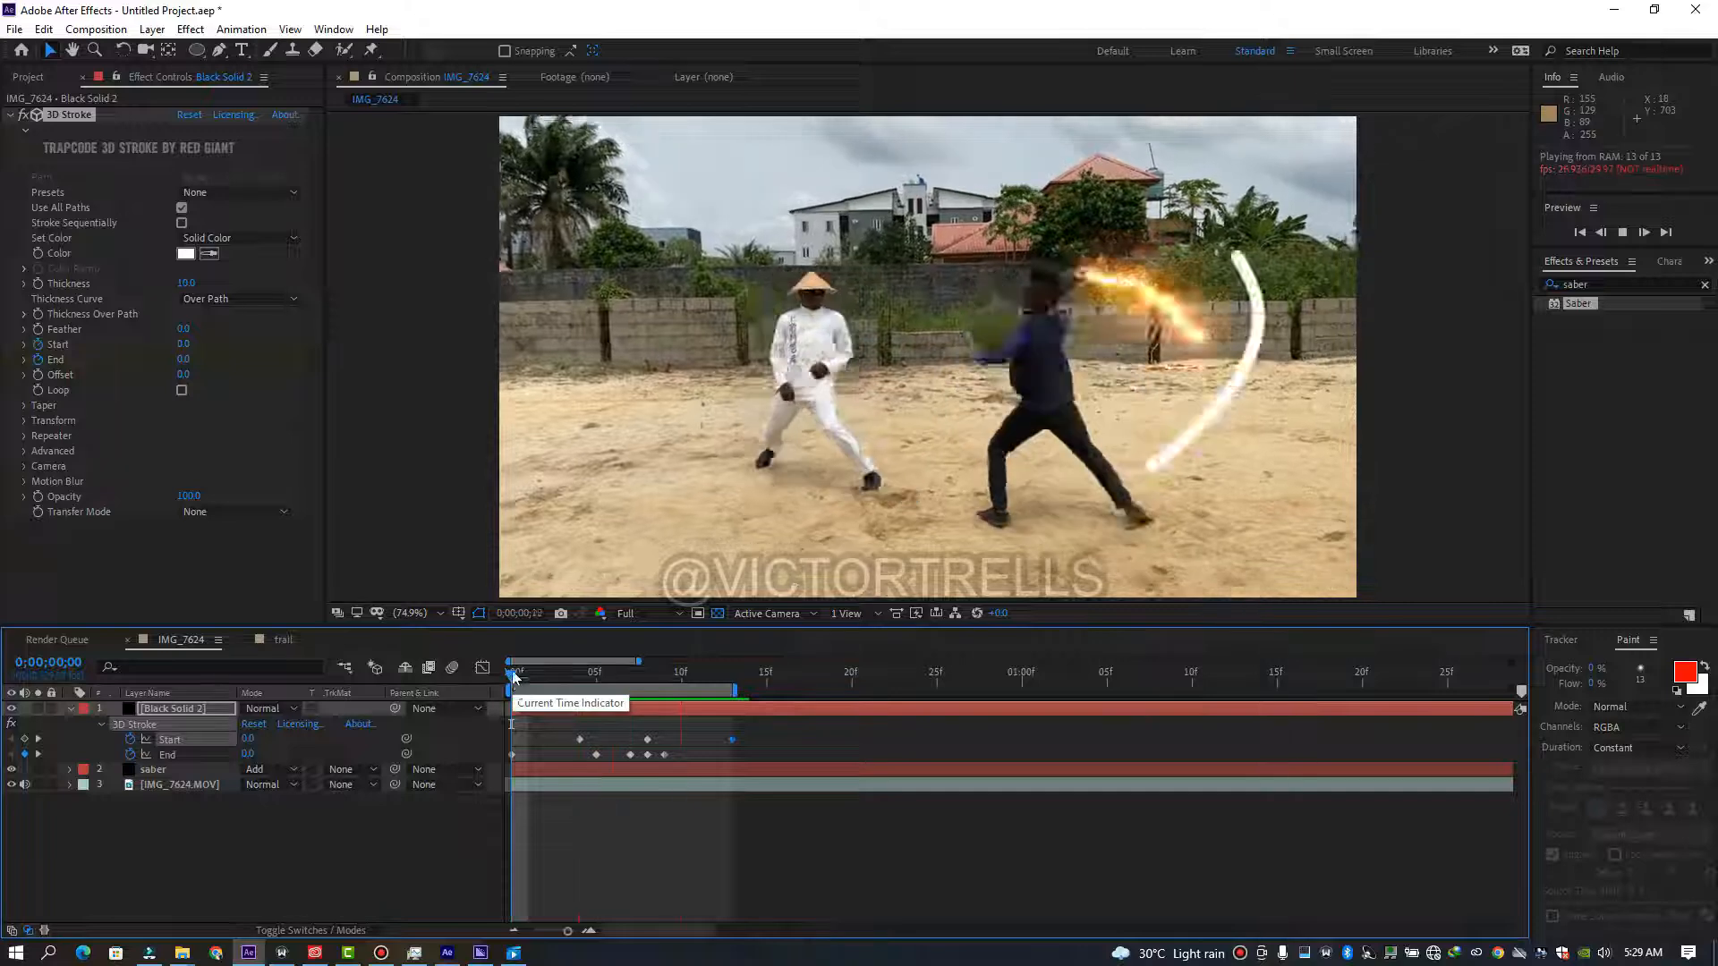
click(604, 692)
drag(604, 693, 526, 696)
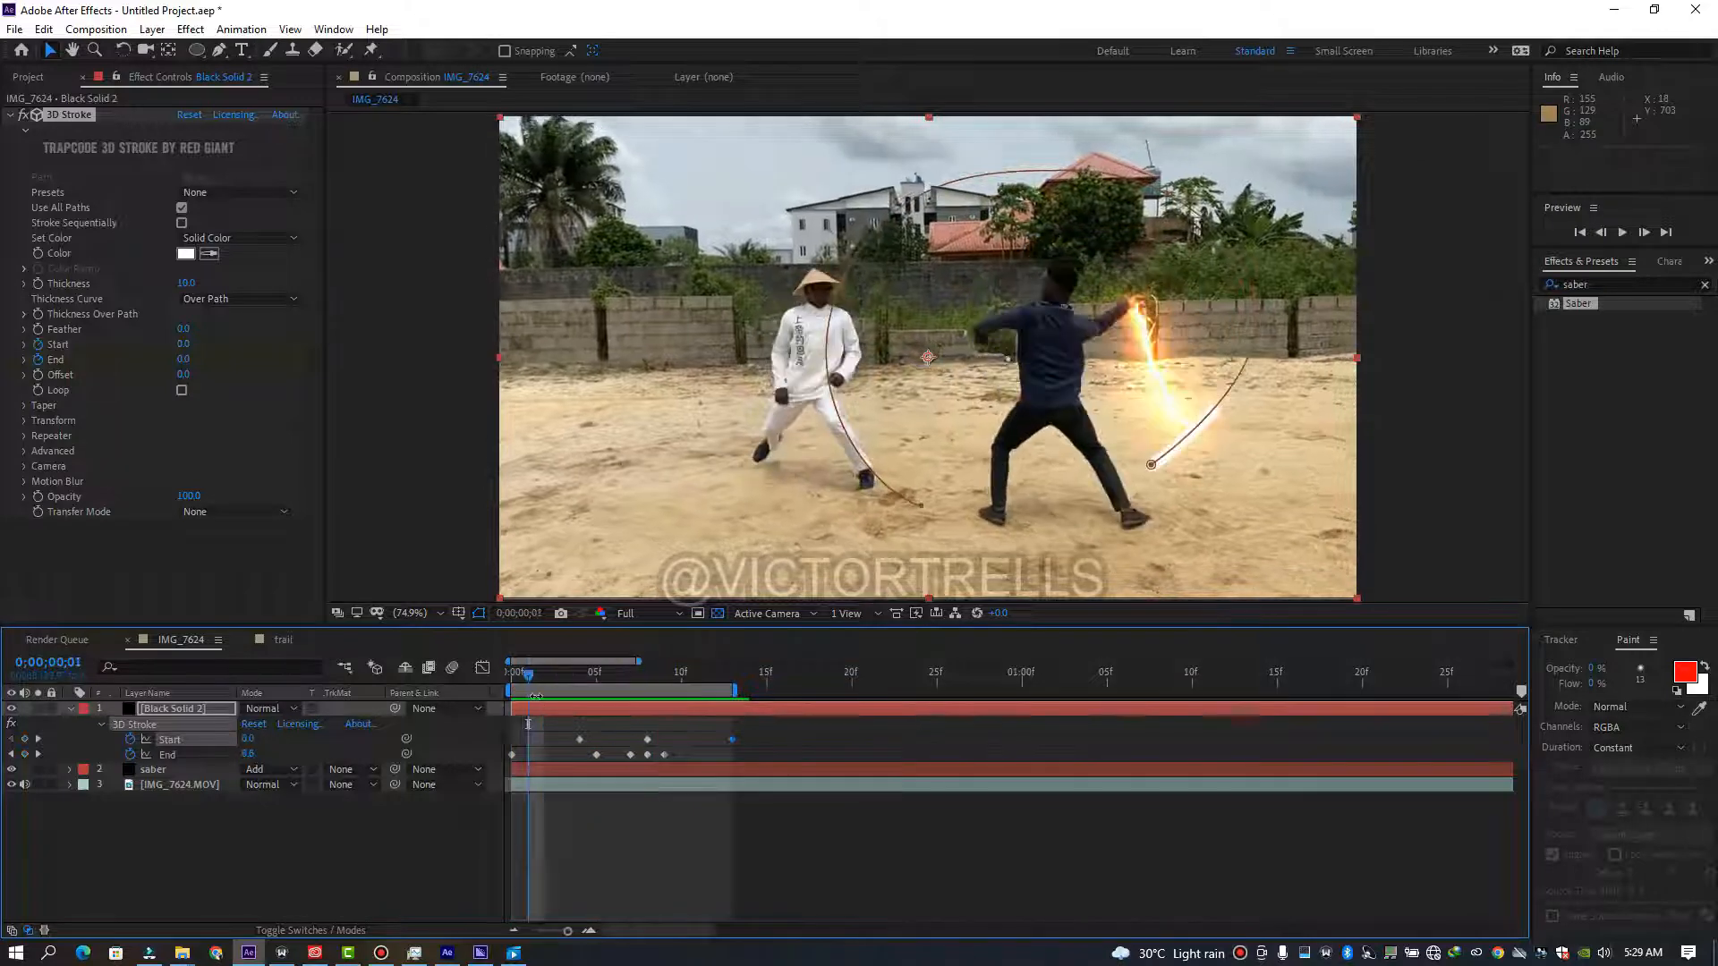
Enable Taper on the 3D Stroke and check the tapered trail at frame 8.
click(25, 407)
click(181, 420)
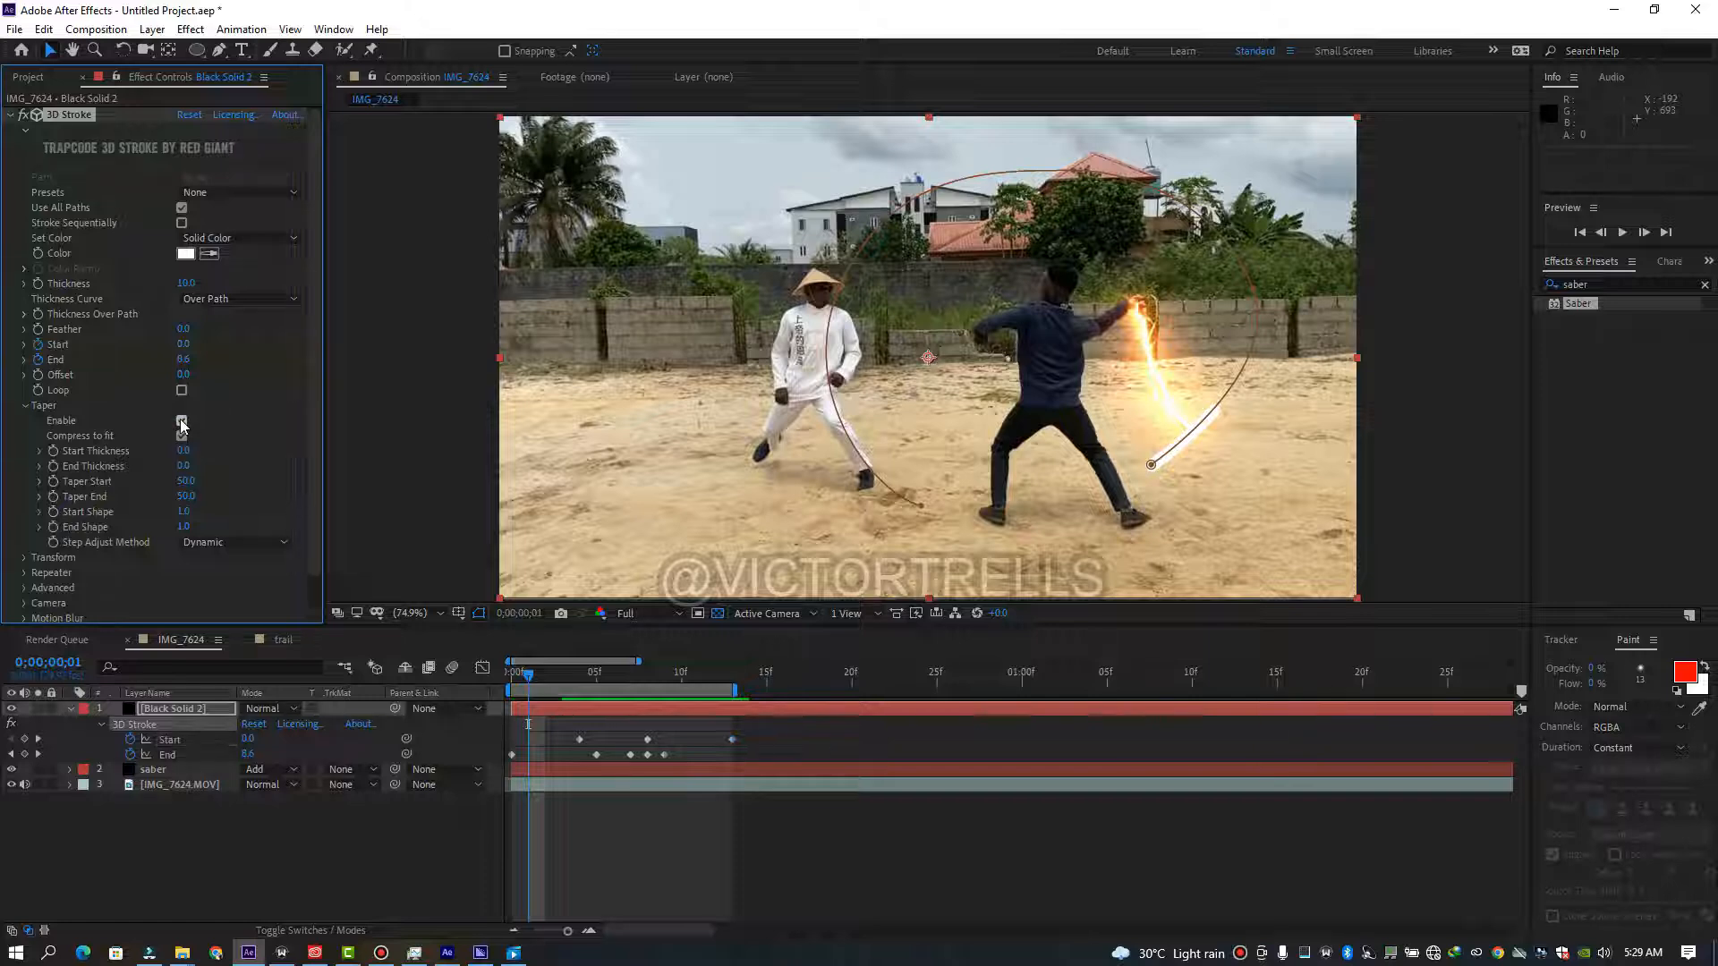
drag(623, 682, 646, 678)
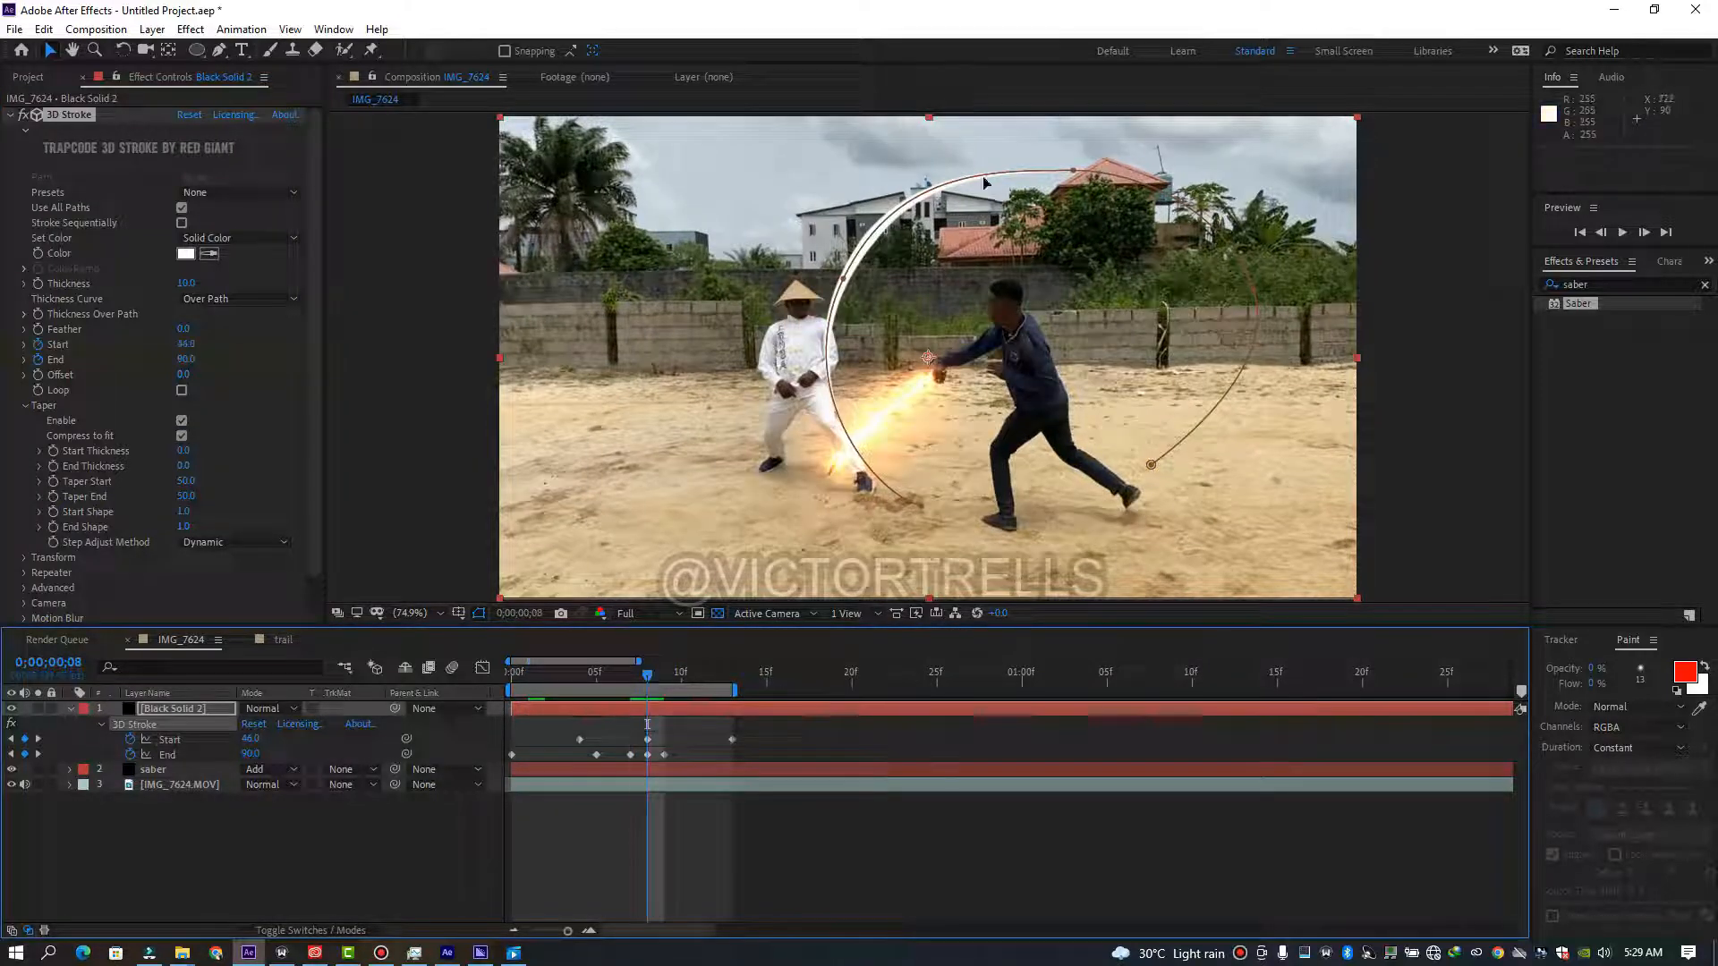
click(25, 407)
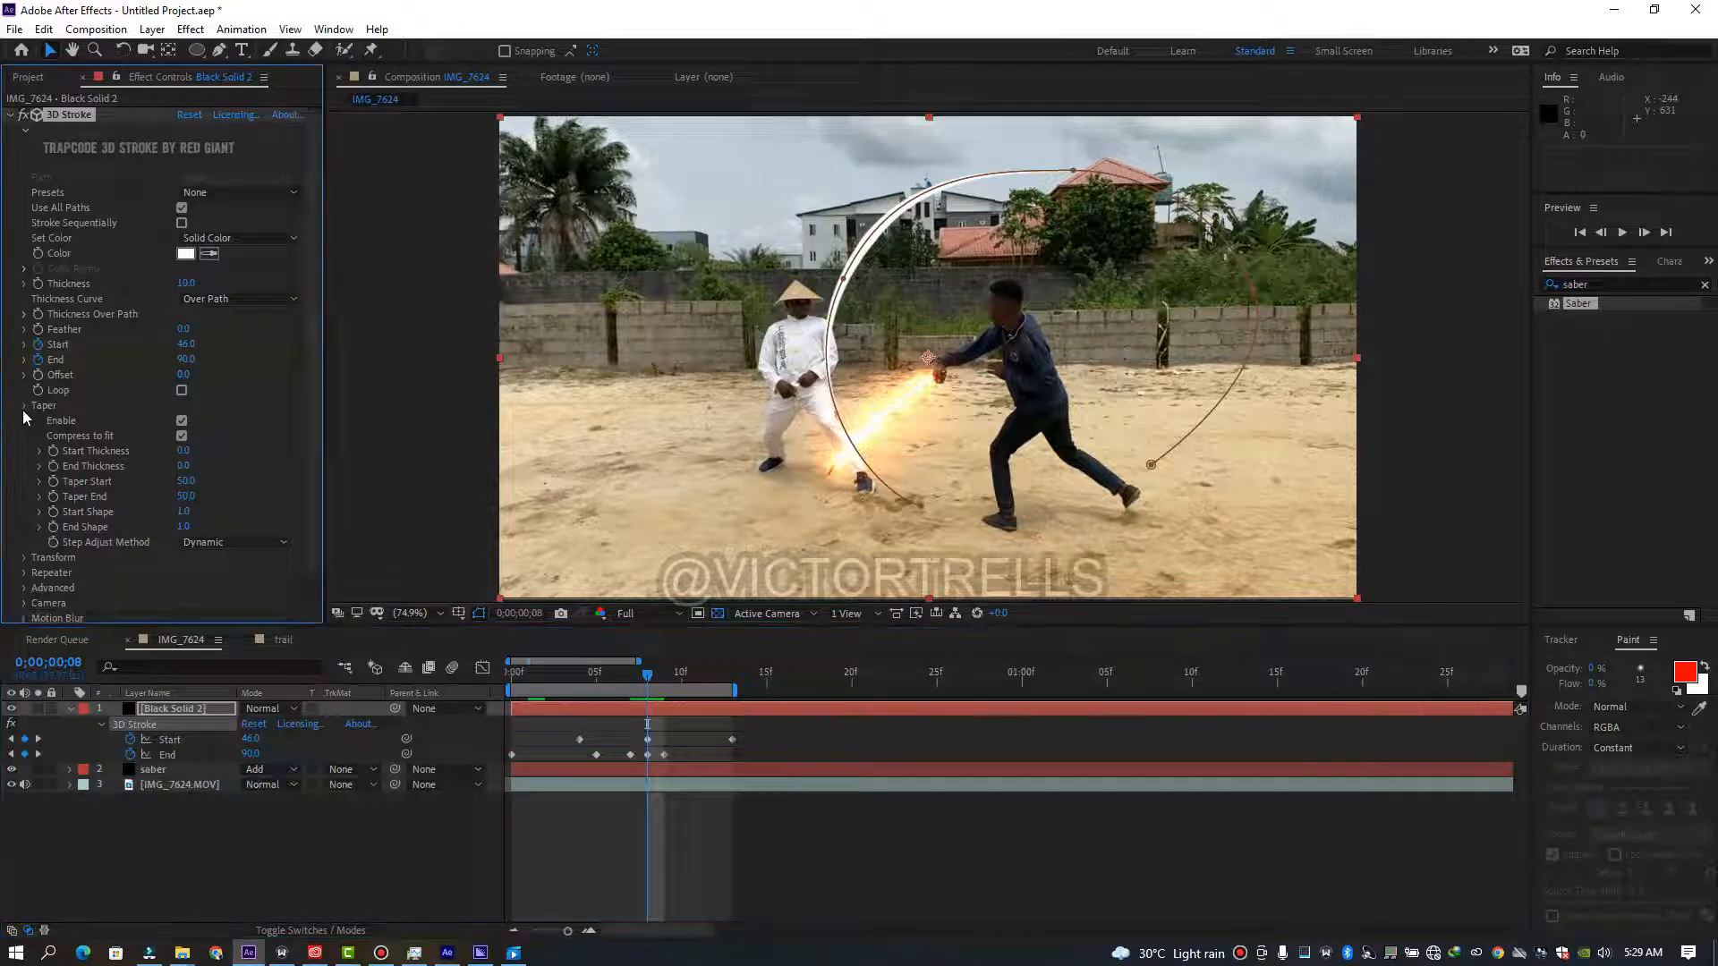
Enable the 3D Stroke's Repeater and preview the multiplied trail from the first frame.
click(25, 436)
scroll(90, 438, down, 1)
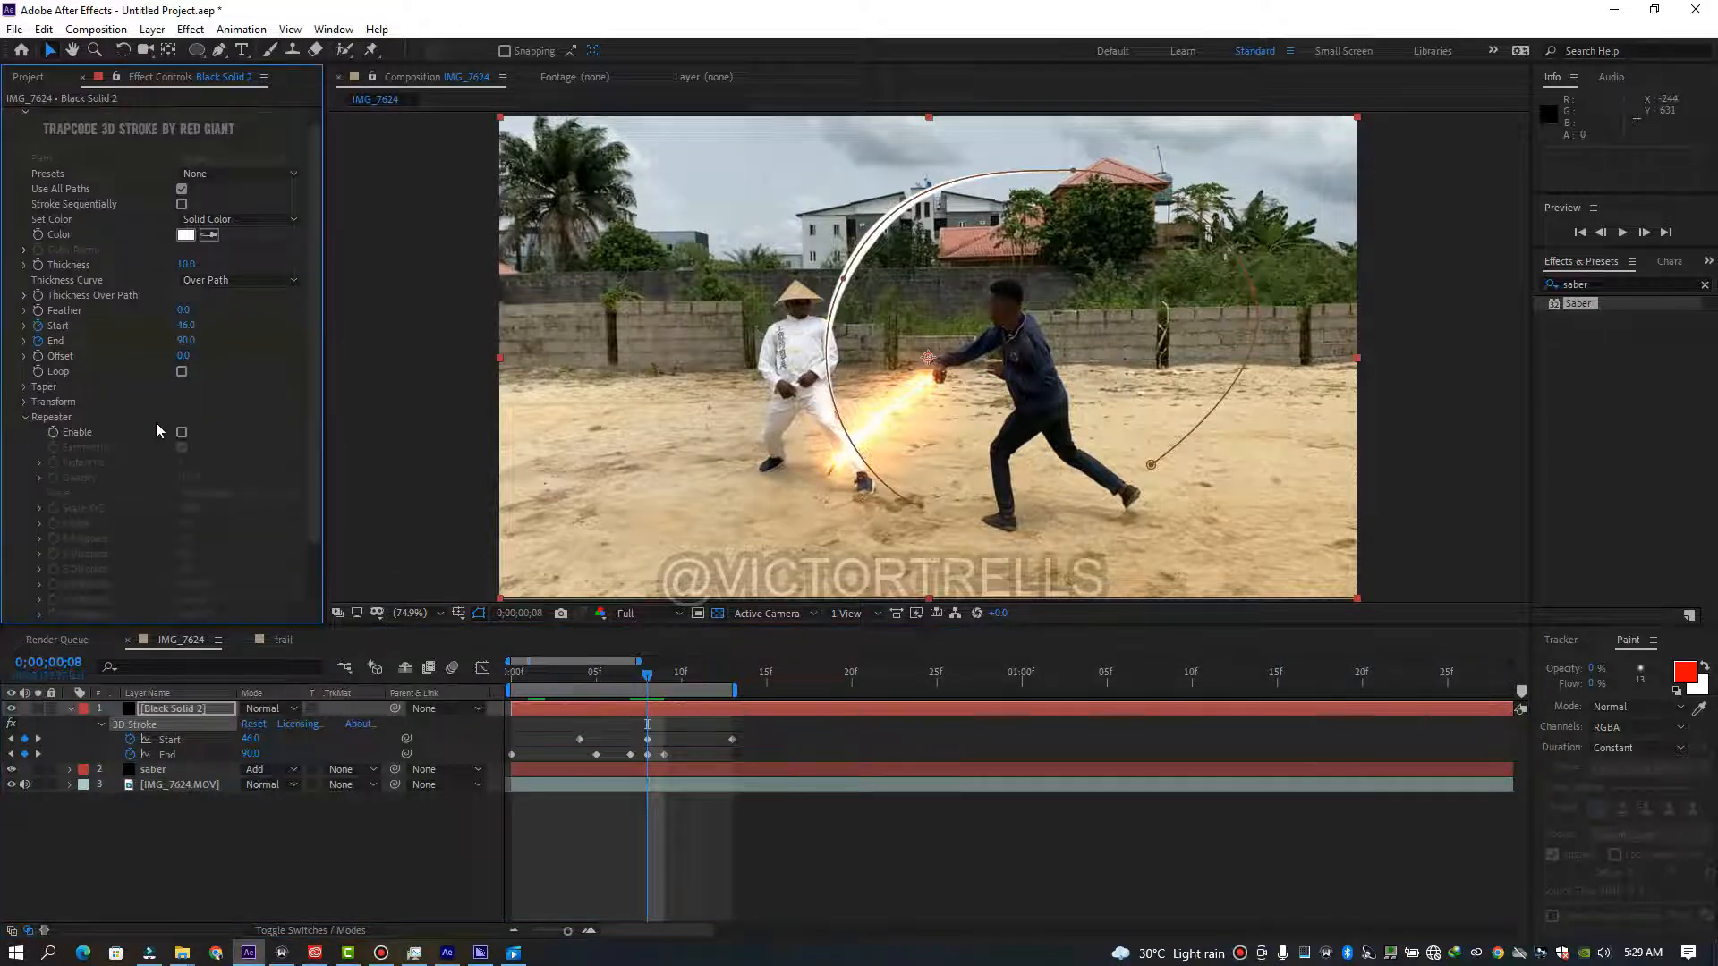
click(182, 433)
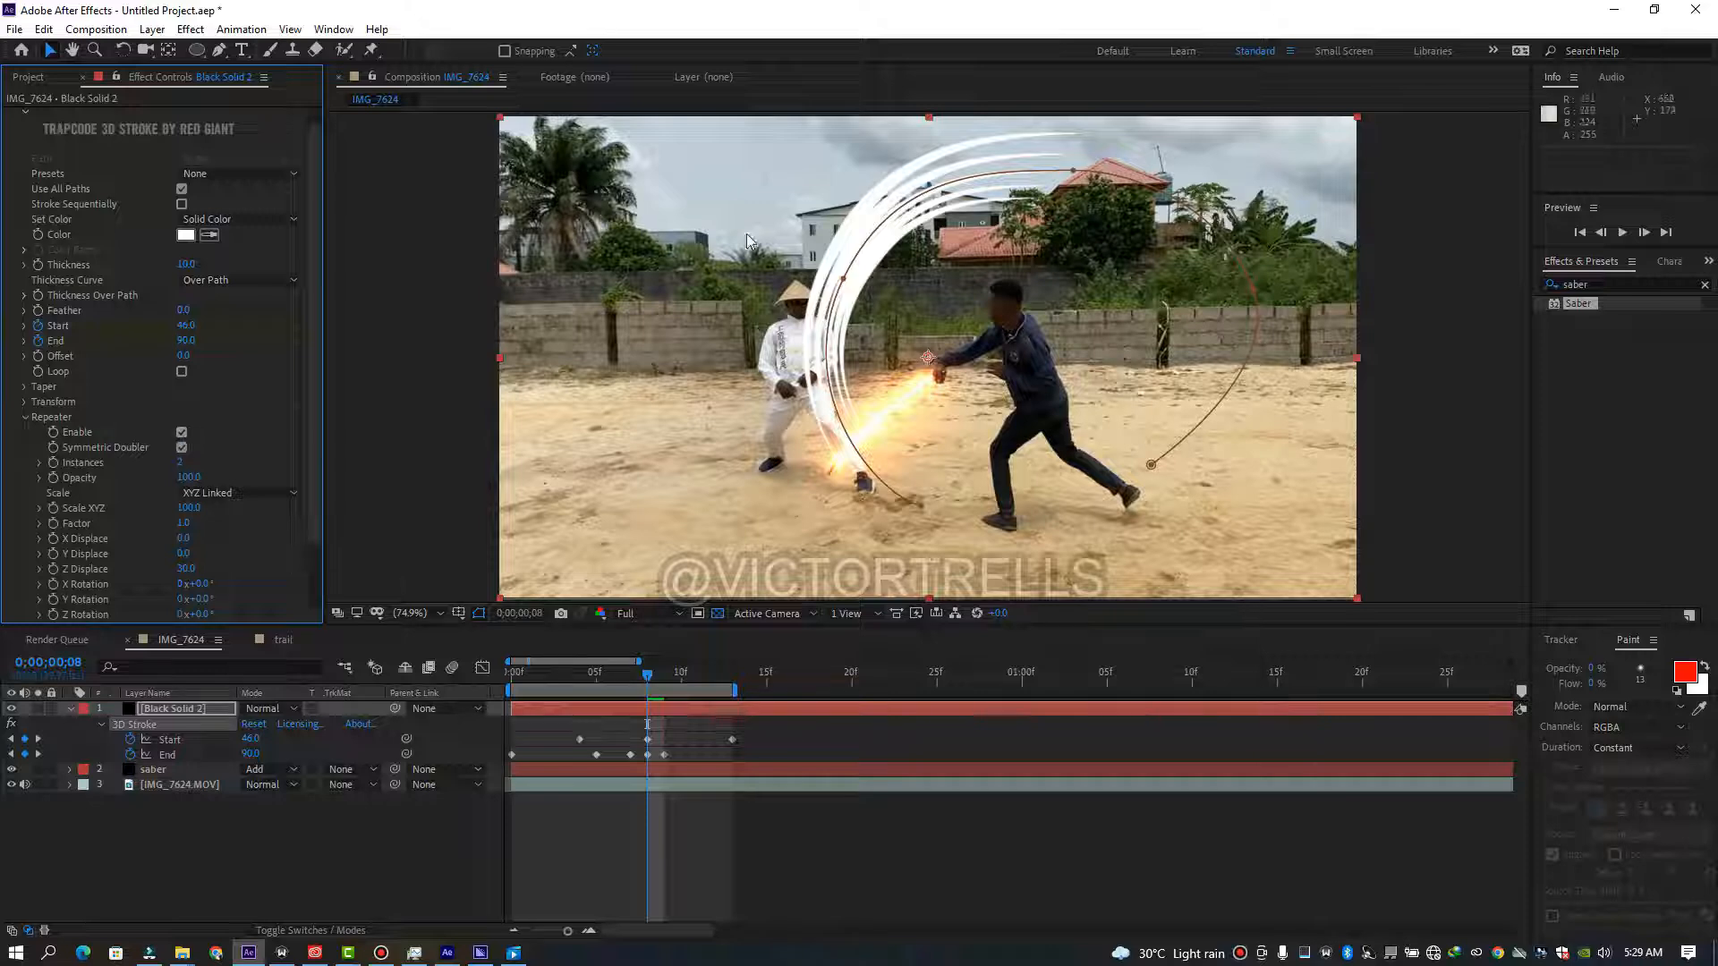
drag(650, 681, 501, 691)
key(space)
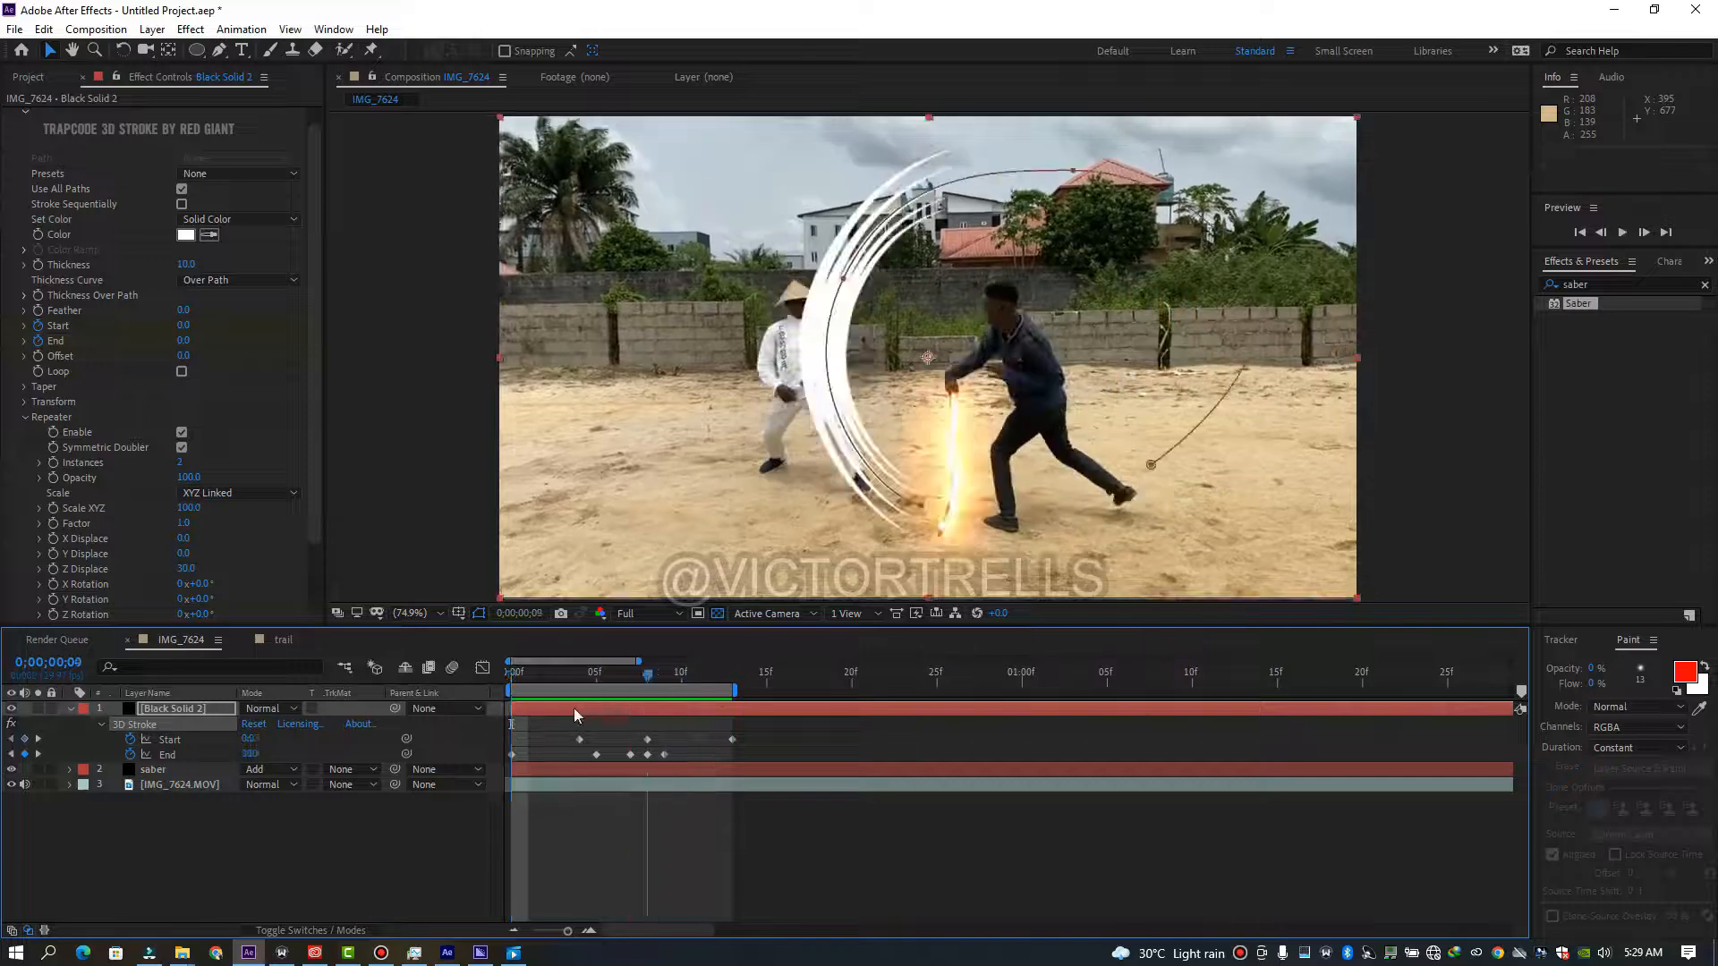
key(space)
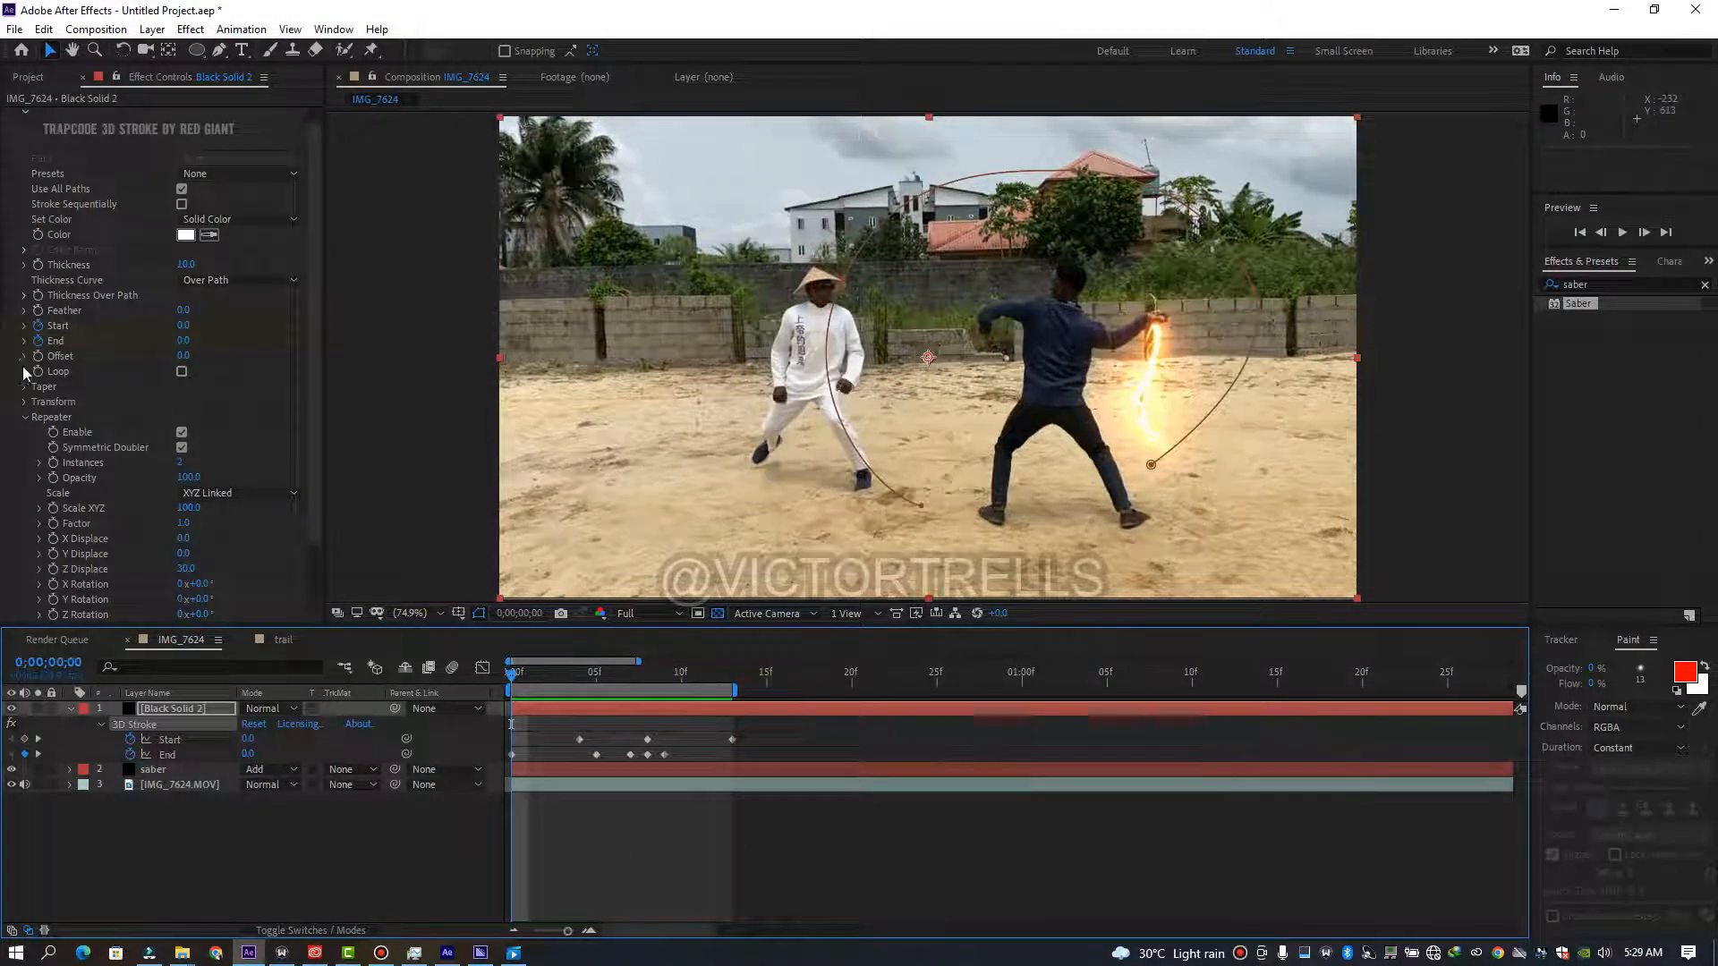
click(25, 416)
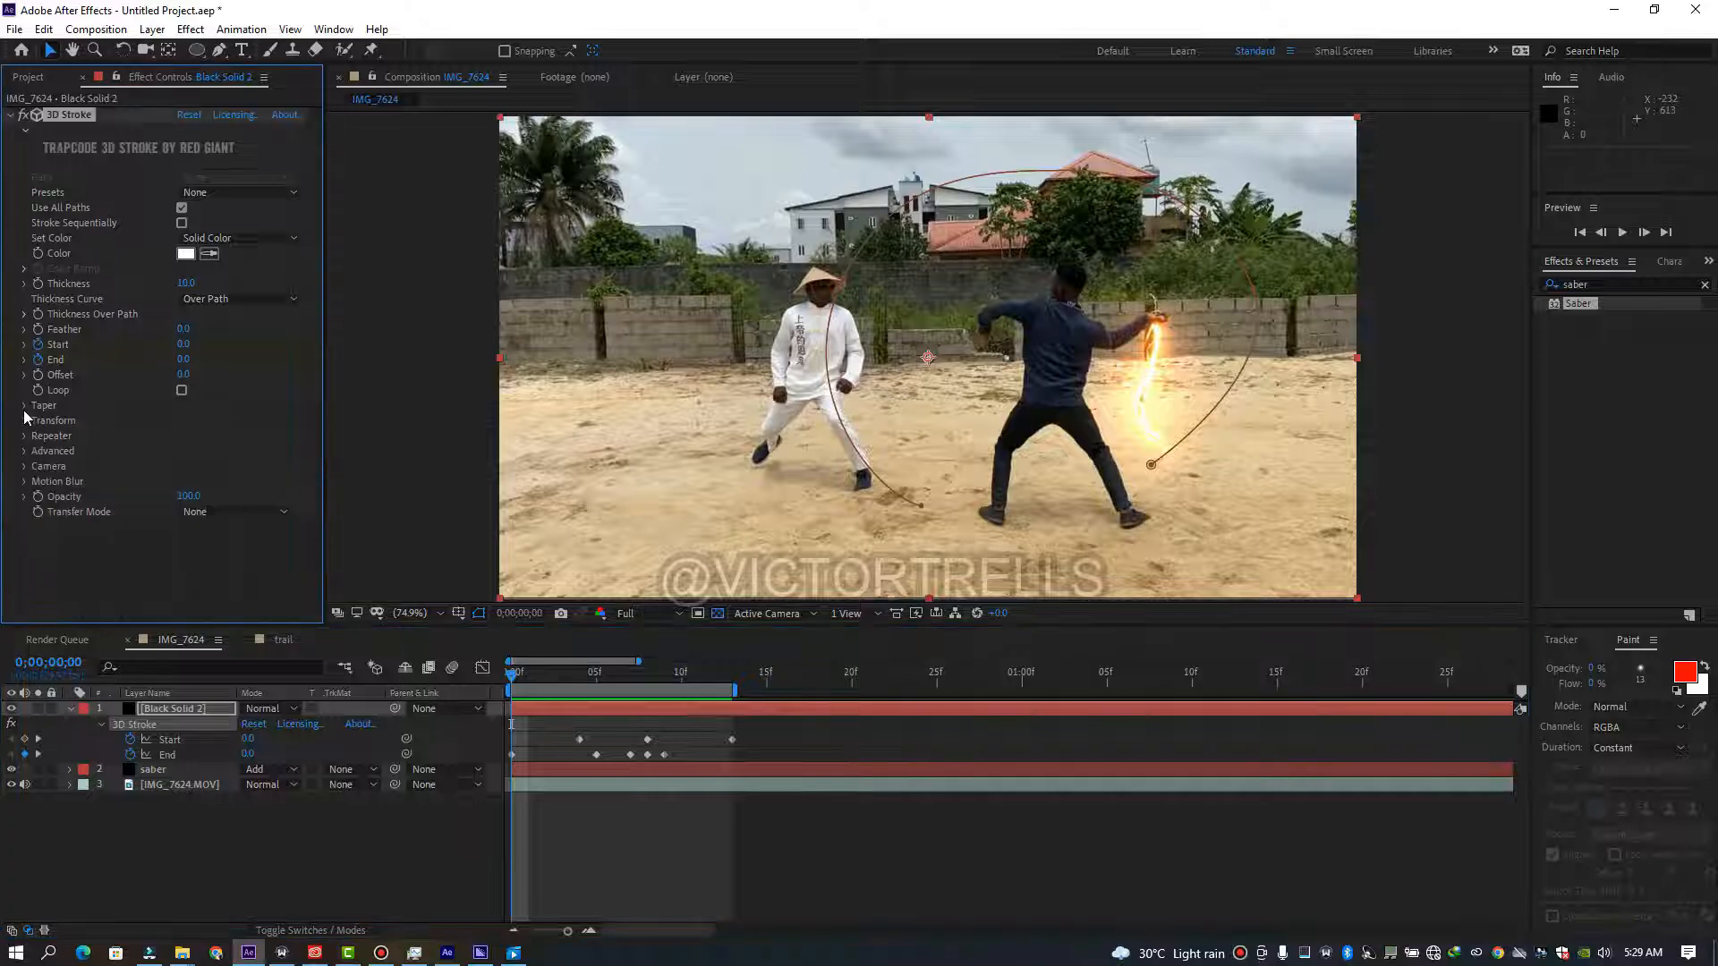
Change the 3D Stroke's color to orange and check the trail at frame 7.
click(185, 254)
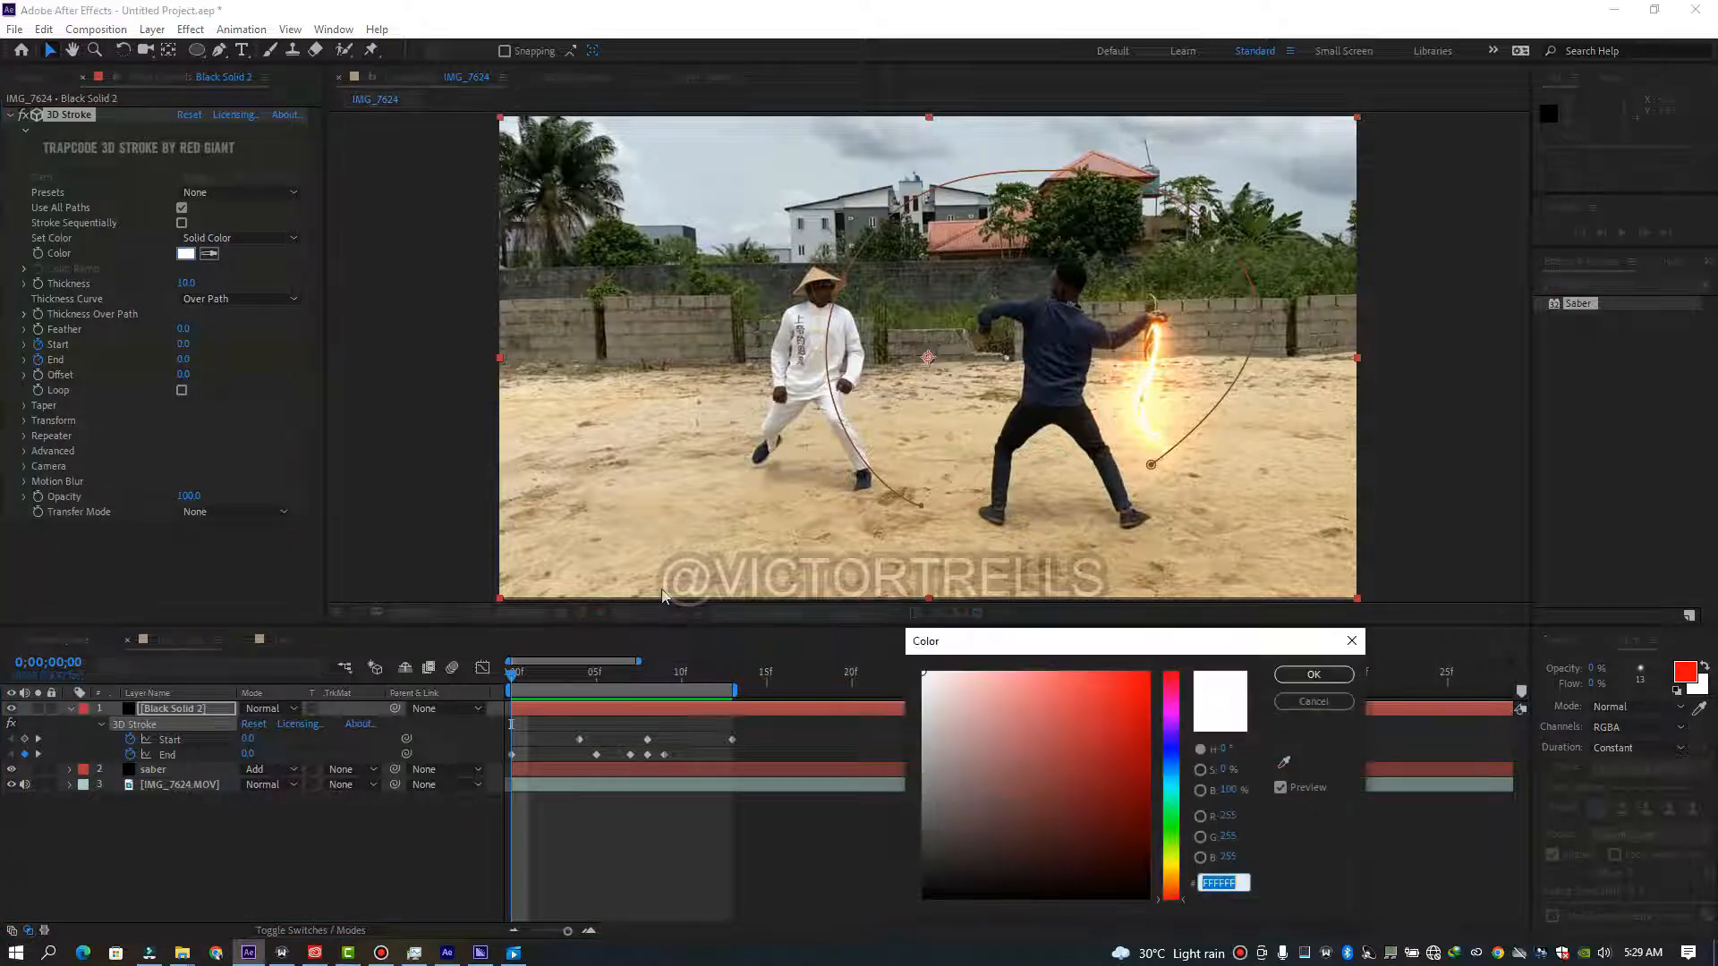
click(1173, 883)
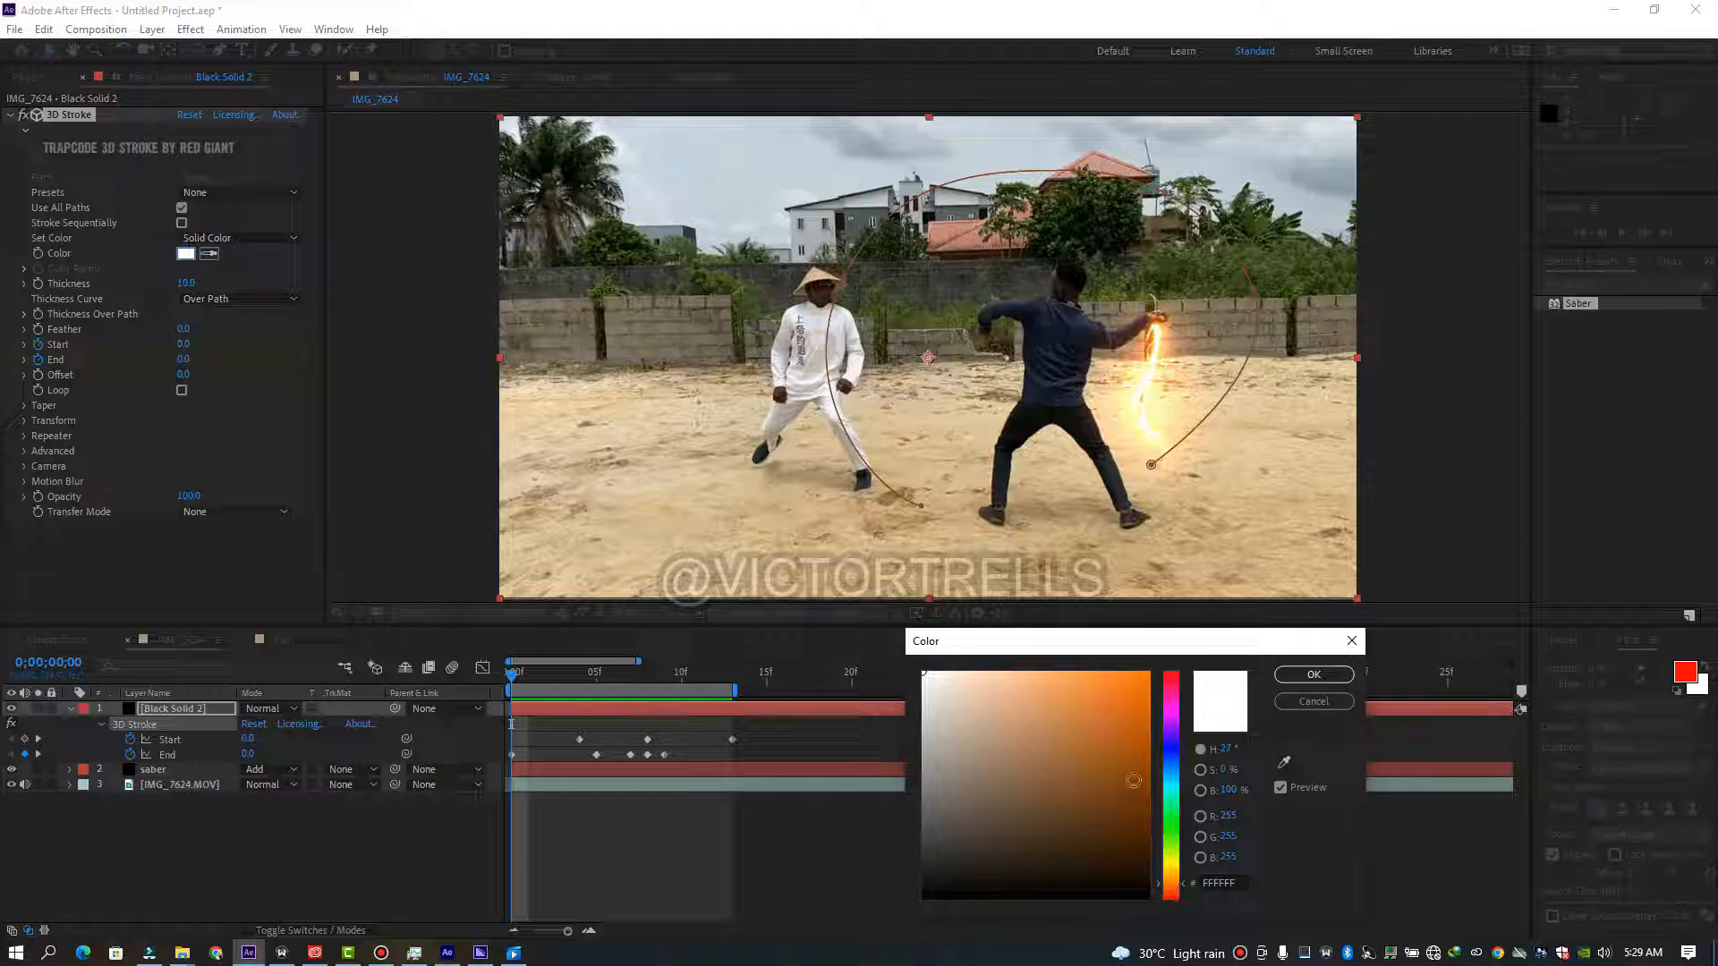
click(1099, 715)
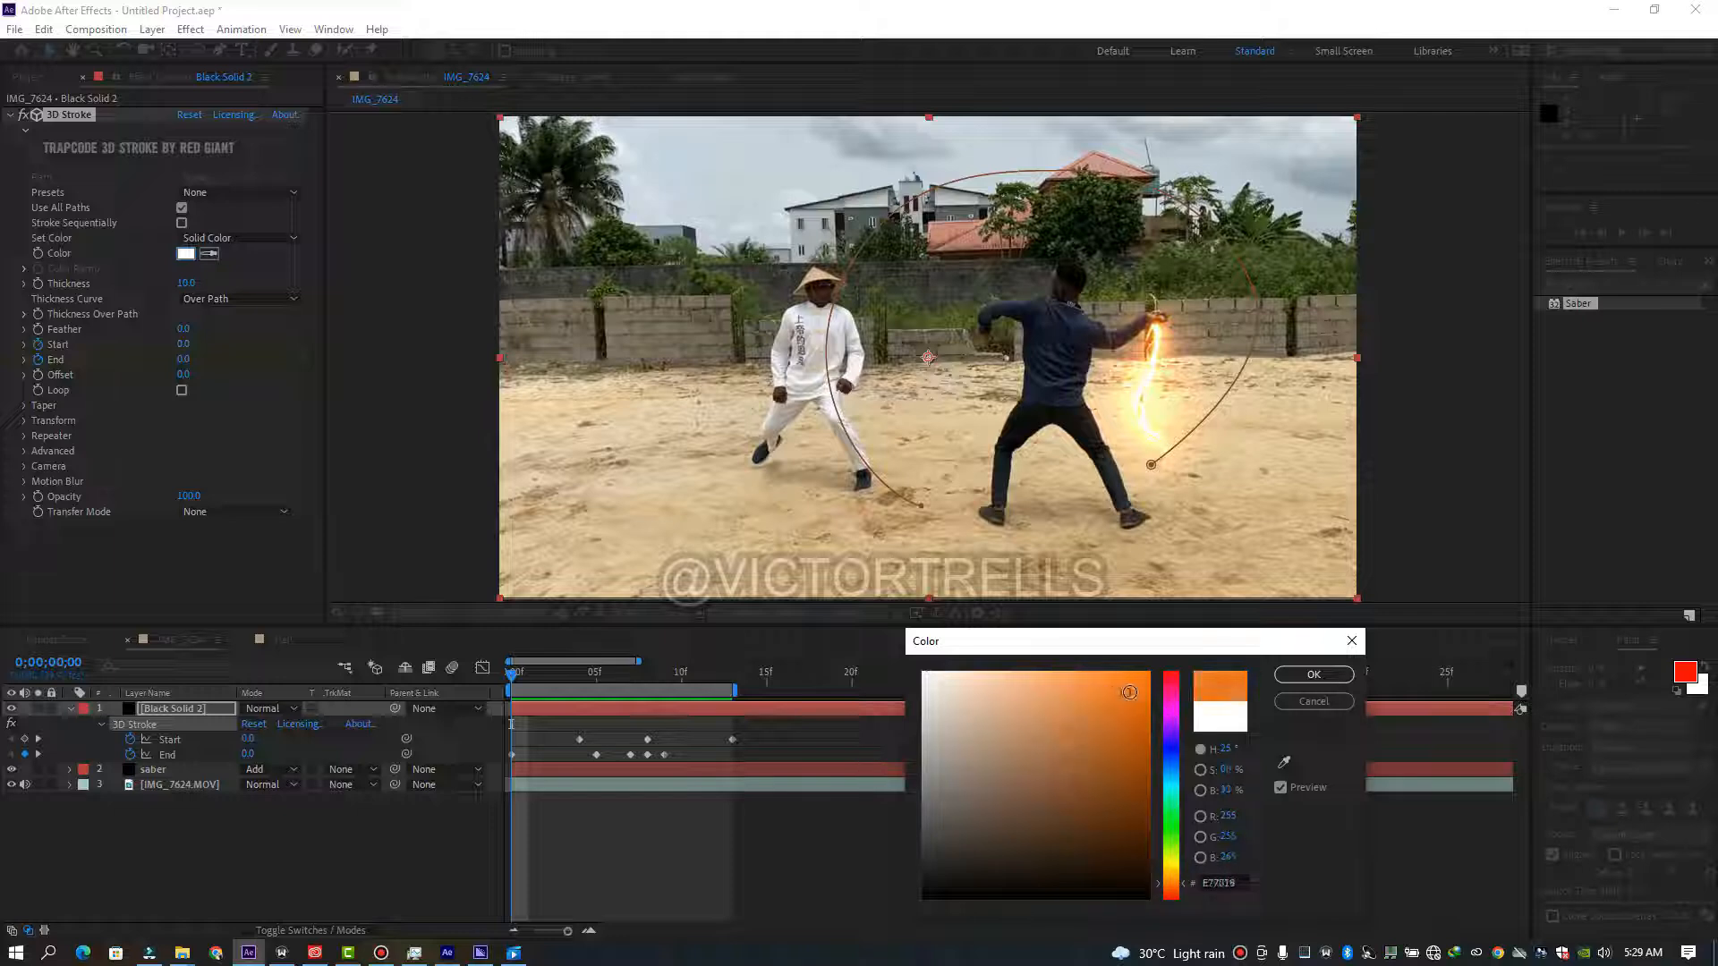
click(1313, 674)
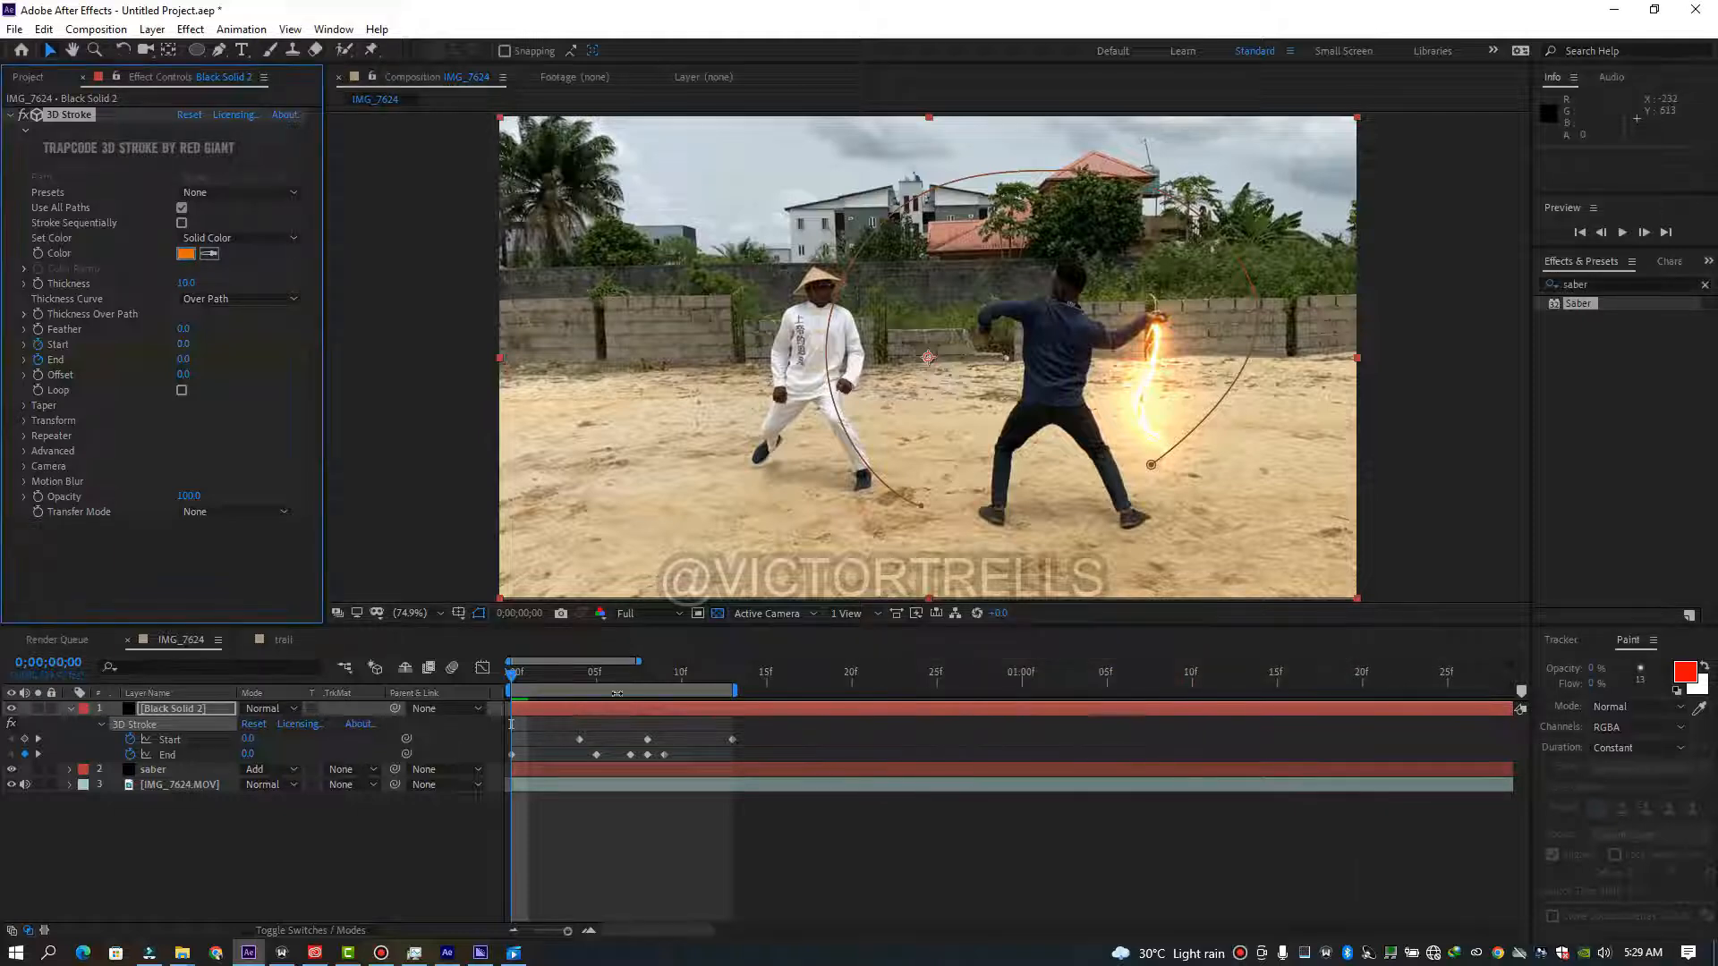
click(614, 684)
click(631, 684)
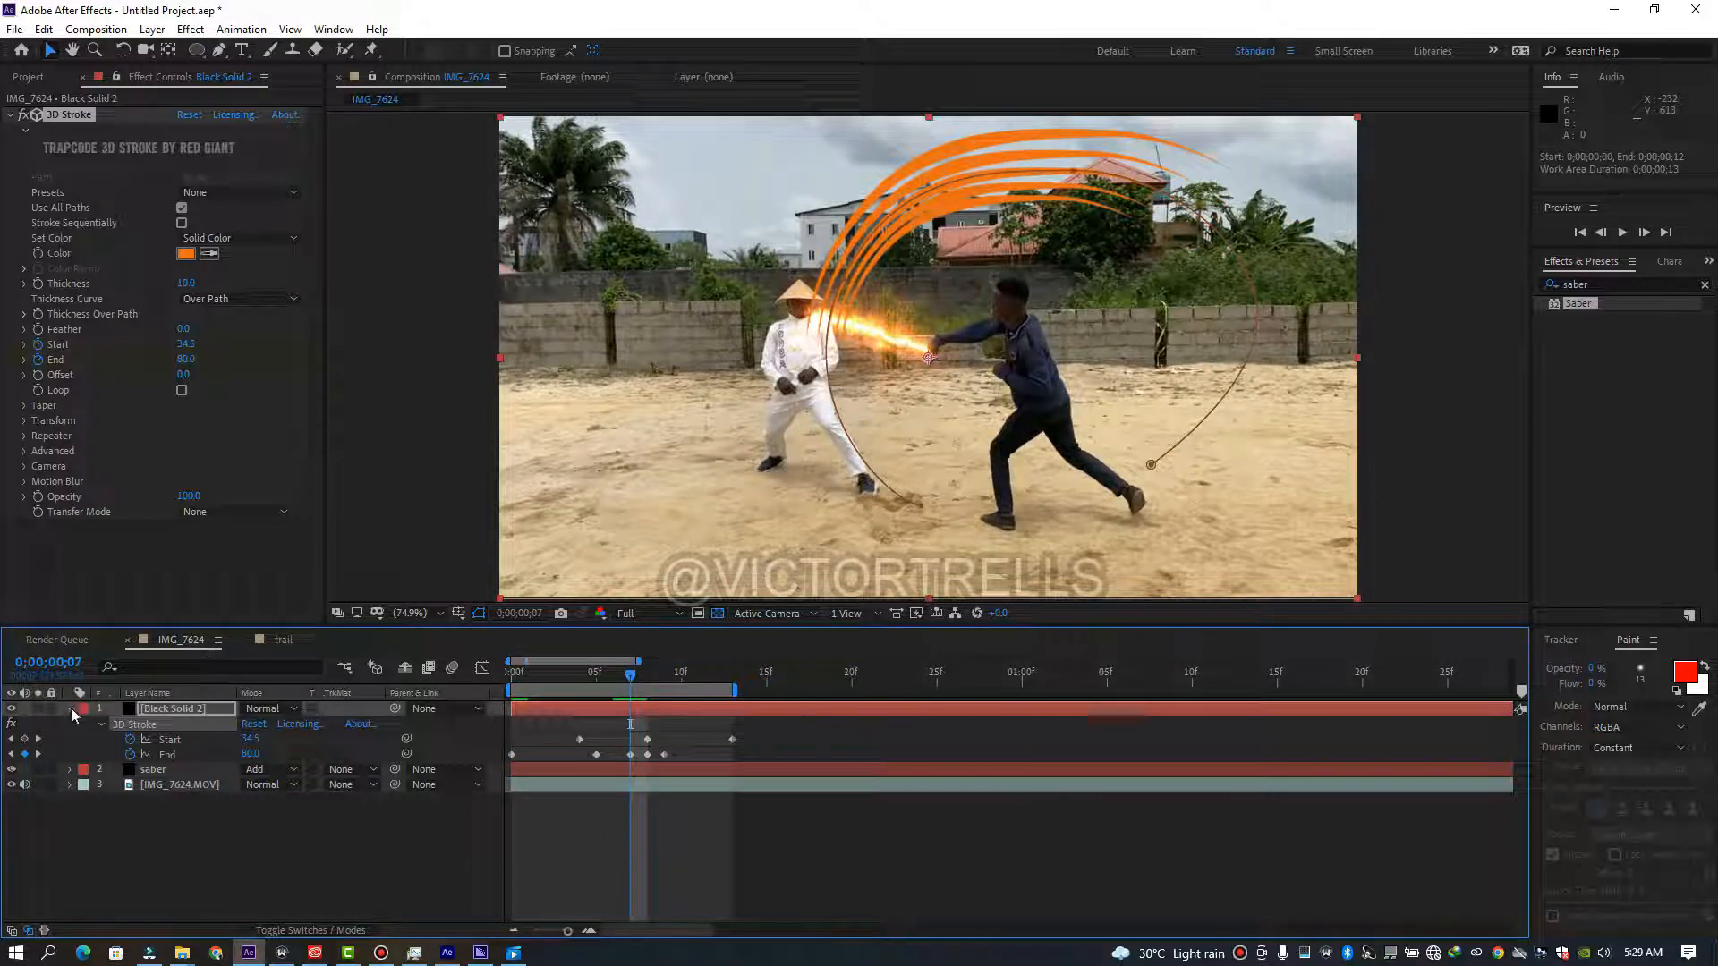
Duplicate the Black Solid 2 layer and rename the upper copy "double".
click(70, 709)
click(164, 713)
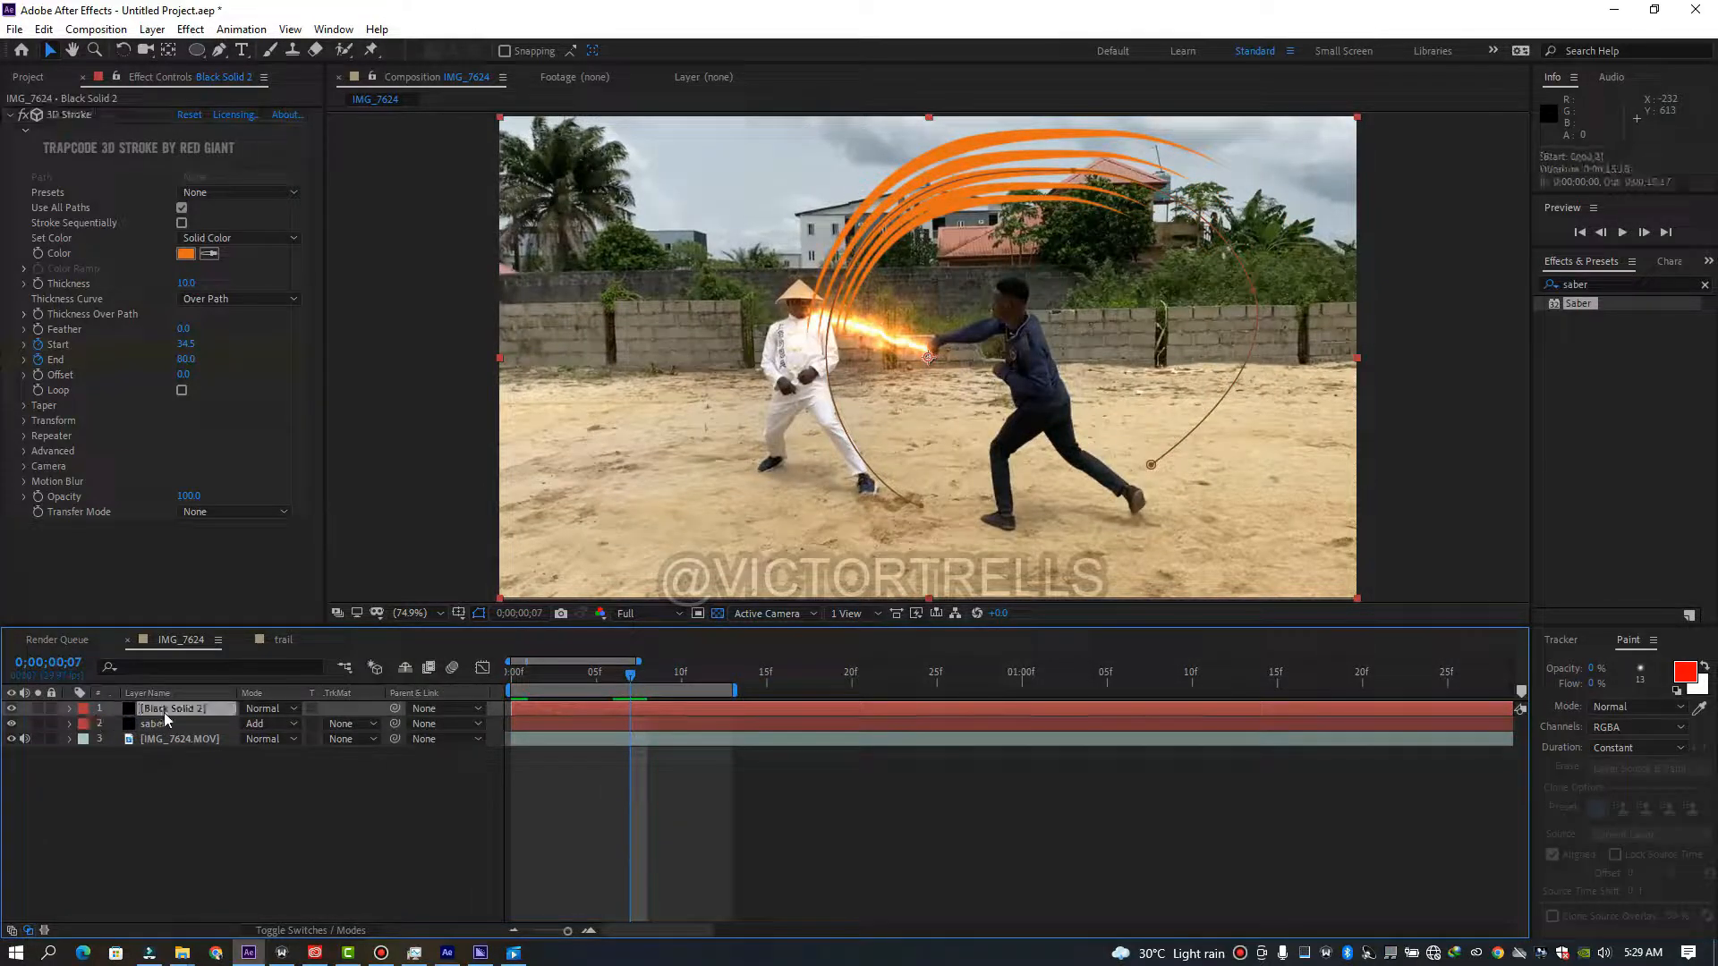
key(ctrl+d)
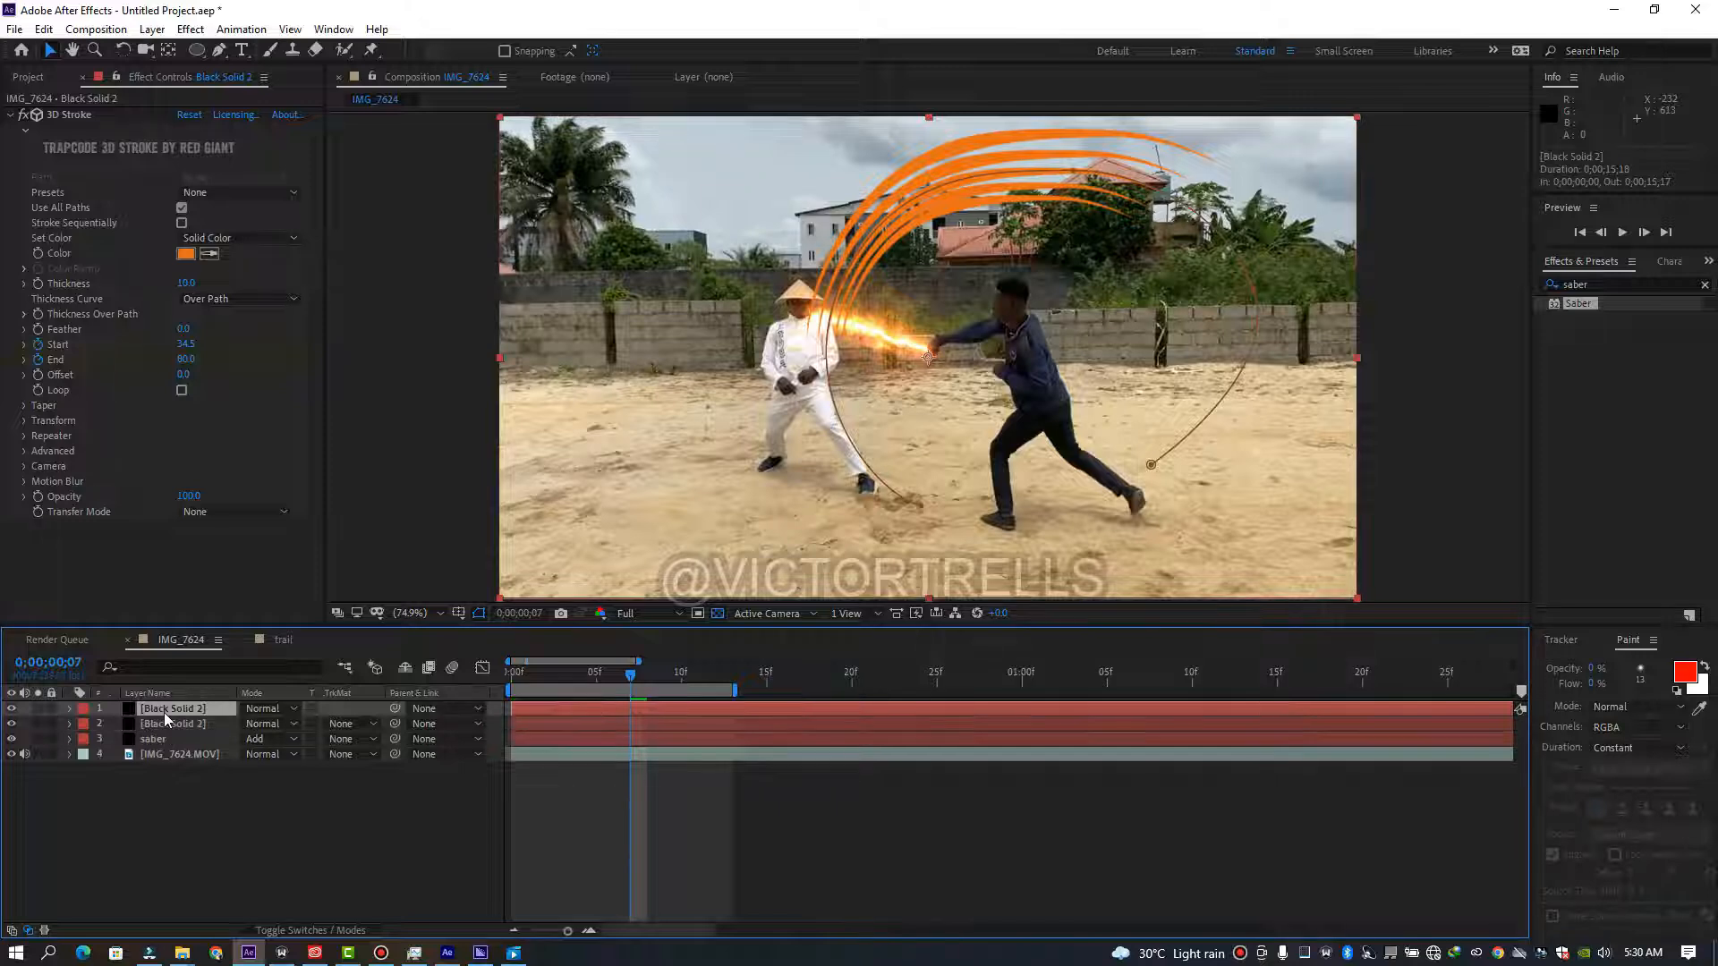
right_click(163, 712)
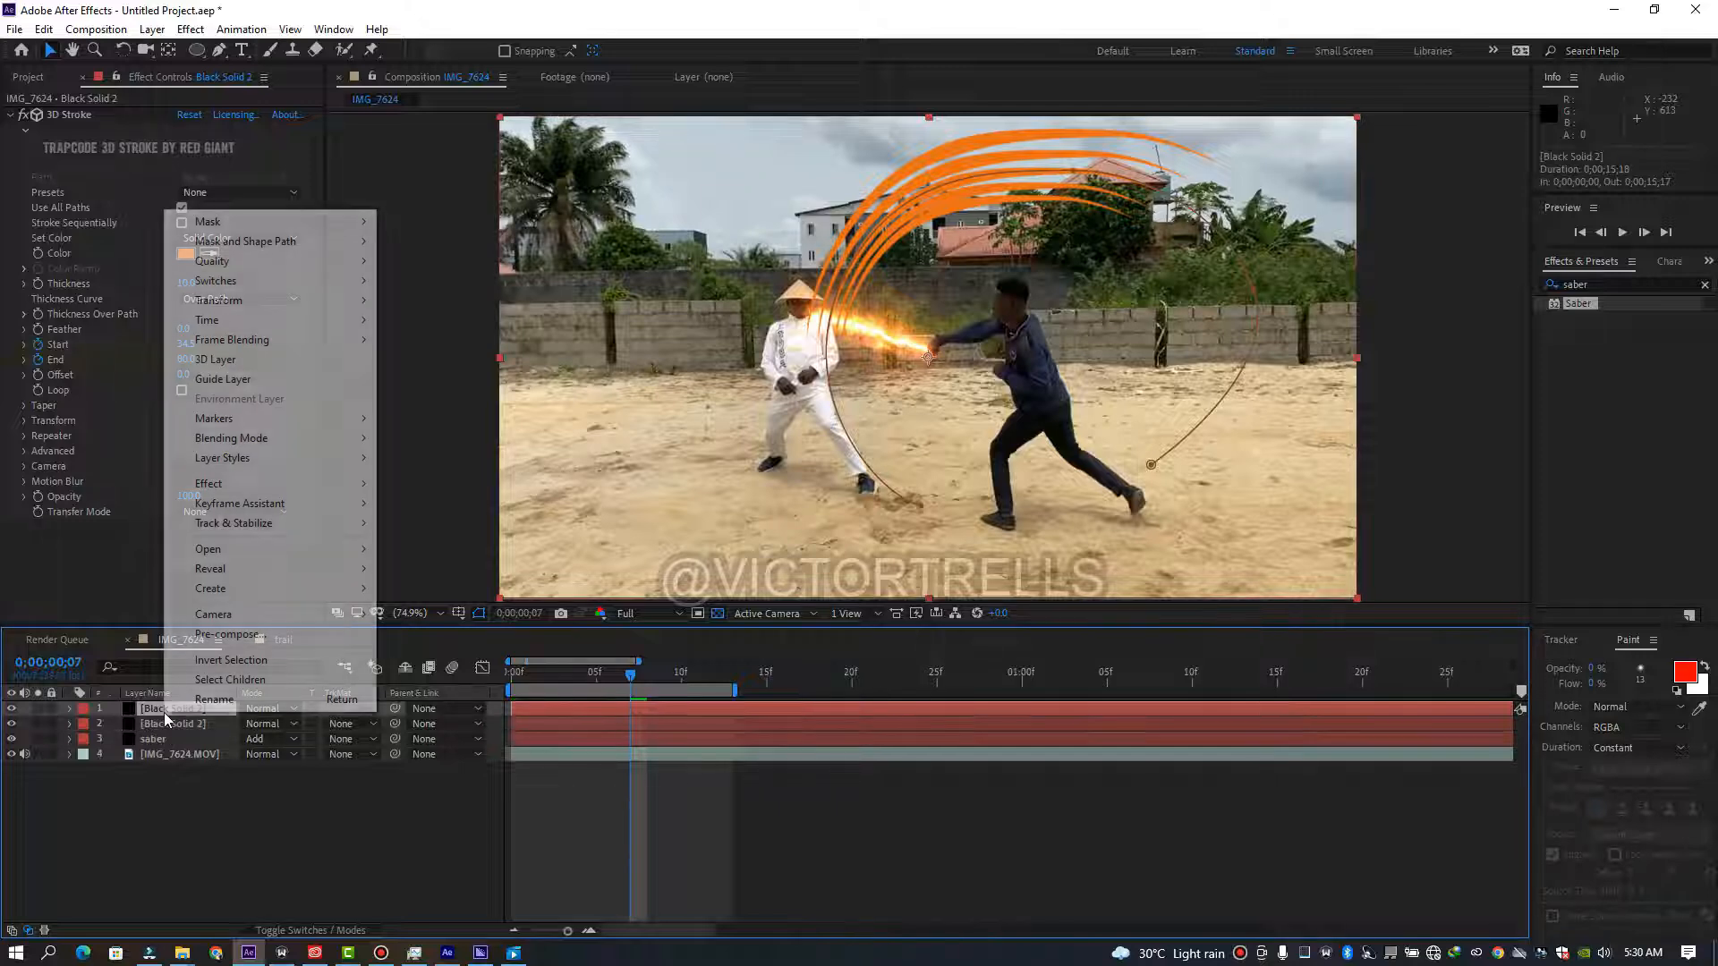
click(229, 698)
text(double)
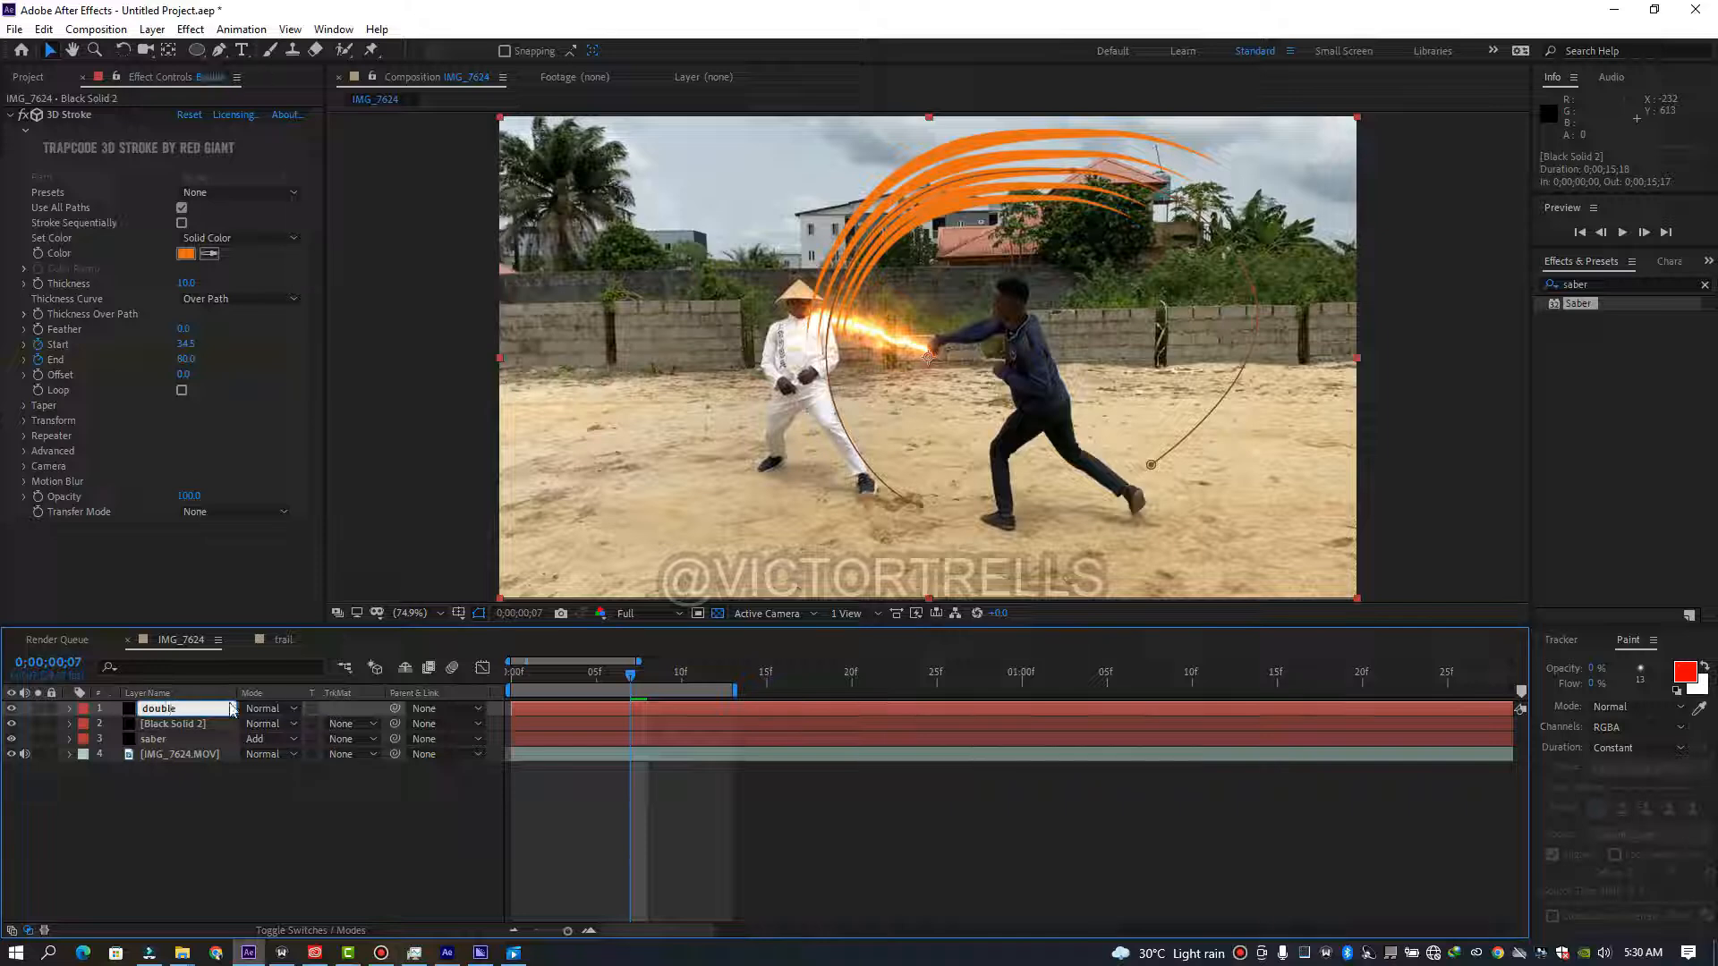
key(Return)
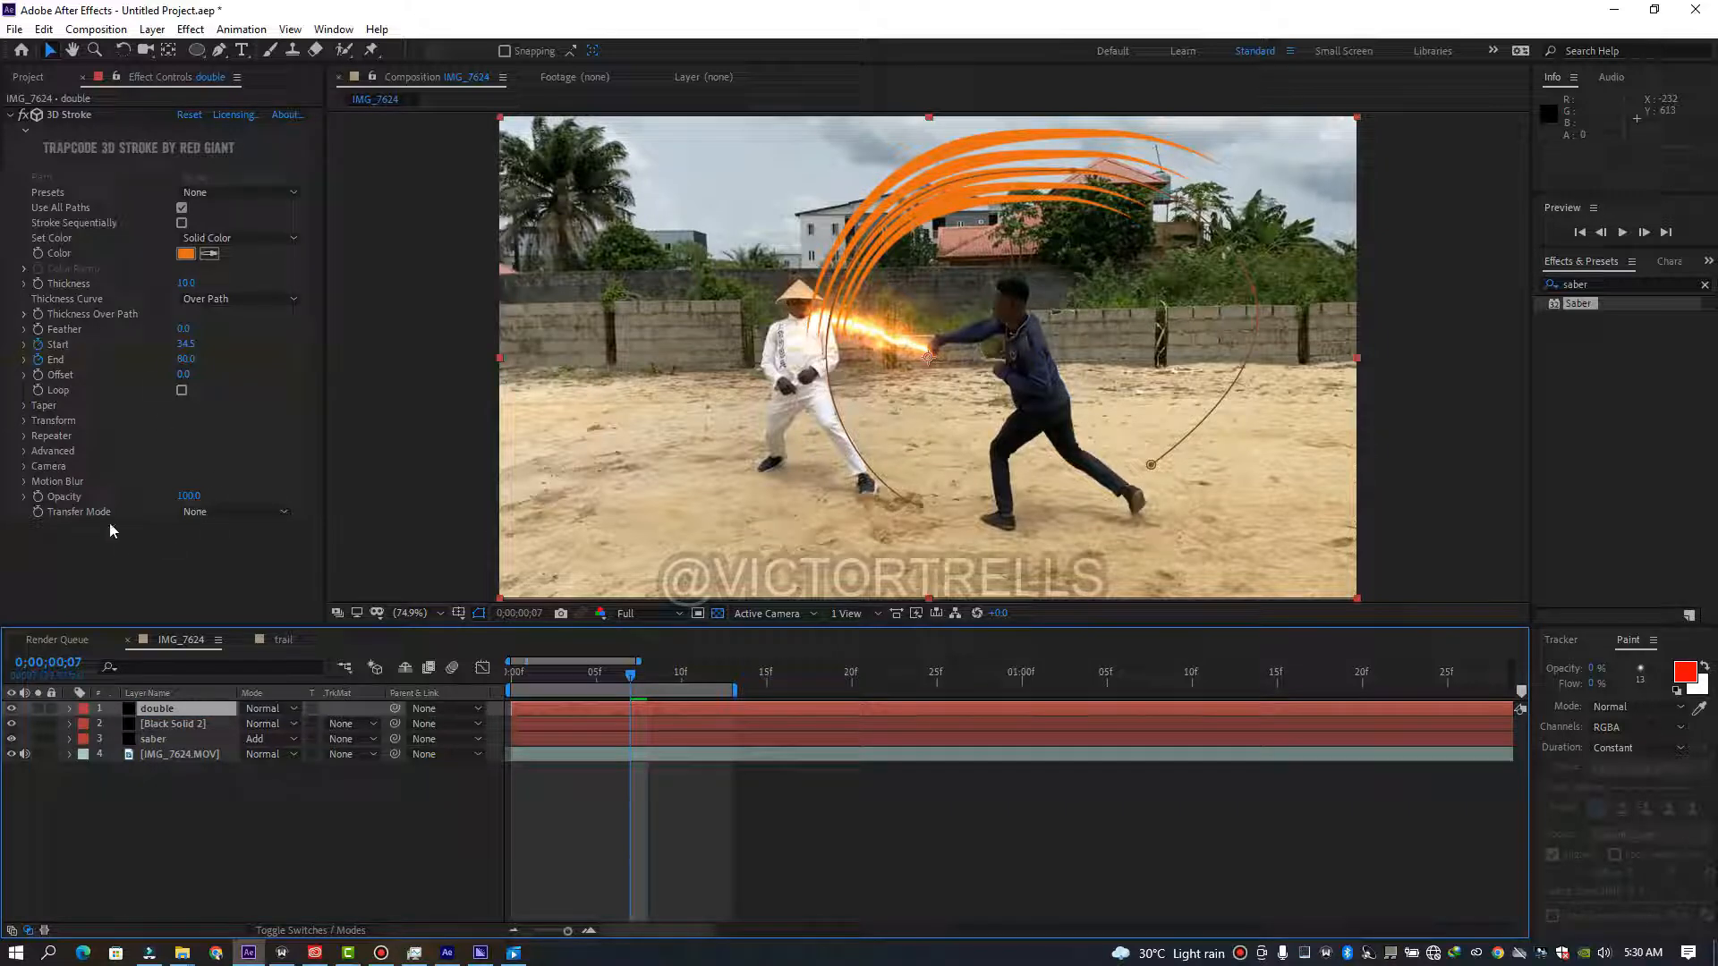
Disable the 3D Stroke's Repeater on the "double" layer, briefly checking it with the original trail hidden.
click(24, 407)
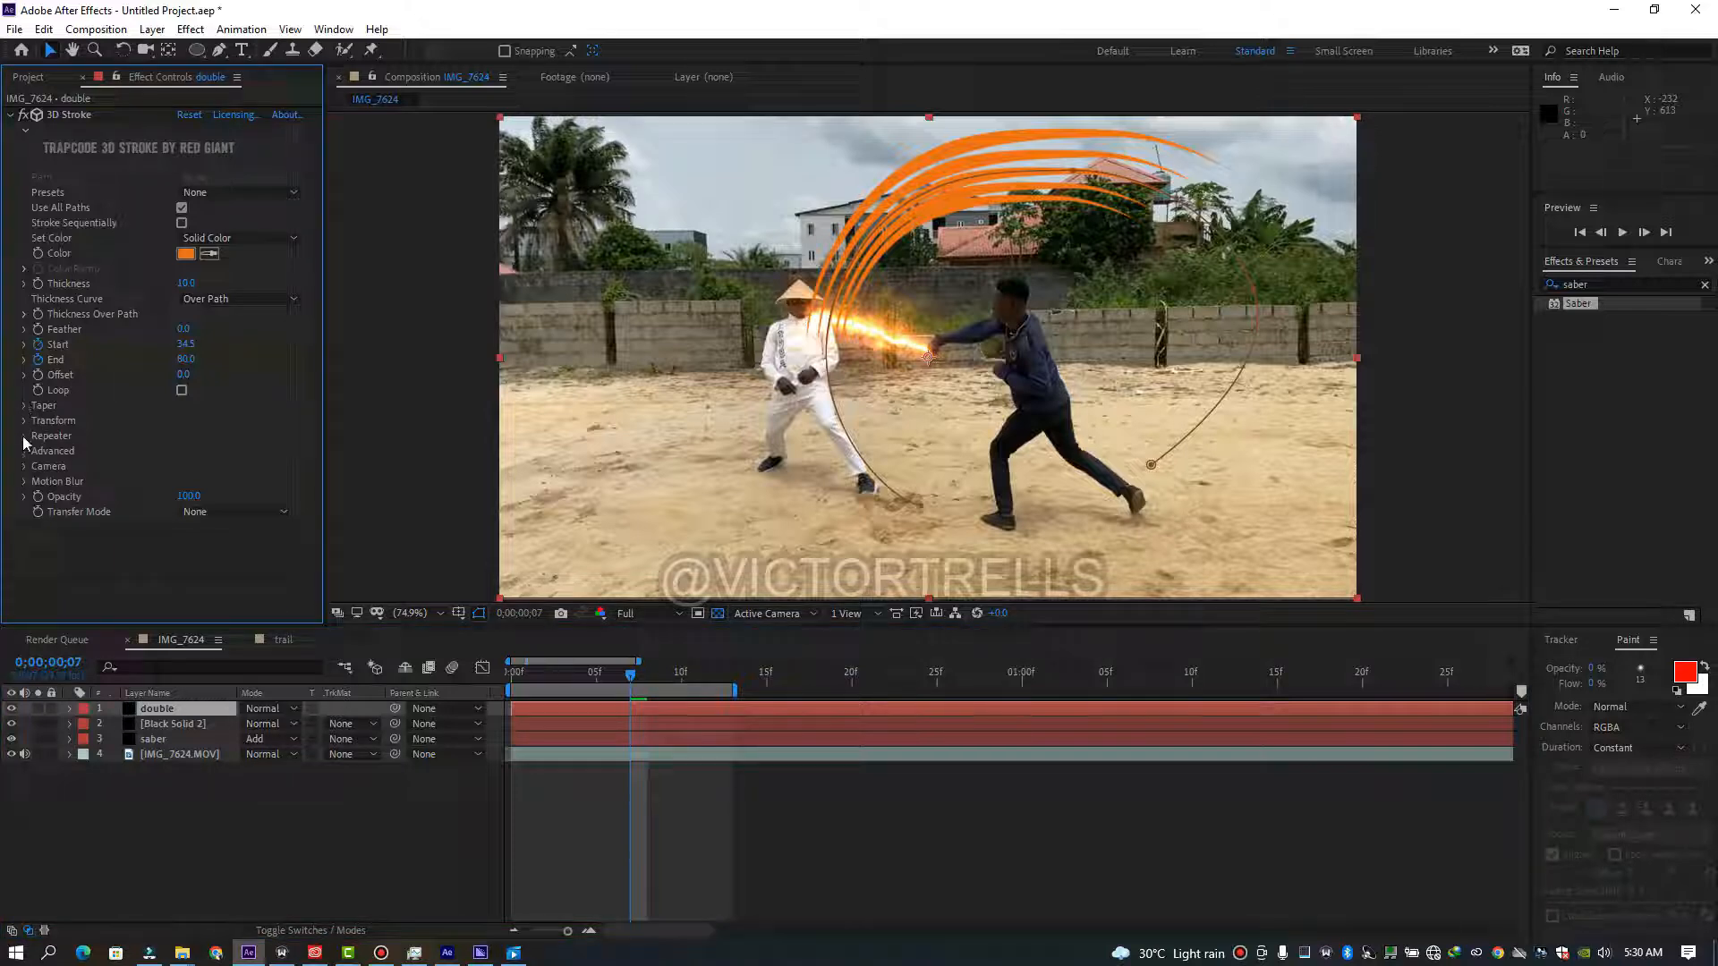
click(24, 438)
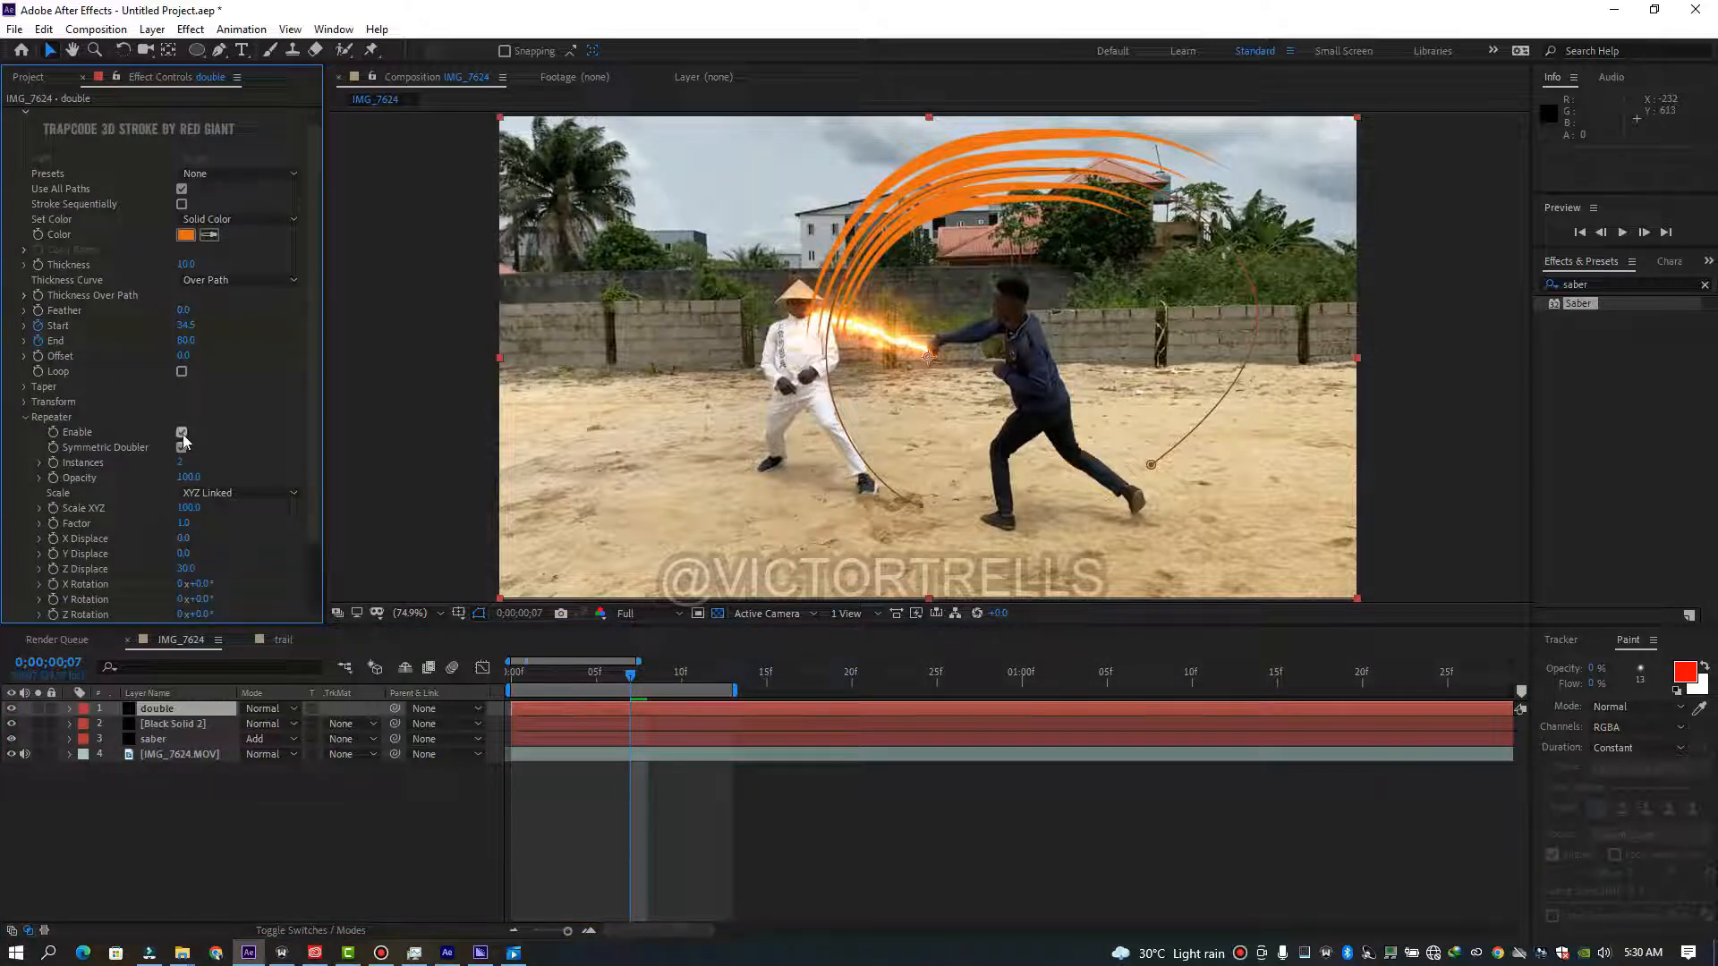
click(182, 433)
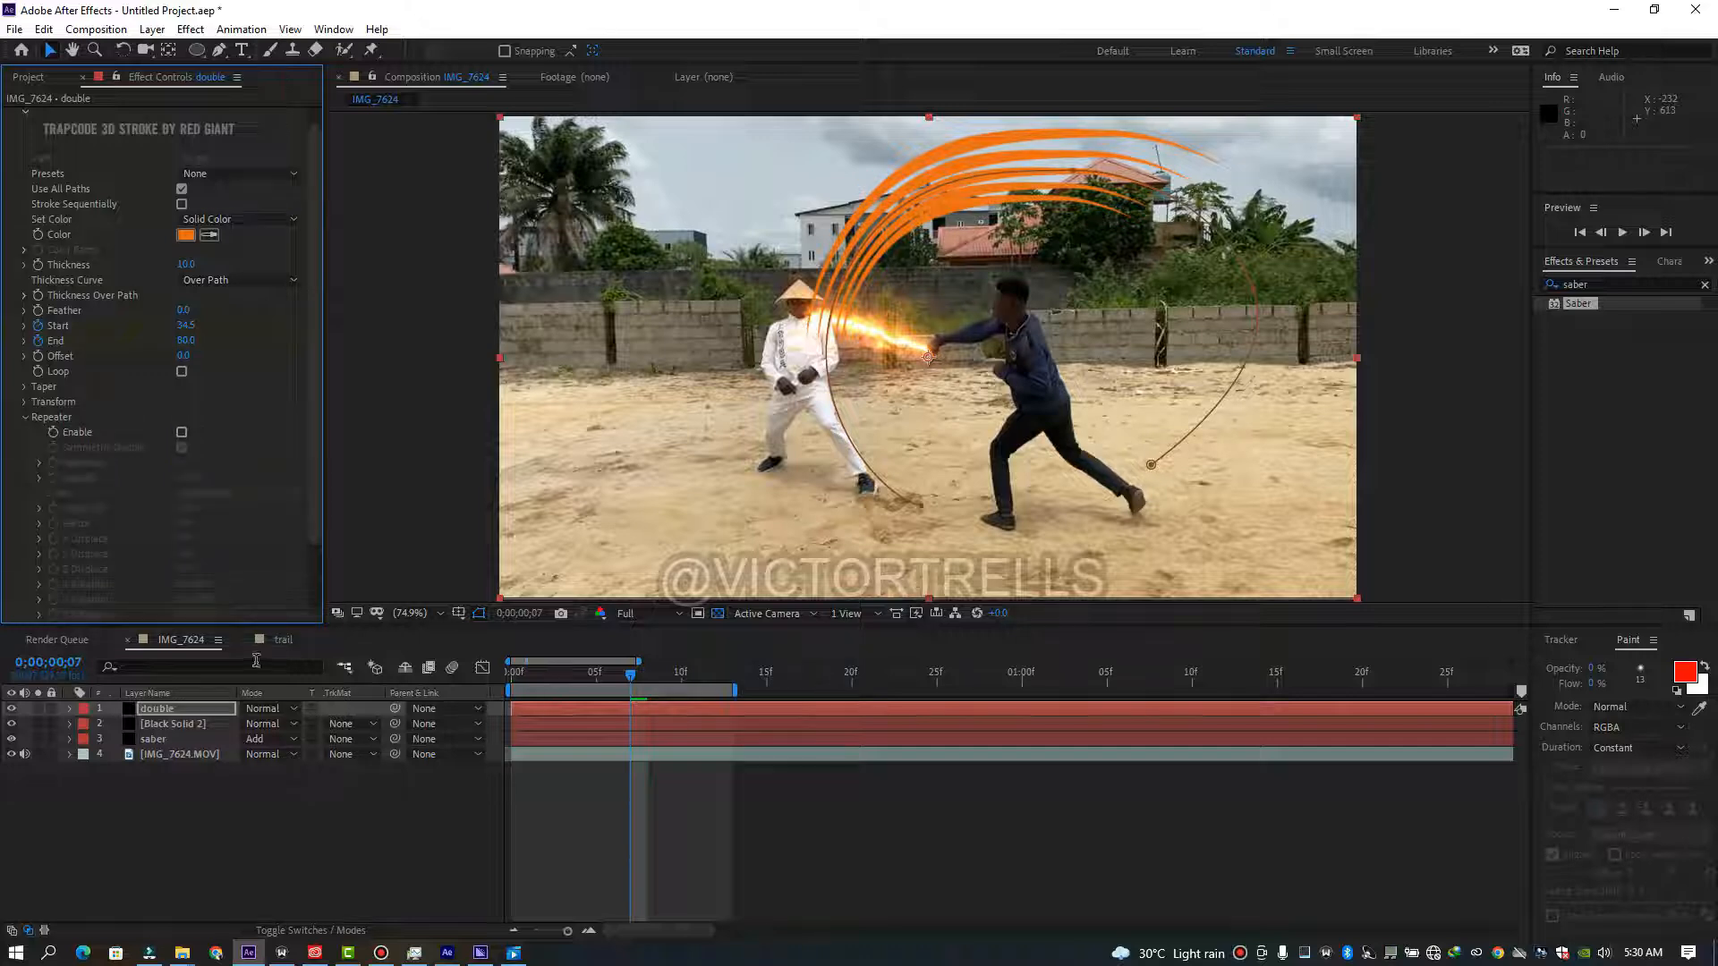
click(12, 724)
key(ctrl+z)
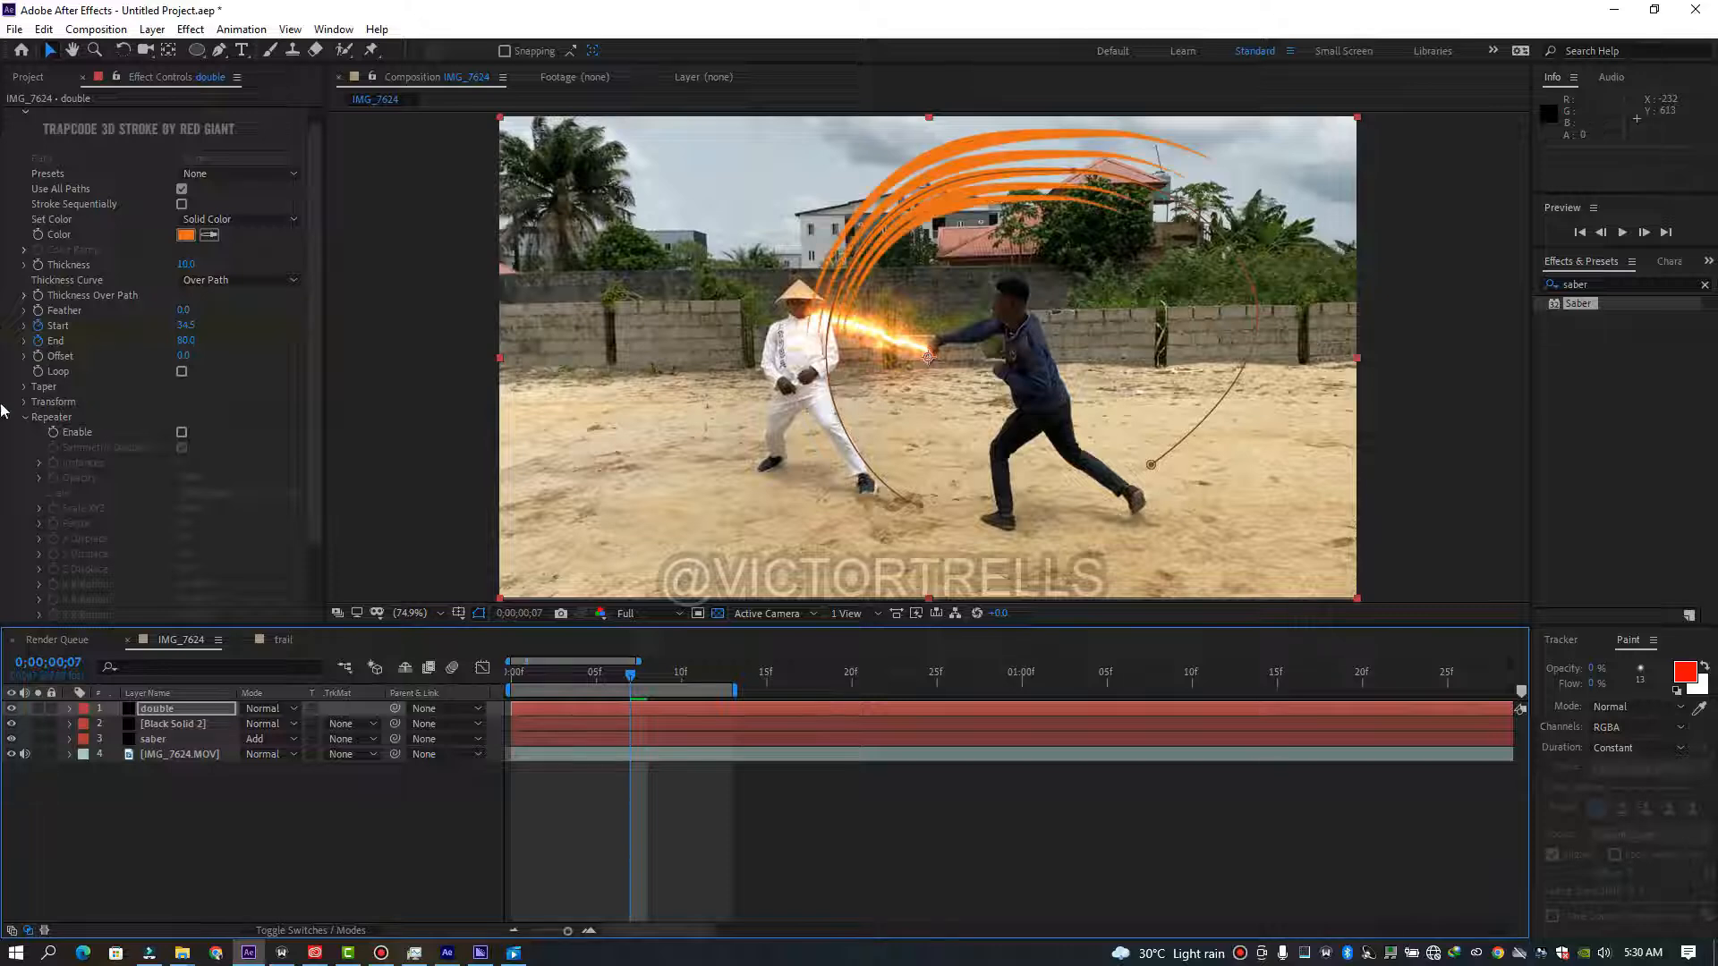
click(27, 417)
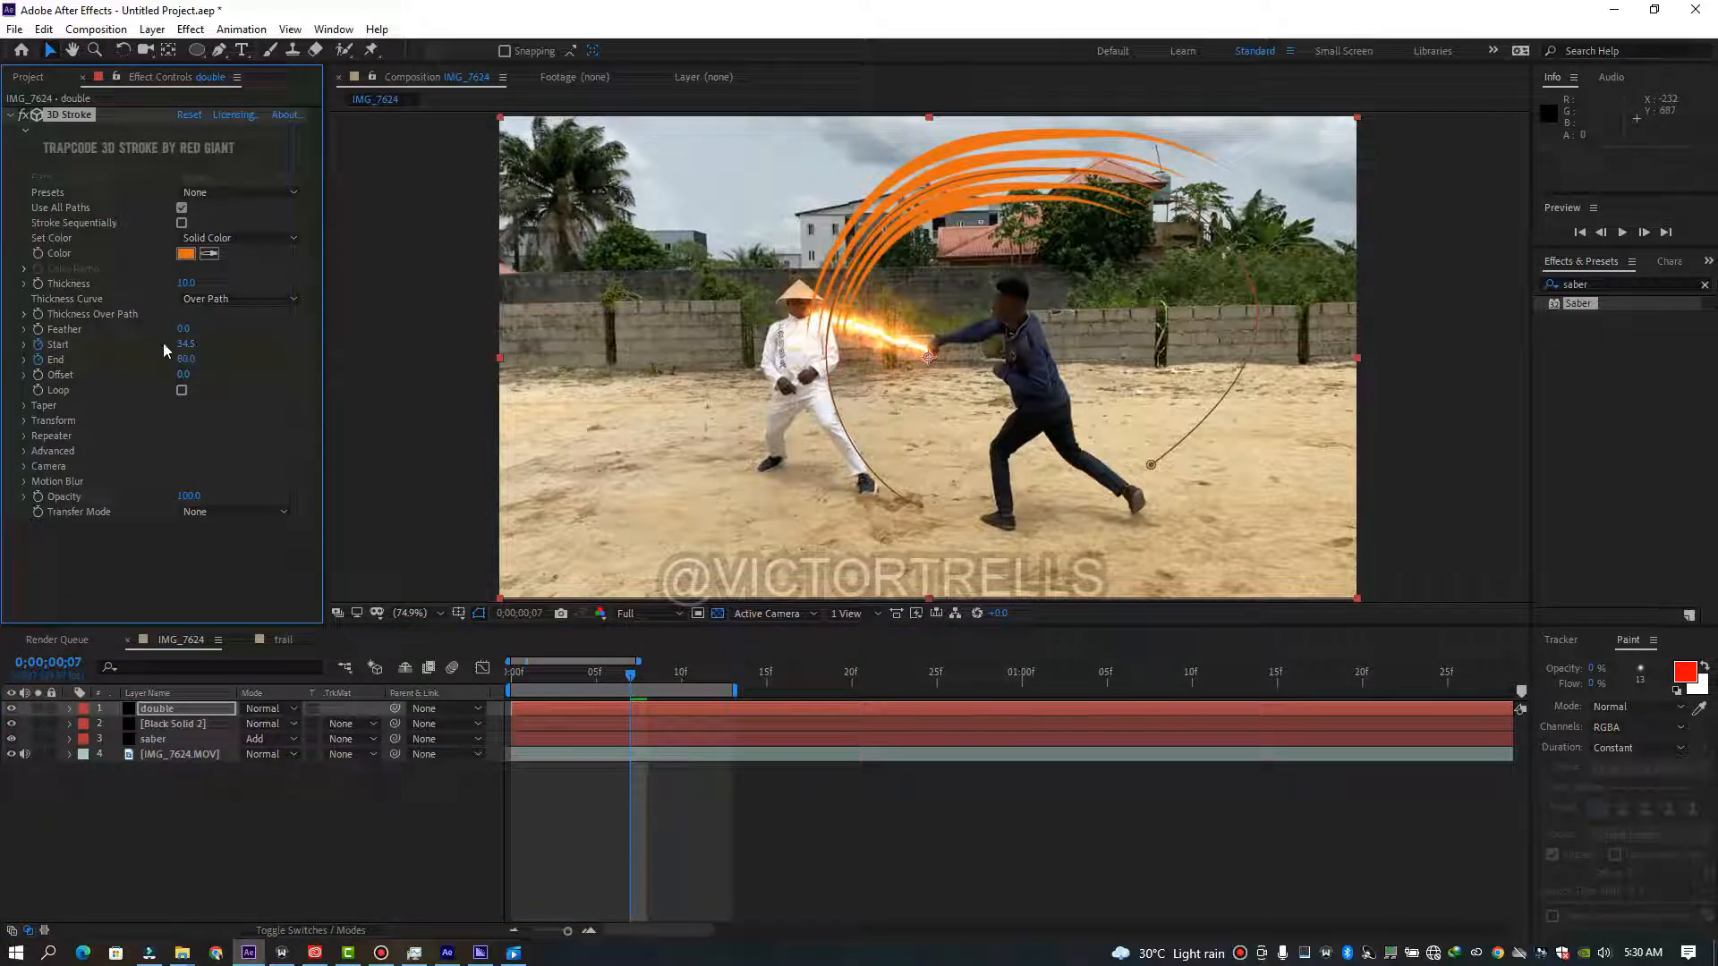
Increase the "double" layer's 3D Stroke thickness and set its Feather to 85.
click(185, 284)
click(182, 283)
click(185, 808)
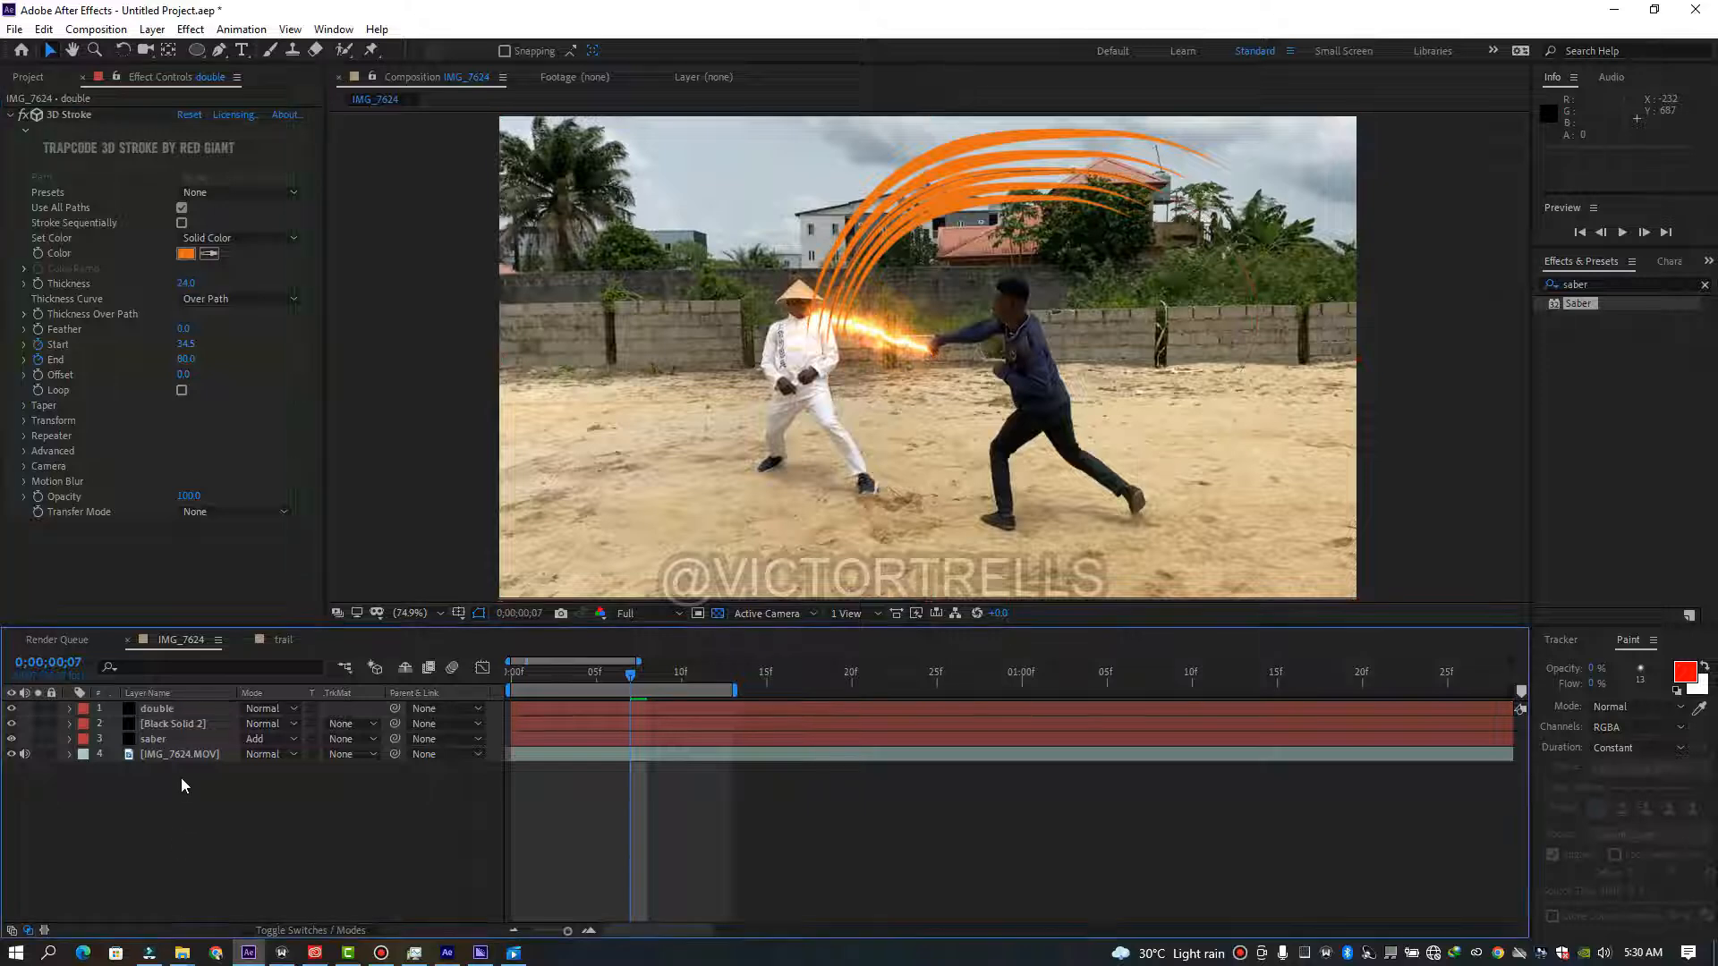
click(184, 327)
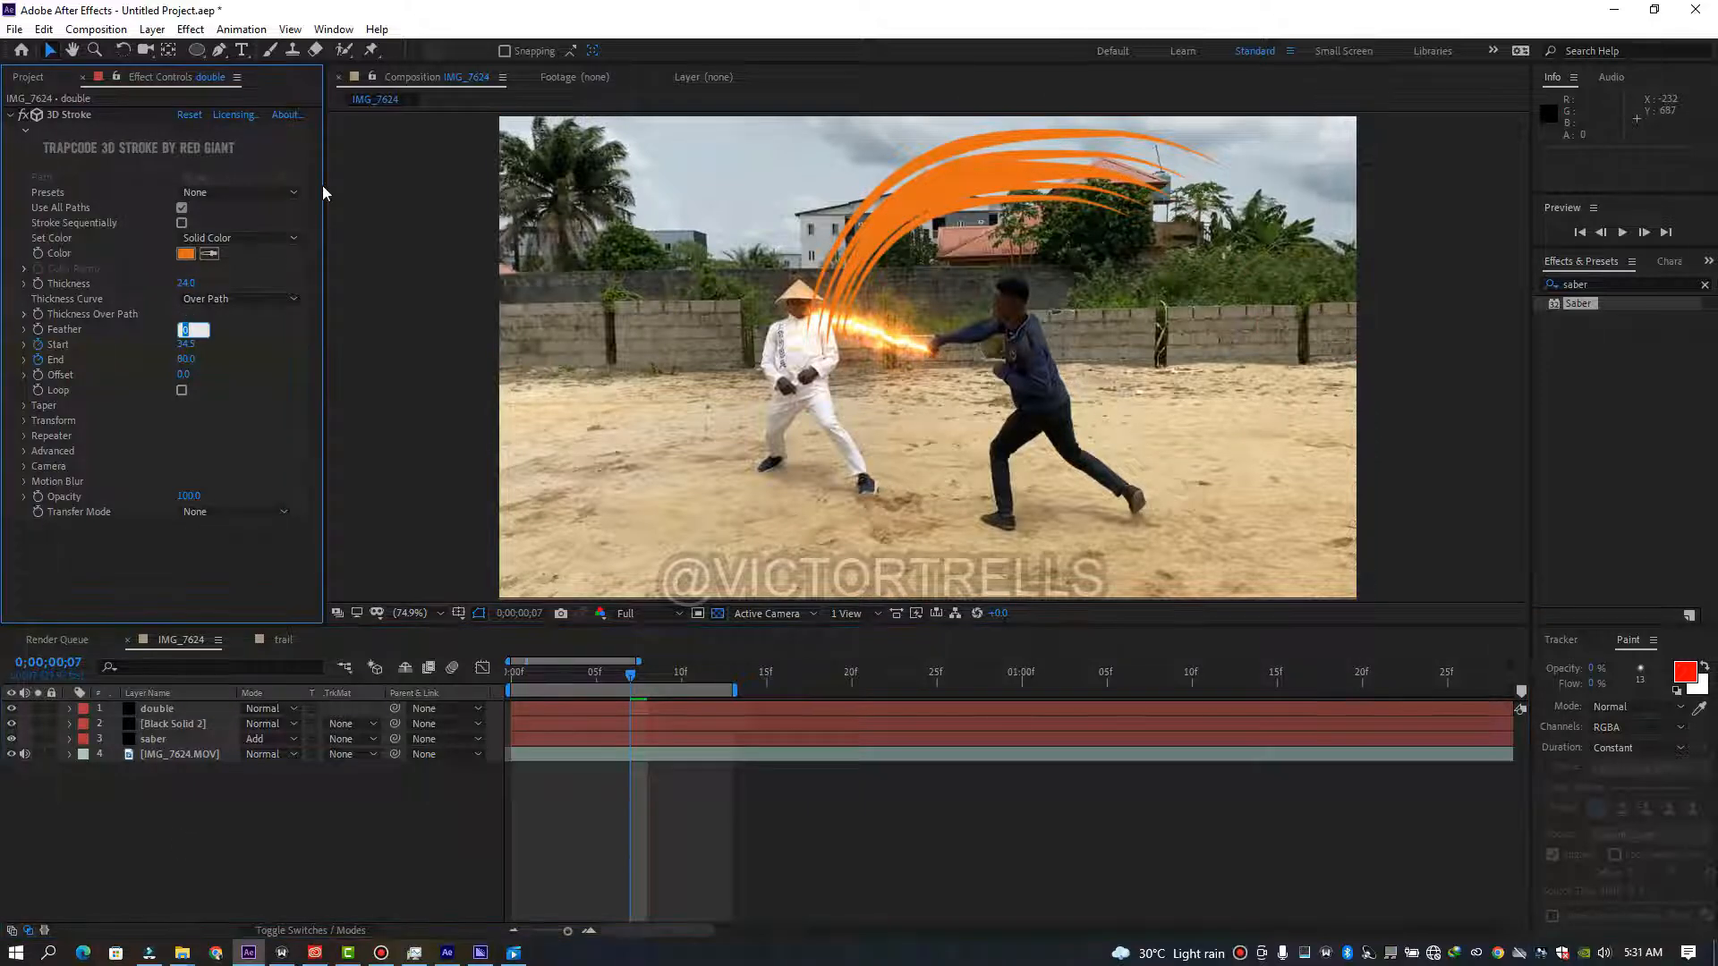
text(85)
key(Return)
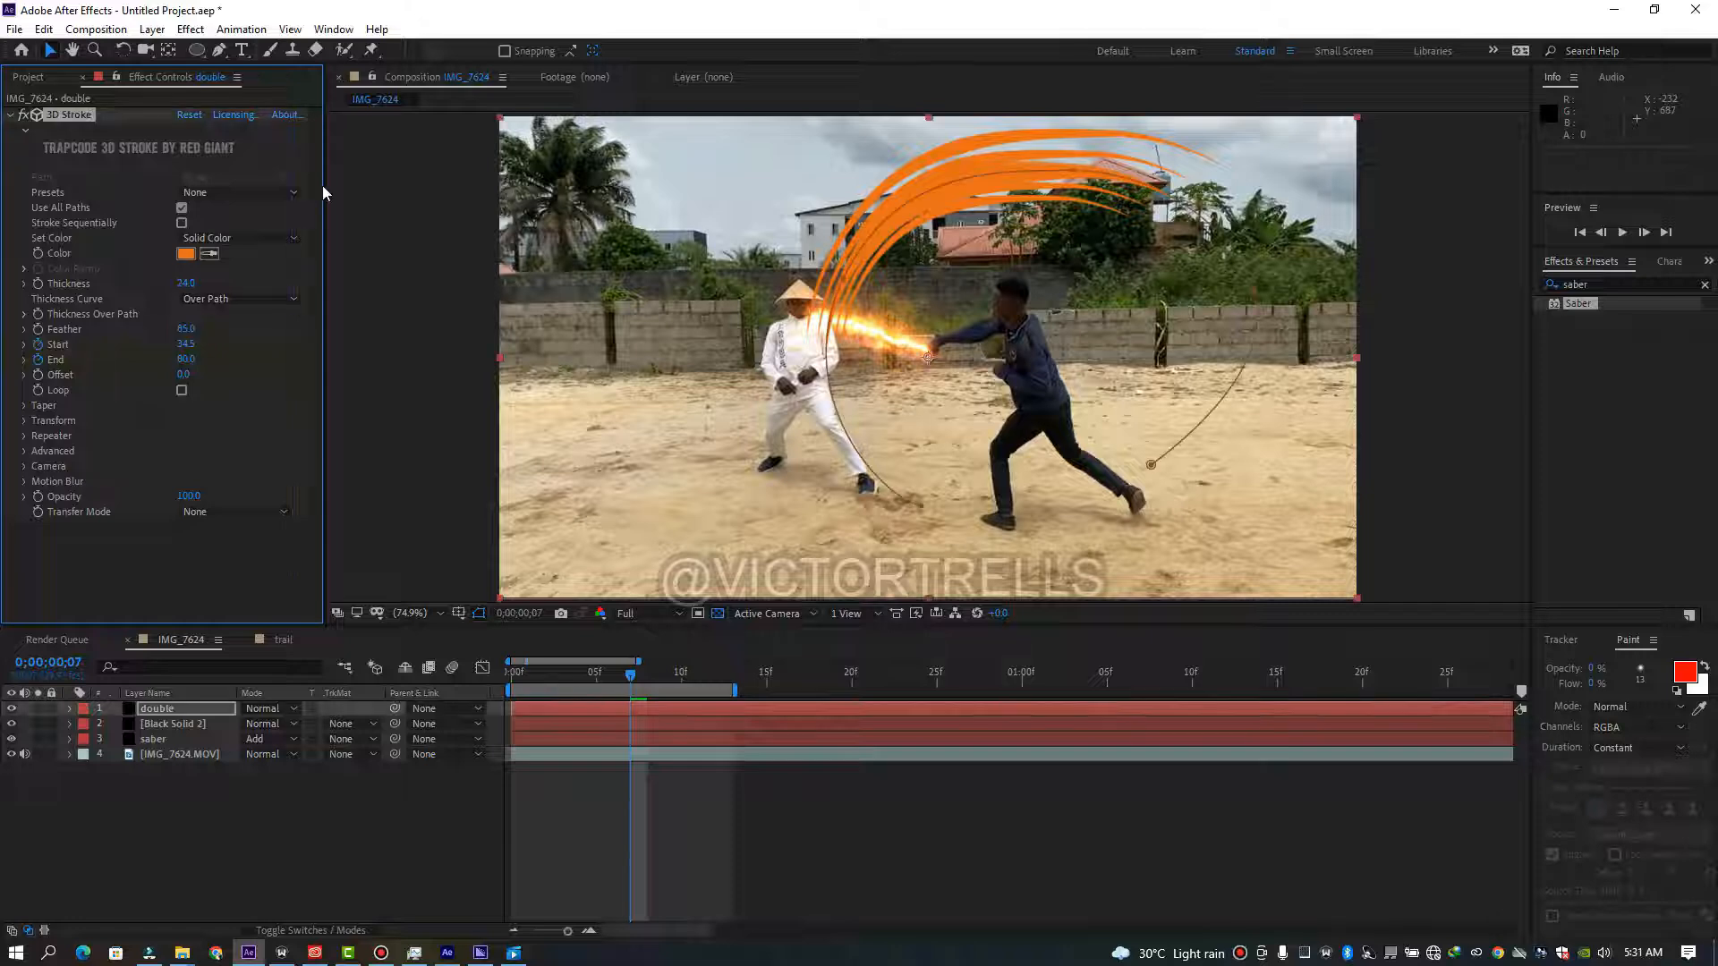
Change the "double" layer's 3D Stroke color to golden yellow, E7B212.
click(186, 253)
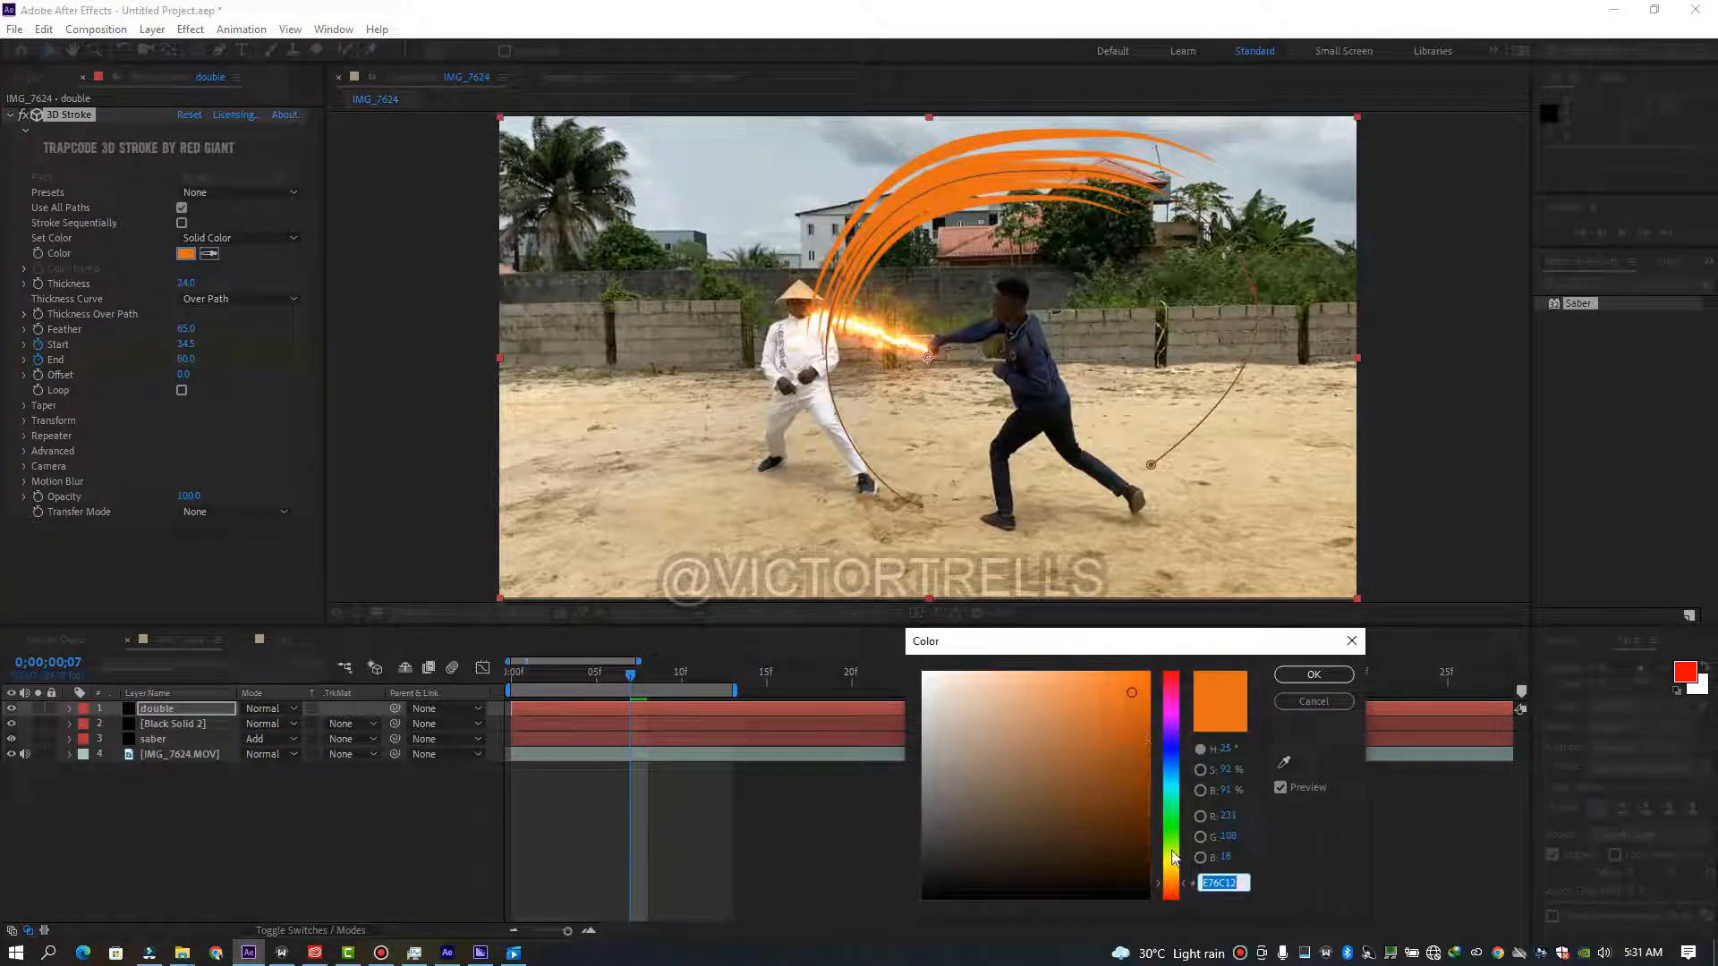
drag(1173, 885, 1178, 871)
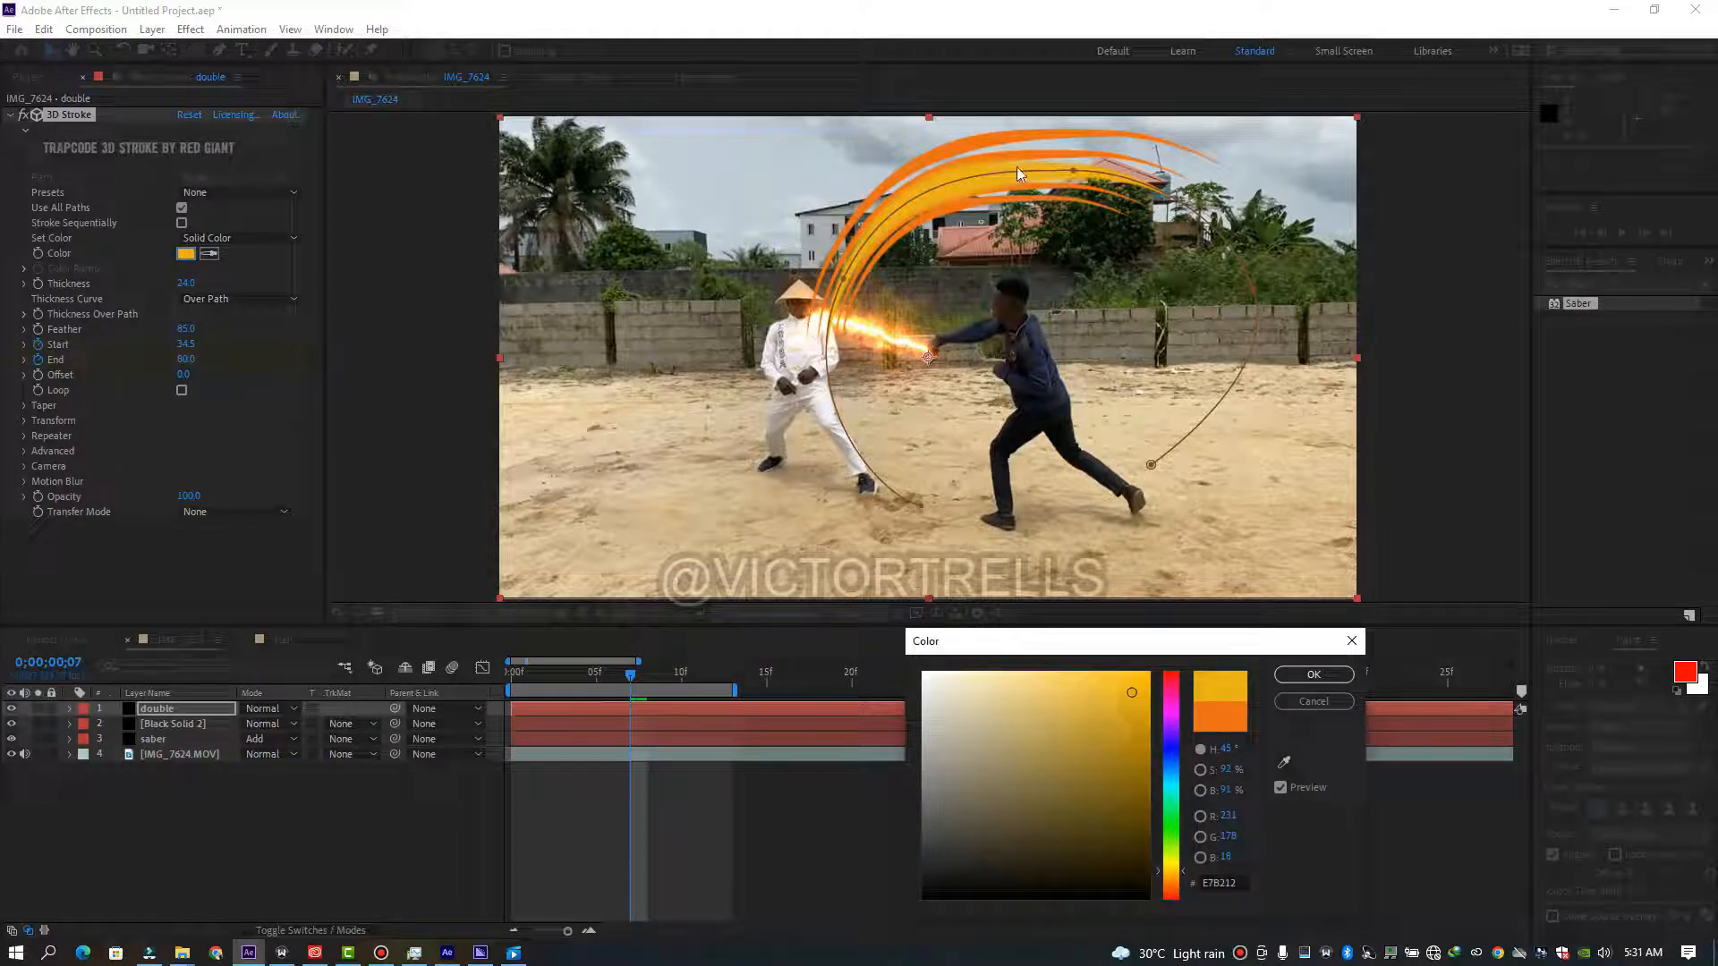
click(1302, 677)
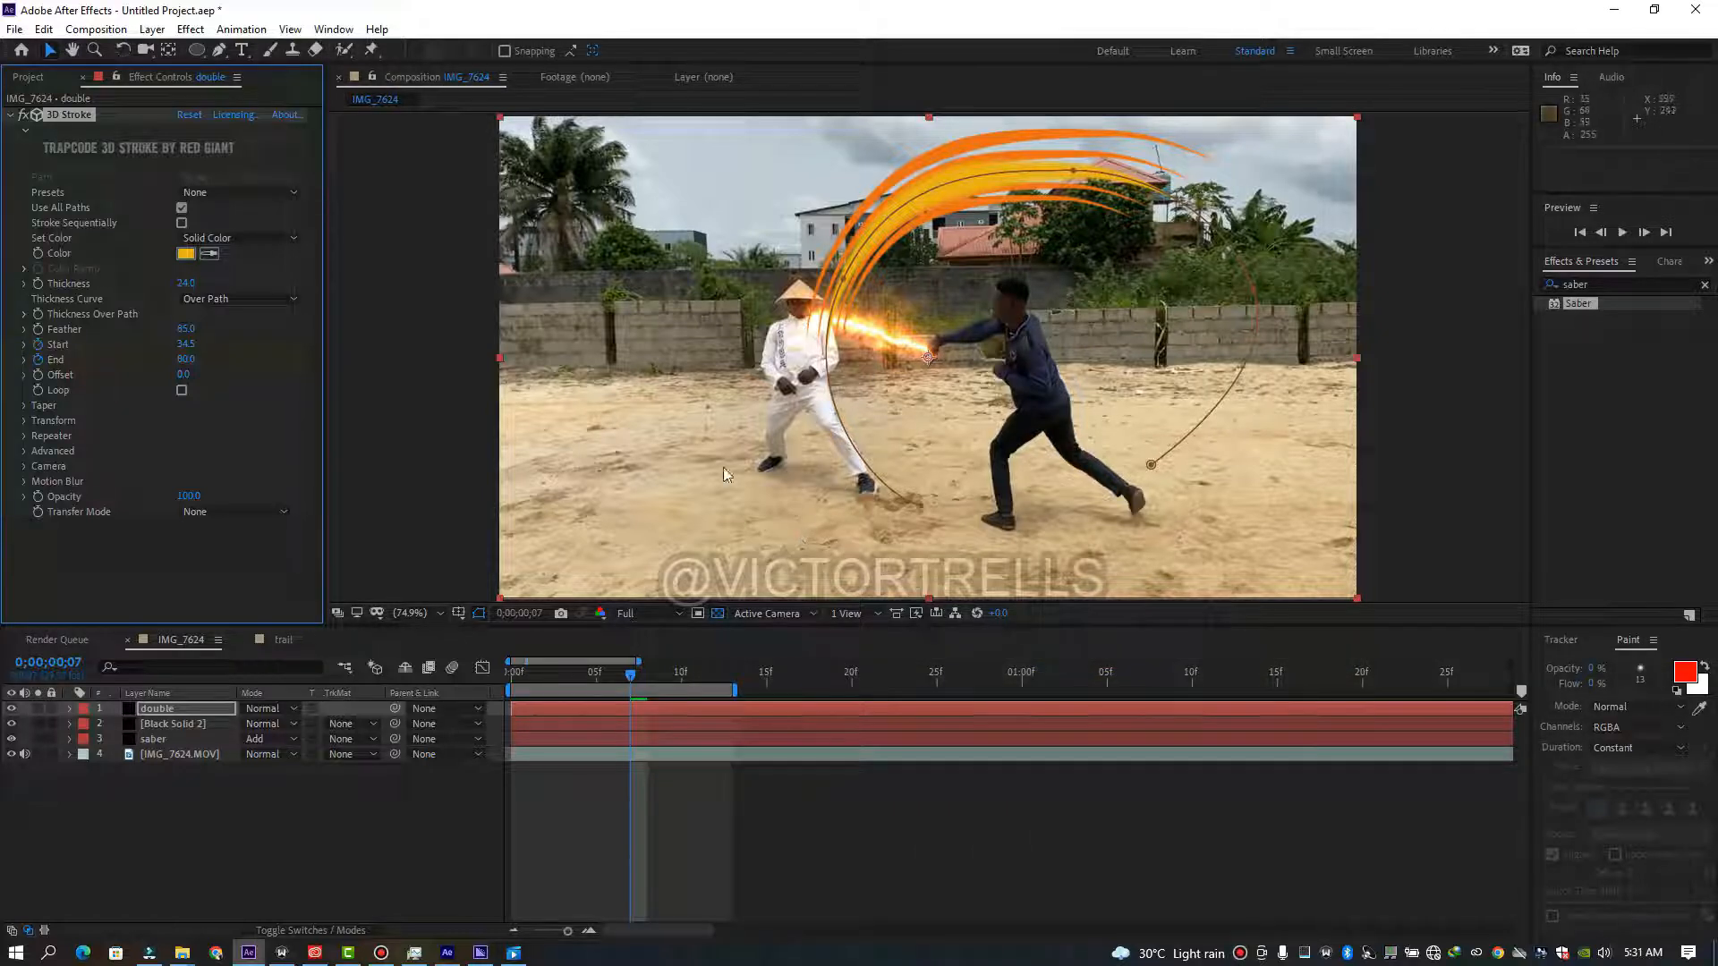
Pre-compose the "double" and Black Solid 2 layers together as "trail" and preview the result in the IMG_7624 composition.
click(178, 724)
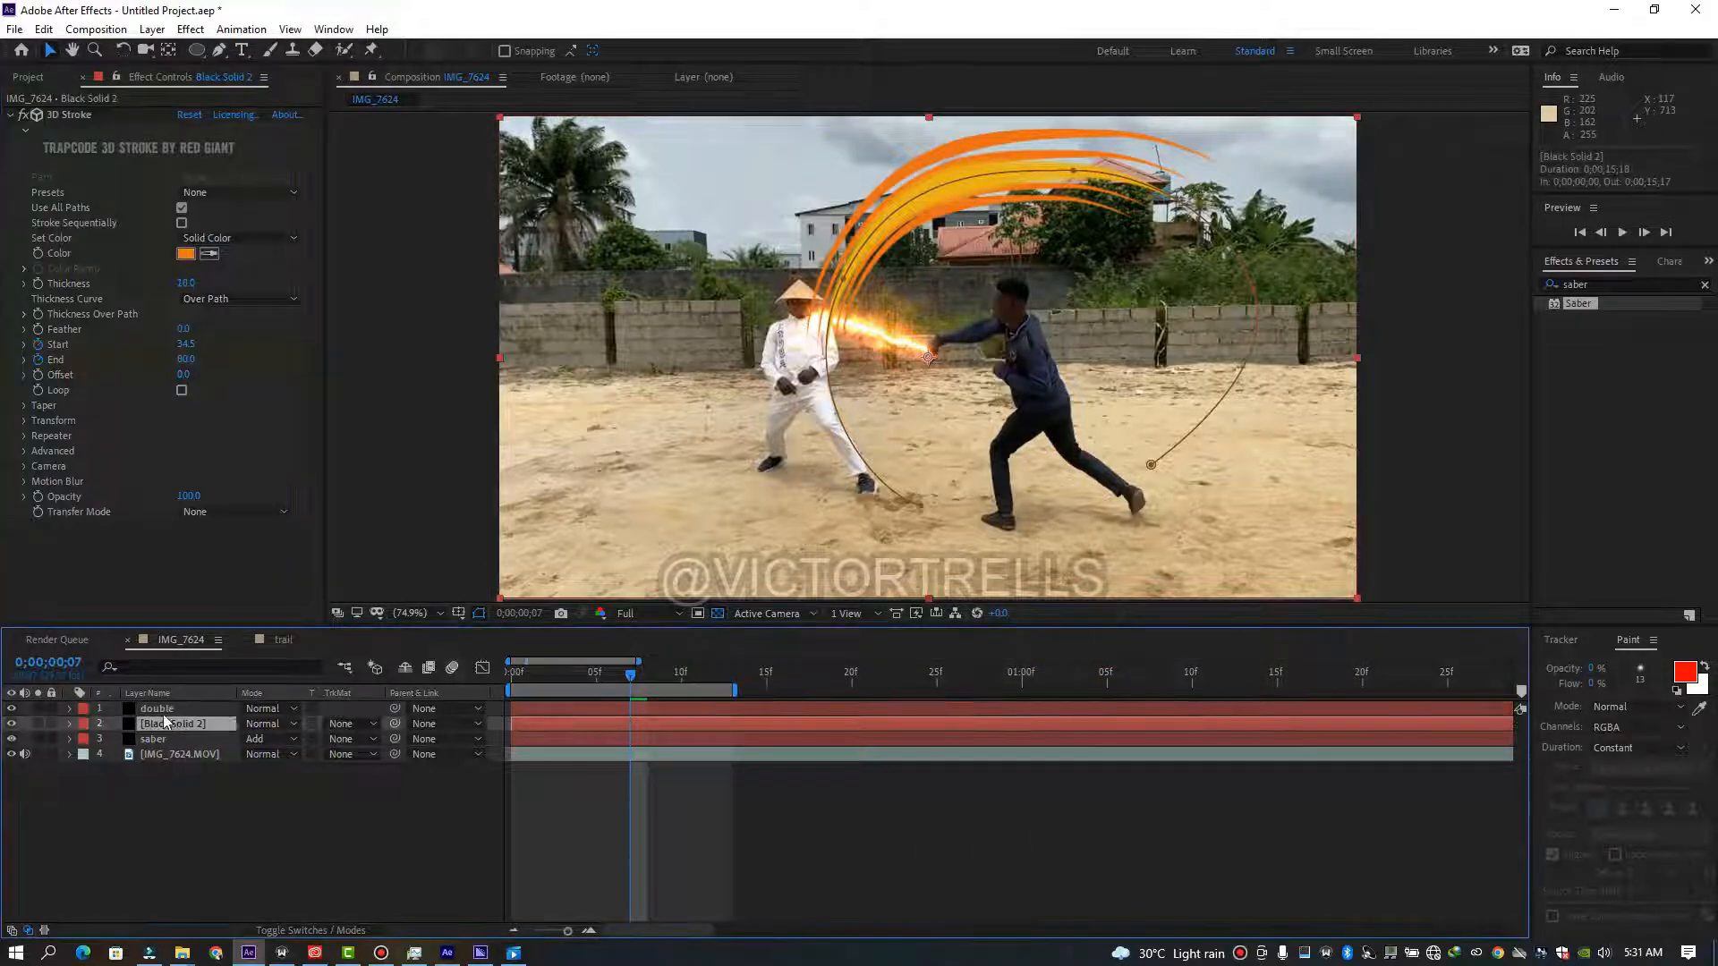
ctrl+click(162, 711)
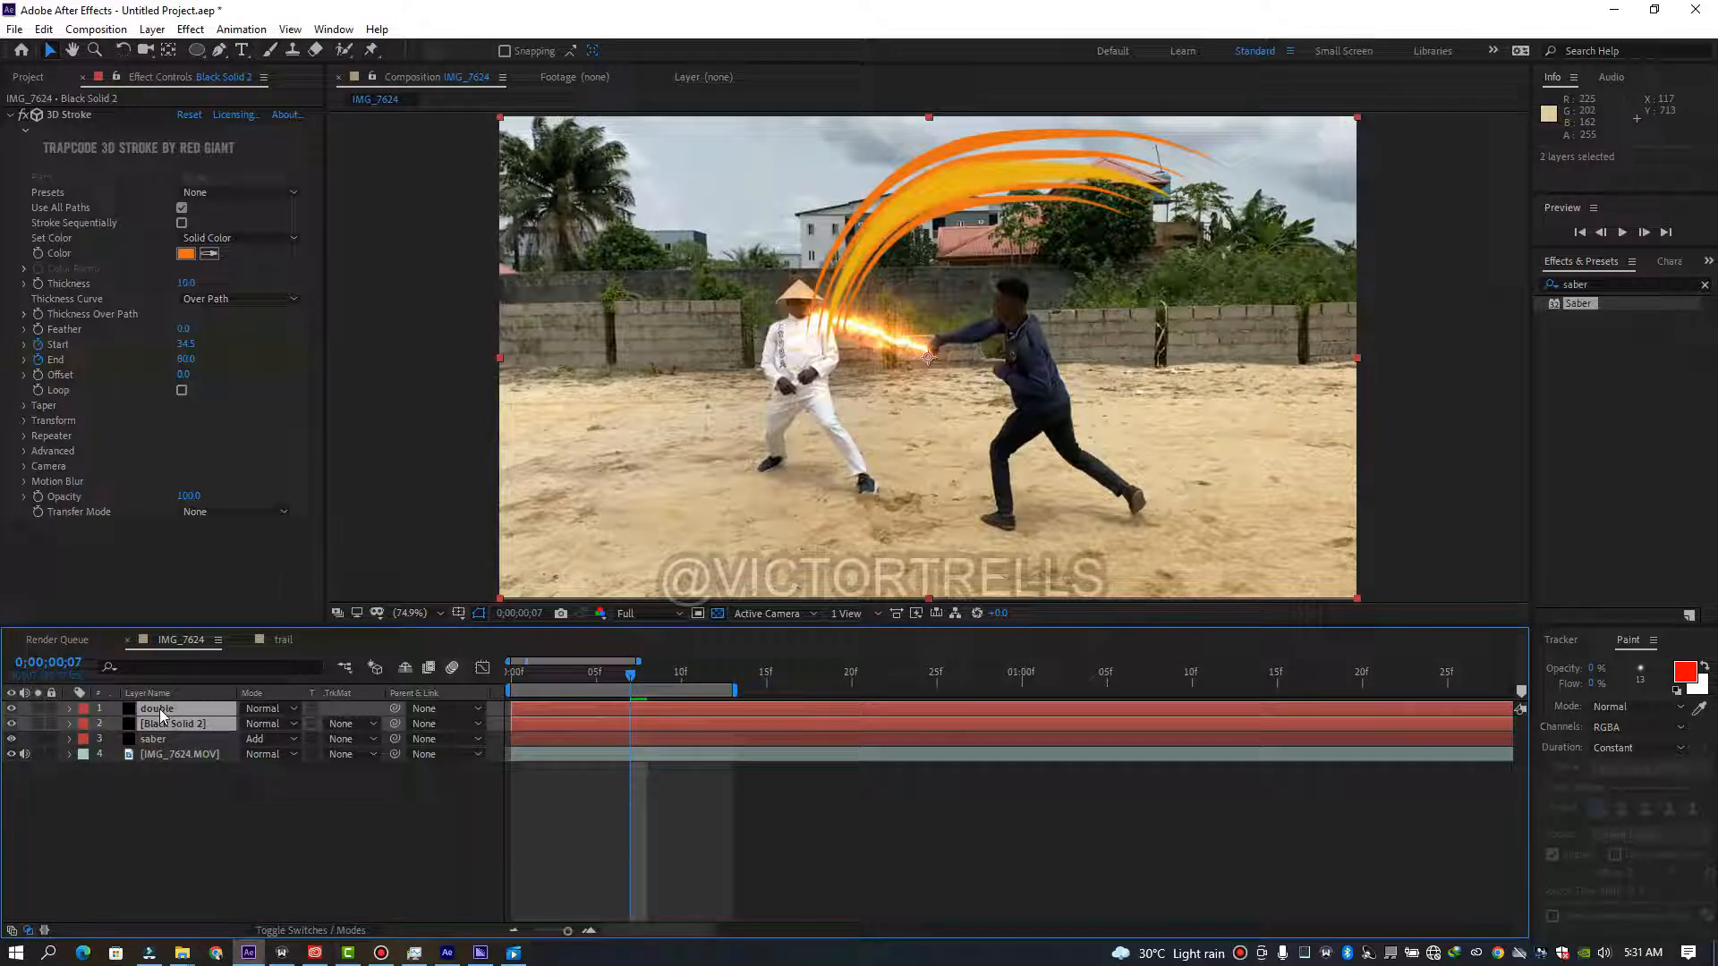
drag(529, 675, 470, 678)
key(space)
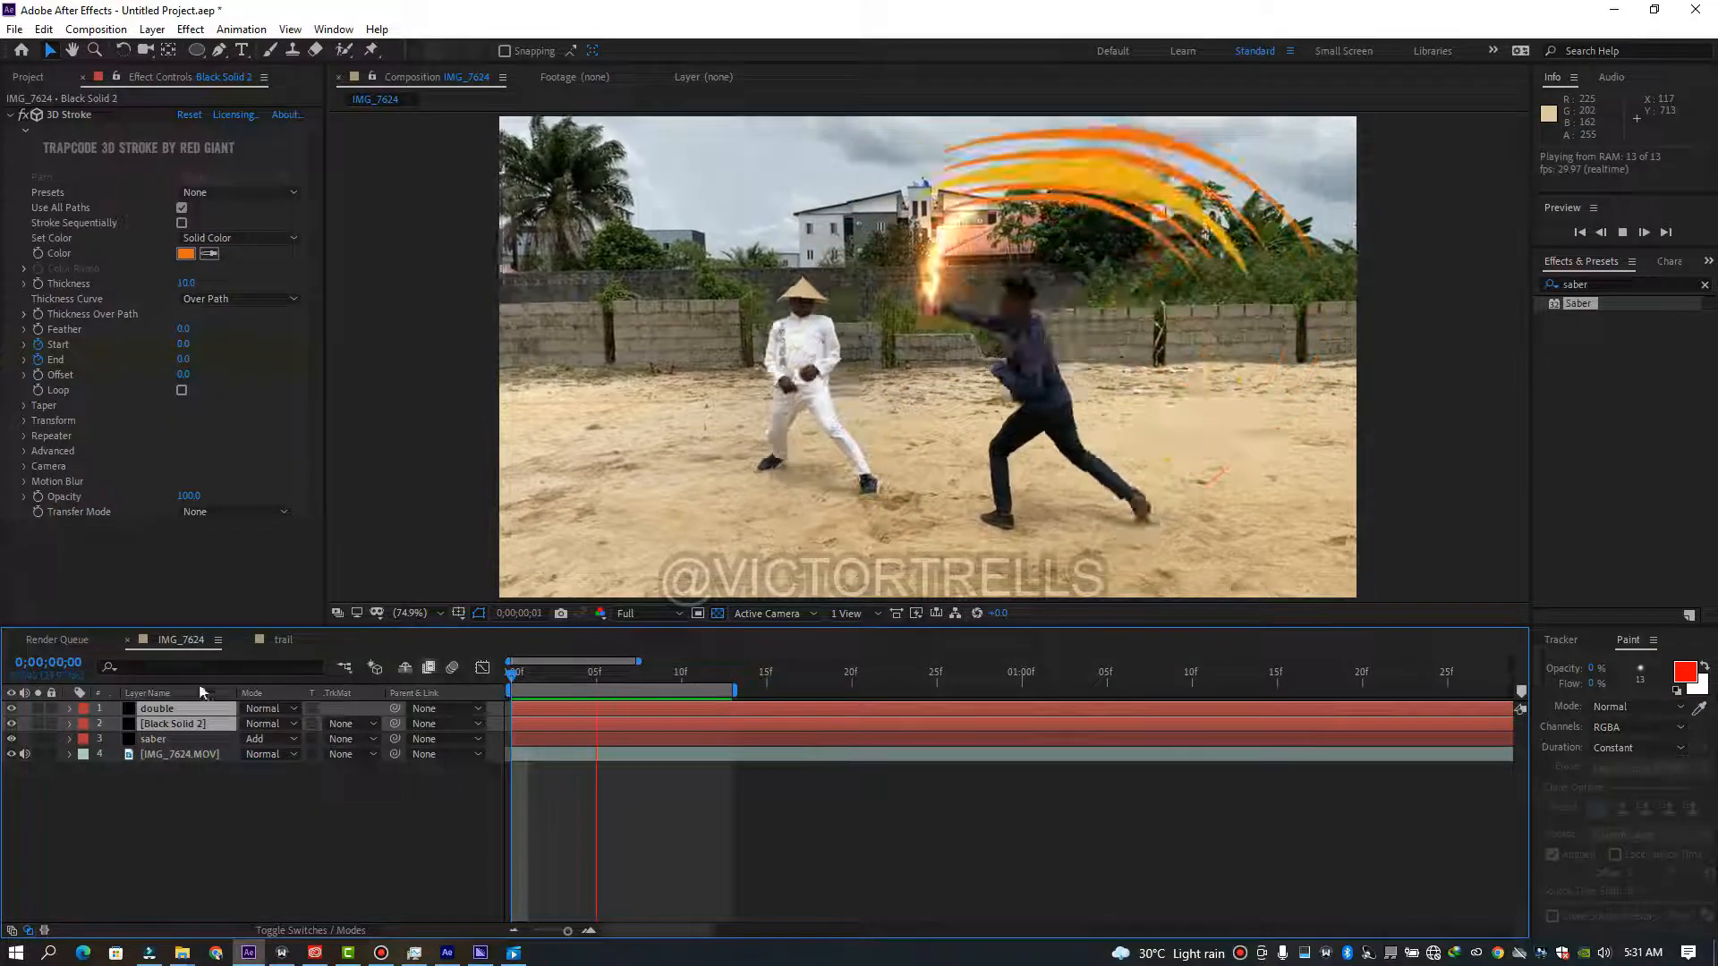
right_click(190, 707)
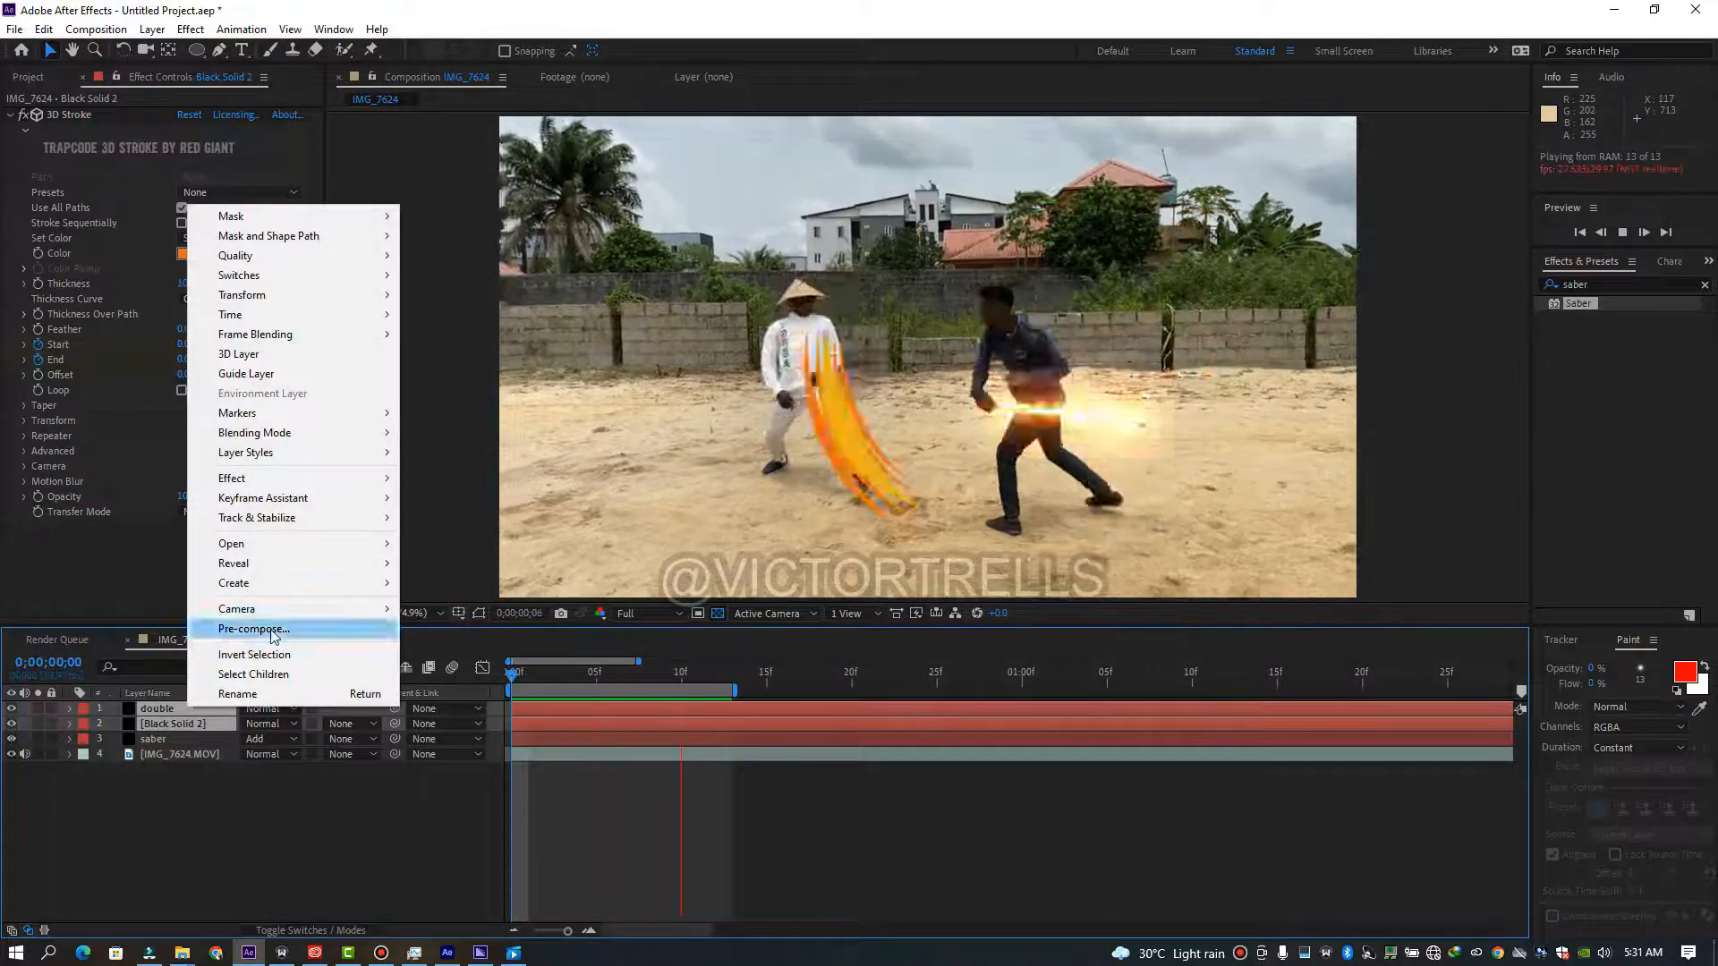
click(254, 628)
text(trail)
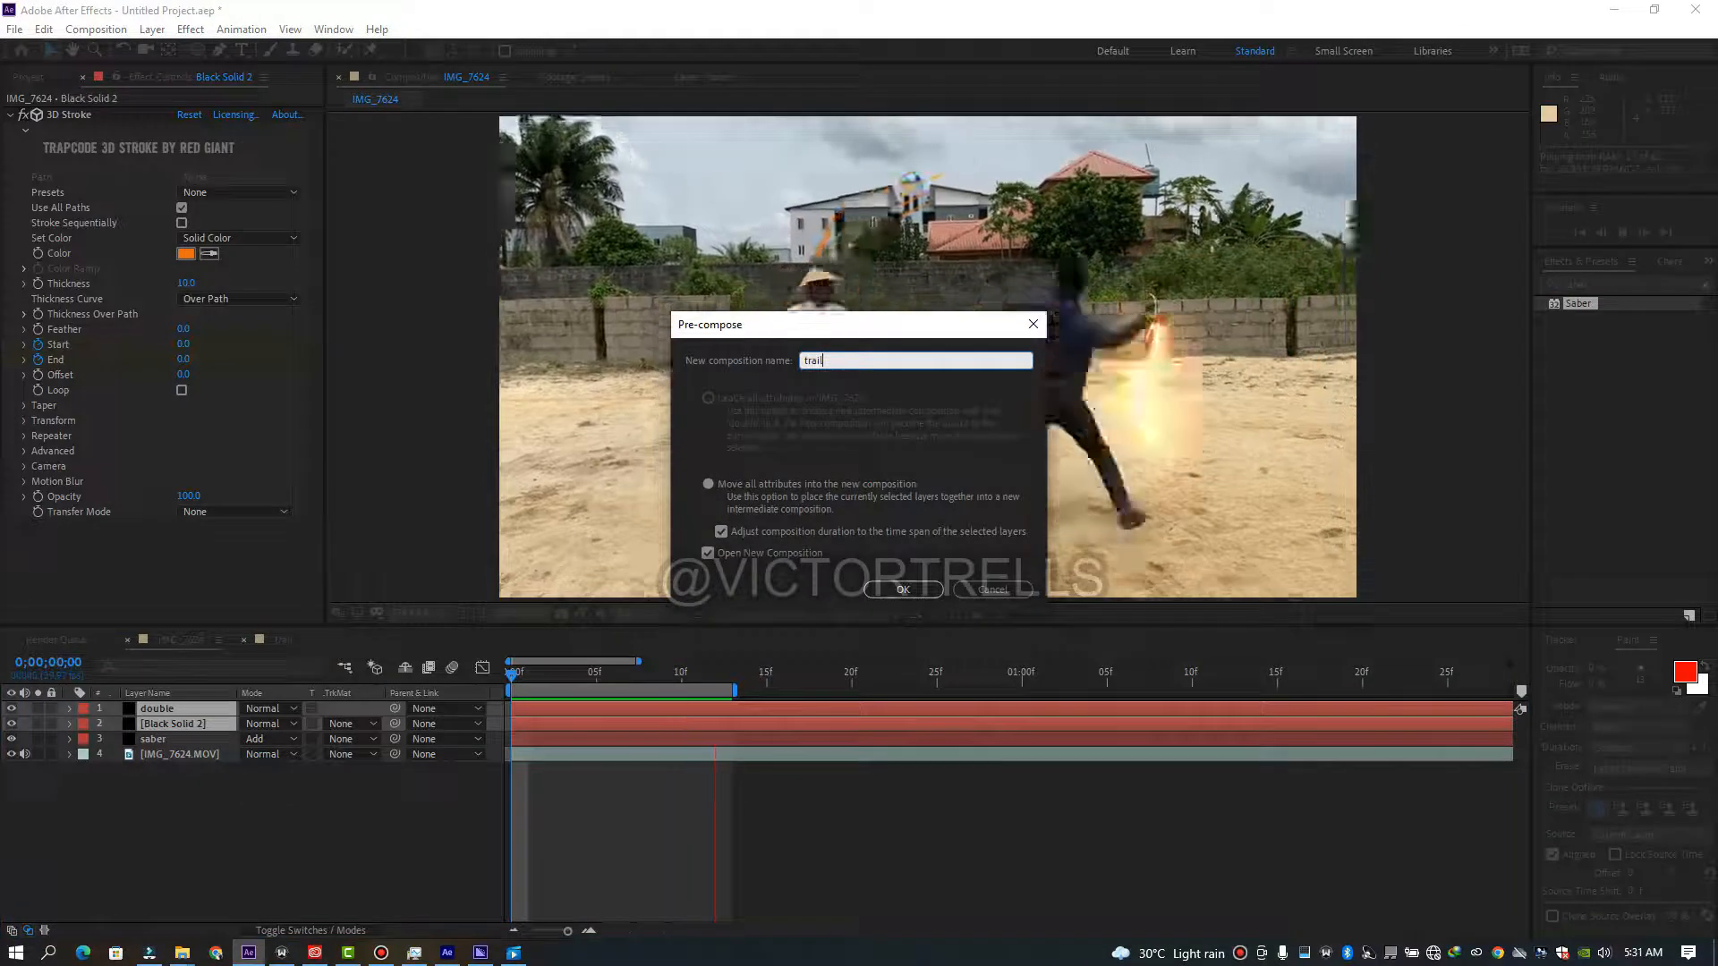
key(Return)
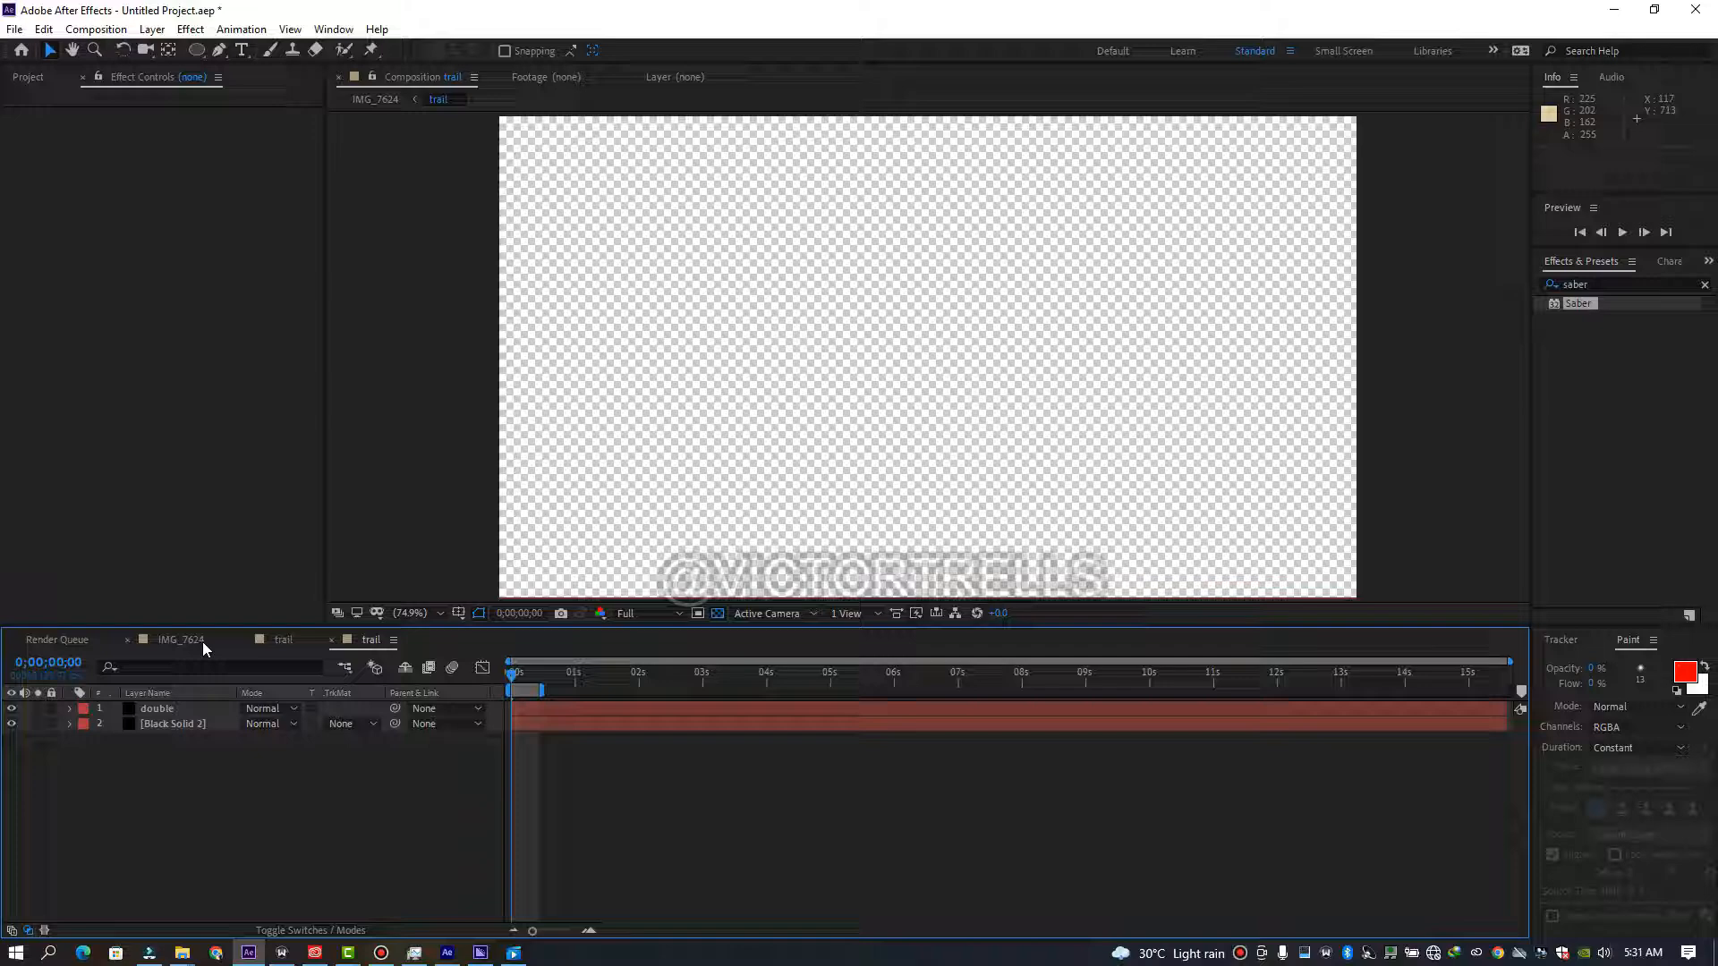
click(183, 639)
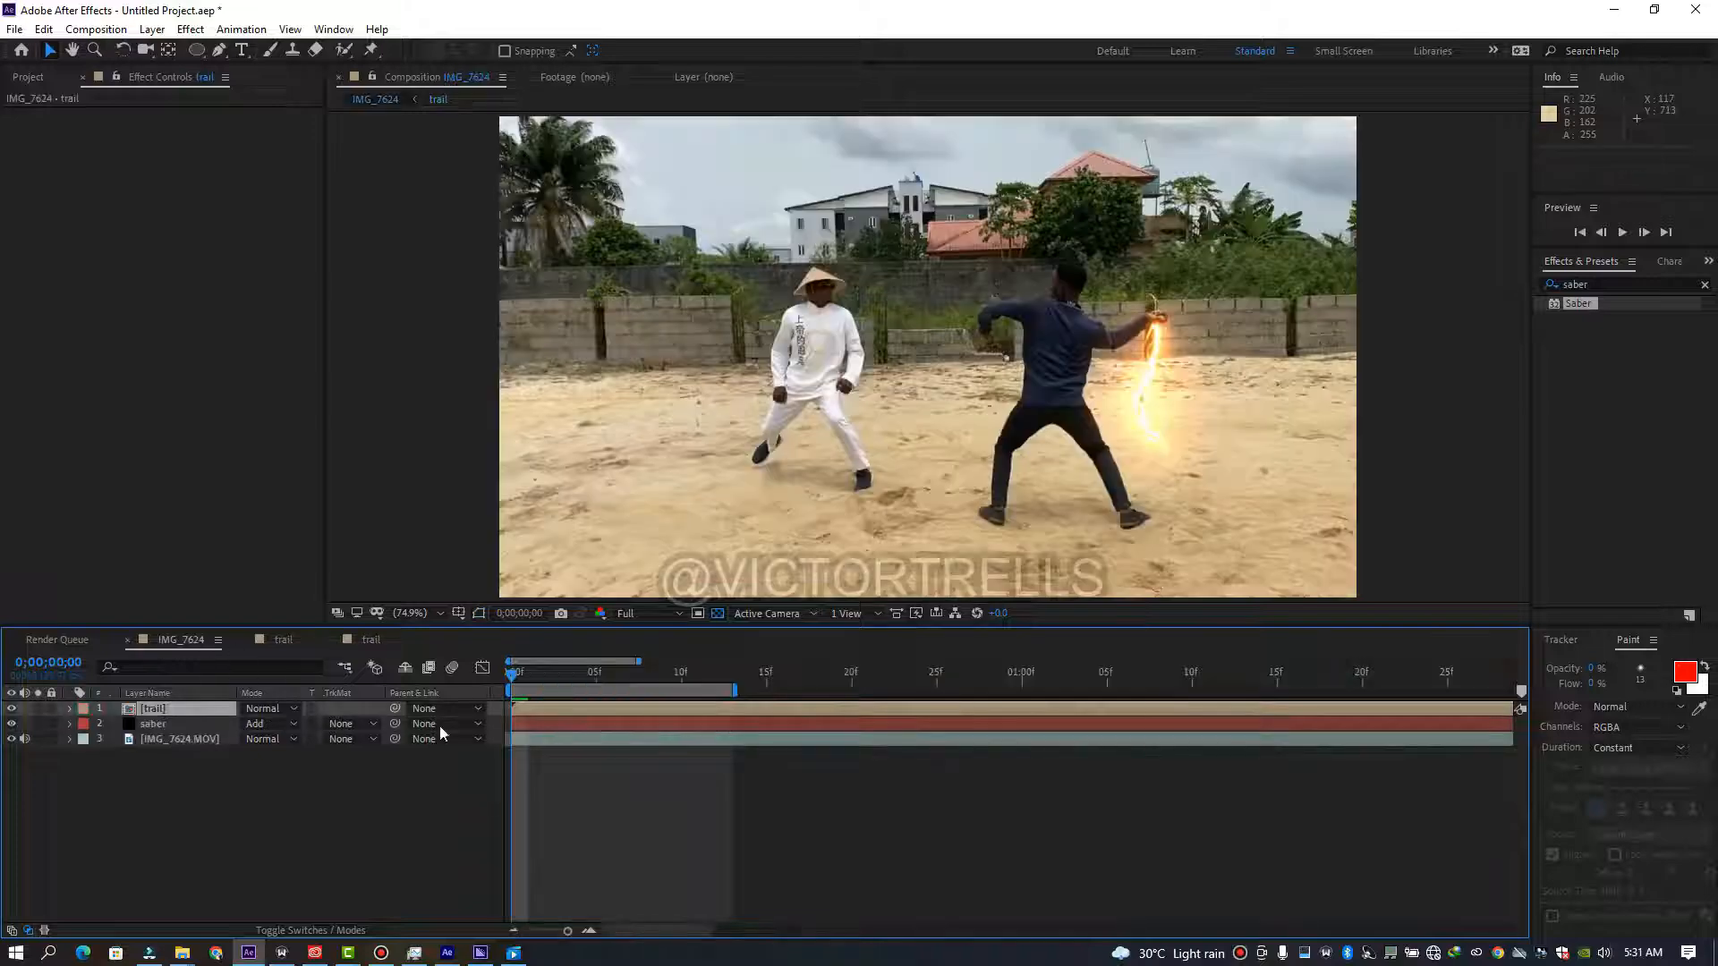
key(space)
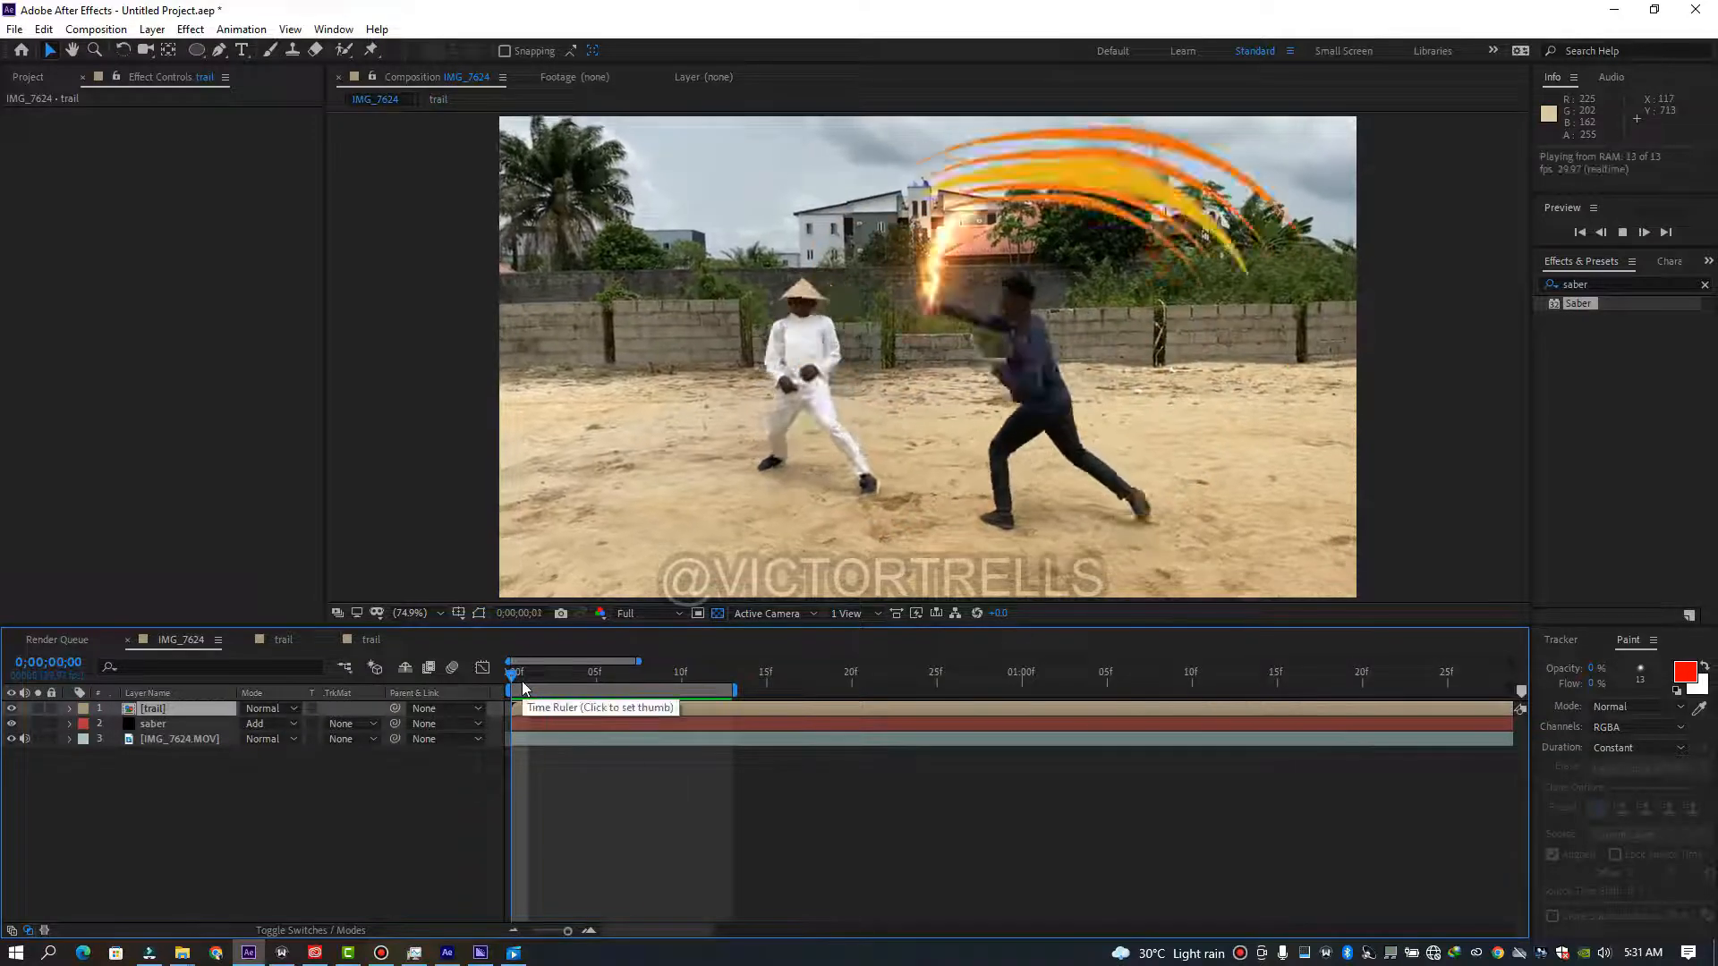
key(space)
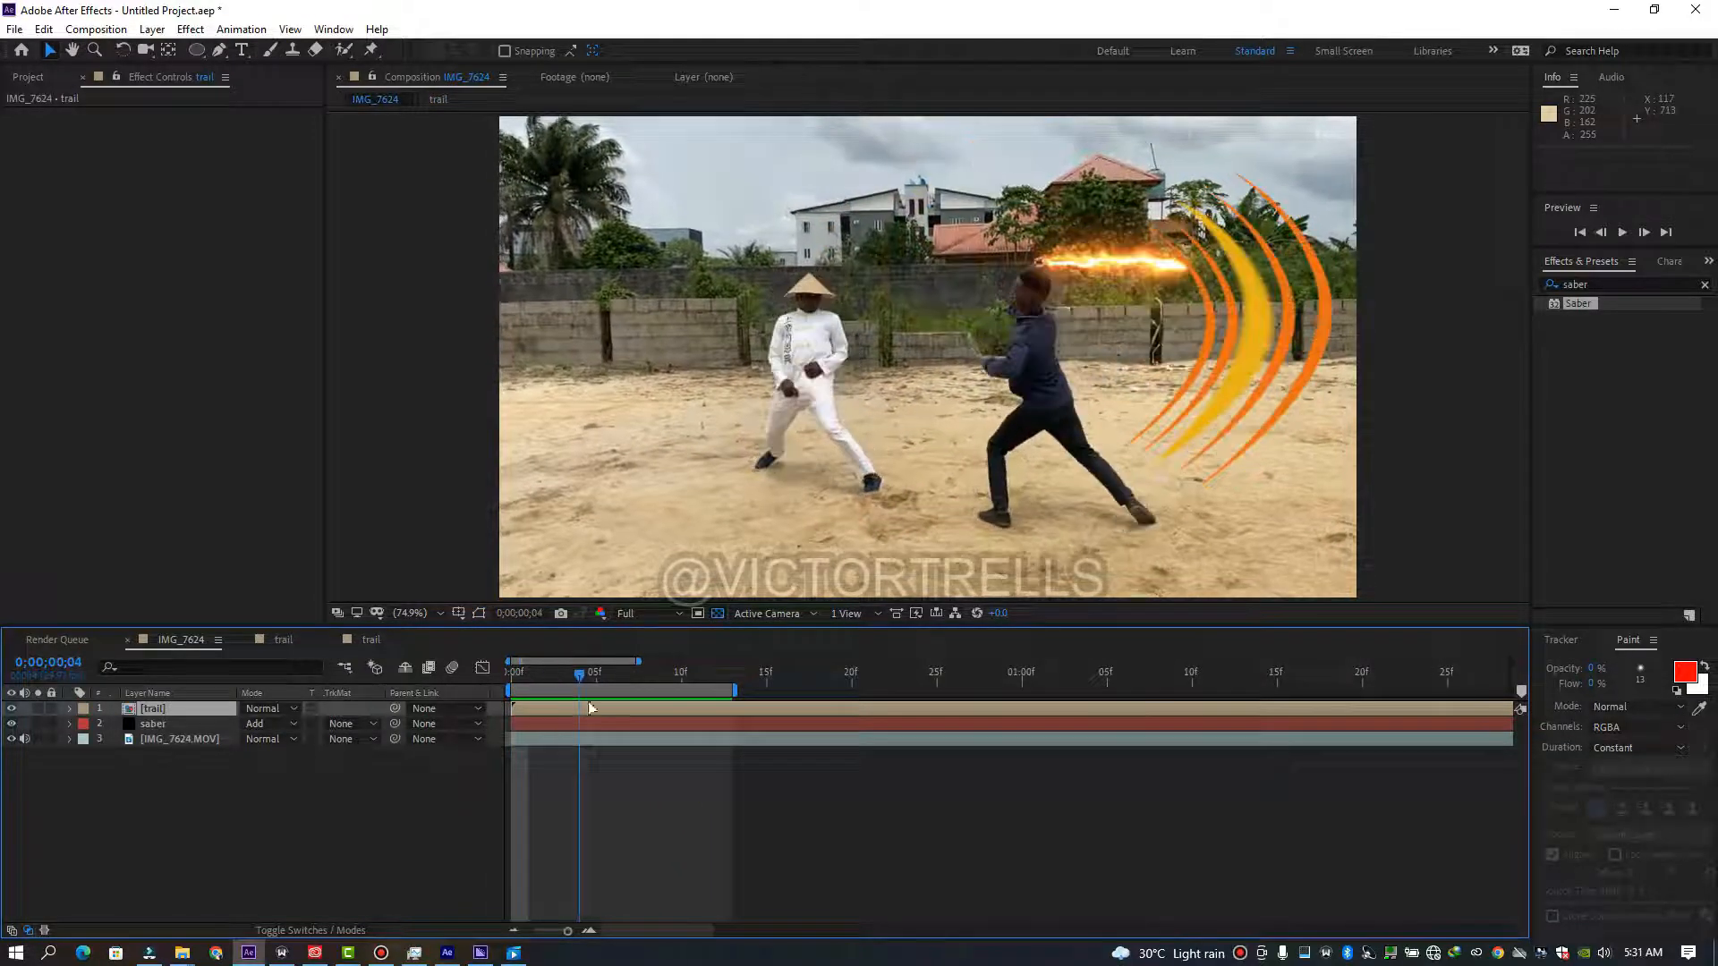
Duplicate the trail precomp layer, set the upper copy's blending mode to Add, and check it at frame 6.
click(185, 709)
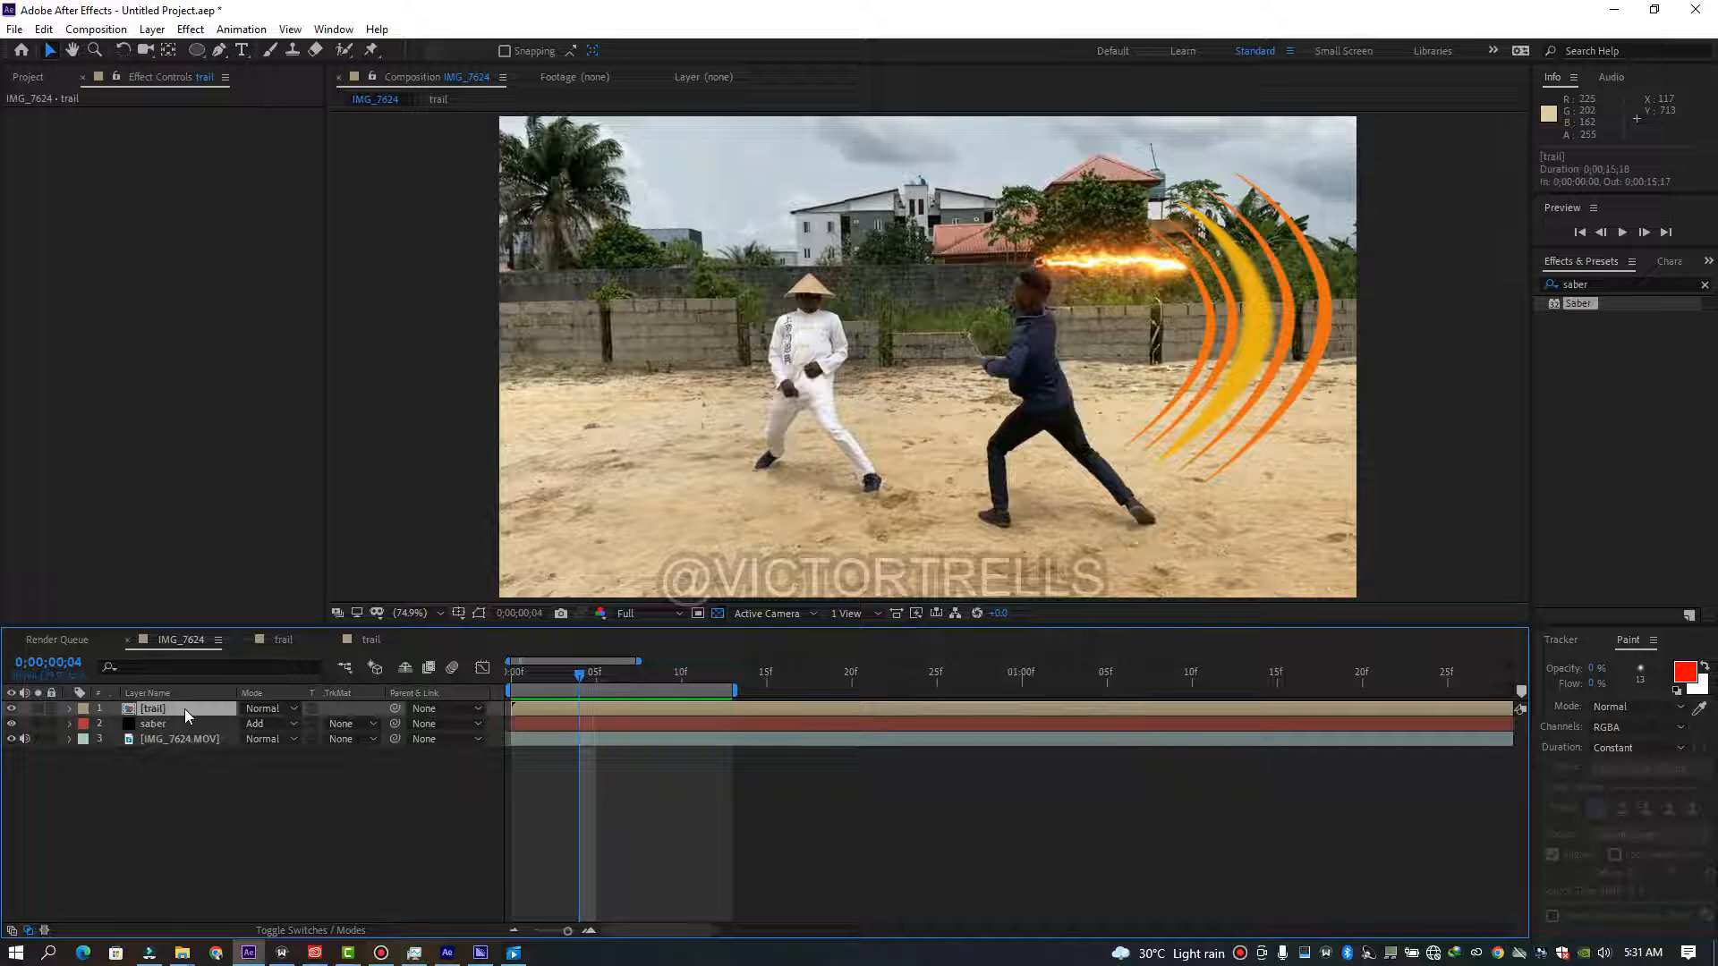
key(ctrl+d)
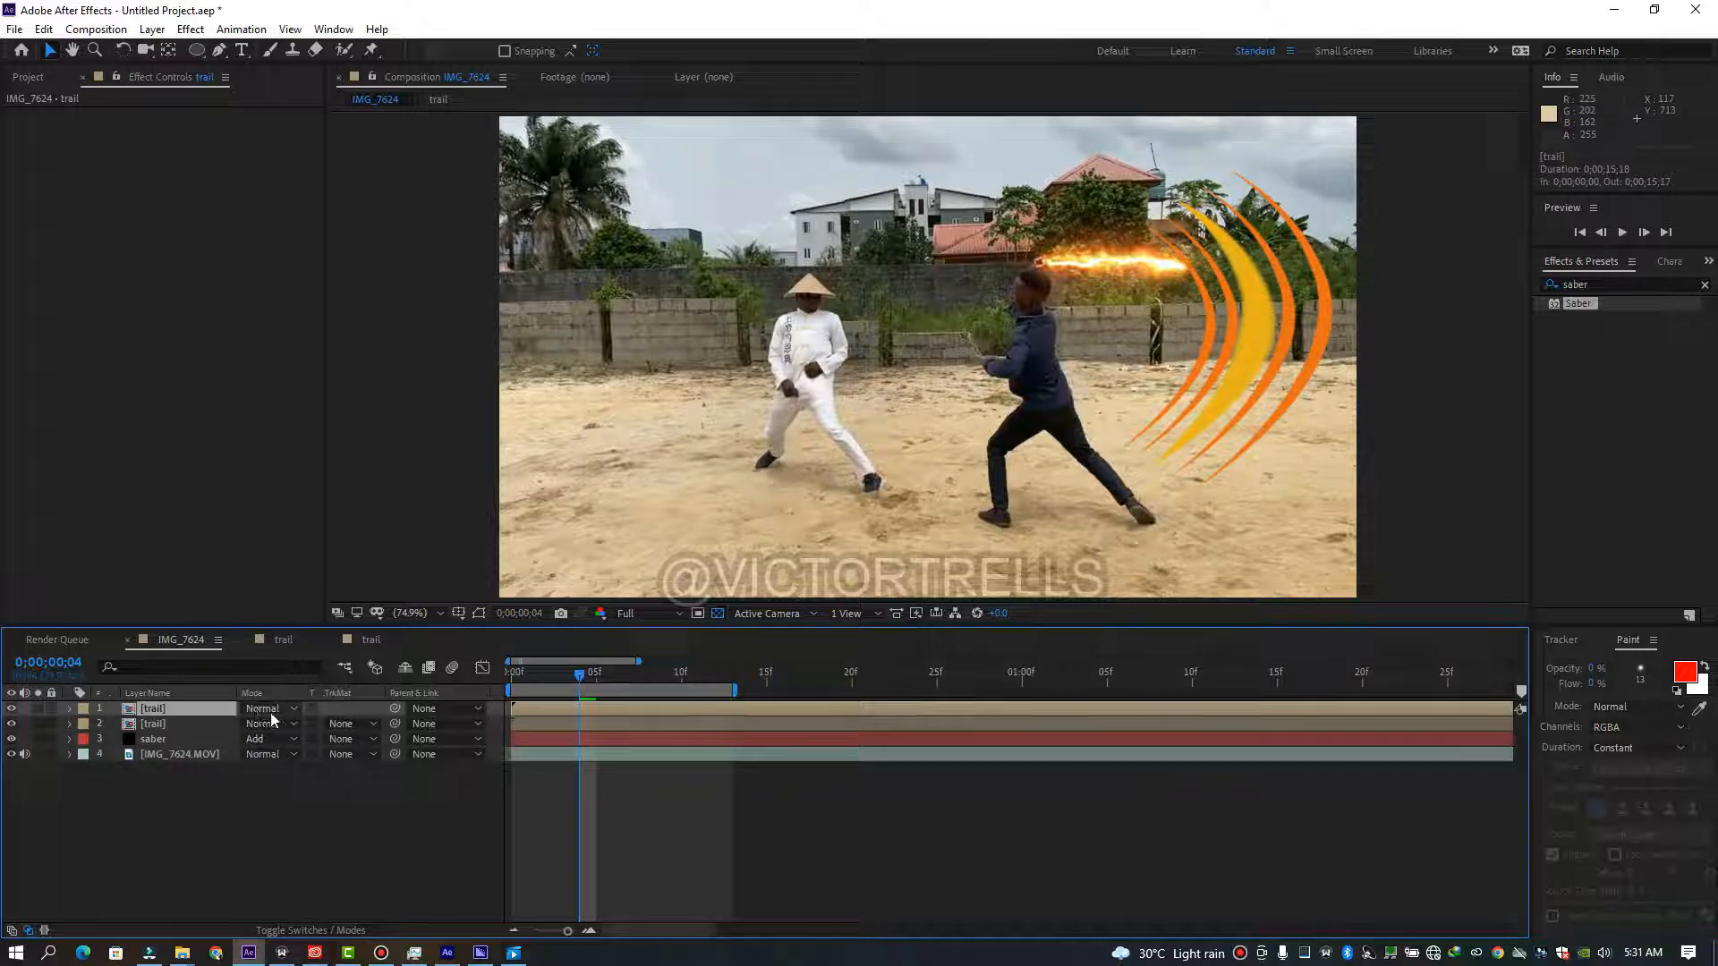
click(268, 712)
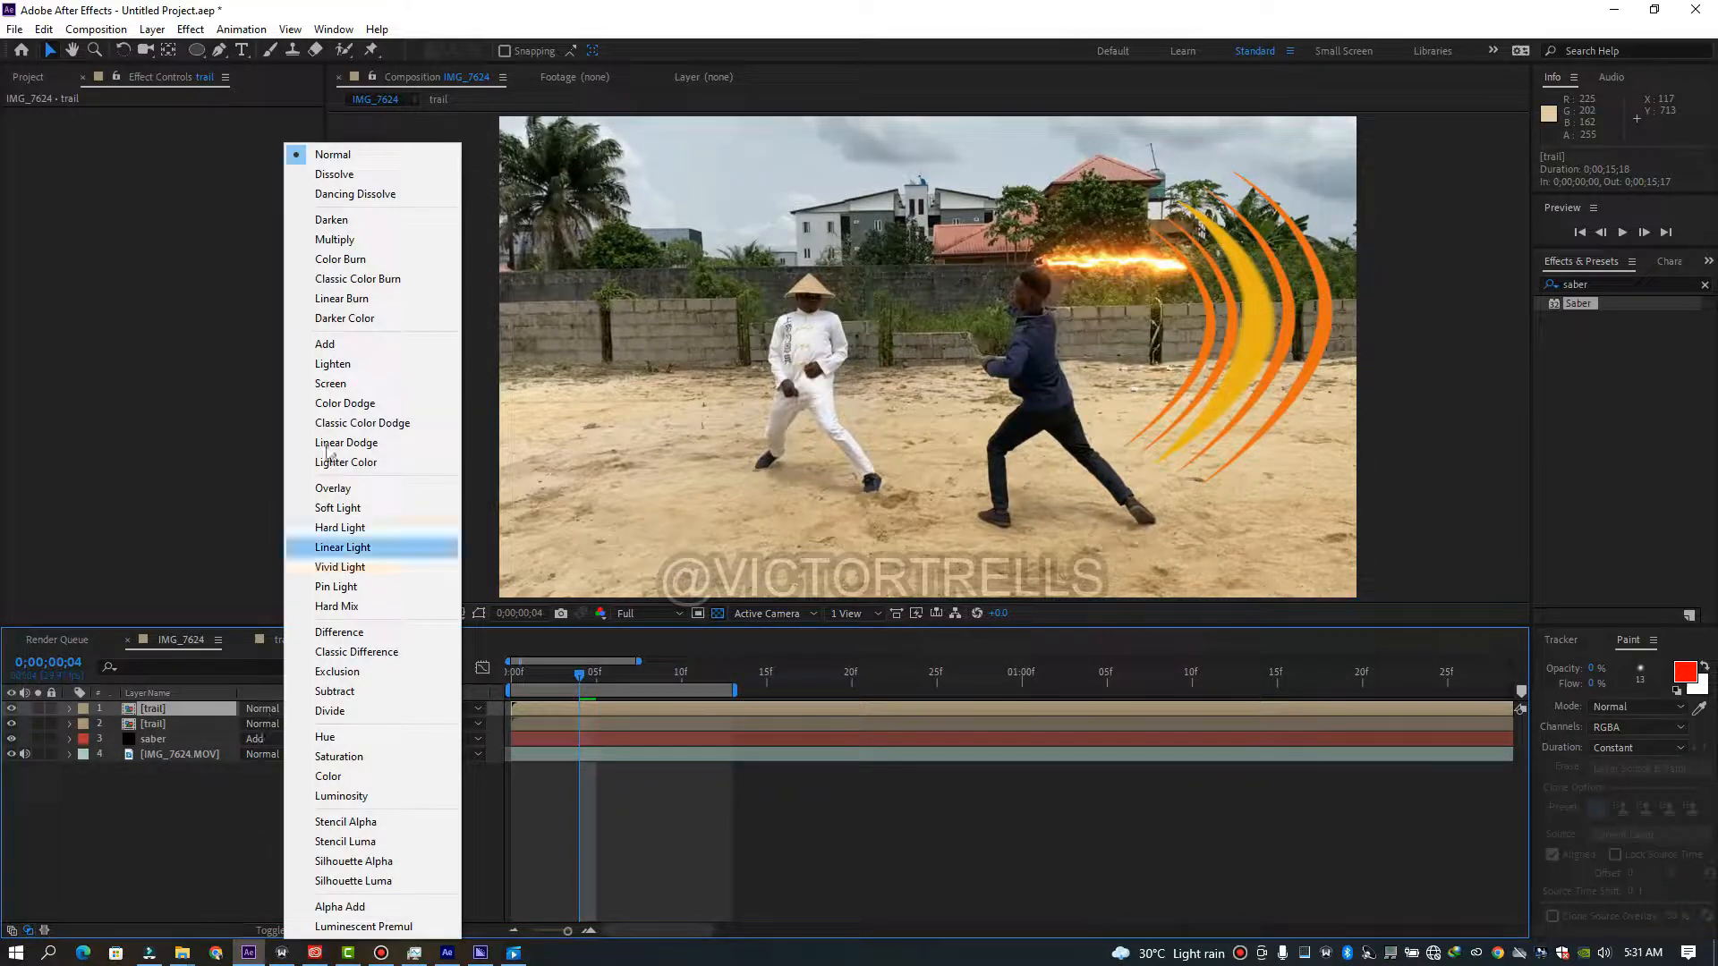
click(327, 345)
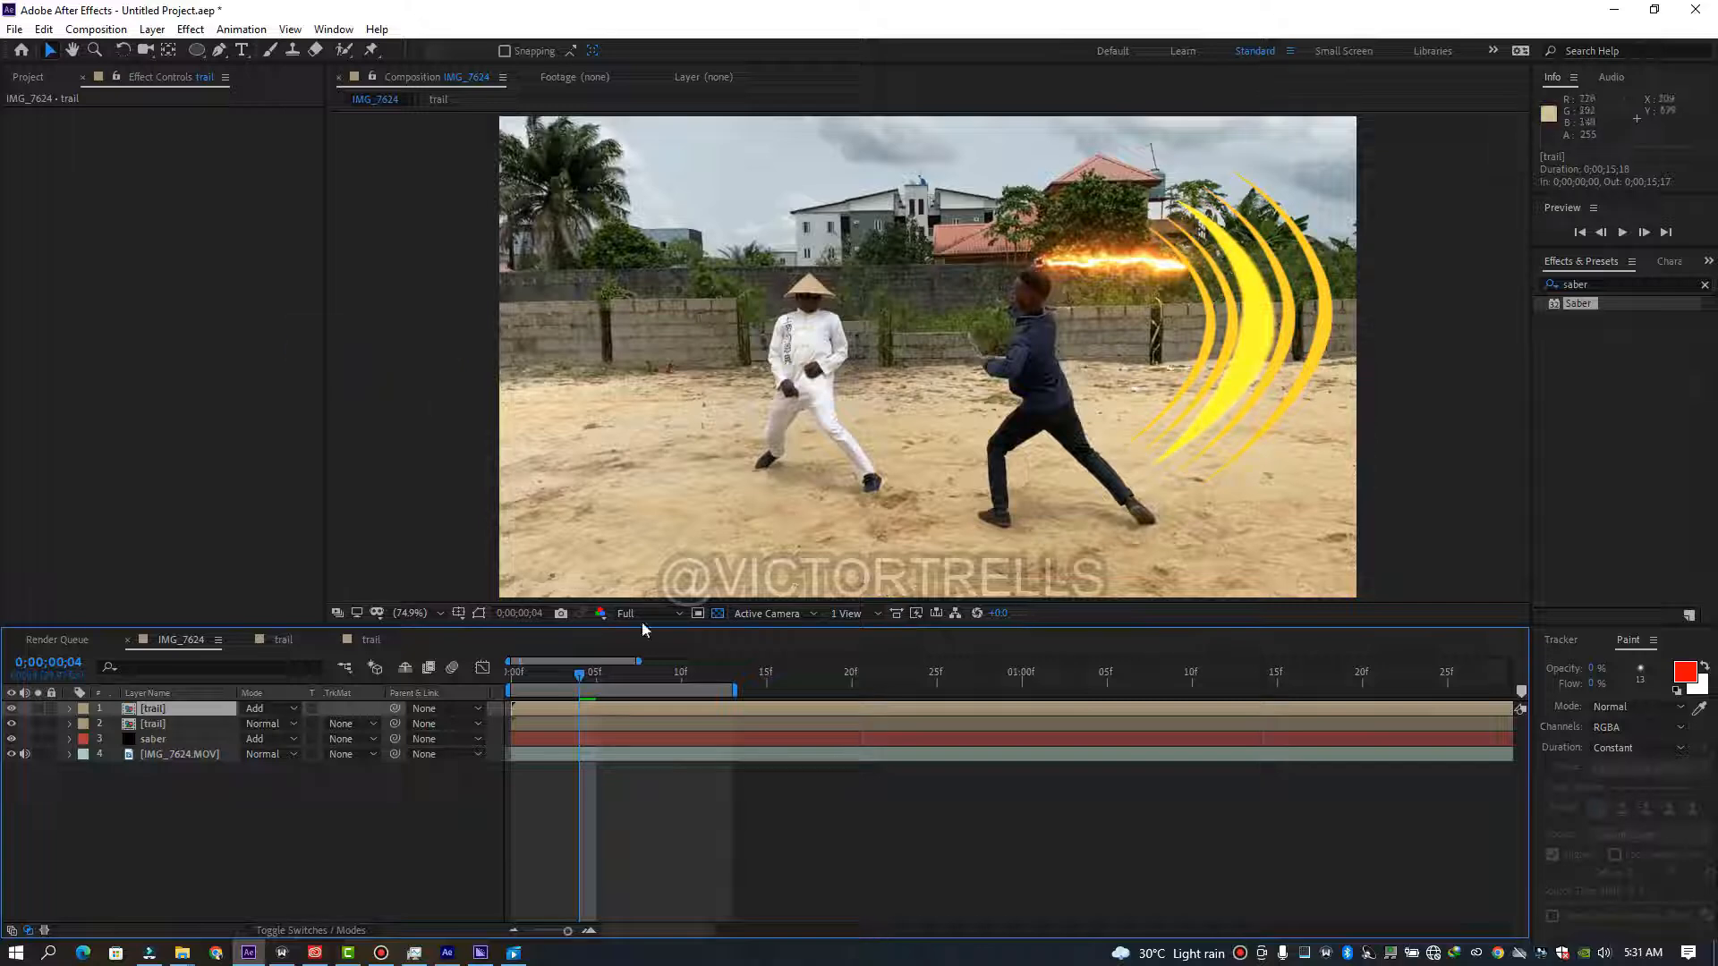
mouse_move(577, 677)
mouse_down()
mouse_move(630, 670)
mouse_move(610, 673)
mouse_up()
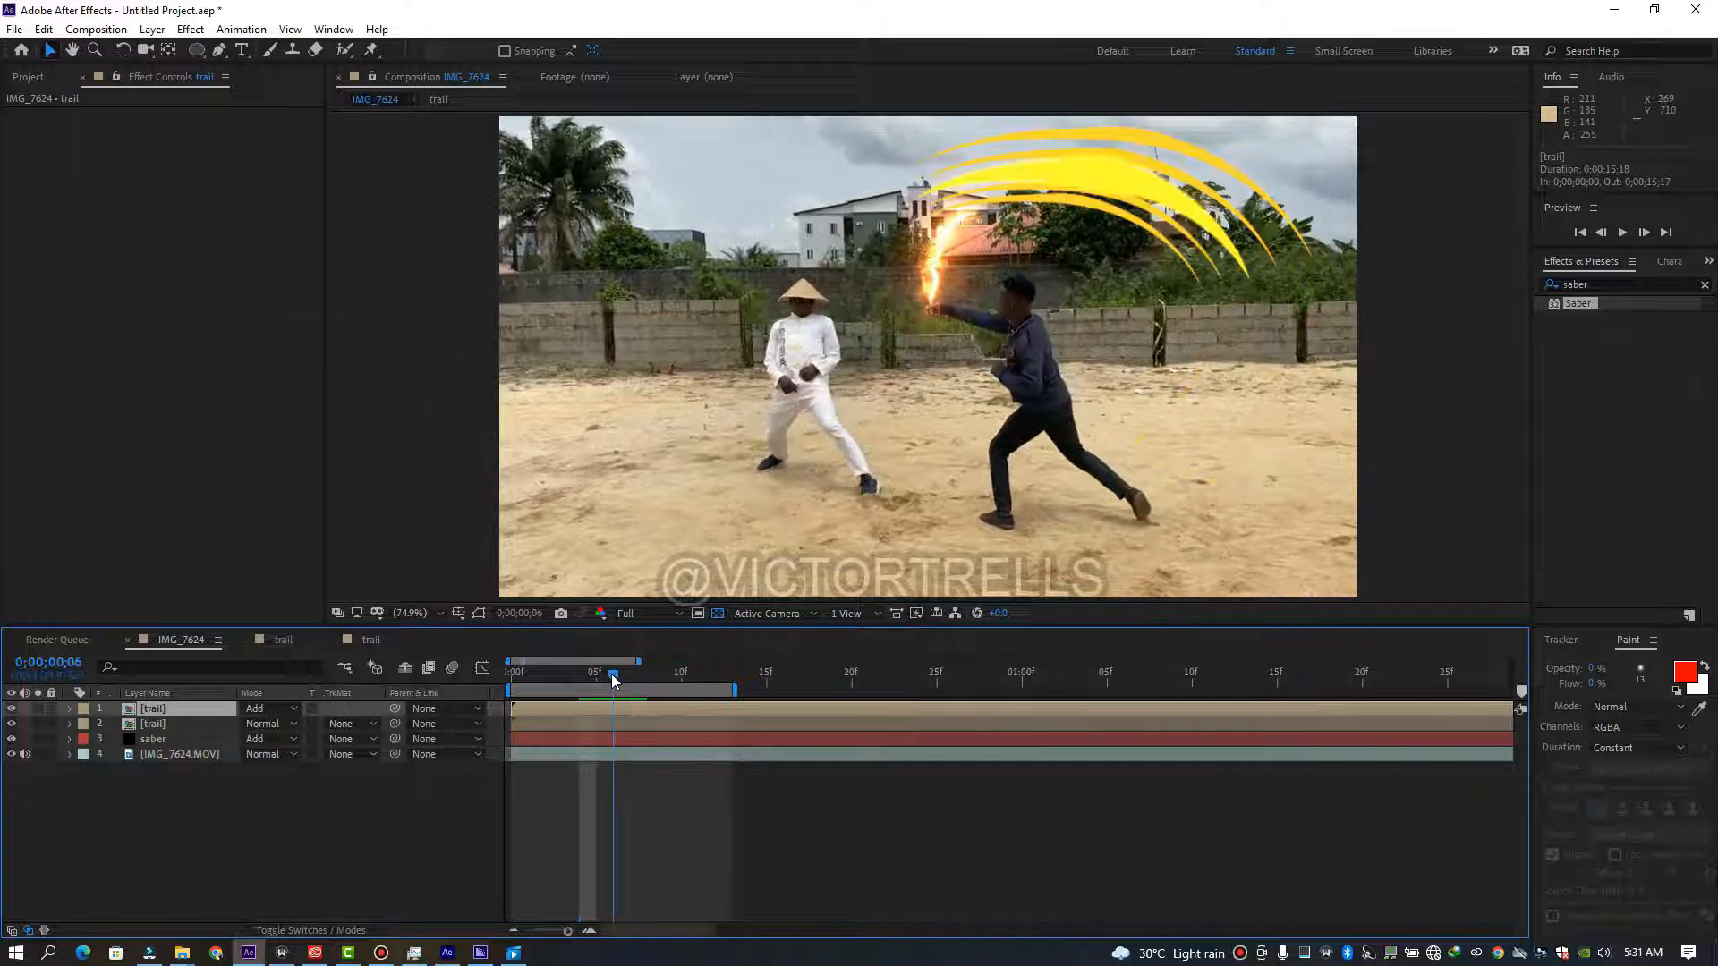
Find the Echo effect and apply it to the upper trail layer.
double_click(1610, 284)
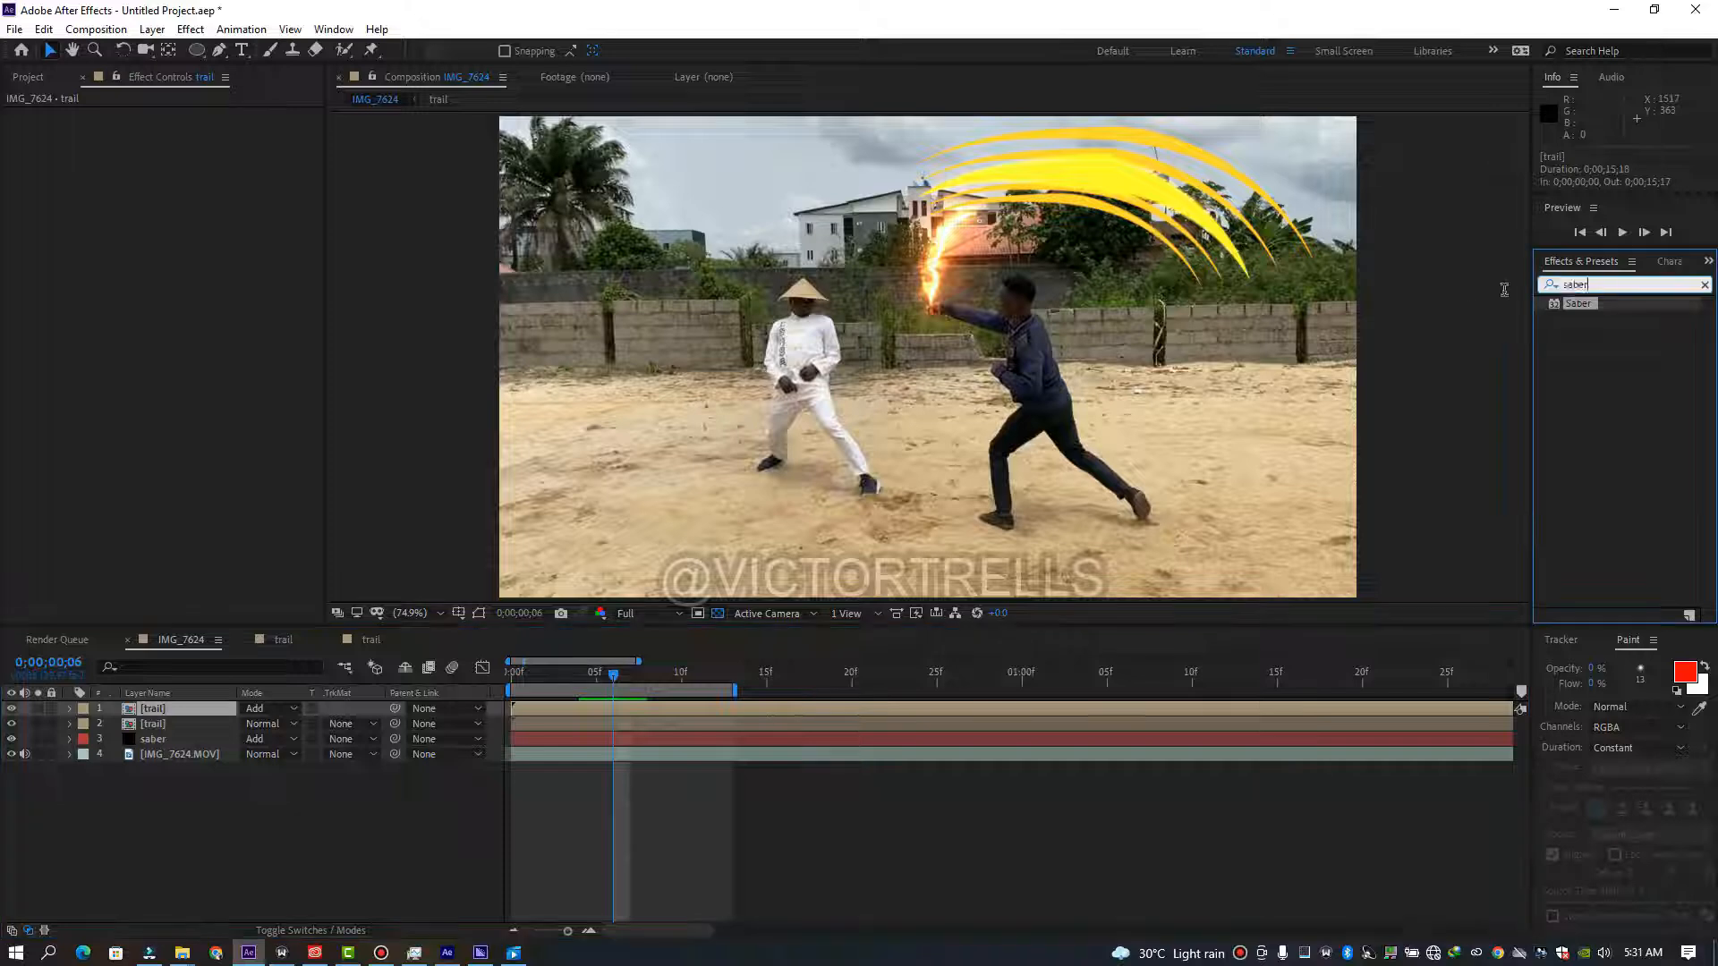
text(echo)
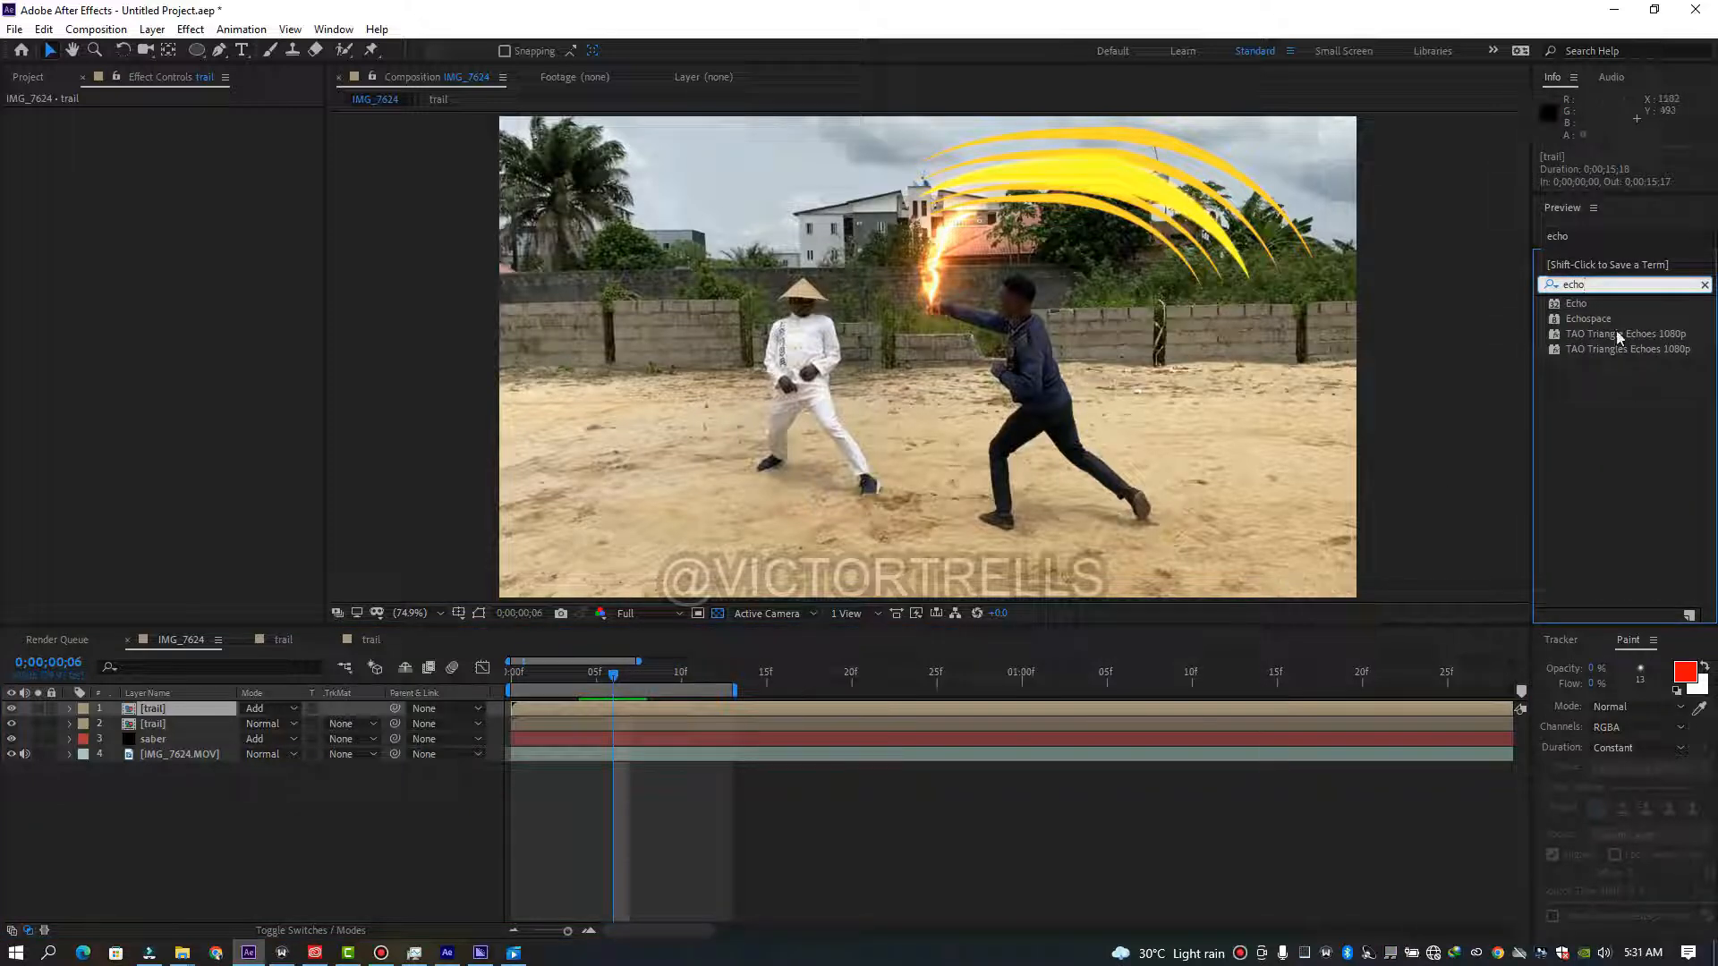
double_click(1576, 304)
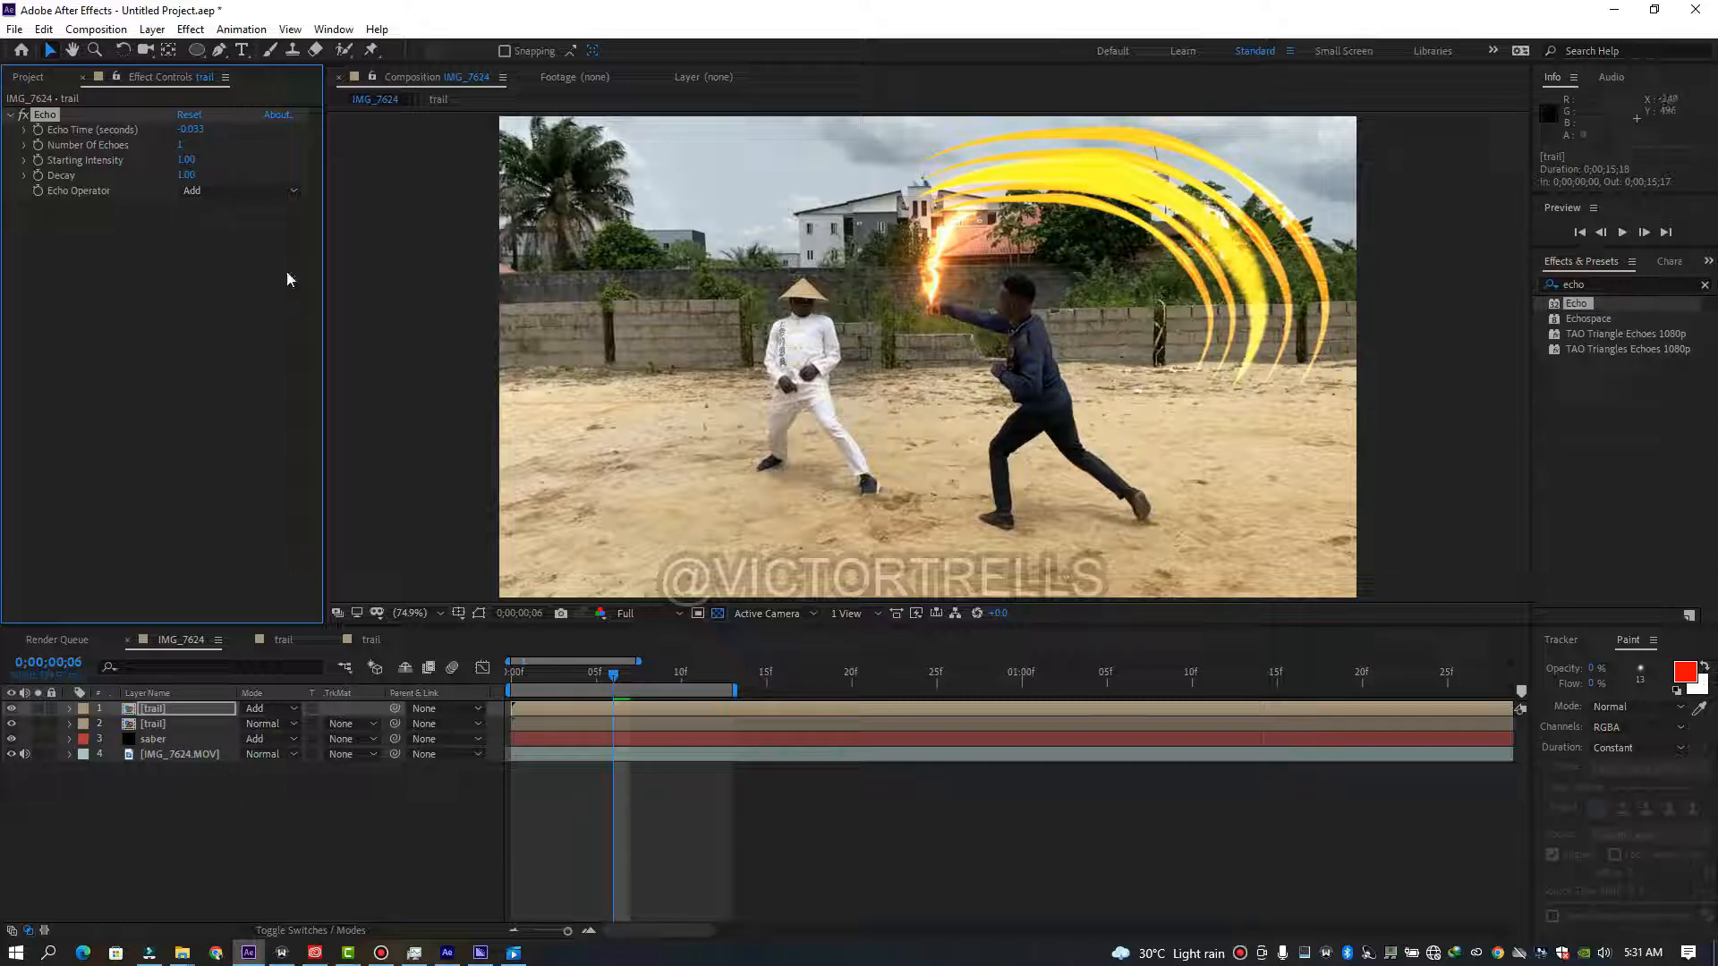
Apply the CC Radial Fast Blur effect to the lower trail layer.
click(154, 724)
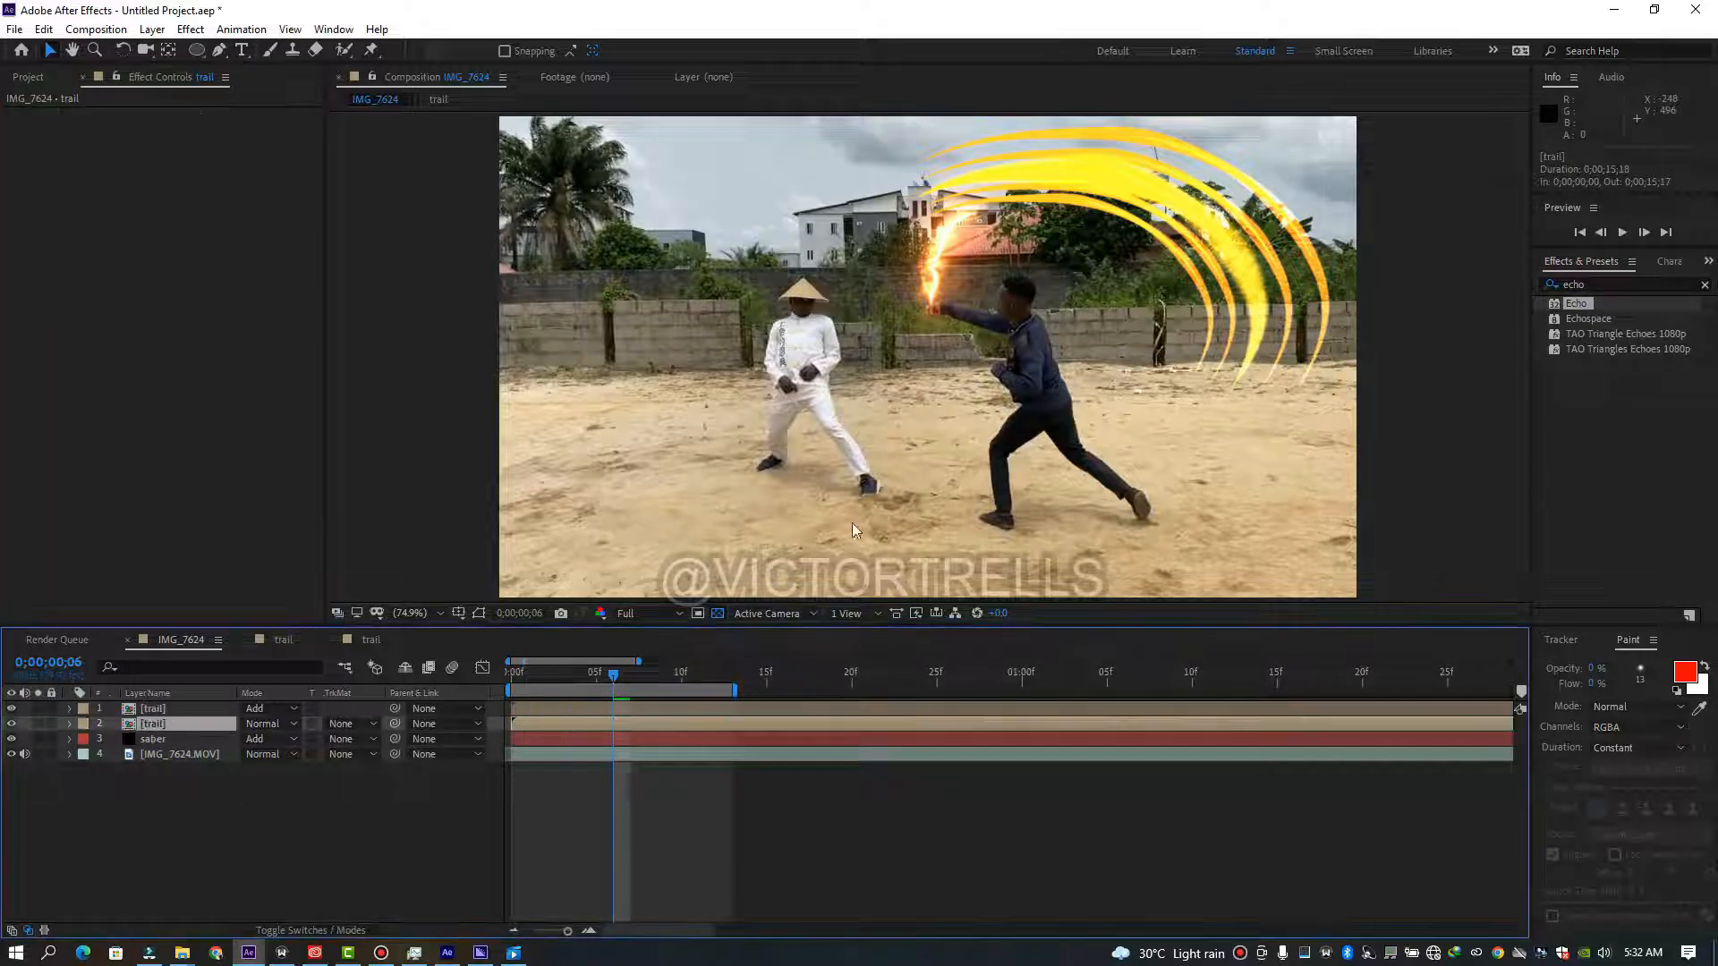
click(1607, 284)
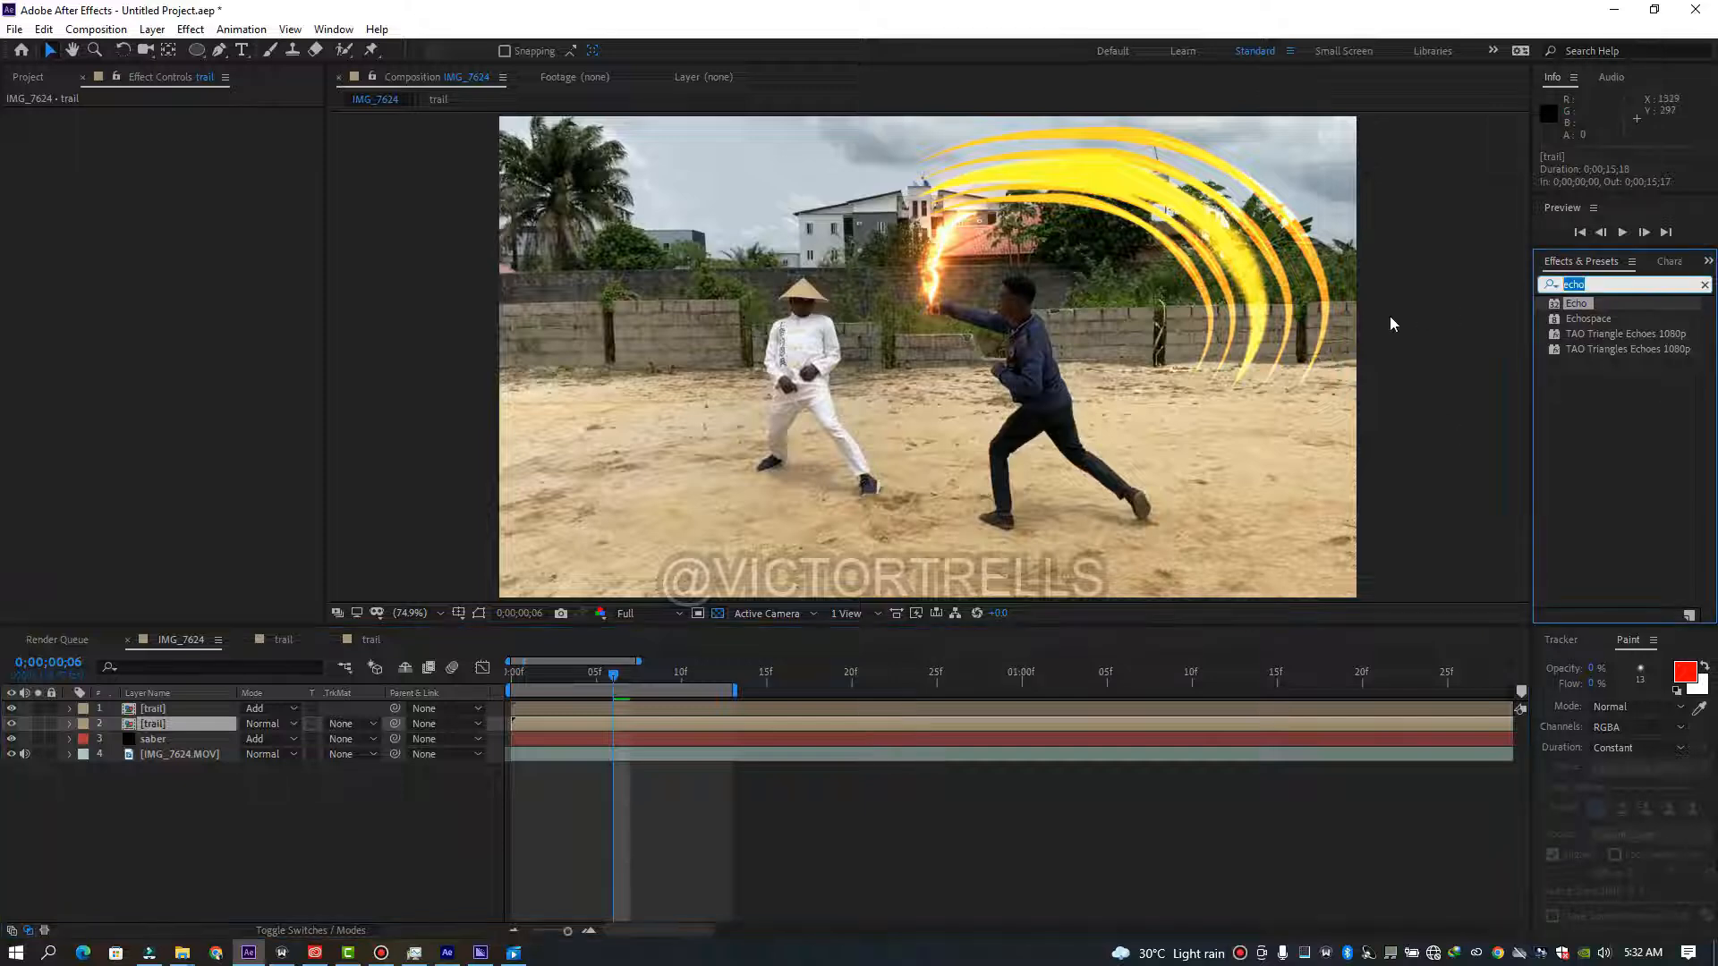
text(cc radi)
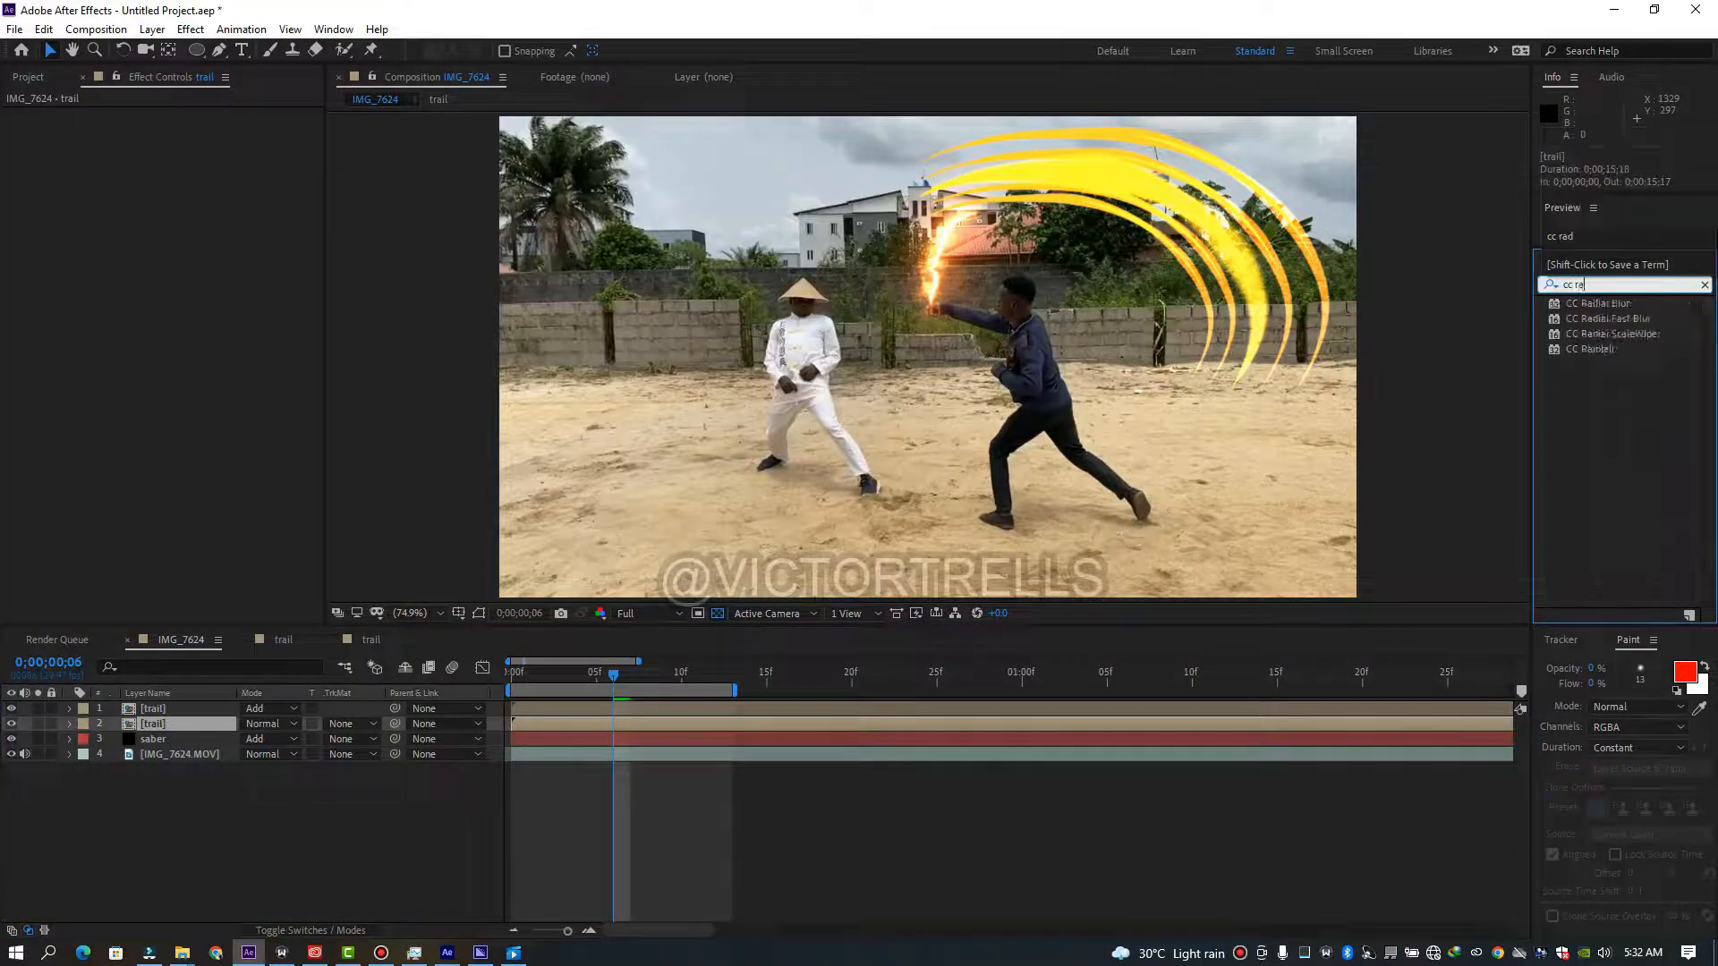
double_click(1592, 319)
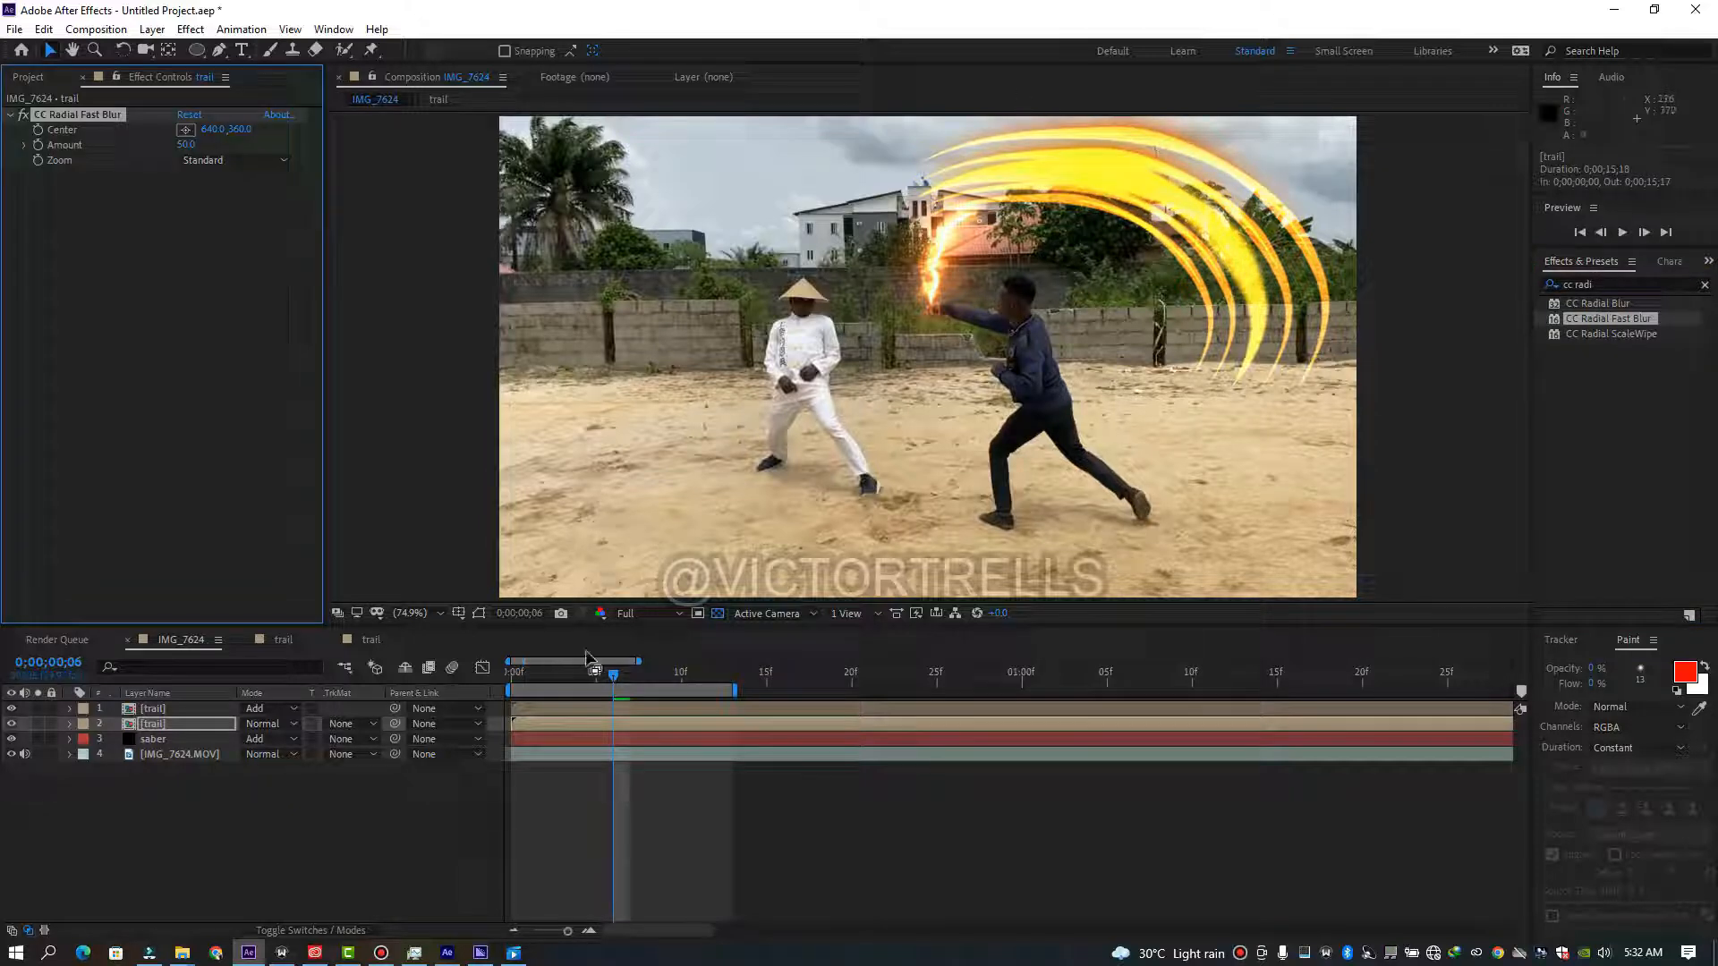
Play back the trail effects in IMG_7624 and inspect the trail at frame 4.
drag(611, 673, 666, 684)
key(space)
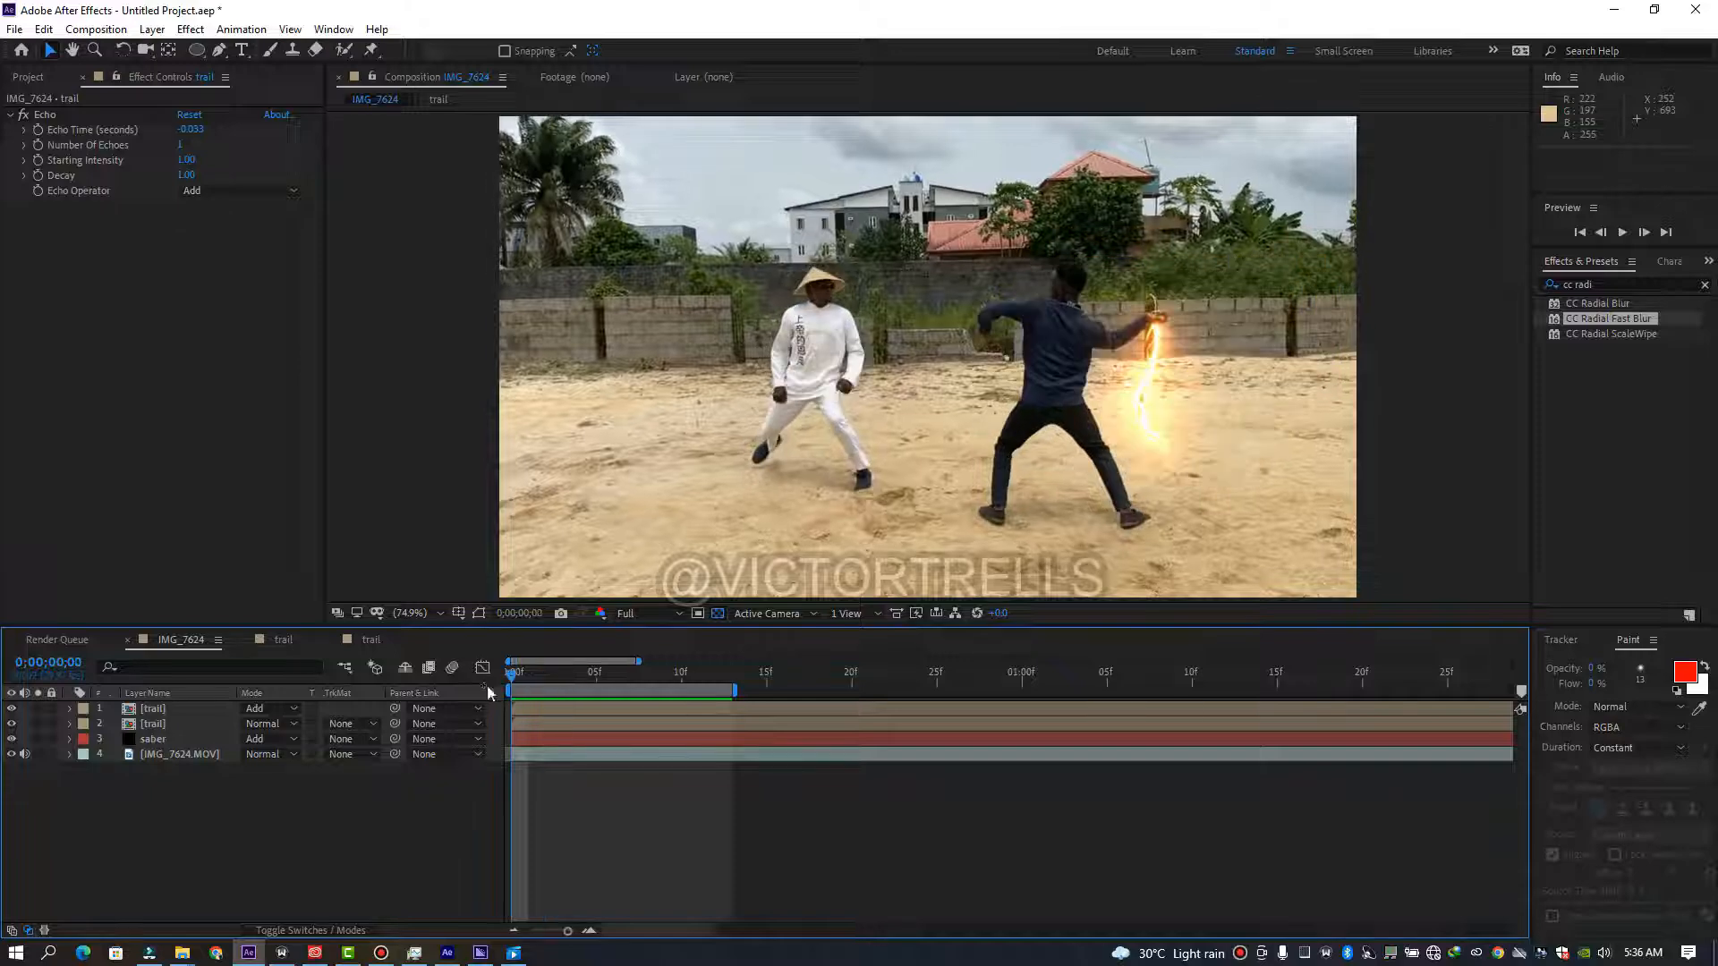
key(space)
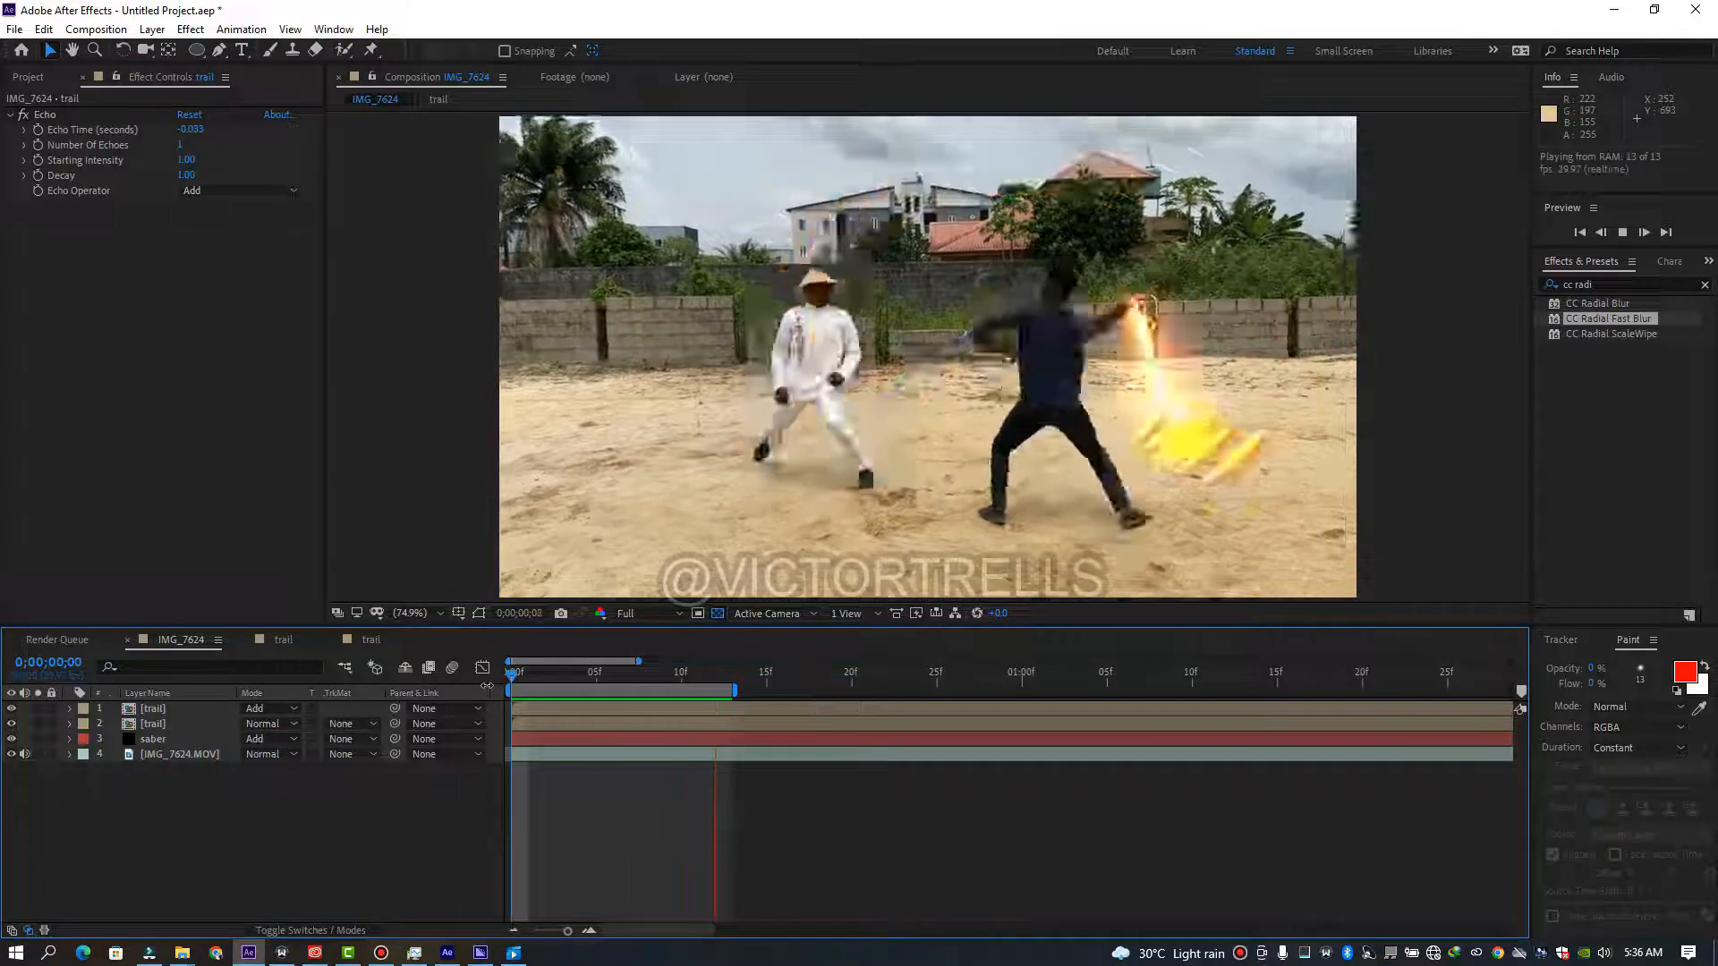
drag(506, 673, 570, 684)
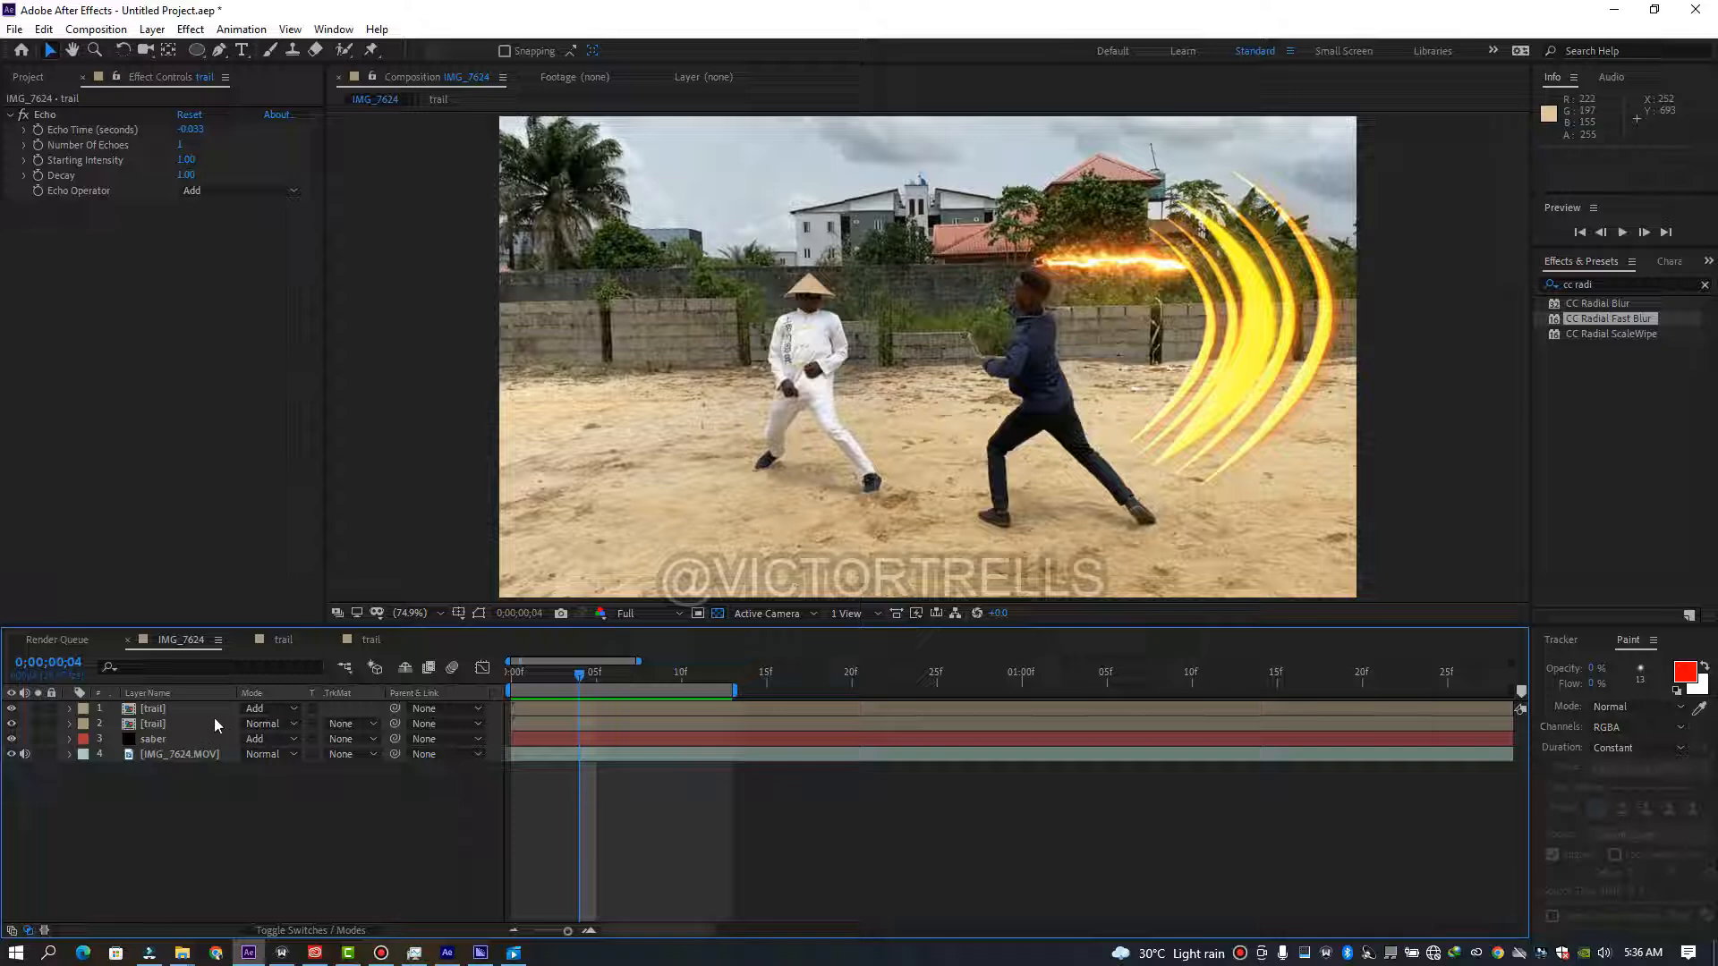
Copy the "double" layer from the trail precomp into IMG_7624 above the other layers and remove the copy's 3D Stroke effect.
double_click(172, 709)
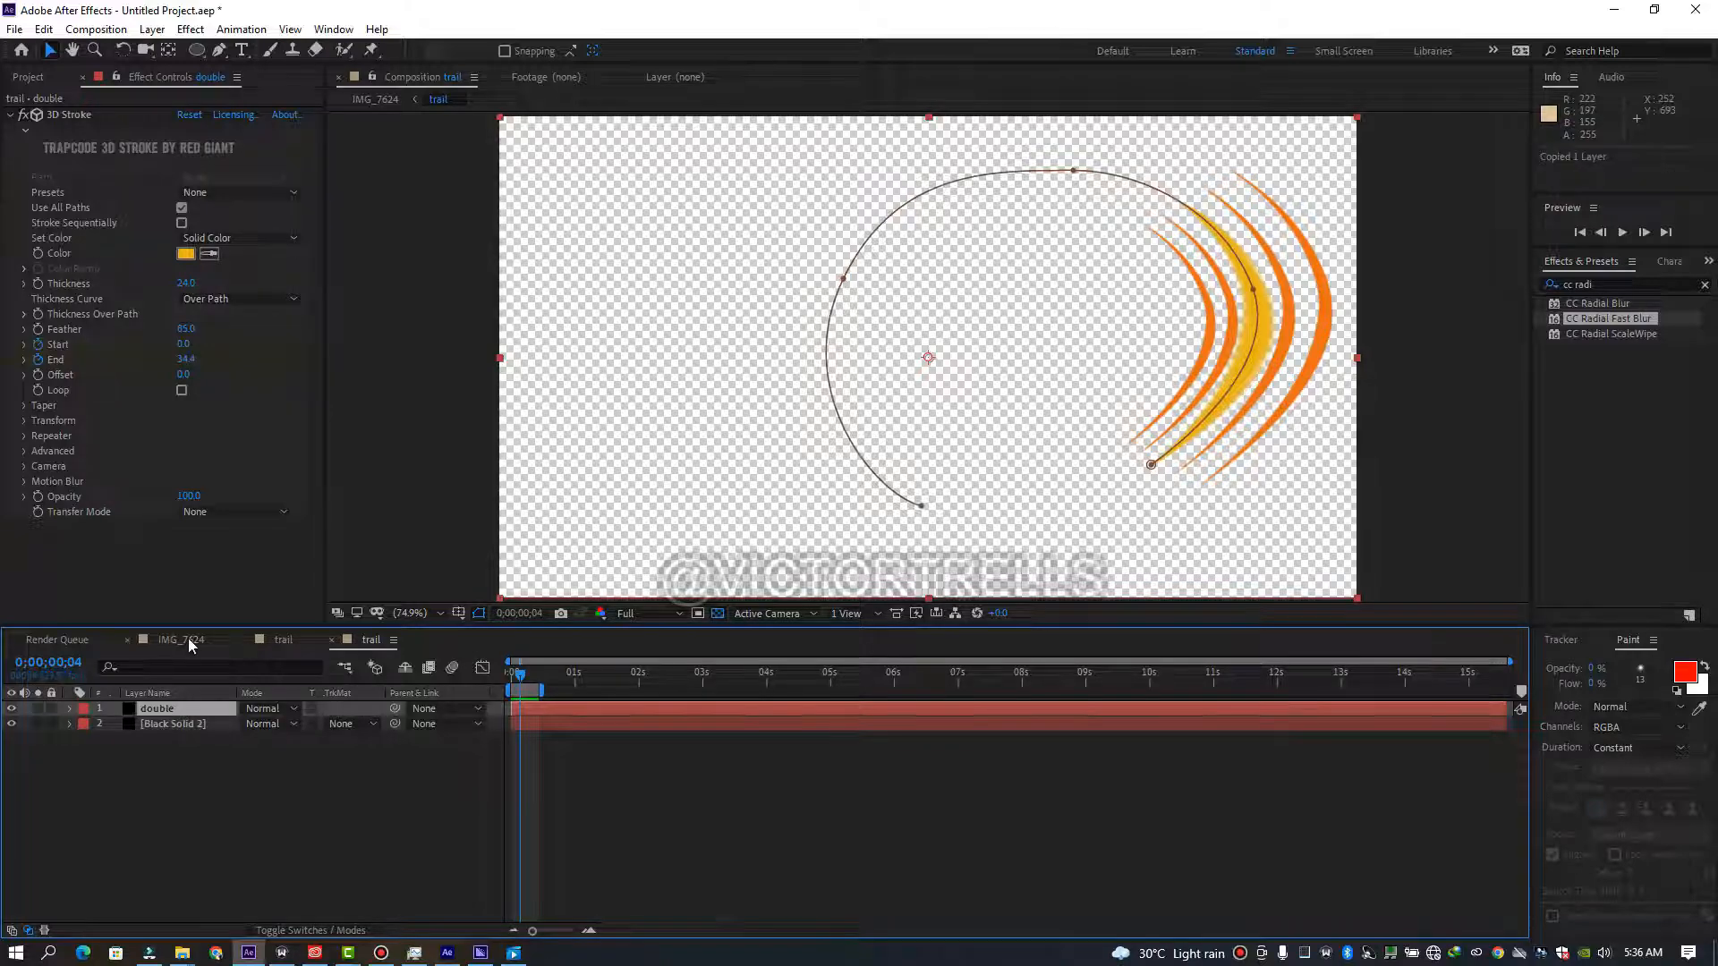
click(183, 639)
drag(583, 679, 503, 675)
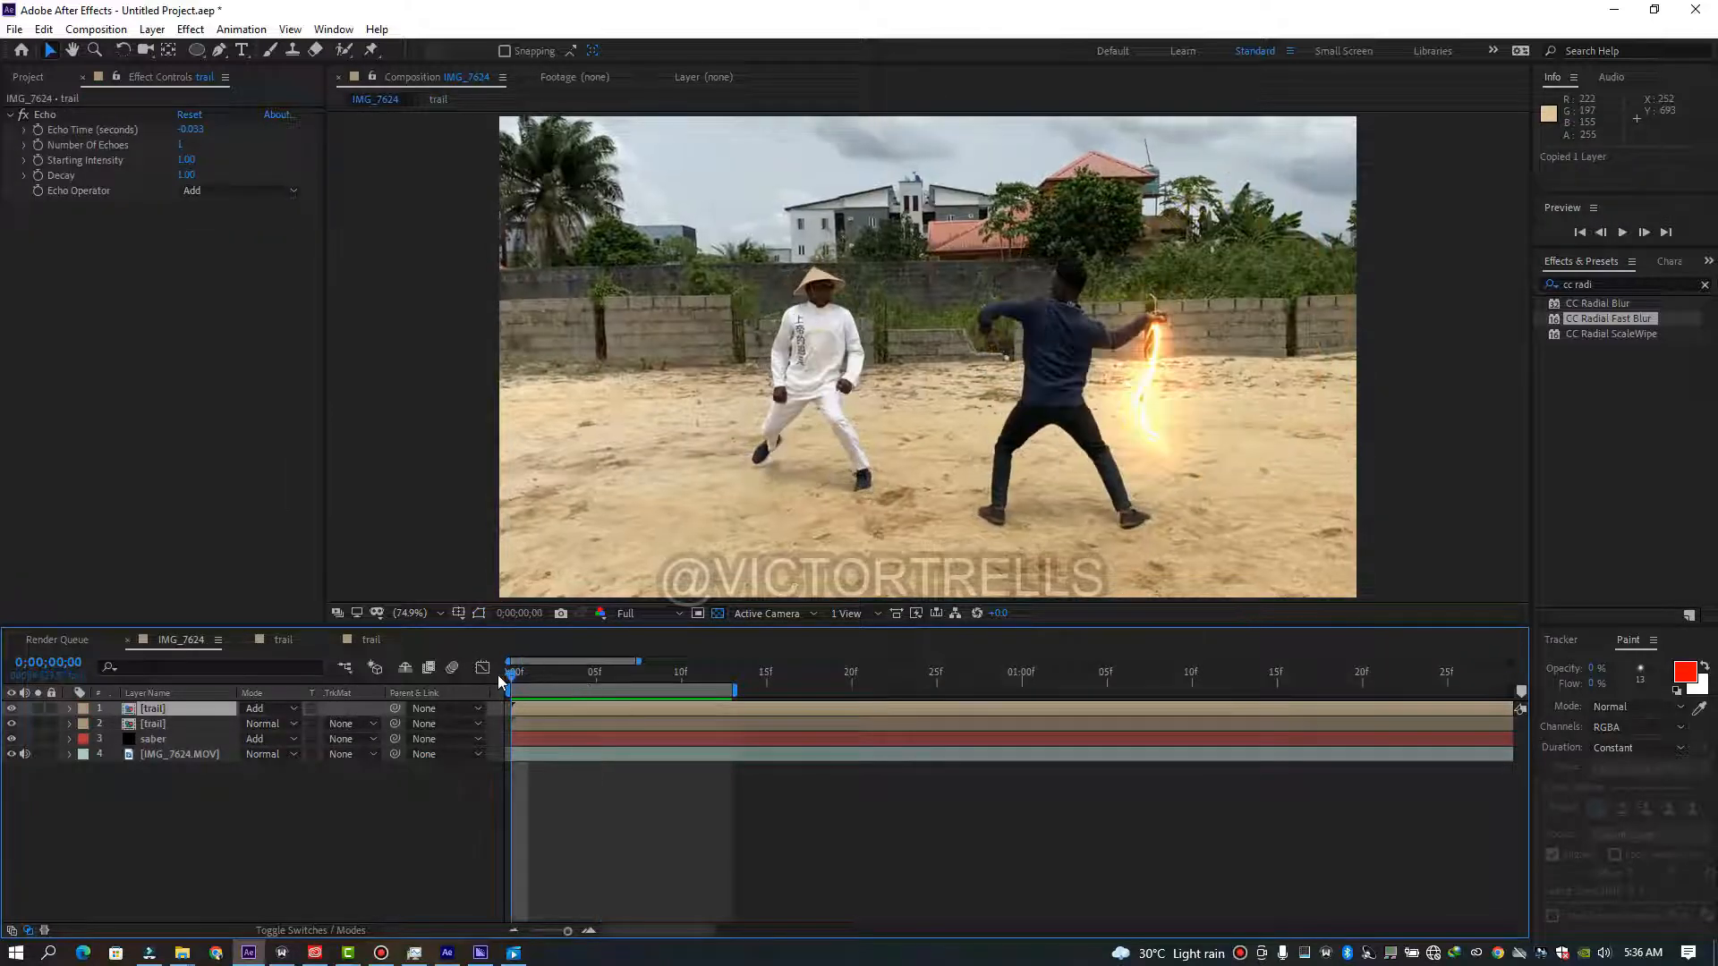
key(ctrl+v)
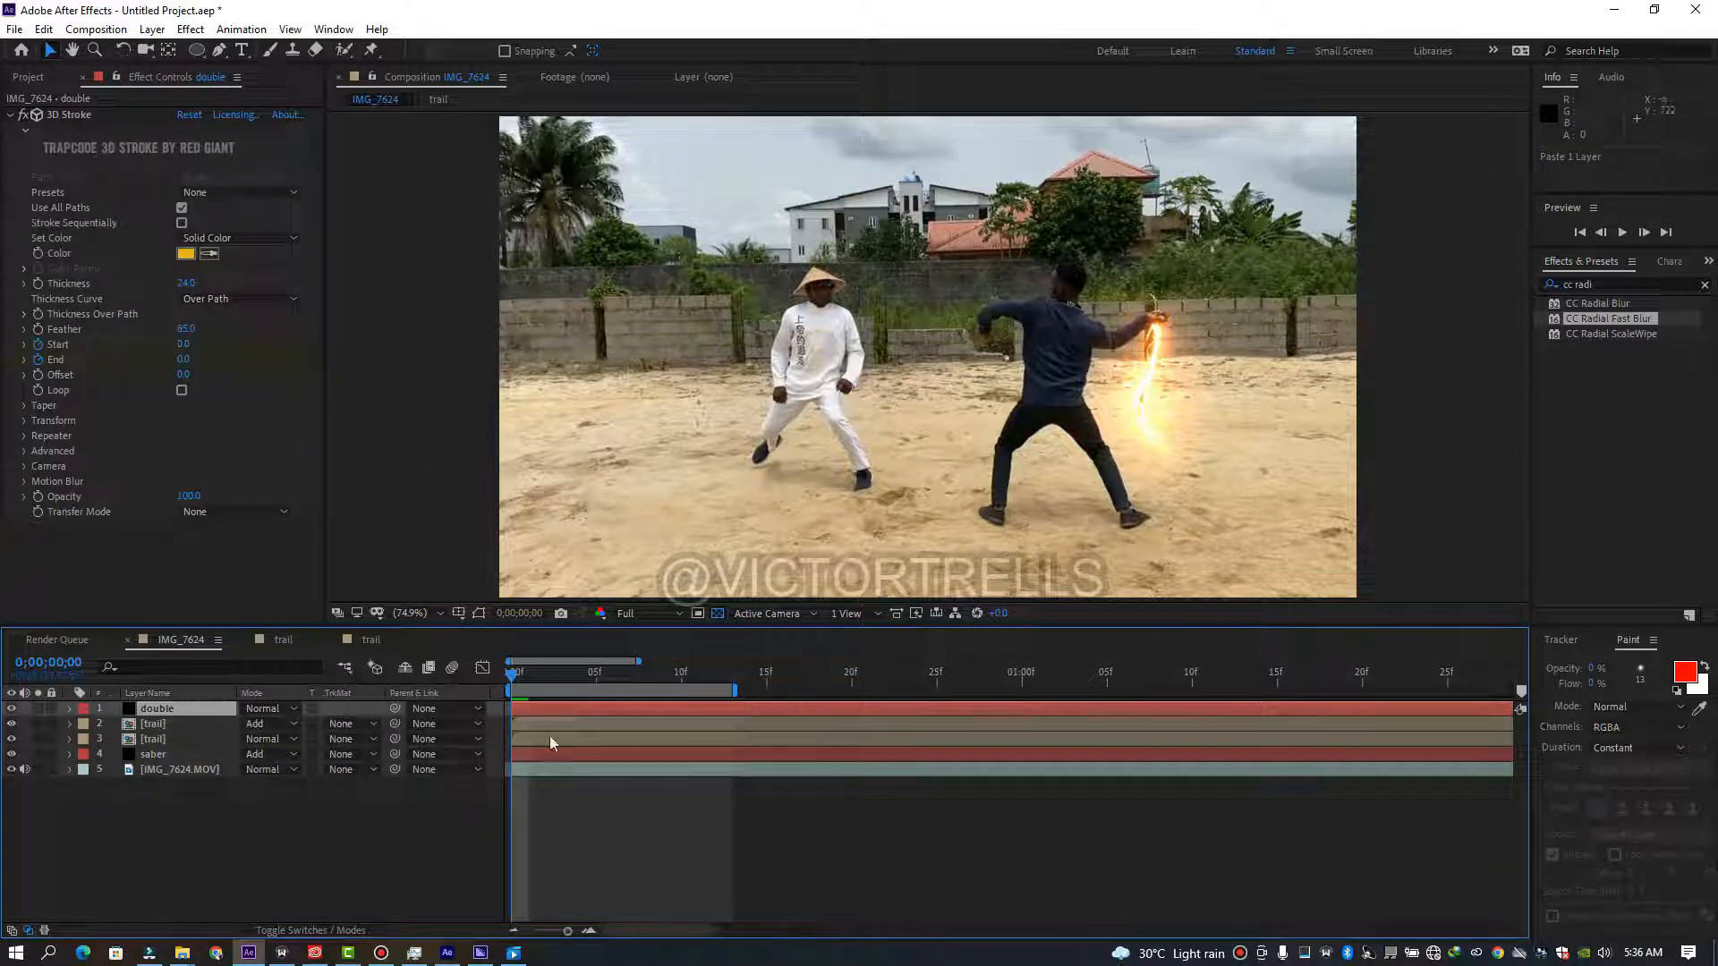
click(64, 117)
key(Delete)
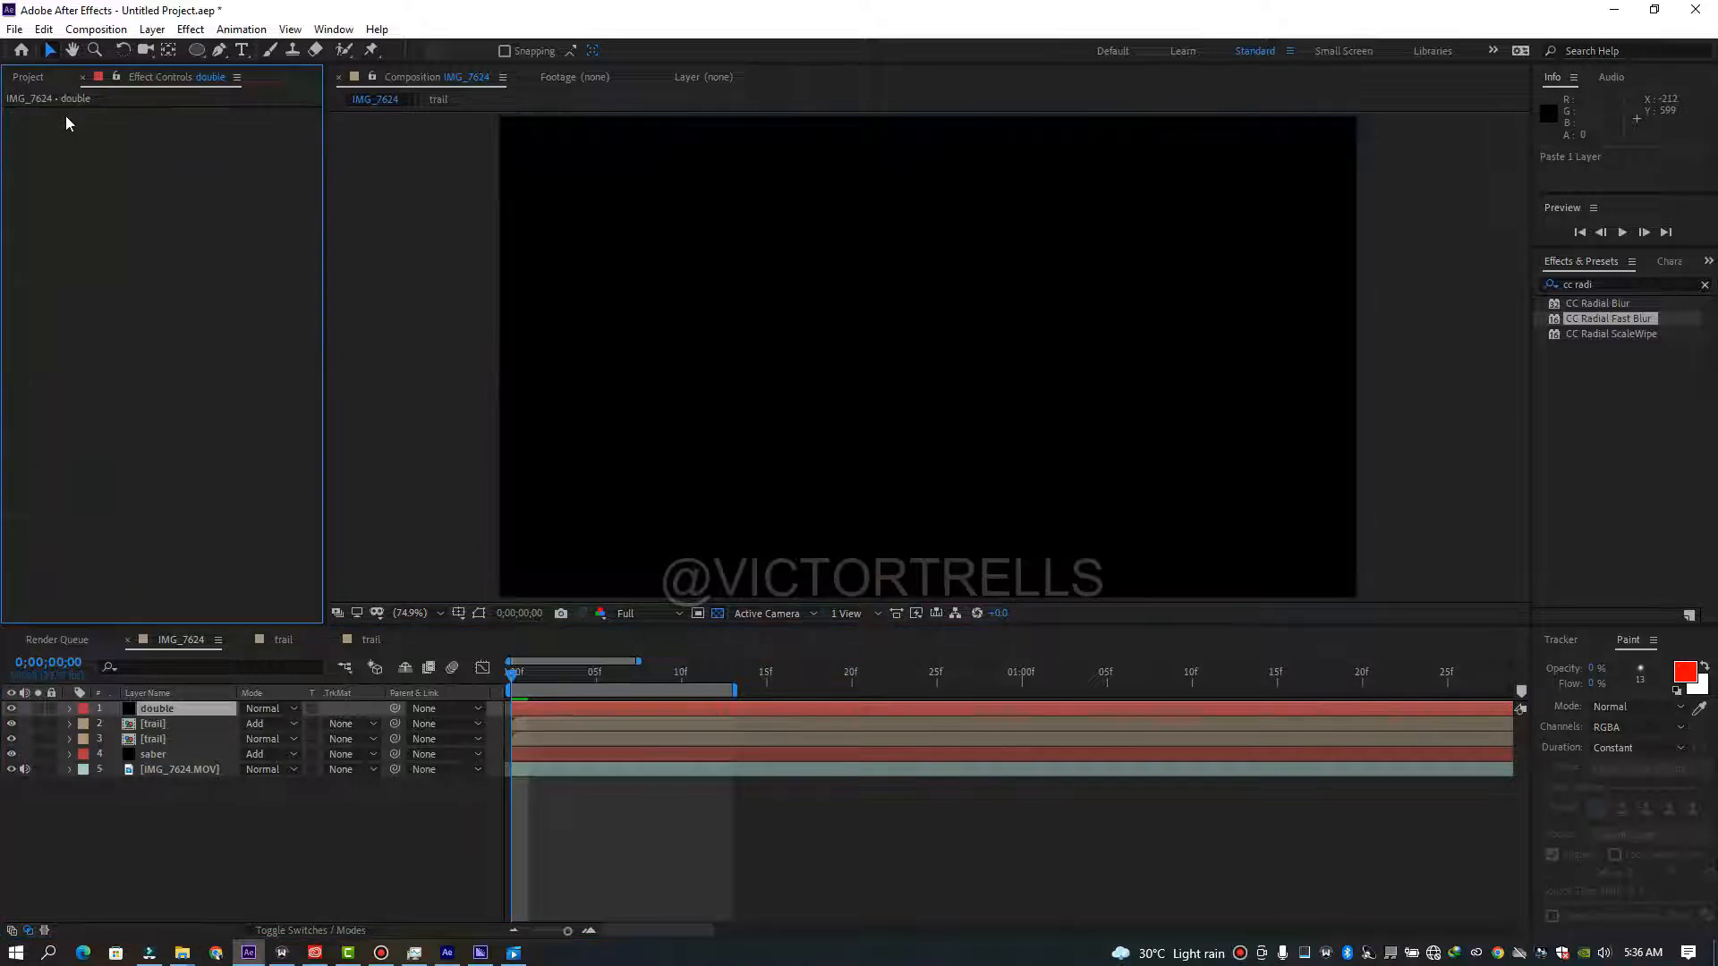
Go to frame 6 and select Mask 1 on the double layer.
drag(537, 677, 605, 694)
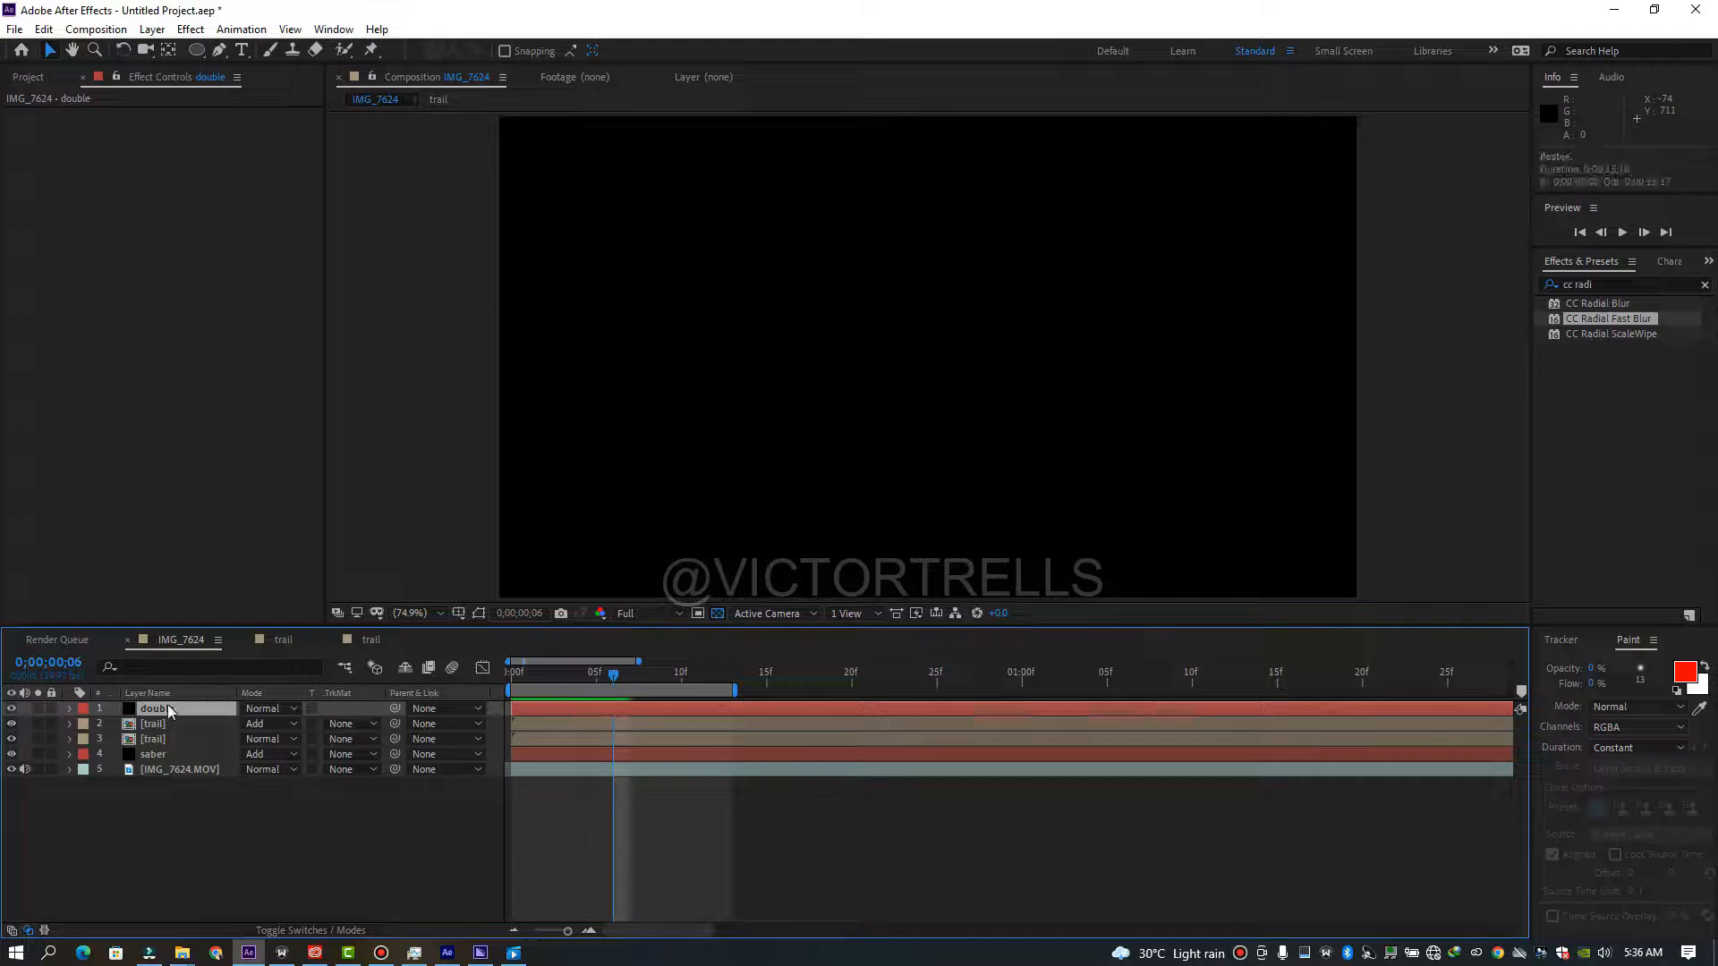
key(m)
click(152, 725)
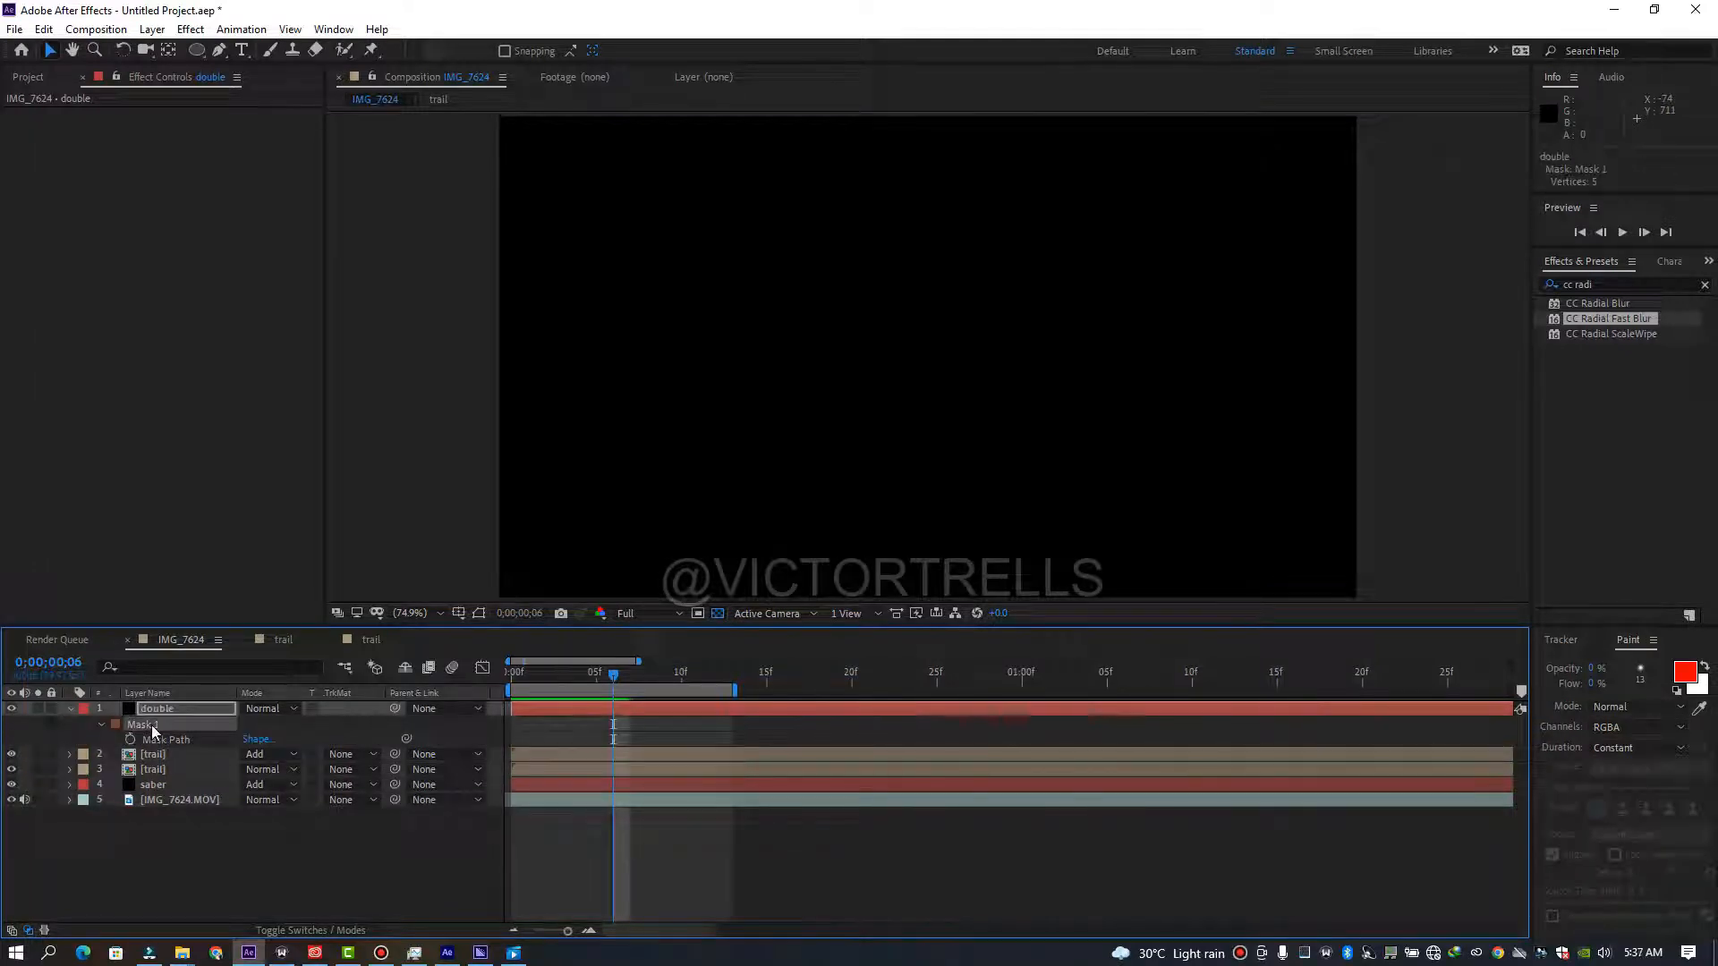
click(219, 50)
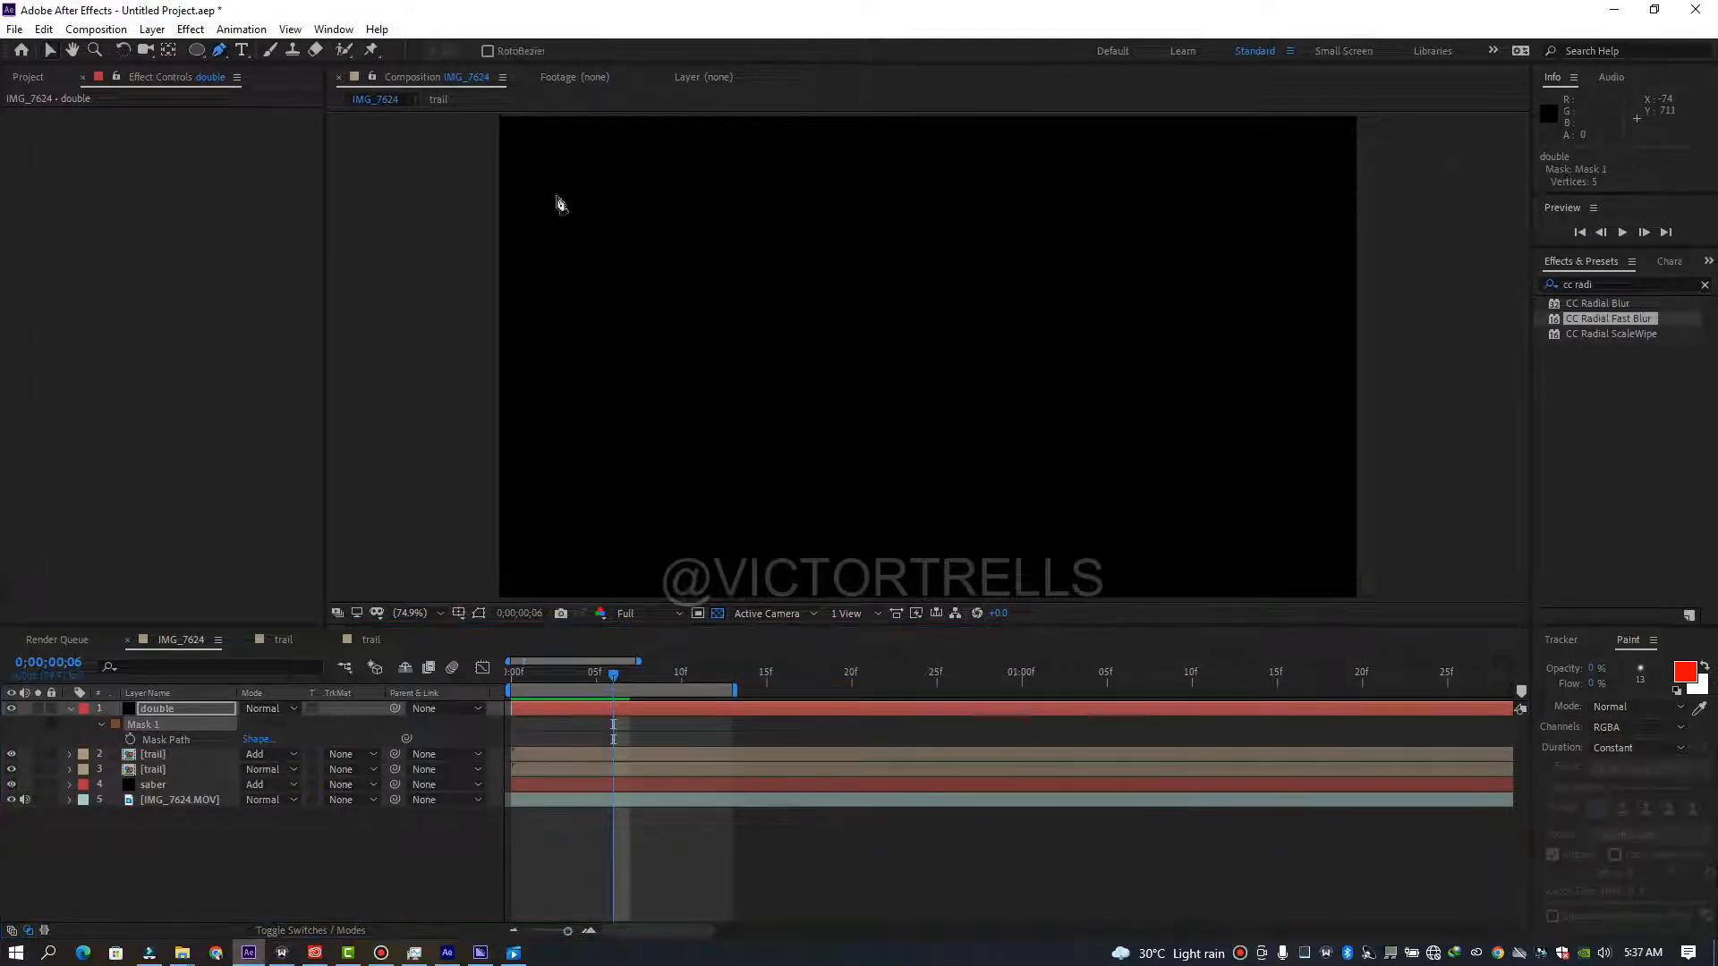
click(750, 372)
key(ctrl+z)
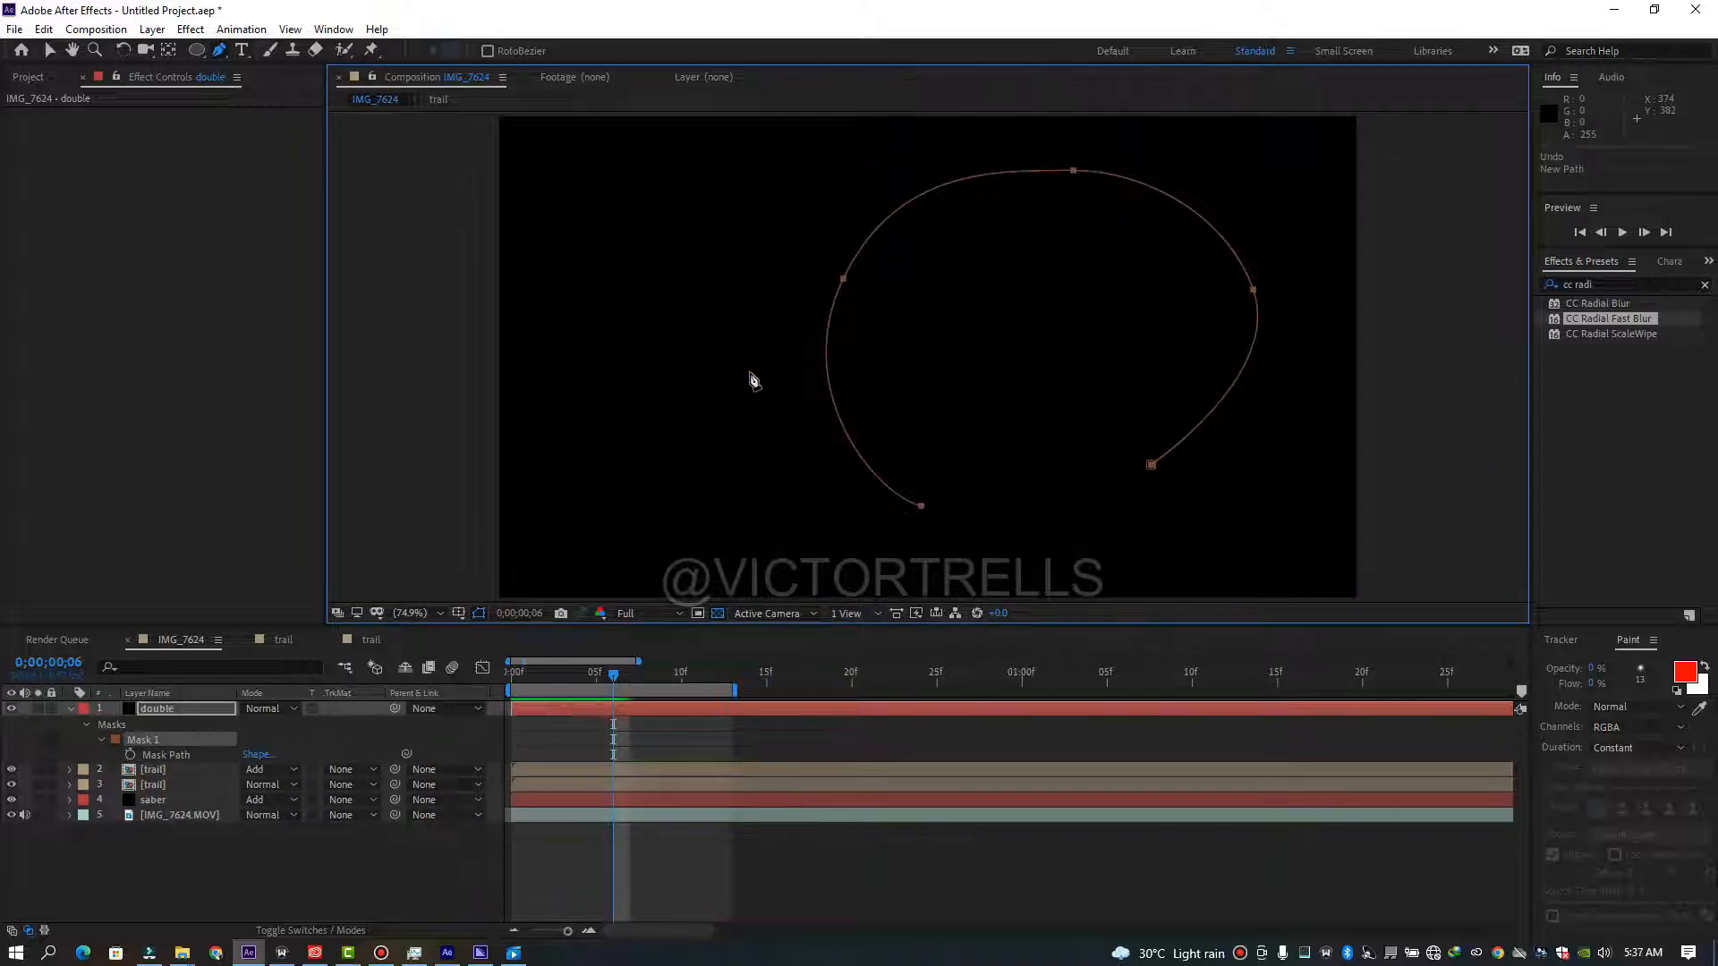
key(v)
Find the Saber effect and apply it to the double layer.
click(1616, 285)
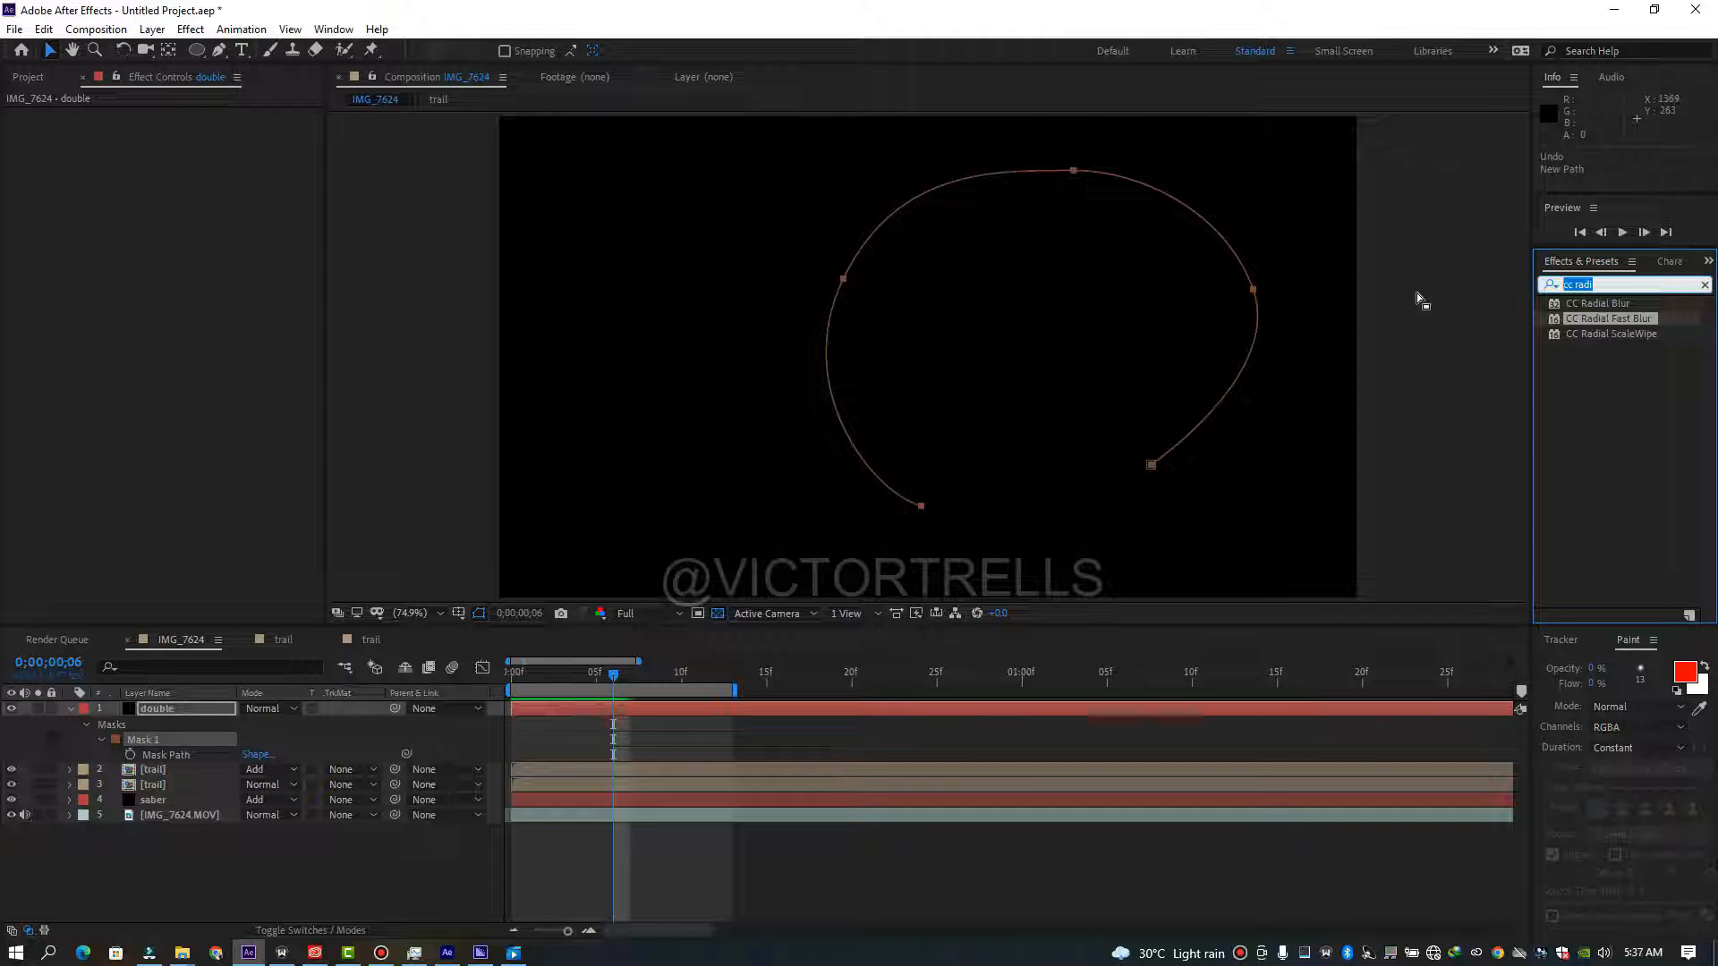
text(sabe)
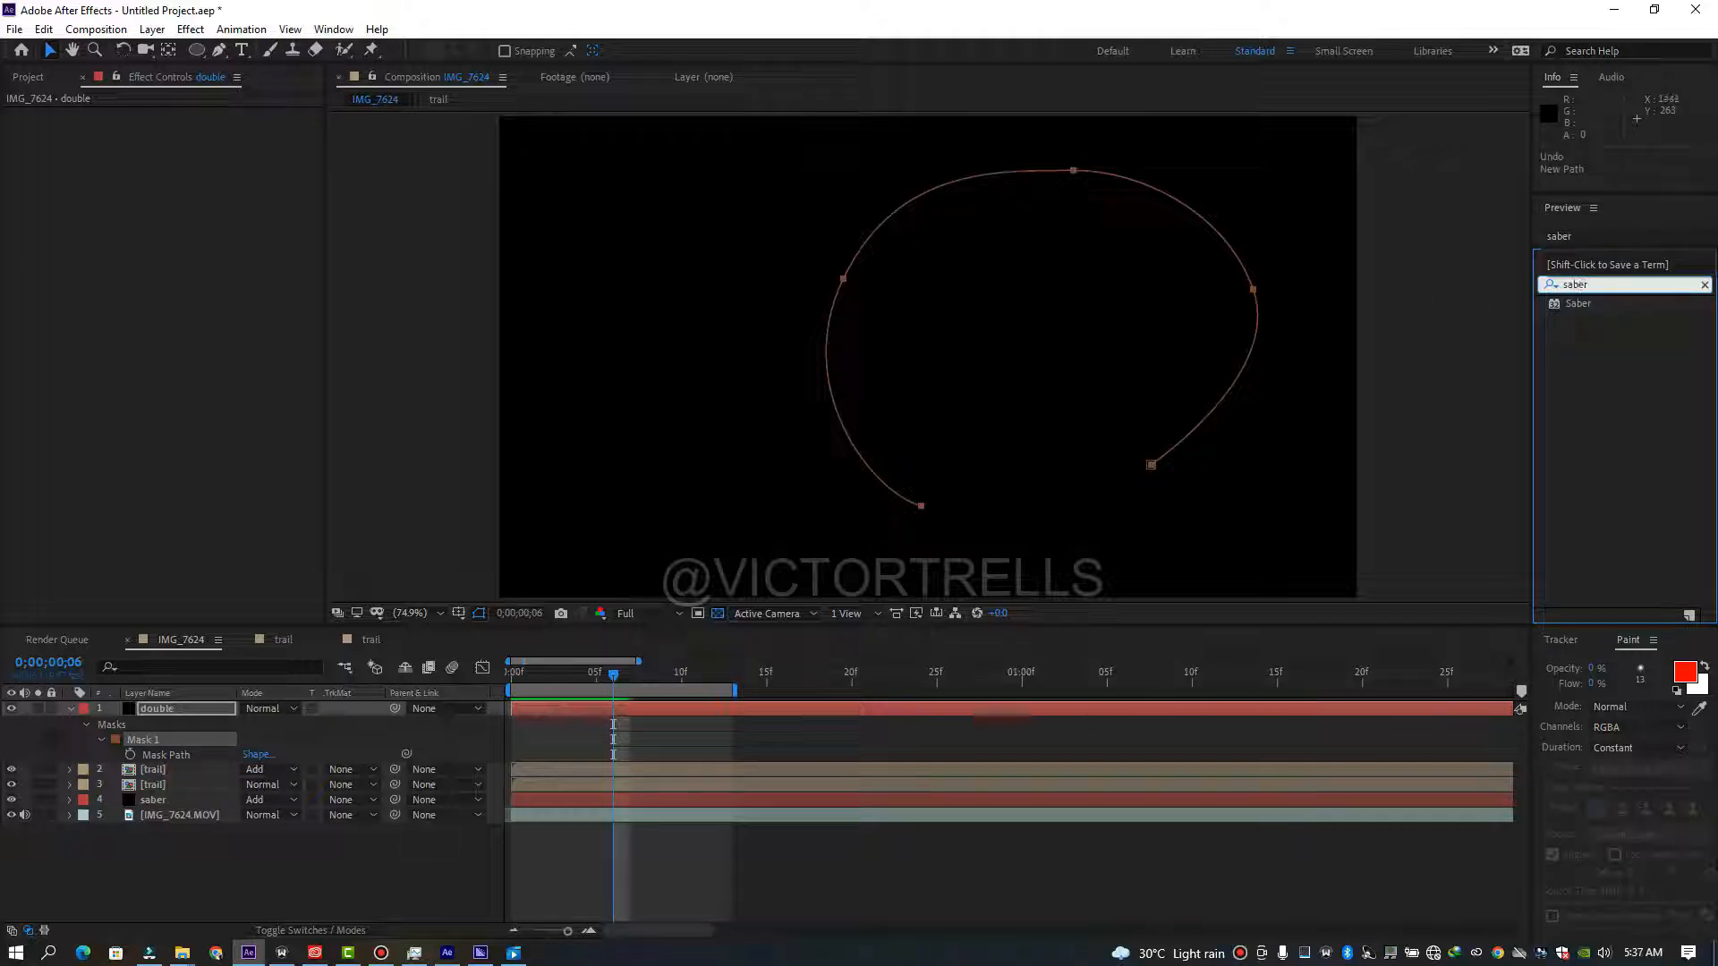
text(r)
double_click(1577, 303)
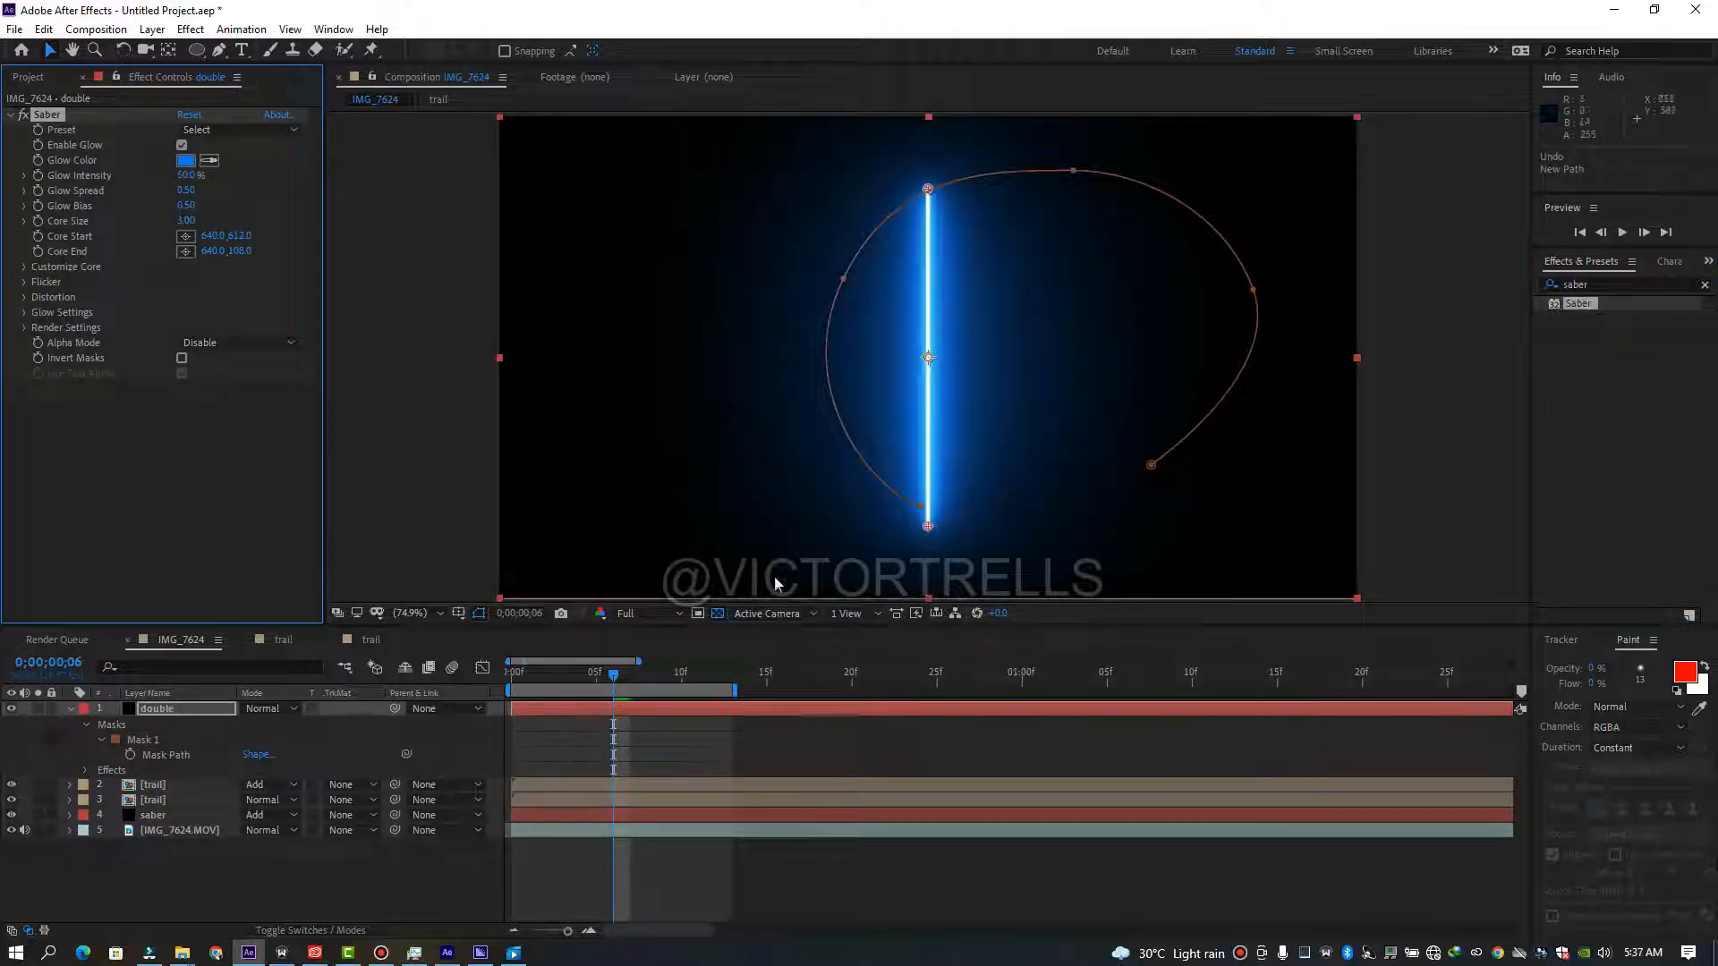
Set the double layer's Saber glow color to orange and its core type to Layer Masks.
click(185, 160)
click(1174, 880)
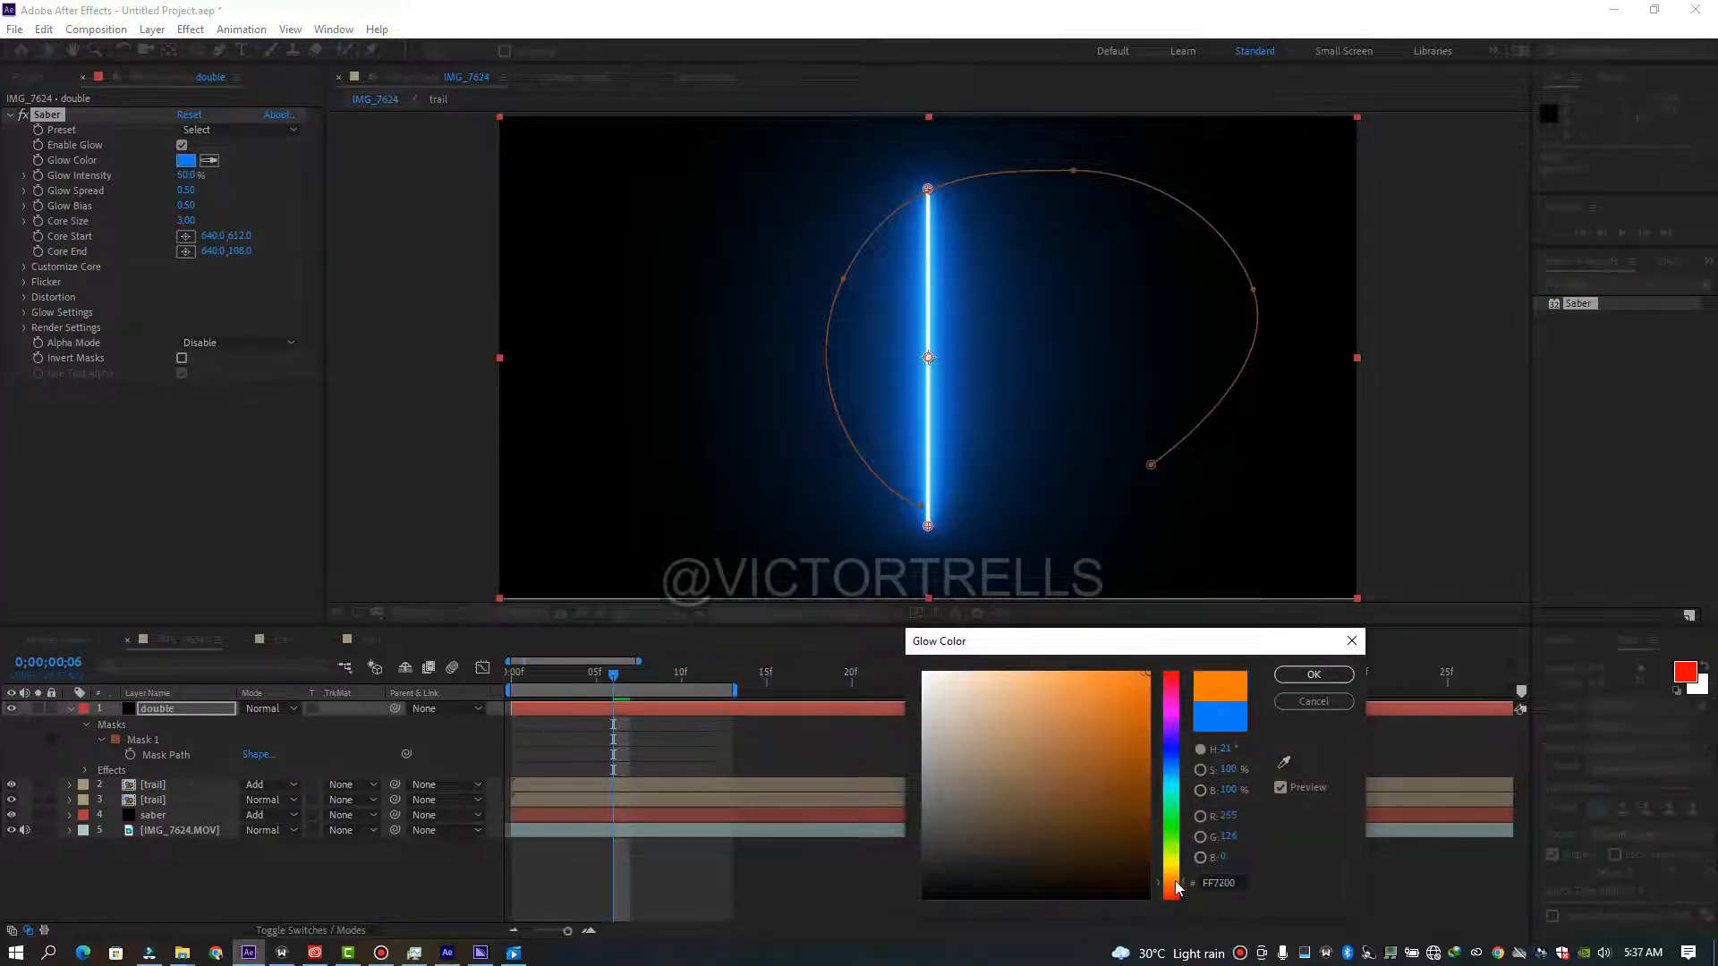
click(1313, 675)
click(24, 267)
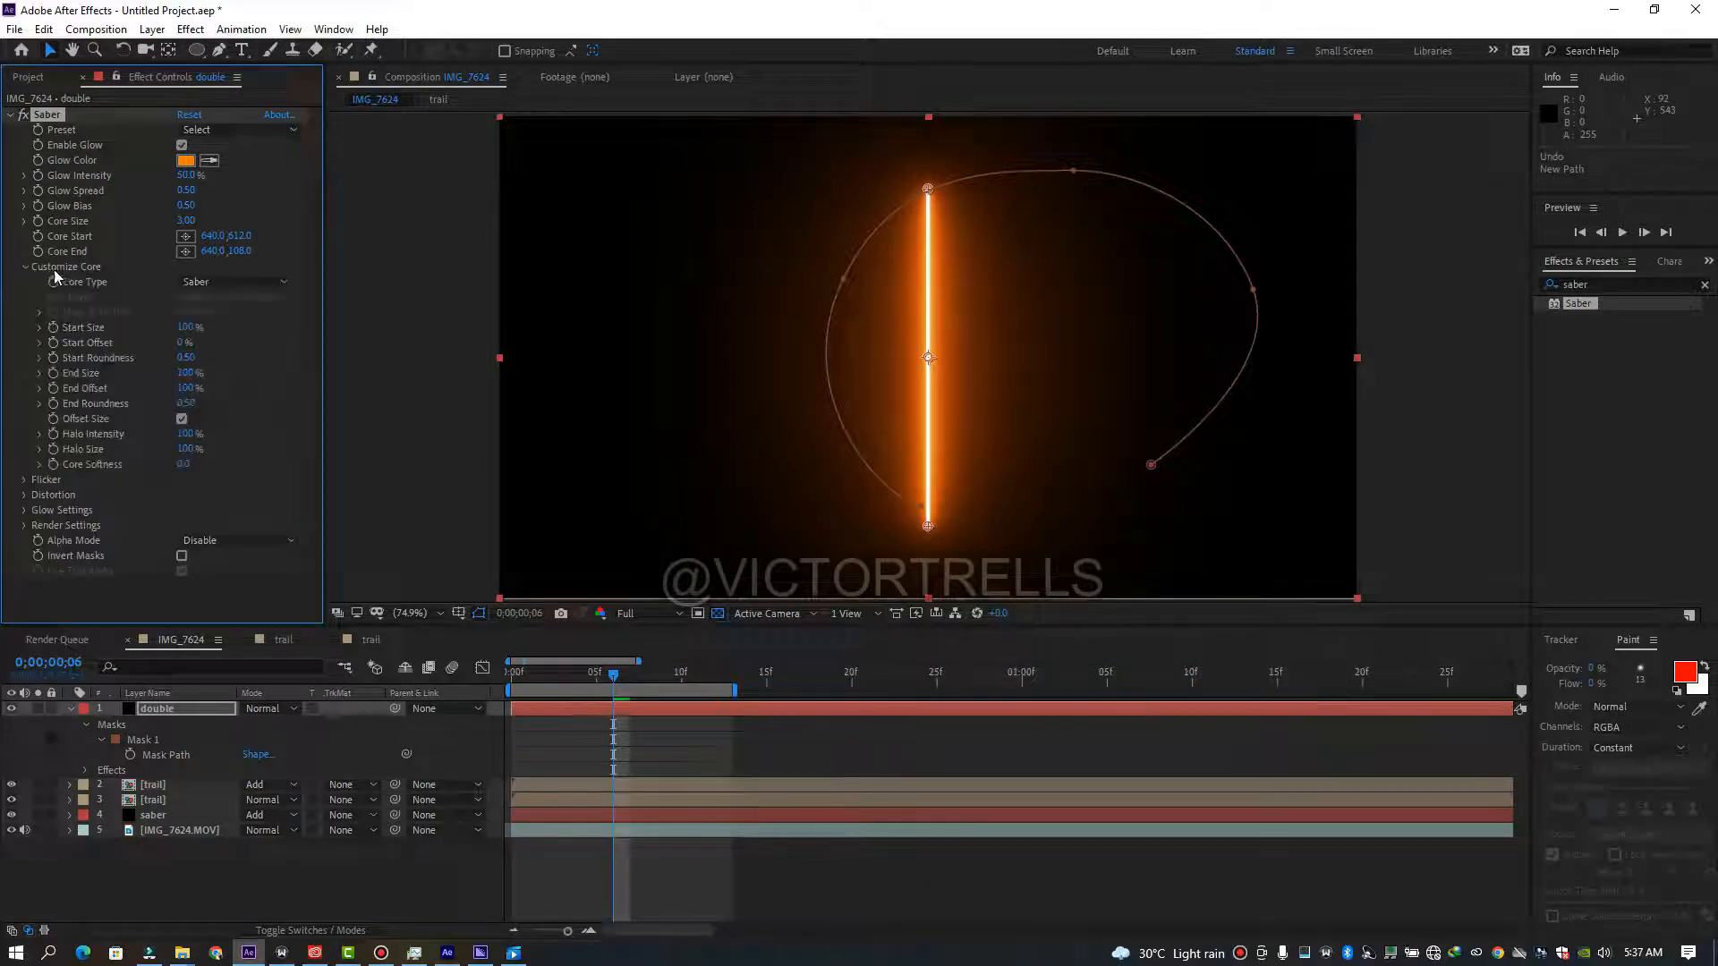
click(185, 285)
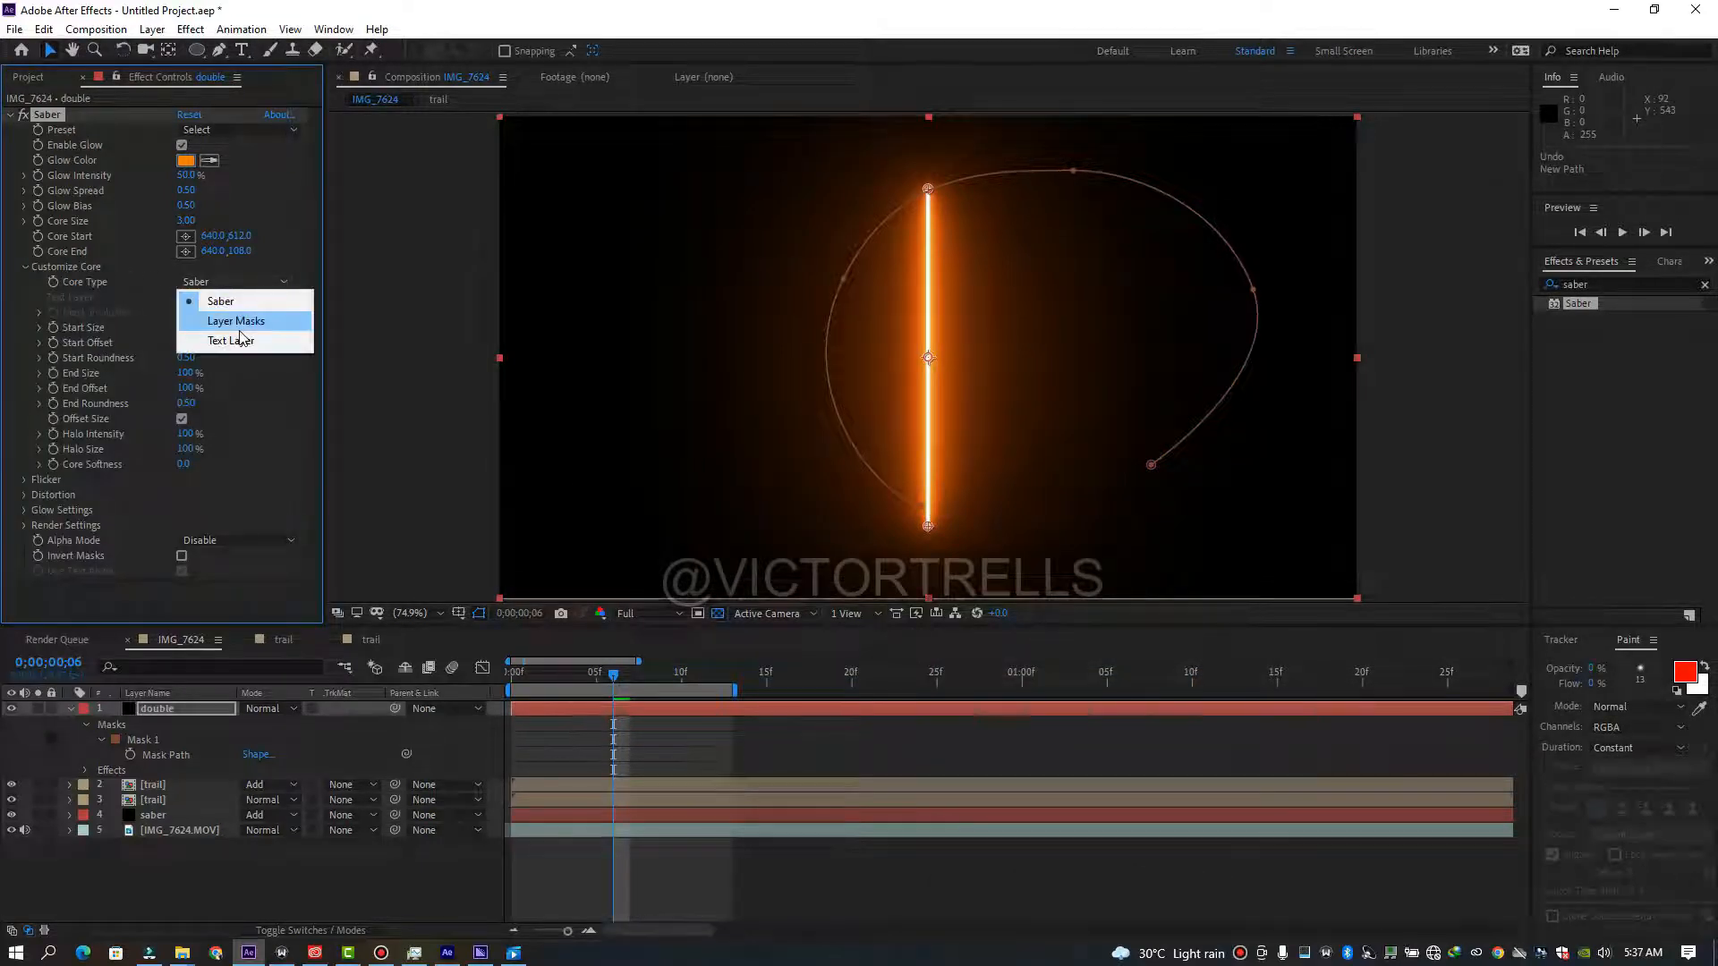
click(215, 322)
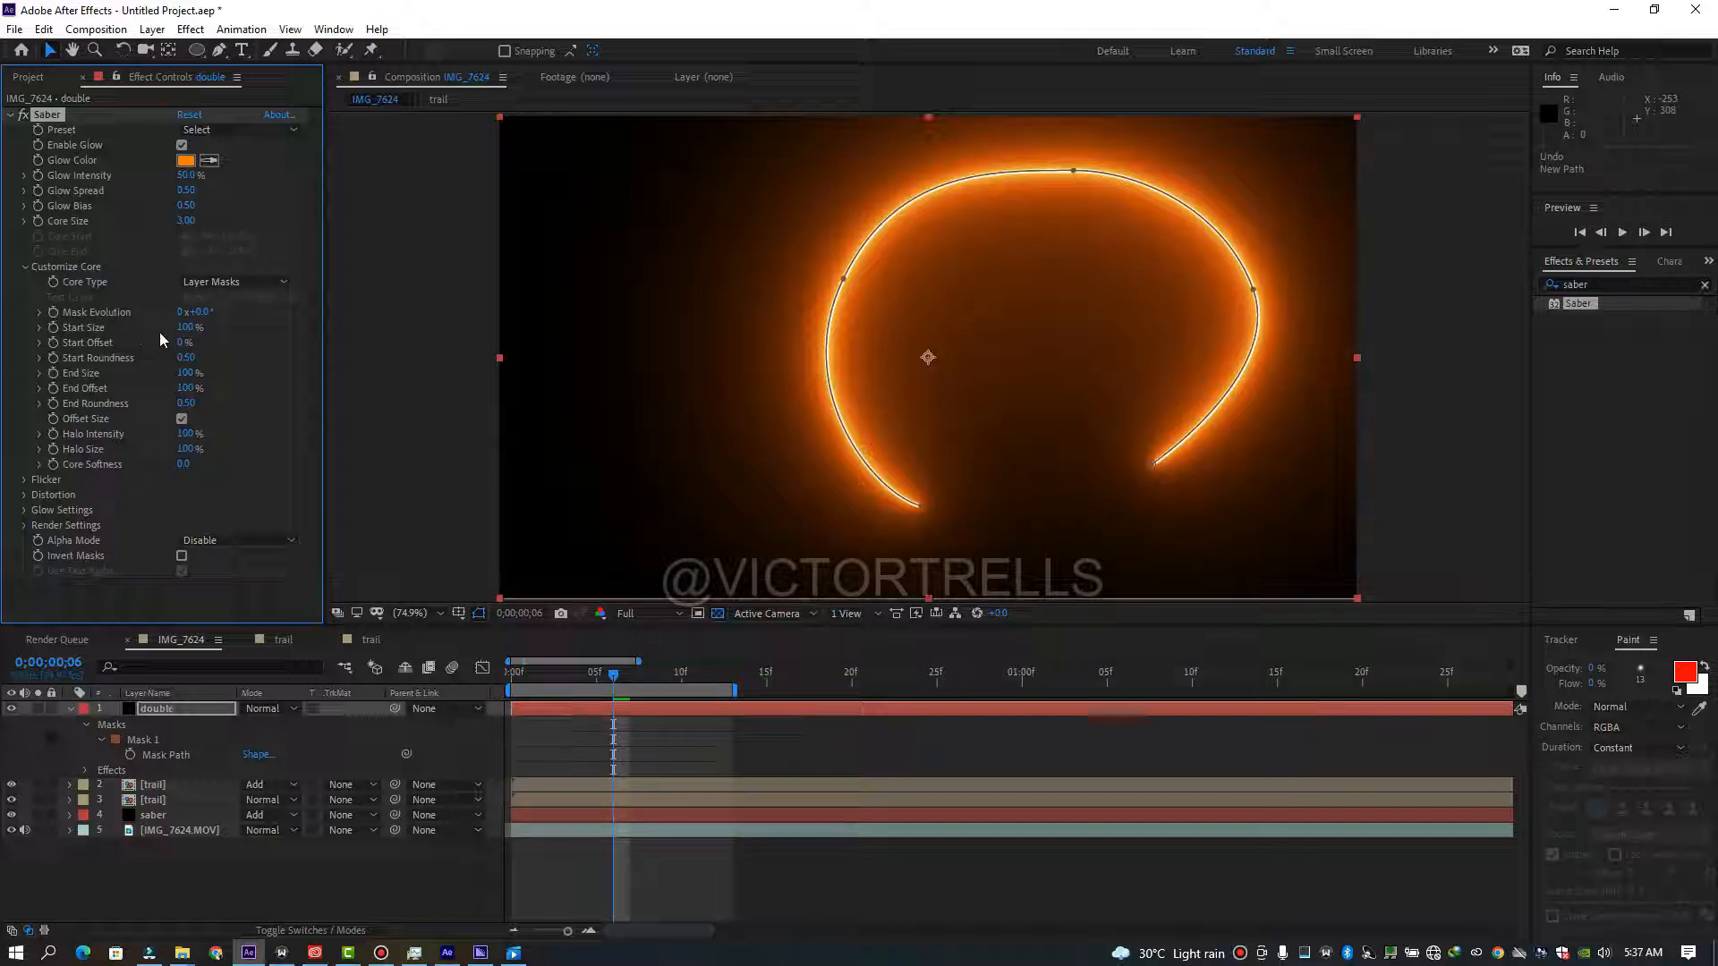
Set Saber's Start Size to 78% and End Size to 142% on the double layer.
drag(186, 327, 218, 327)
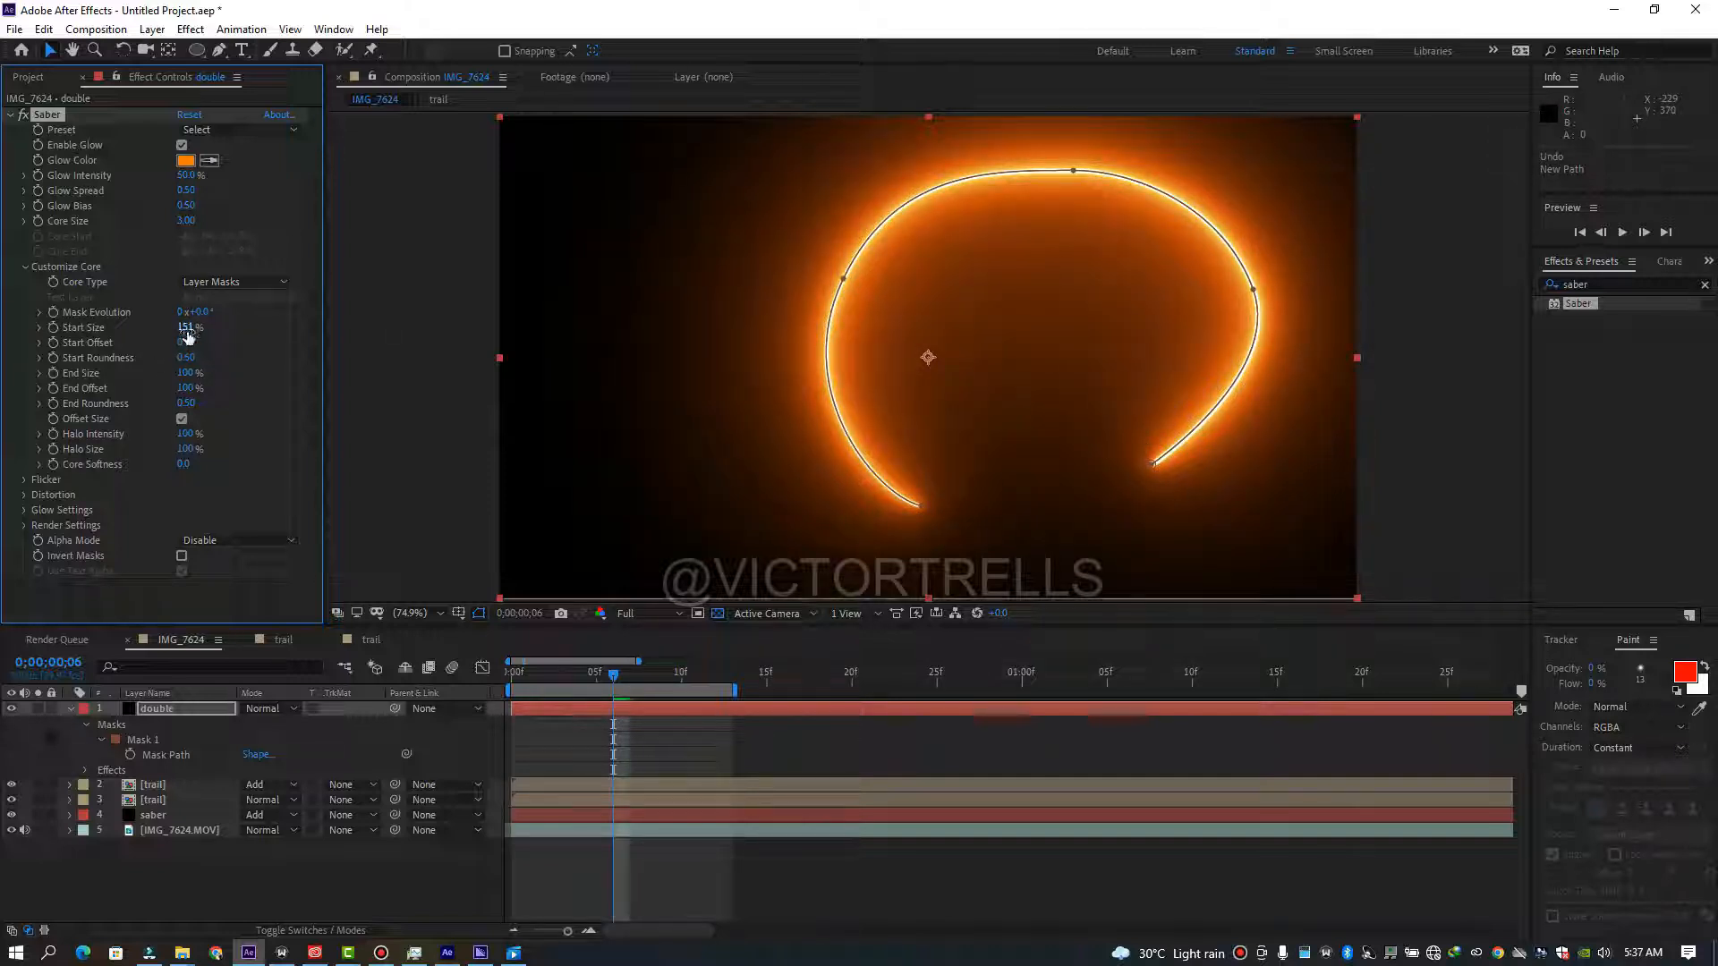
drag(153, 327, 119, 328)
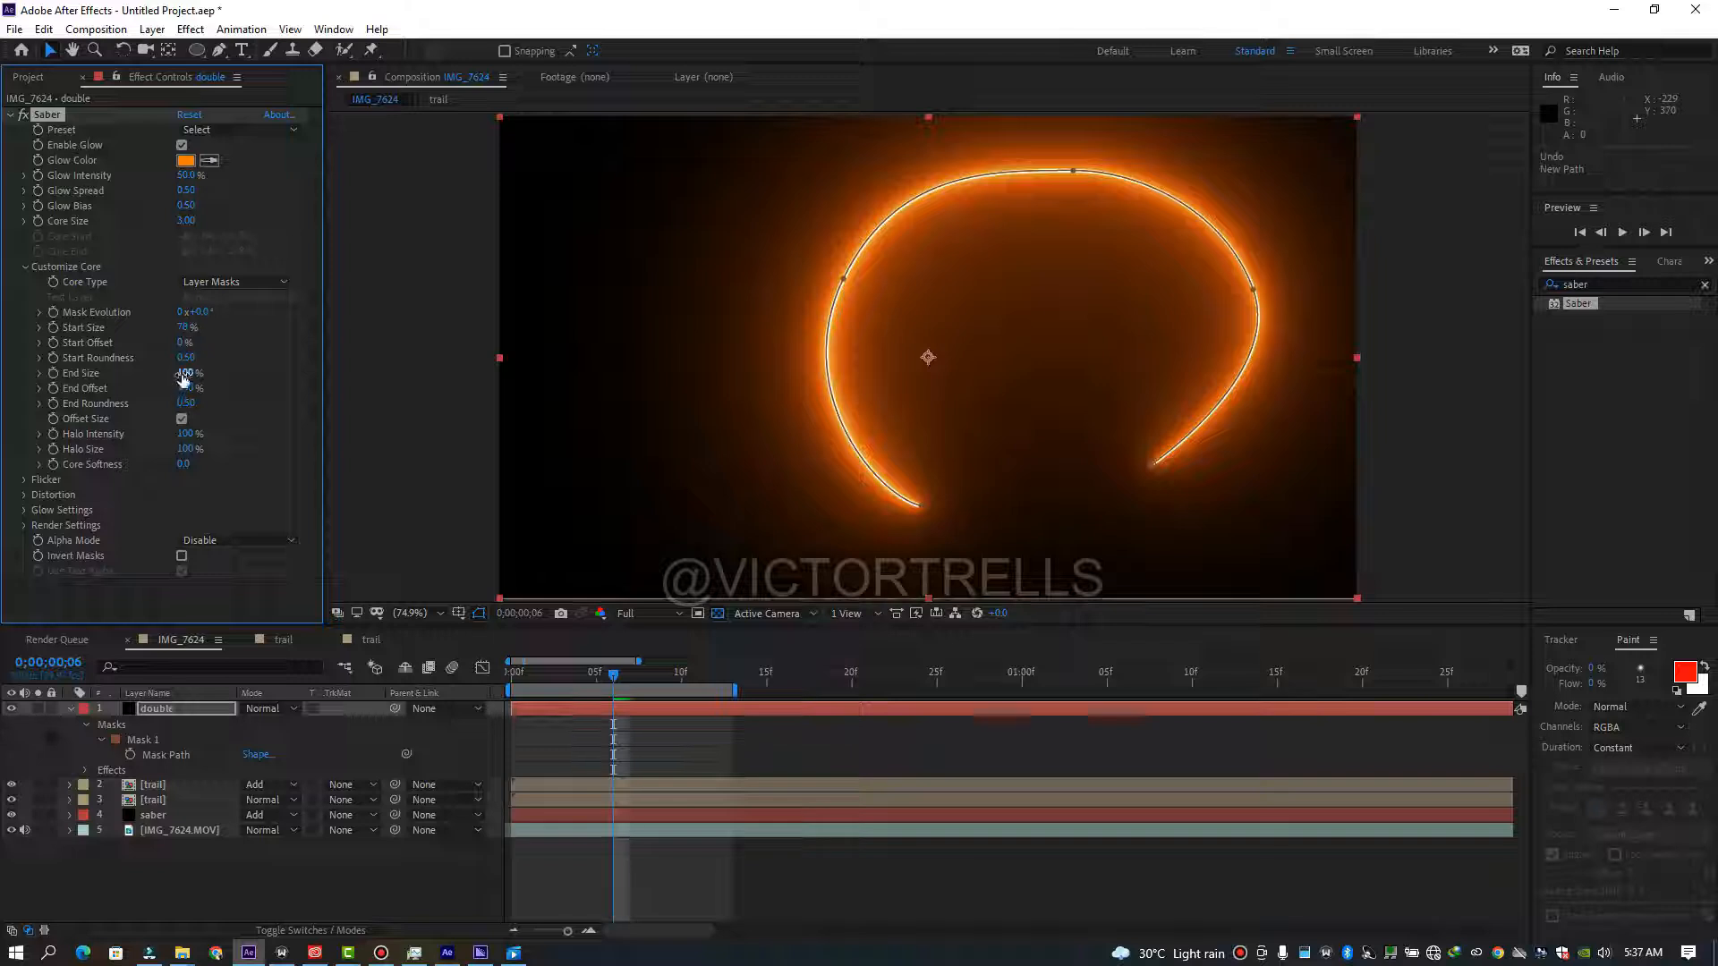
drag(184, 373, 214, 374)
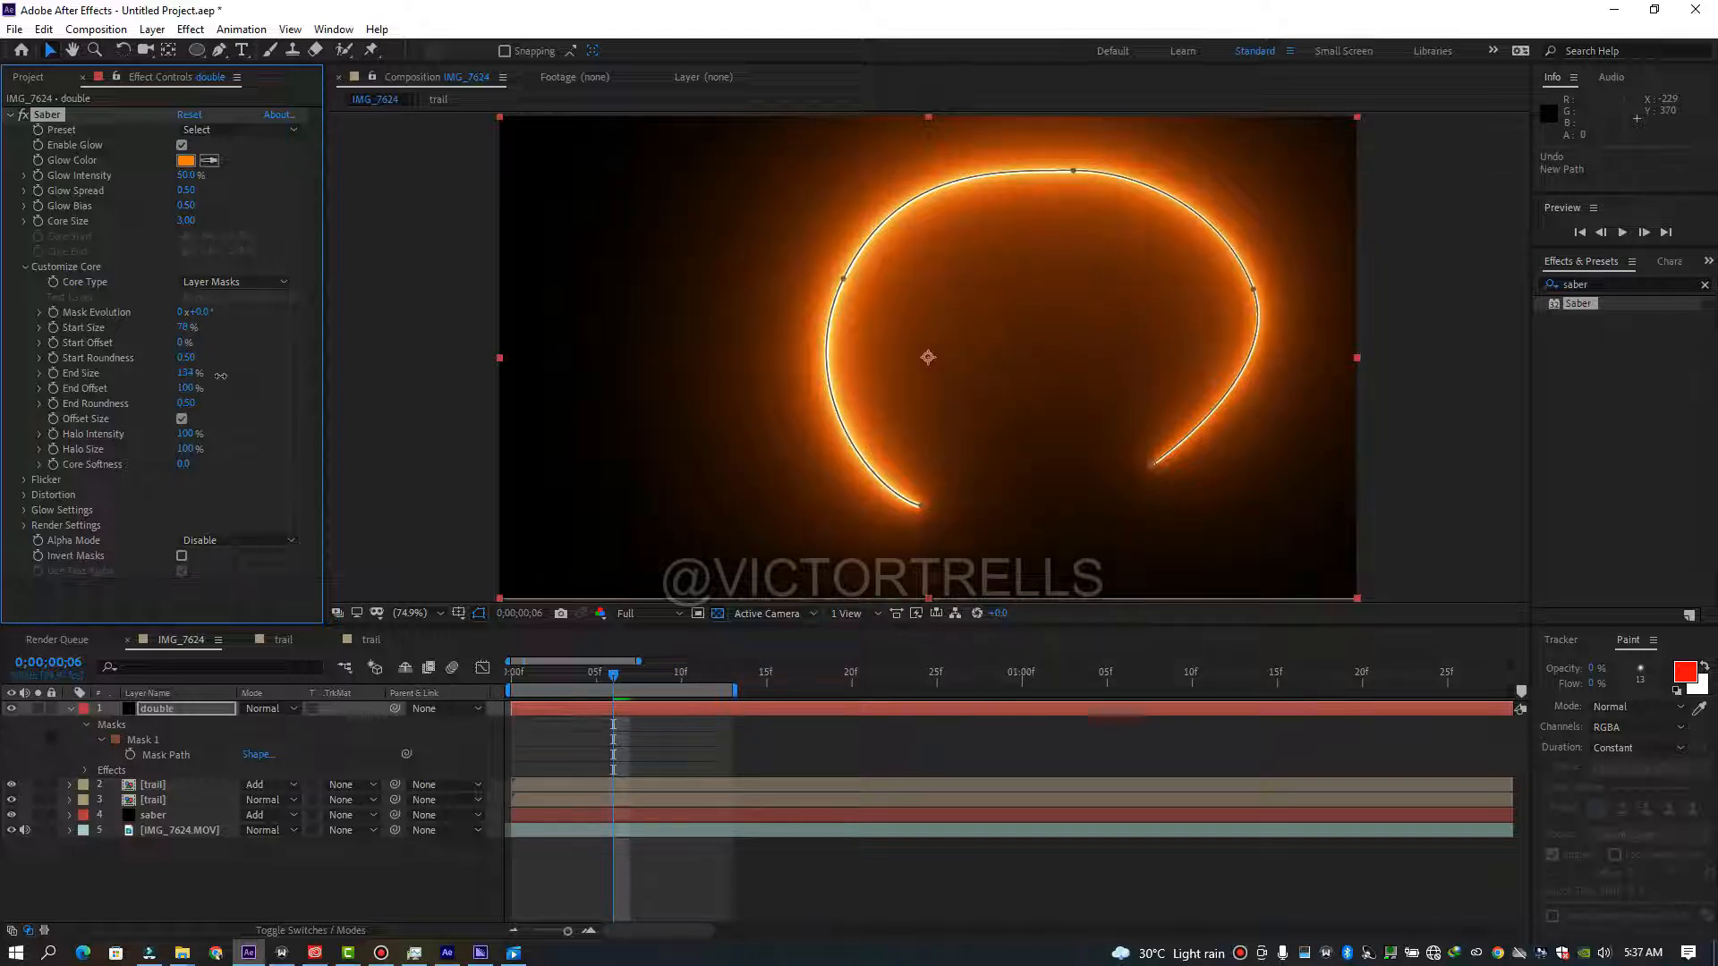
click(185, 328)
Set the double layer's blending mode to Add and play back the result from the first frame, stopping at frame 3.
click(277, 711)
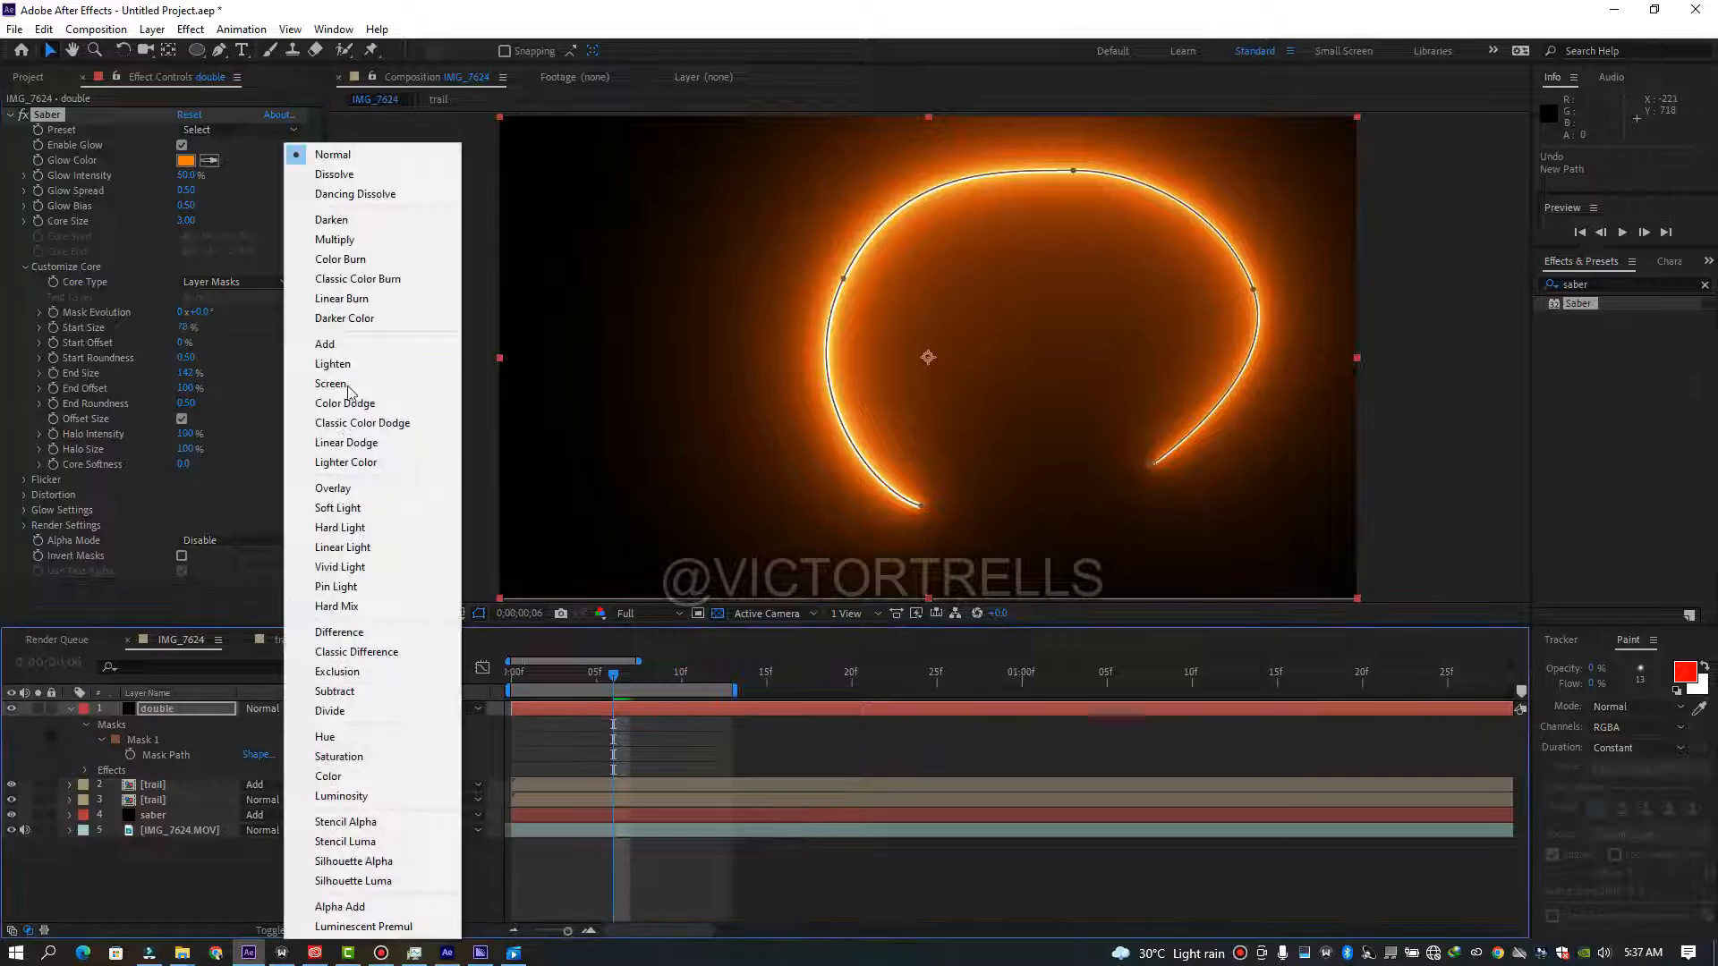
click(361, 342)
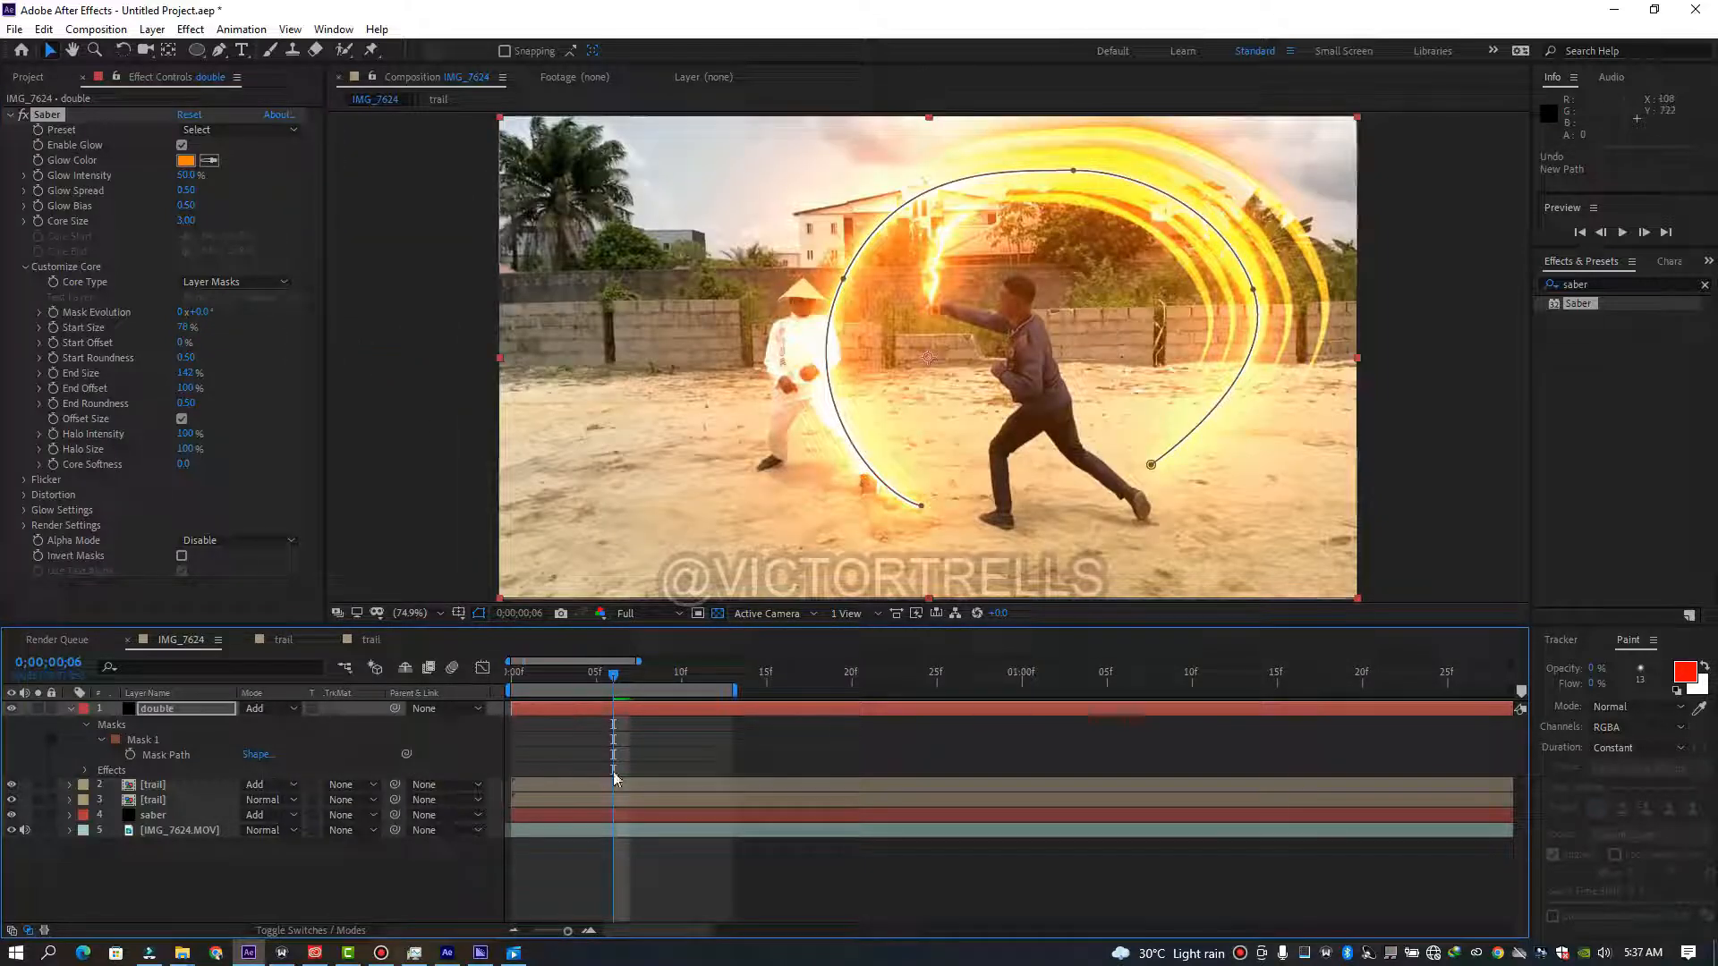
drag(614, 678, 480, 676)
key(space)
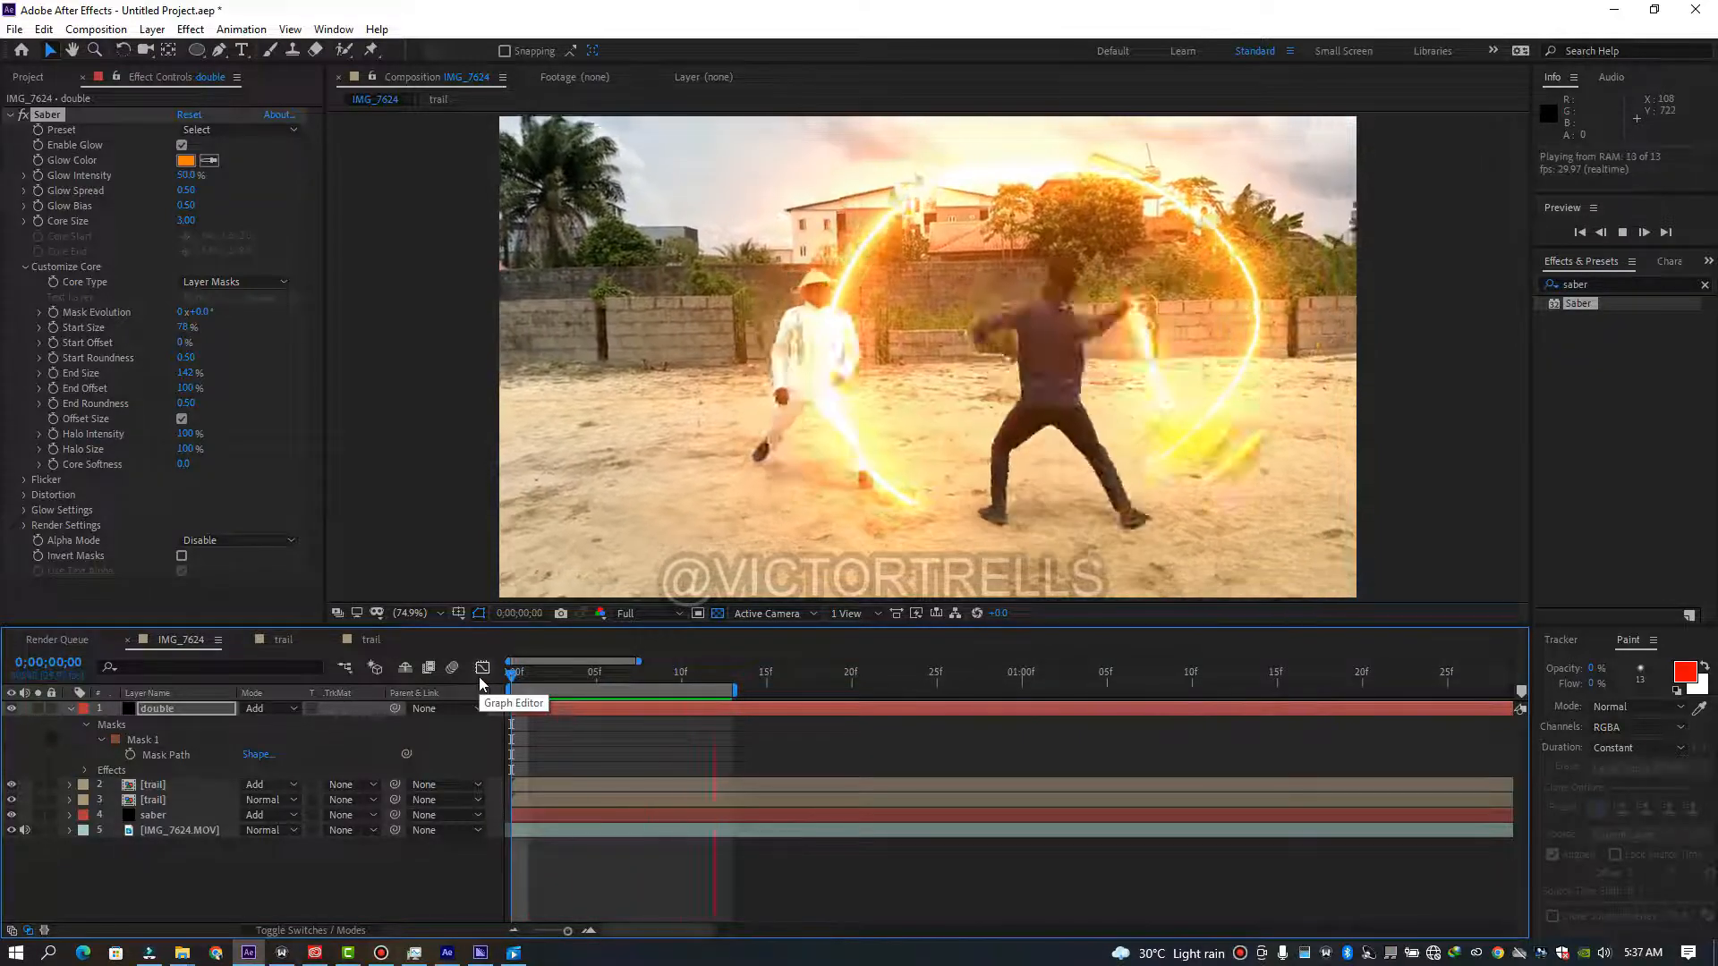
click(567, 677)
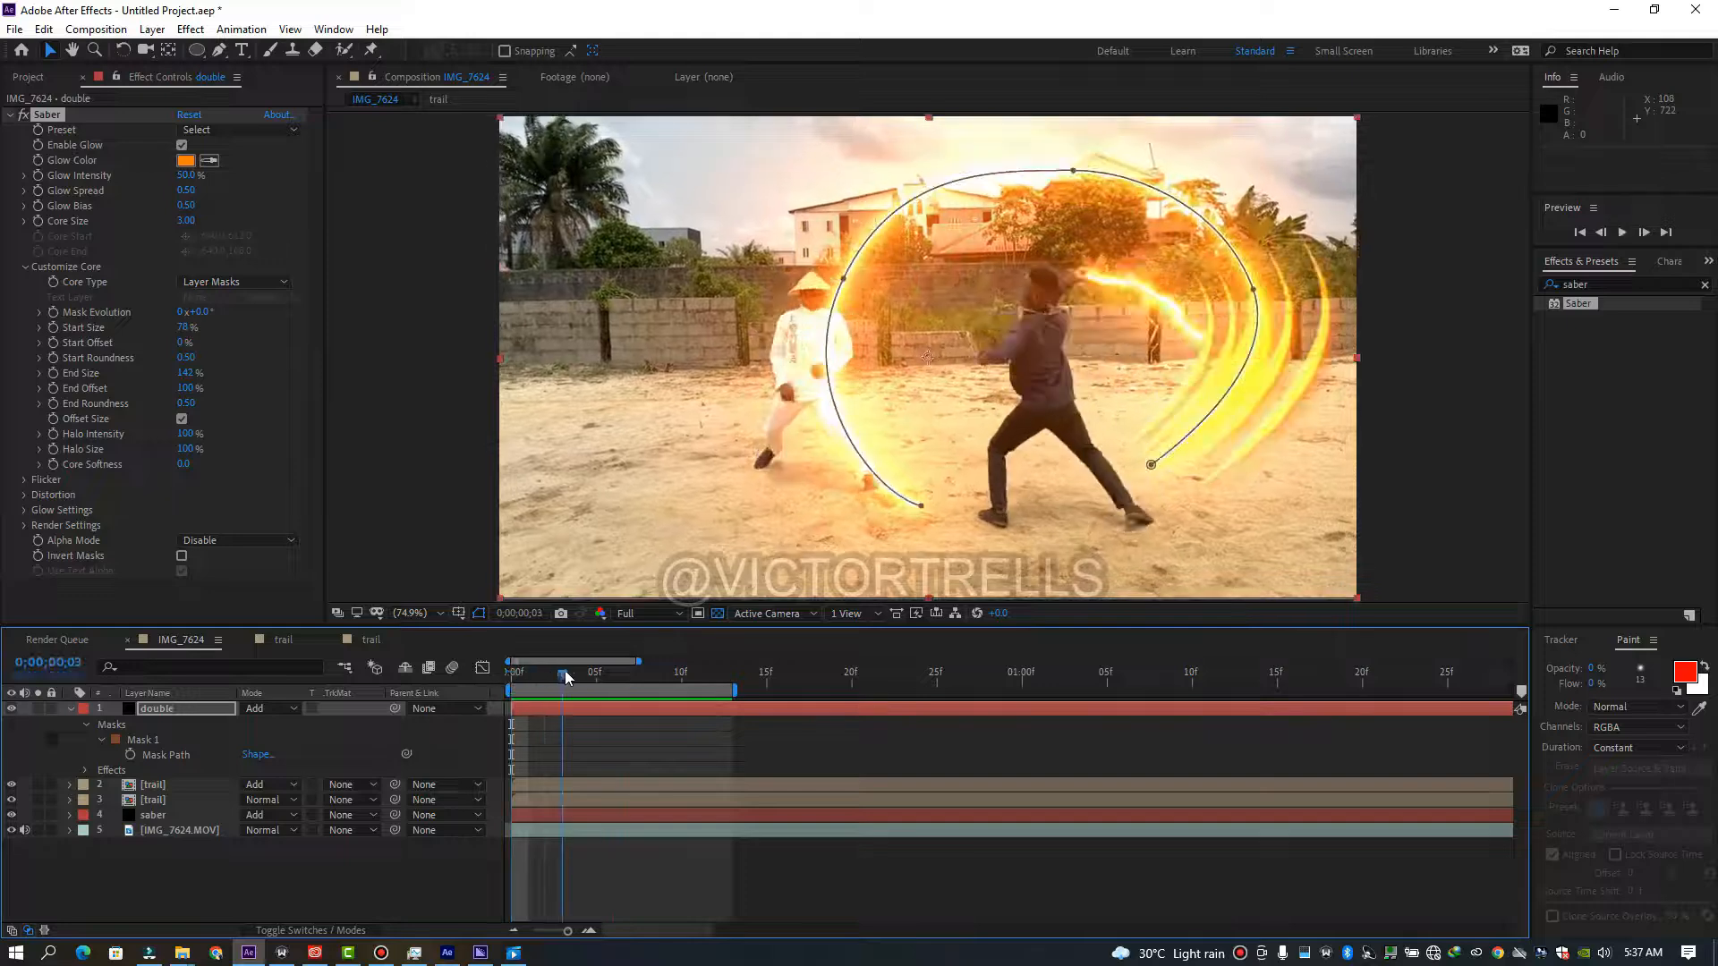
mouse_move(576, 669)
mouse_down()
mouse_move(609, 668)
mouse_move(556, 664)
mouse_up()
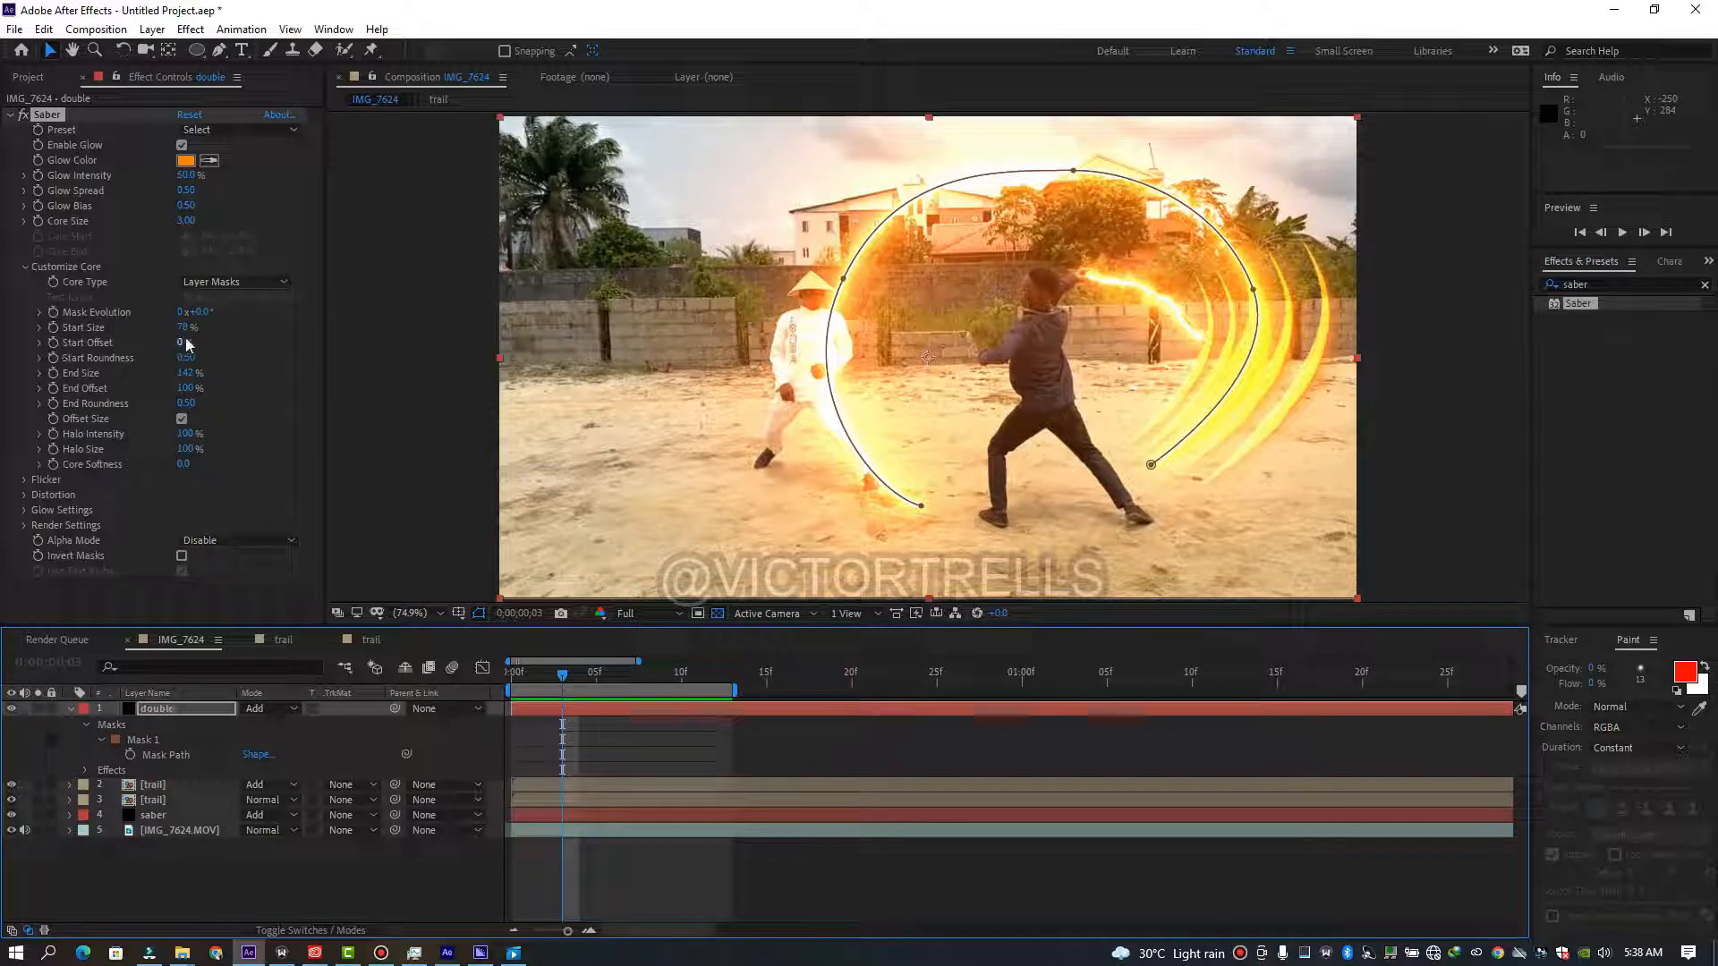
Set Saber's End Offset to 0% on the double layer and enable its keyframing at frame 0.
drag(186, 341, 131, 342)
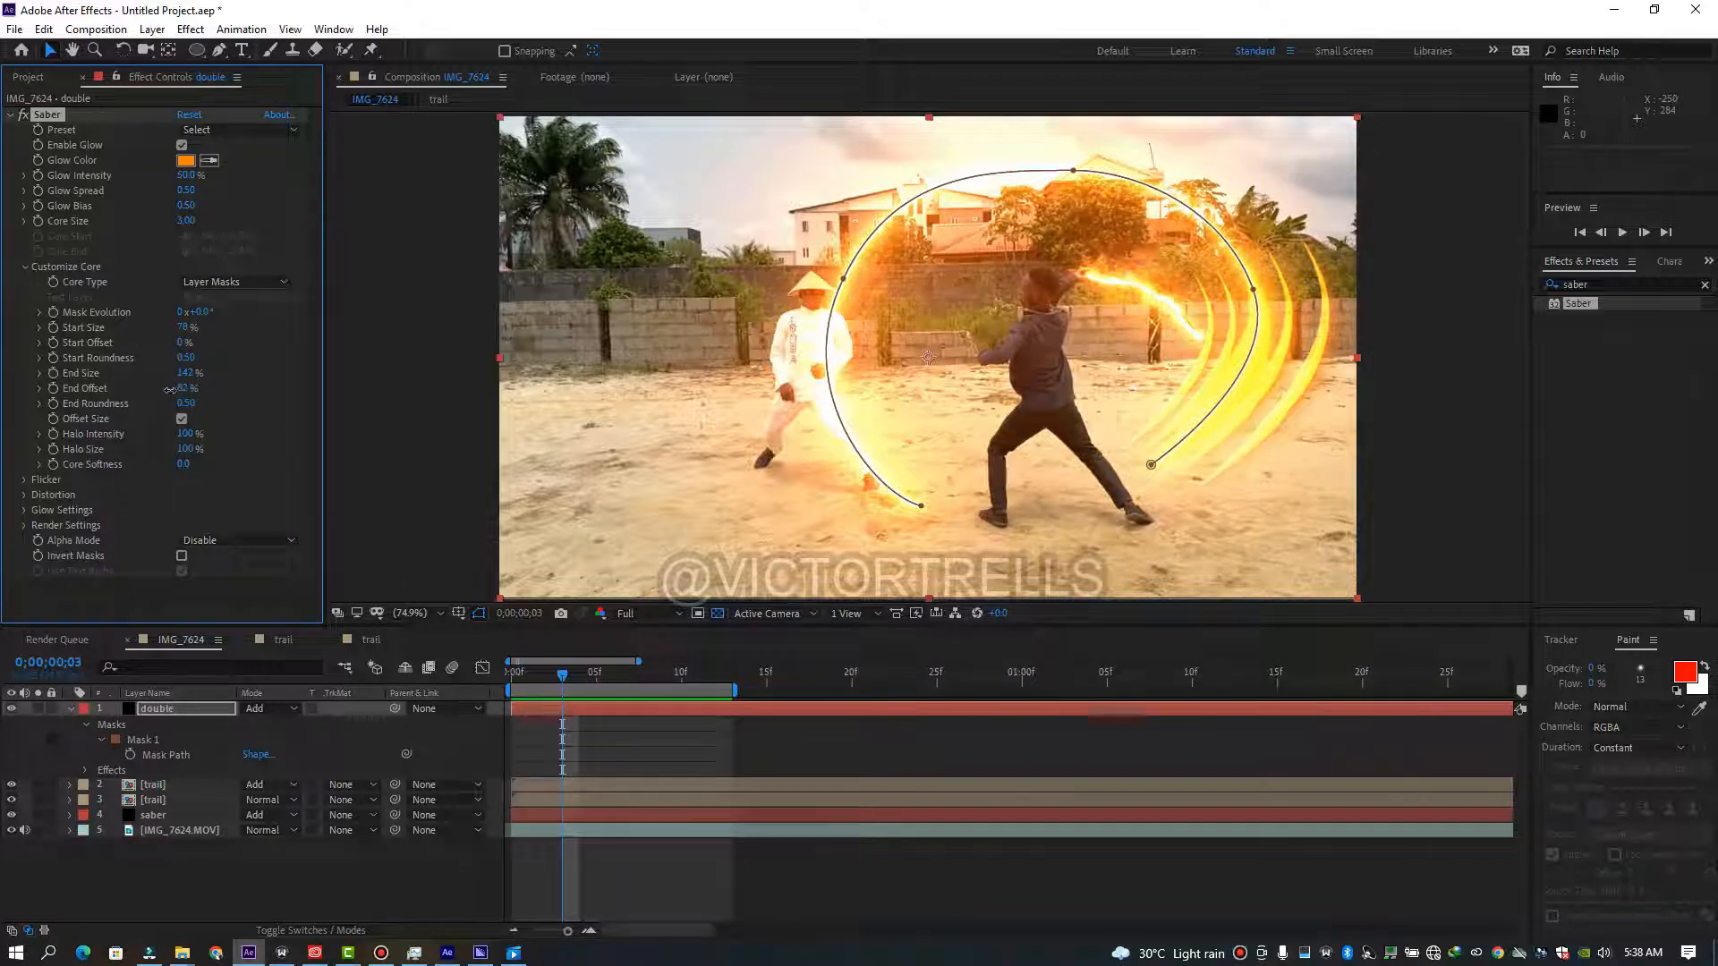
drag(169, 390, 56, 377)
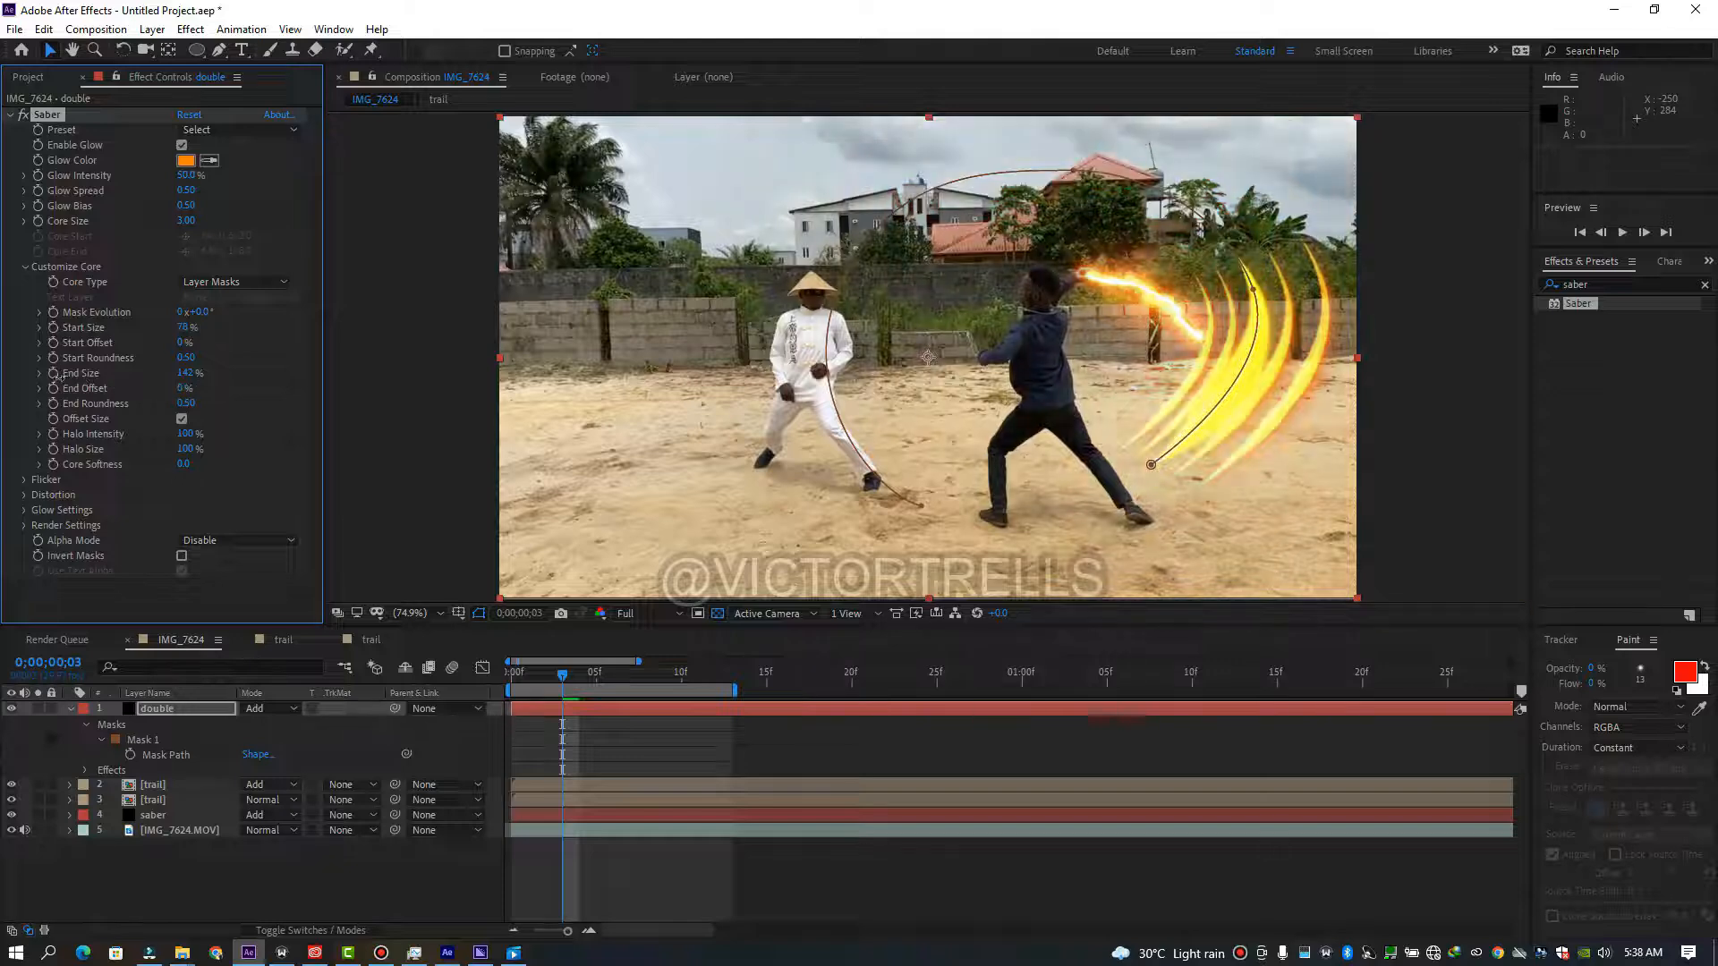
drag(563, 678, 505, 681)
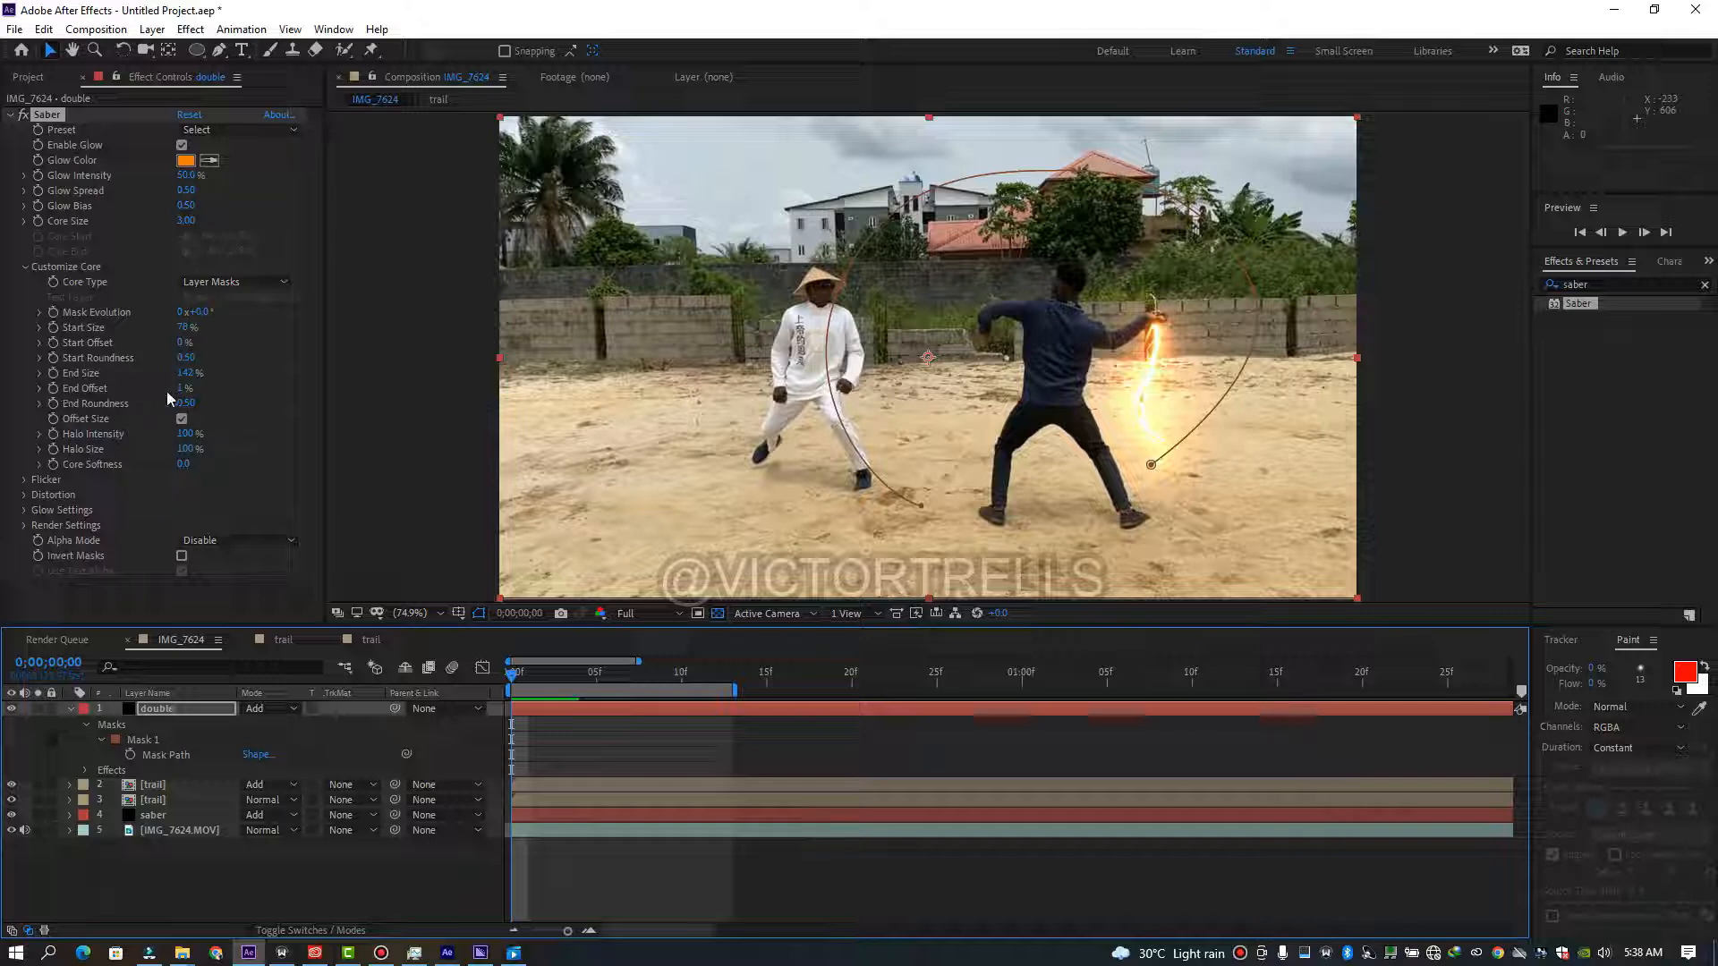
drag(182, 391, 123, 391)
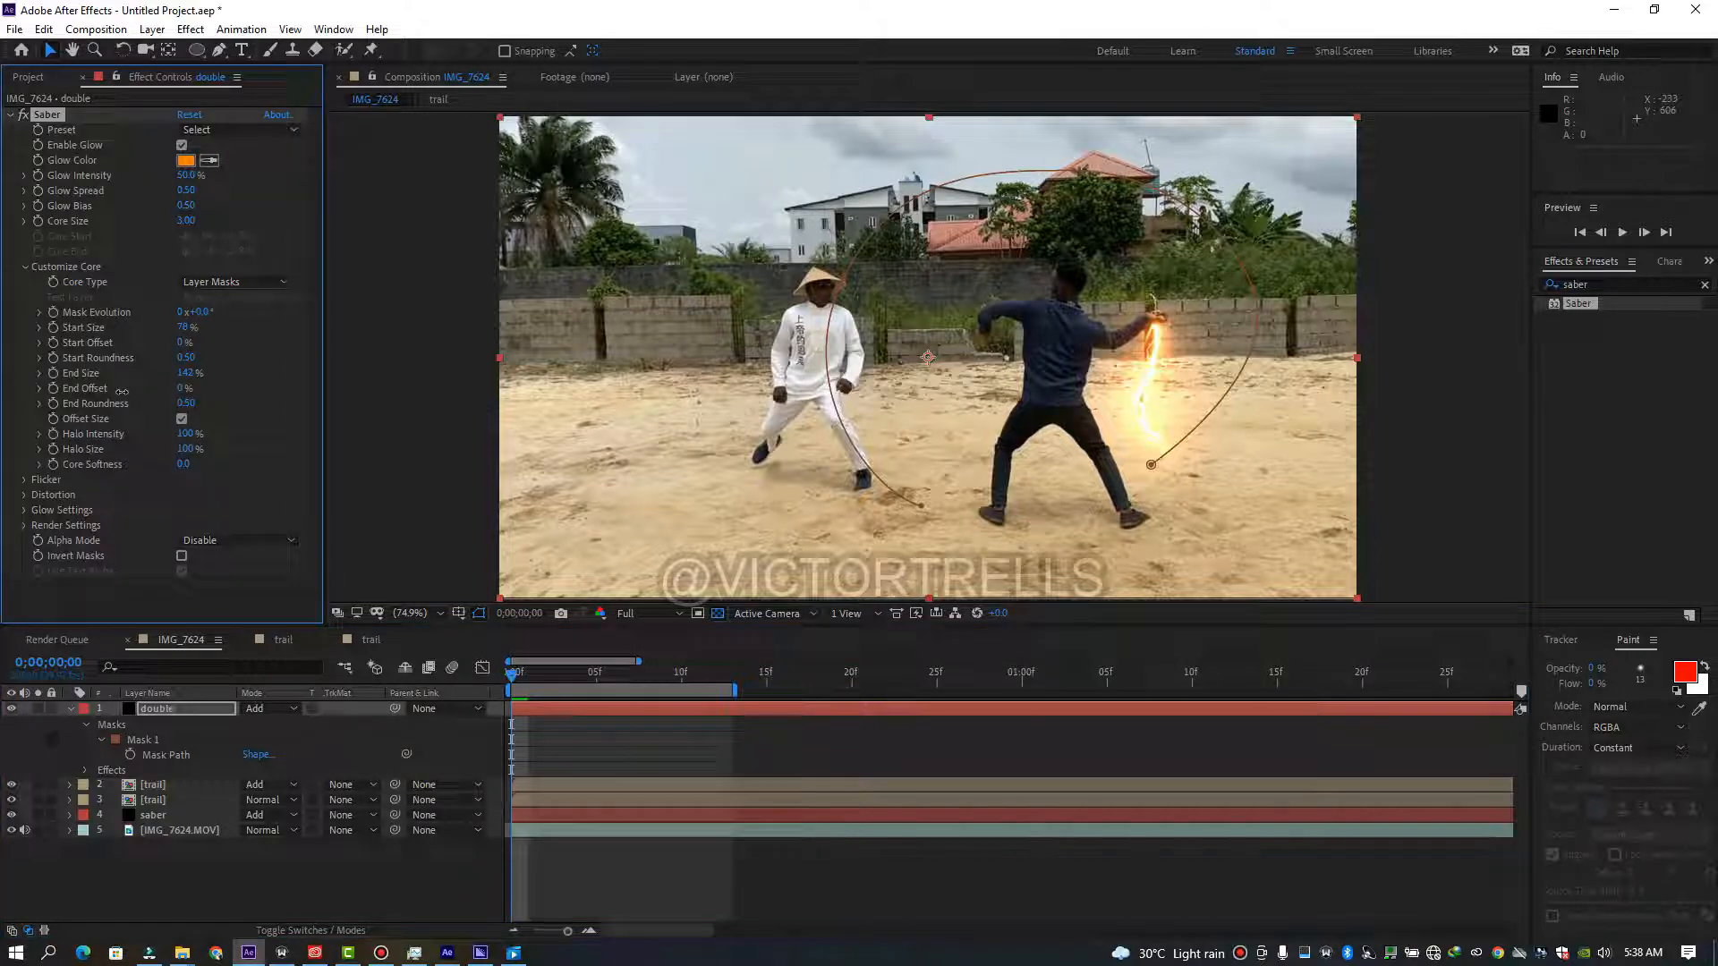
click(55, 391)
Keyframe Saber's End Offset at 34% on frame 4, 79% on frame 7 and 100% on frame 9.
drag(514, 677, 576, 678)
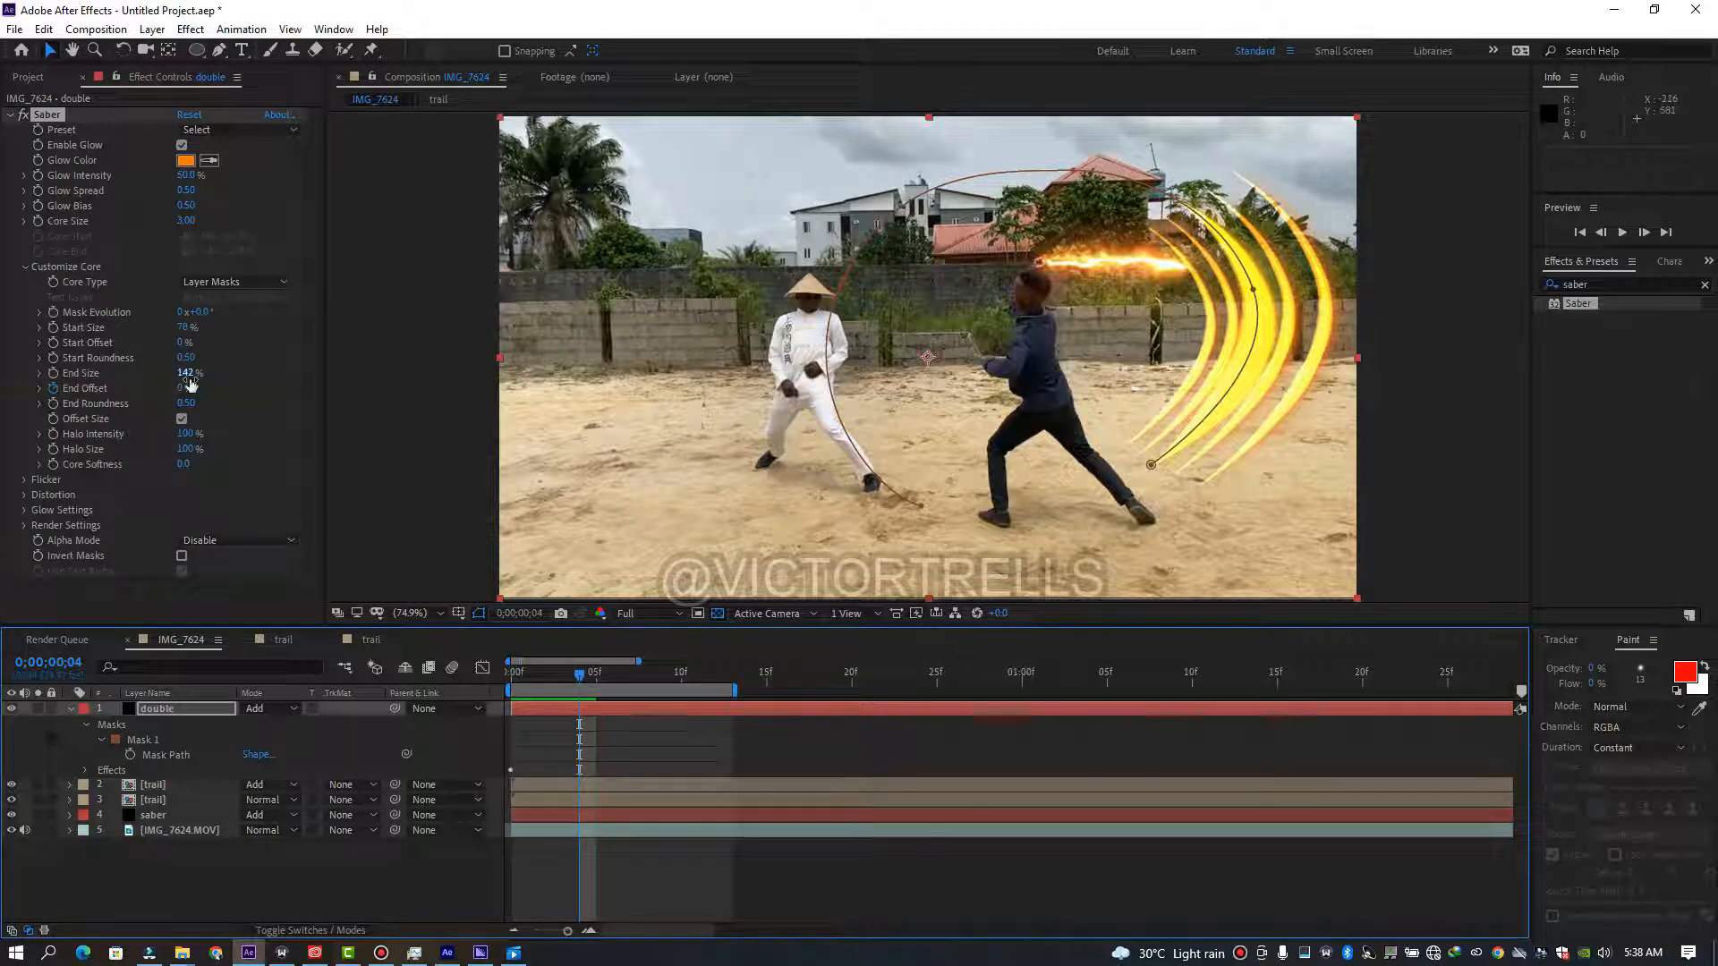
mouse_move(189, 385)
mouse_down()
mouse_move(183, 397)
mouse_move(207, 390)
mouse_up()
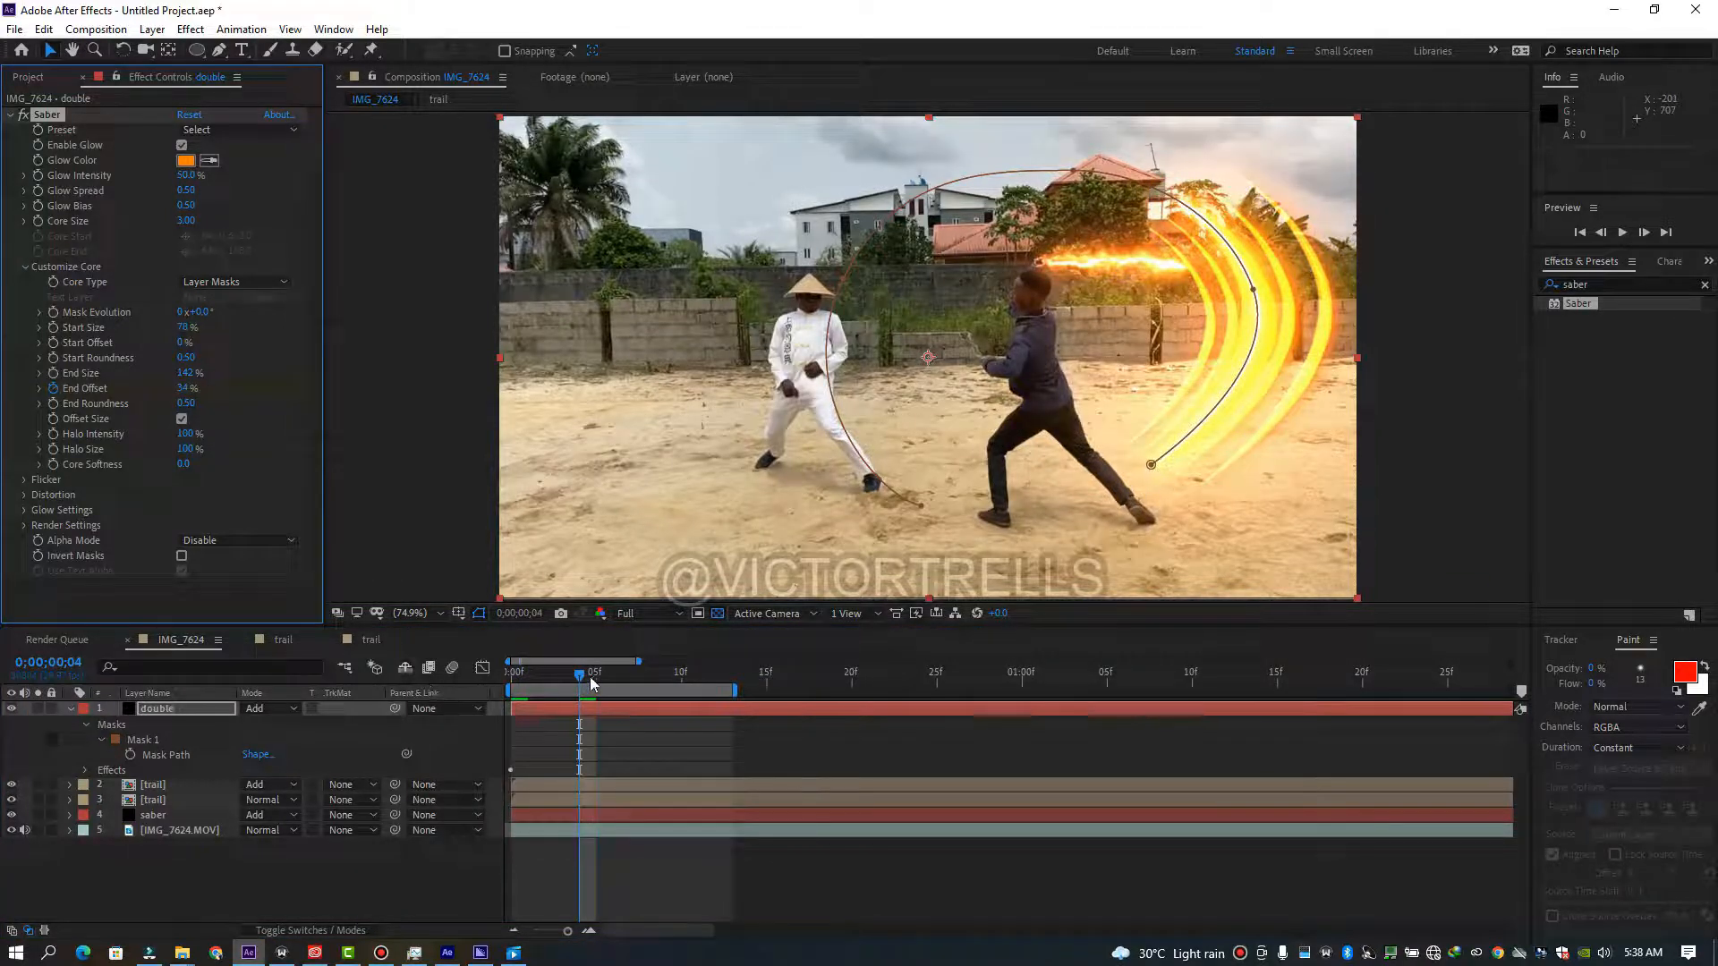
drag(590, 684, 629, 684)
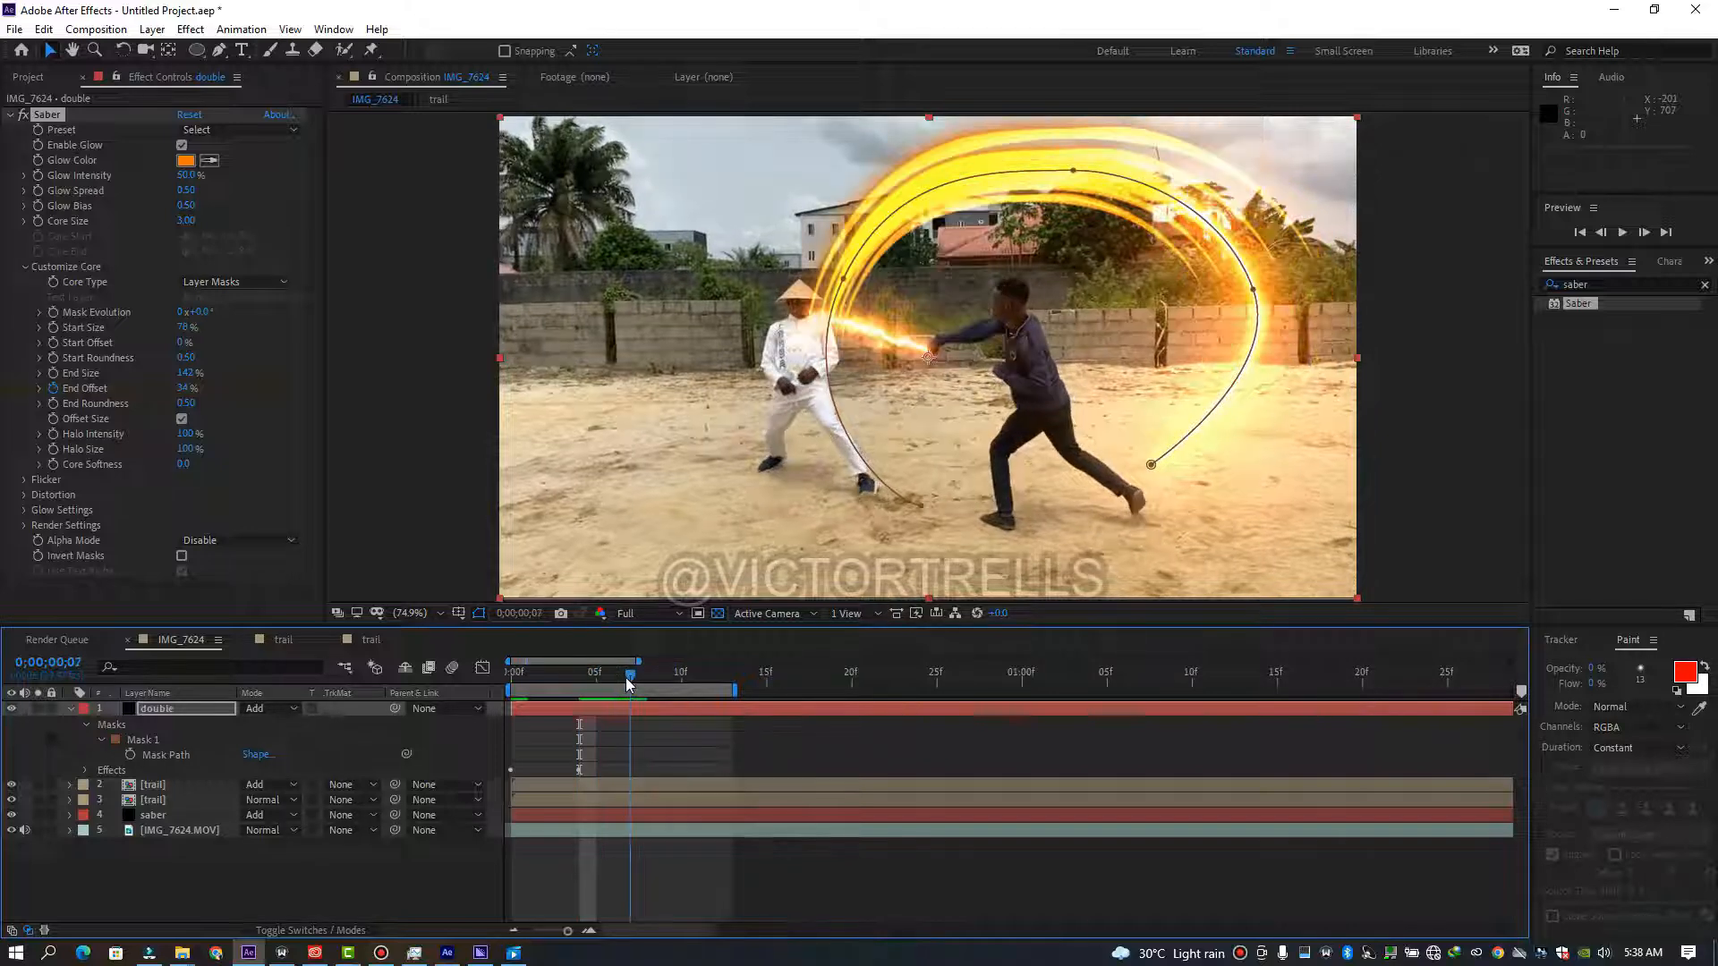
drag(186, 388, 233, 393)
drag(630, 674, 664, 679)
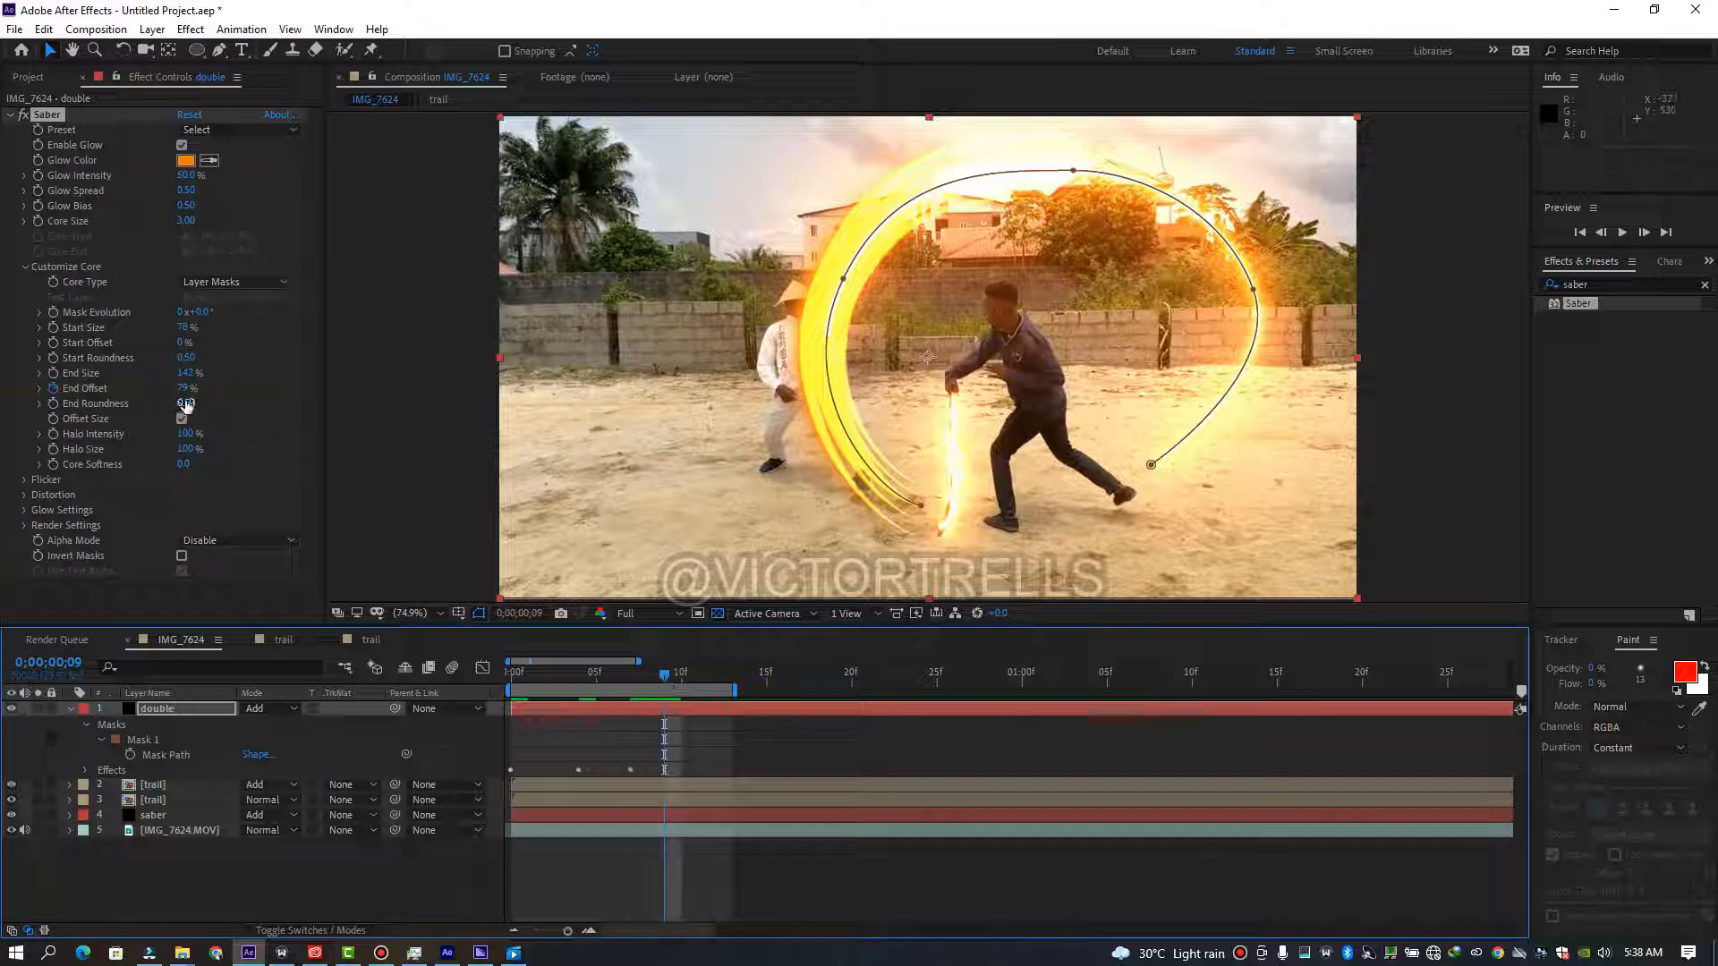
drag(185, 390, 224, 391)
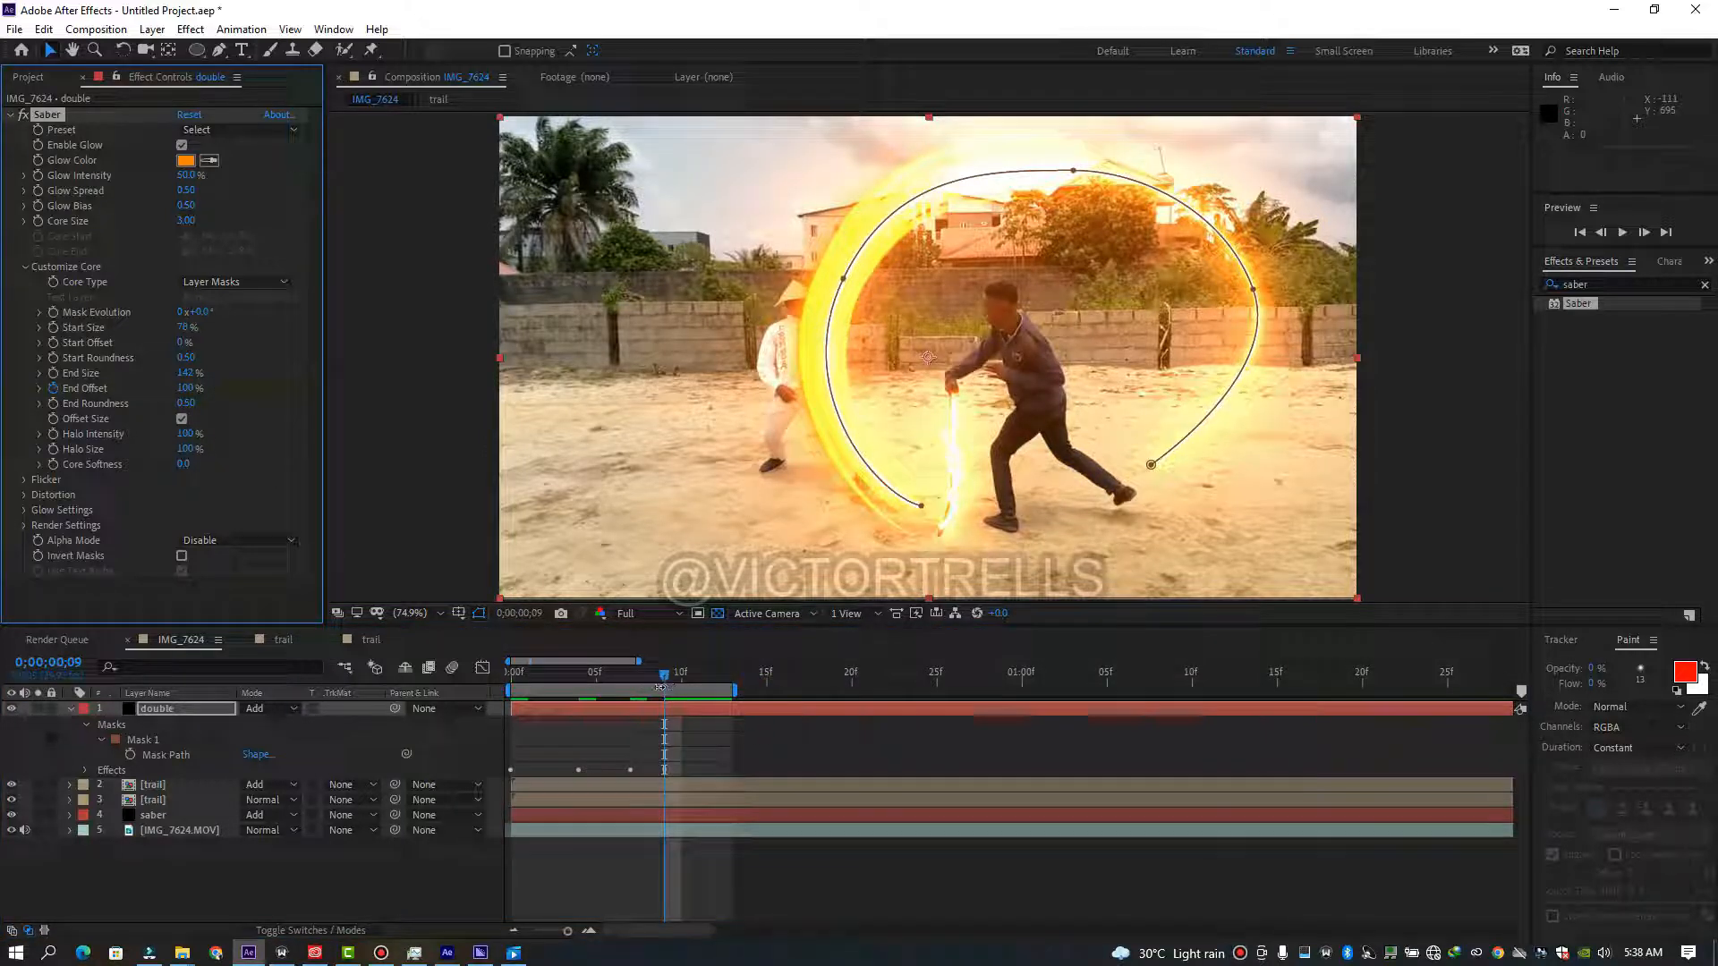
Play back the animated Saber trail from the first frame.
drag(662, 680, 443, 688)
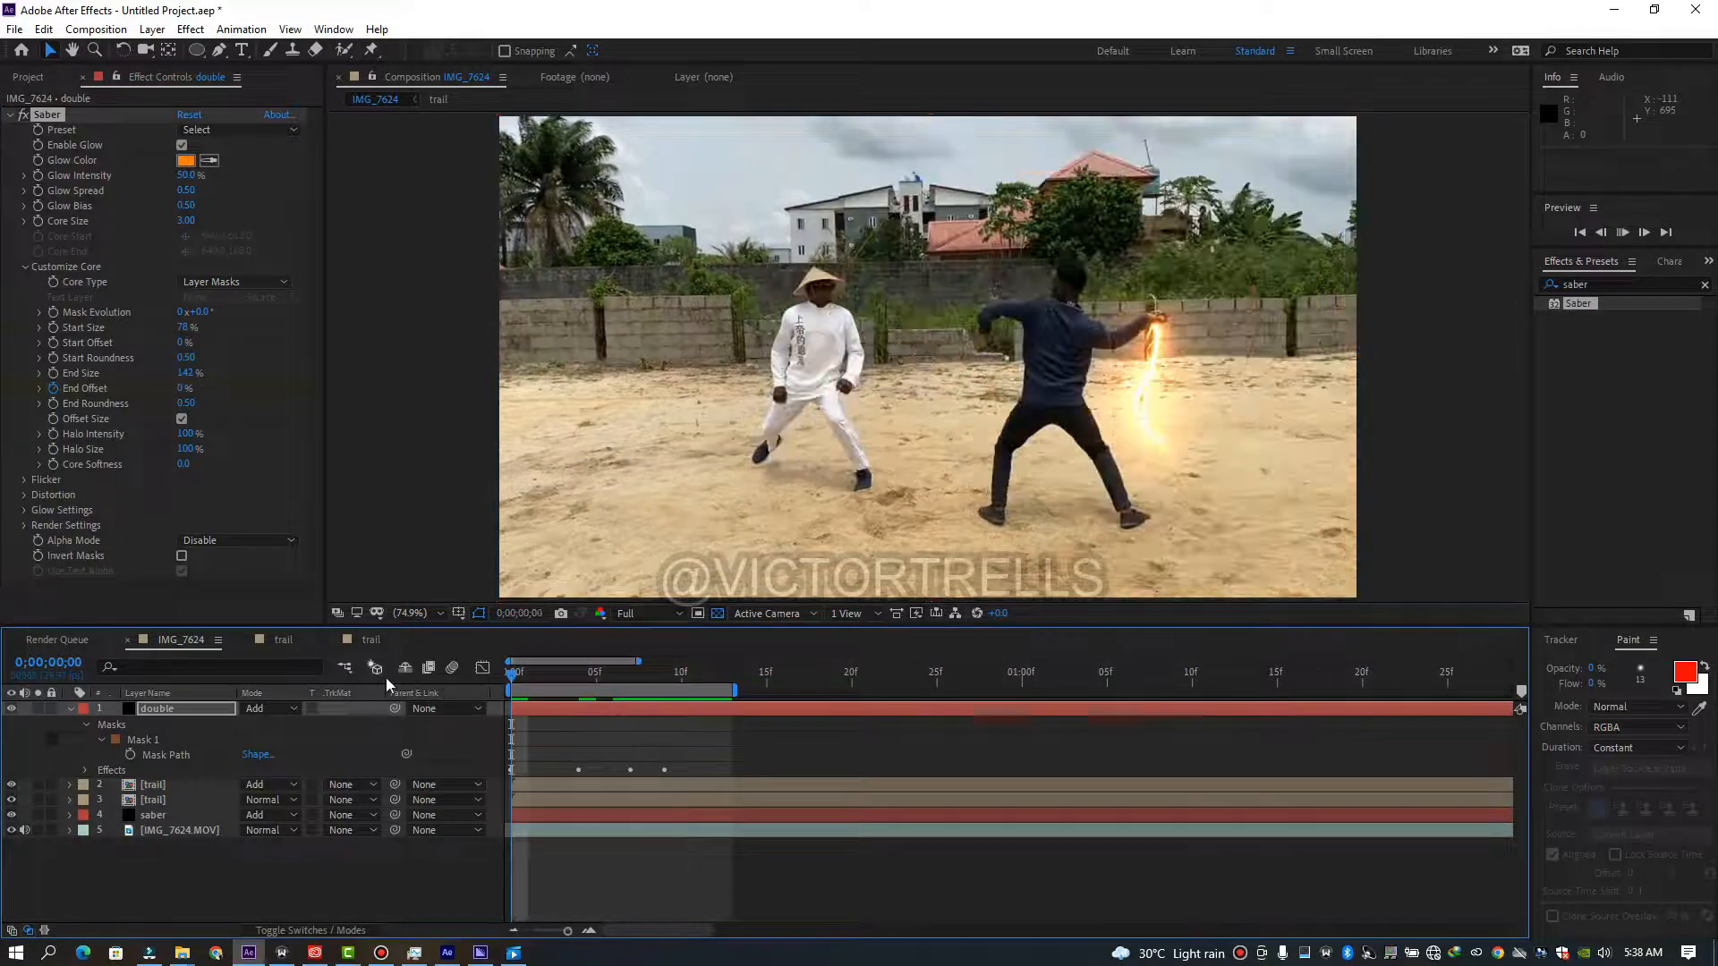
key(space)
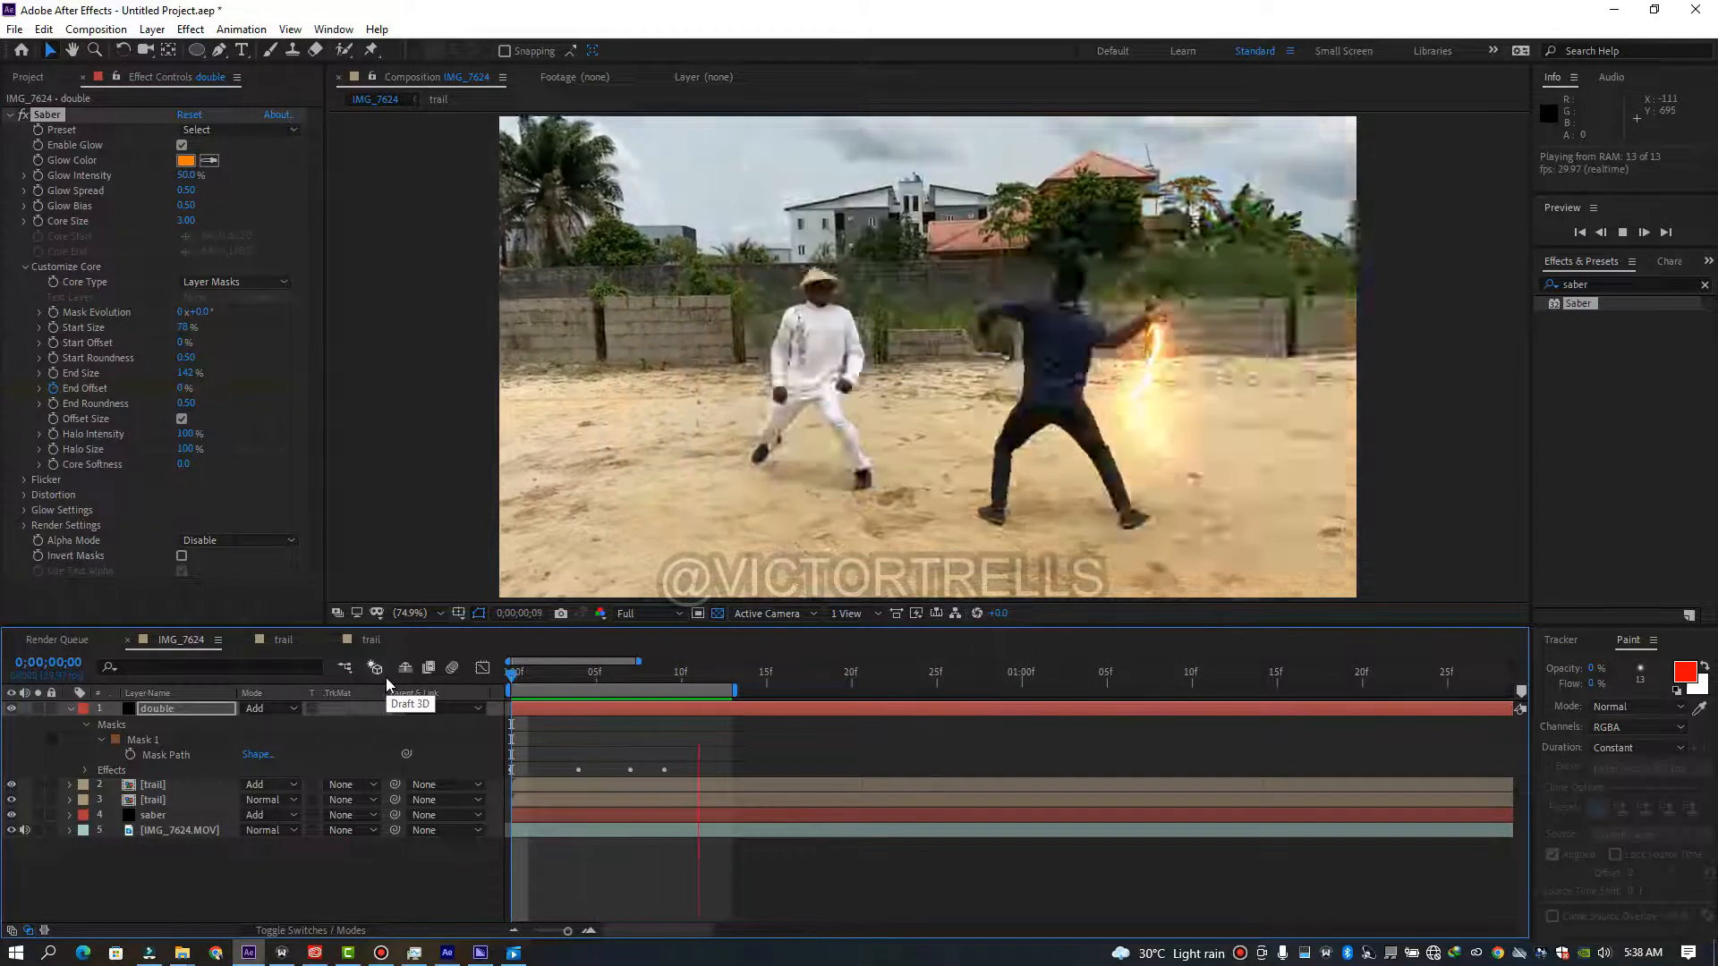
key(space)
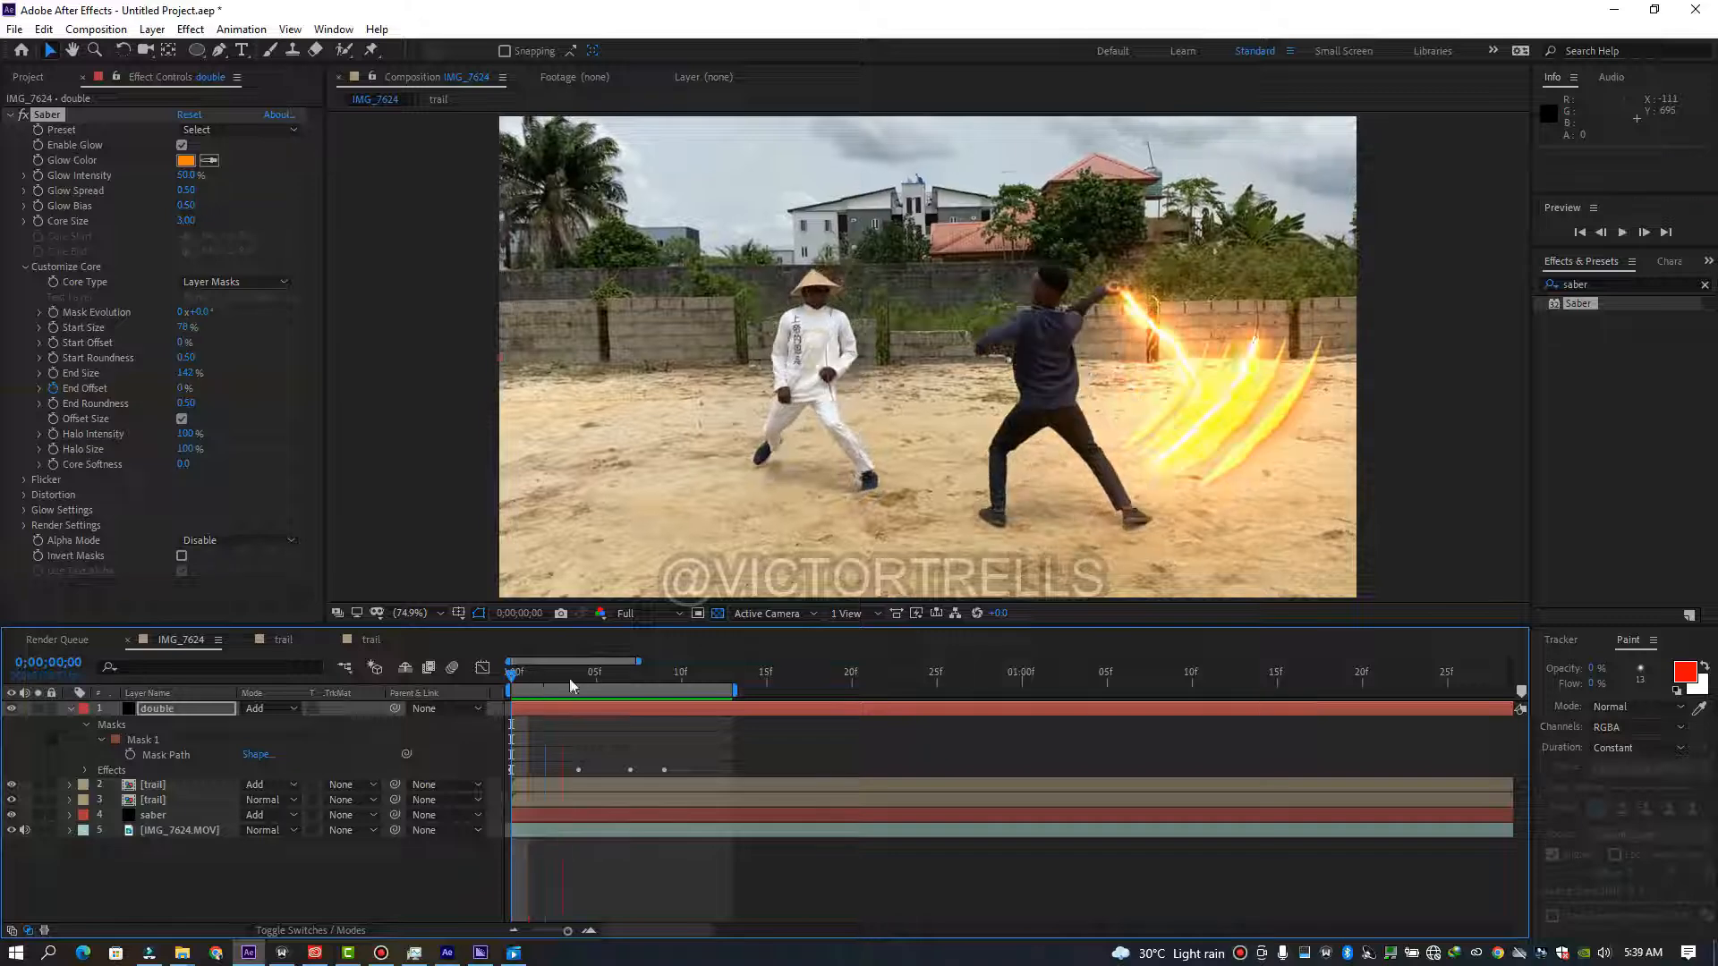
Reveal the double layer's keyframed properties and enable keyframing for Saber's Start Offset at 0% on frame 4.
click(561, 680)
key(u)
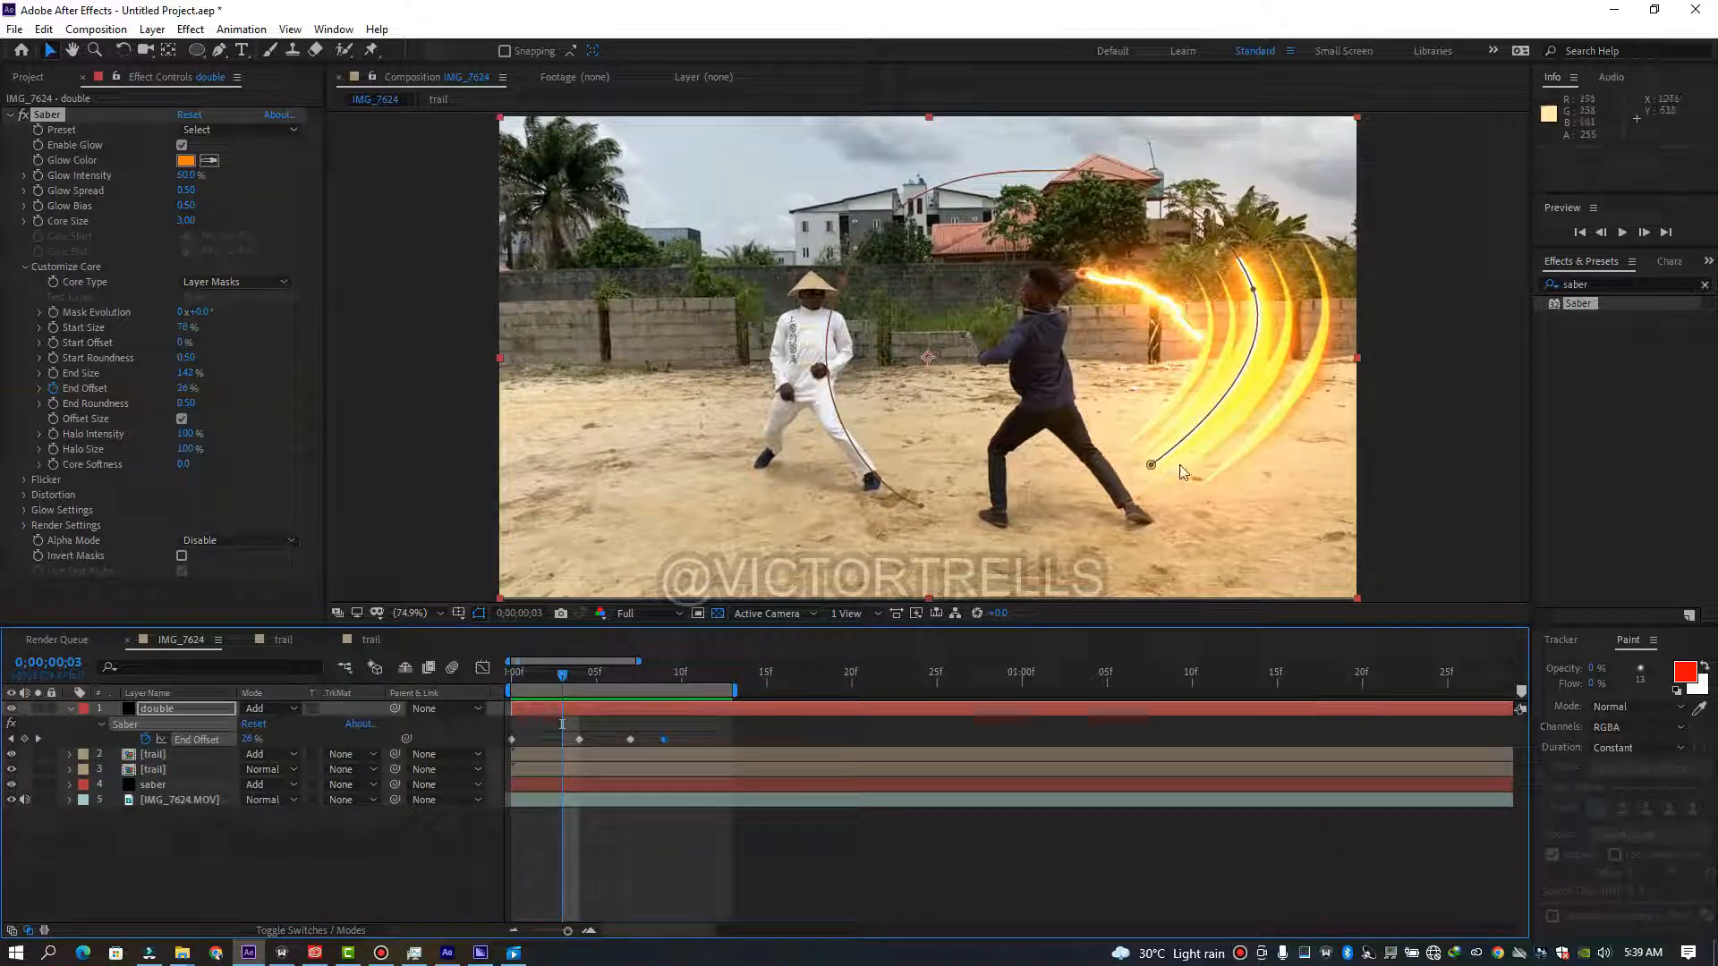
mouse_move(562, 672)
mouse_down()
mouse_move(687, 670)
mouse_move(567, 673)
mouse_move(580, 669)
mouse_up()
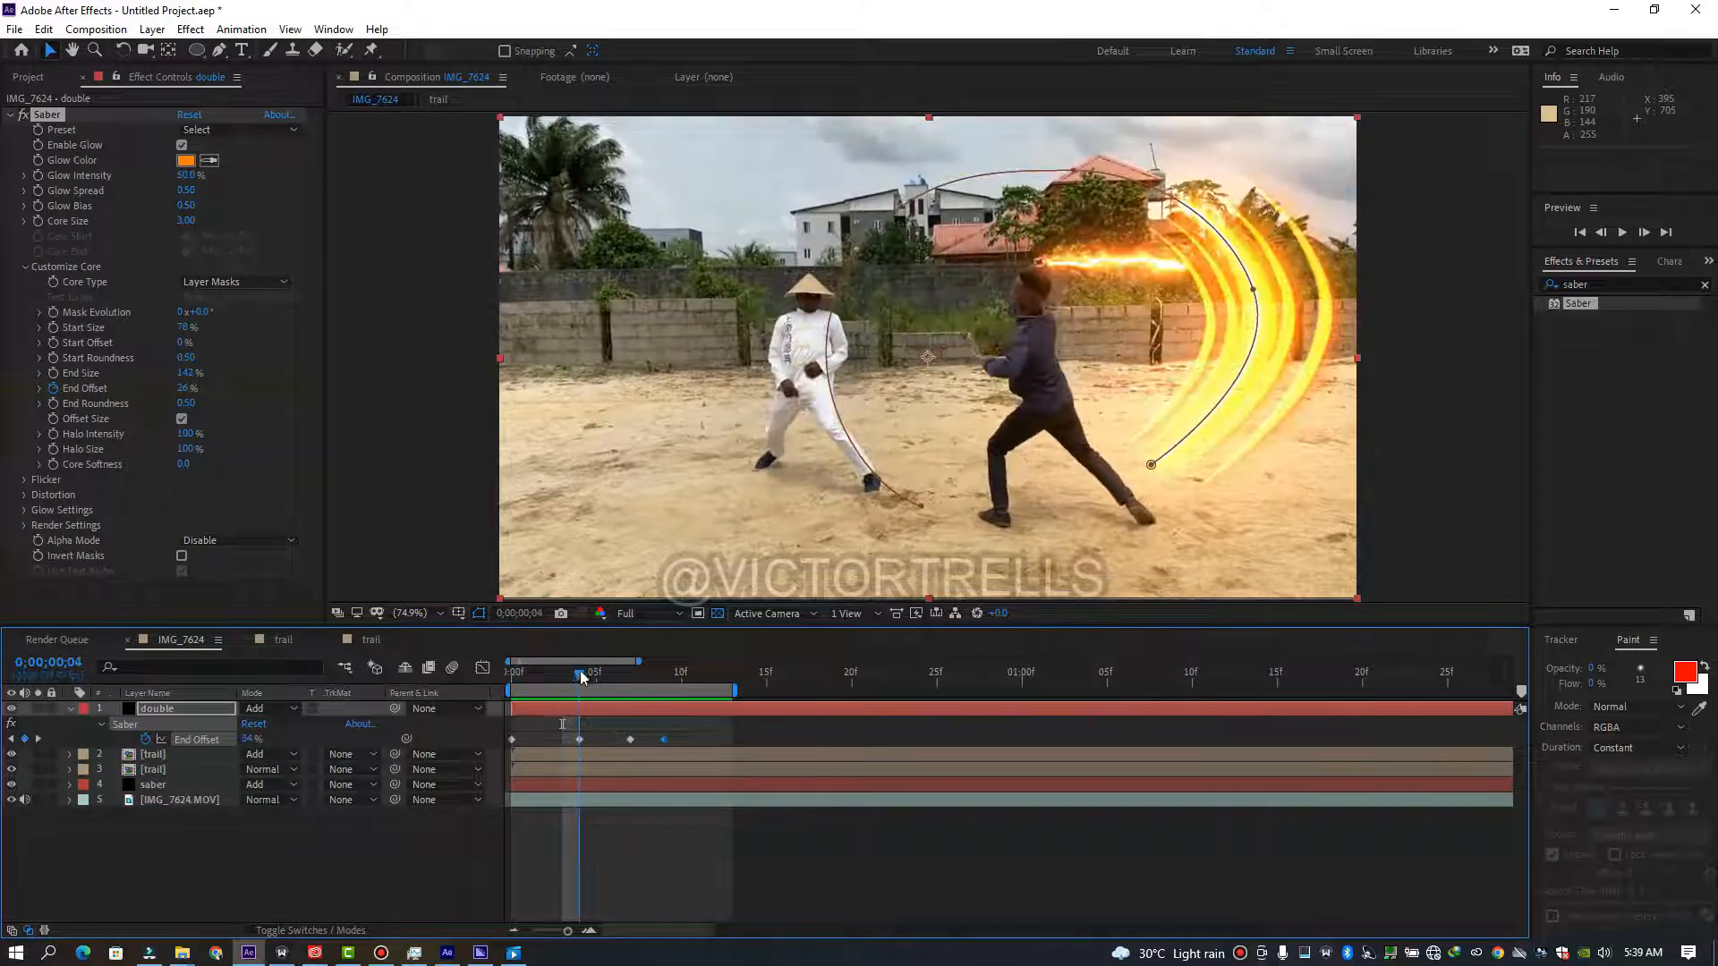
click(53, 343)
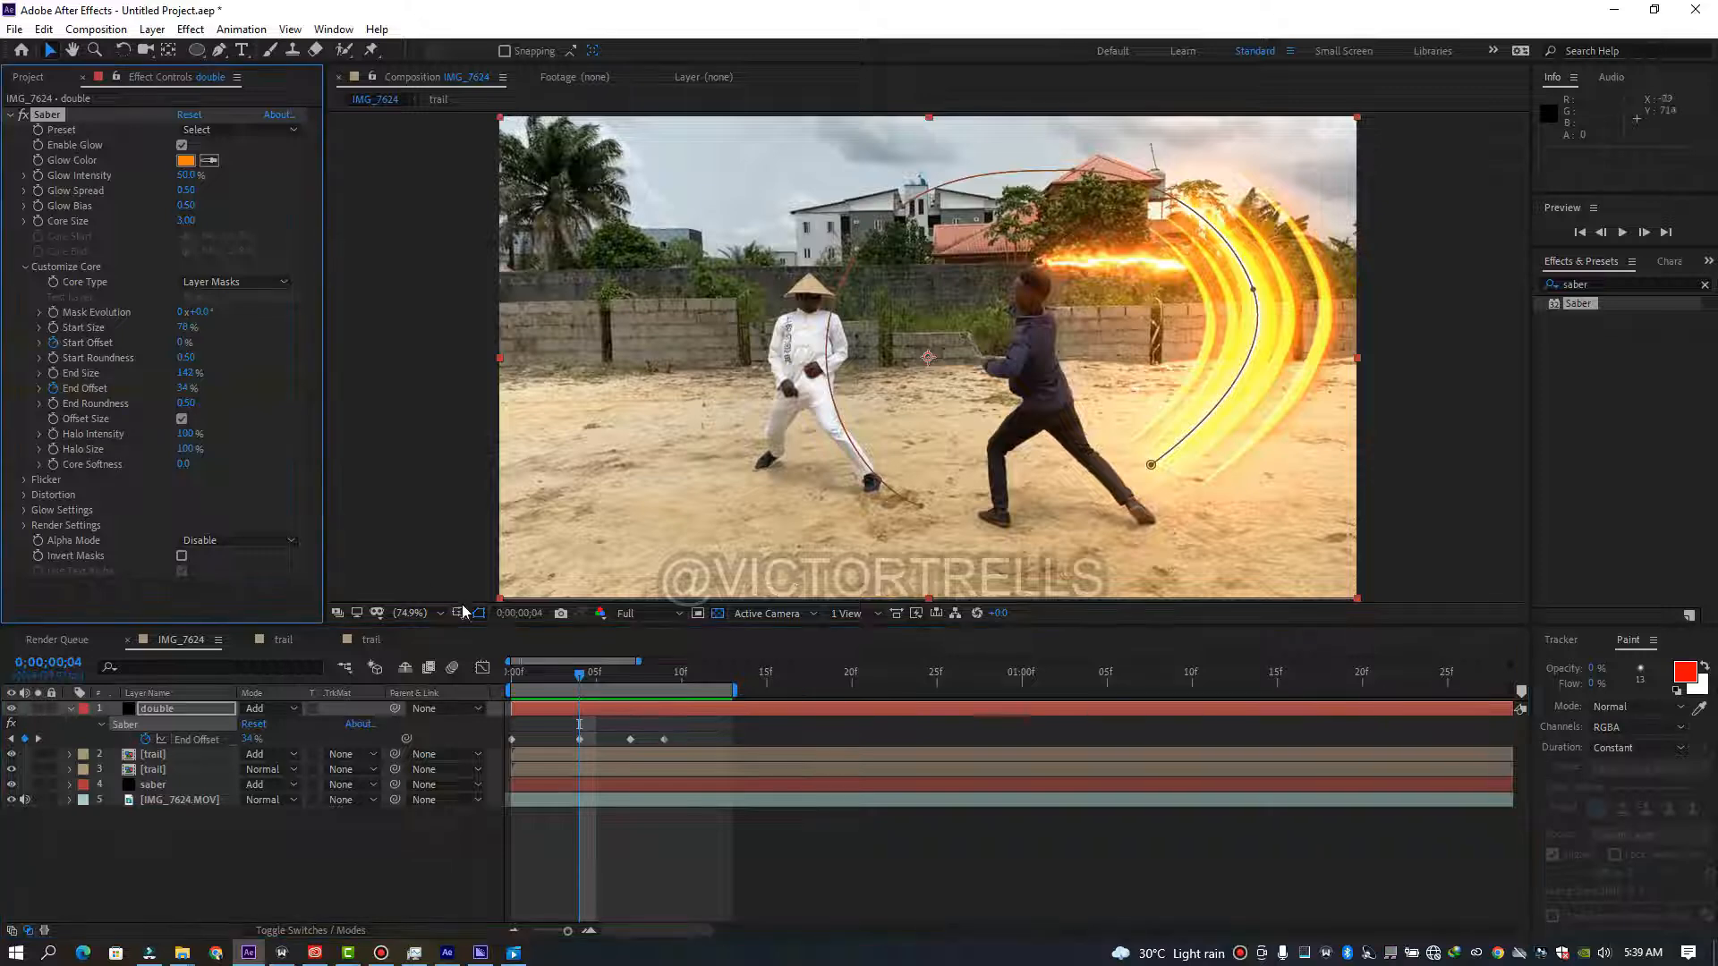
Keyframe Saber's Start Offset at 26% on frame 7, 47% on frame 9 and 62% on frame 12.
drag(578, 673, 626, 674)
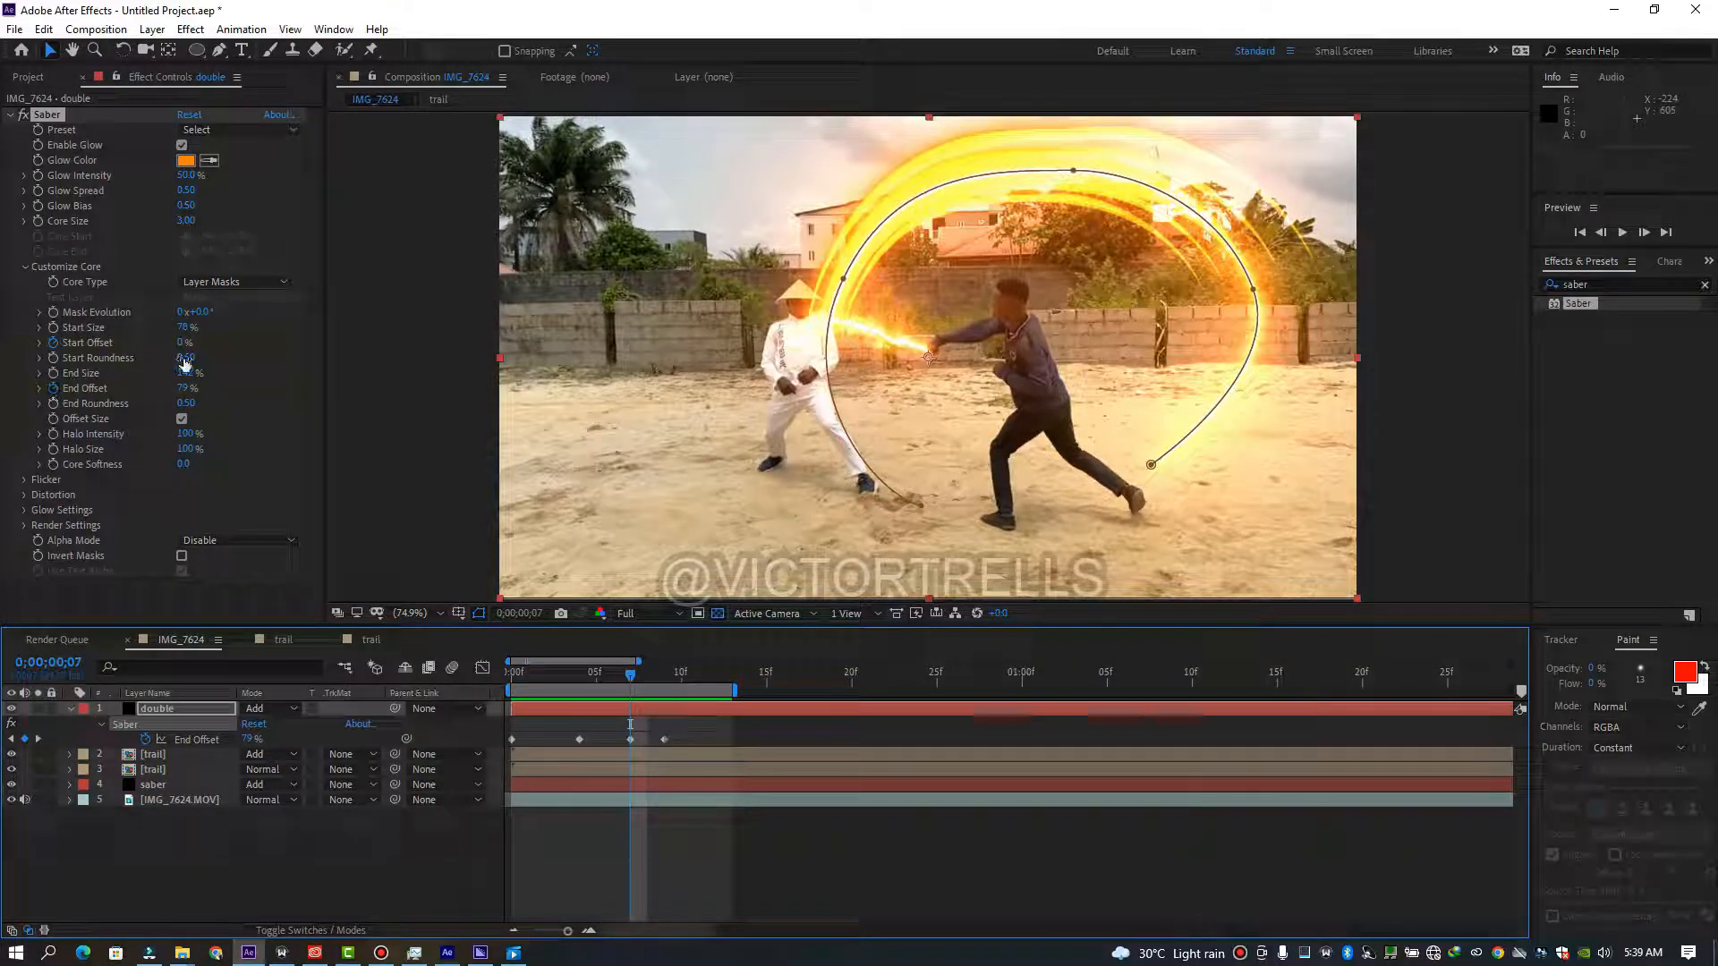
drag(182, 347, 203, 342)
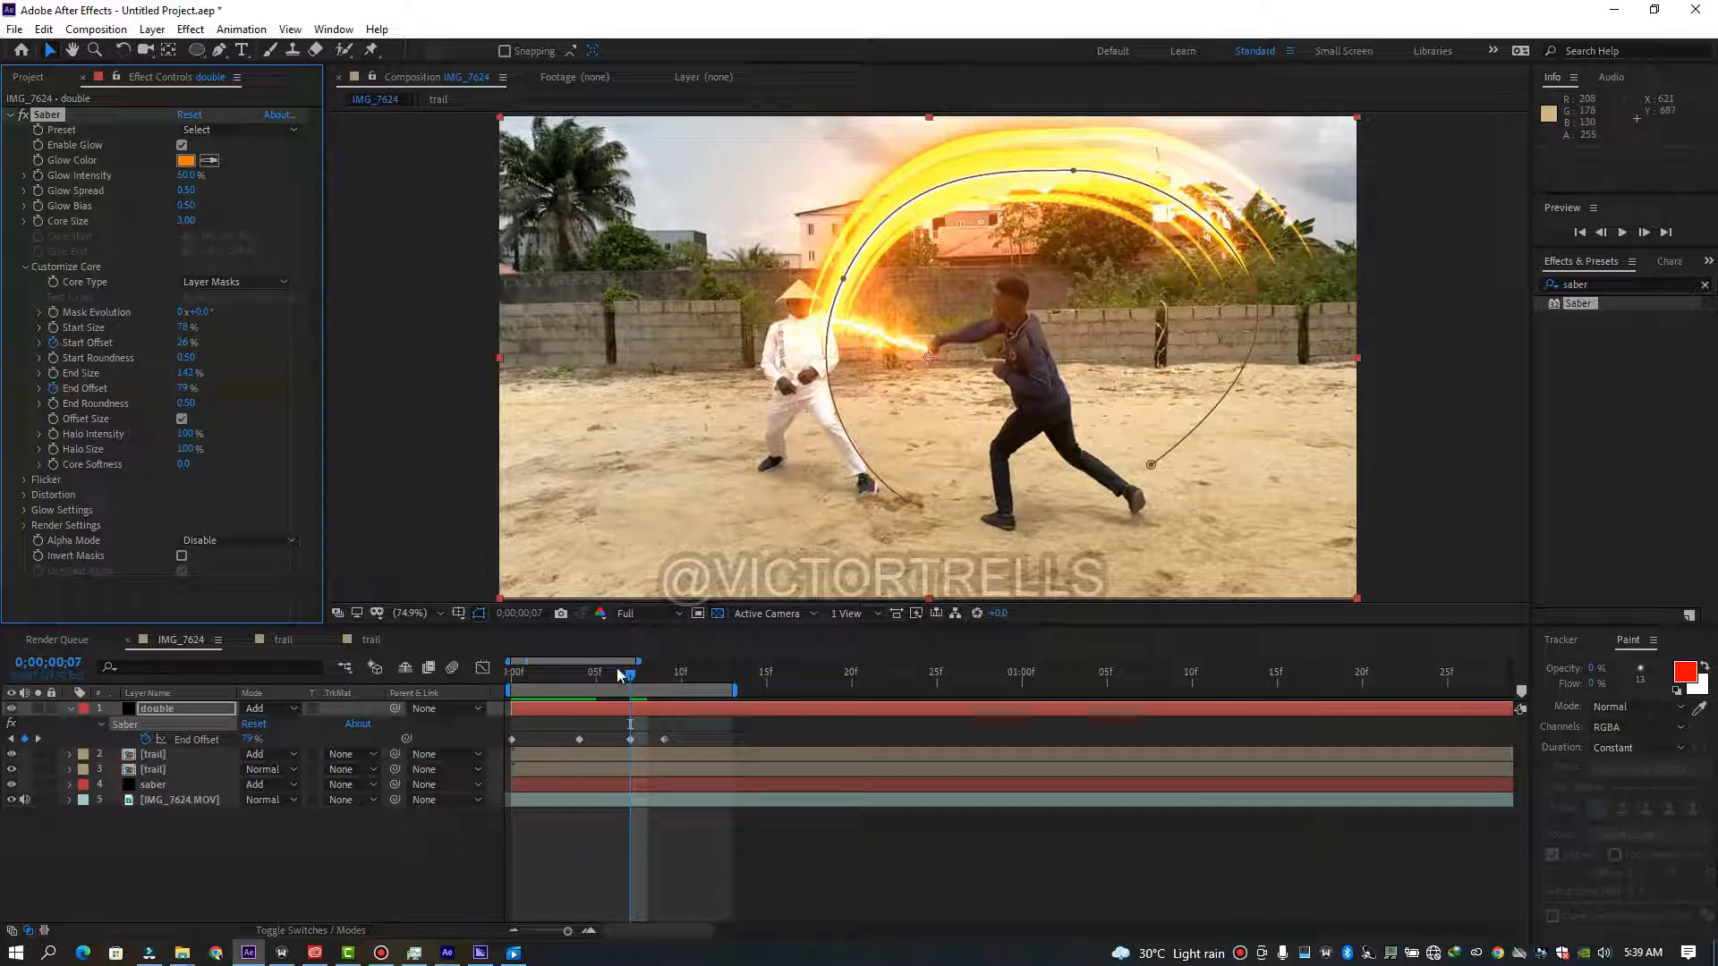
drag(632, 673, 663, 676)
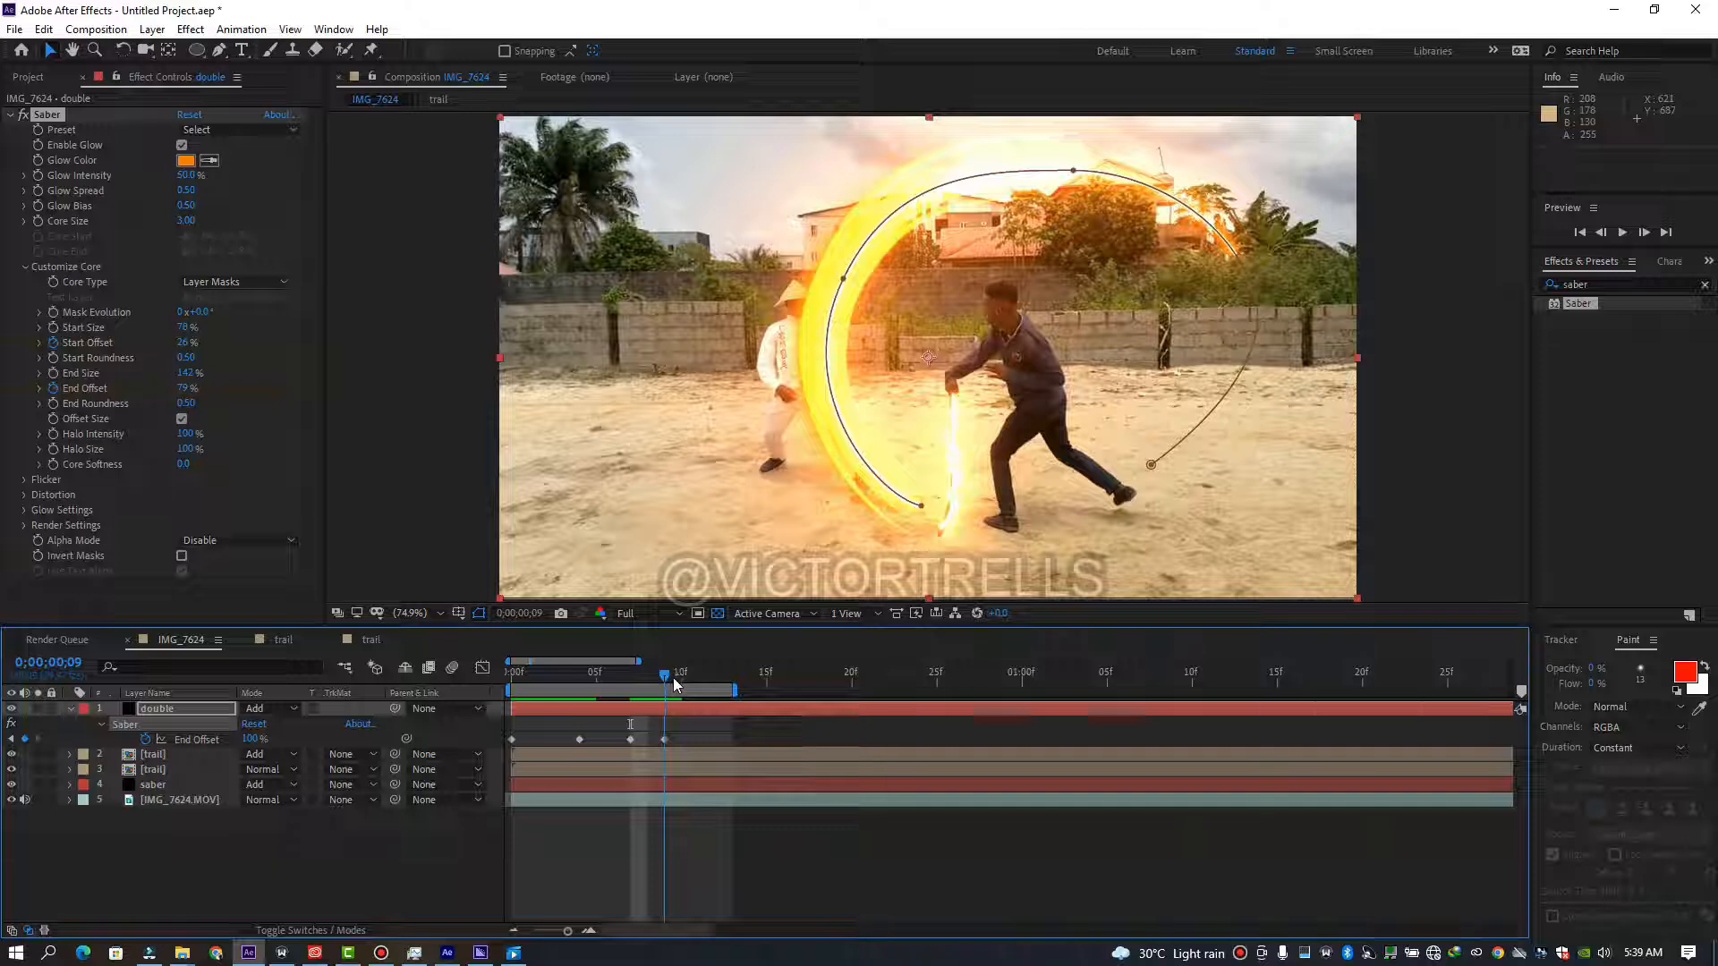
drag(181, 353, 201, 345)
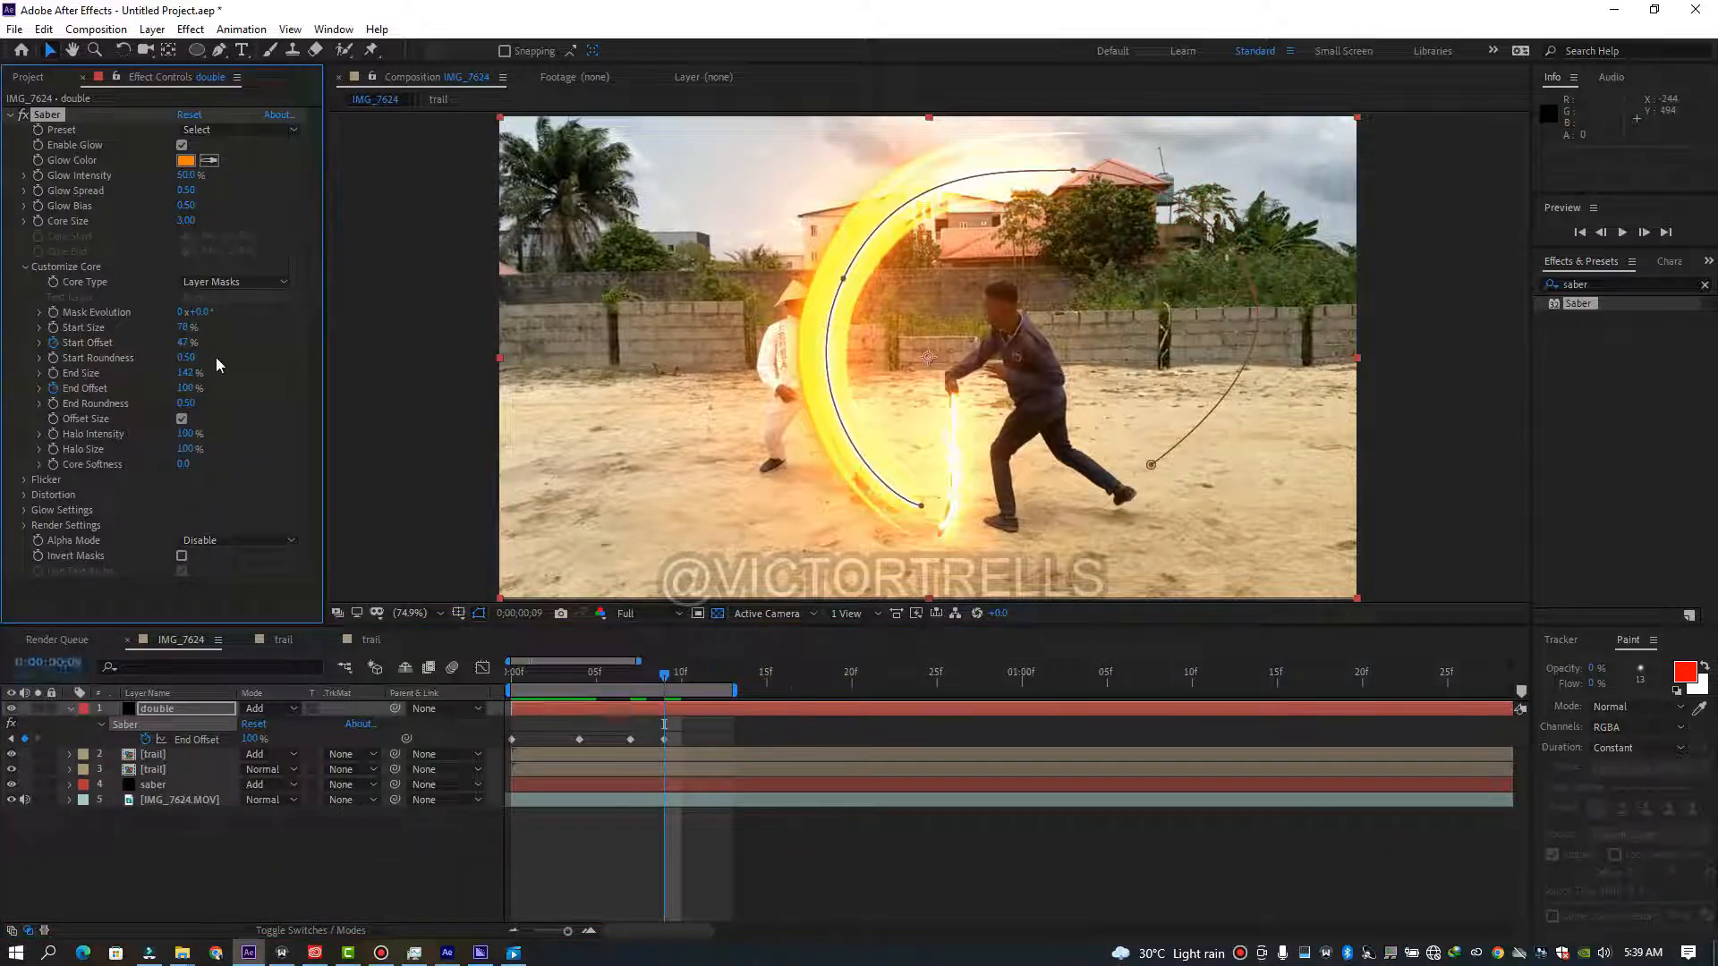
drag(664, 677, 716, 685)
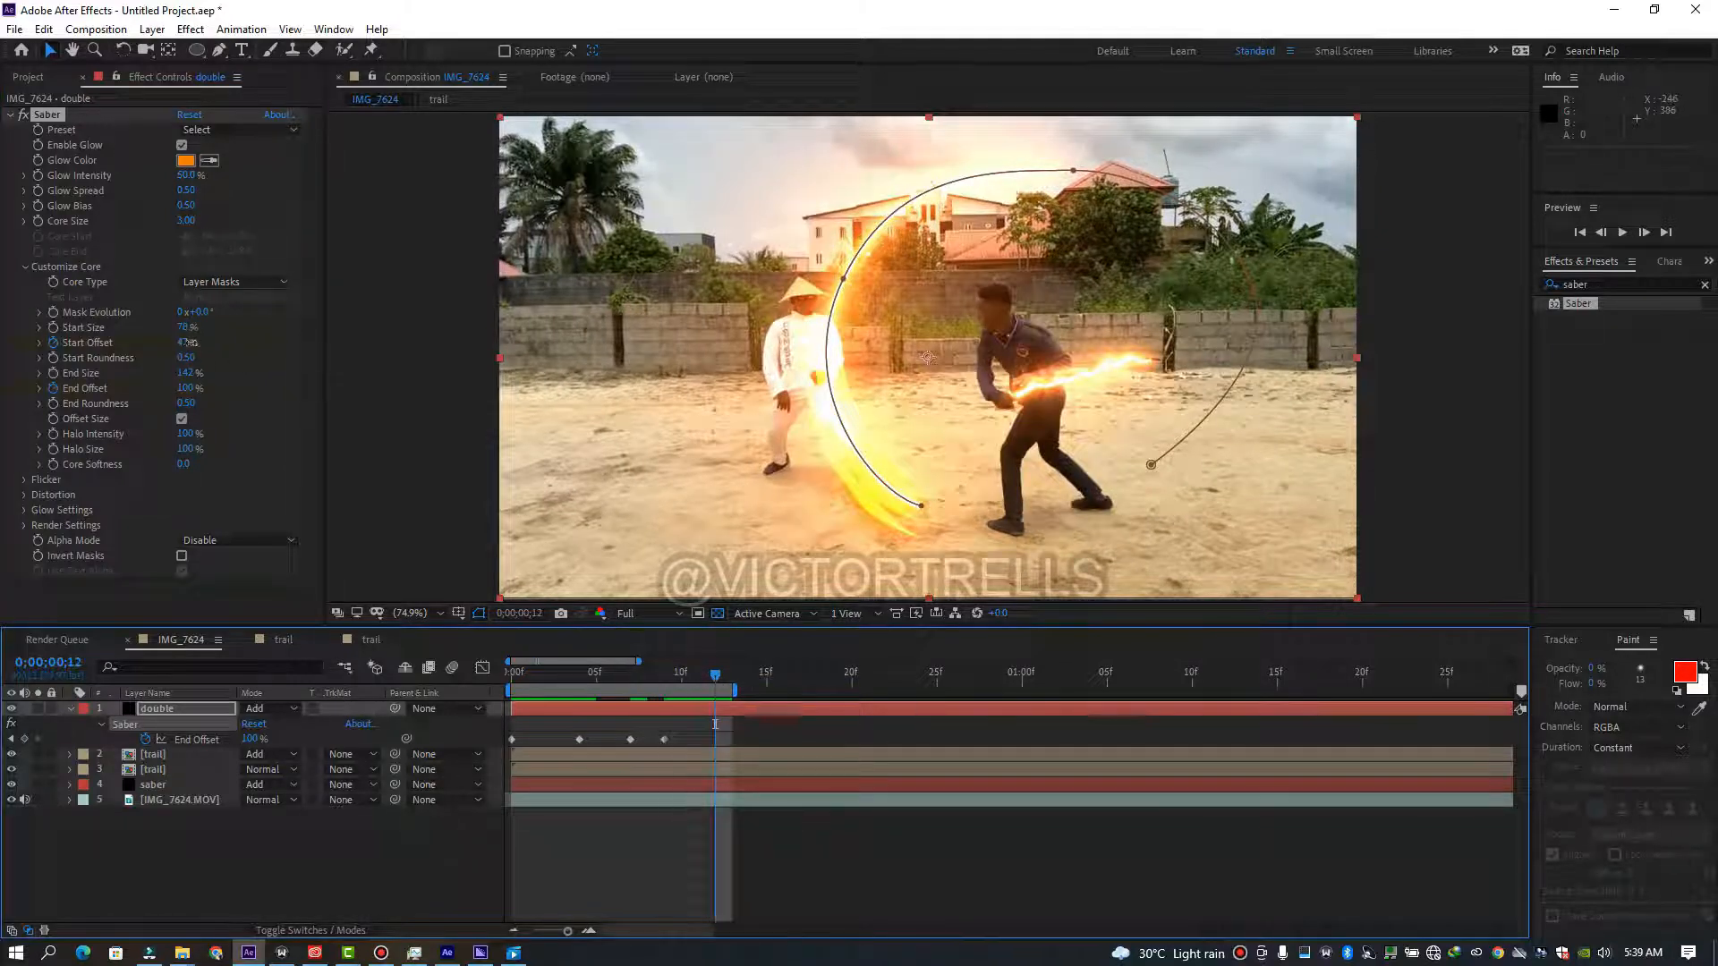
drag(190, 343, 223, 347)
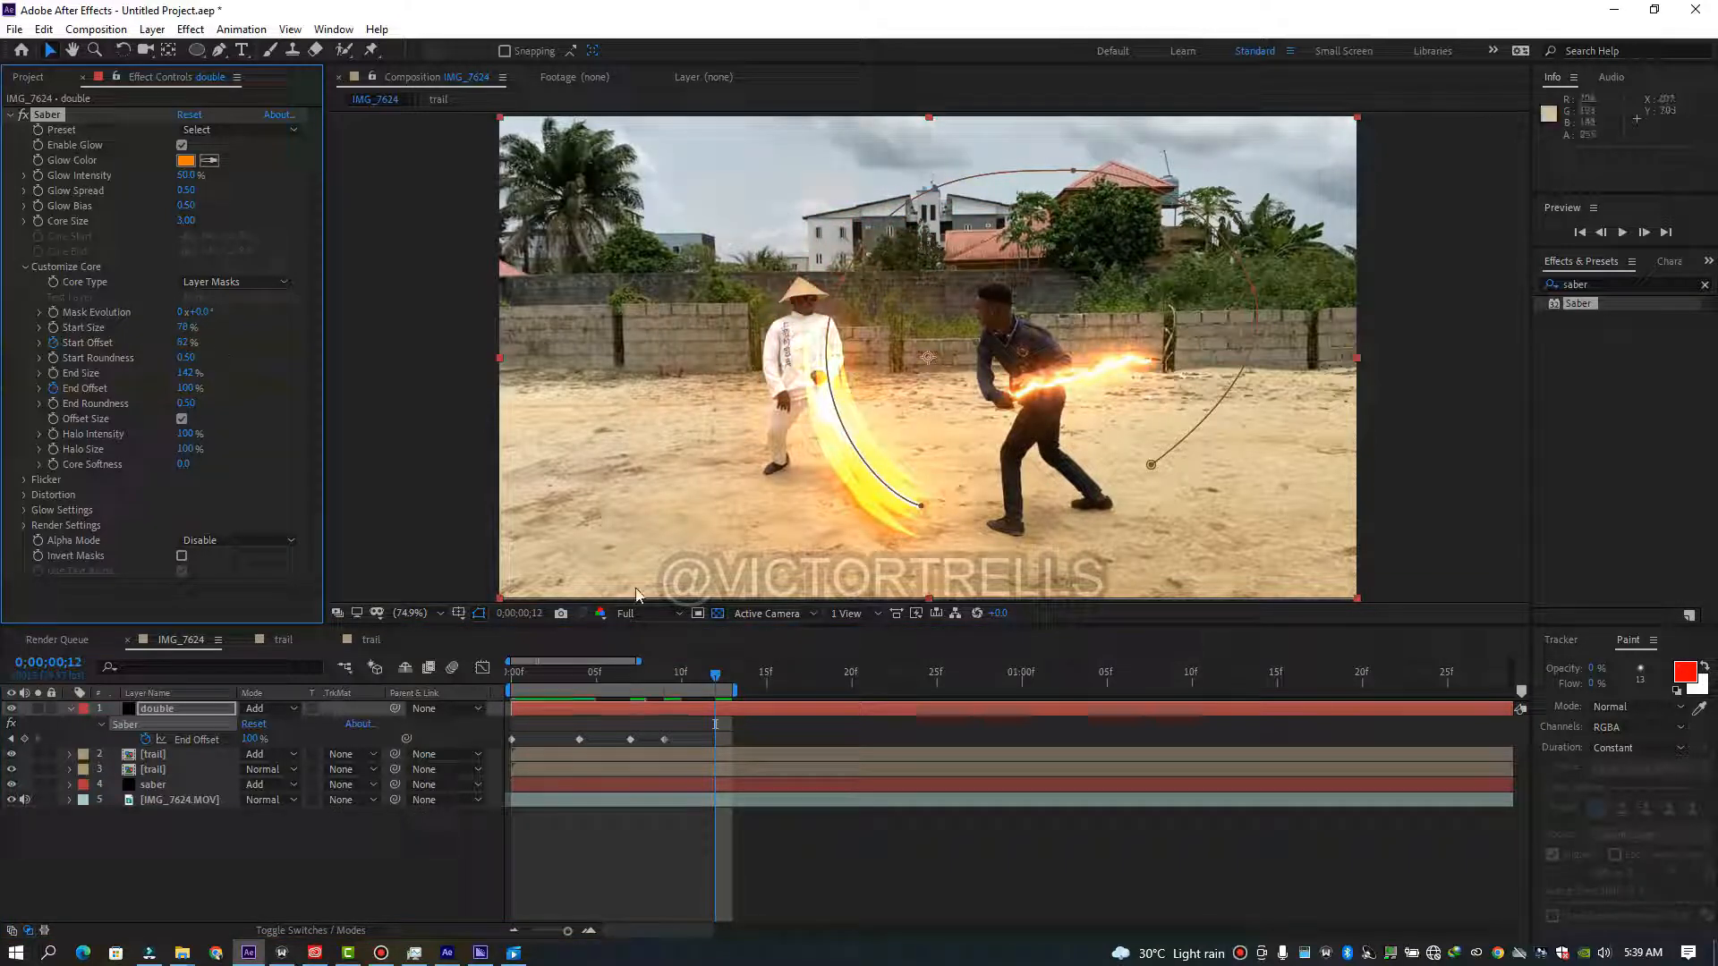
Extend the work area to 16 frames and keyframe Saber's Start Offset at 89% on frame 13 and 100% on frame 15.
drag(715, 673, 732, 678)
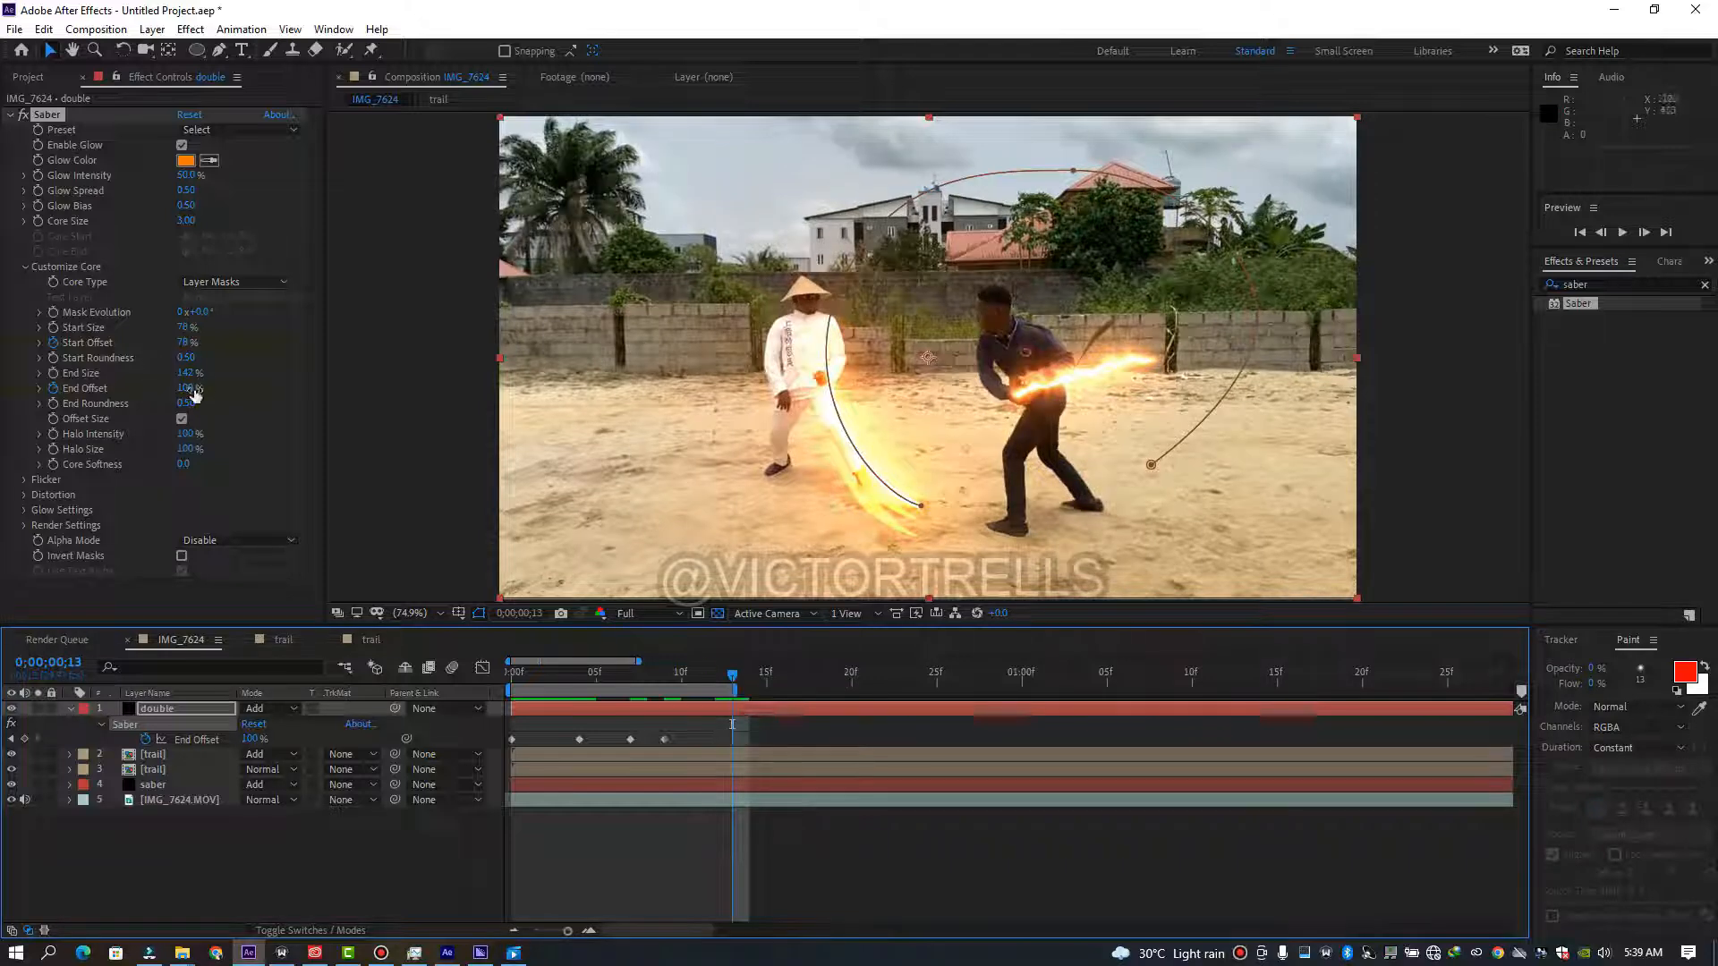
drag(187, 352, 197, 350)
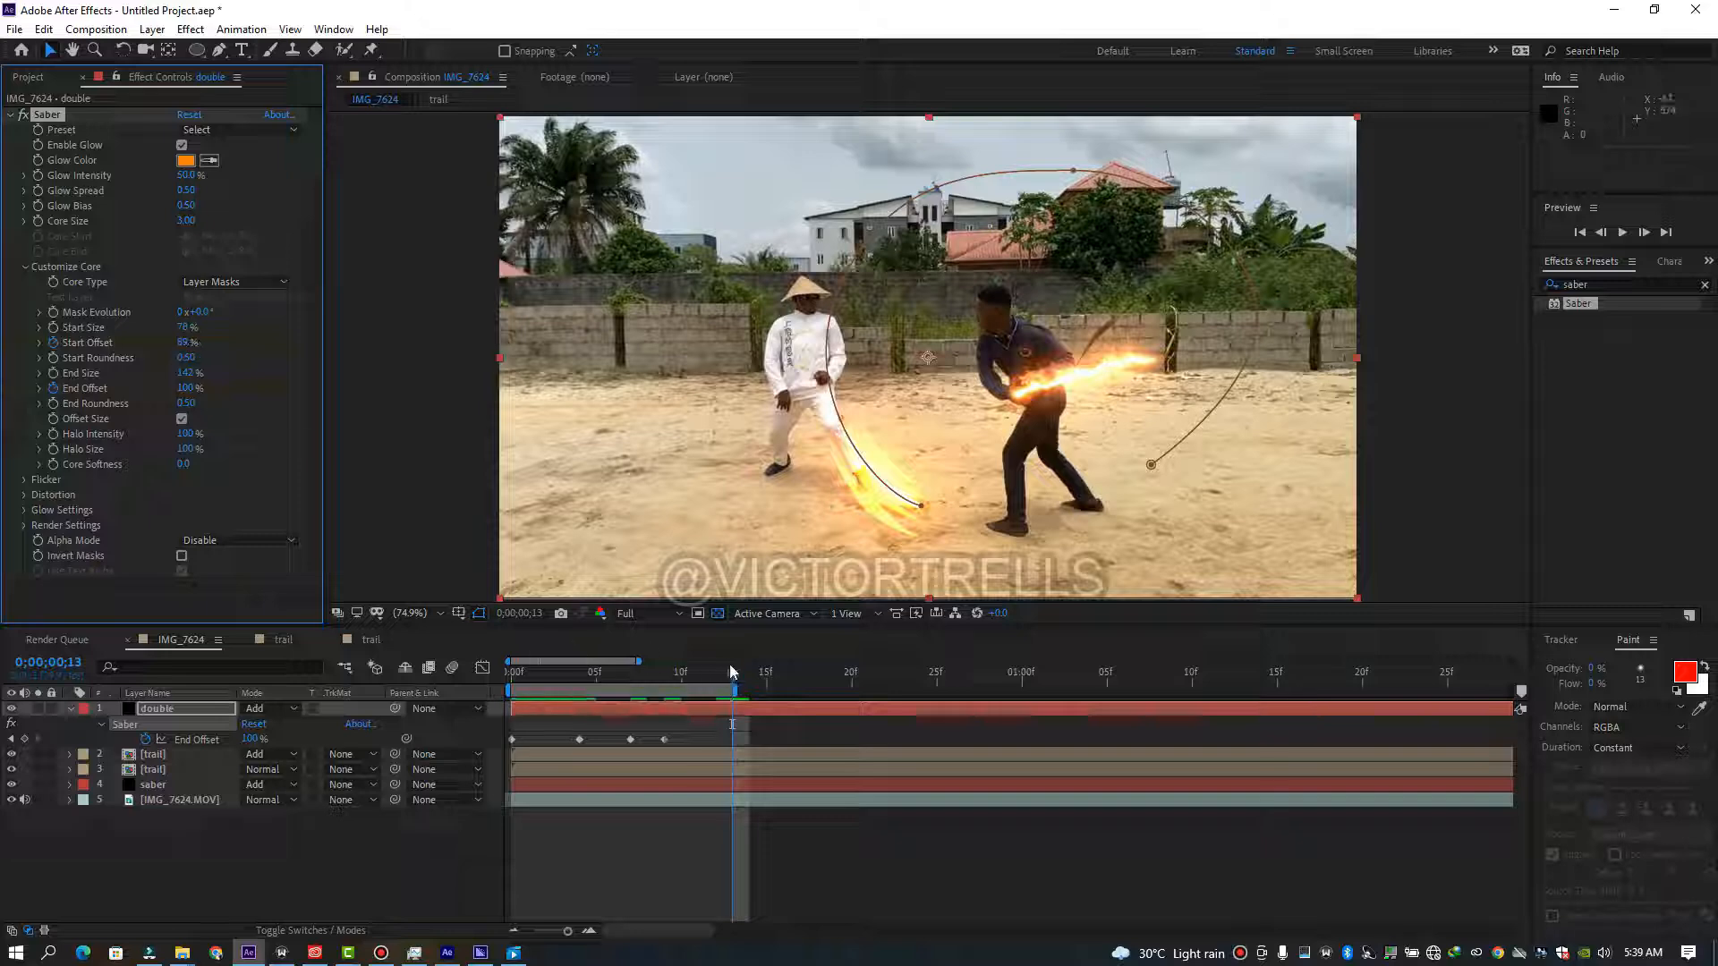
drag(734, 675, 749, 681)
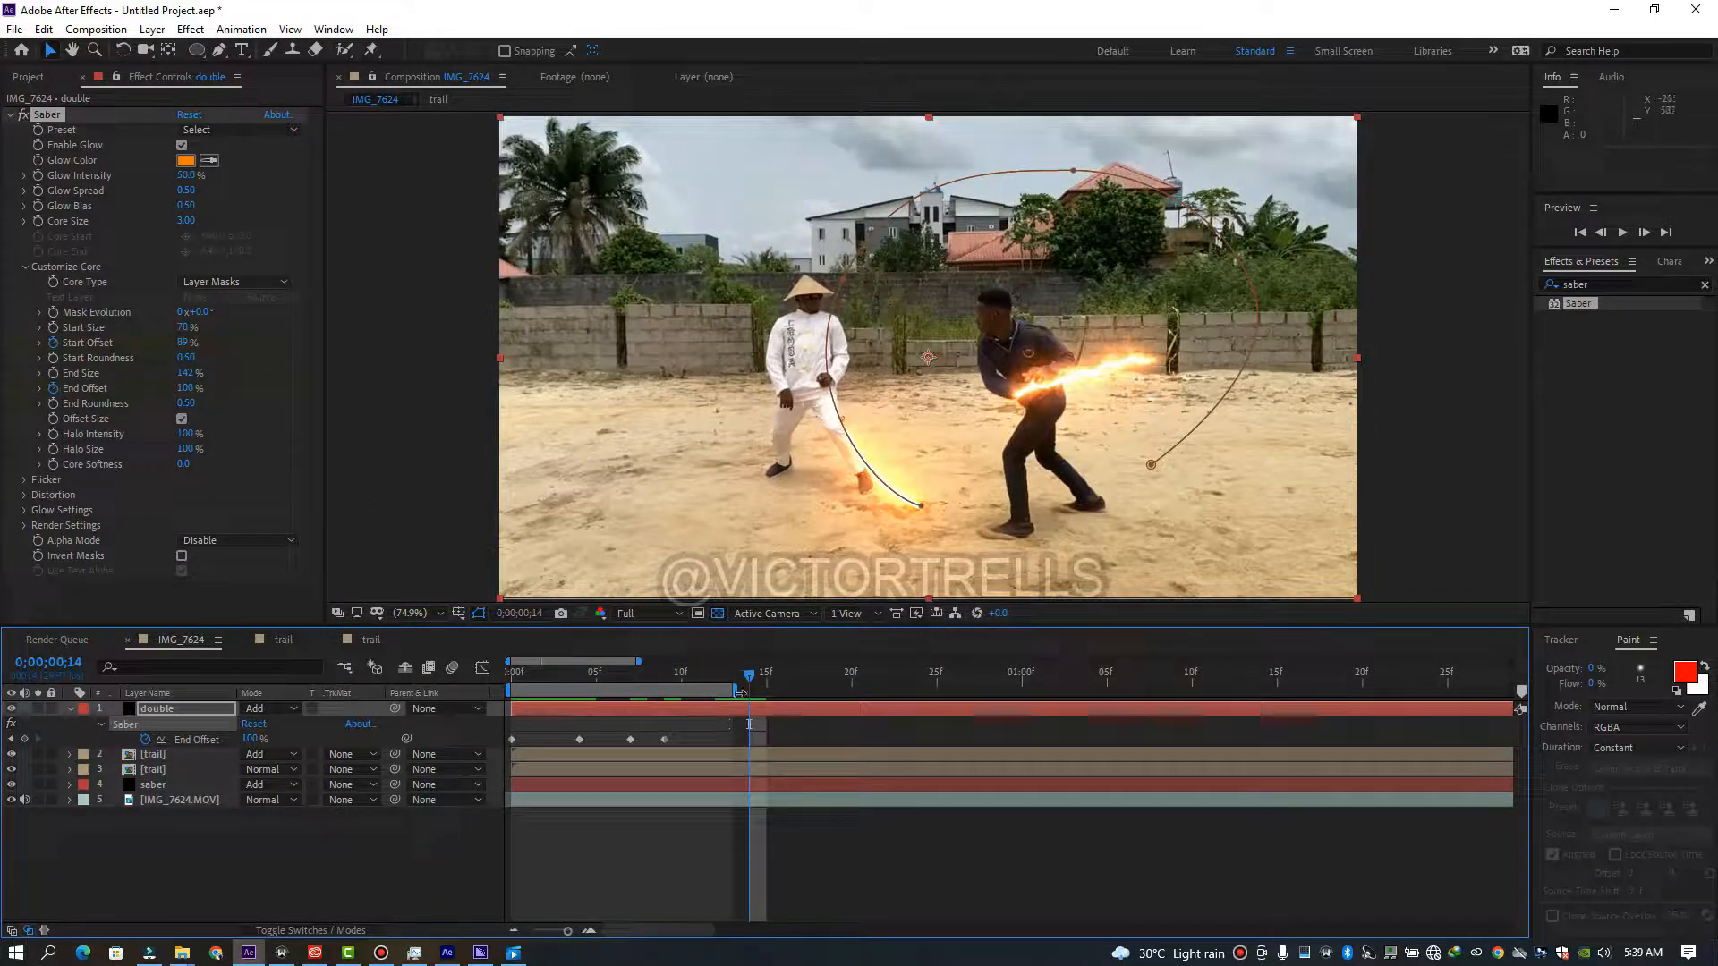
drag(737, 692, 796, 708)
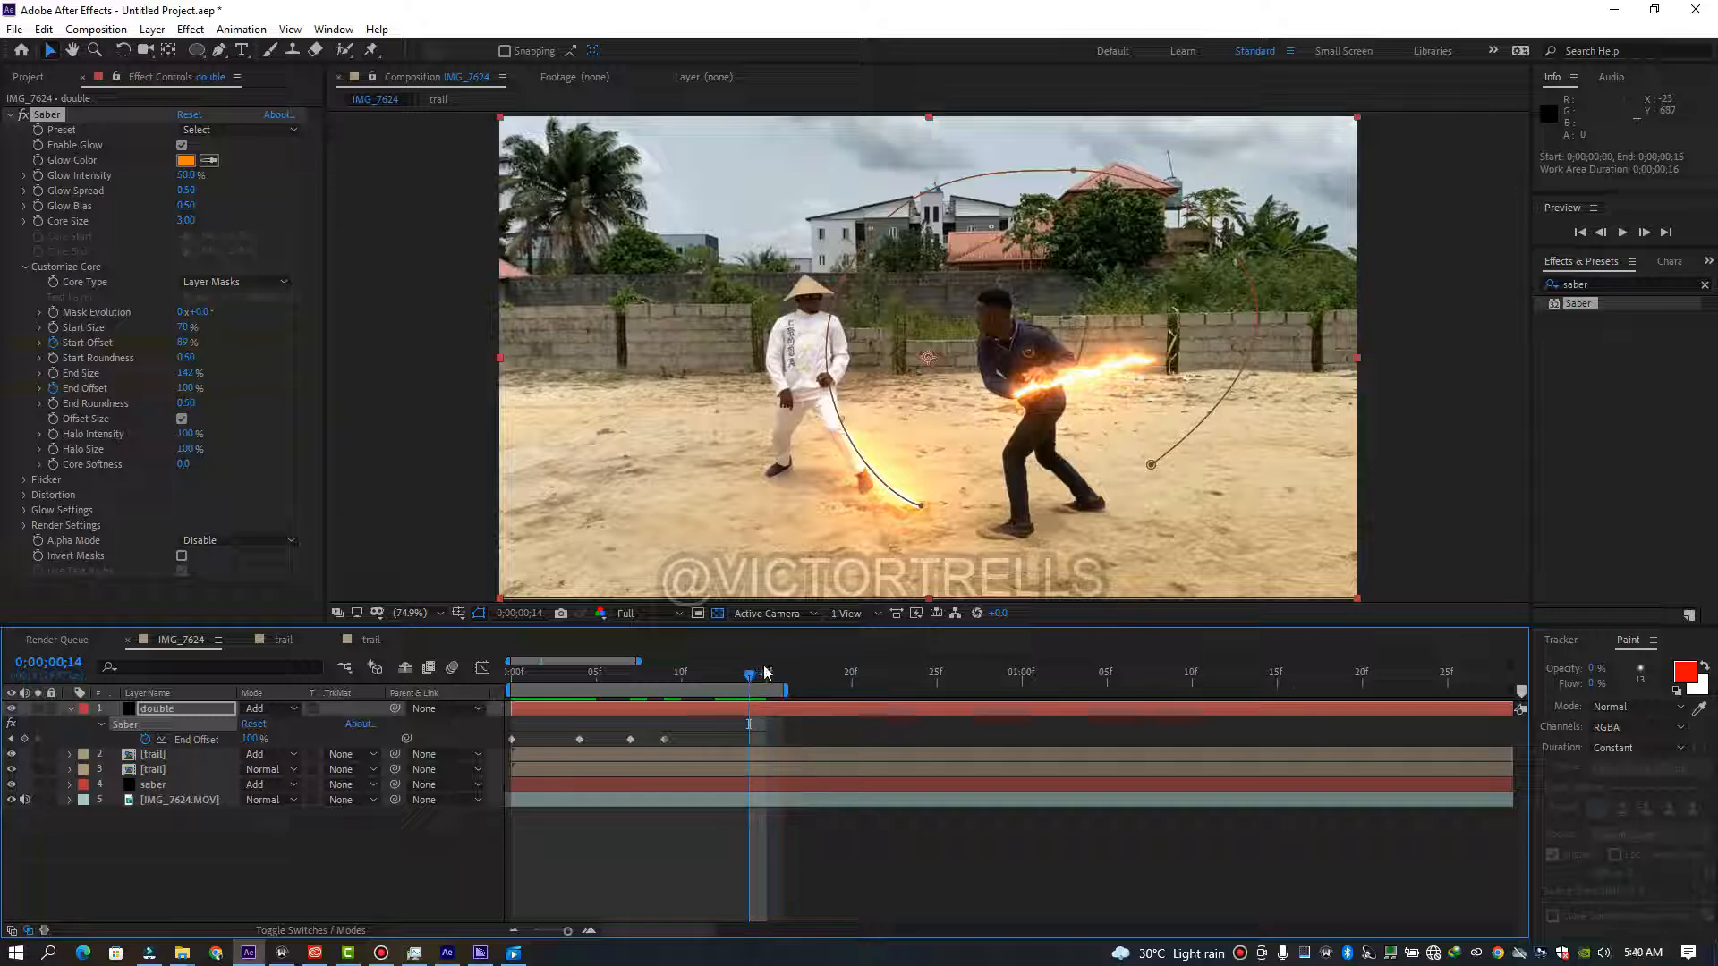
click(765, 673)
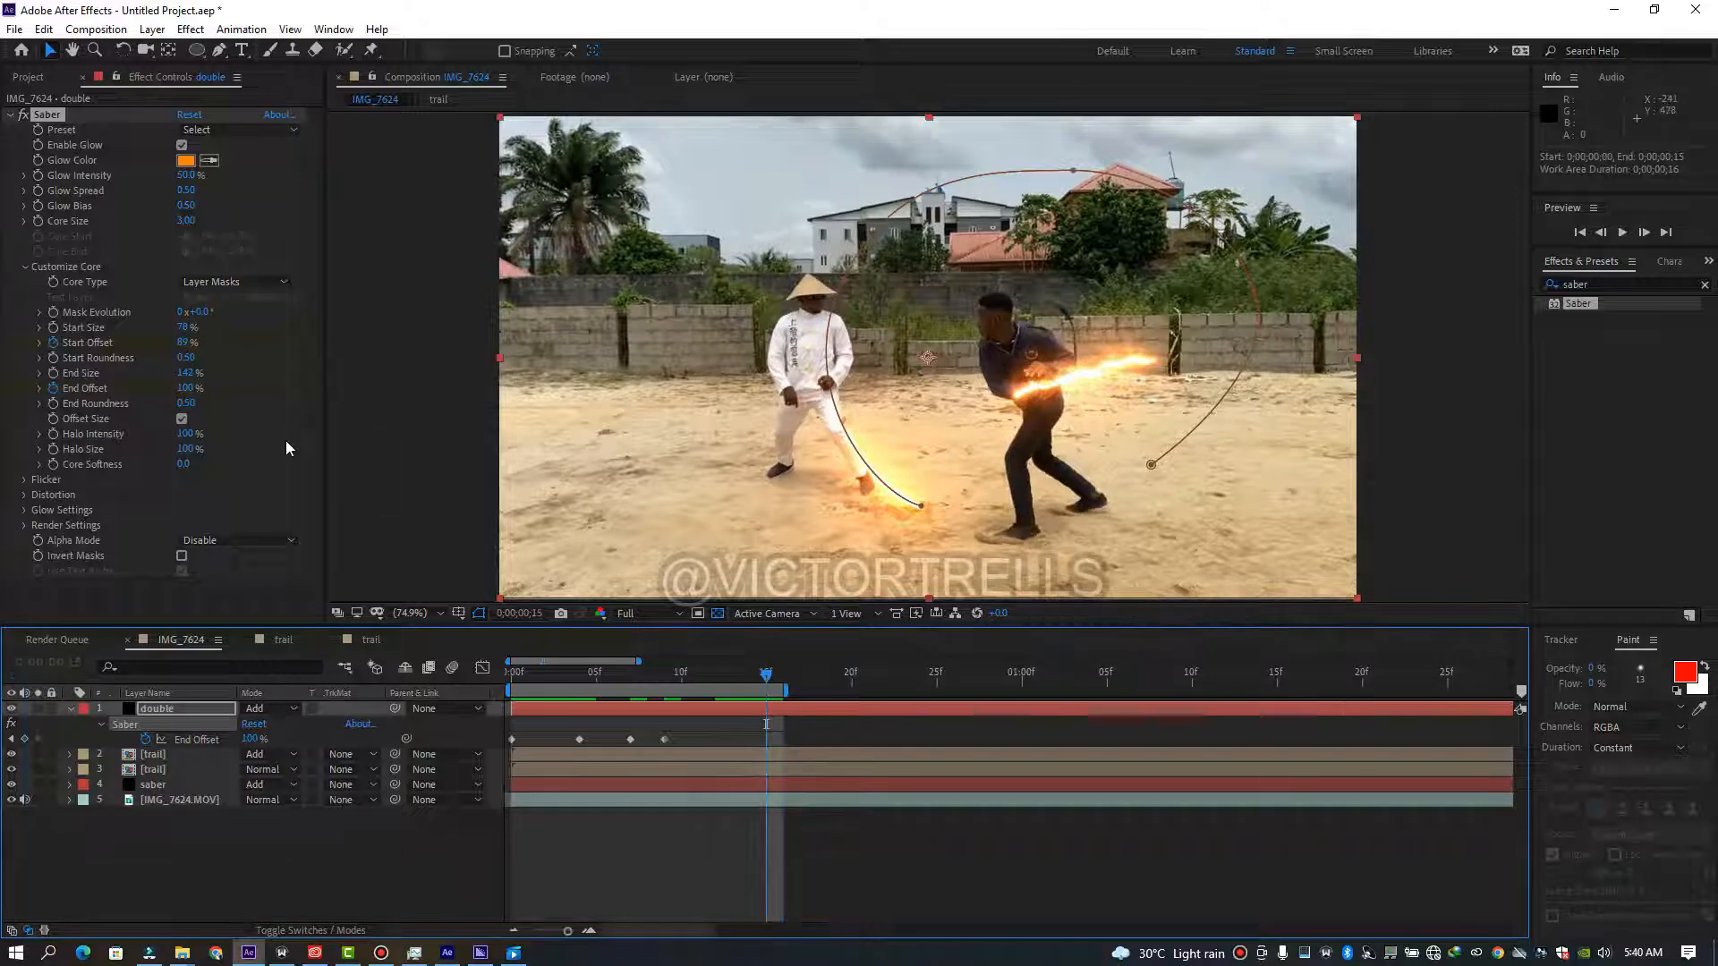
drag(183, 343, 417, 336)
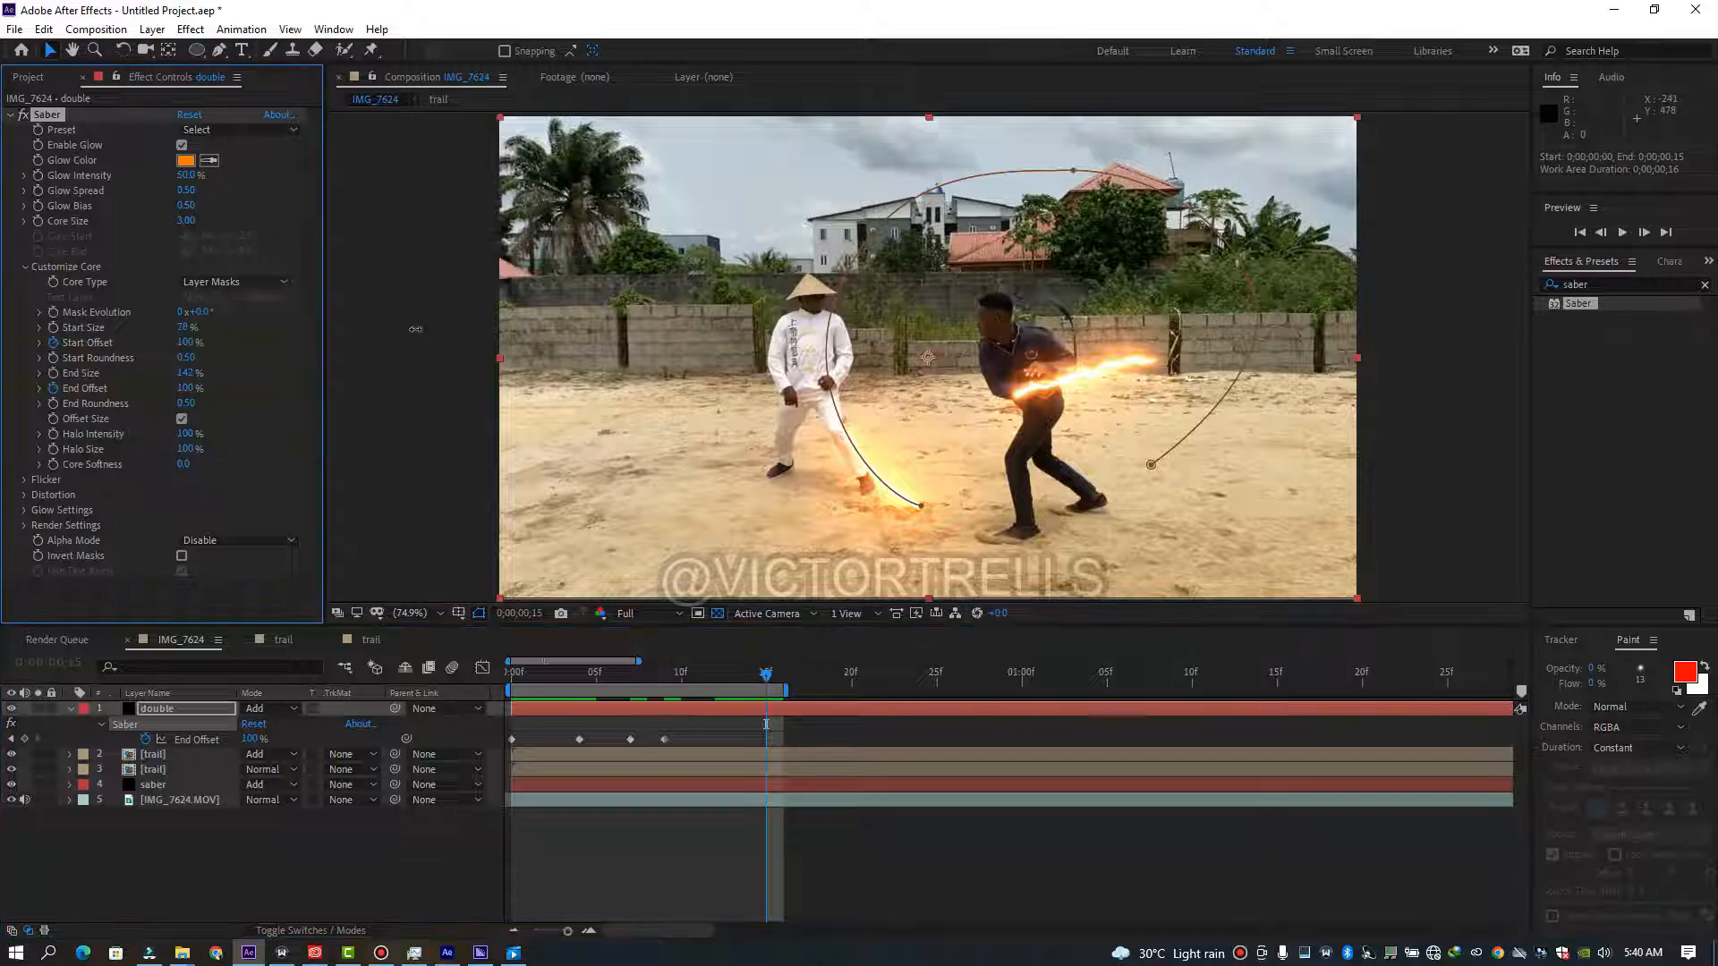
Play back and scrub through the Saber trail to check how it retracts behind the whip.
key(space)
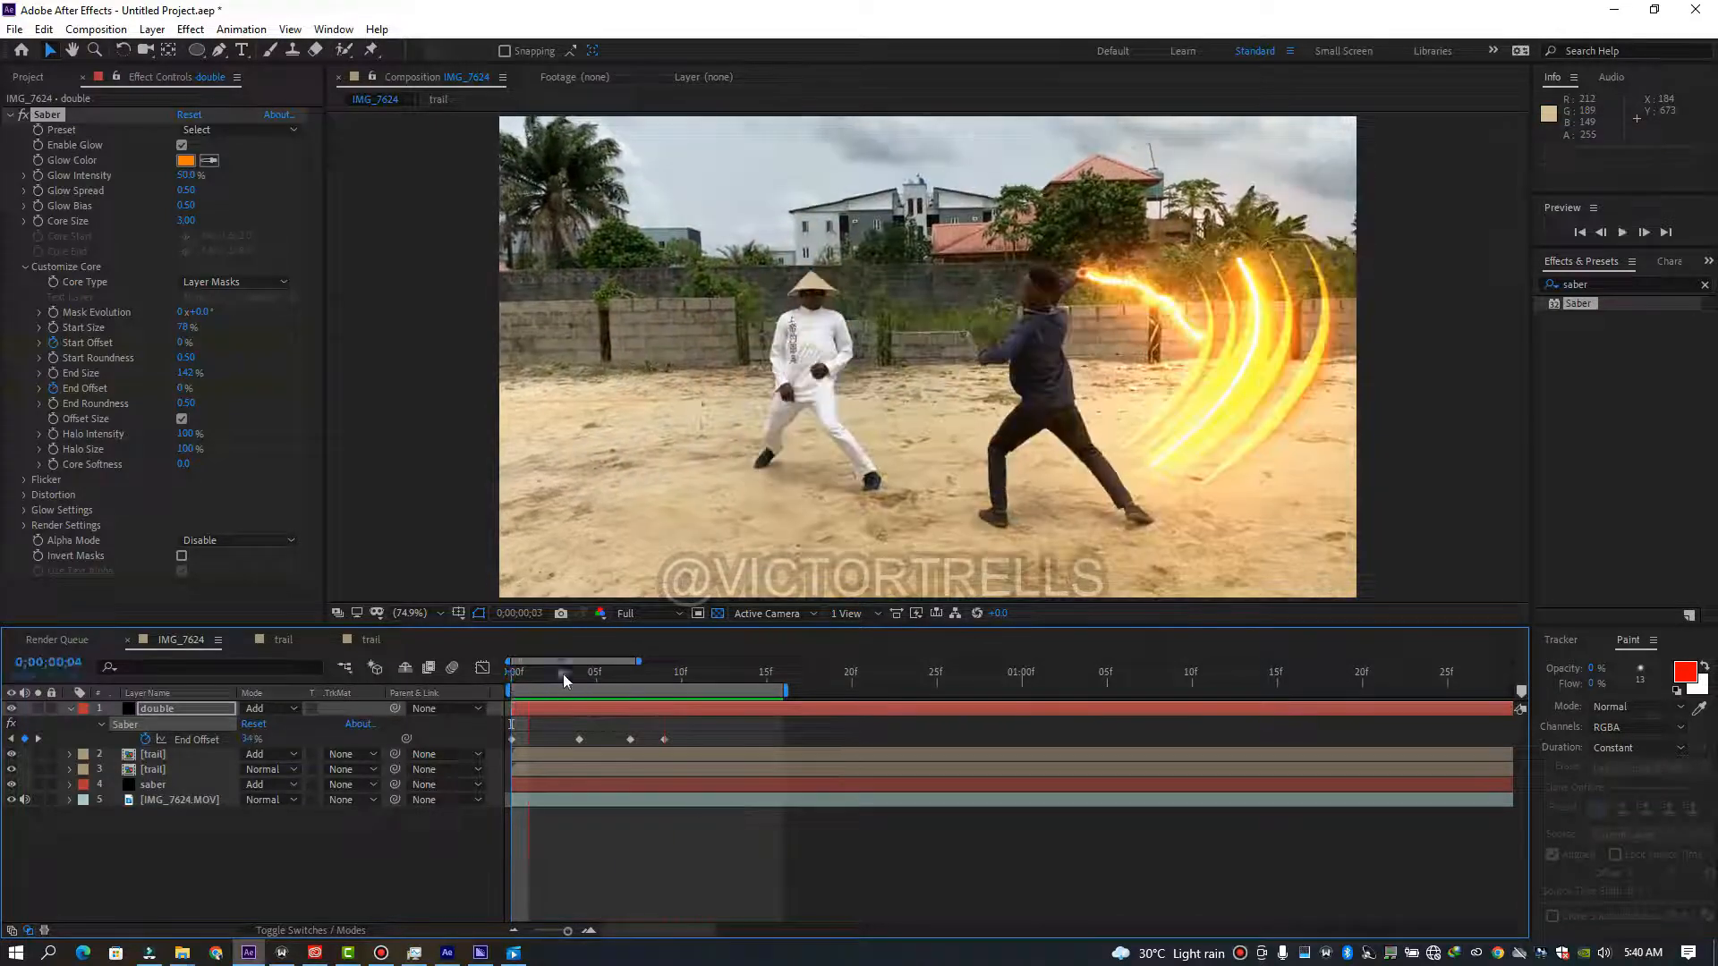
key(space)
mouse_move(628, 690)
mouse_down()
mouse_move(667, 691)
mouse_move(501, 676)
mouse_move(738, 658)
mouse_move(635, 690)
mouse_up()
drag(534, 685, 478, 693)
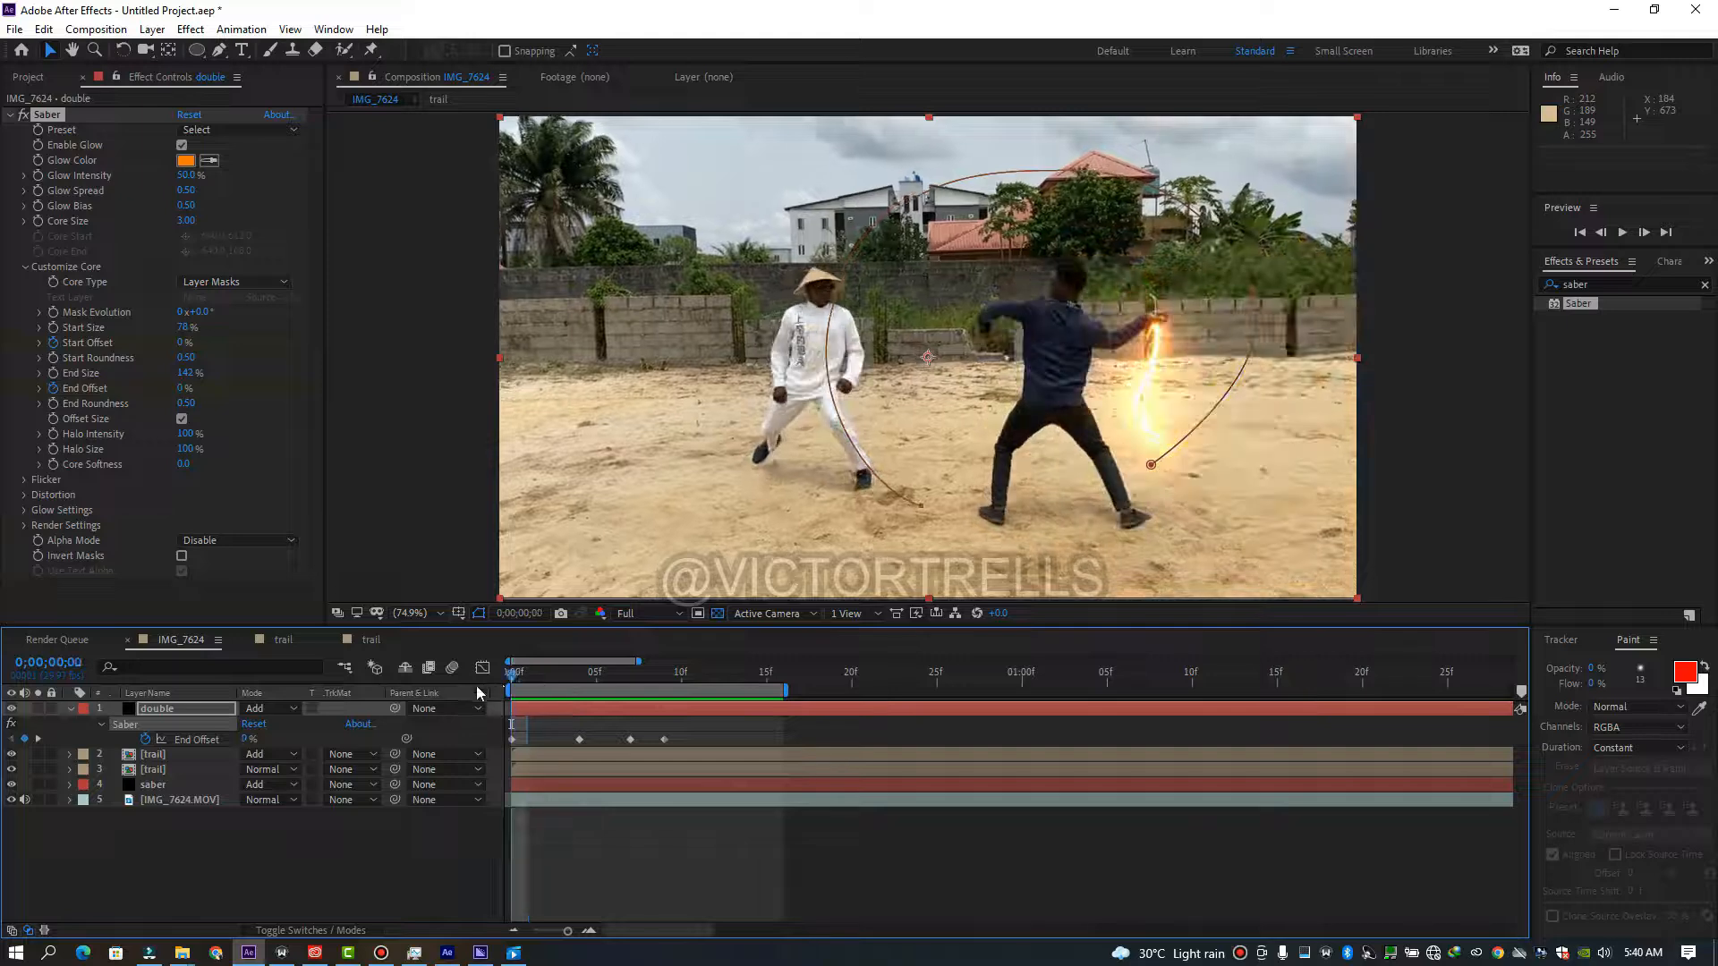
mouse_move(651, 700)
mouse_down()
mouse_move(721, 698)
mouse_move(594, 698)
mouse_move(784, 697)
mouse_move(525, 705)
mouse_move(630, 683)
mouse_up()
Add the Sparks02.mov footage to the composition directly below the double layer.
click(35, 75)
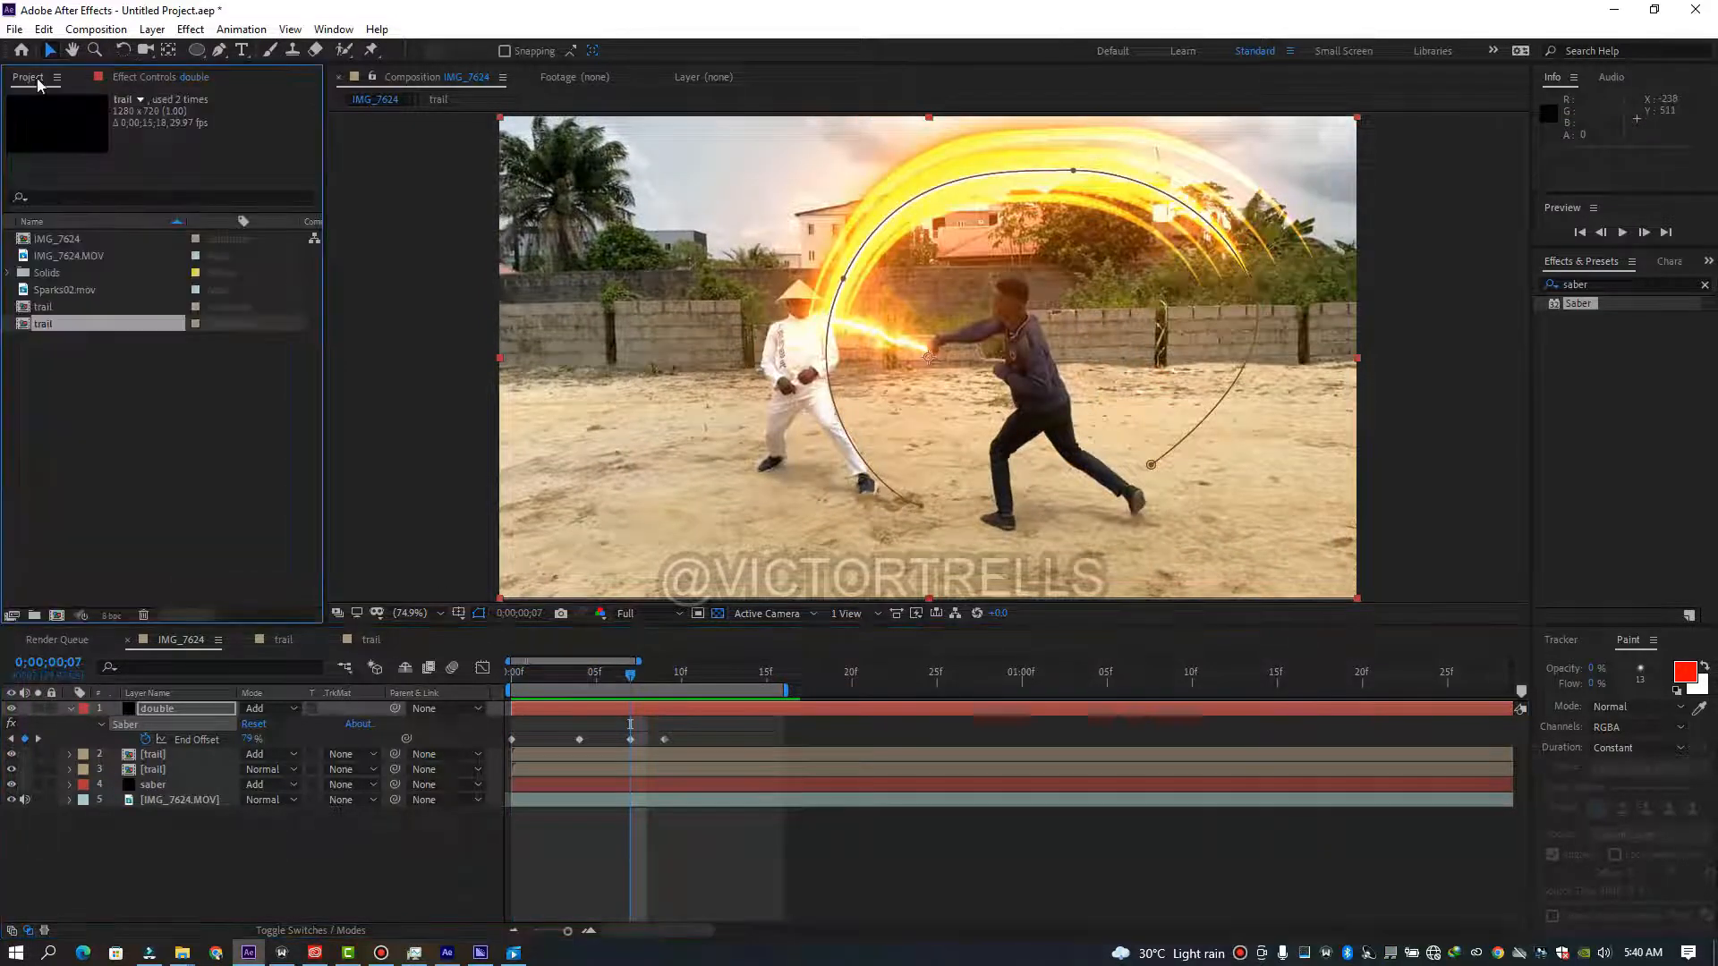
drag(630, 680, 786, 691)
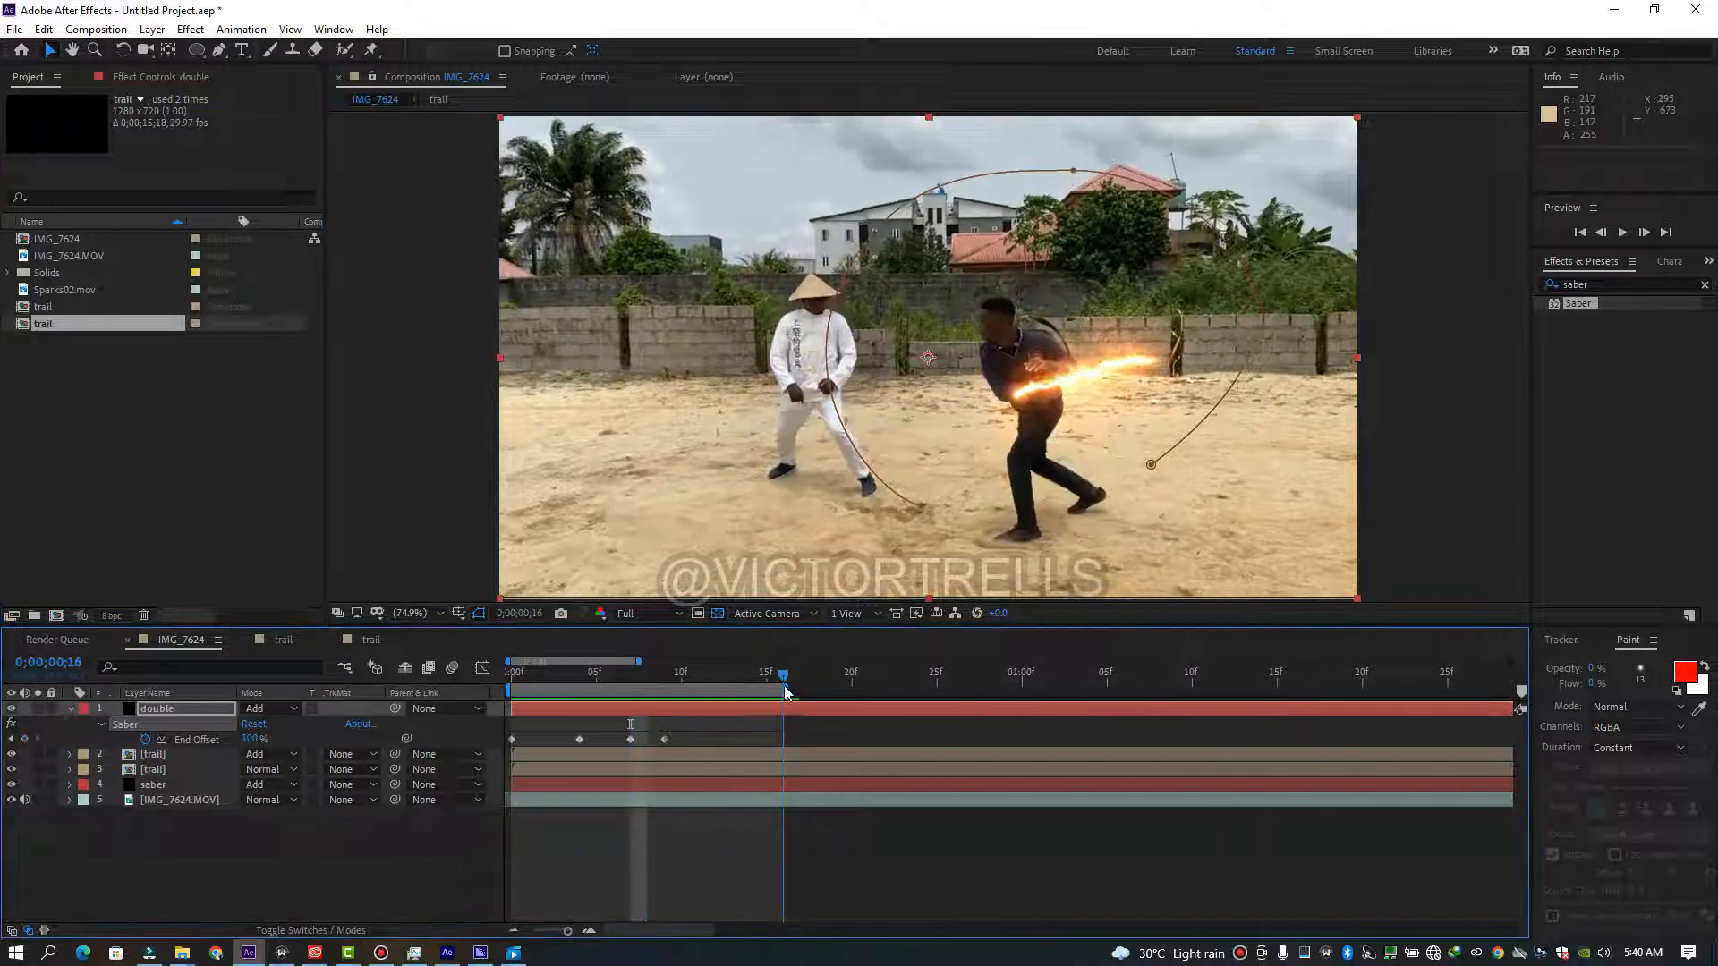
click(808, 801)
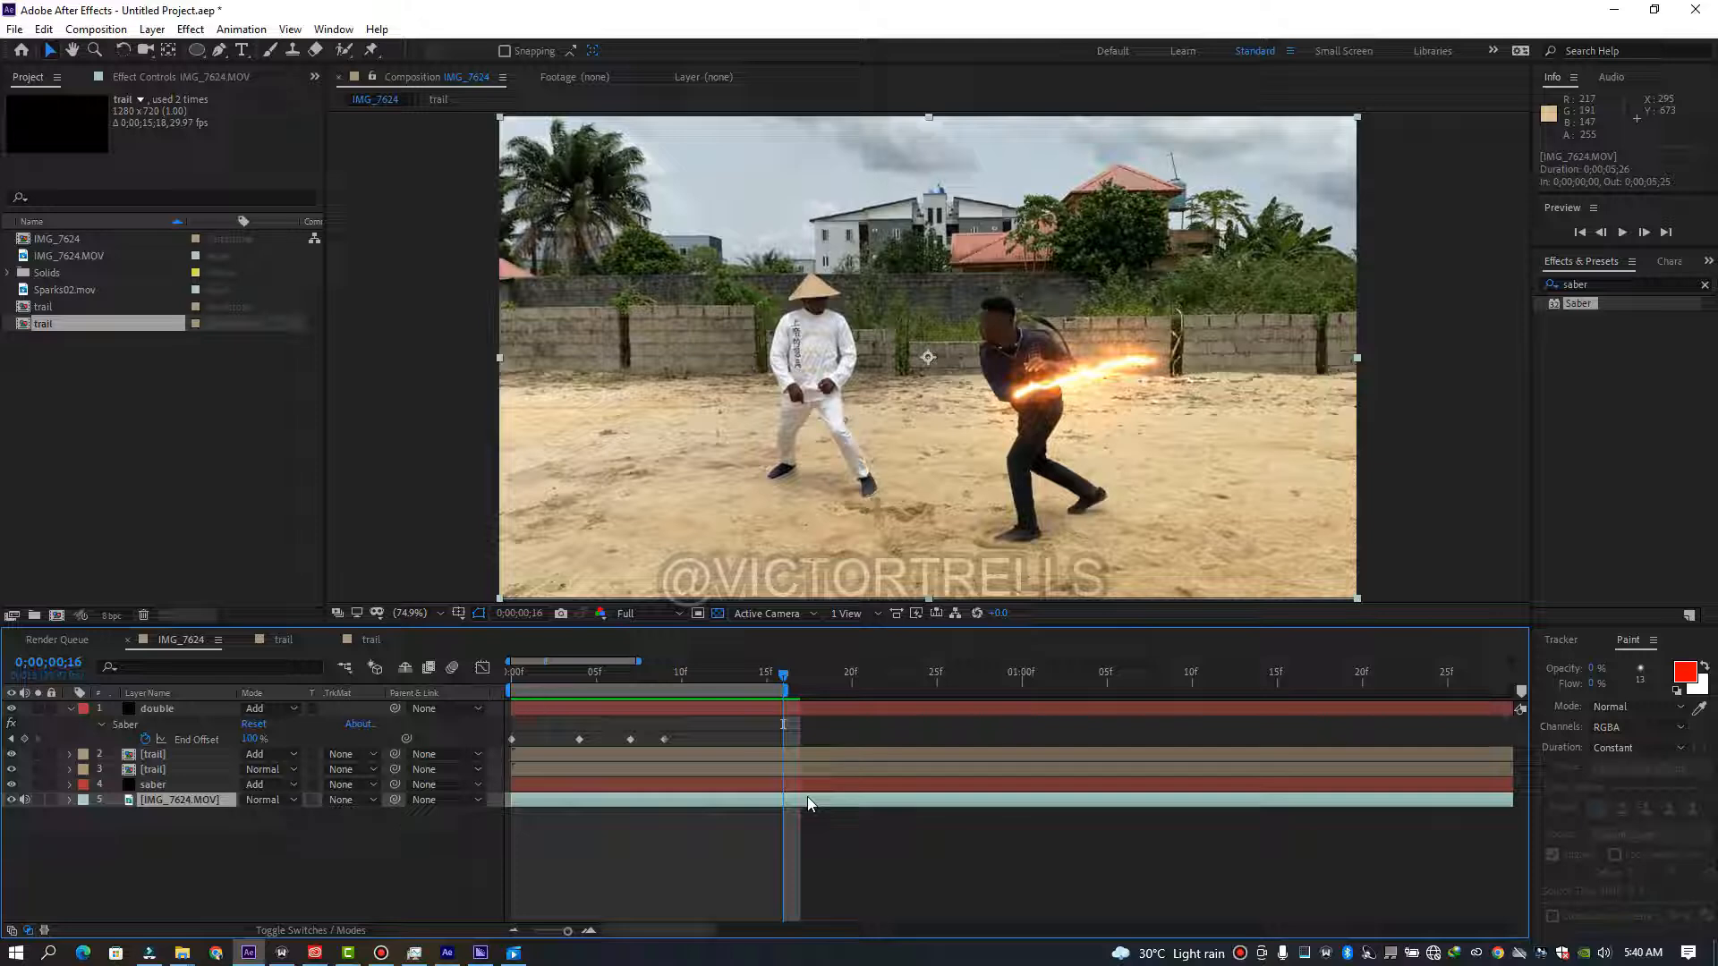
drag(671, 687, 511, 685)
click(72, 257)
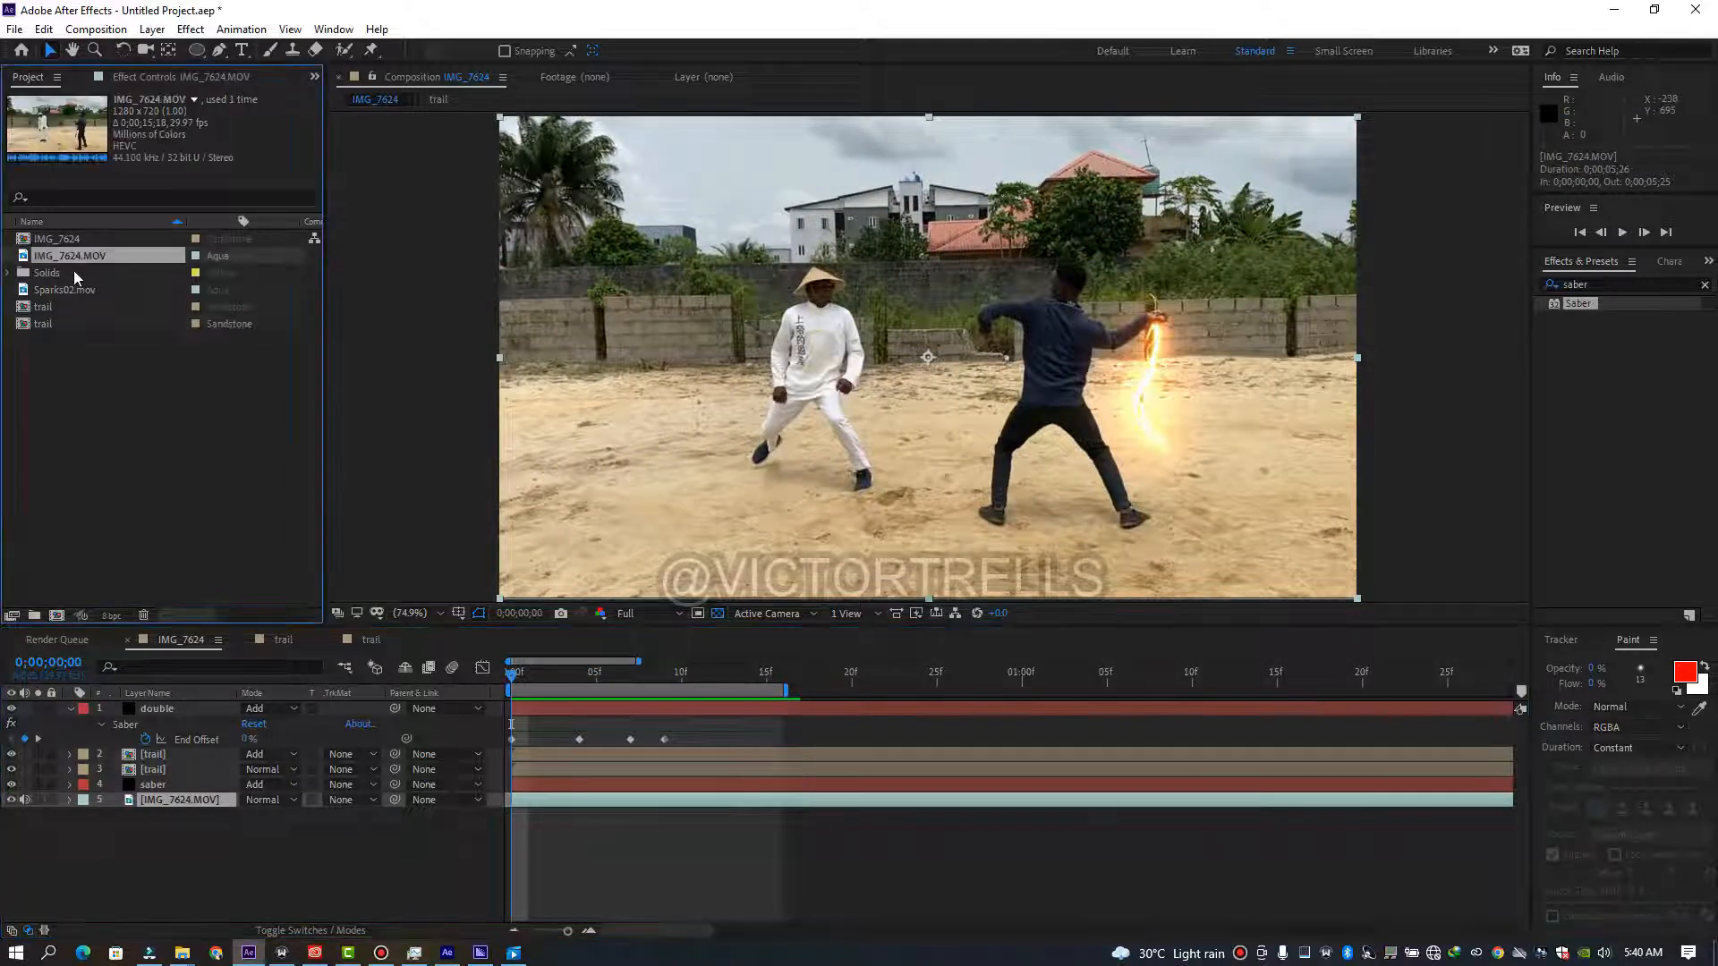
drag(74, 297, 199, 714)
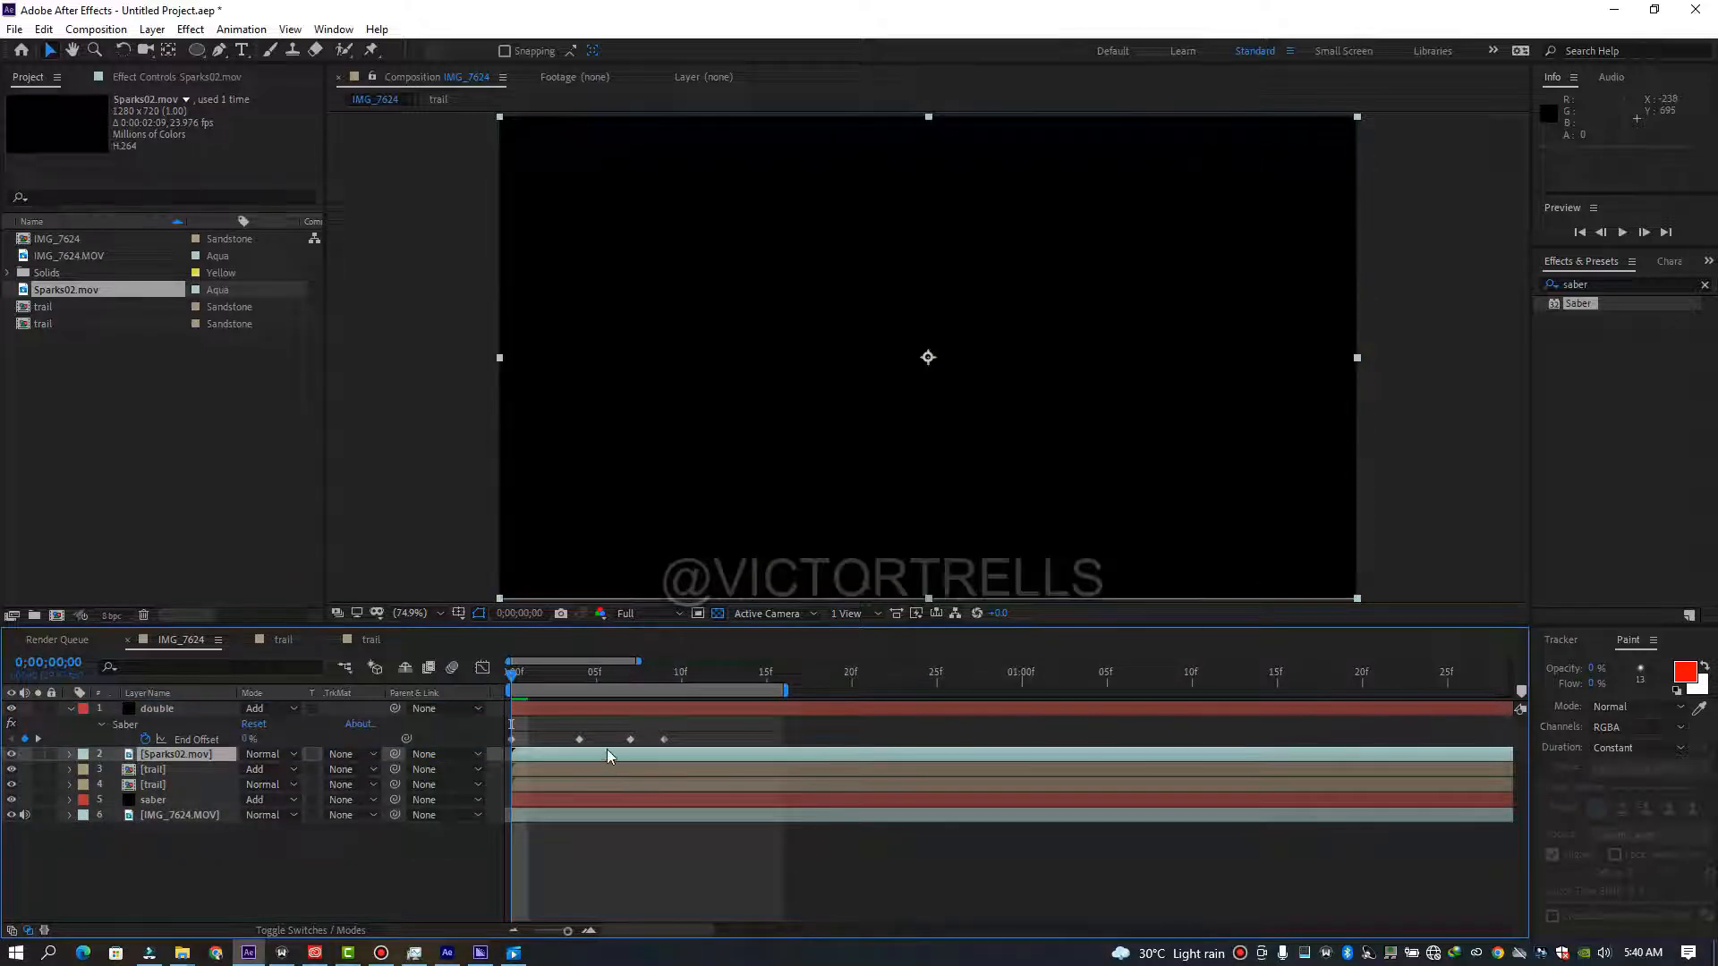
Shift the Sparks02.mov layer to start 6 frames before the composition and set its blending mode to Add.
drag(573, 753, 523, 748)
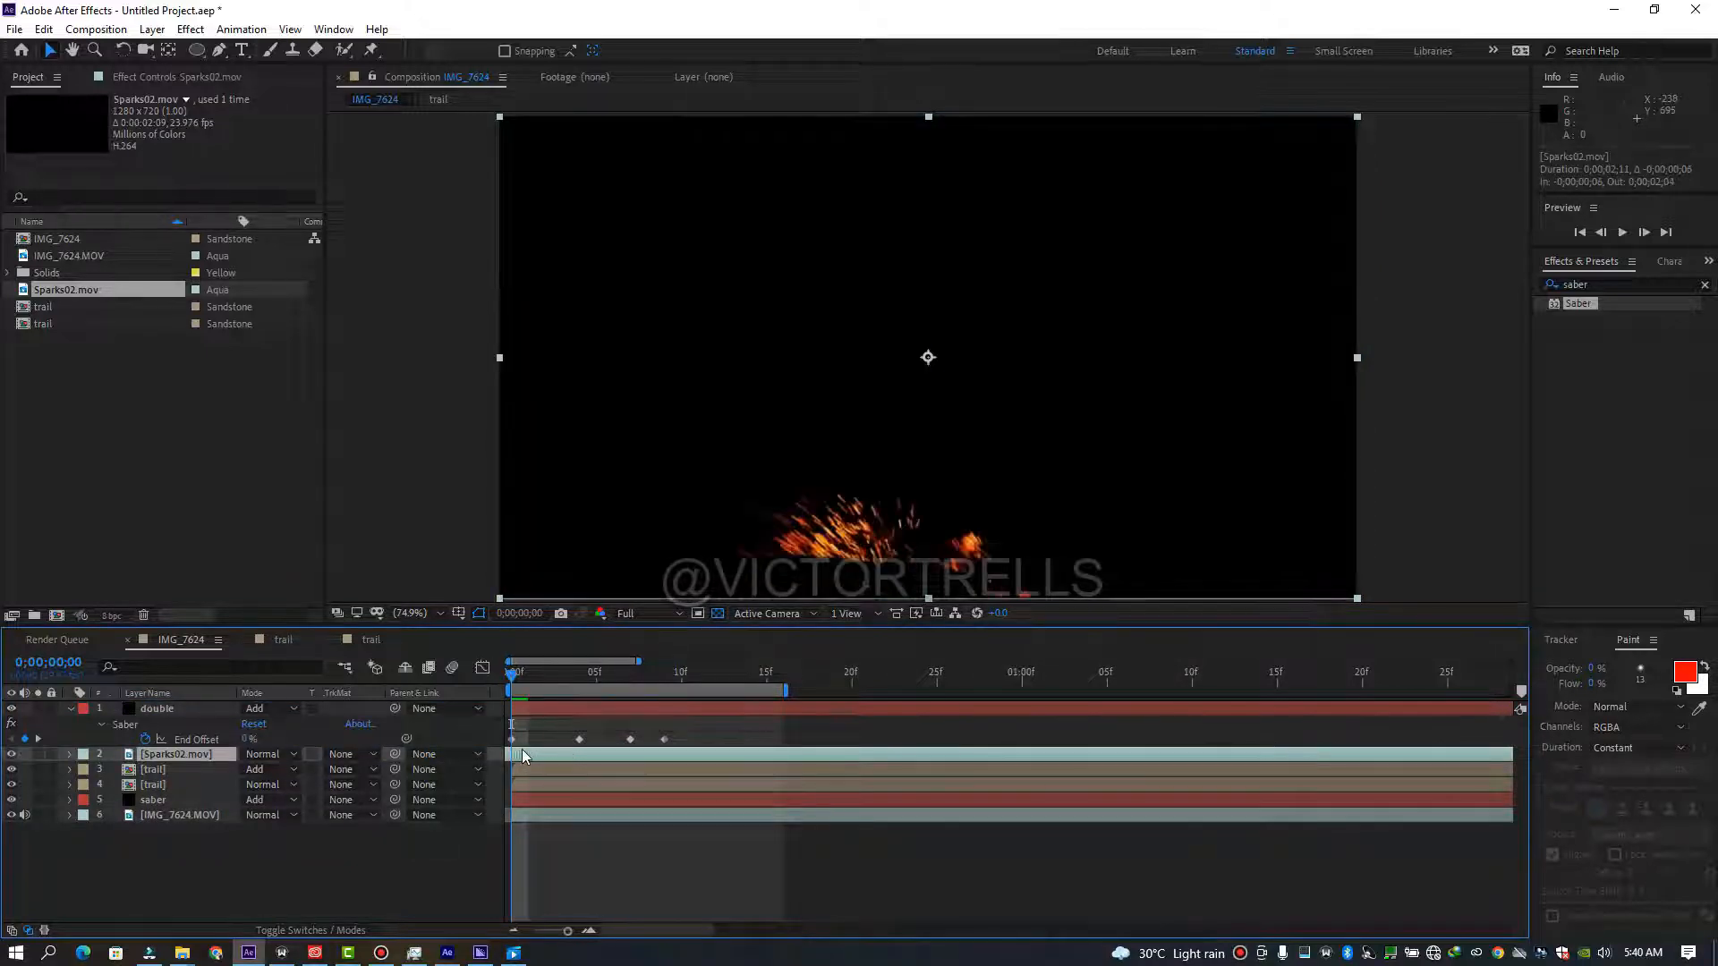
click(271, 754)
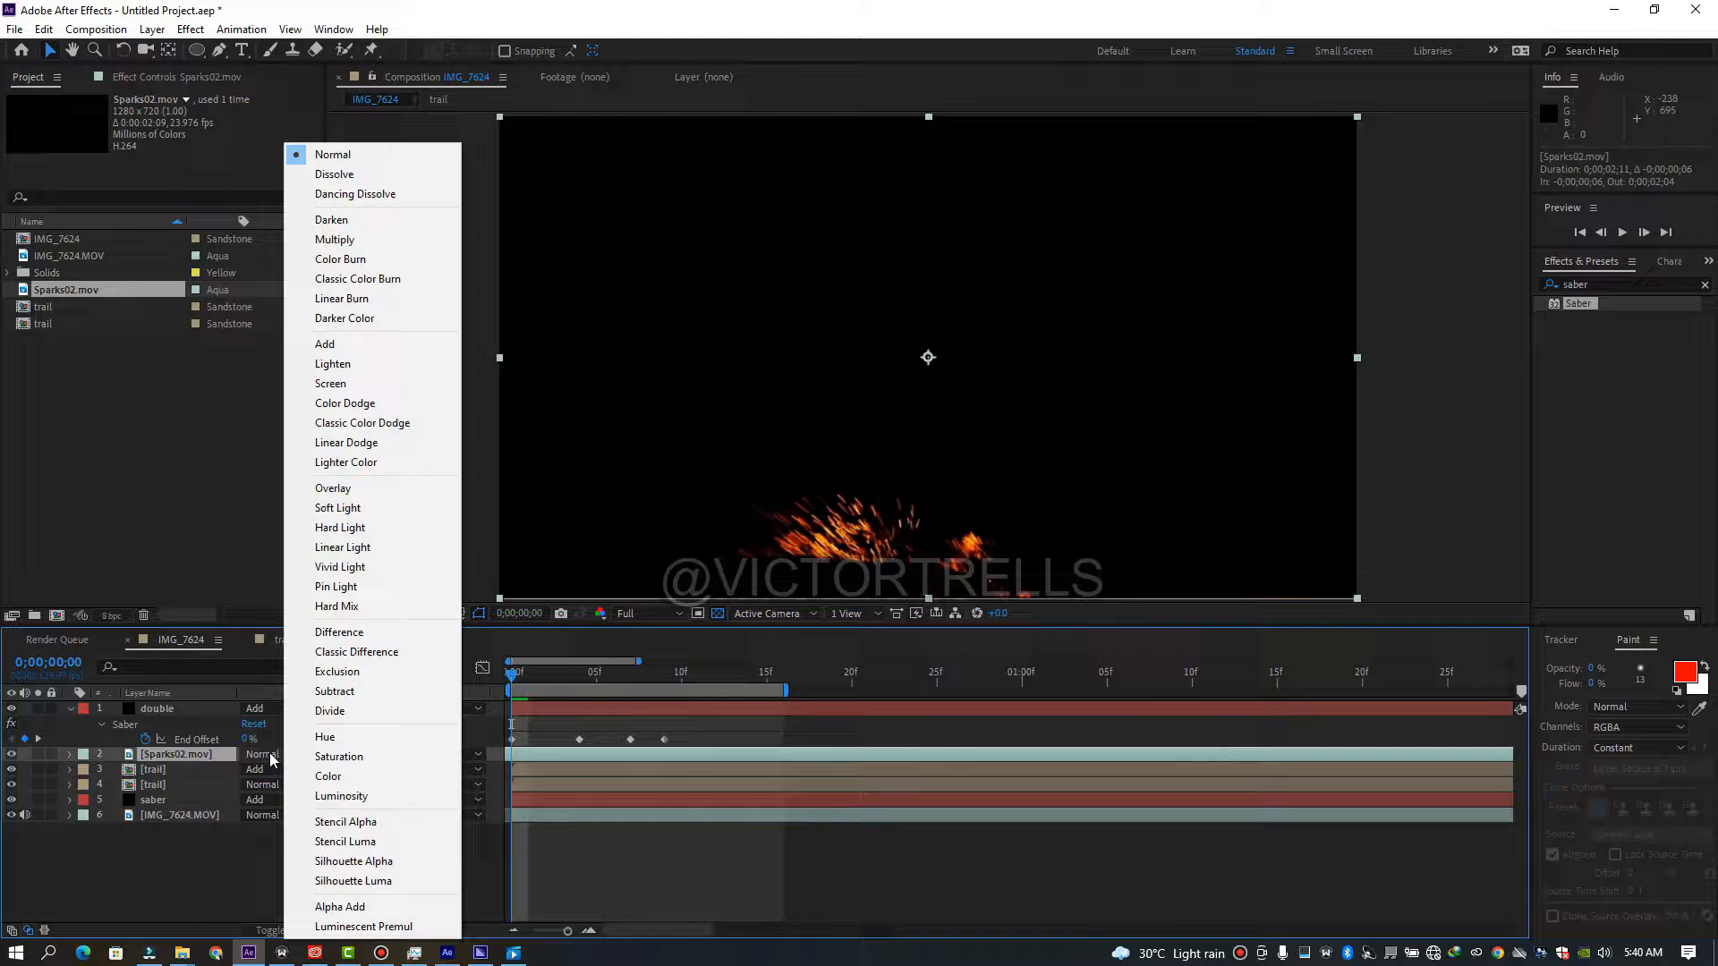
click(315, 347)
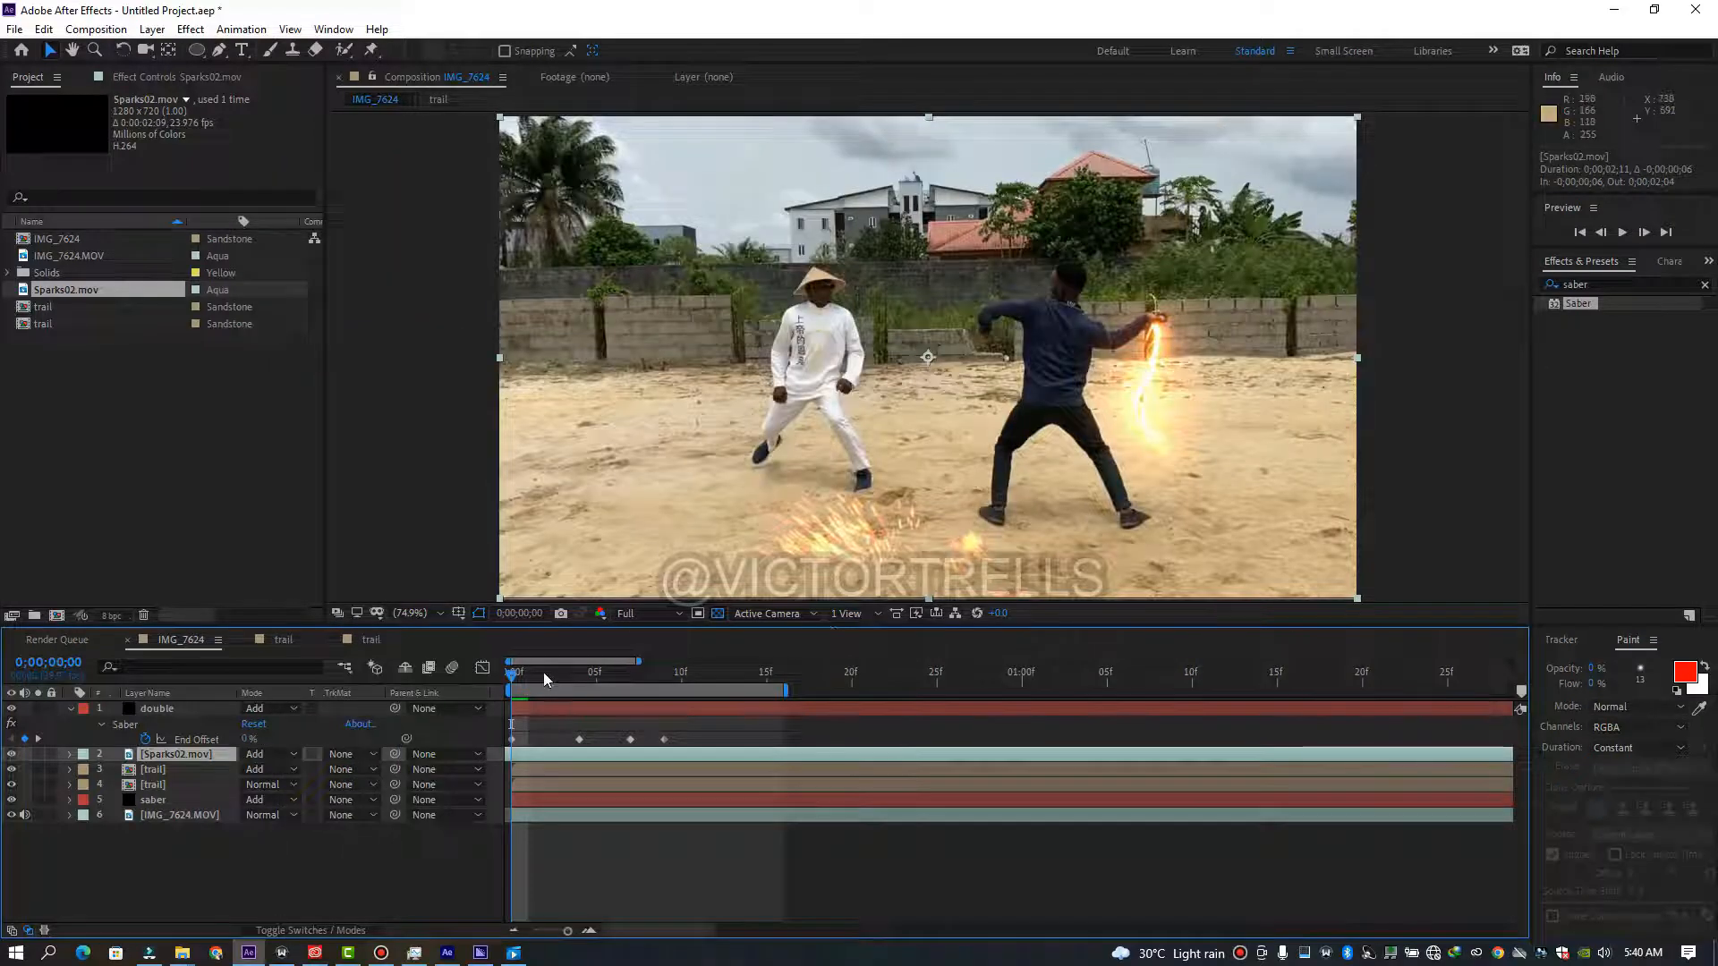
Trim the end of the IMG_7624.MOV layer to frame 18.
drag(523, 671, 817, 691)
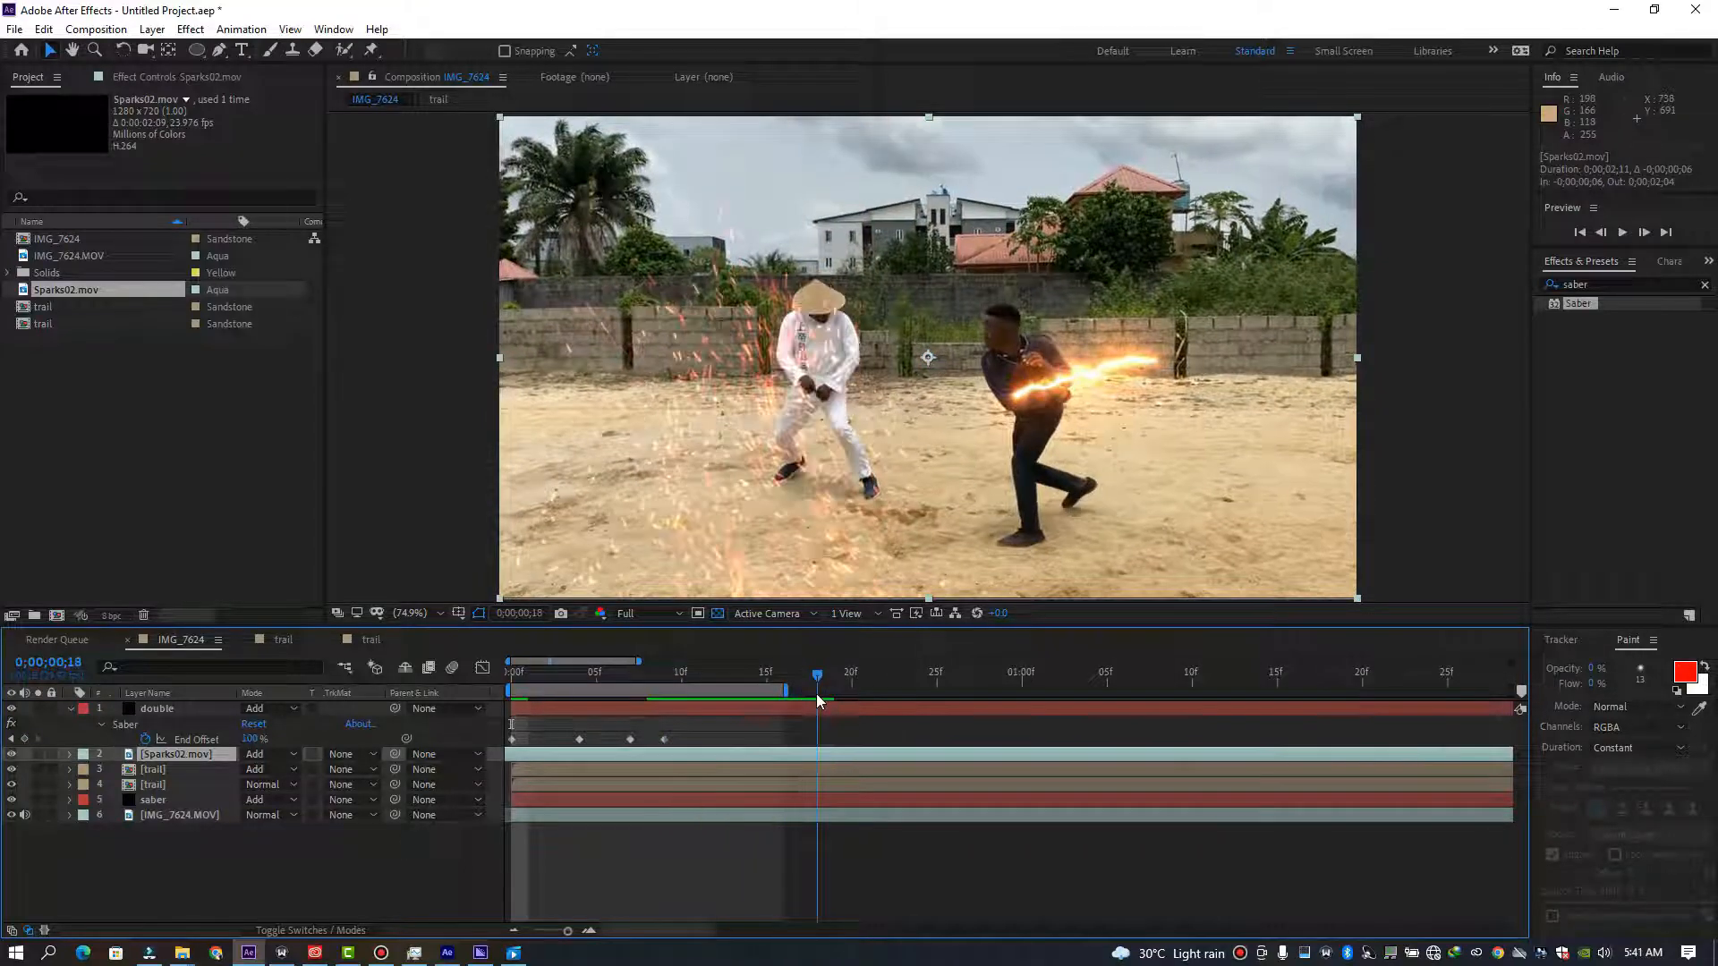
click(830, 814)
key(alt+bracketright)
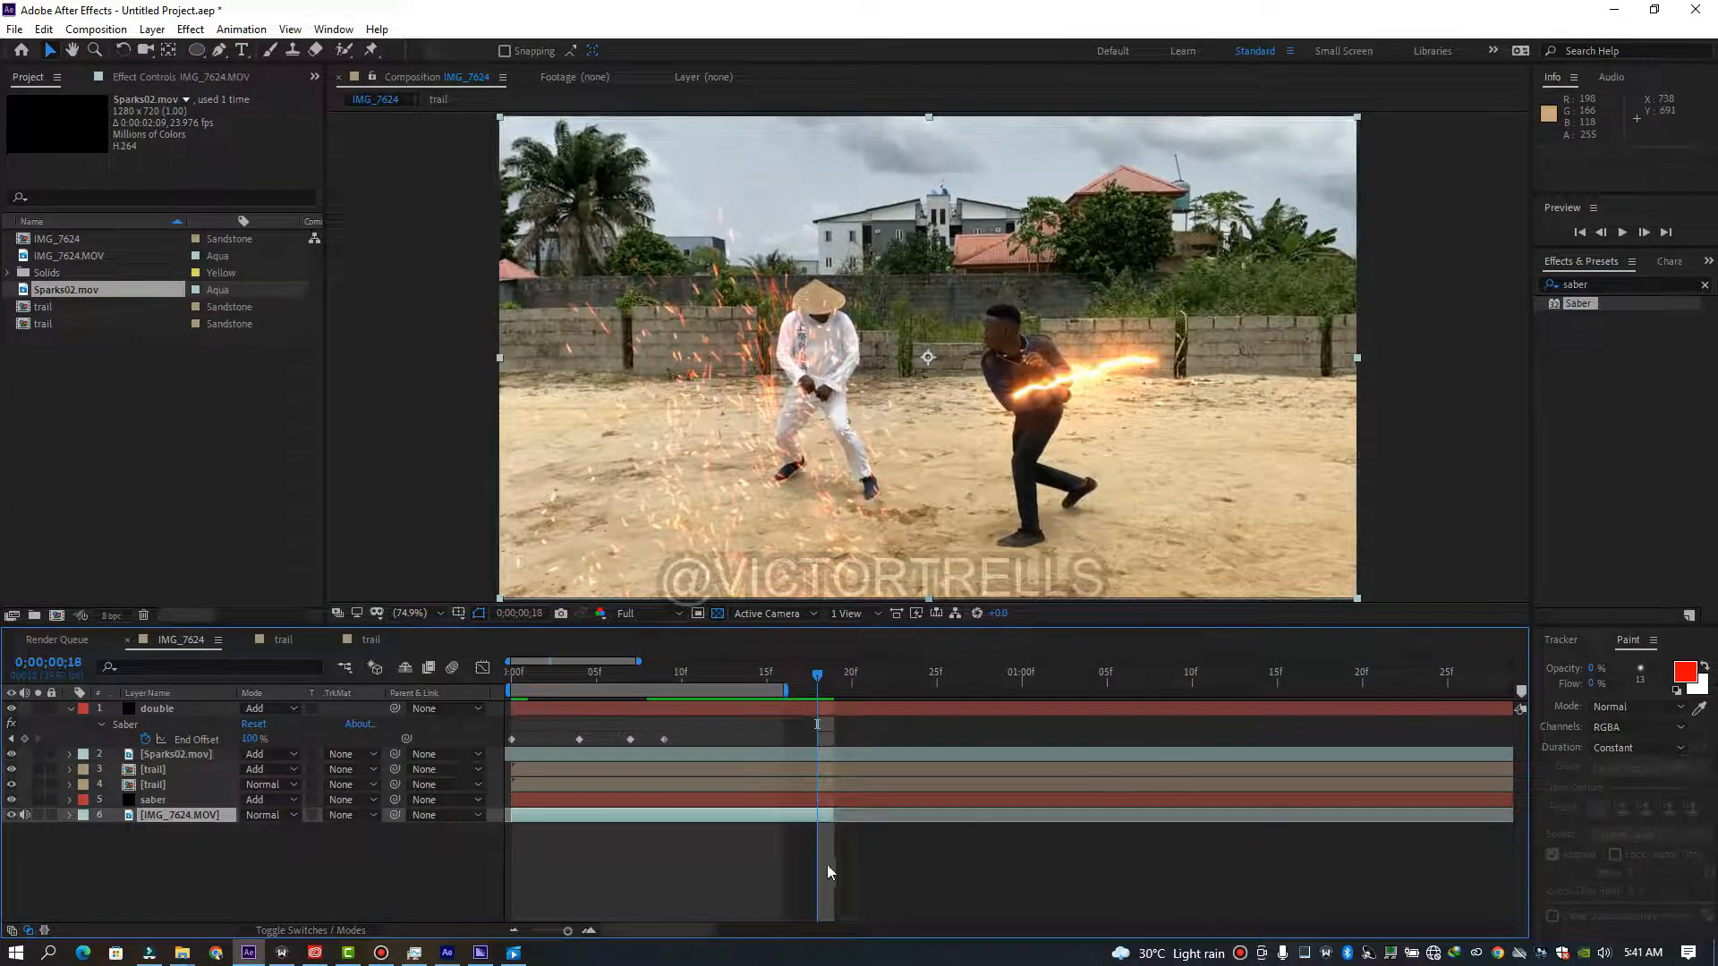
Run 3D camera tracking on the trimmed IMG_7624.MOV layer.
click(330, 32)
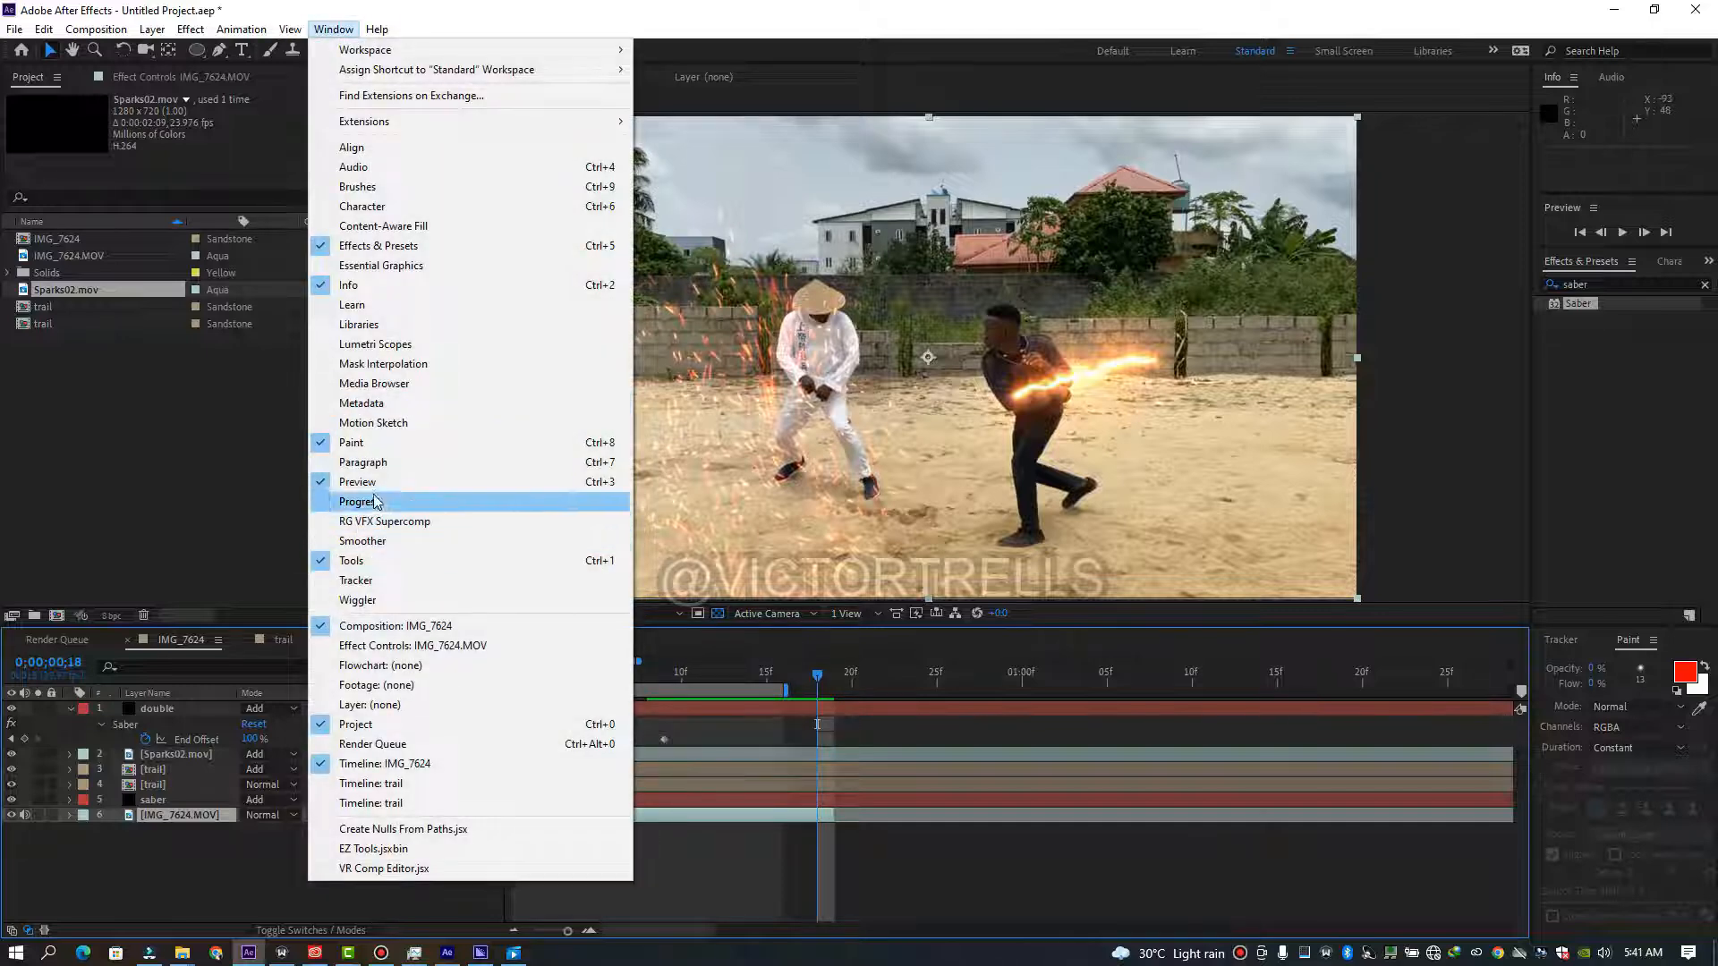
click(358, 581)
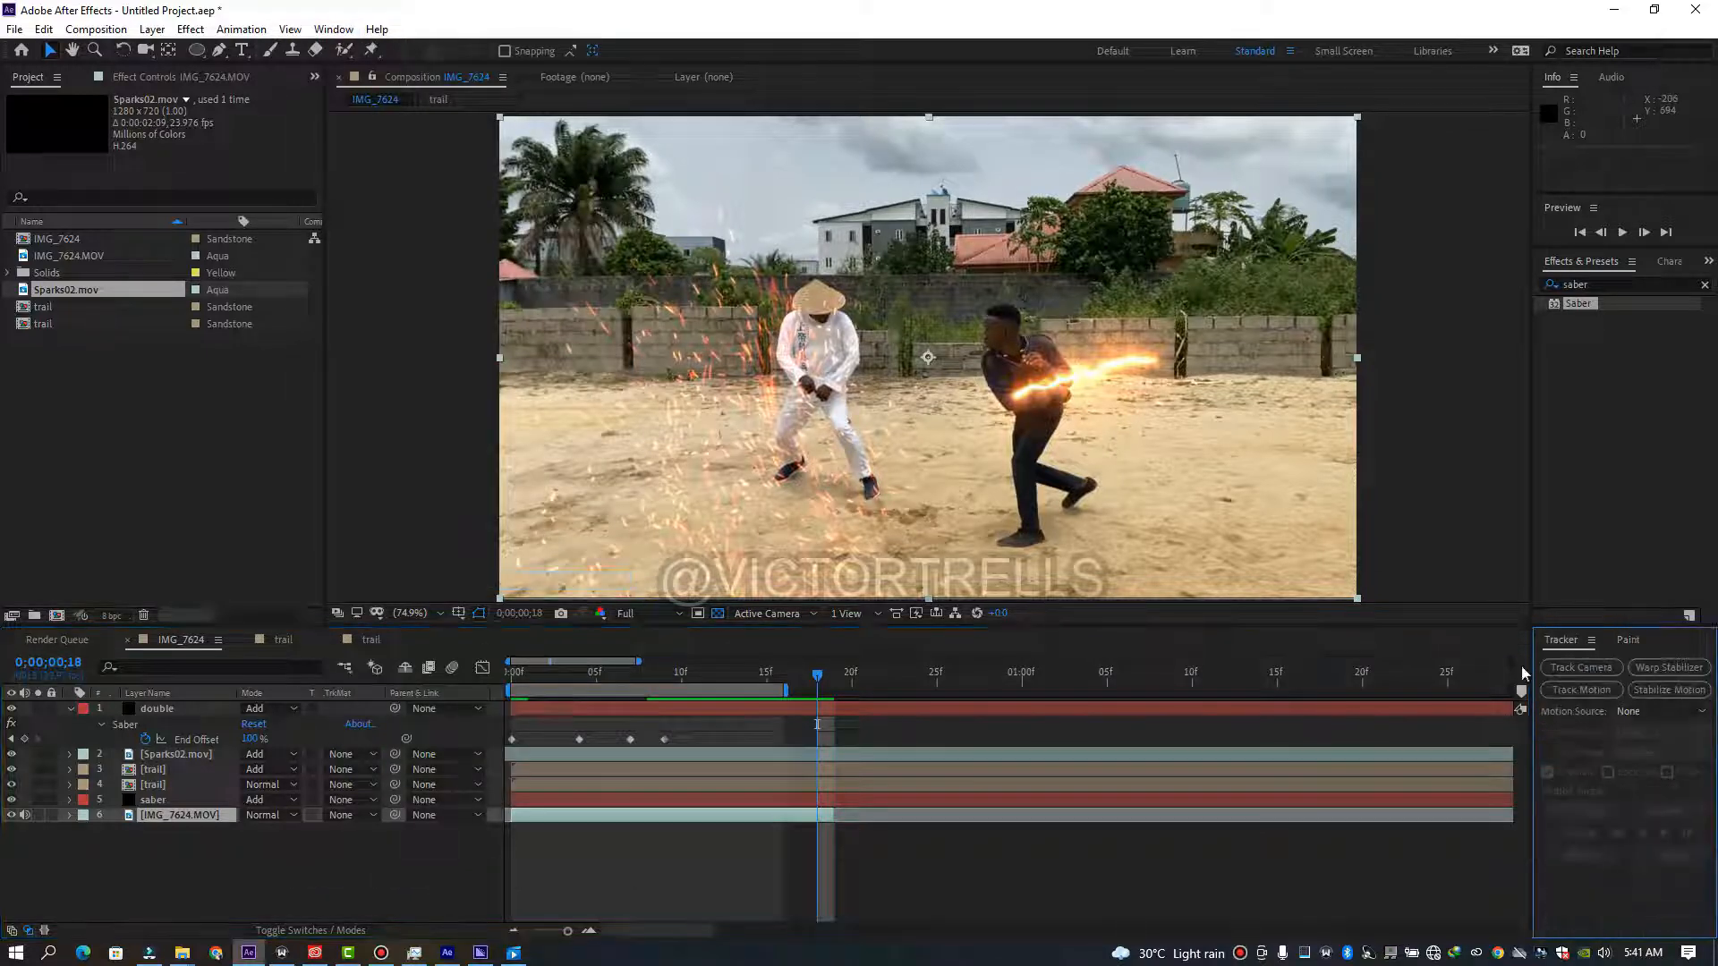
click(1586, 671)
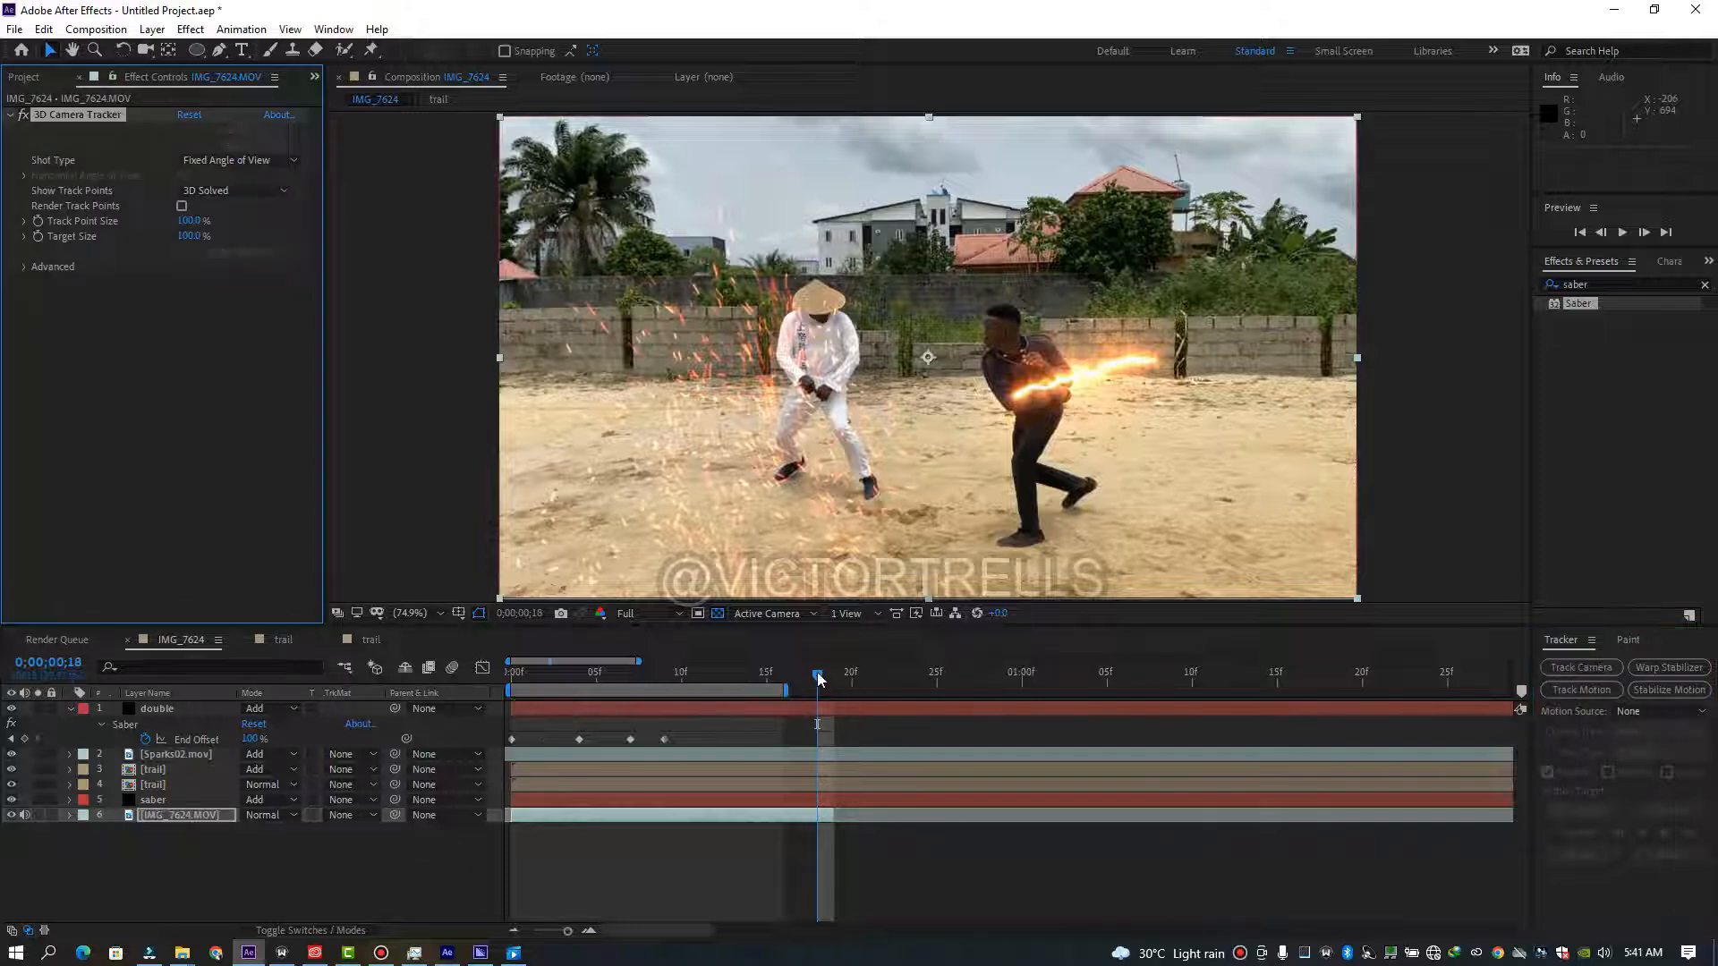
click(645, 746)
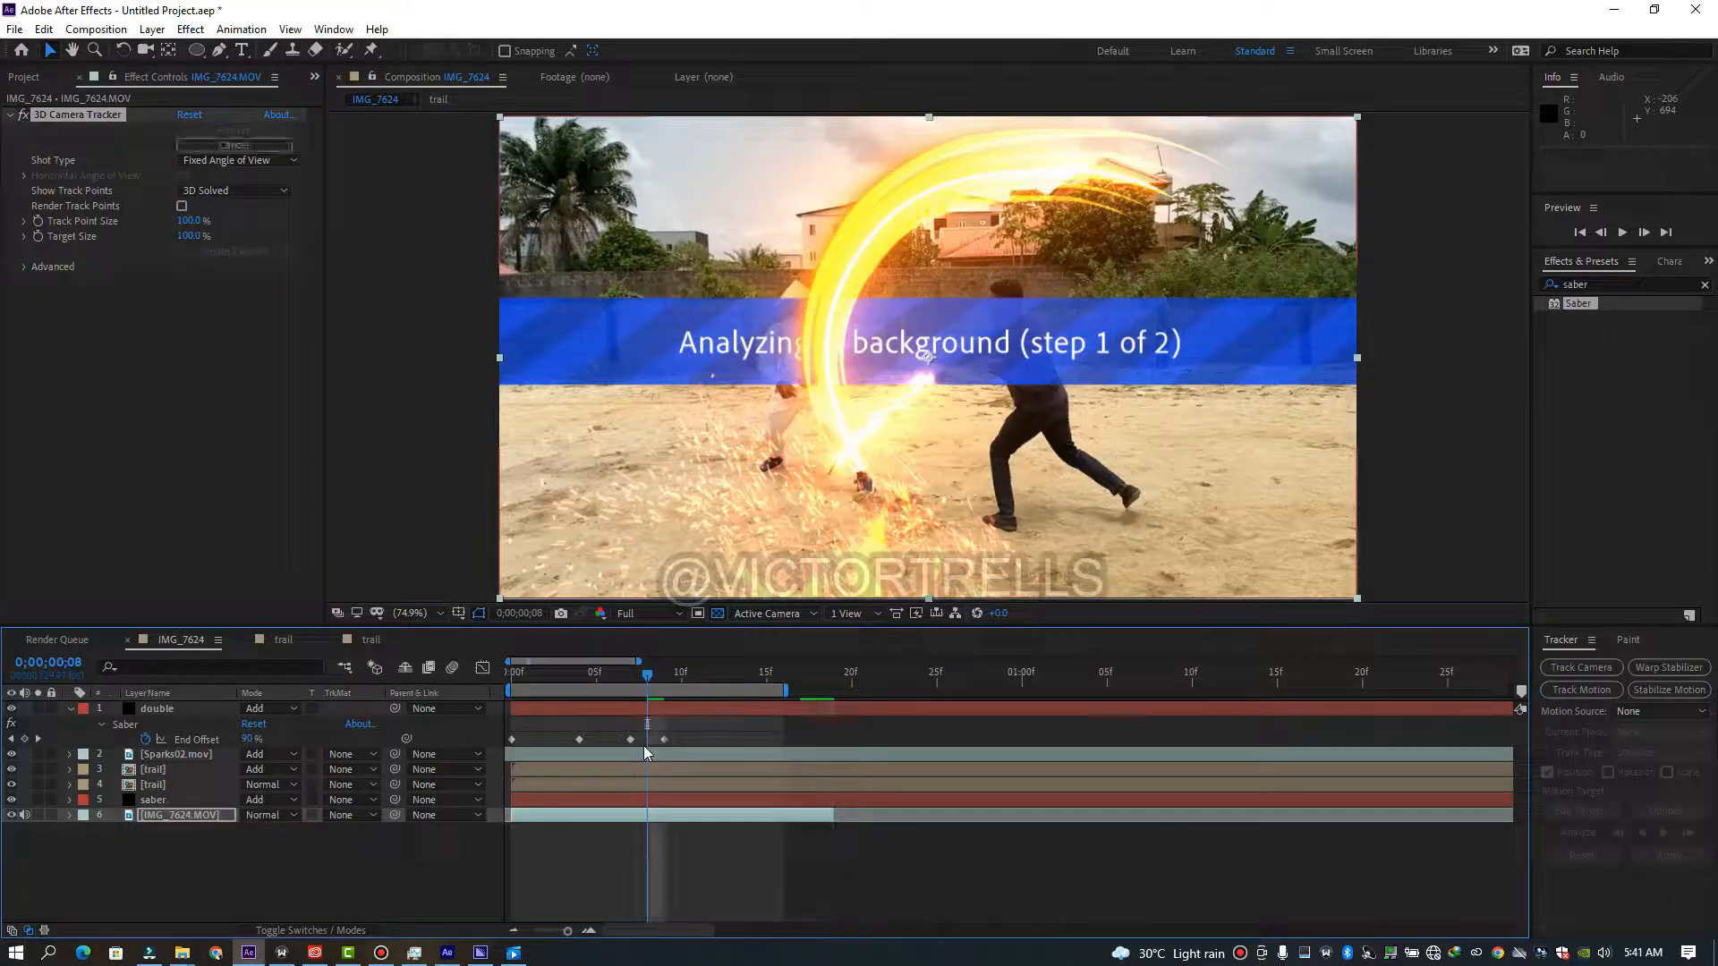
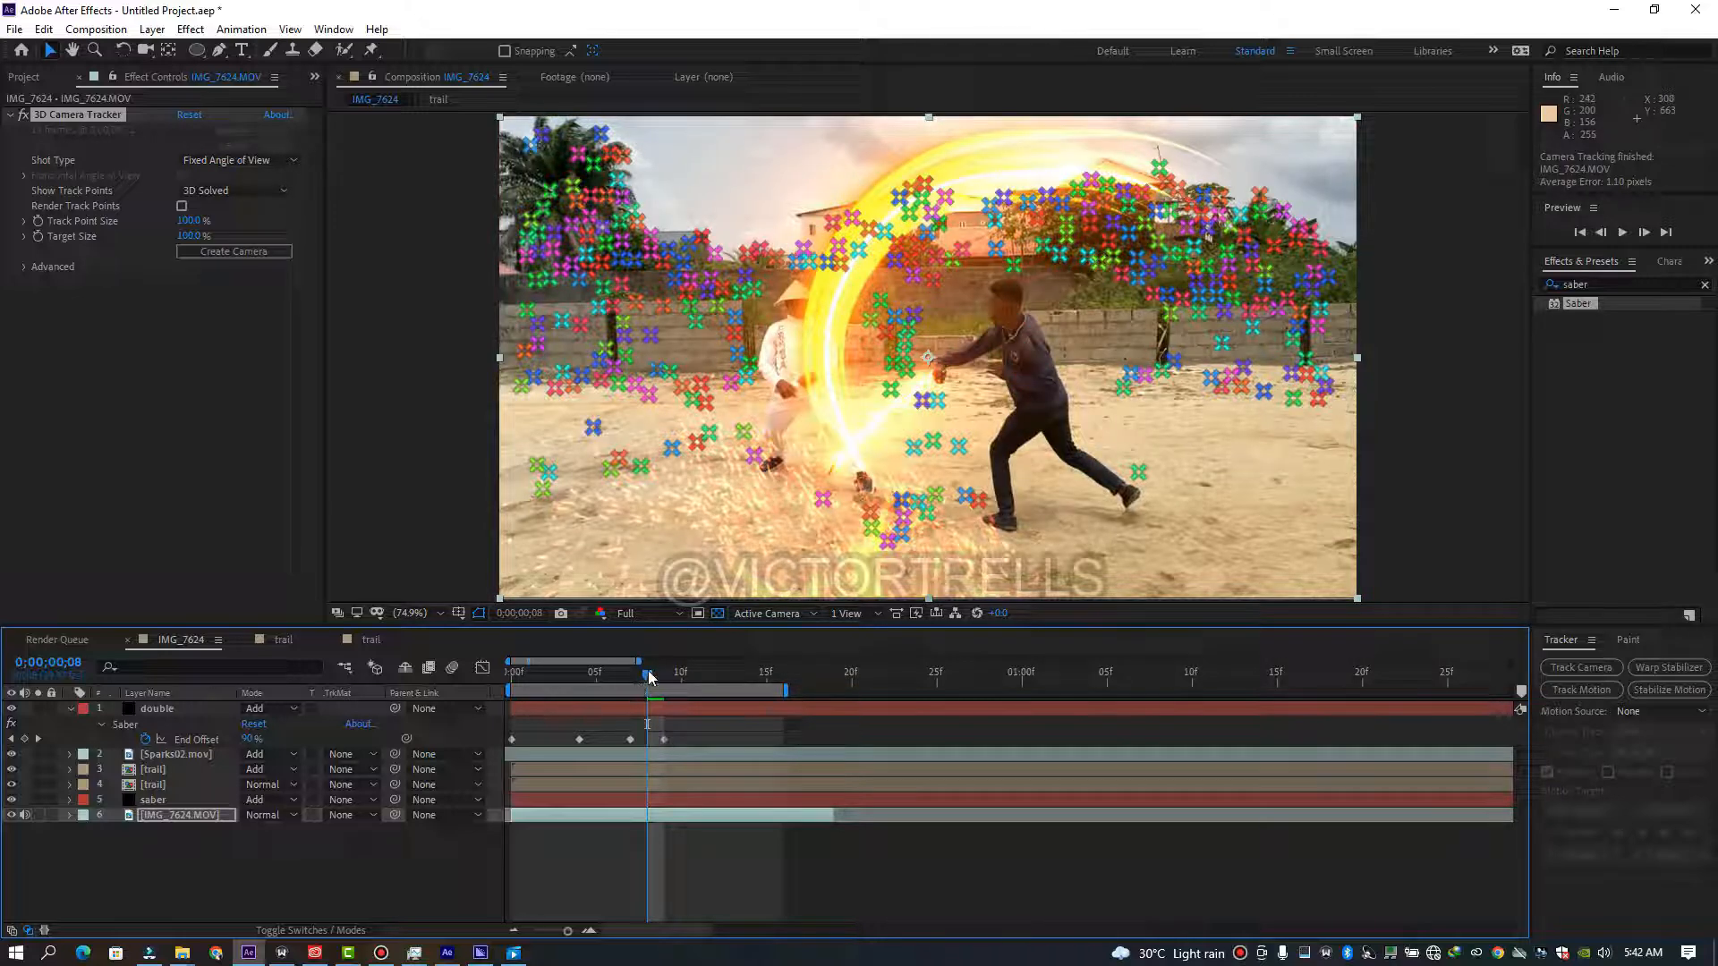
Create a solid and camera from the track points between the two fighters on frame 0.
drag(649, 677, 511, 677)
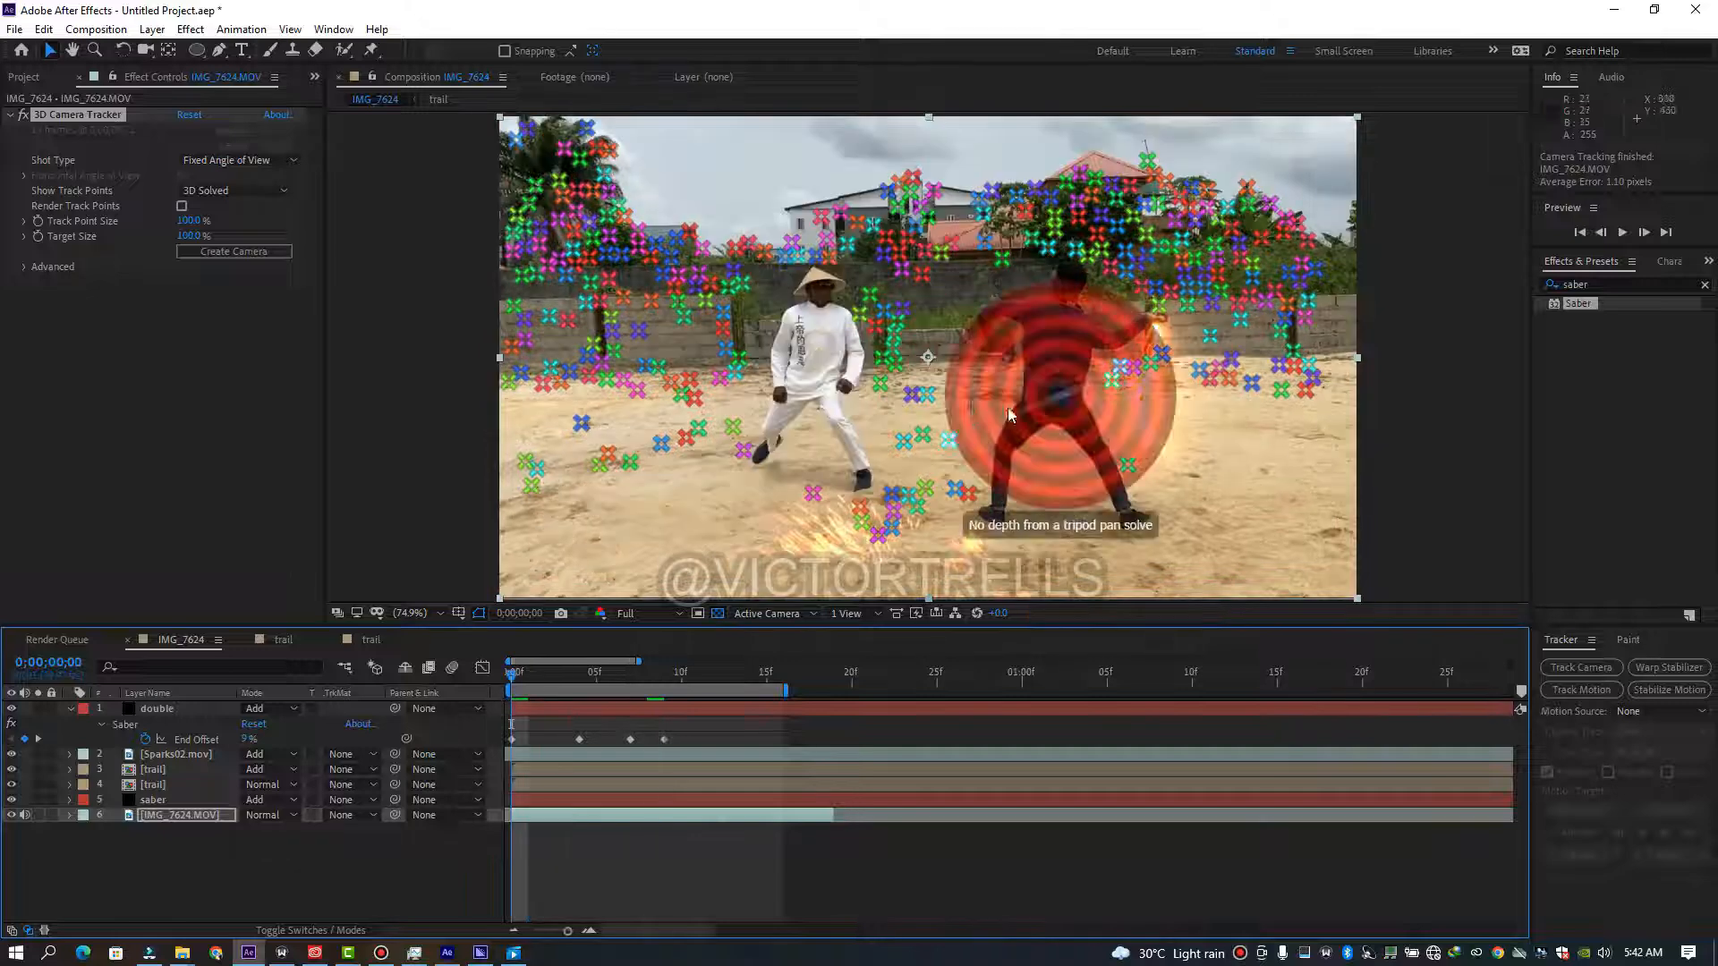
right_click(965, 390)
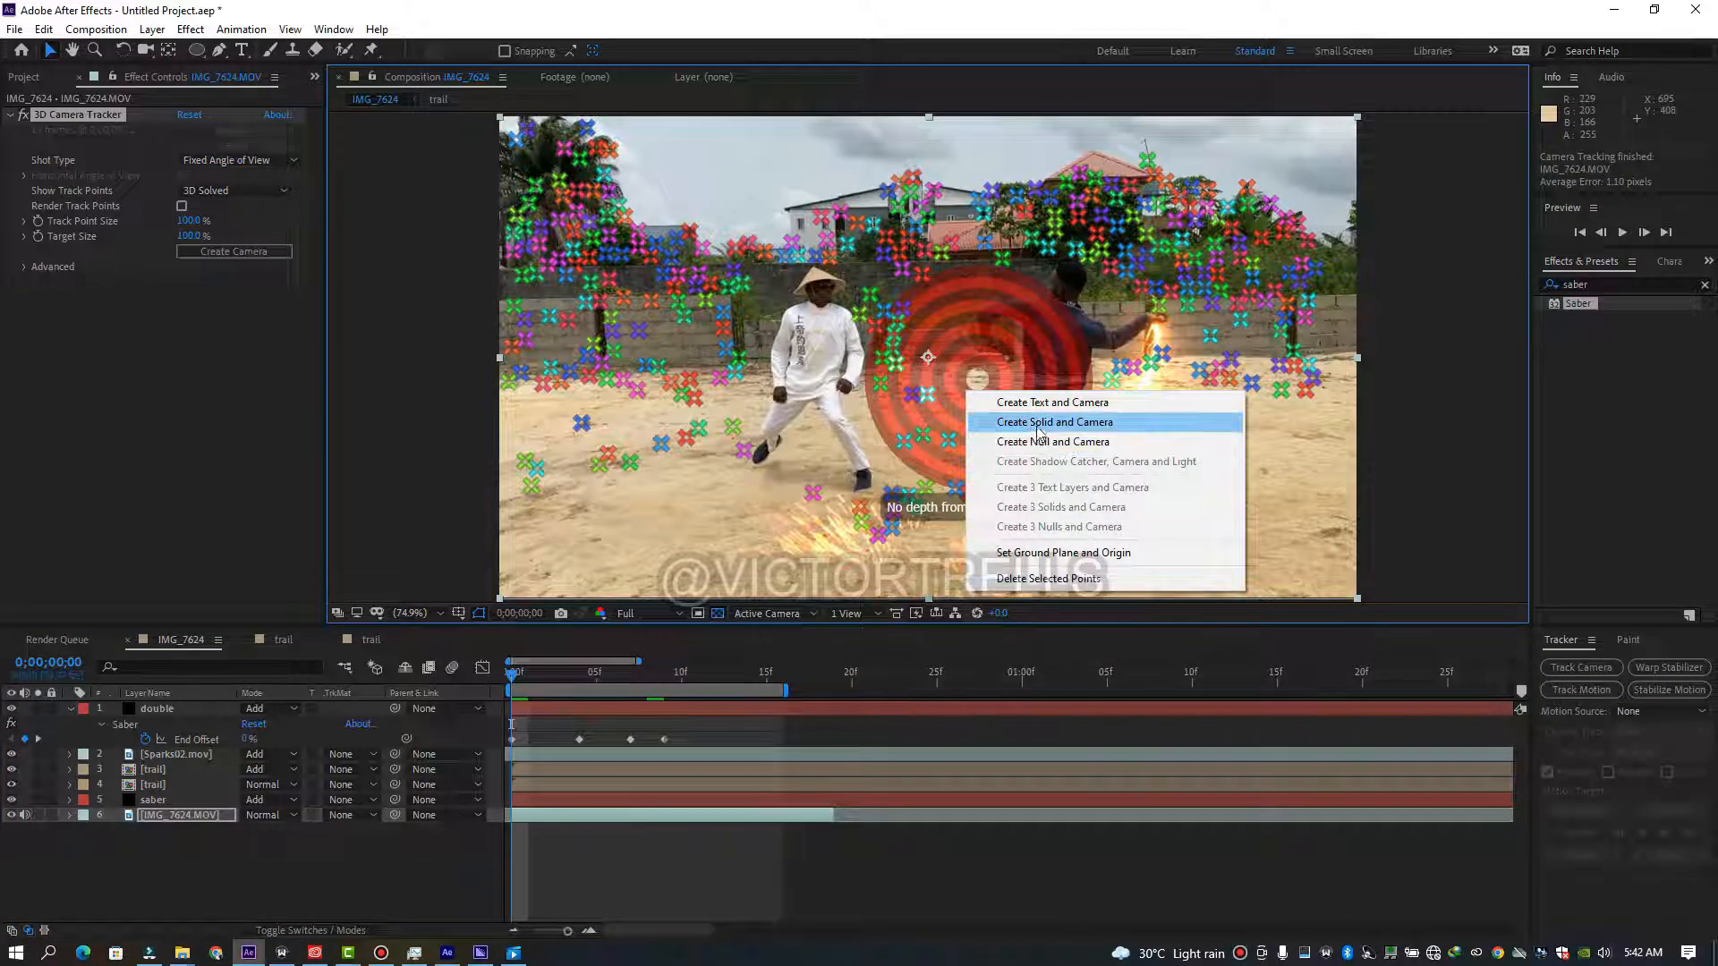
click(1038, 423)
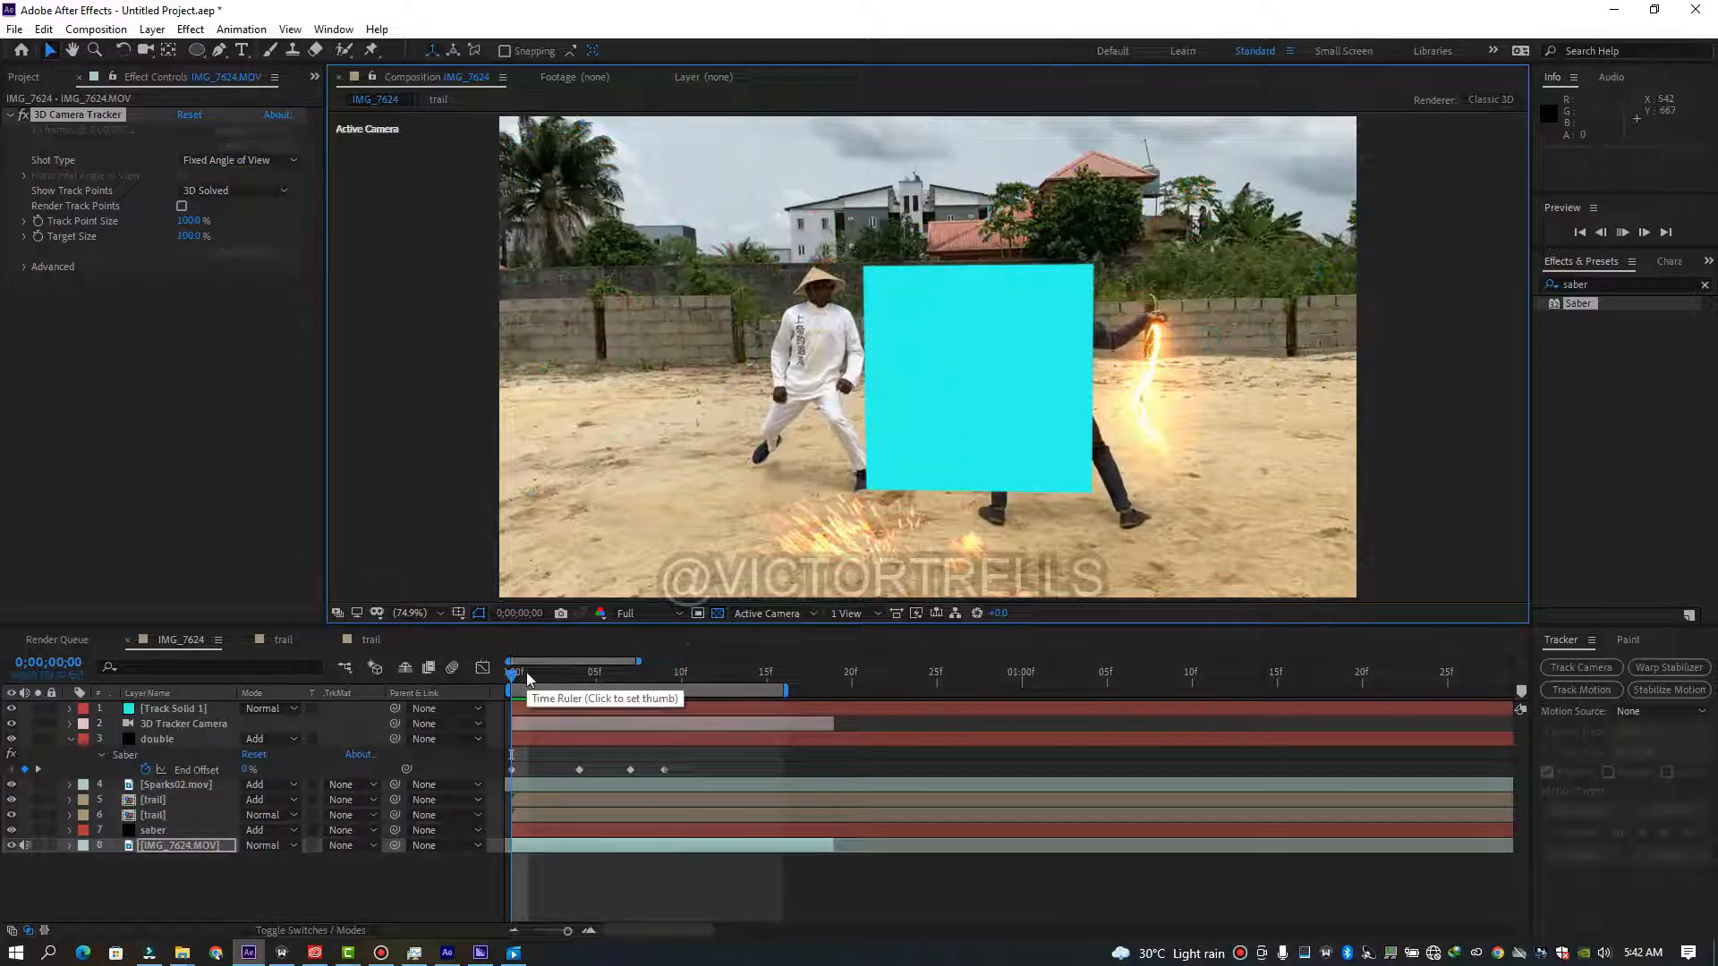
Play back the shot to check the tracked solid and hide the Track Solid 1 layer.
key(space)
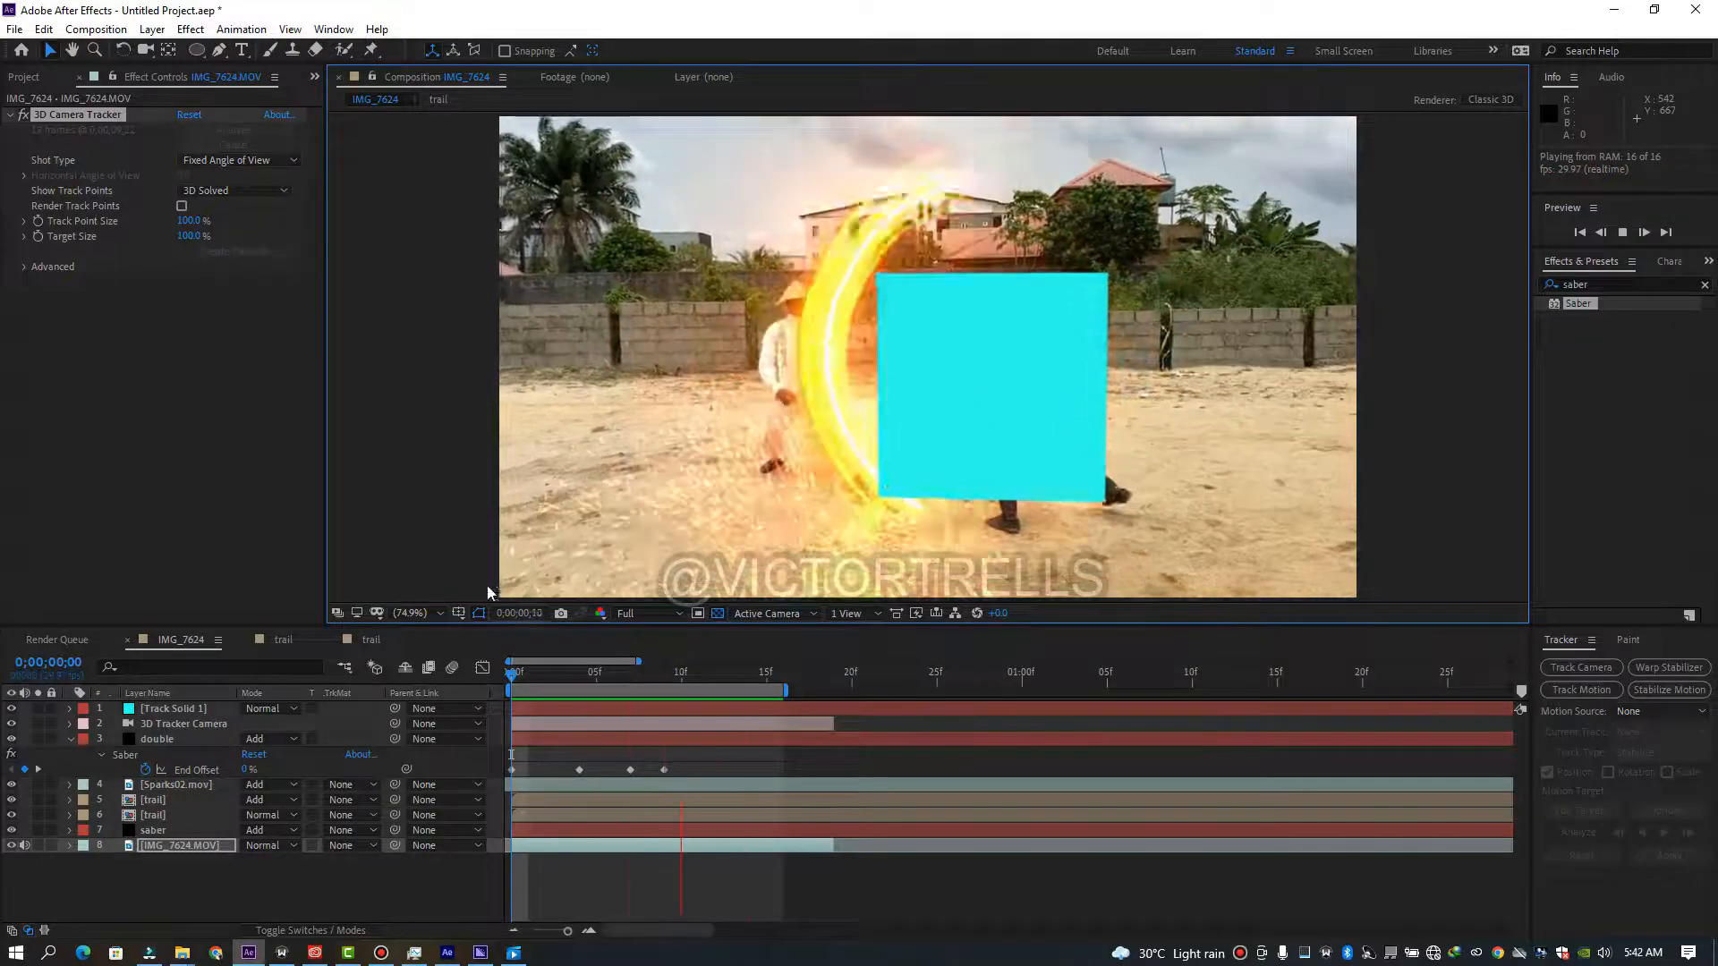
mouse_move(512, 679)
mouse_down()
mouse_move(563, 693)
mouse_move(512, 693)
mouse_up()
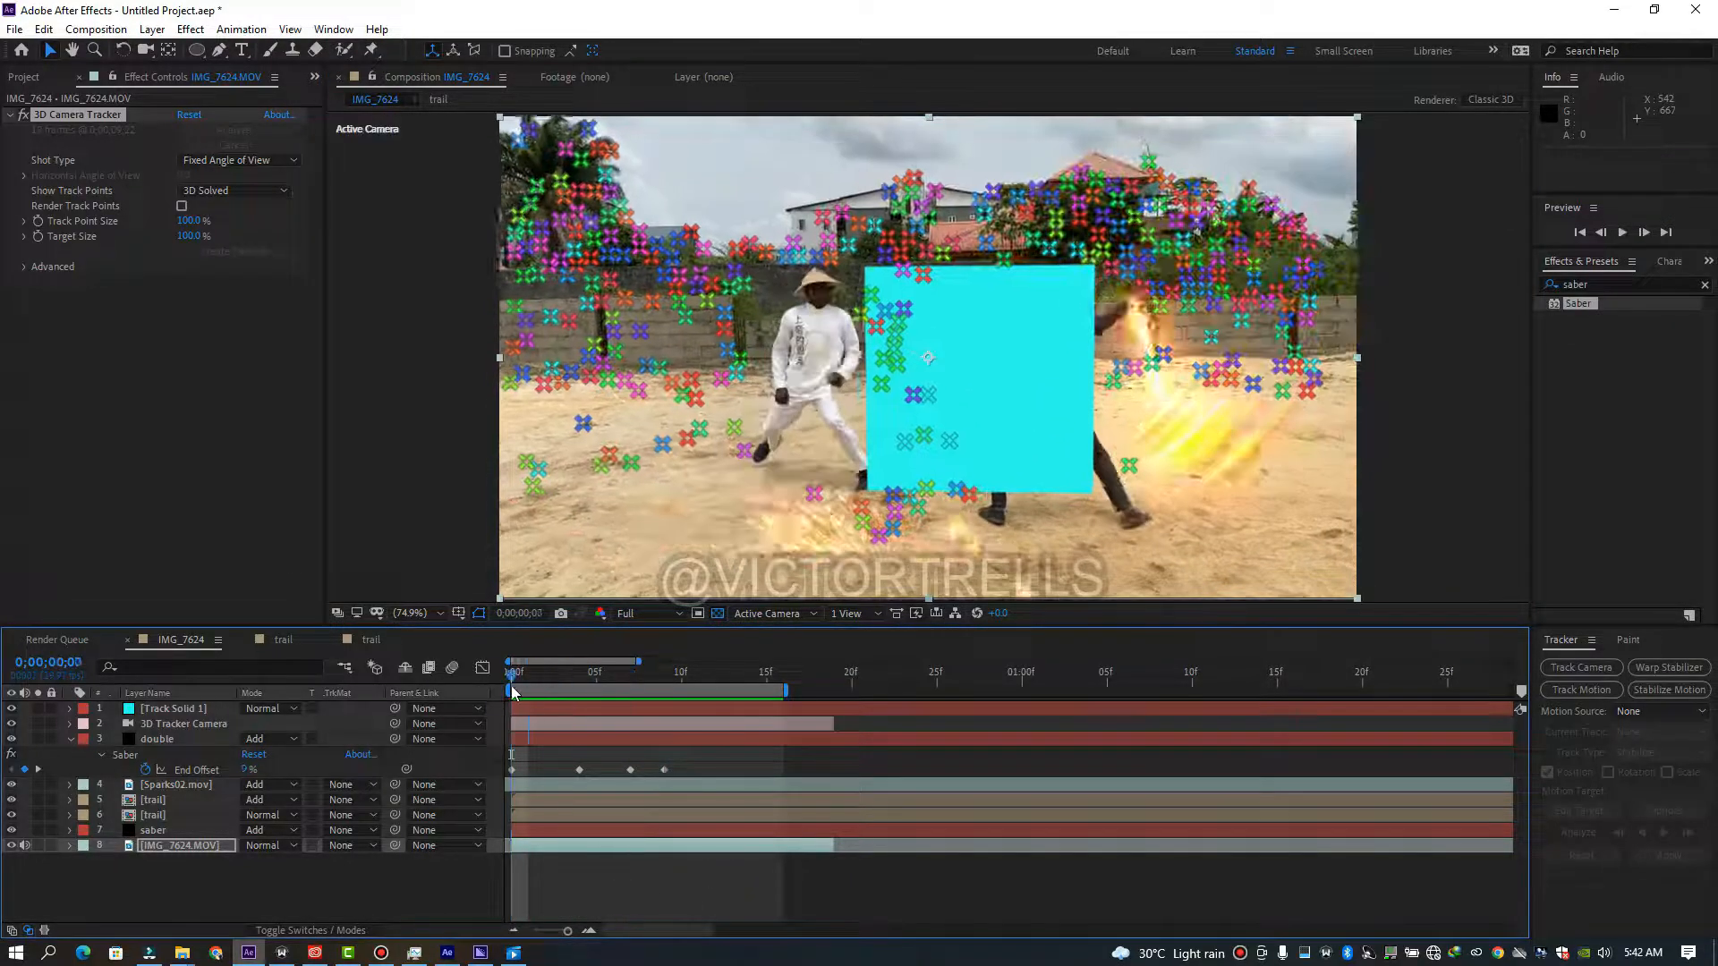
click(11, 709)
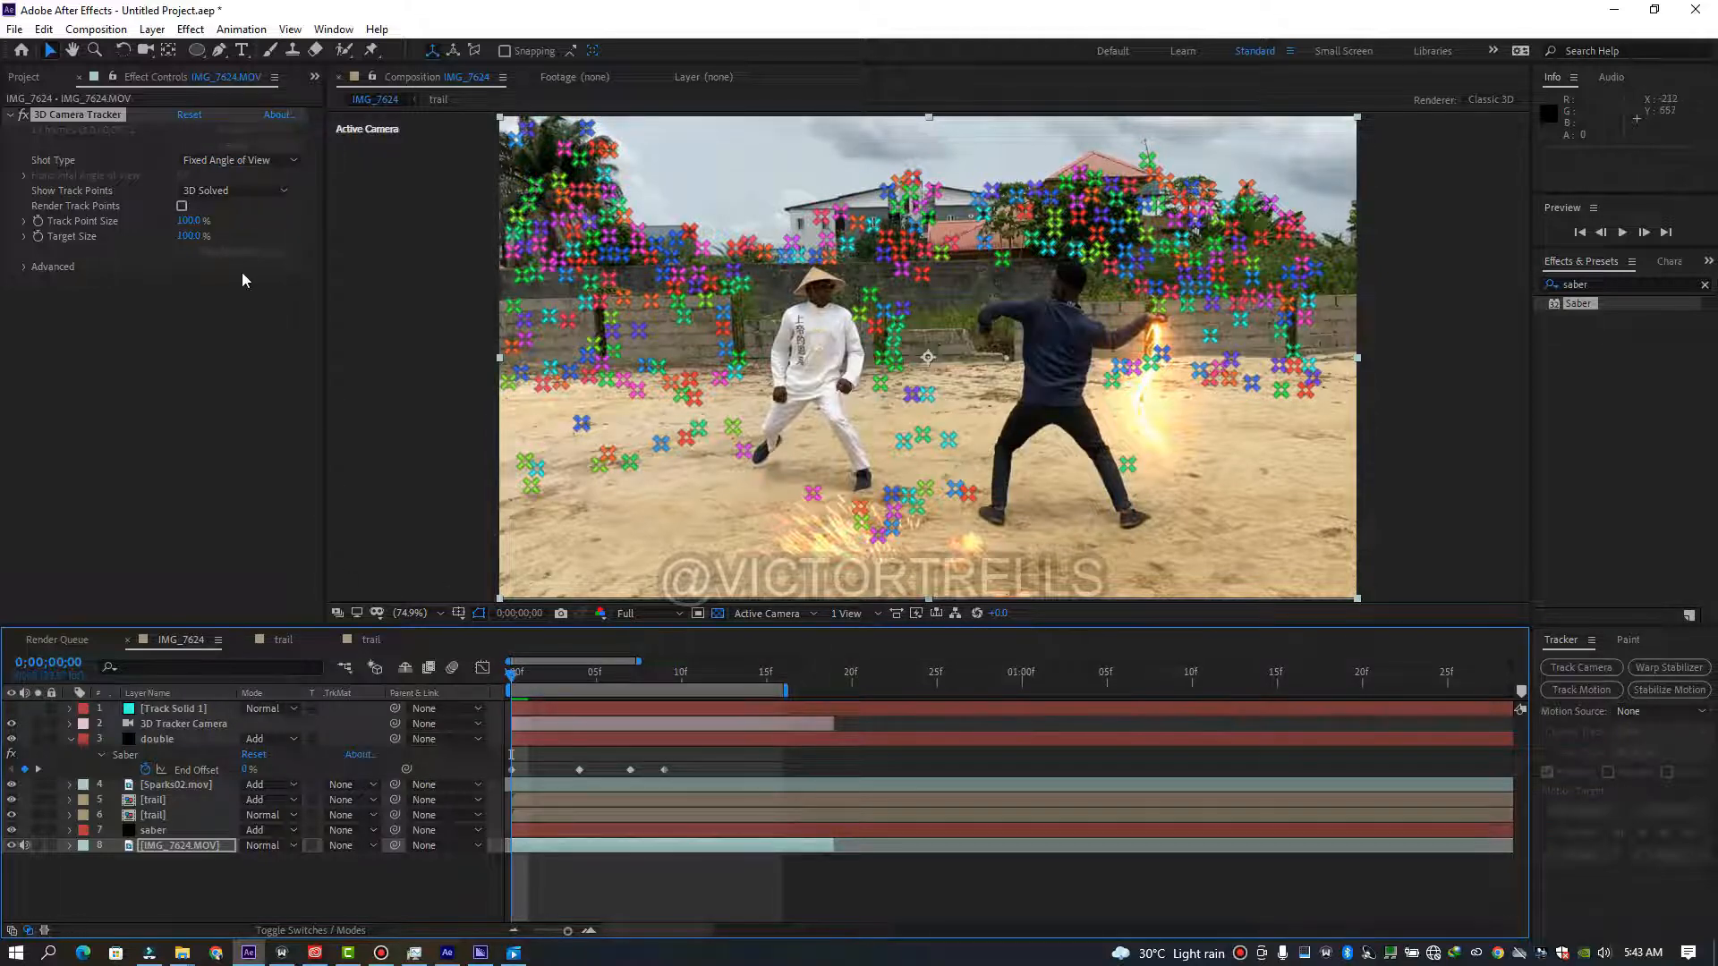
At frame 8, make the Sparks02.mov layer 3D and reposition it to about X 718.5, Y 291.4.
drag(510, 673, 642, 706)
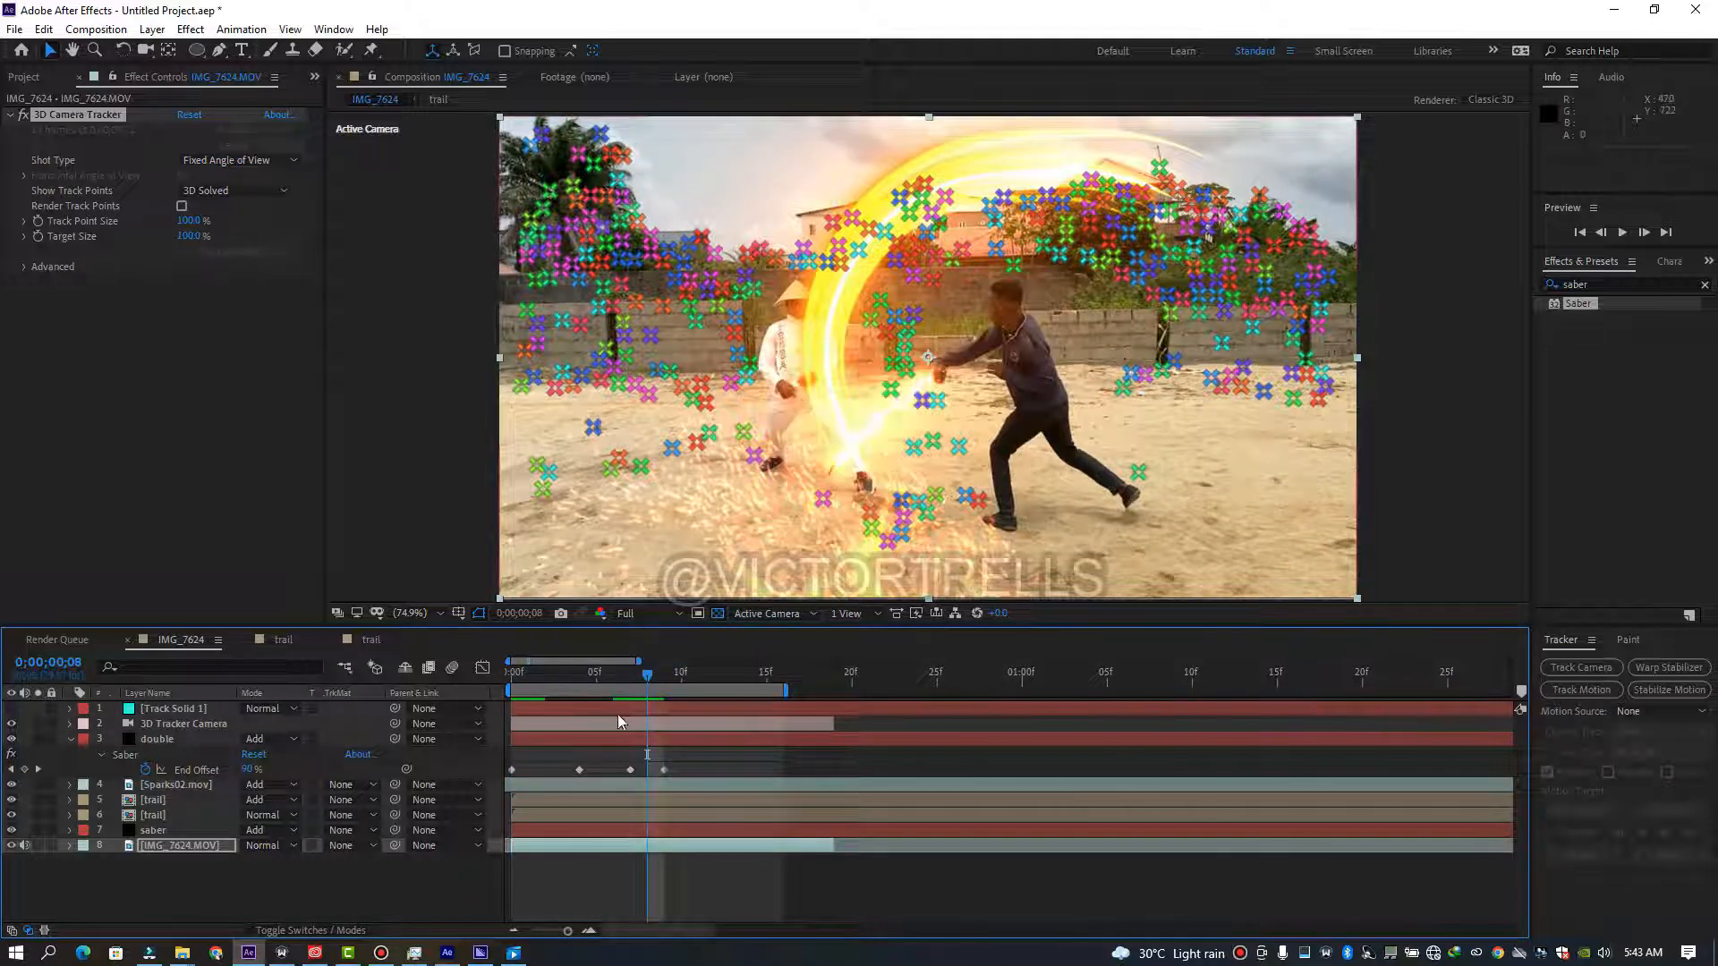
drag(636, 691, 589, 688)
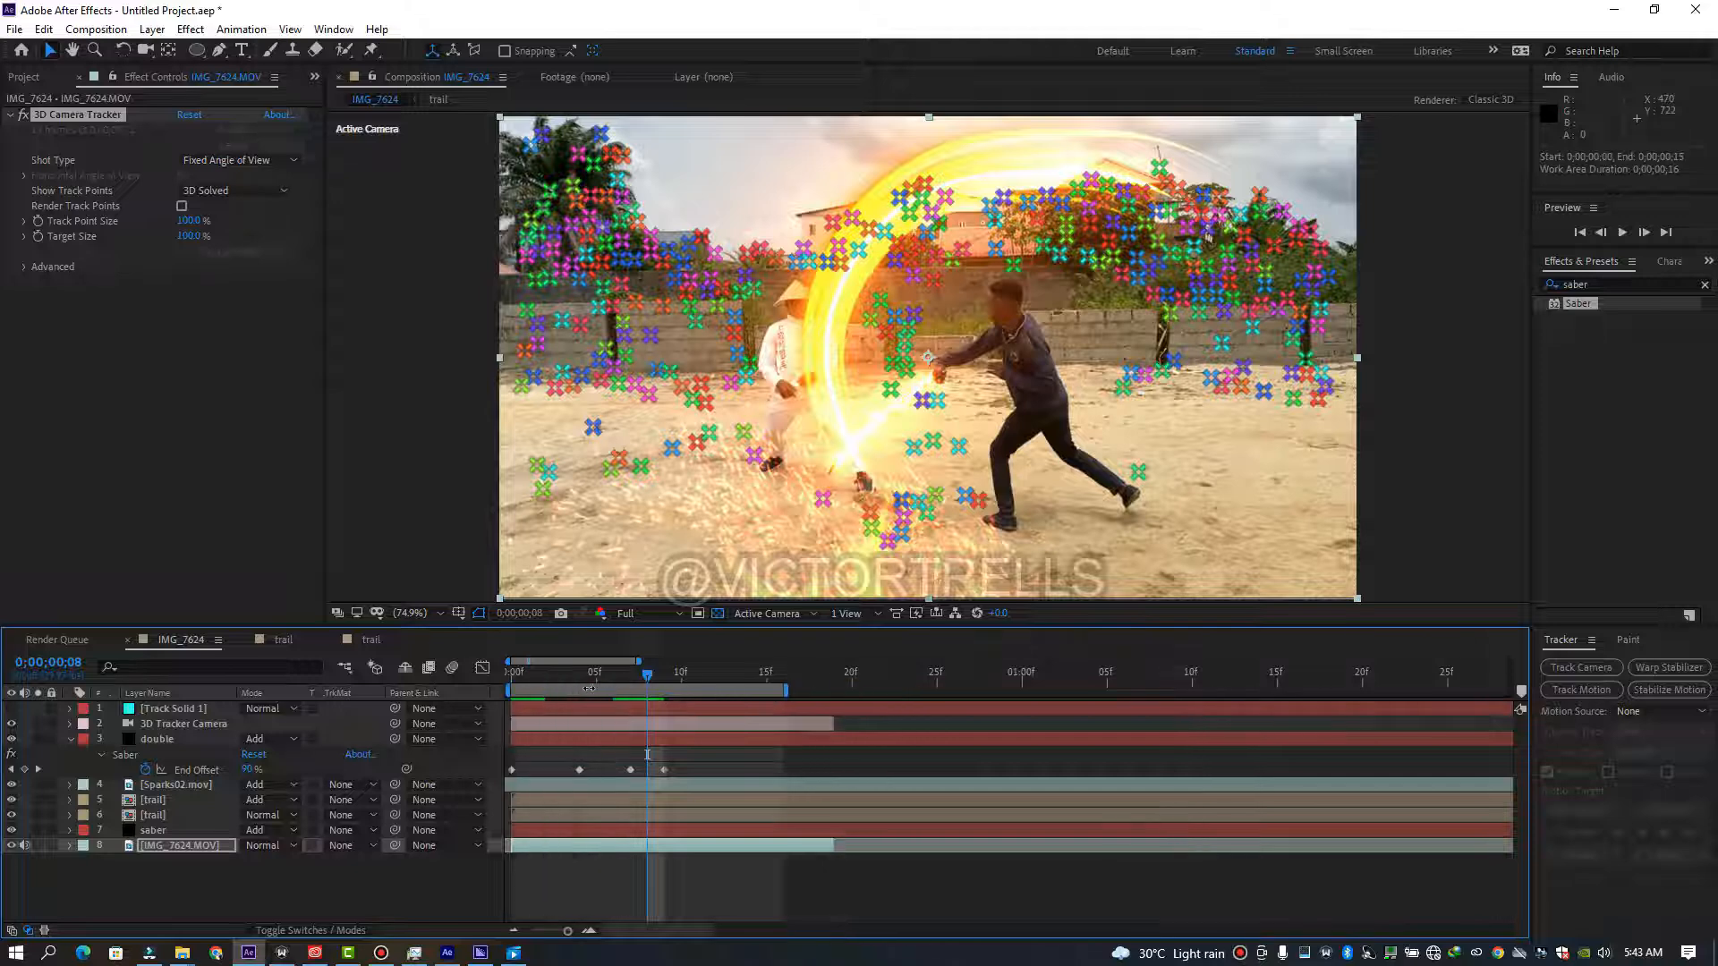
click(599, 829)
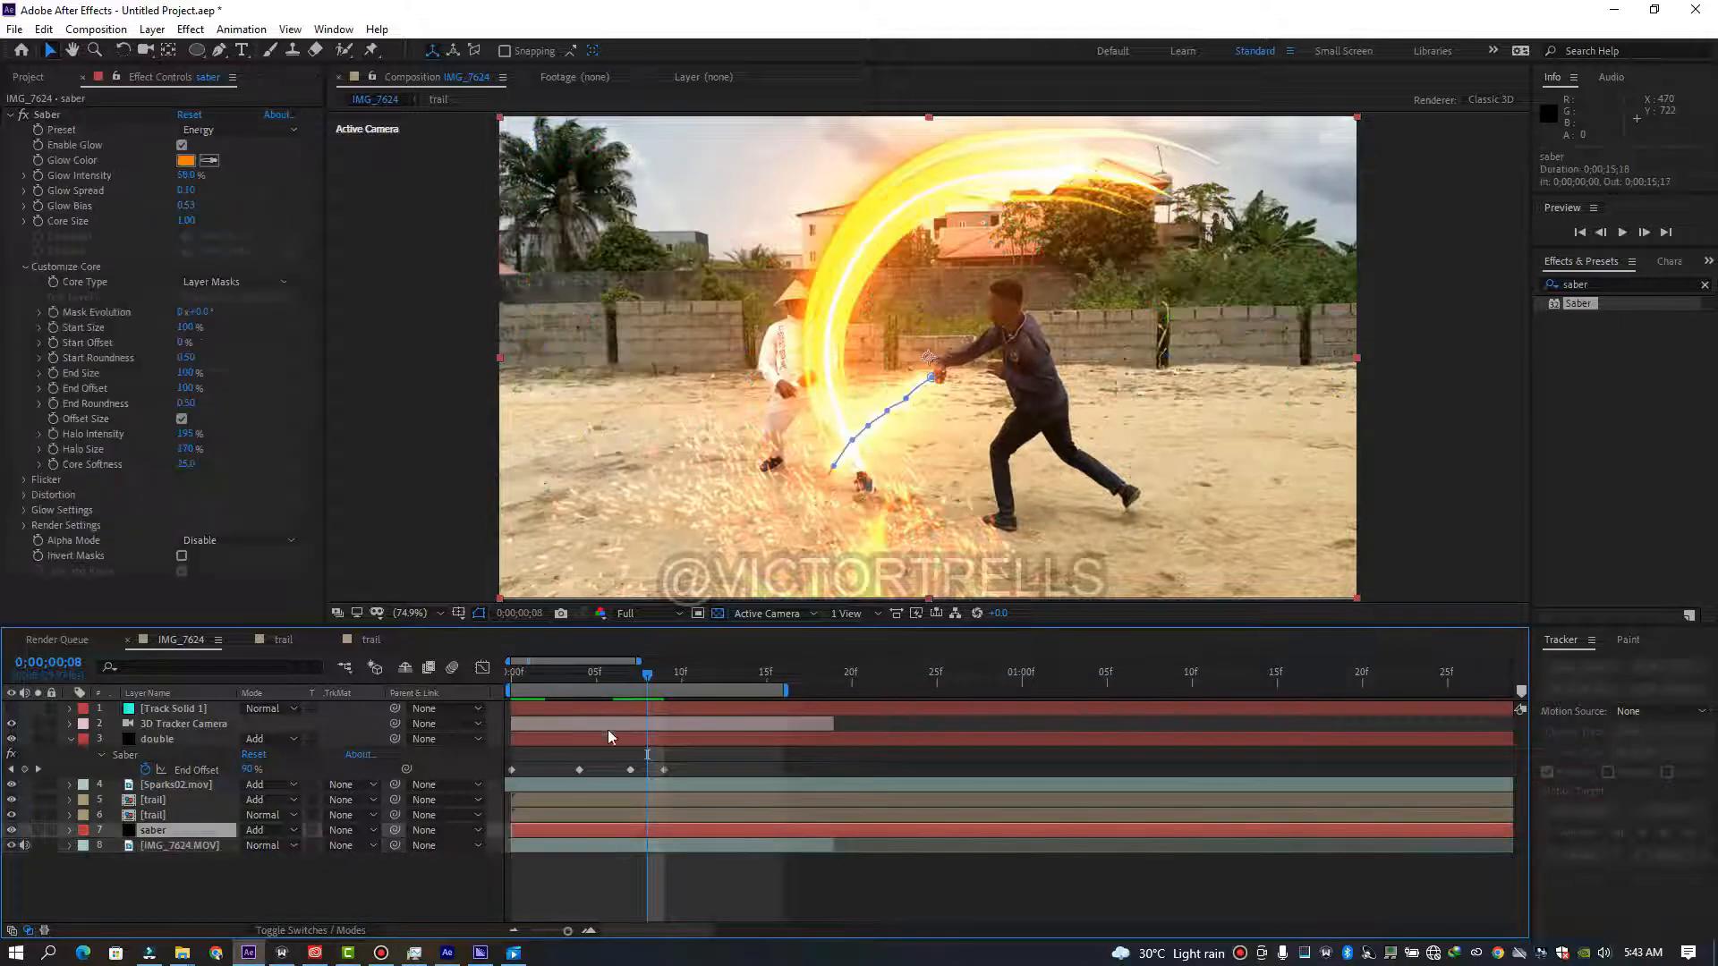
click(612, 723)
click(575, 882)
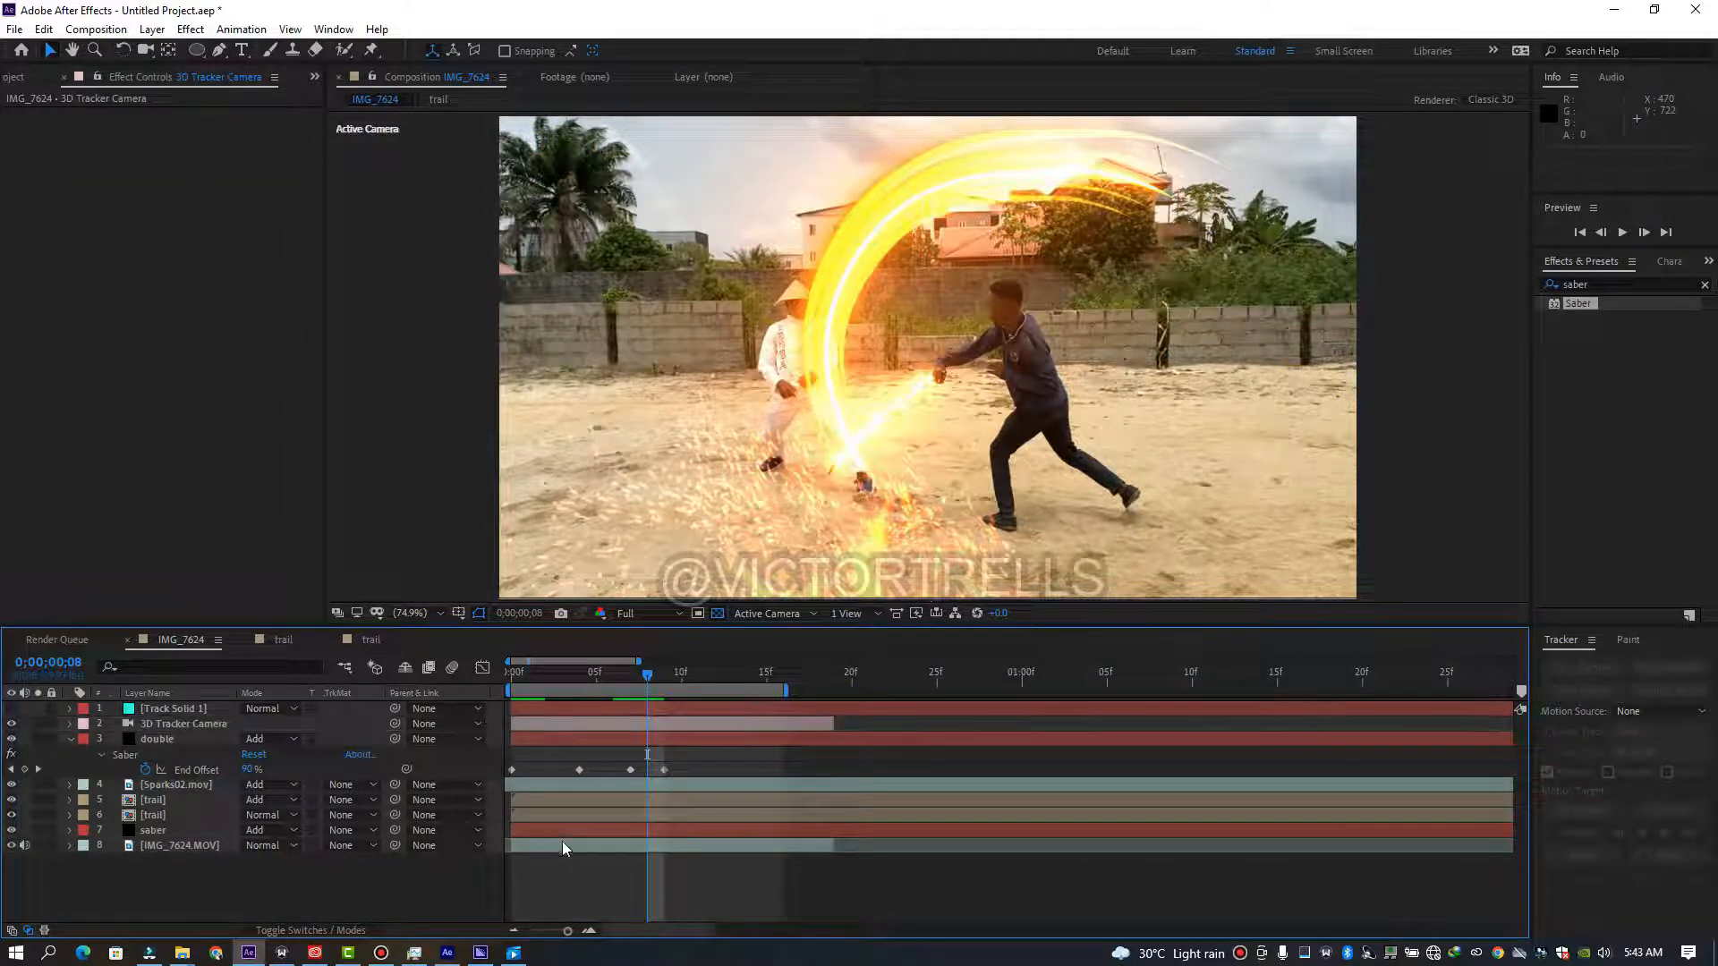
click(540, 784)
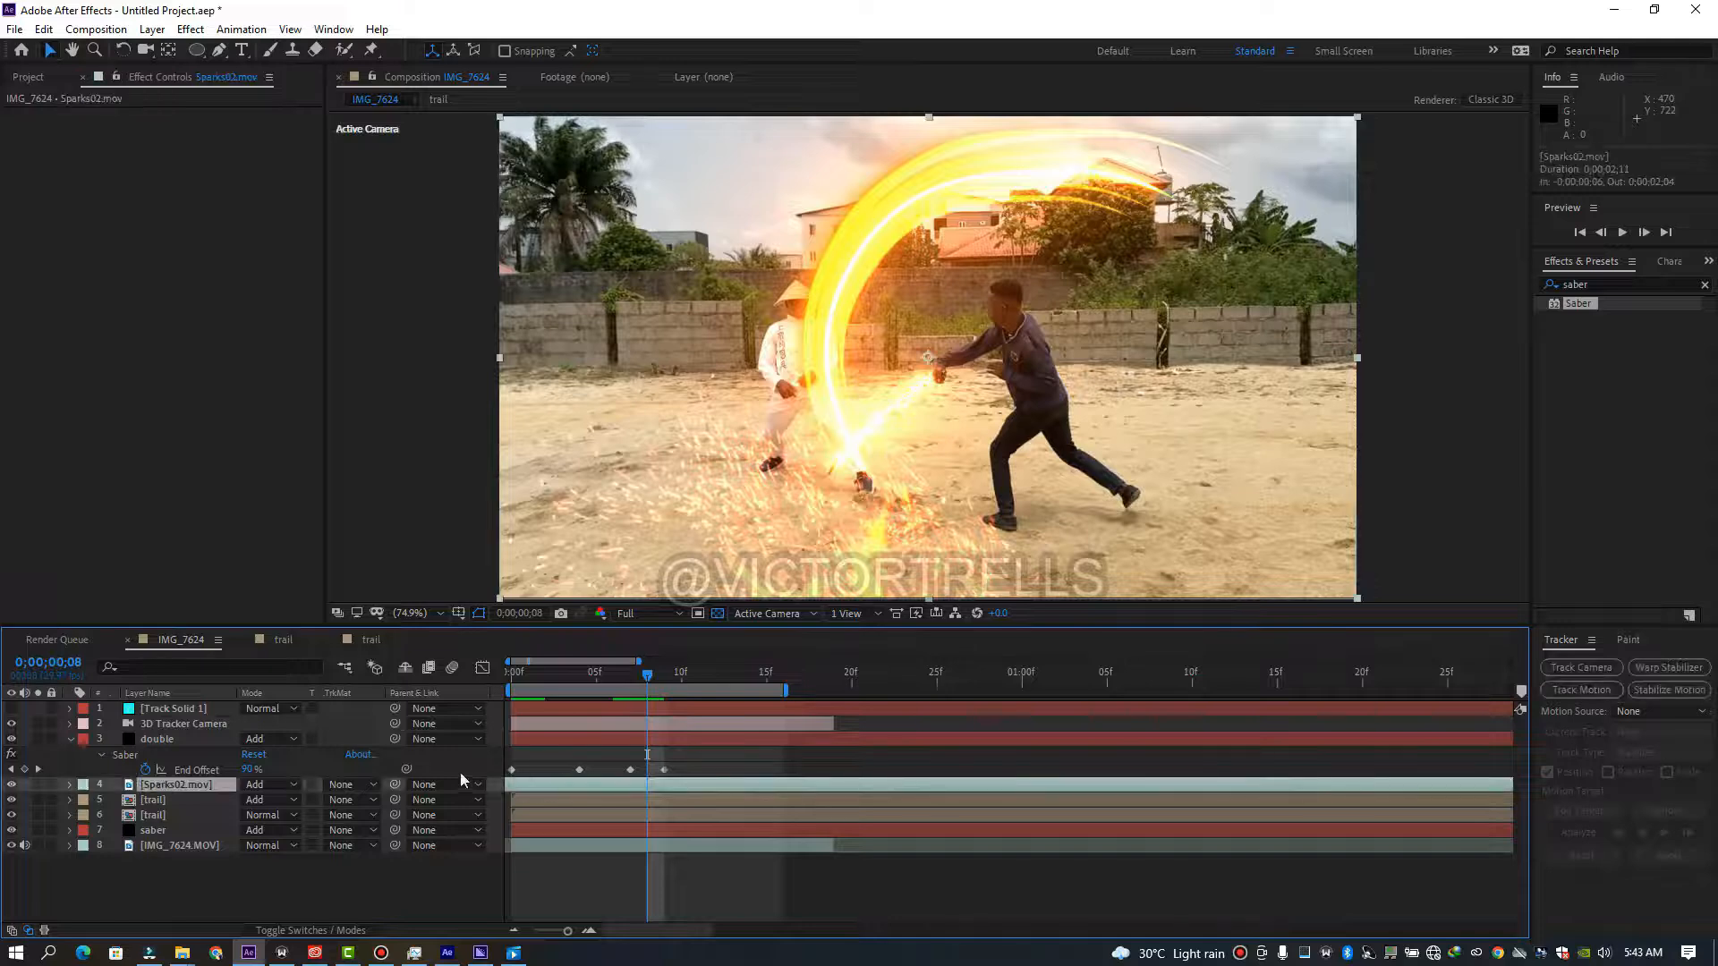
click(302, 932)
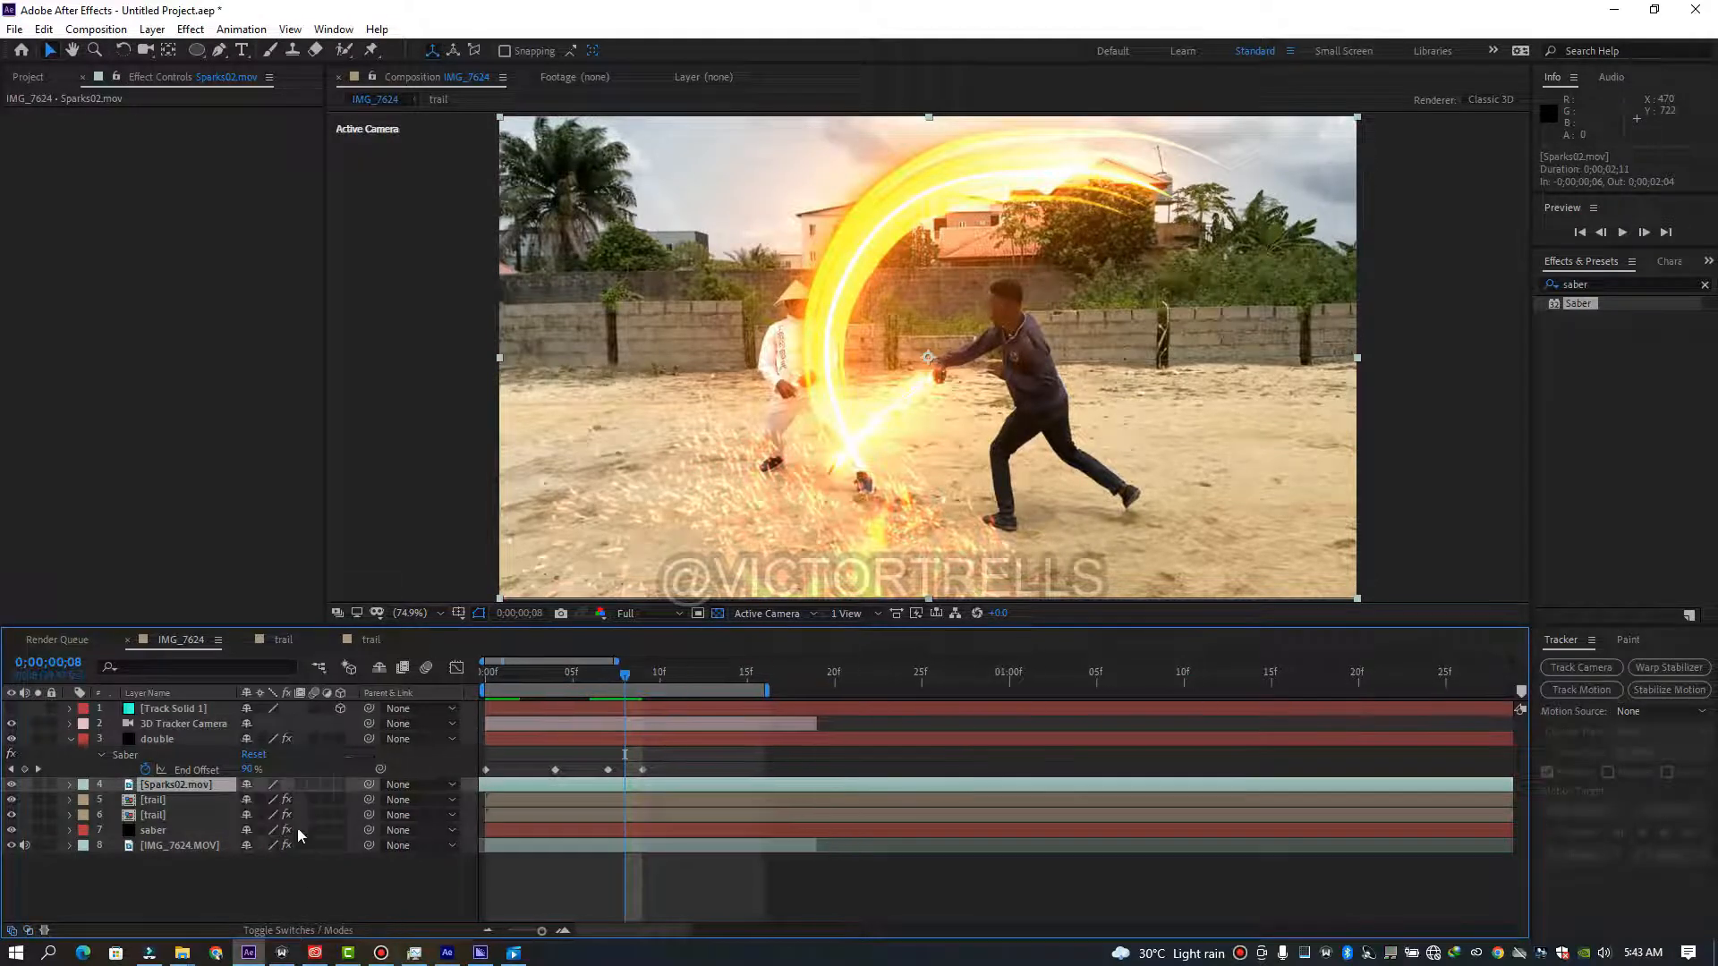
click(341, 786)
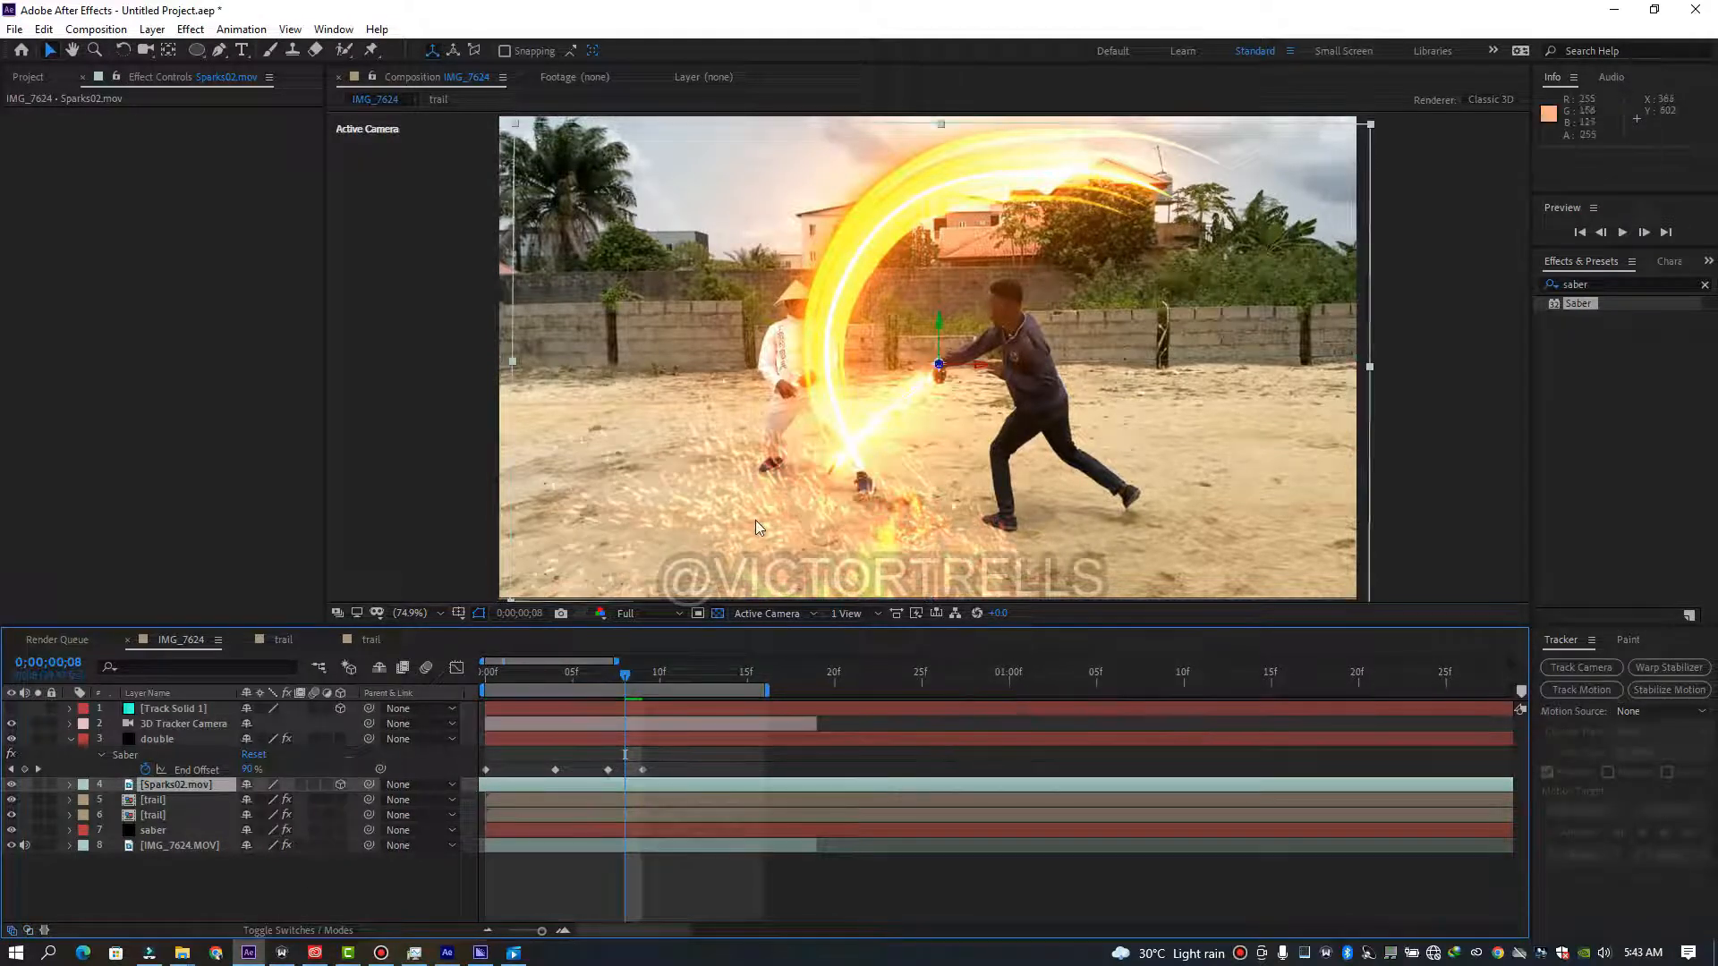
drag(761, 522, 834, 472)
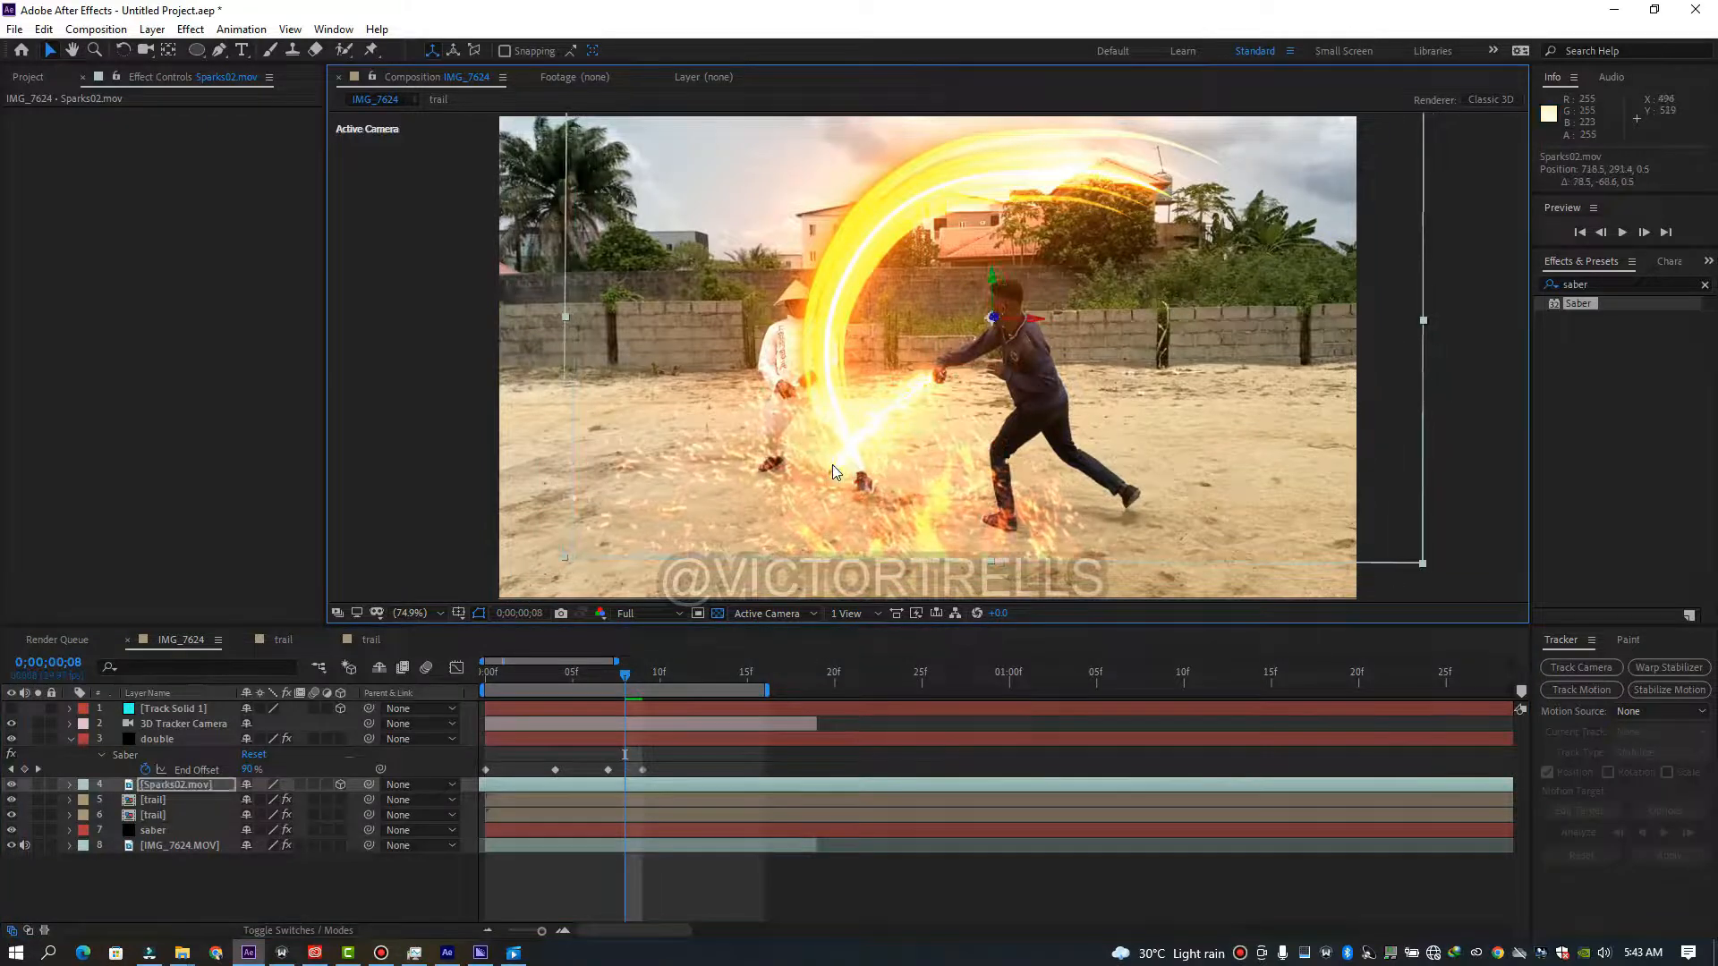
Scale the Sparks02.mov layer to 69% and tilt its Z orientation slightly clockwise.
key(s)
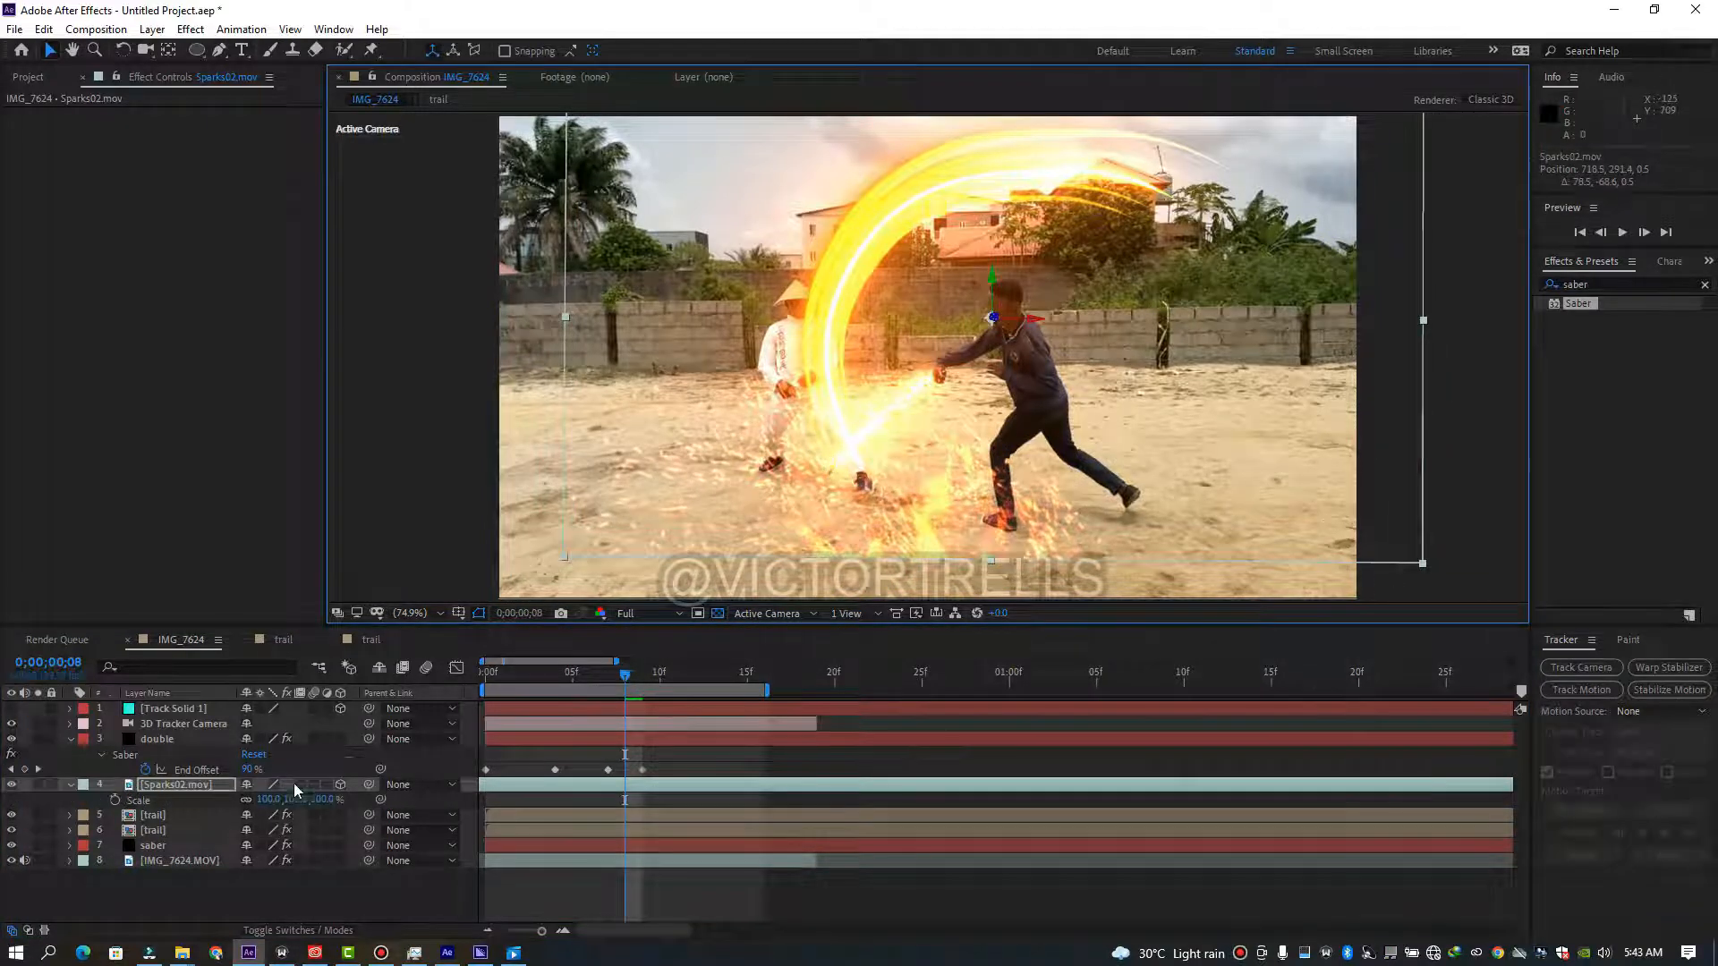
mouse_move(268, 799)
mouse_down()
mouse_move(248, 800)
mouse_move(270, 802)
mouse_up()
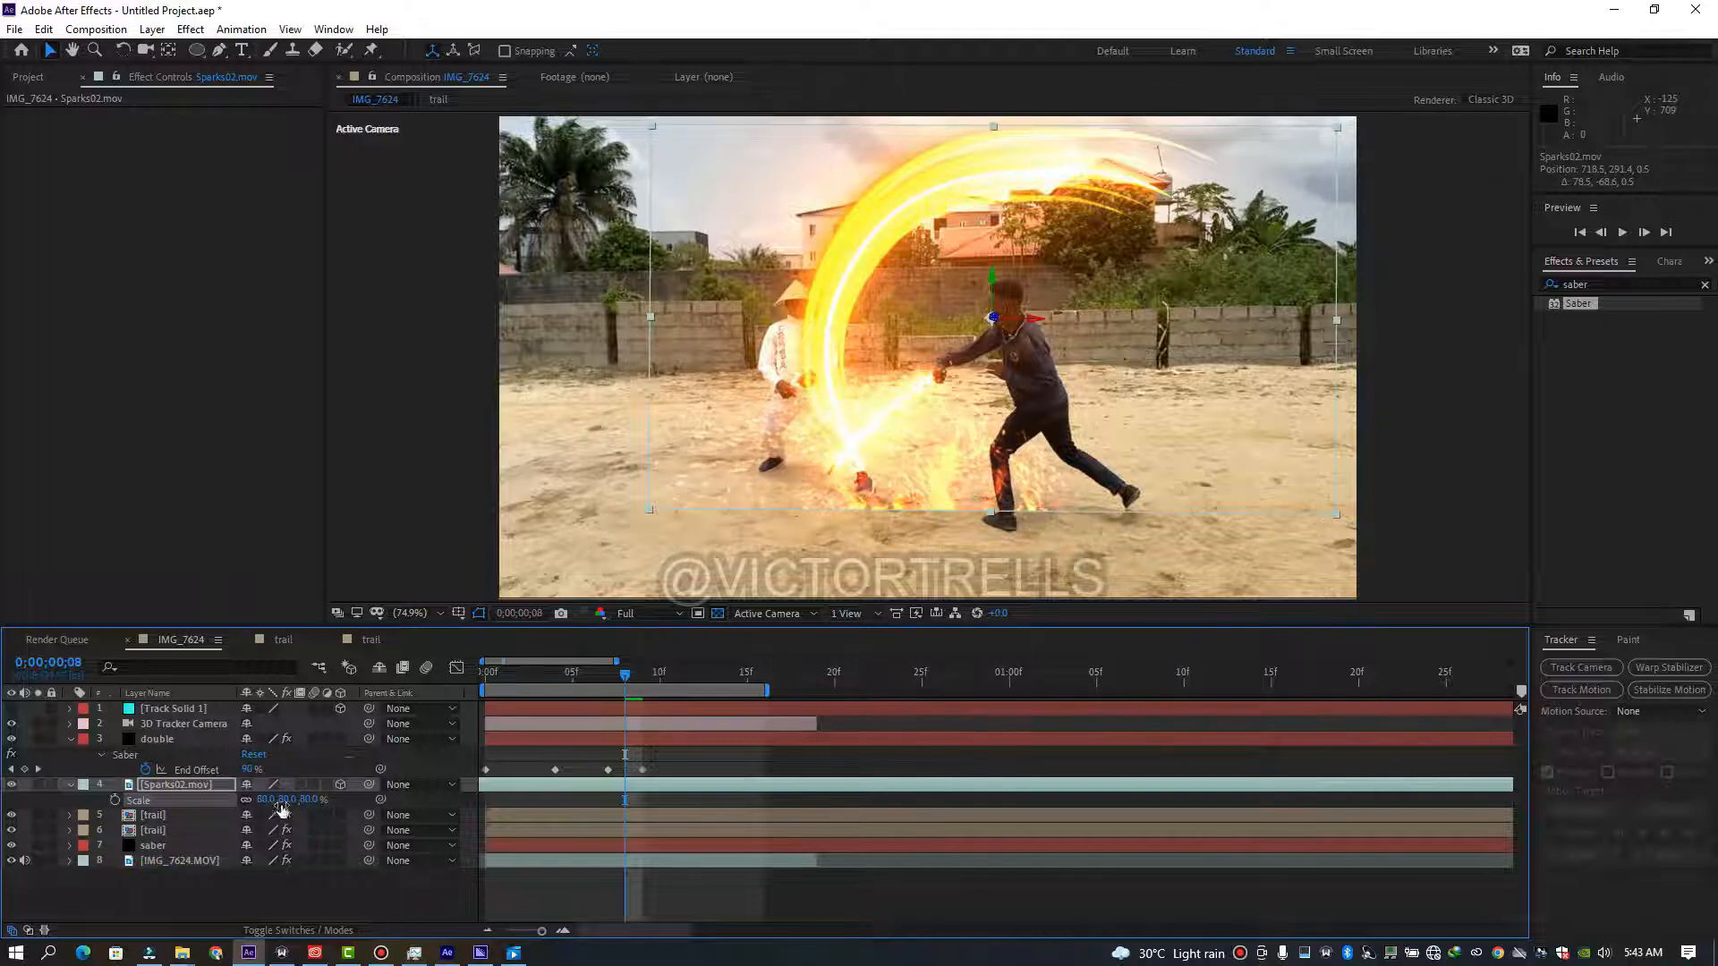
key(r)
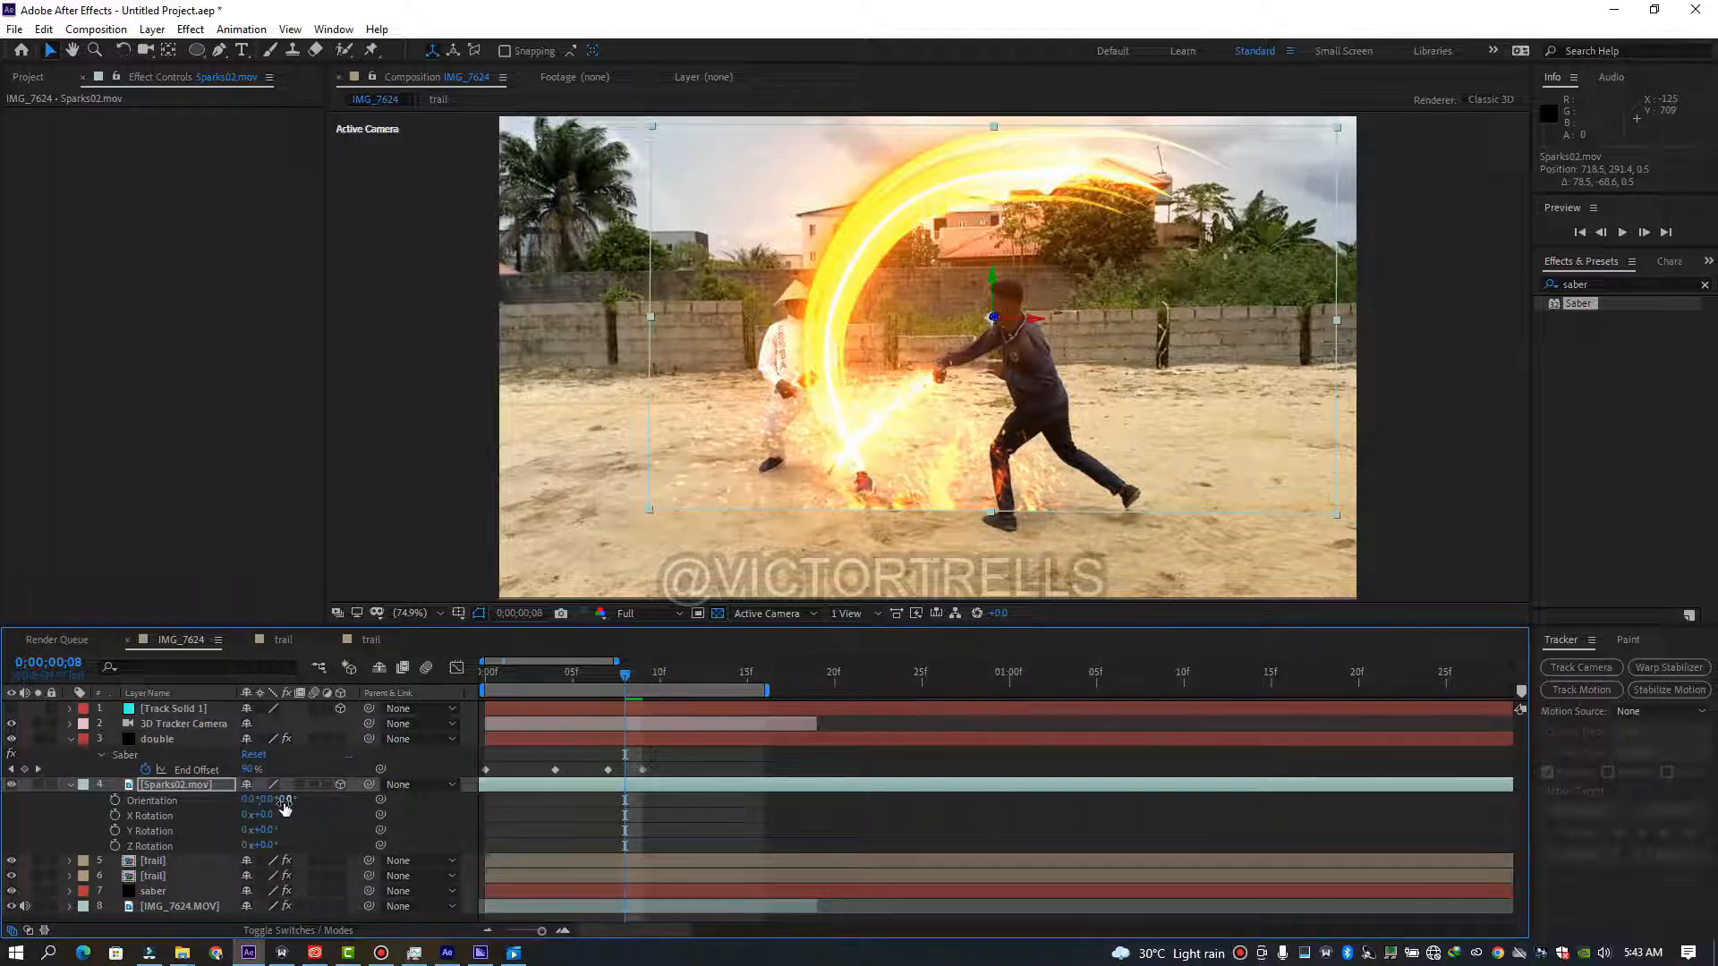
drag(284, 799, 288, 799)
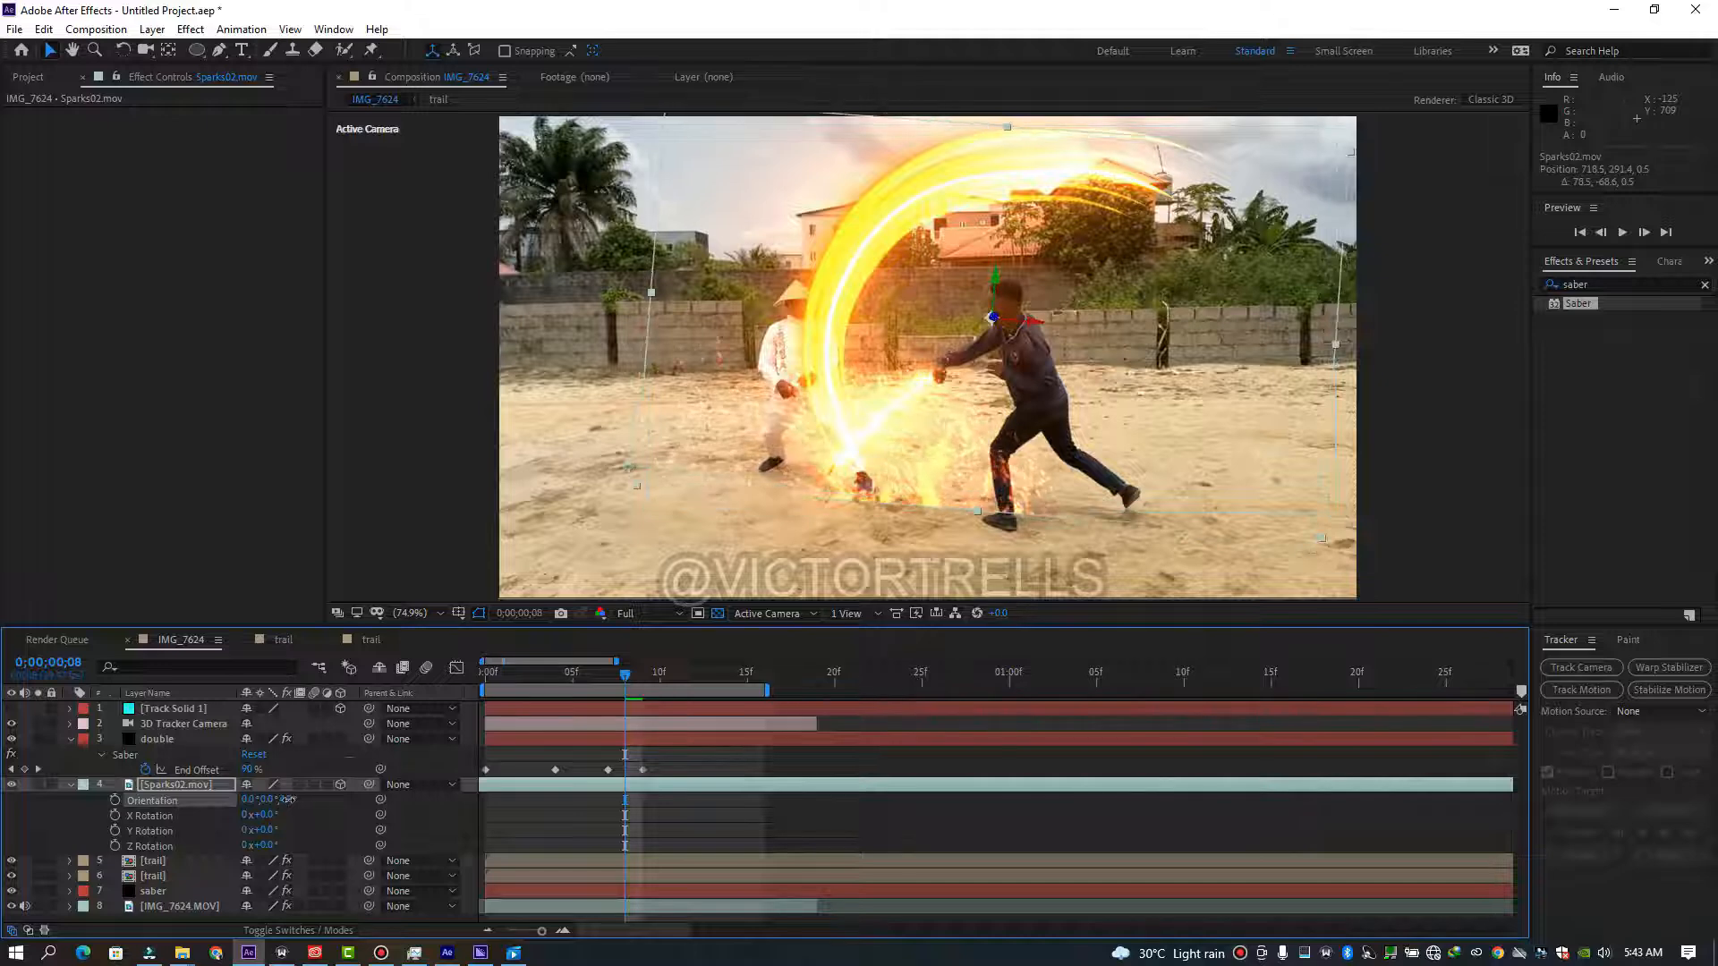
key(s)
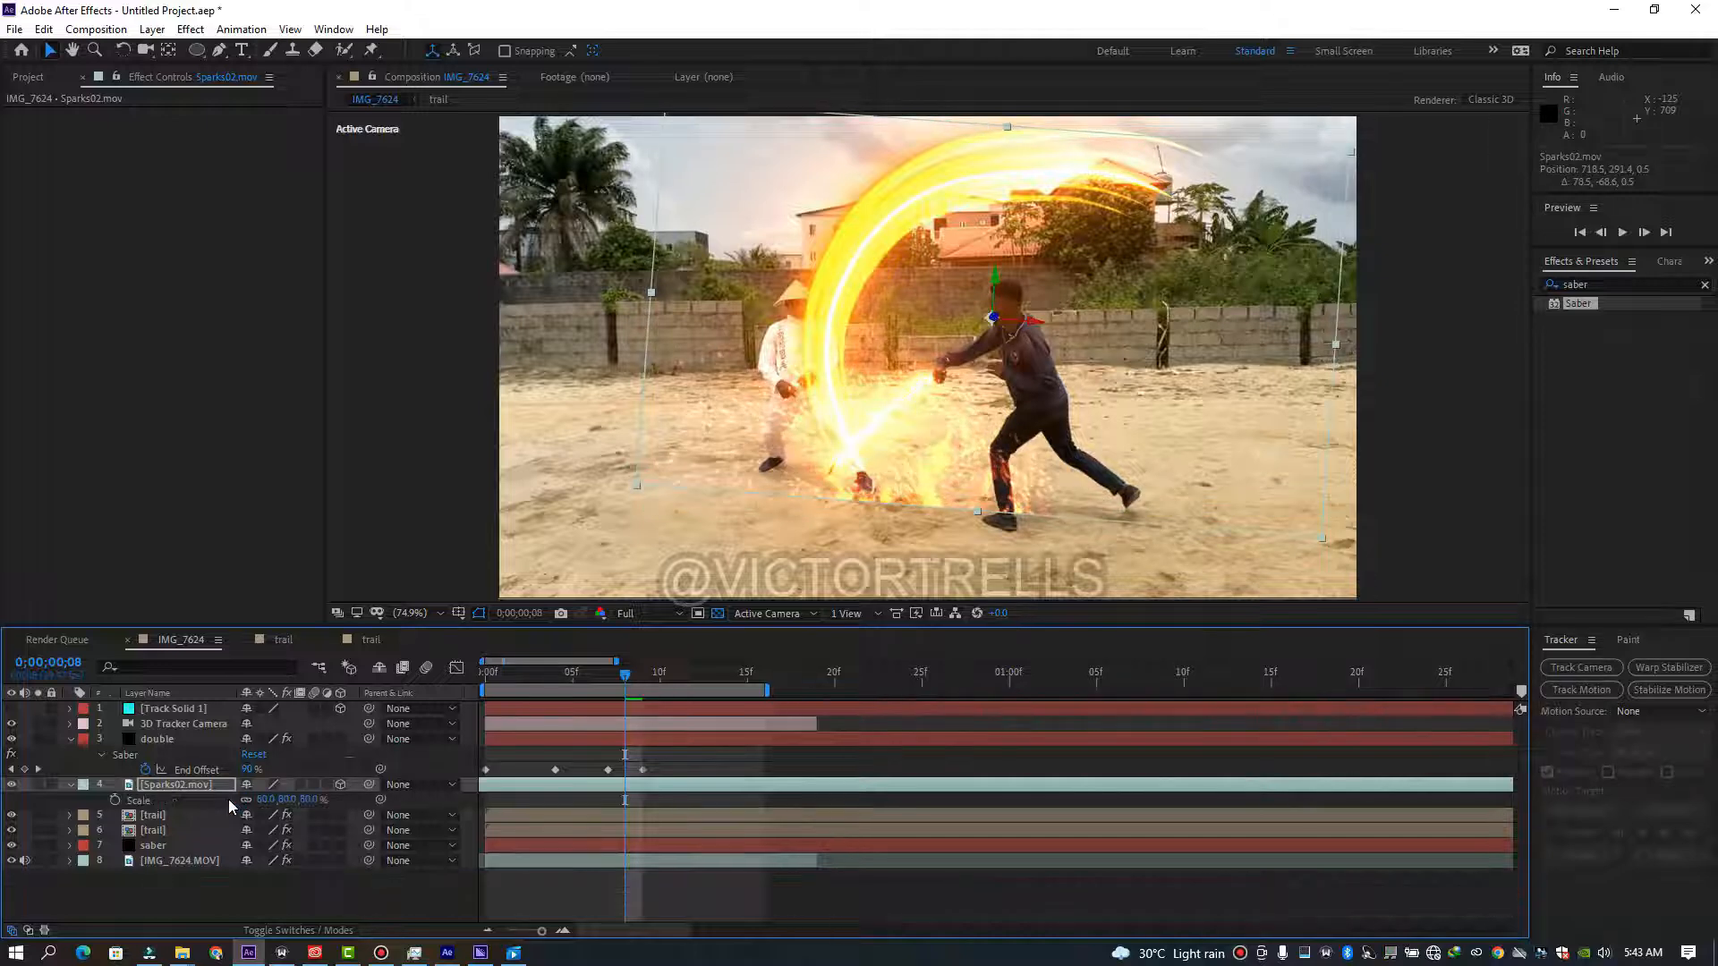
drag(262, 799, 246, 799)
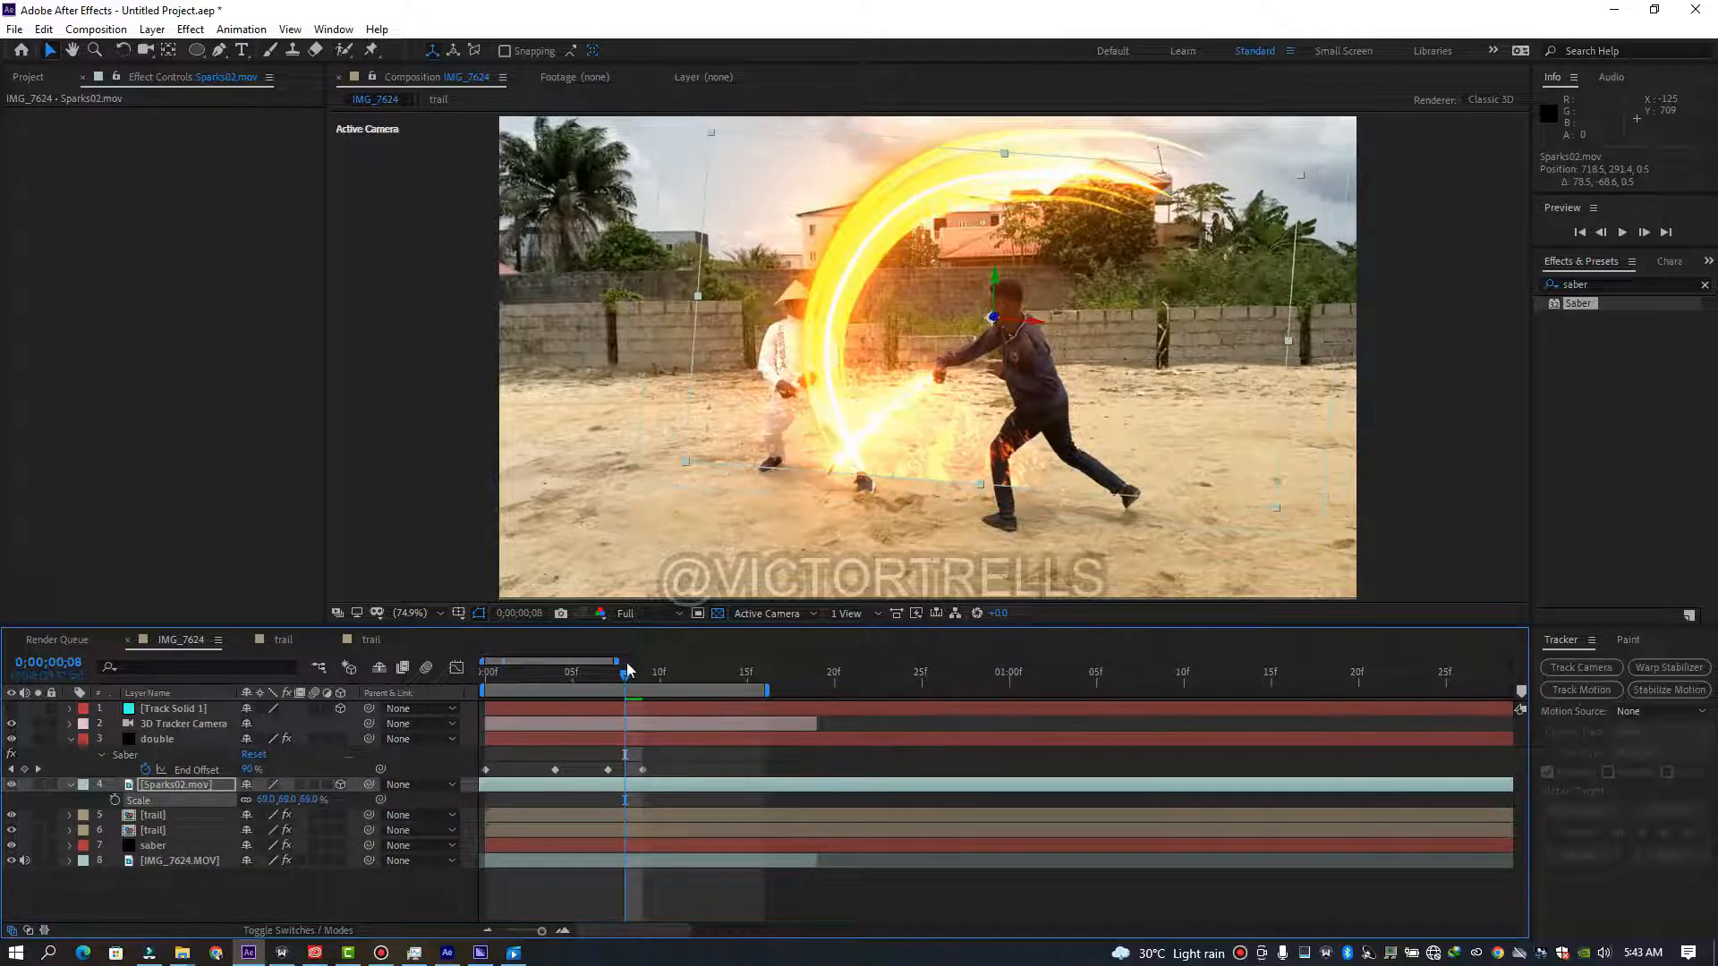
Lower the sparks toward the ground between the fighters and play back the result.
drag(885, 434, 883, 469)
key(space)
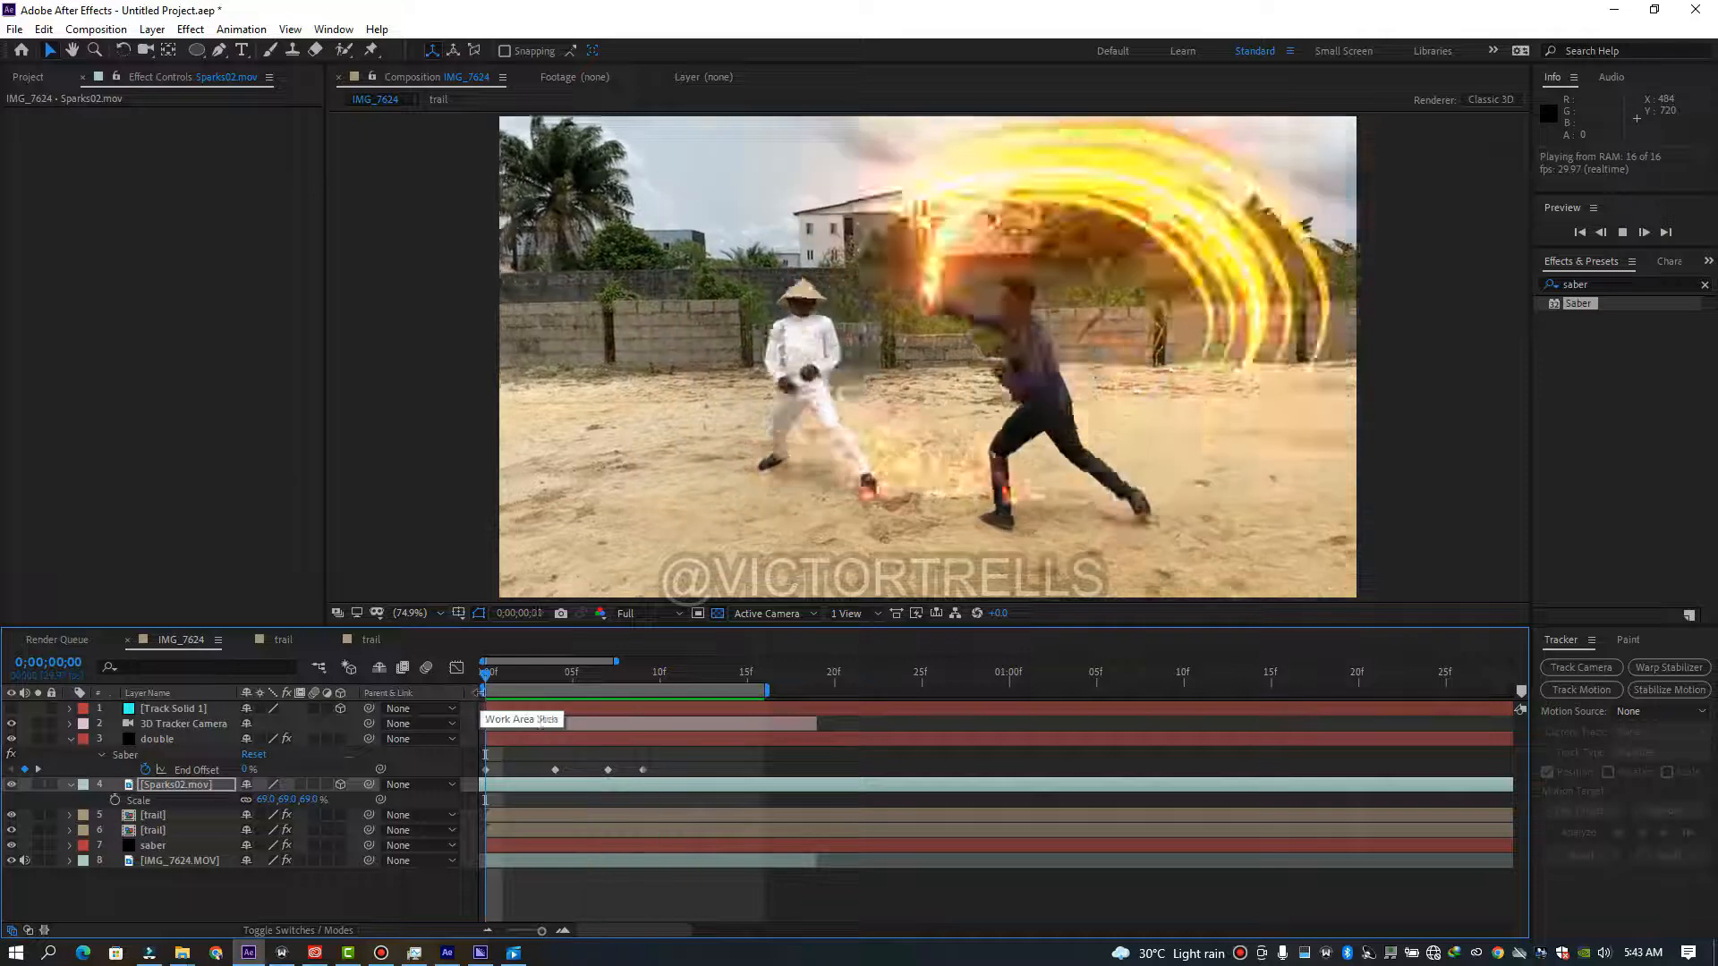
key(space)
Shift the Sparks02.mov layer to start at frame 5, reposition it to about X 691, Y 384, and preview.
drag(573, 690, 667, 711)
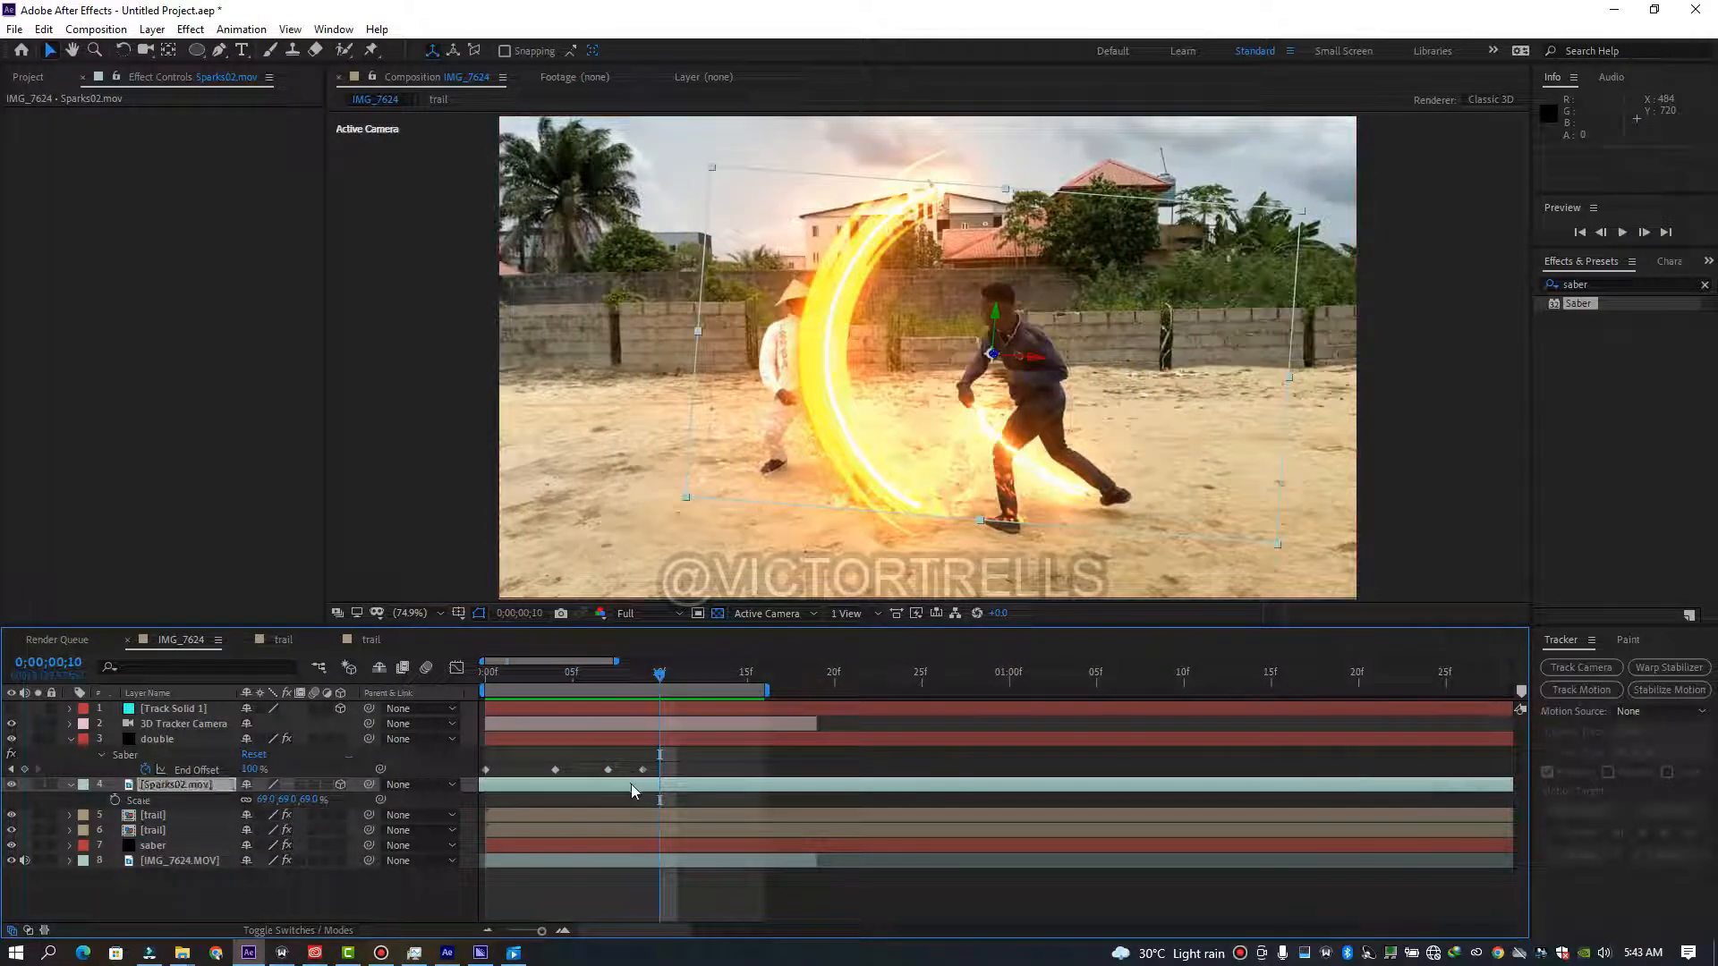
drag(631, 784, 819, 791)
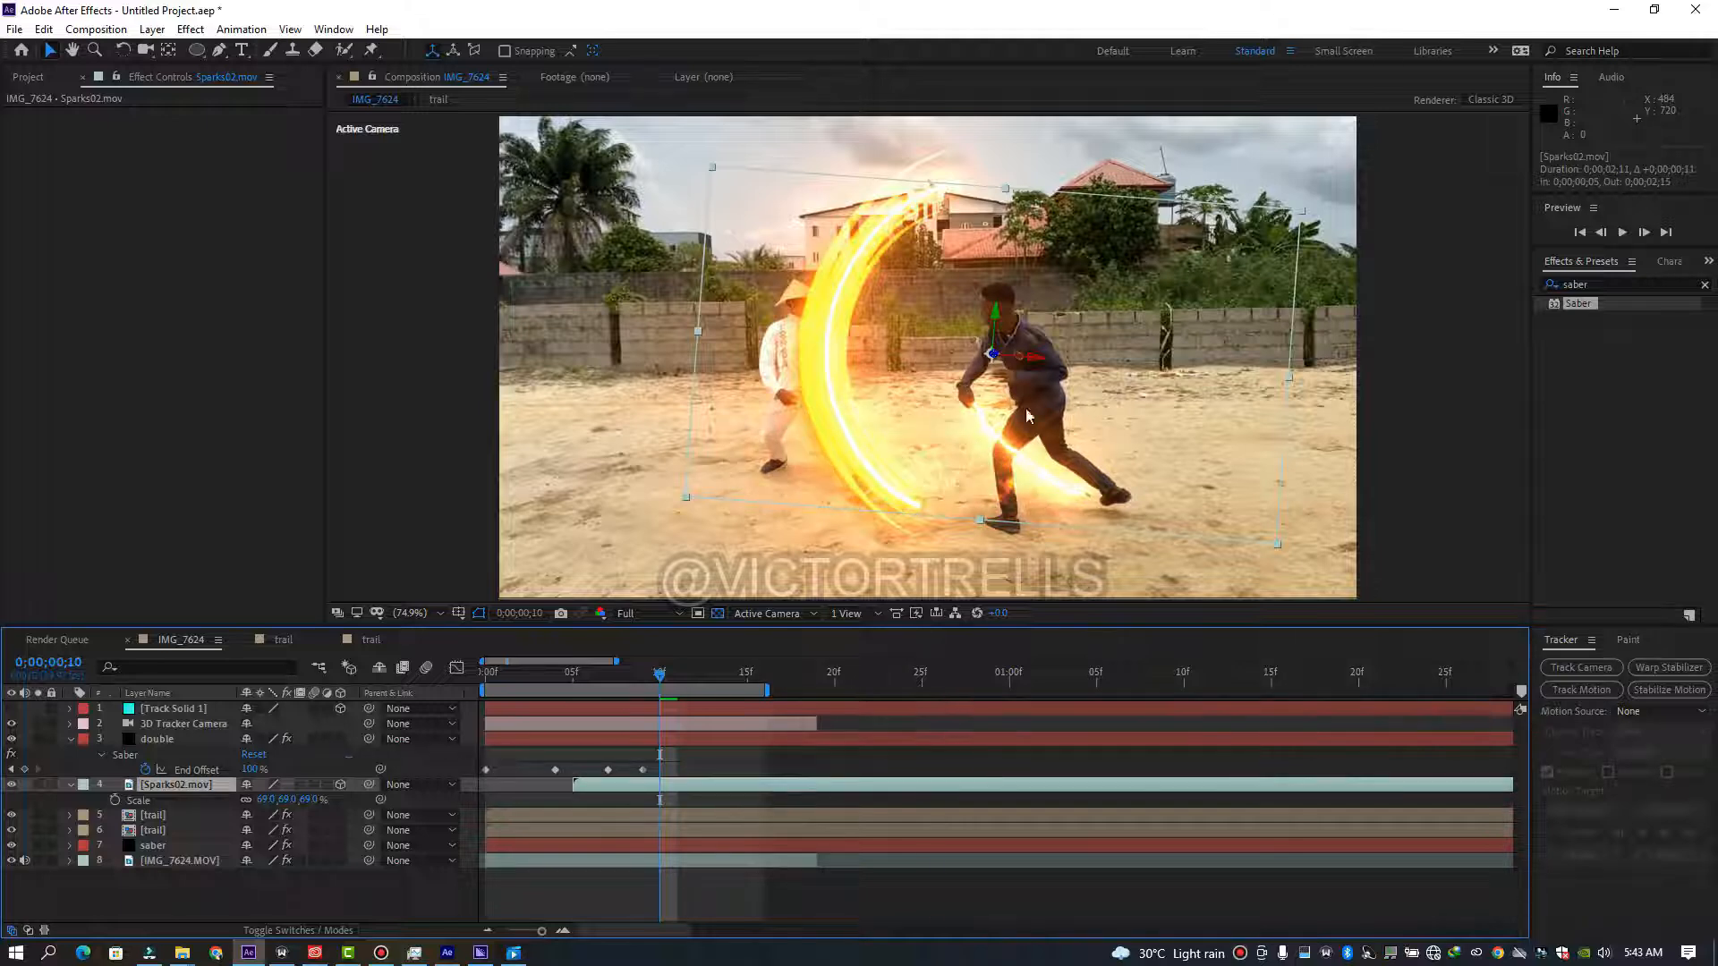
drag(1000, 461, 984, 488)
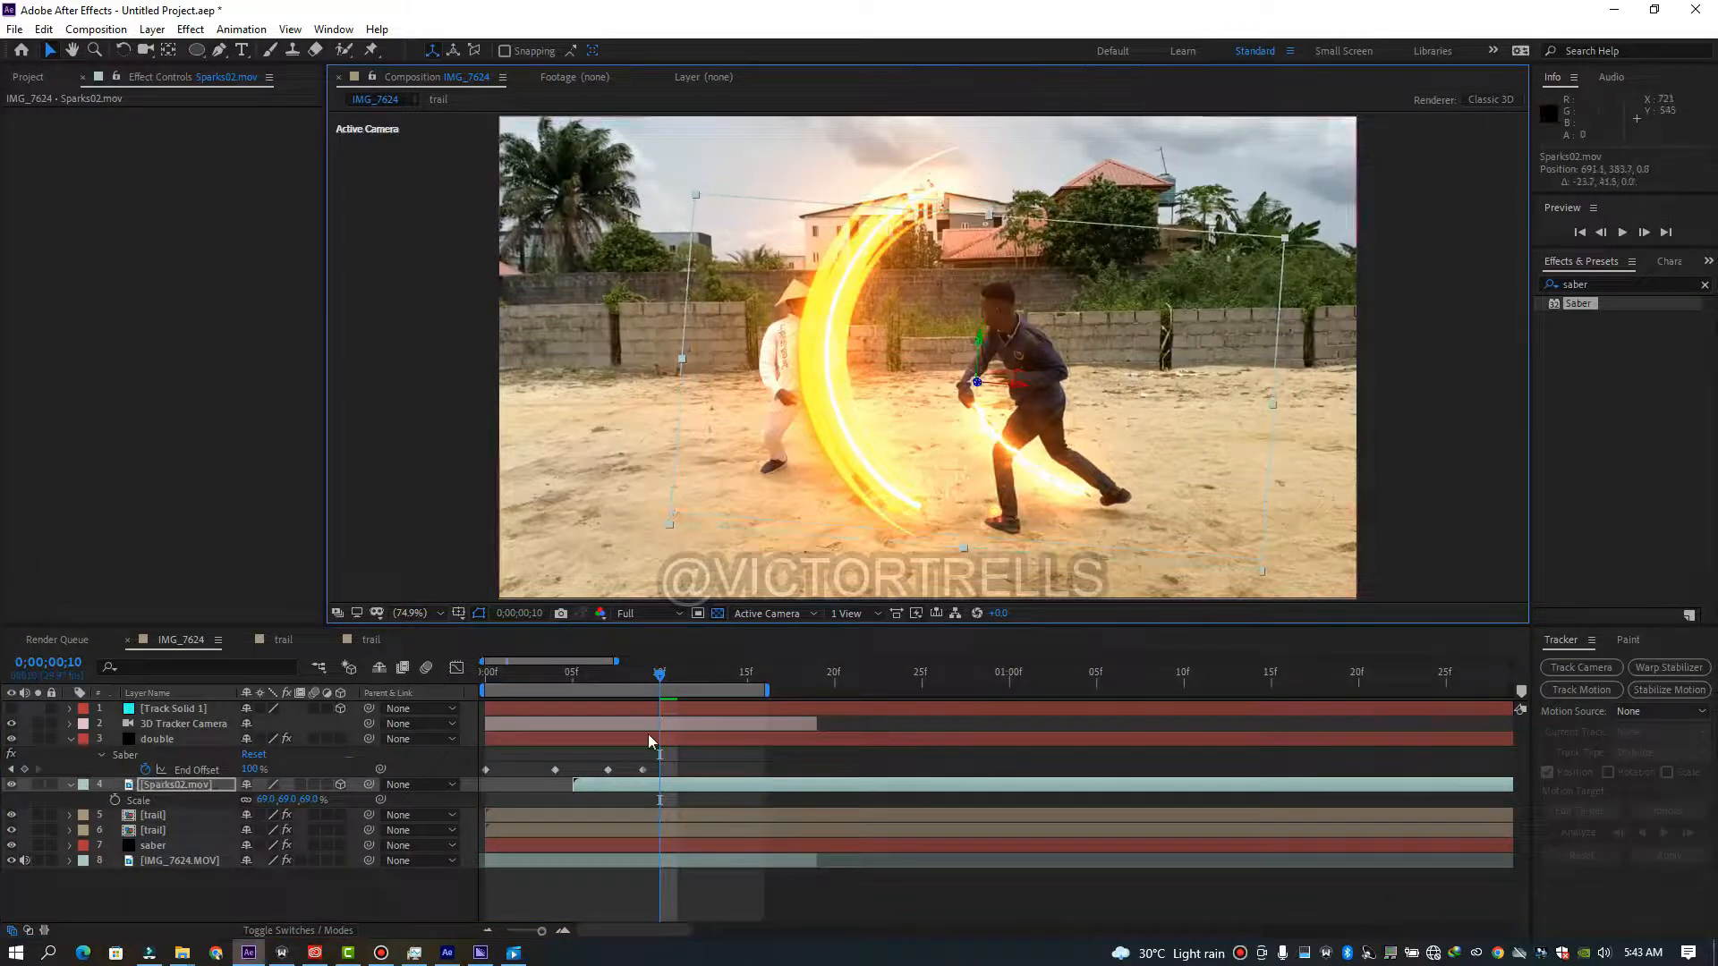
key(space)
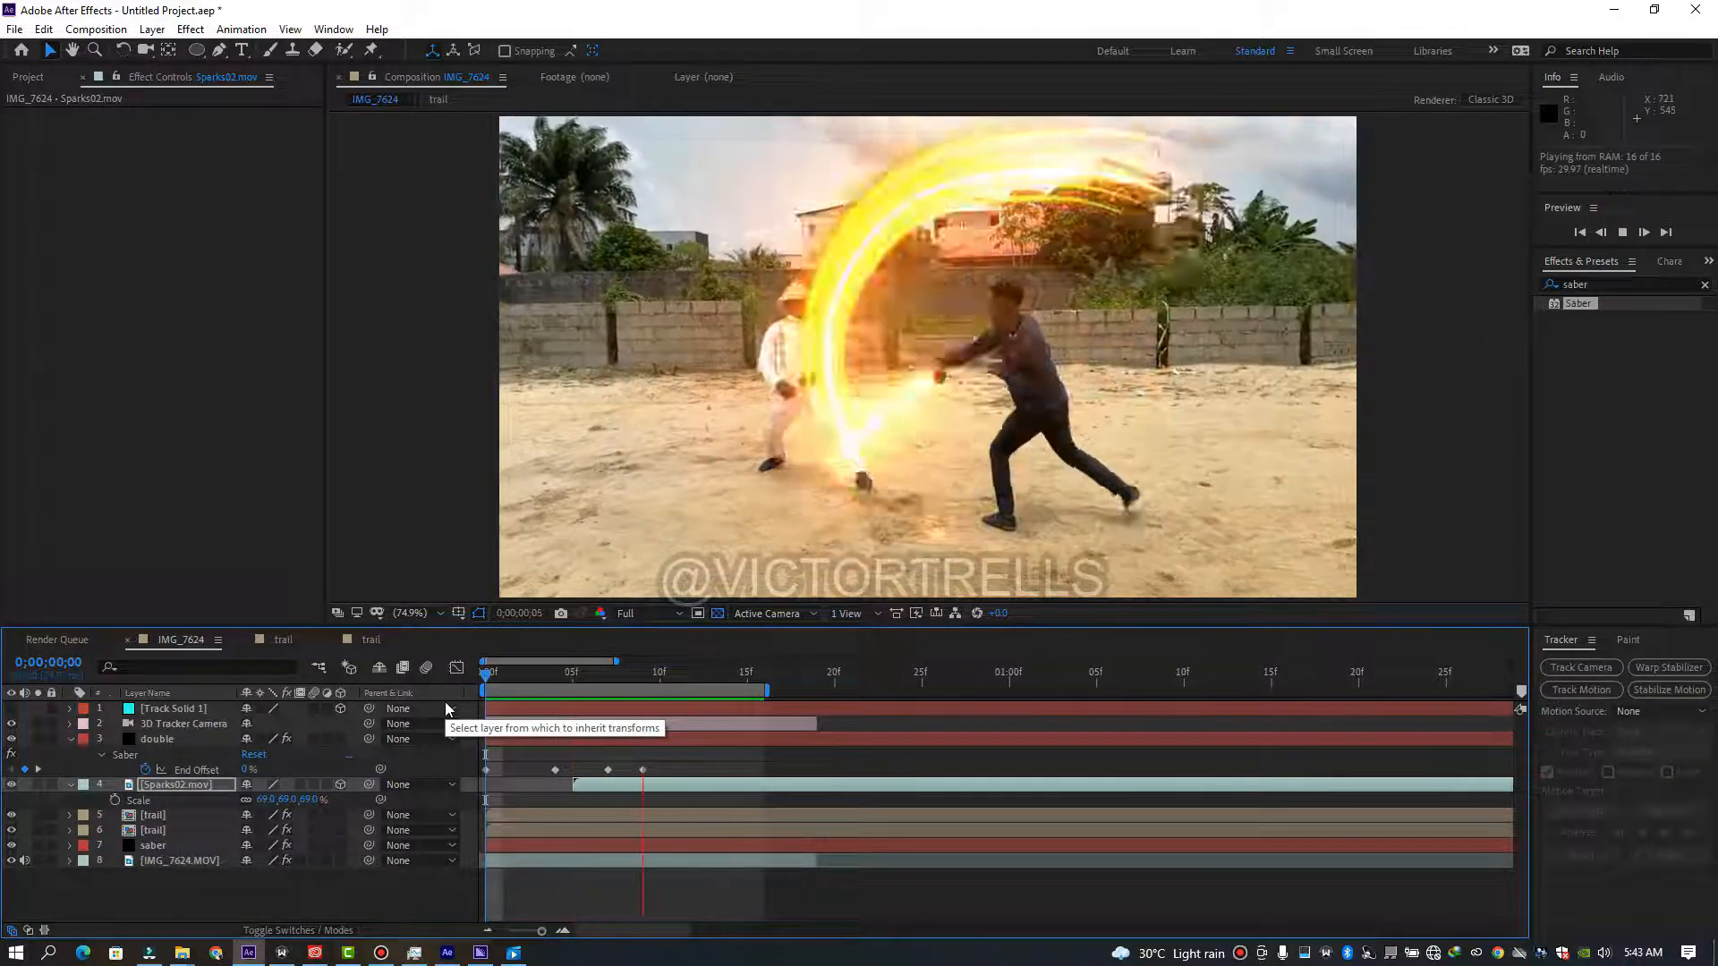
Extend the work area to end at frame 18 and play back the whole shot.
mouse_move(771, 692)
mouse_down()
mouse_move(930, 697)
mouse_move(829, 713)
mouse_up()
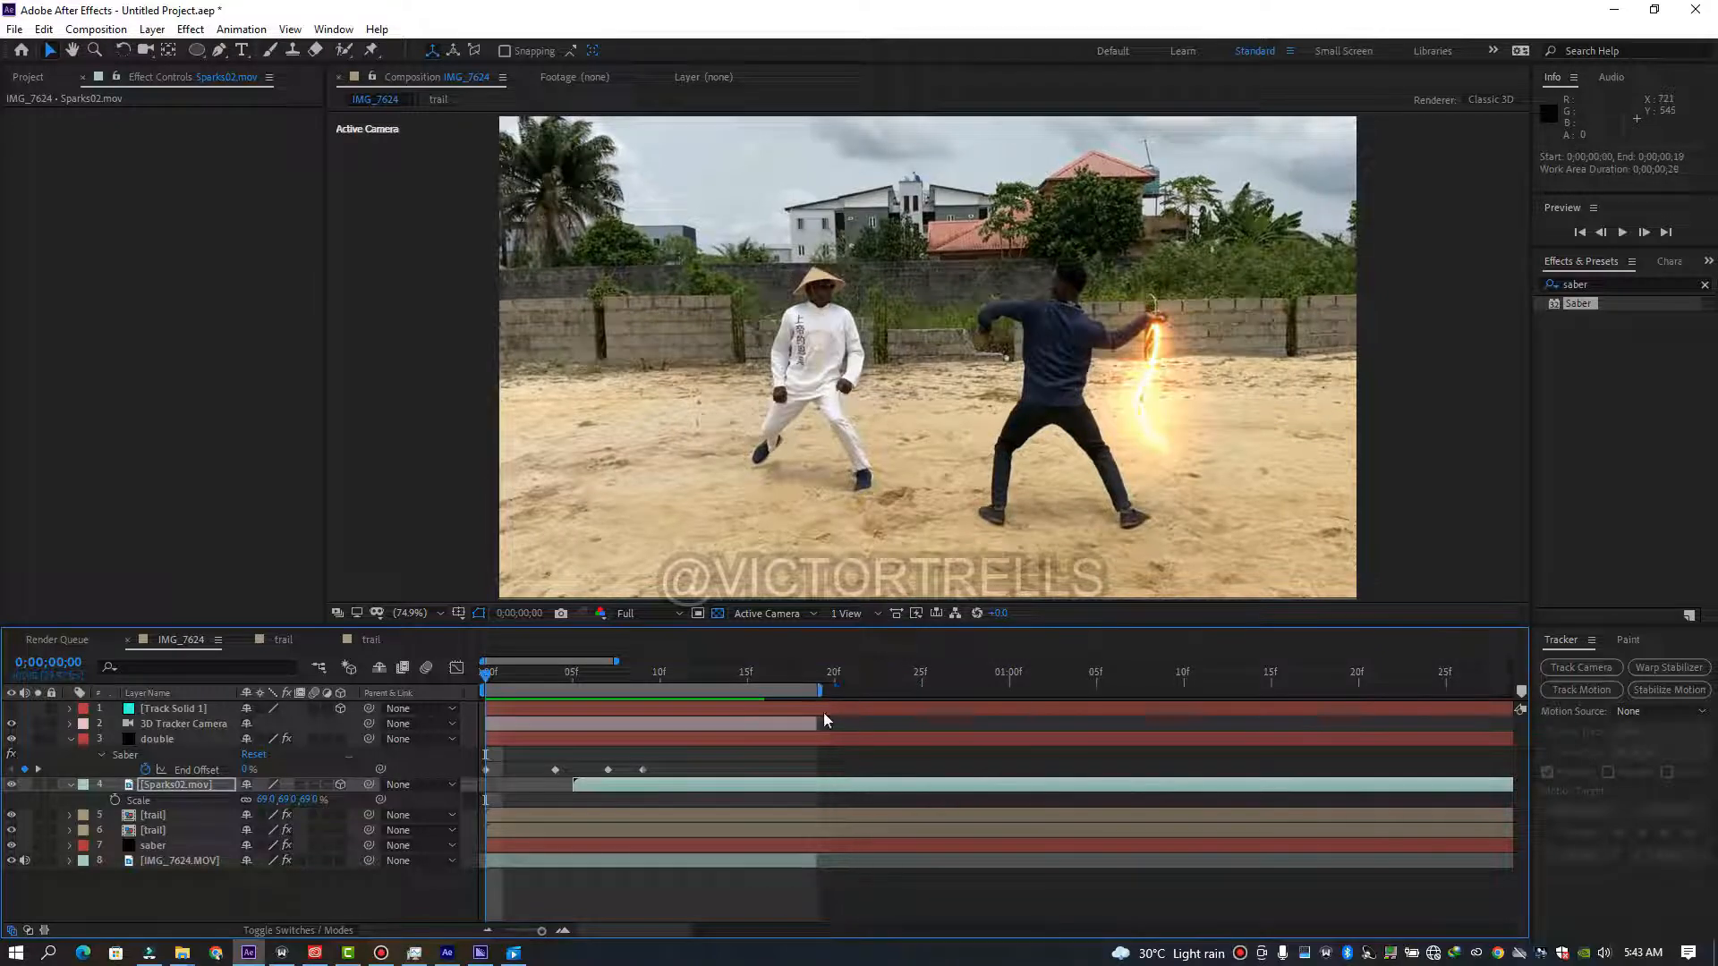
key(space)
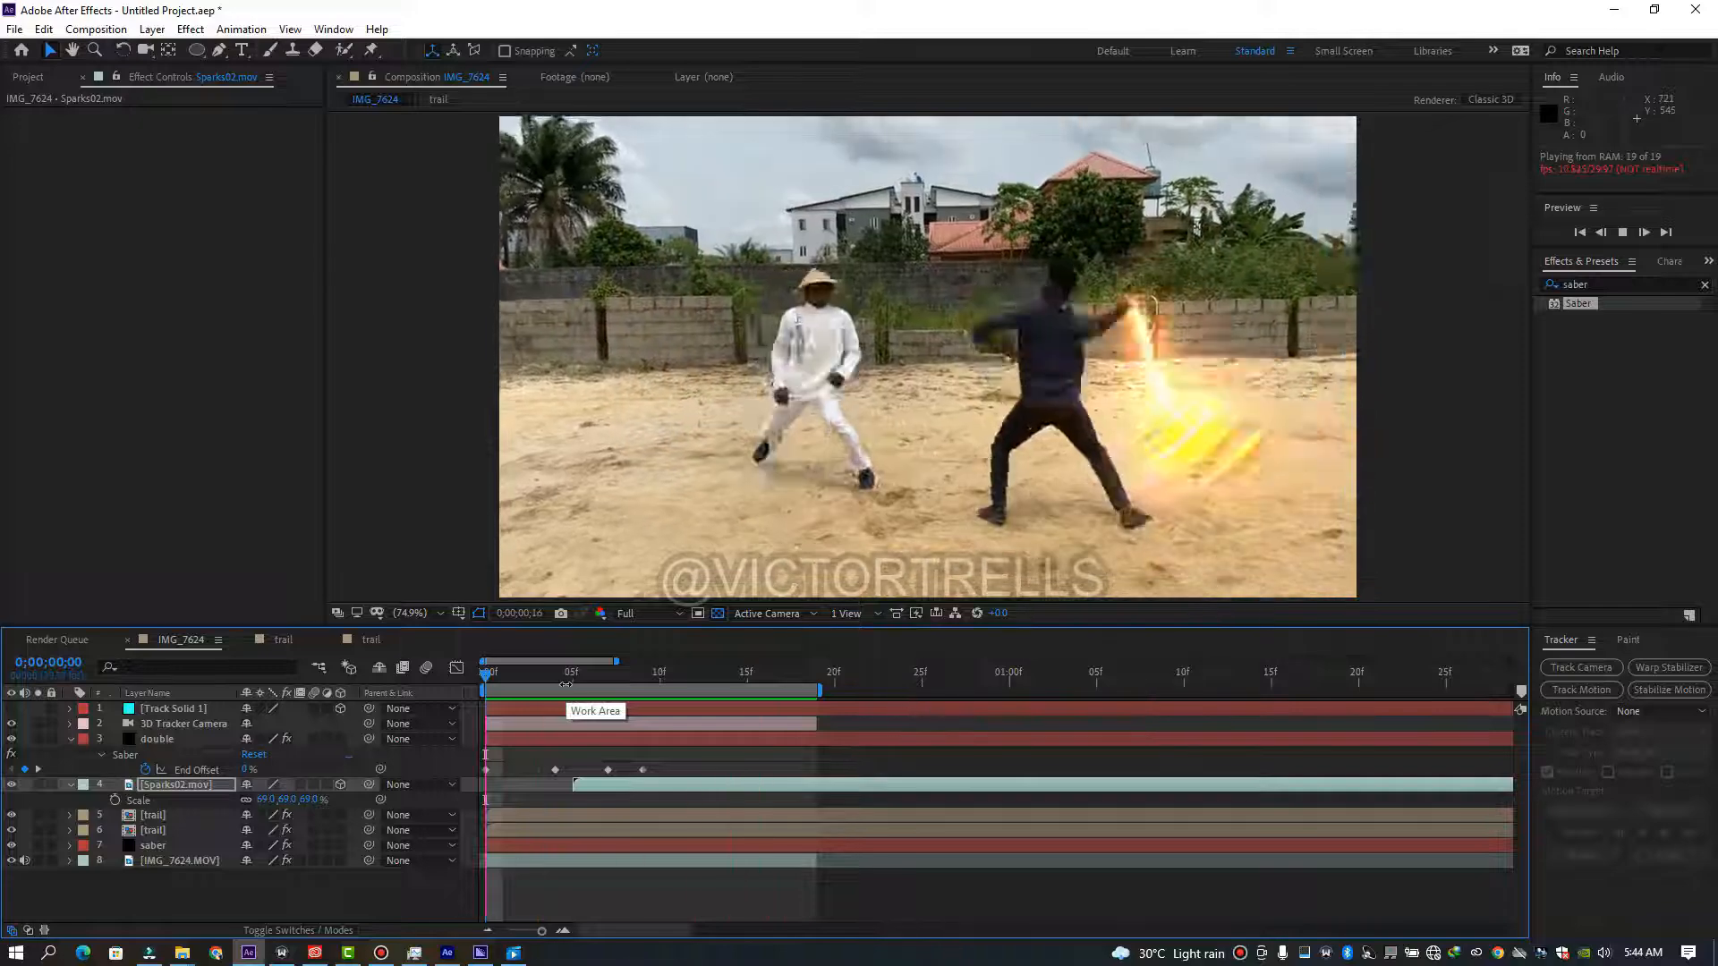
key(space)
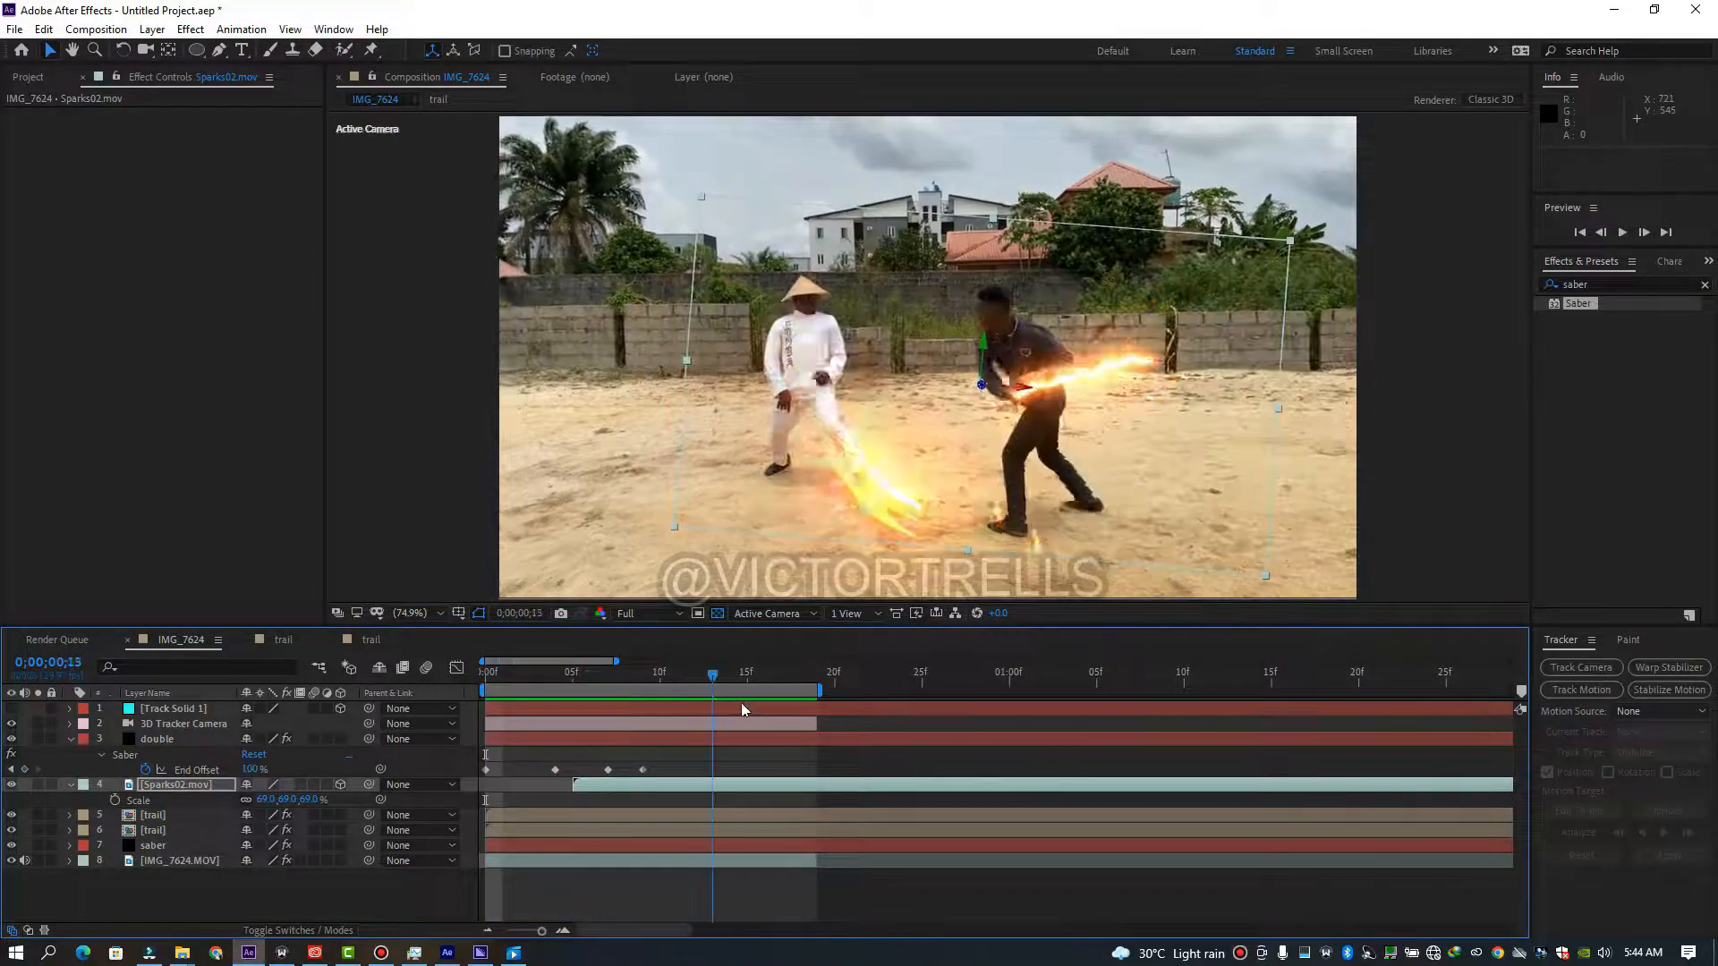
drag(741, 703, 1096, 678)
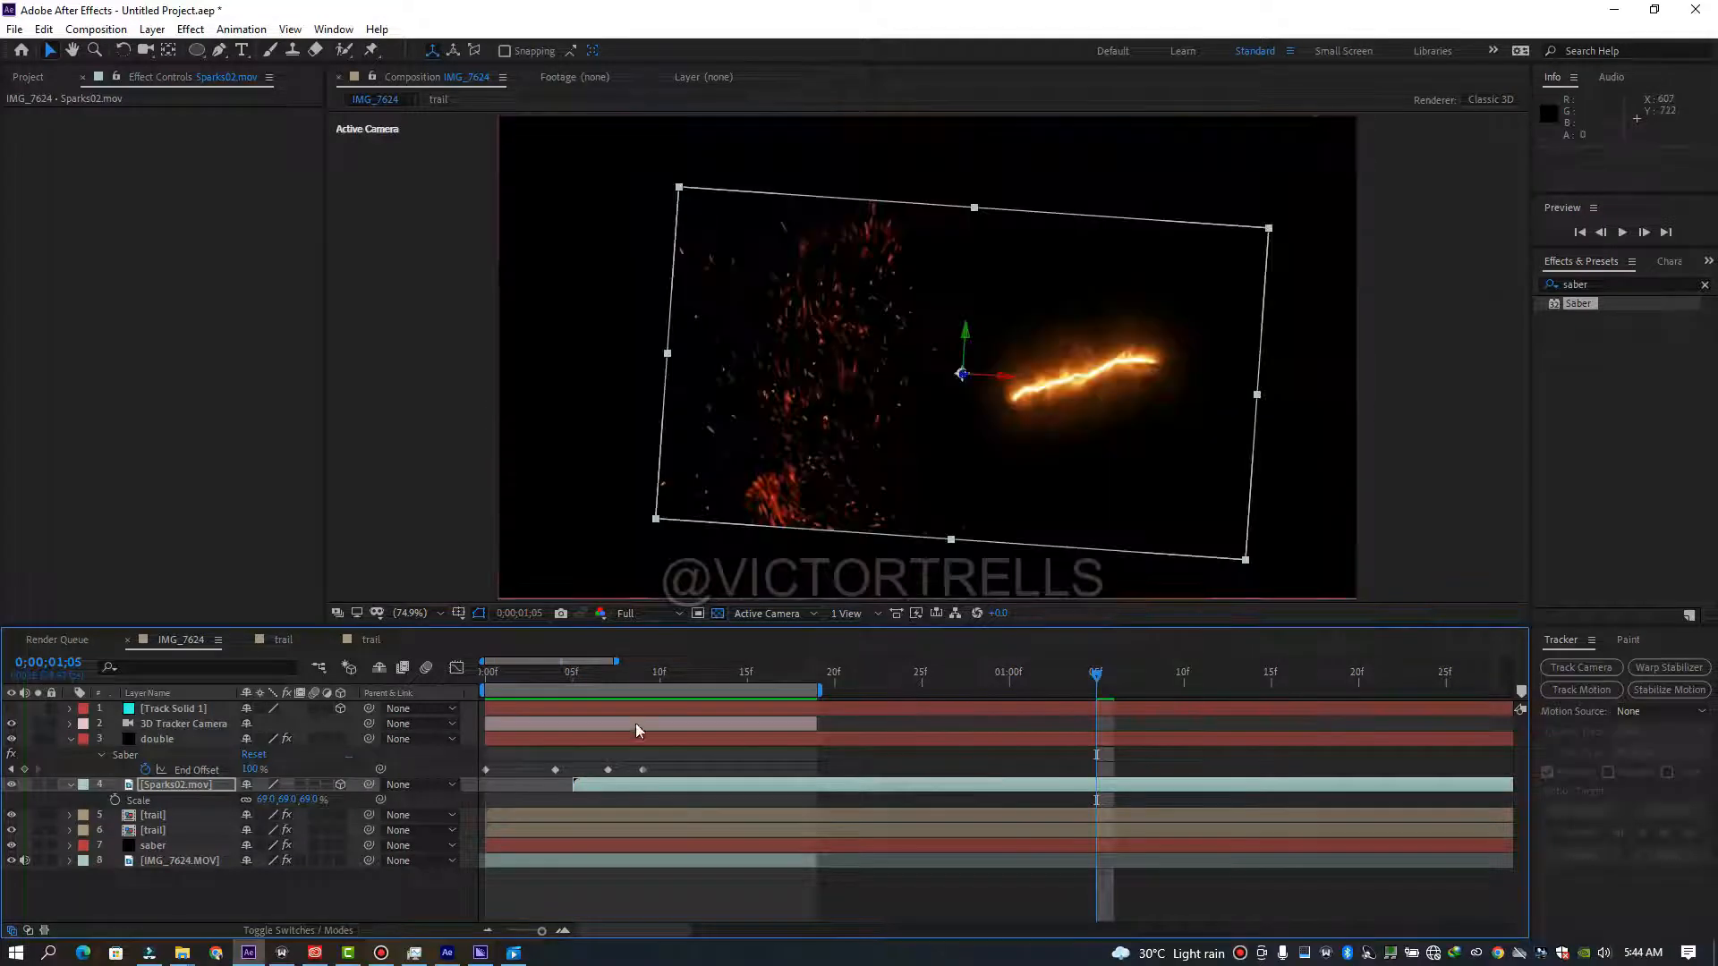
click(633, 688)
Duplicate the Sparks02.mov layer and shift the copy to start at frame 0.
click(573, 677)
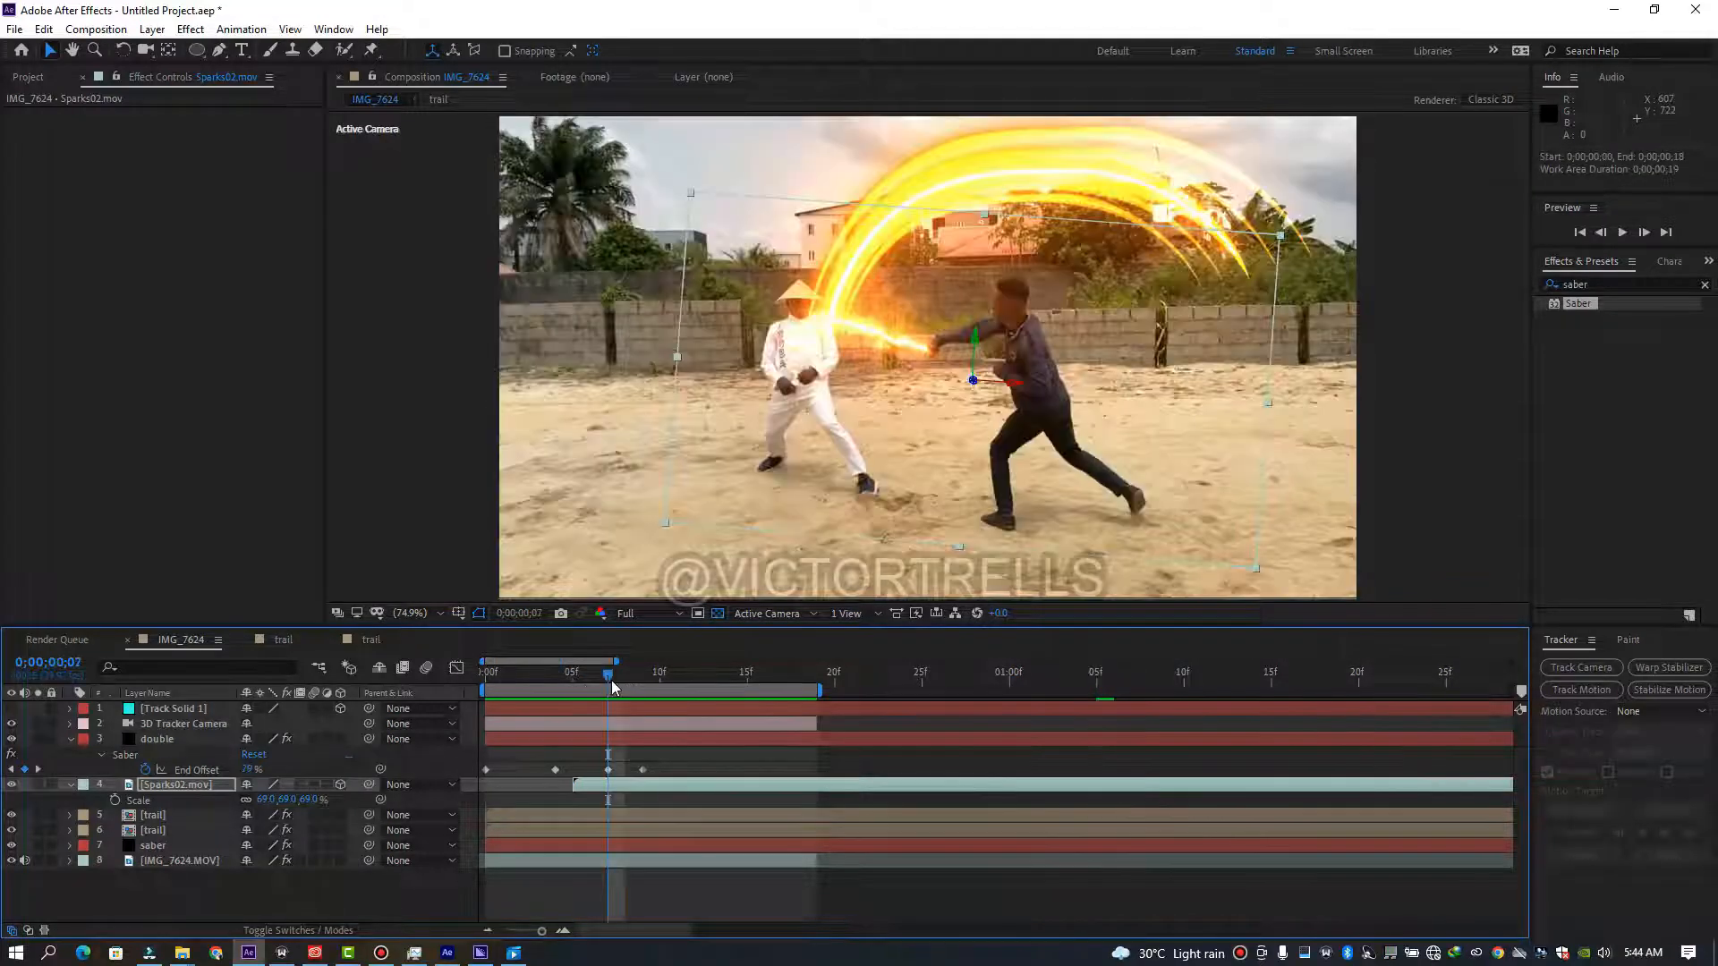
click(594, 786)
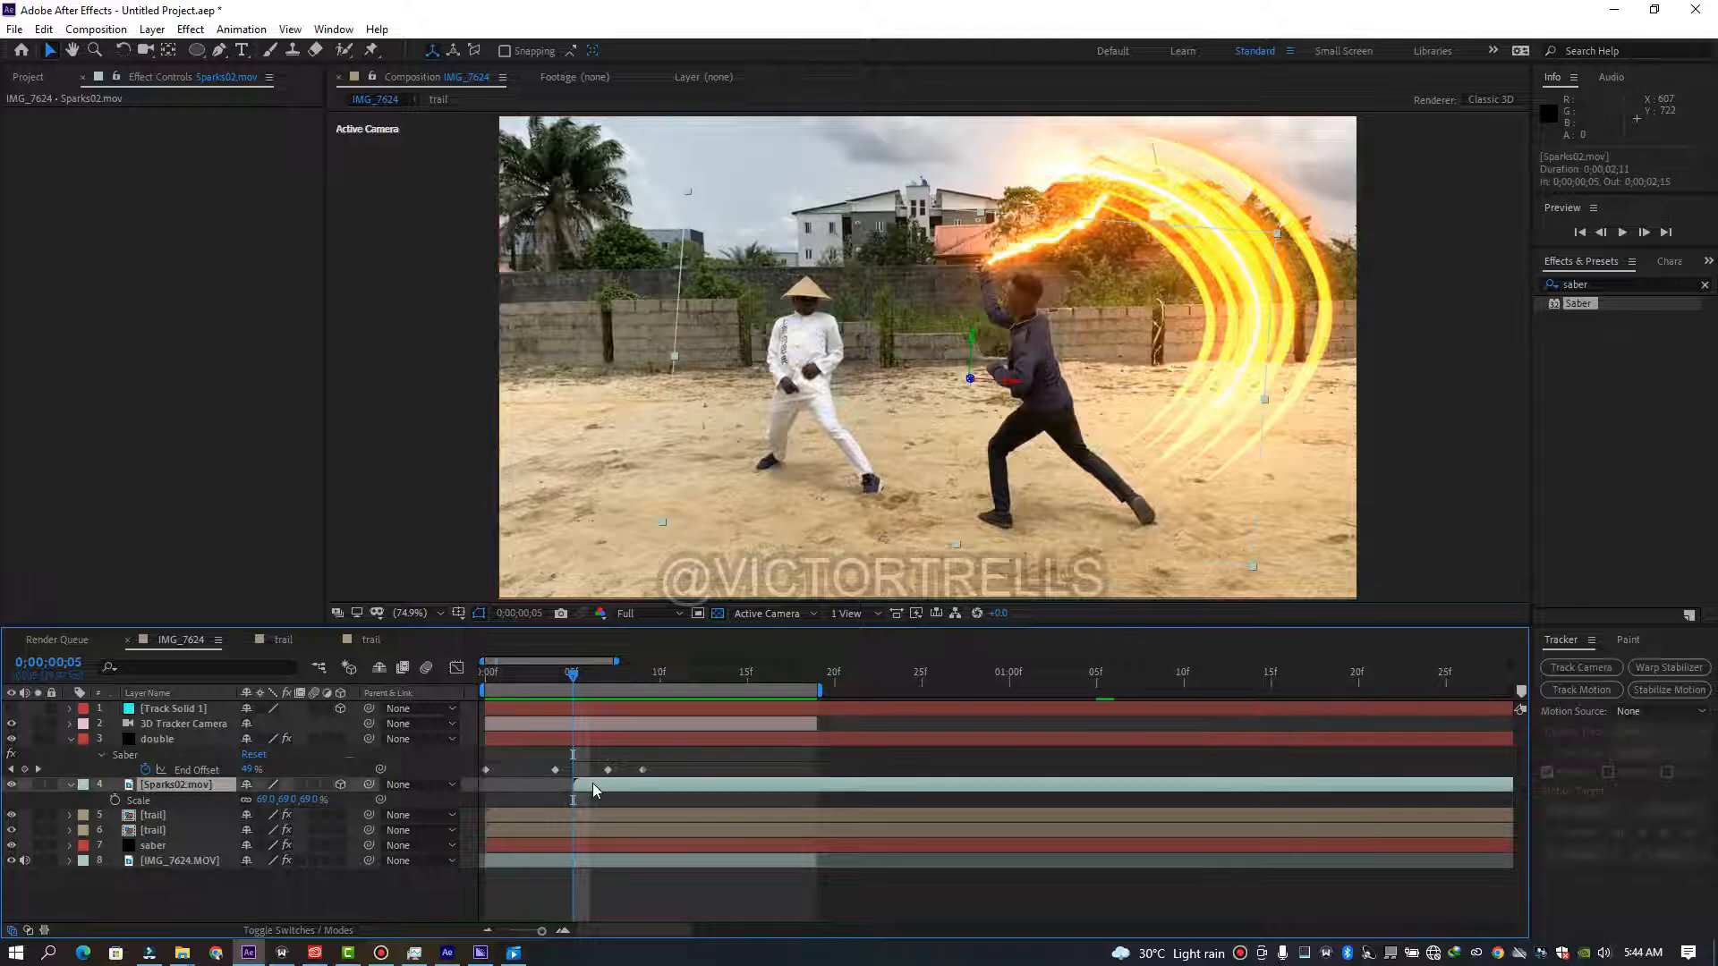
key(ctrl+d)
drag(592, 787, 509, 790)
Set the duplicate sparks layer's orientation to 0°, 11°, 284°, move it beside the dark-clothed fighter, and check it at frame 11.
key(r)
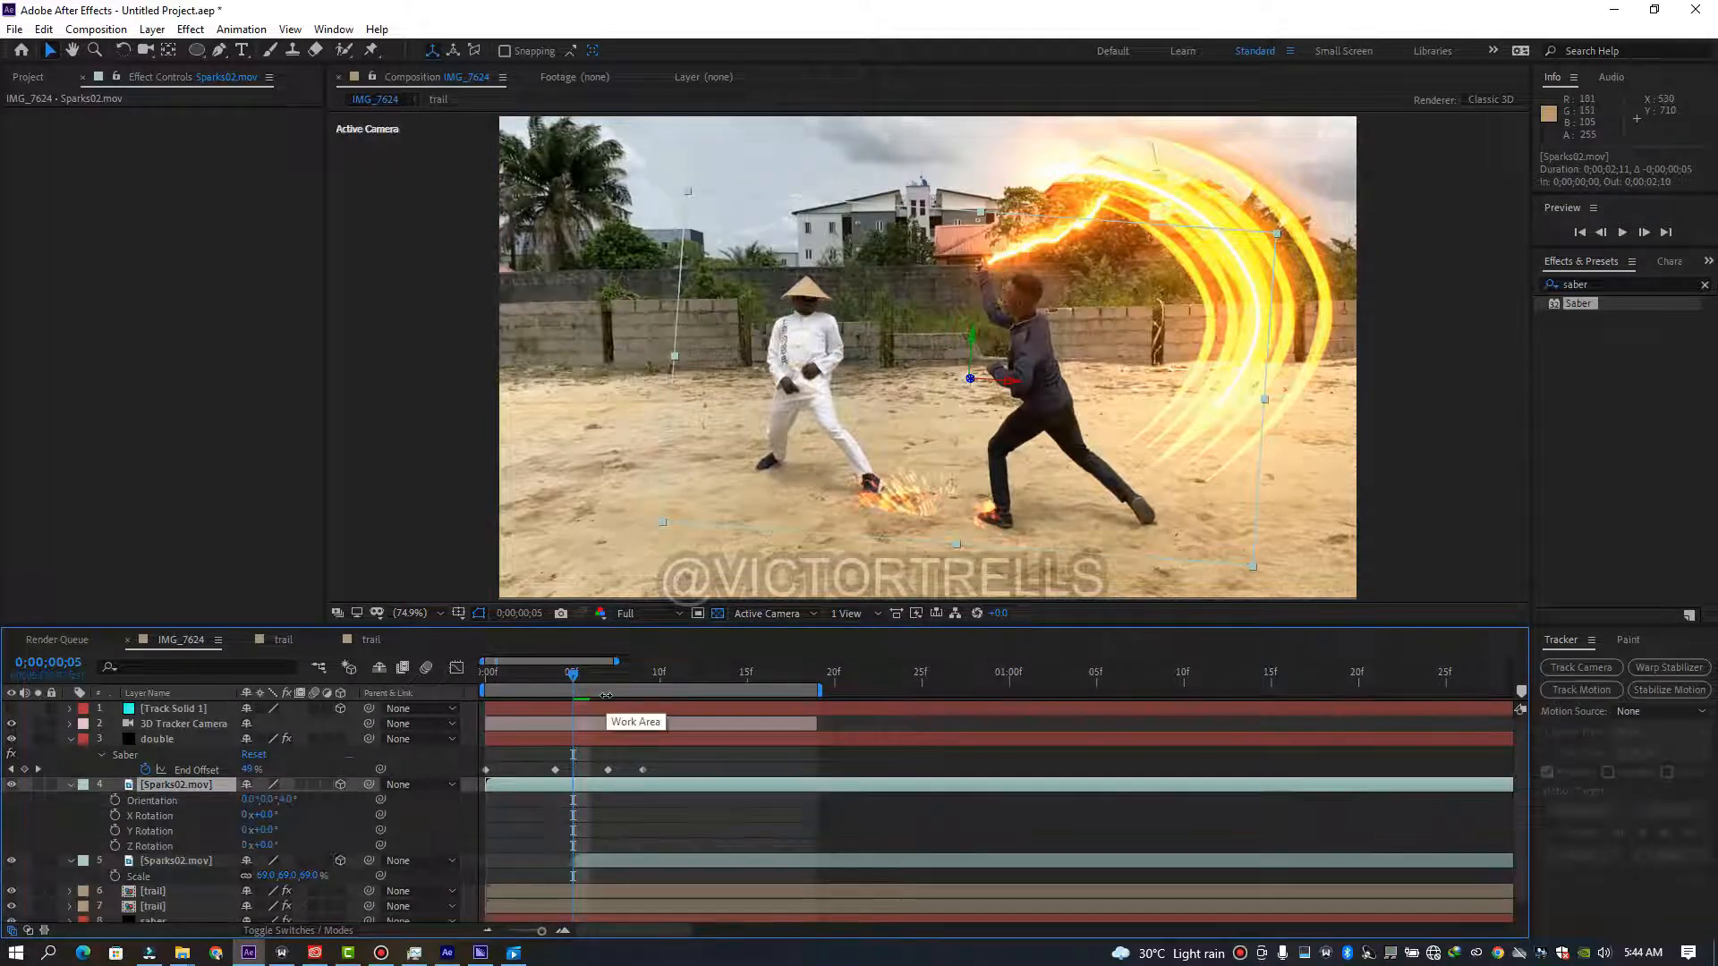
drag(267, 806, 221, 802)
drag(1086, 459, 1203, 347)
drag(572, 677, 678, 721)
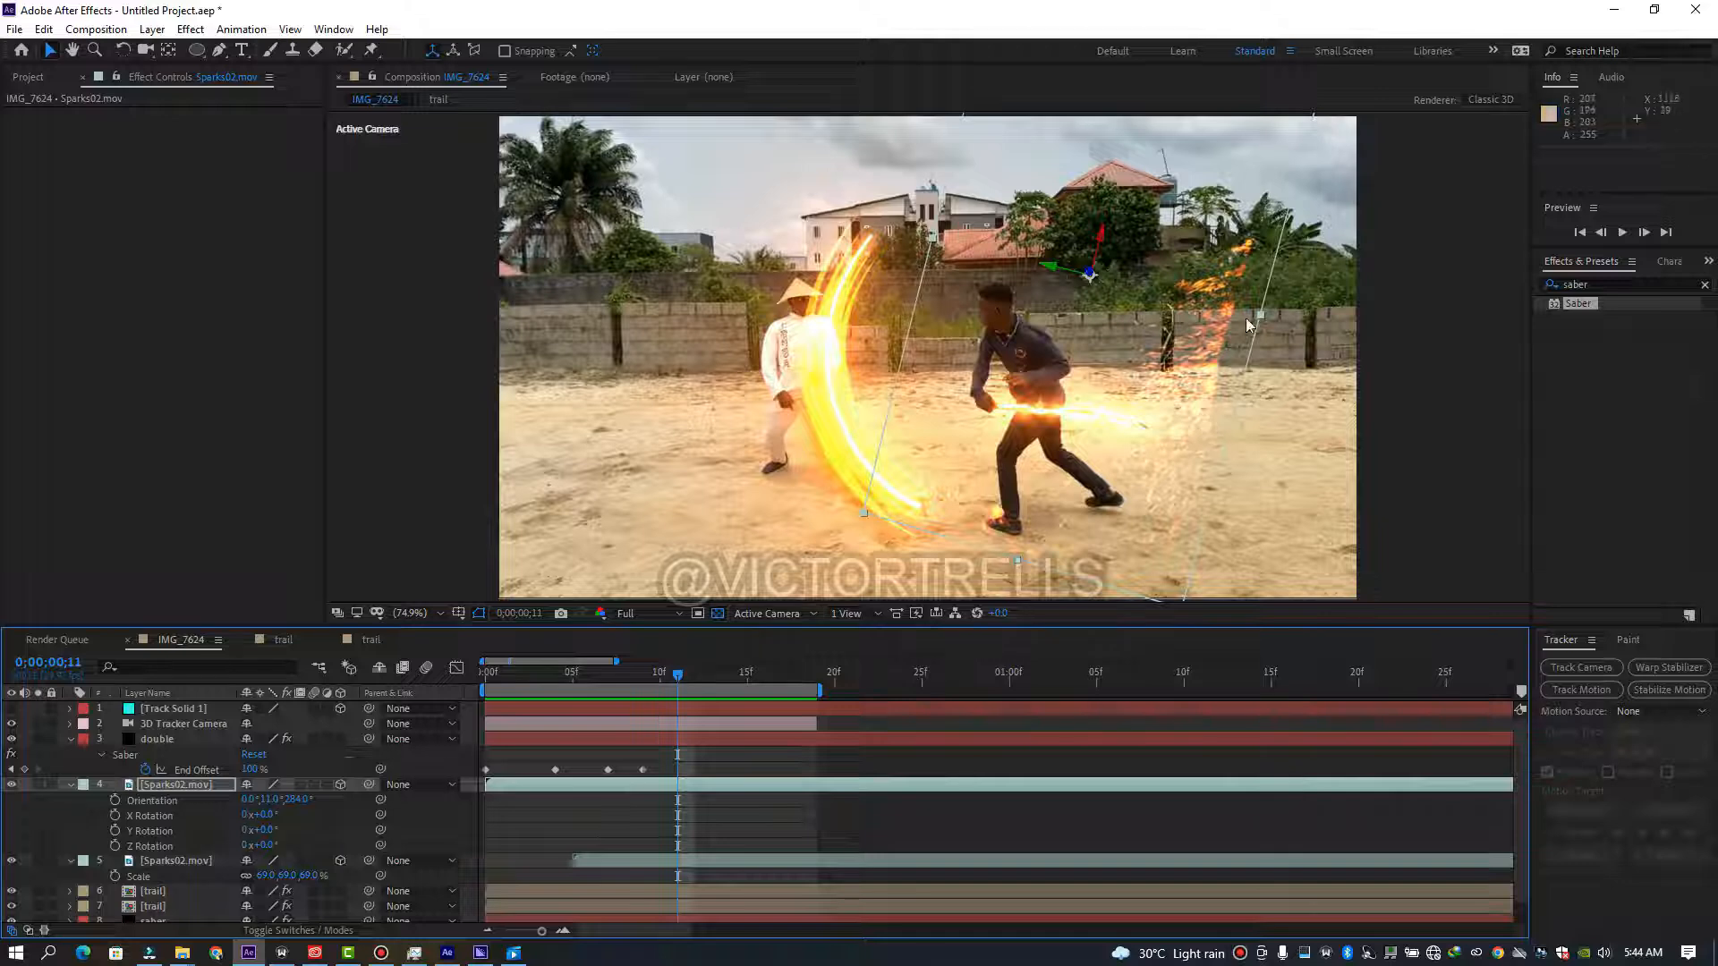
Draw a closed, curved freehand mask around the sparks on the duplicate Sparks02.mov layer with the Pen tool.
double_click(659, 782)
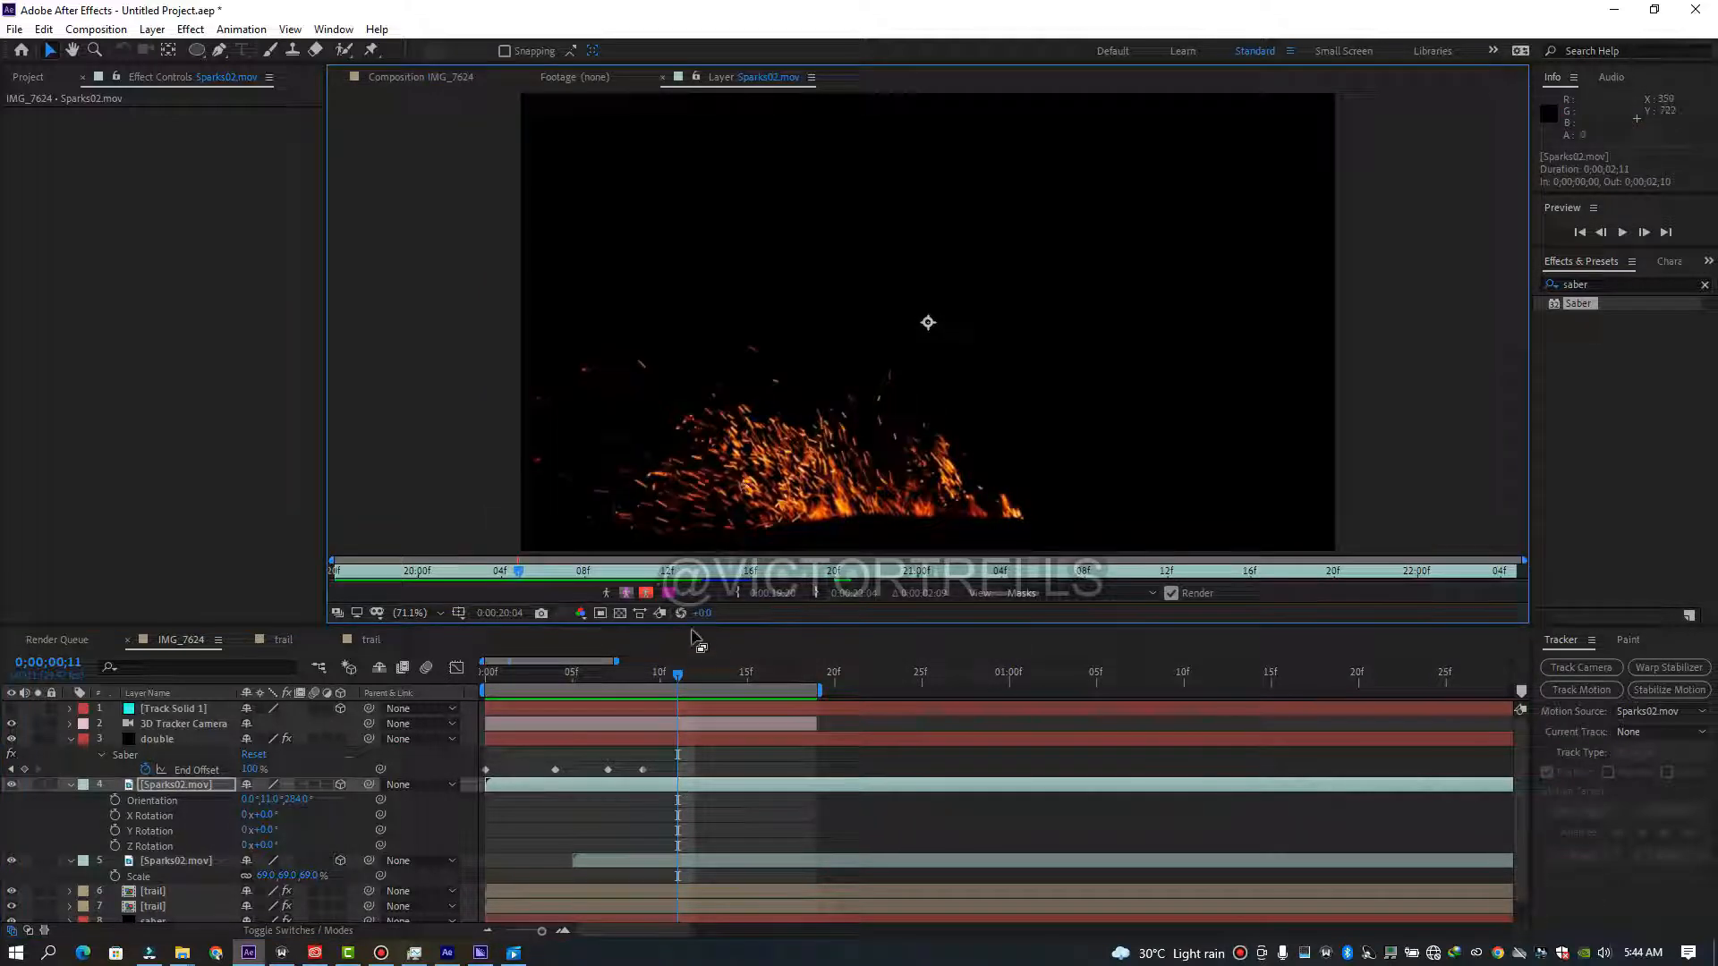
drag(678, 675, 713, 675)
click(219, 52)
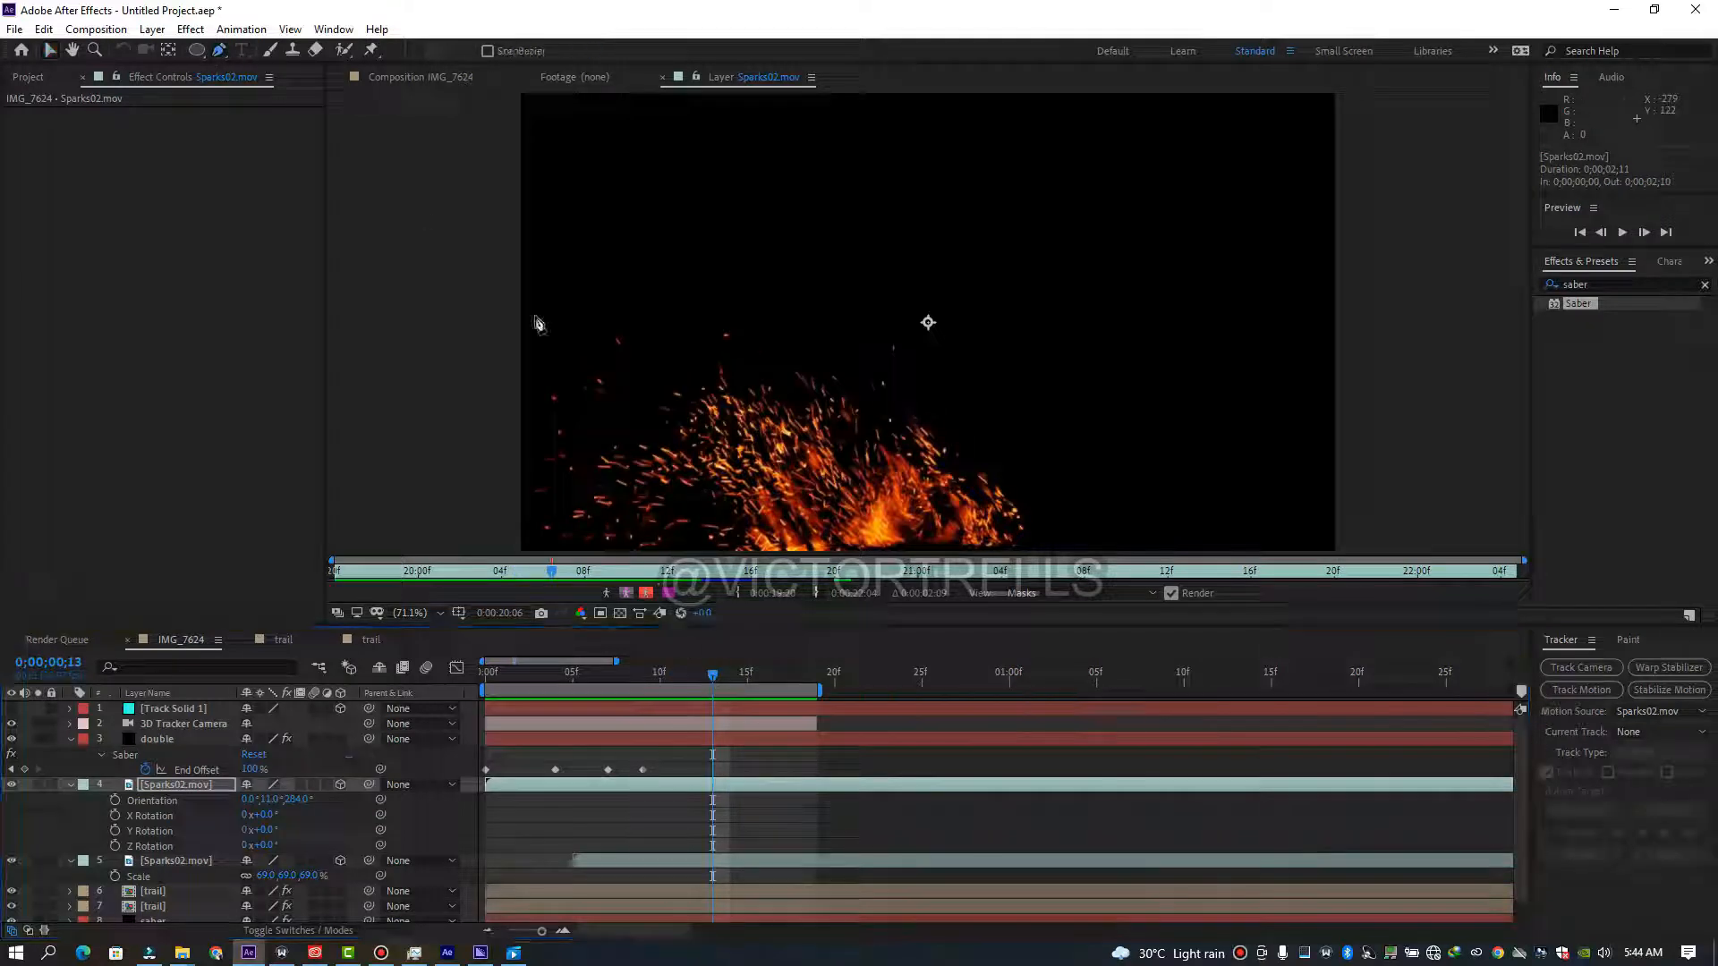
drag(566, 257, 563, 282)
drag(559, 400, 561, 441)
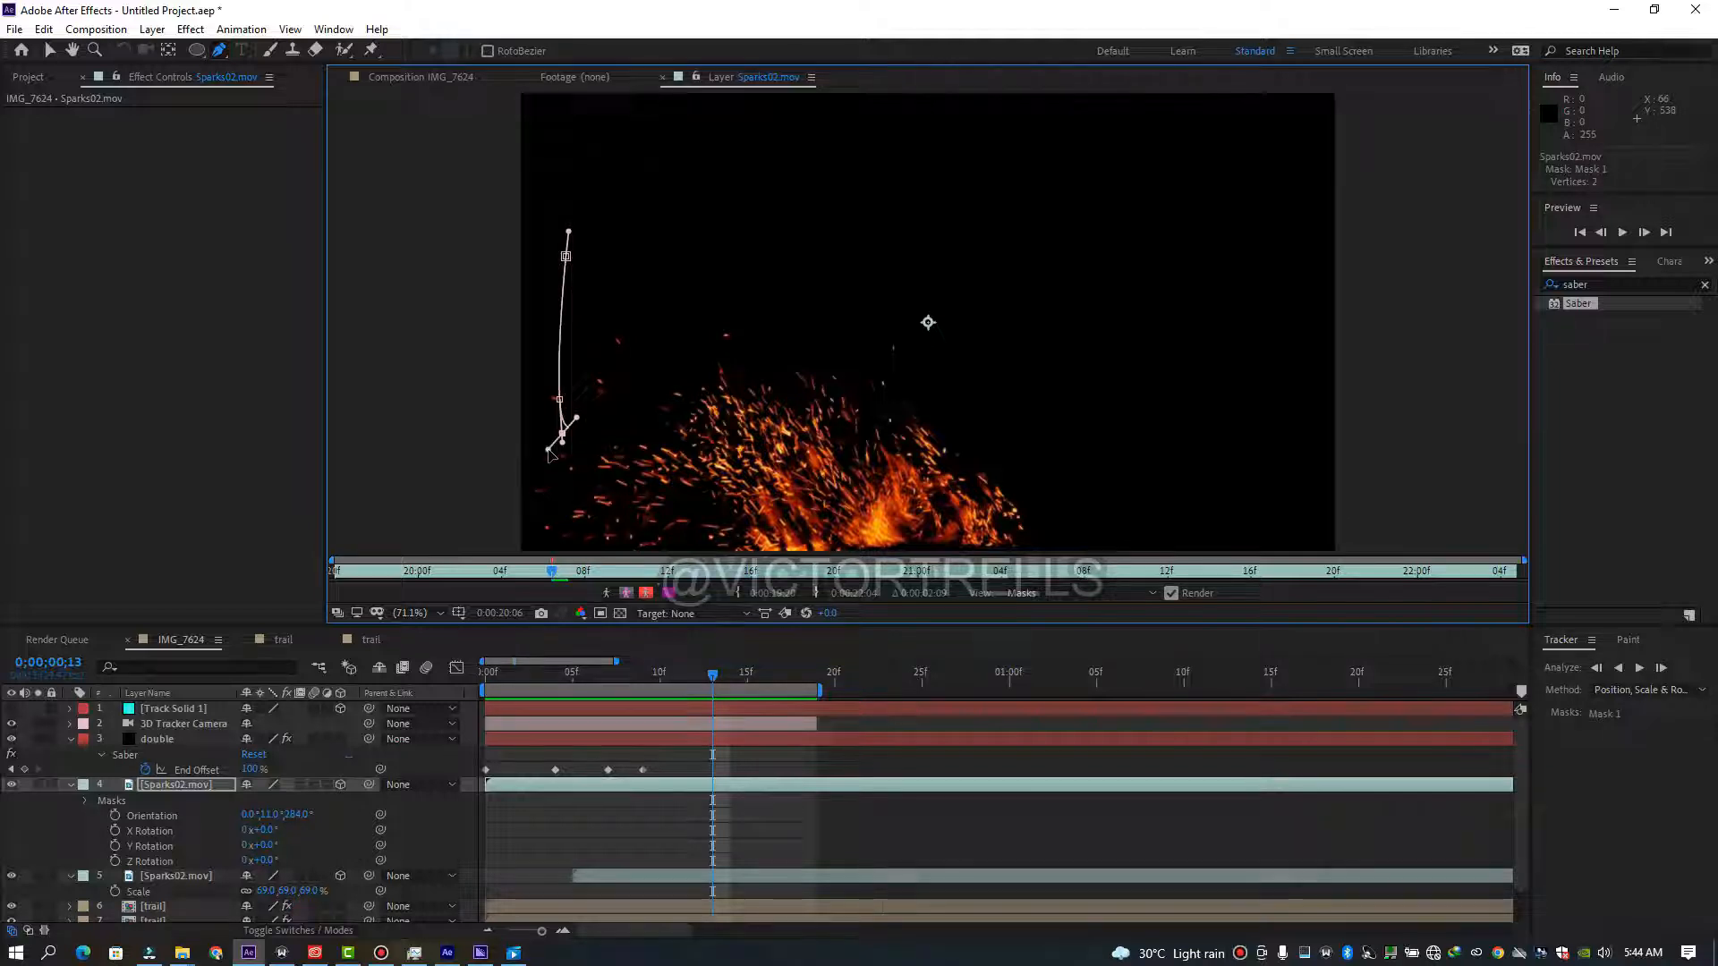
click(535, 517)
click(888, 549)
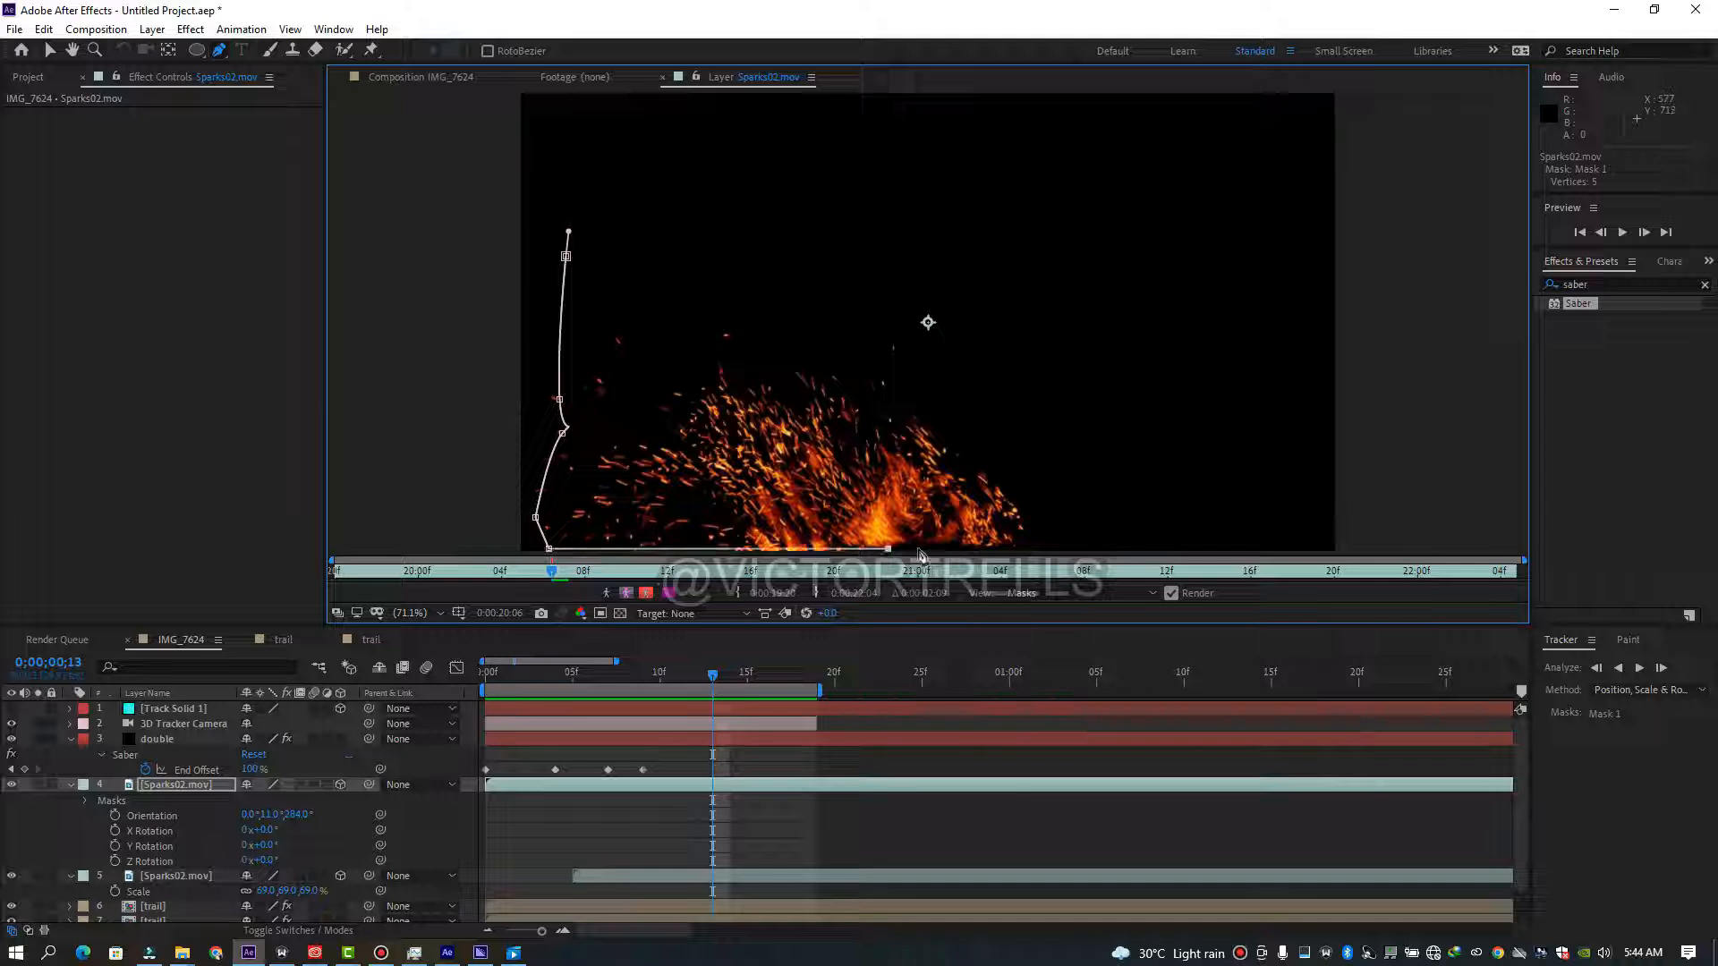
click(950, 546)
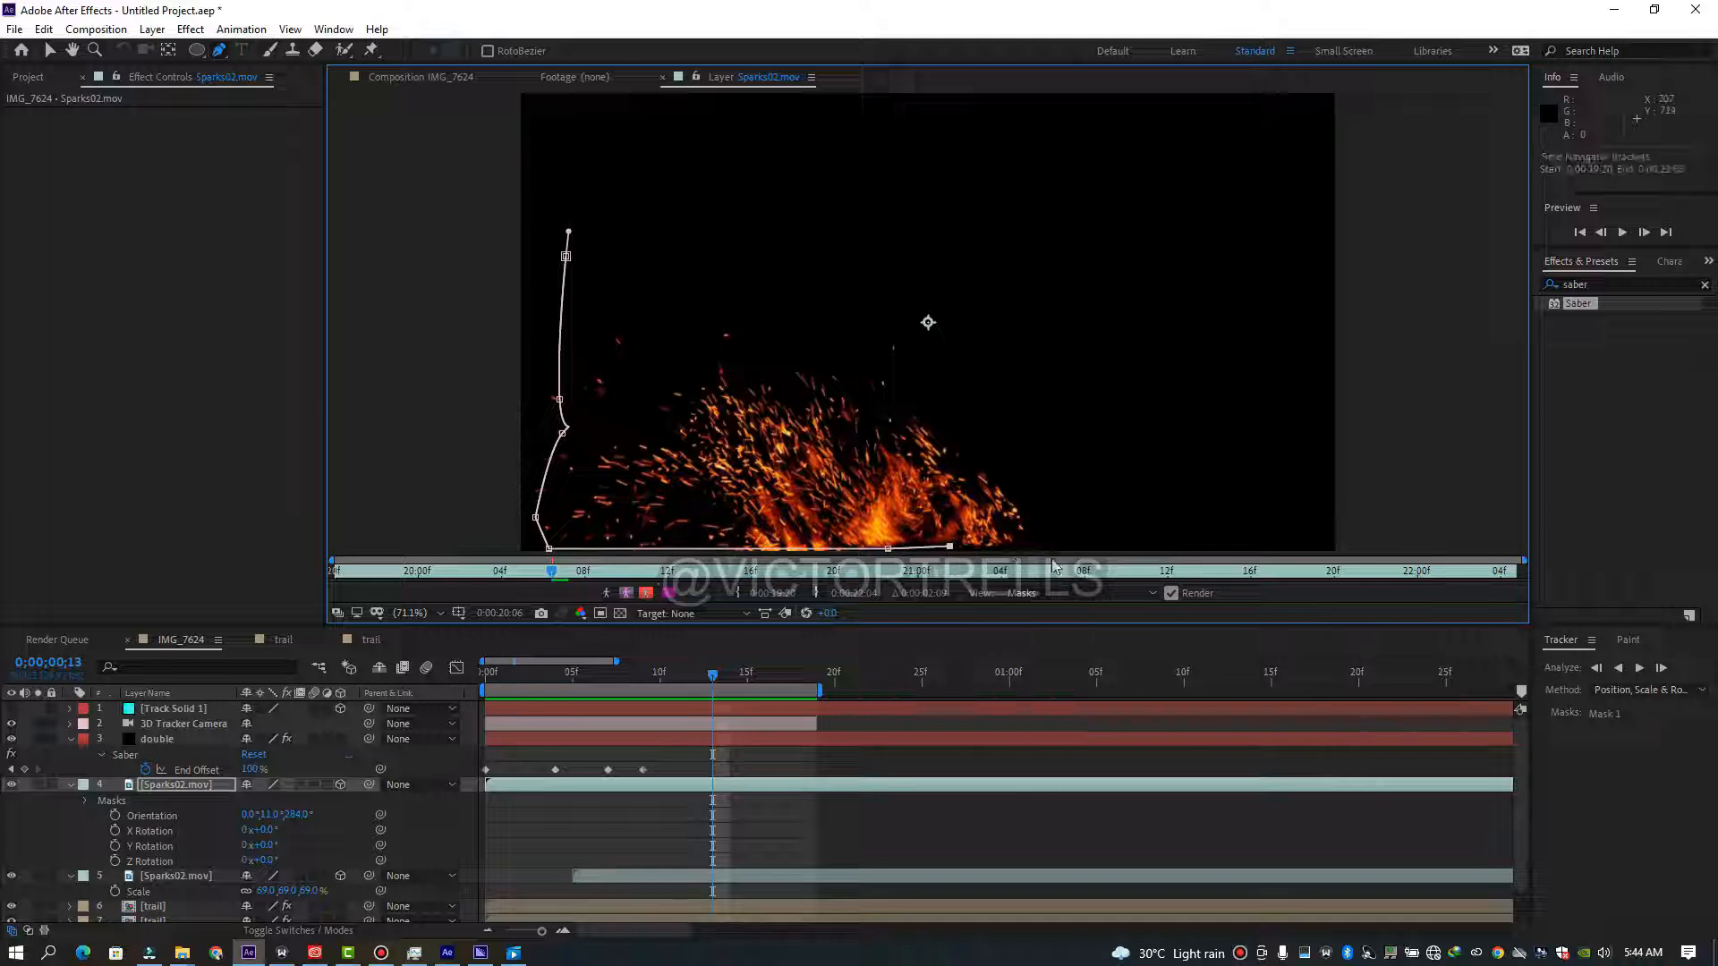
click(1044, 545)
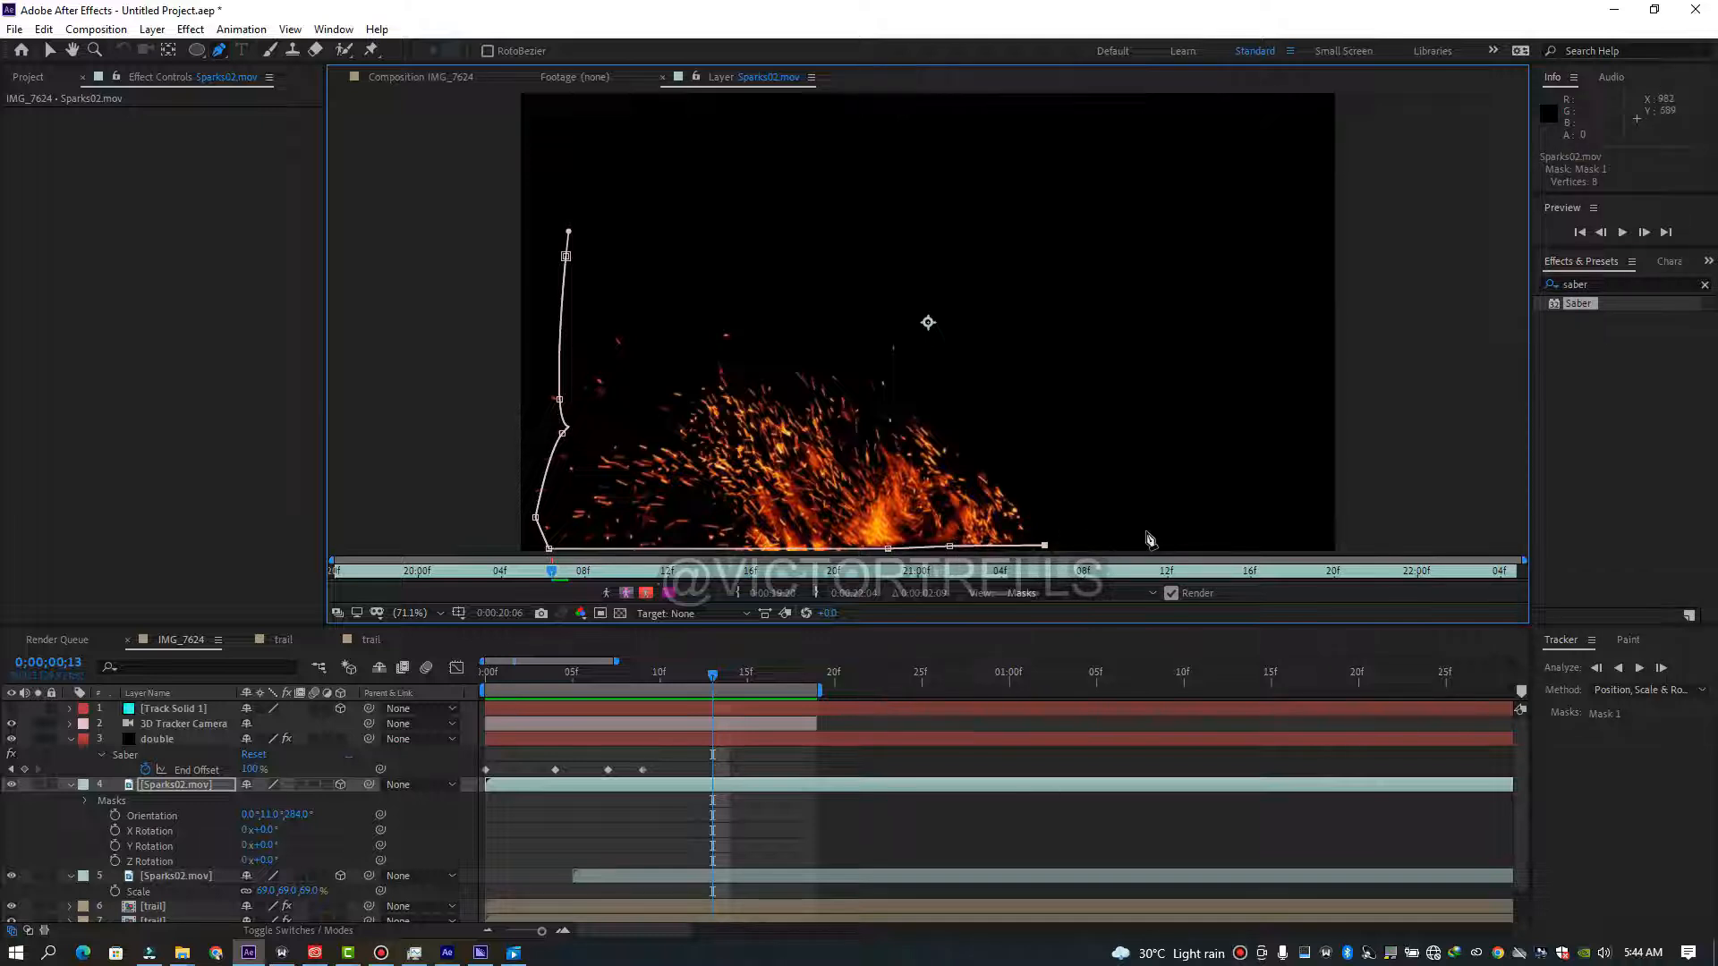
click(1146, 531)
drag(1162, 373, 1116, 327)
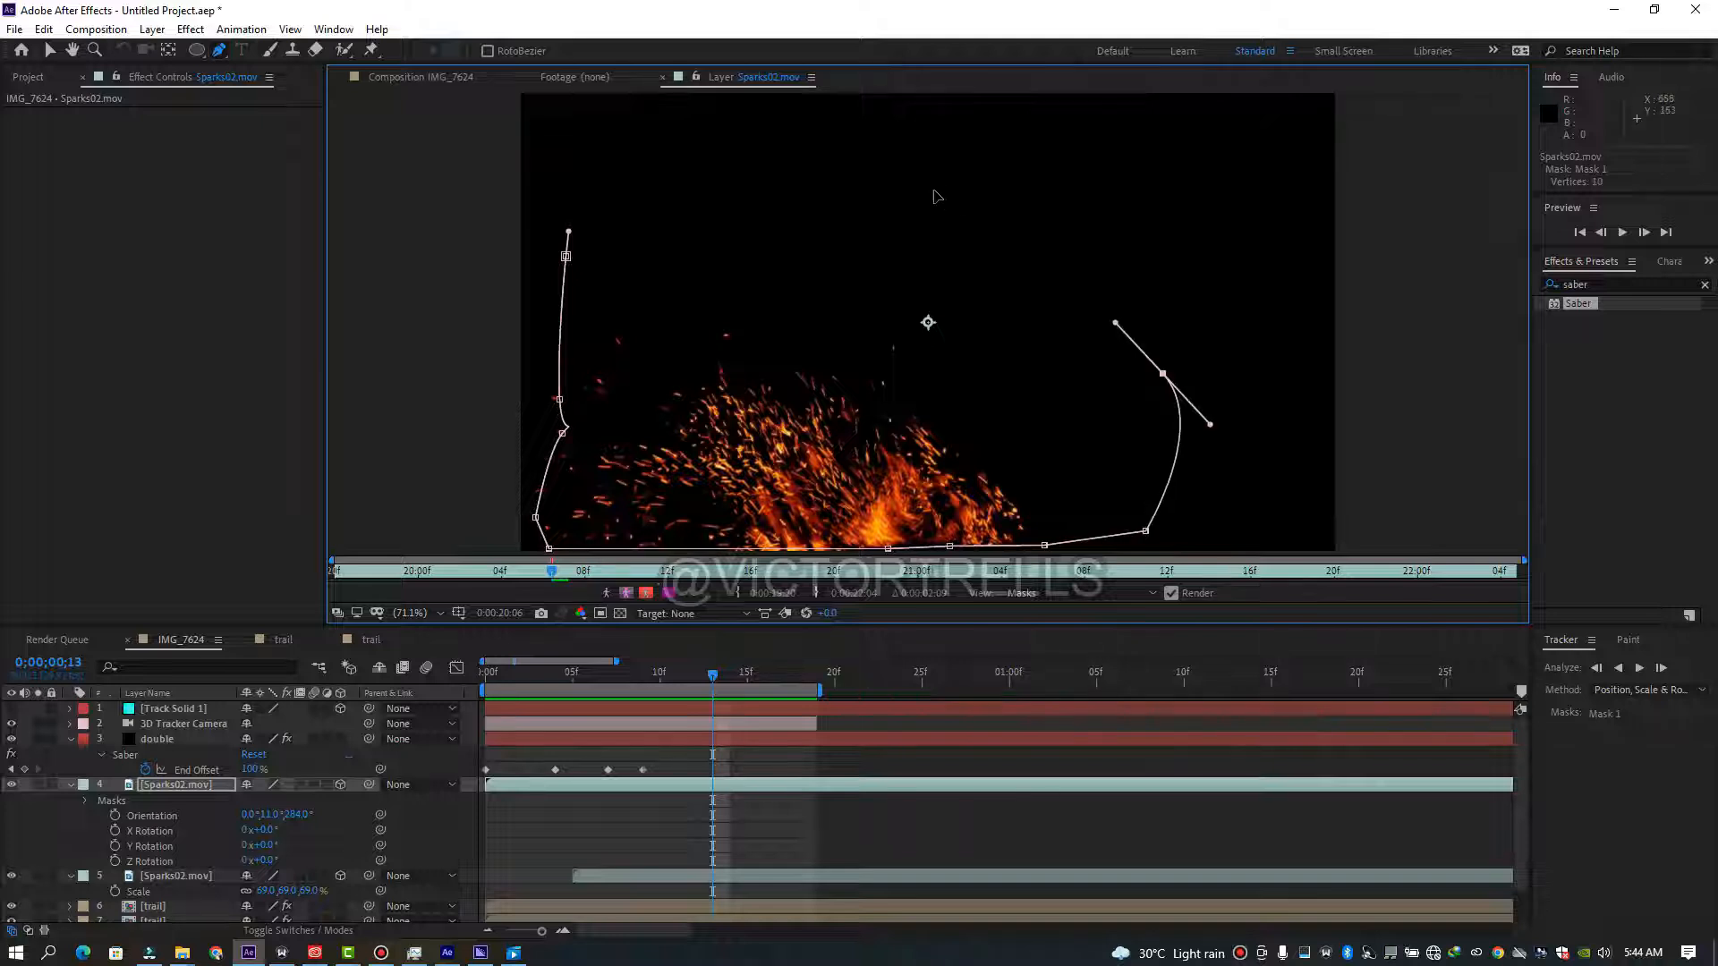
drag(942, 190, 879, 191)
drag(712, 151, 683, 174)
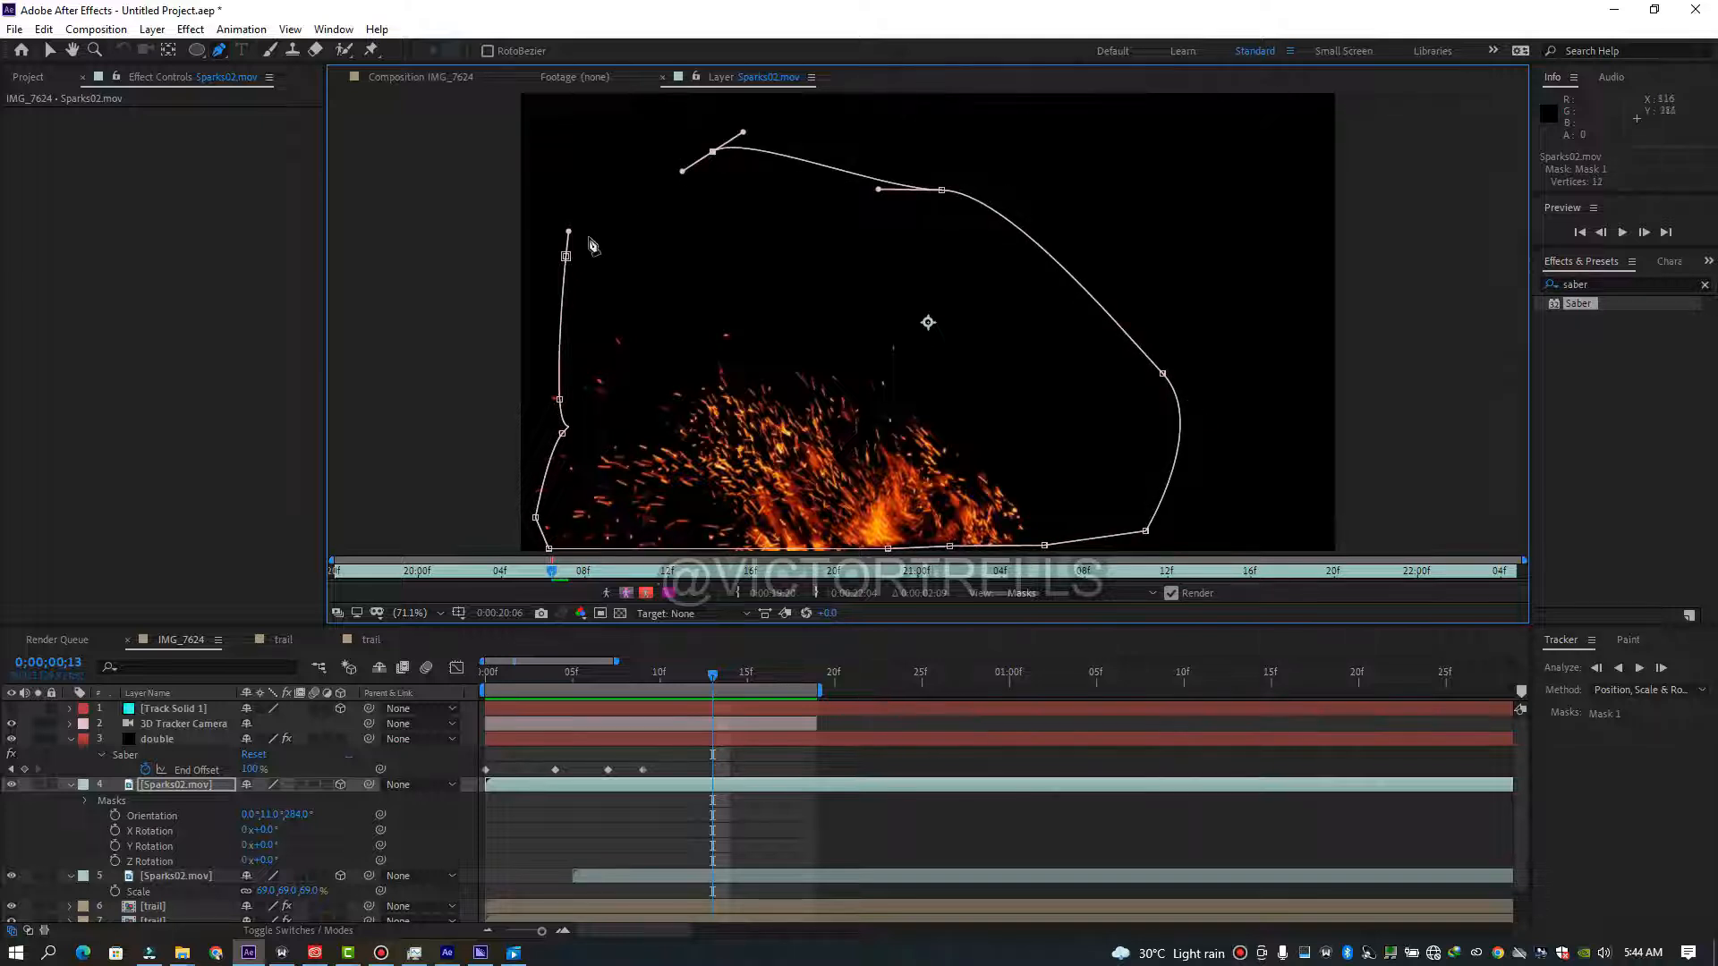
click(566, 257)
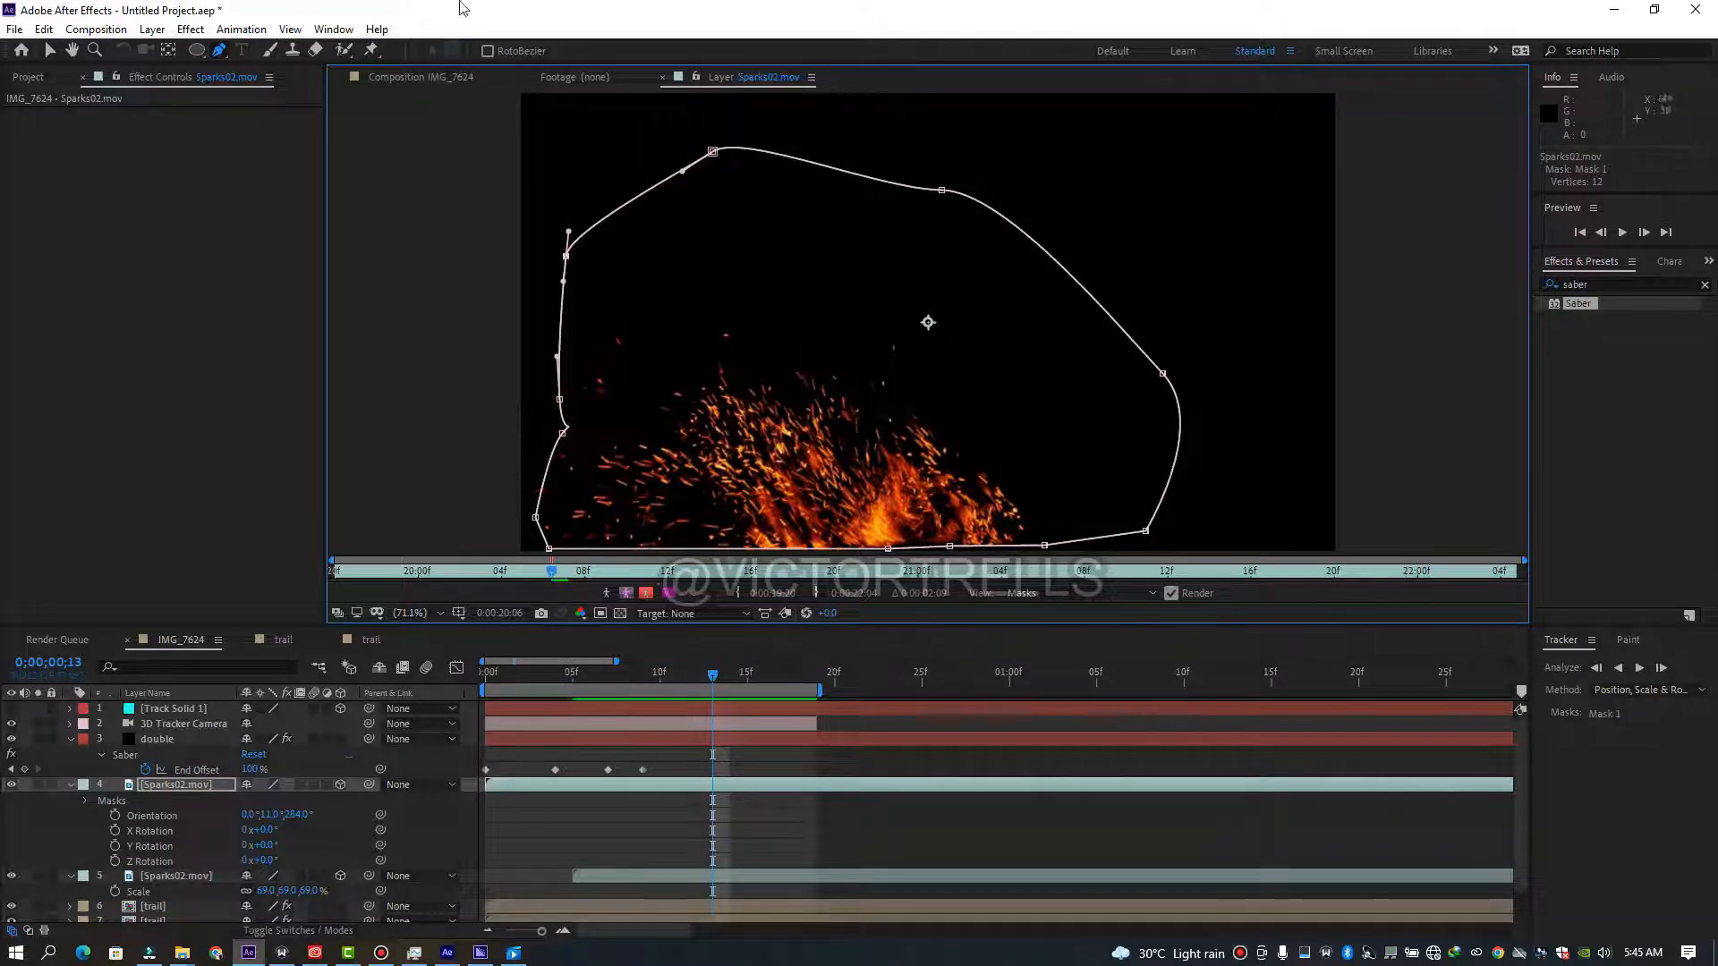
Feather the sparks mask by 35 pixels in the IMG_7624 composition and nudge the layer slightly.
click(447, 77)
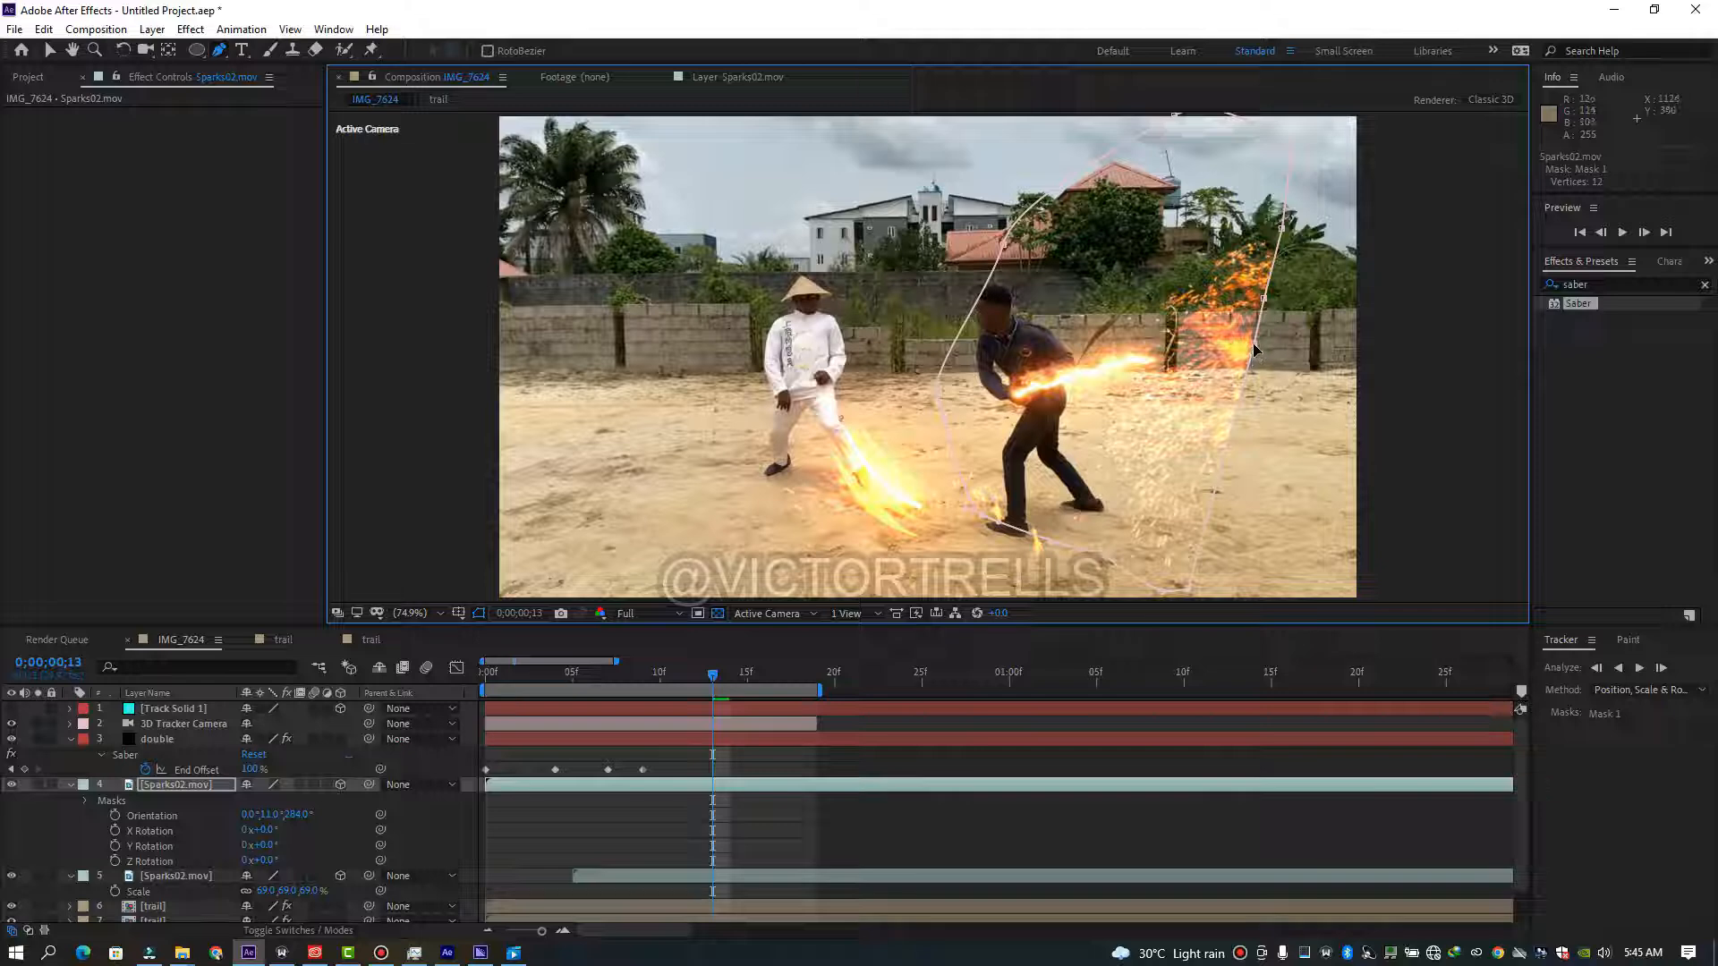
drag(1253, 346, 1252, 349)
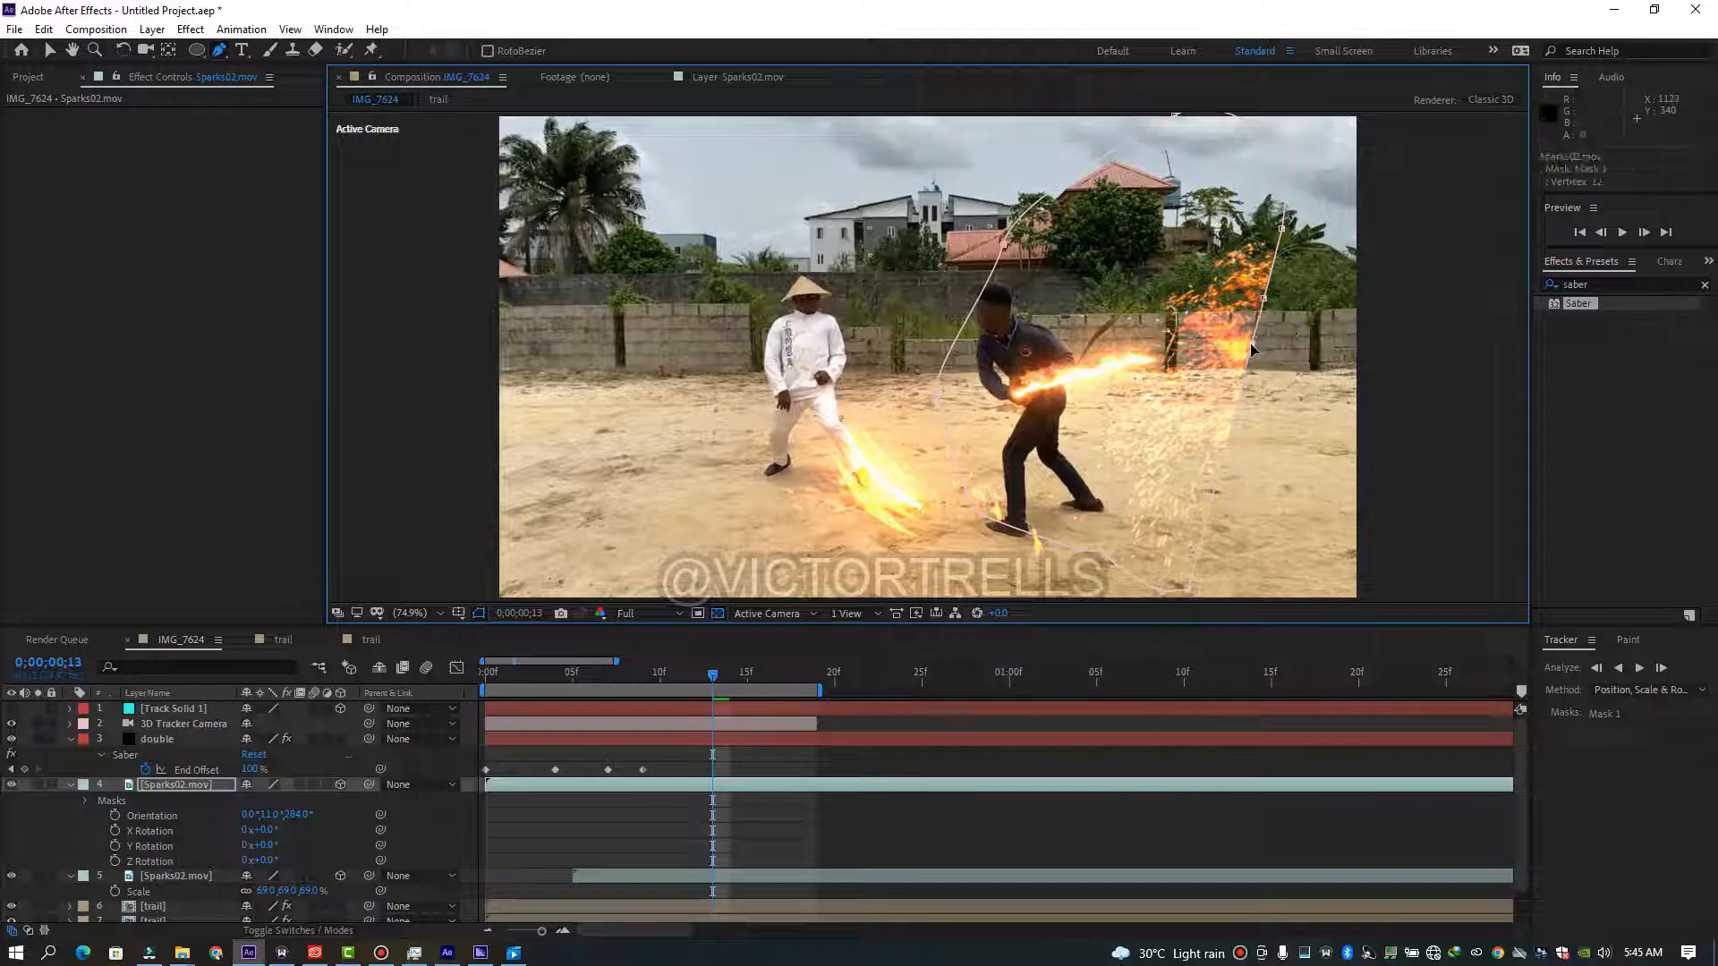
key(f)
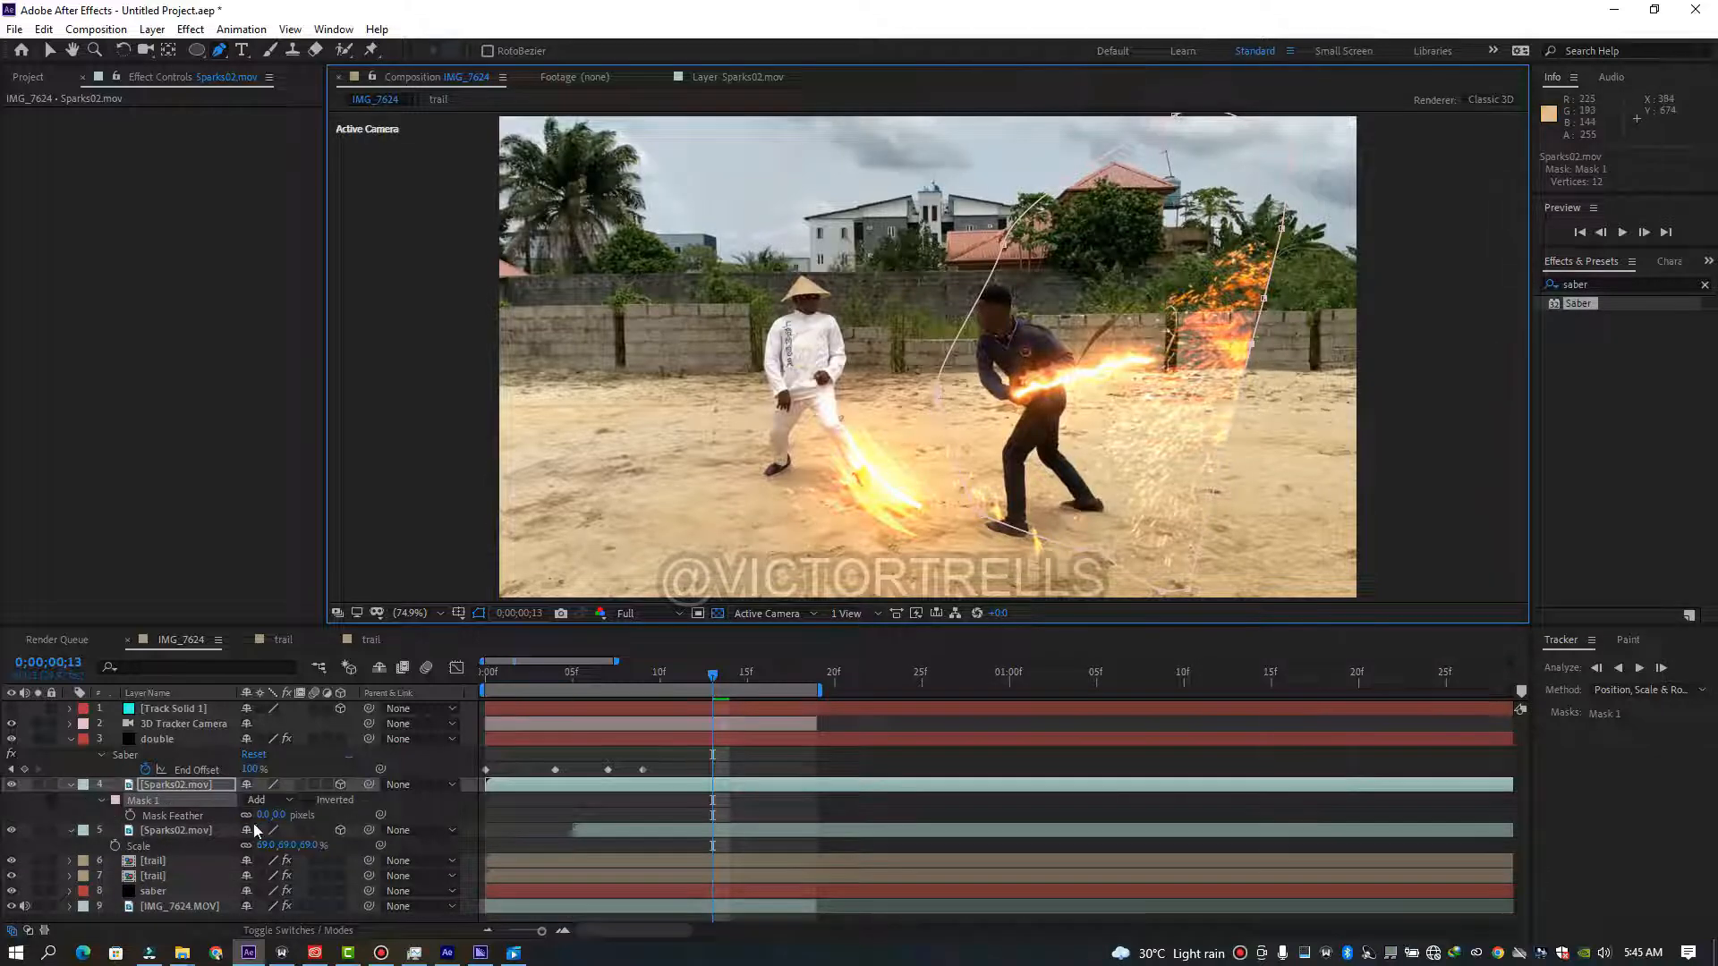
drag(267, 818, 304, 816)
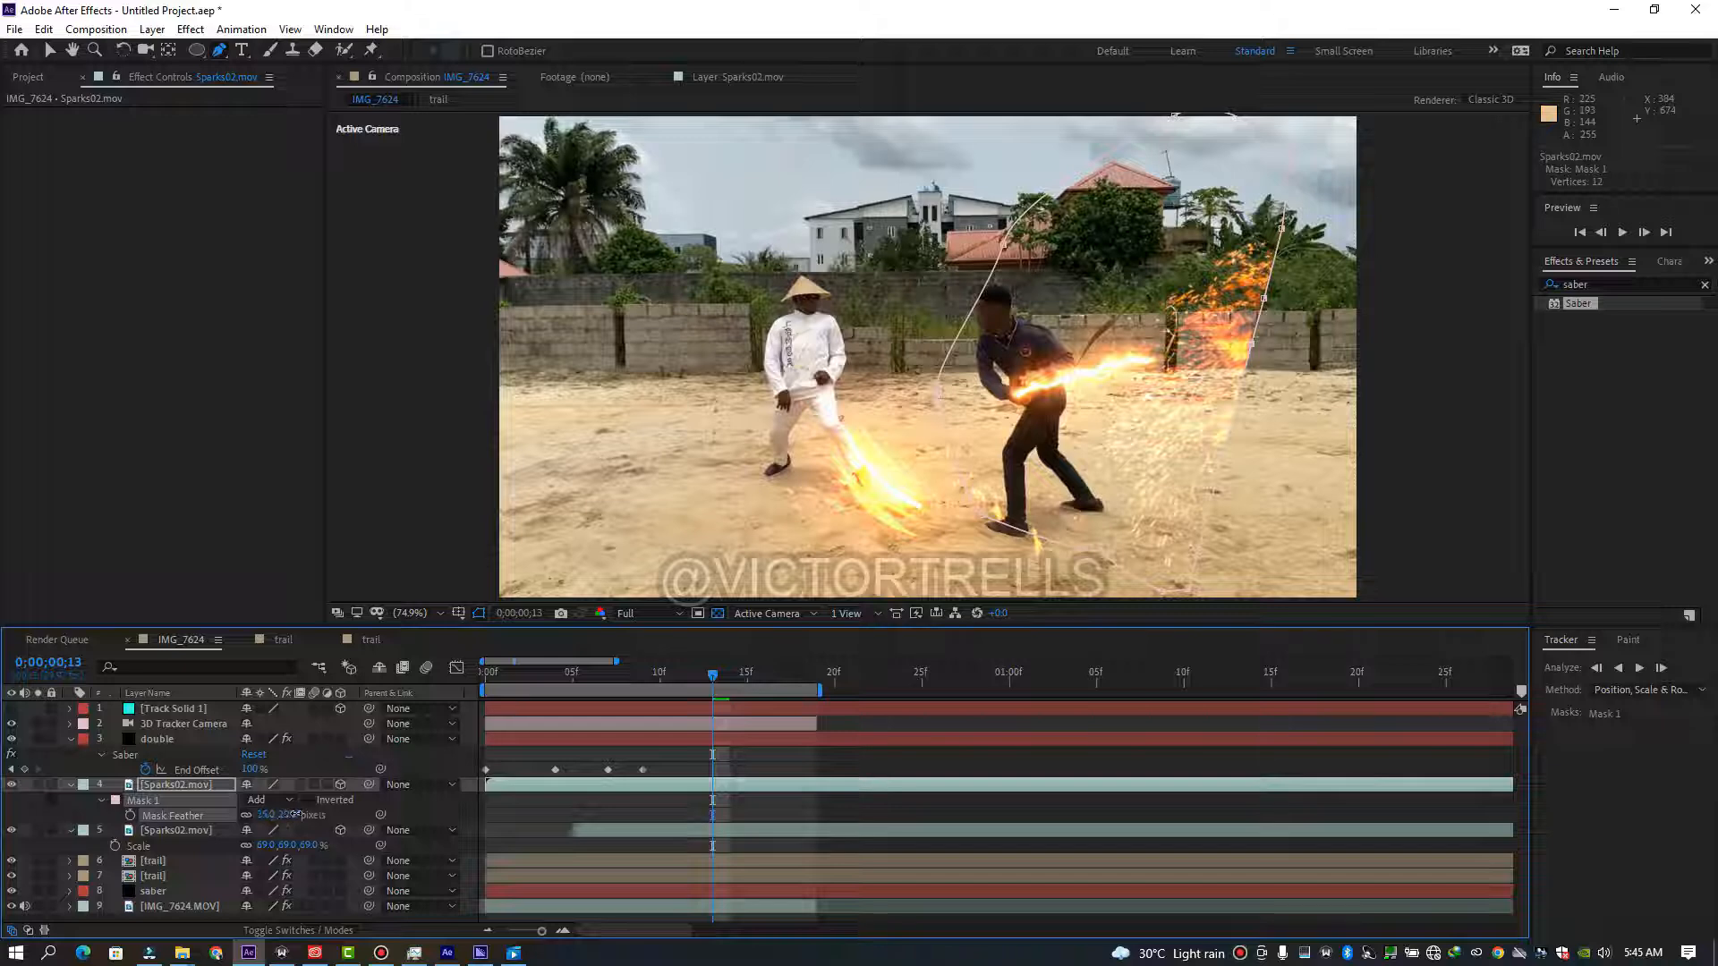
key(v)
double_click(1254, 345)
drag(1254, 356, 1243, 358)
click(668, 801)
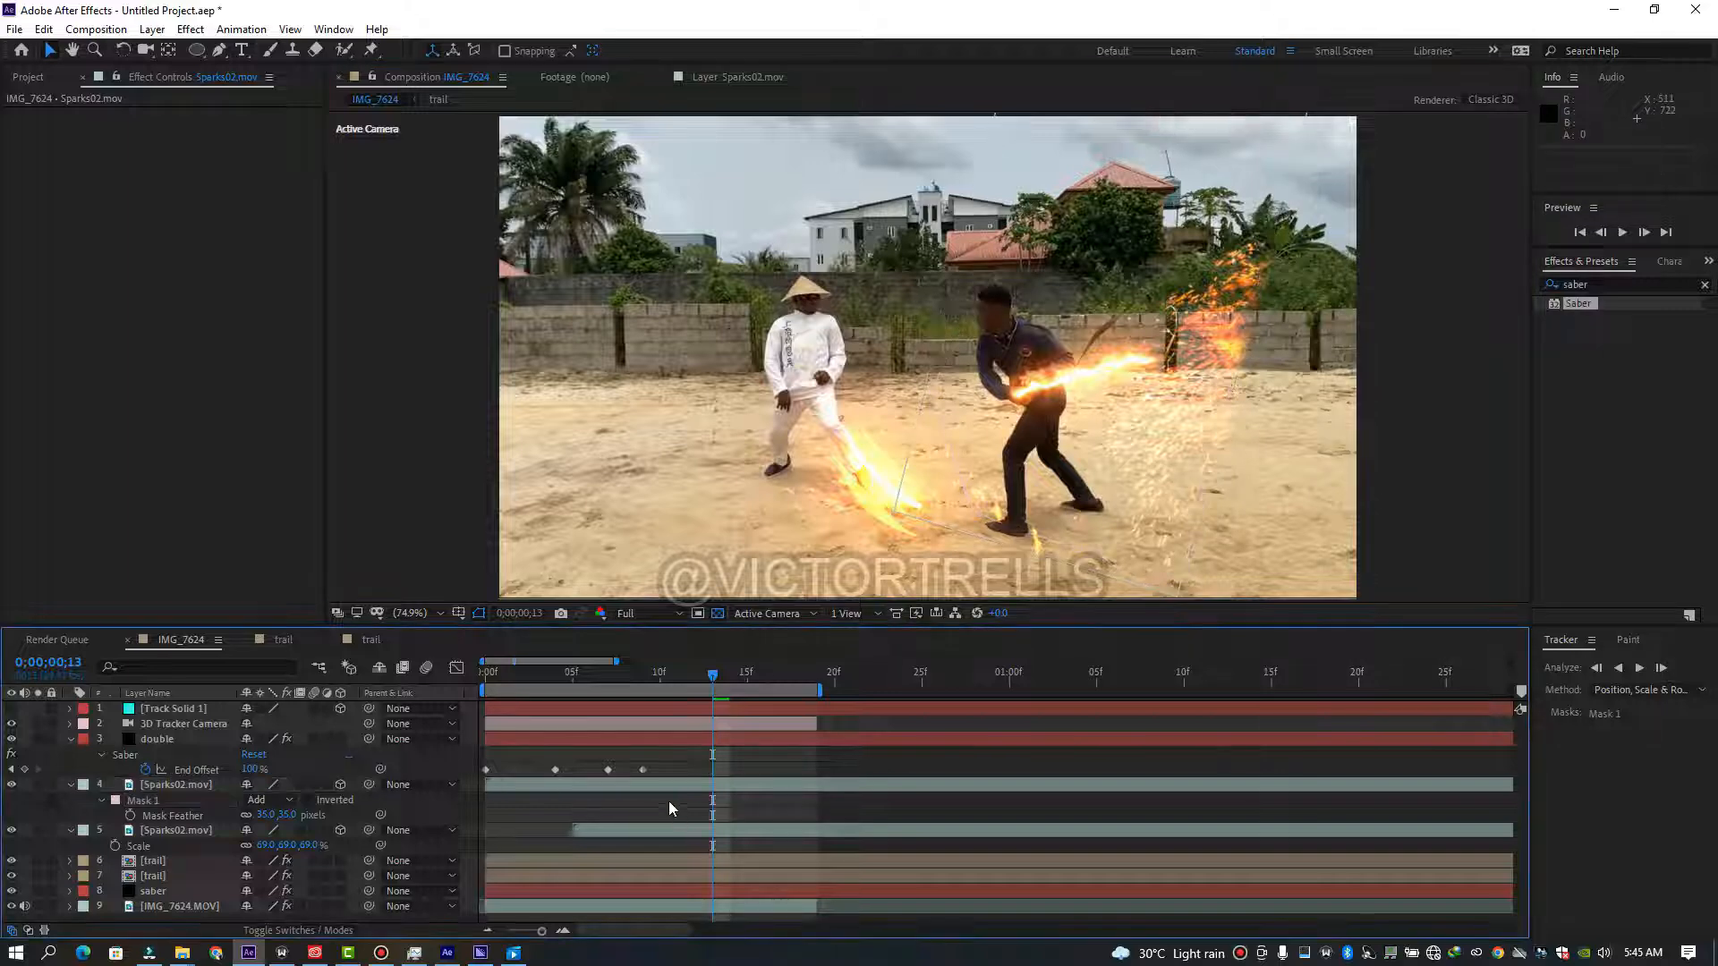
Scale the masked Sparks02.mov layer to 49% and preview the shot.
click(652, 785)
key(s)
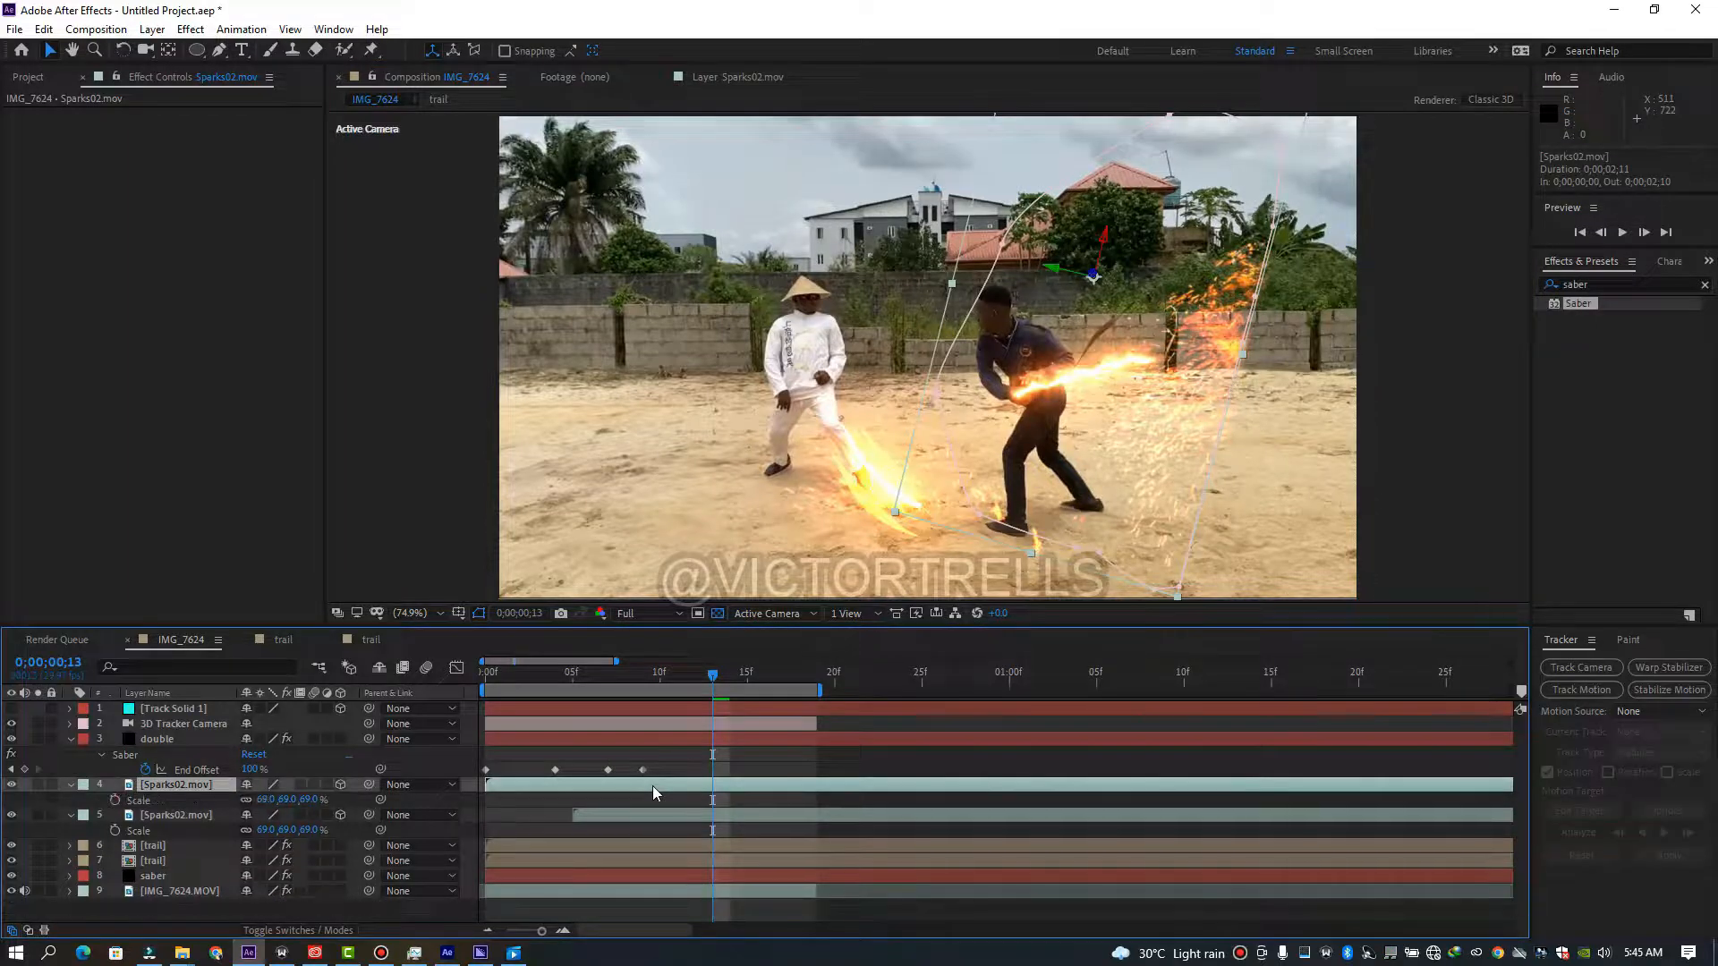
drag(259, 800, 250, 803)
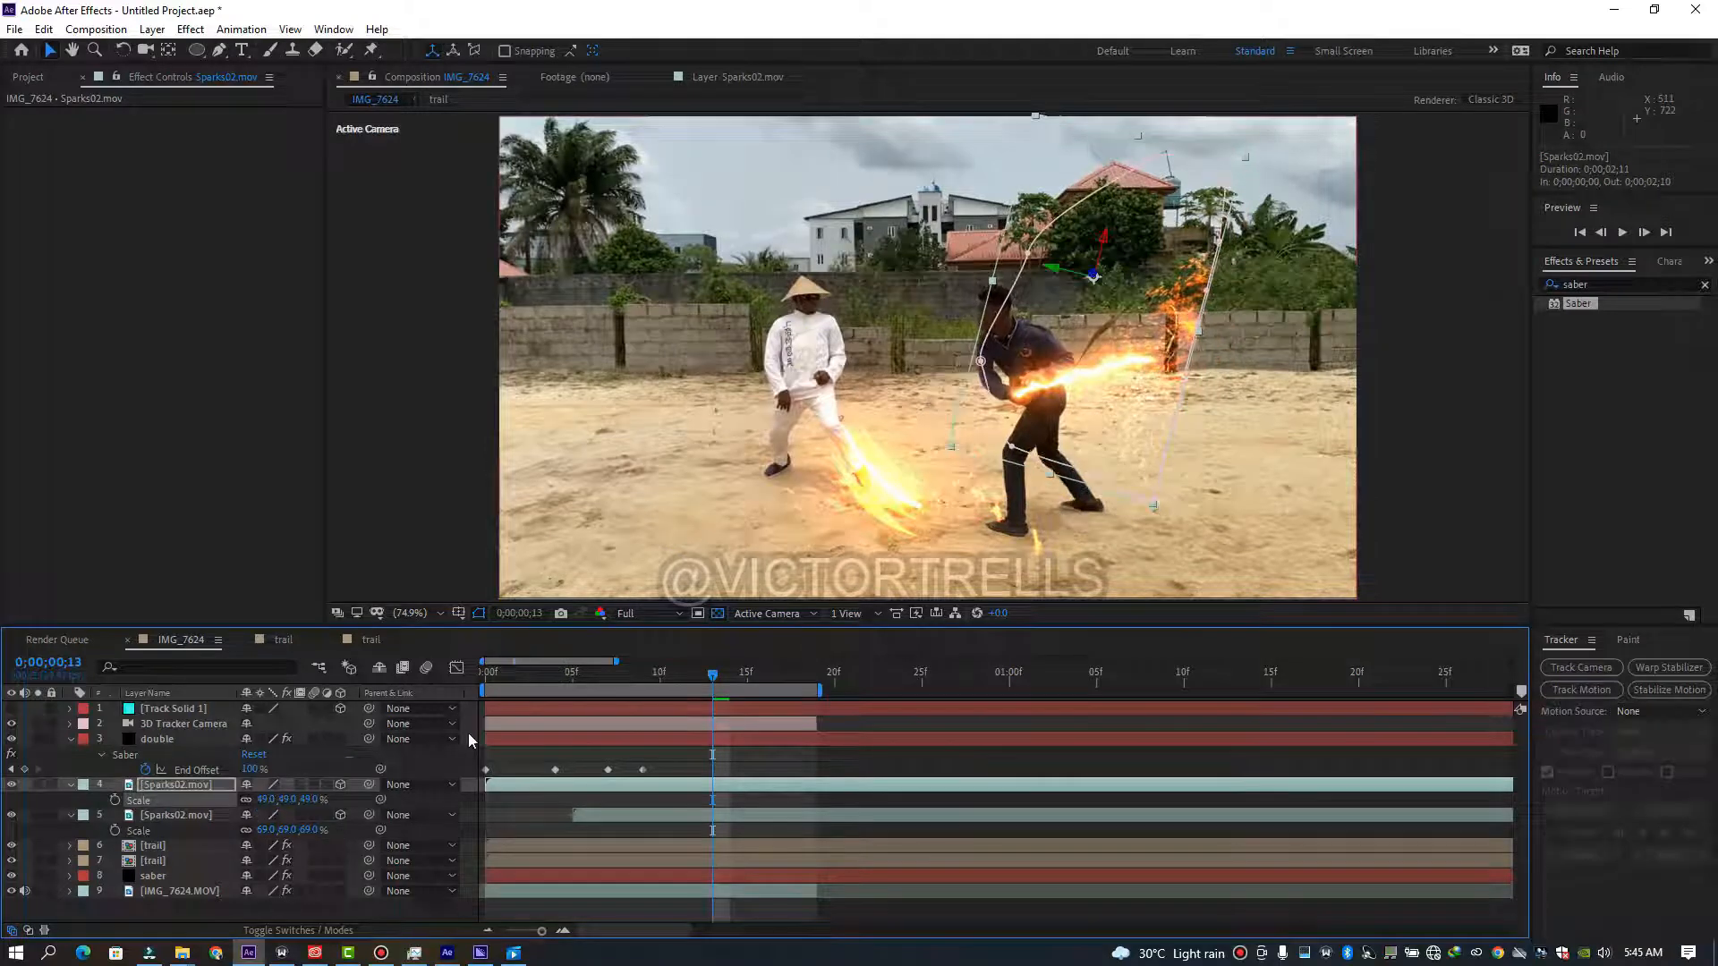
key(space)
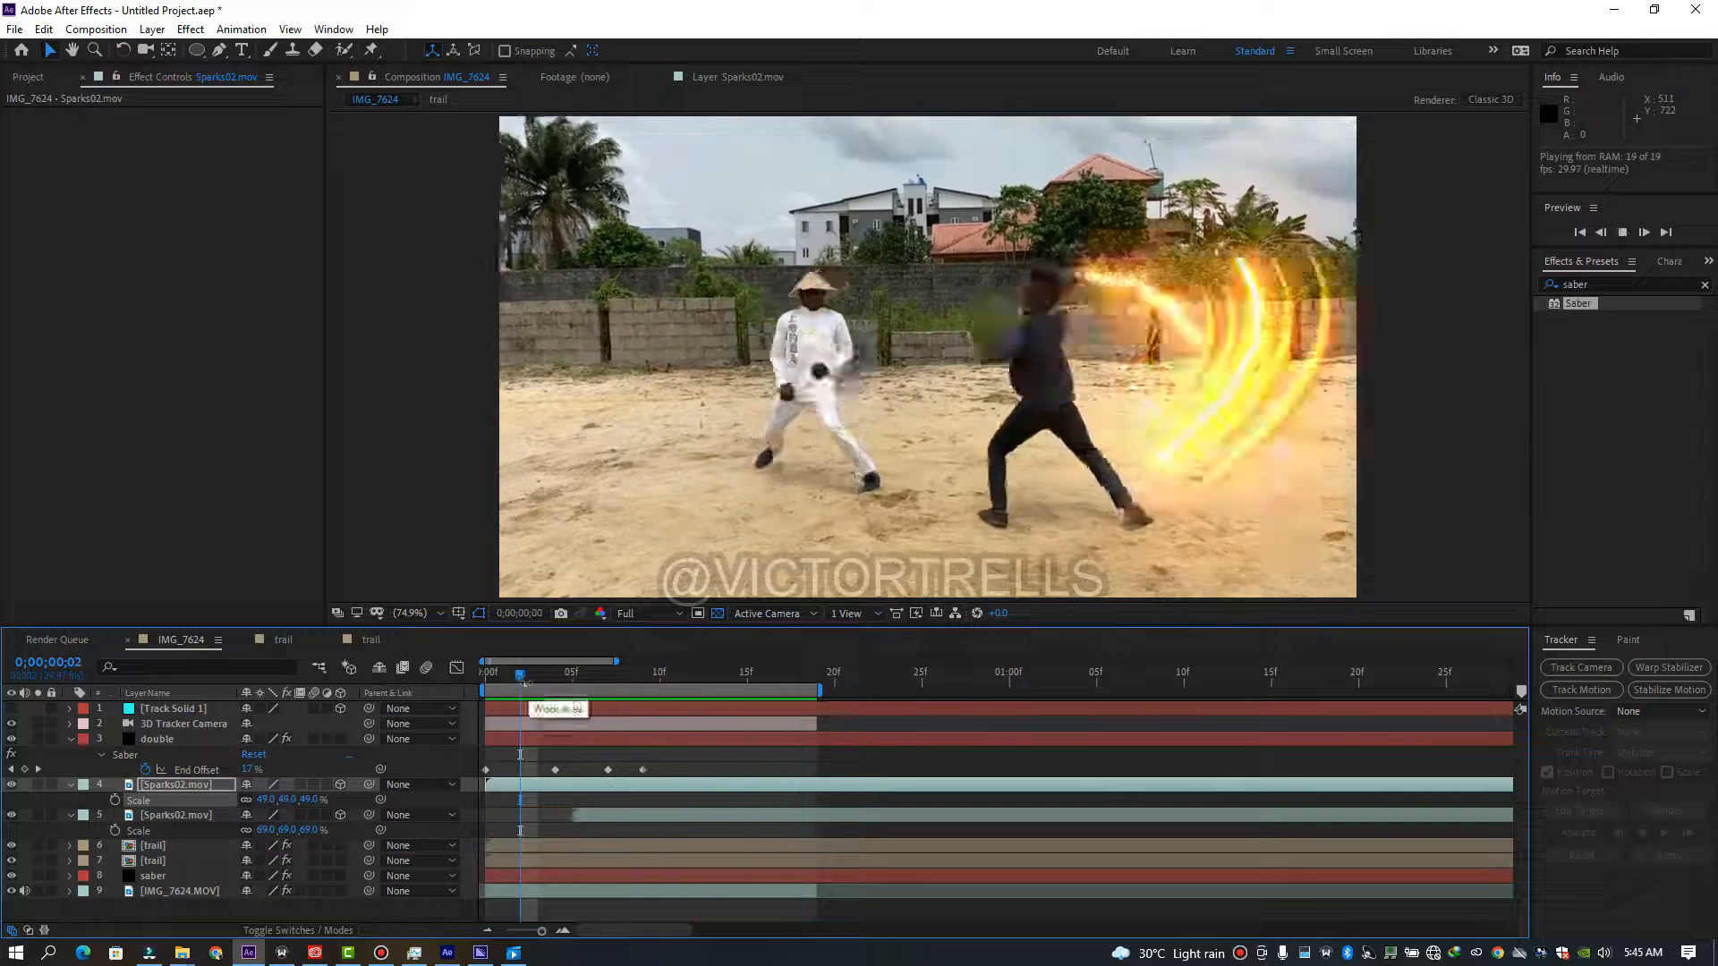
At frame 6, set the masked sparks layer's orientation to 0°, 10°, 204° and move it to about X 846, Y 291.
click(588, 680)
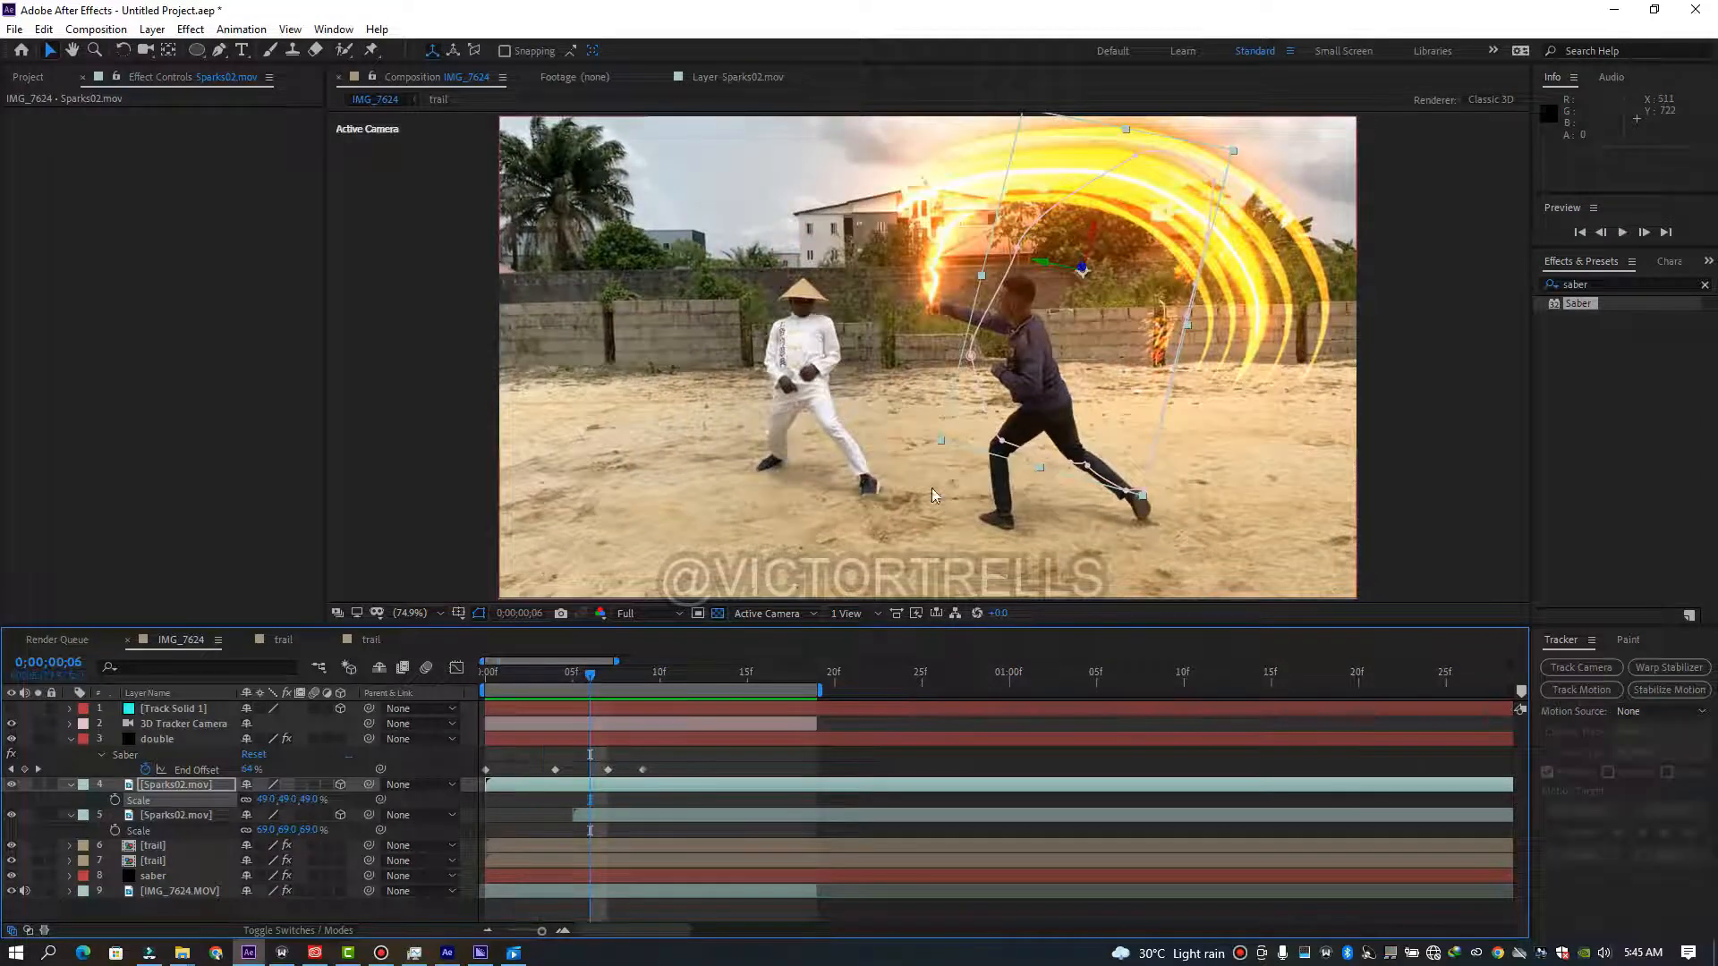
drag(1129, 257, 1101, 231)
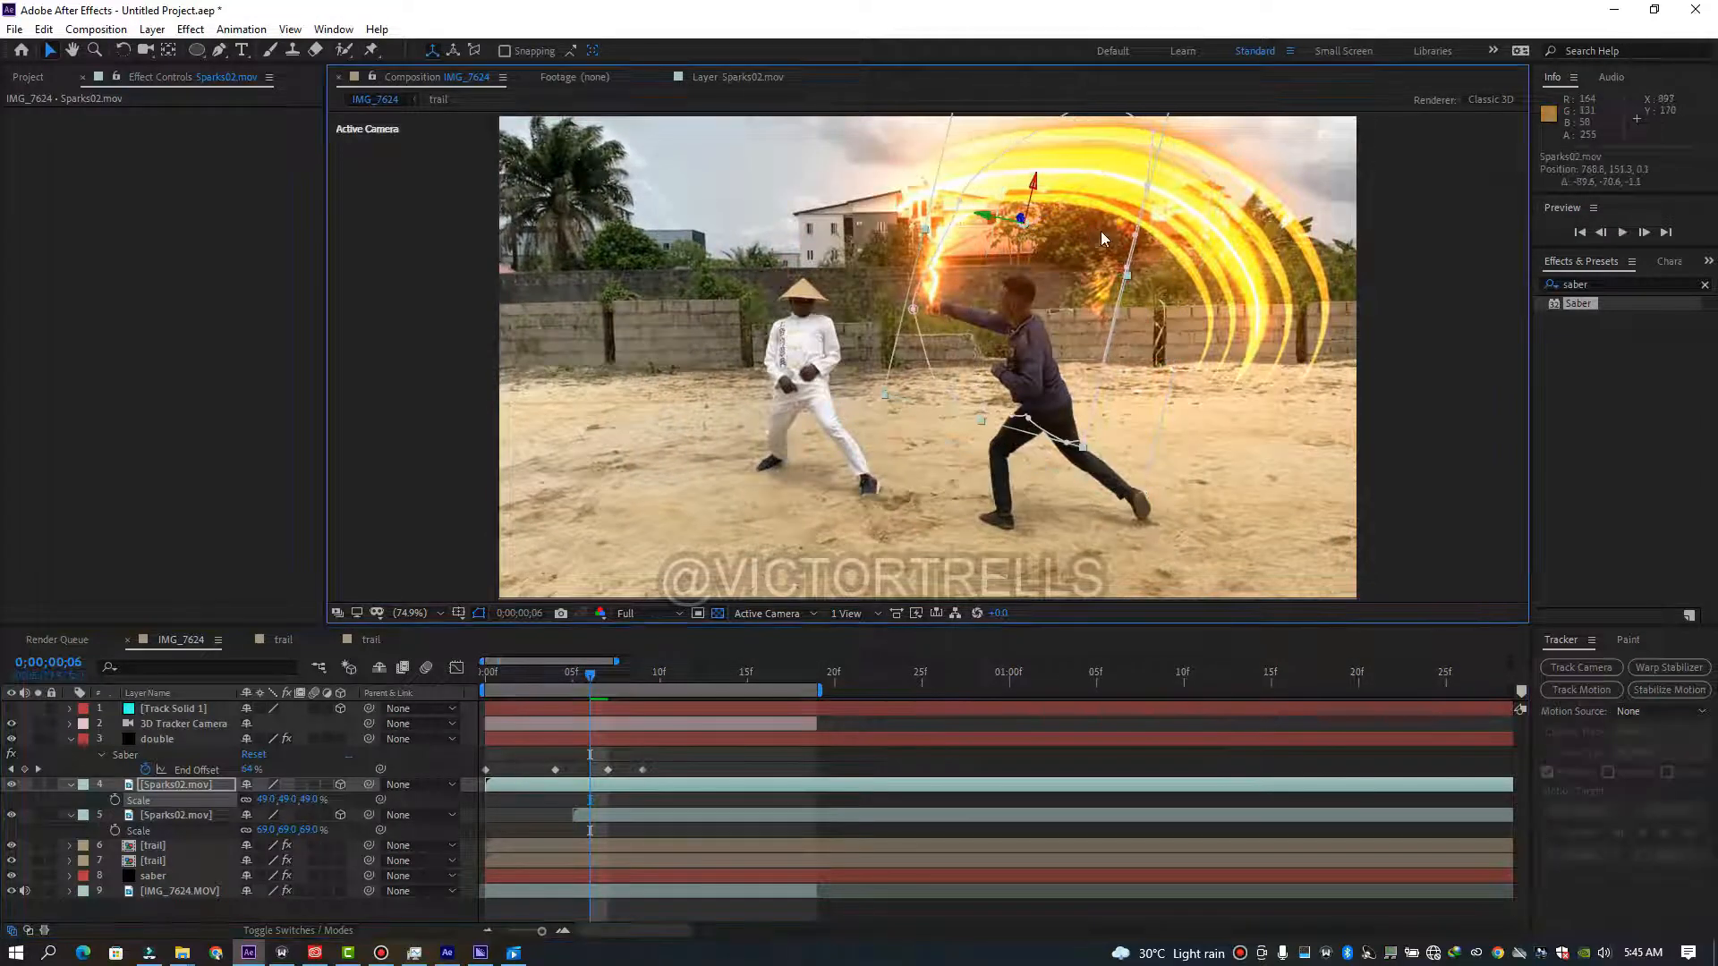
key(r)
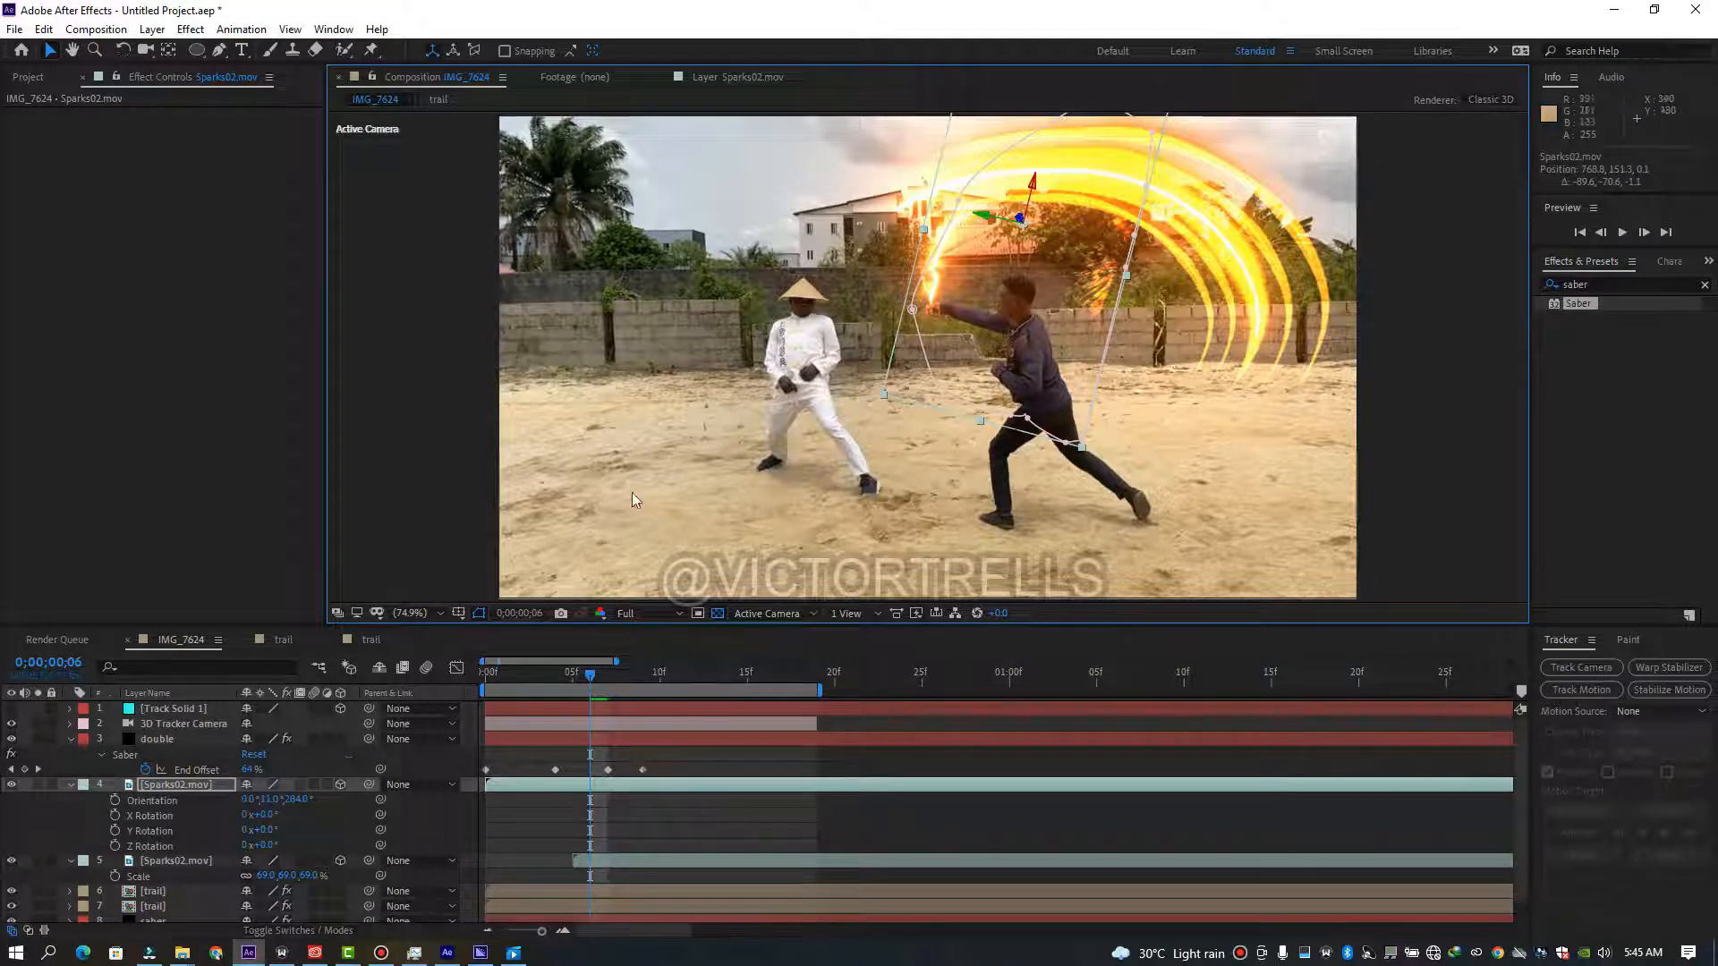
drag(274, 806, 202, 796)
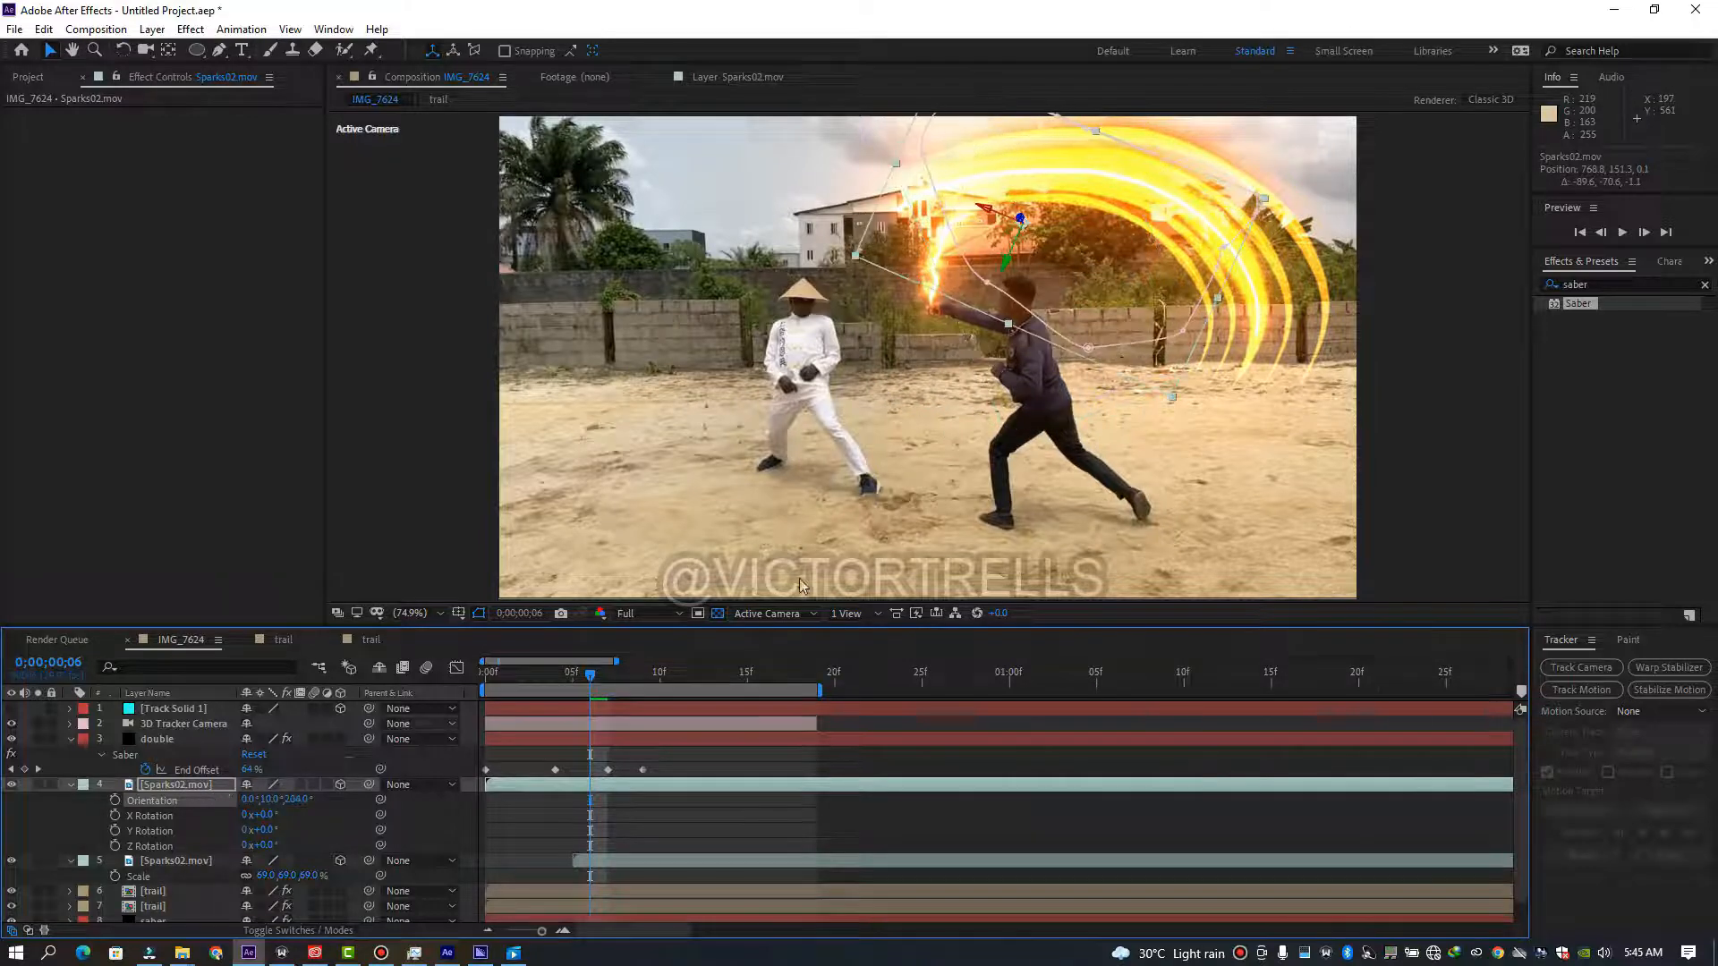
click(1108, 304)
drag(1107, 304, 1147, 342)
Apply VC Color Vibrance to the masked sparks layer and set its color to orange.
drag(1602, 284, 1283, 327)
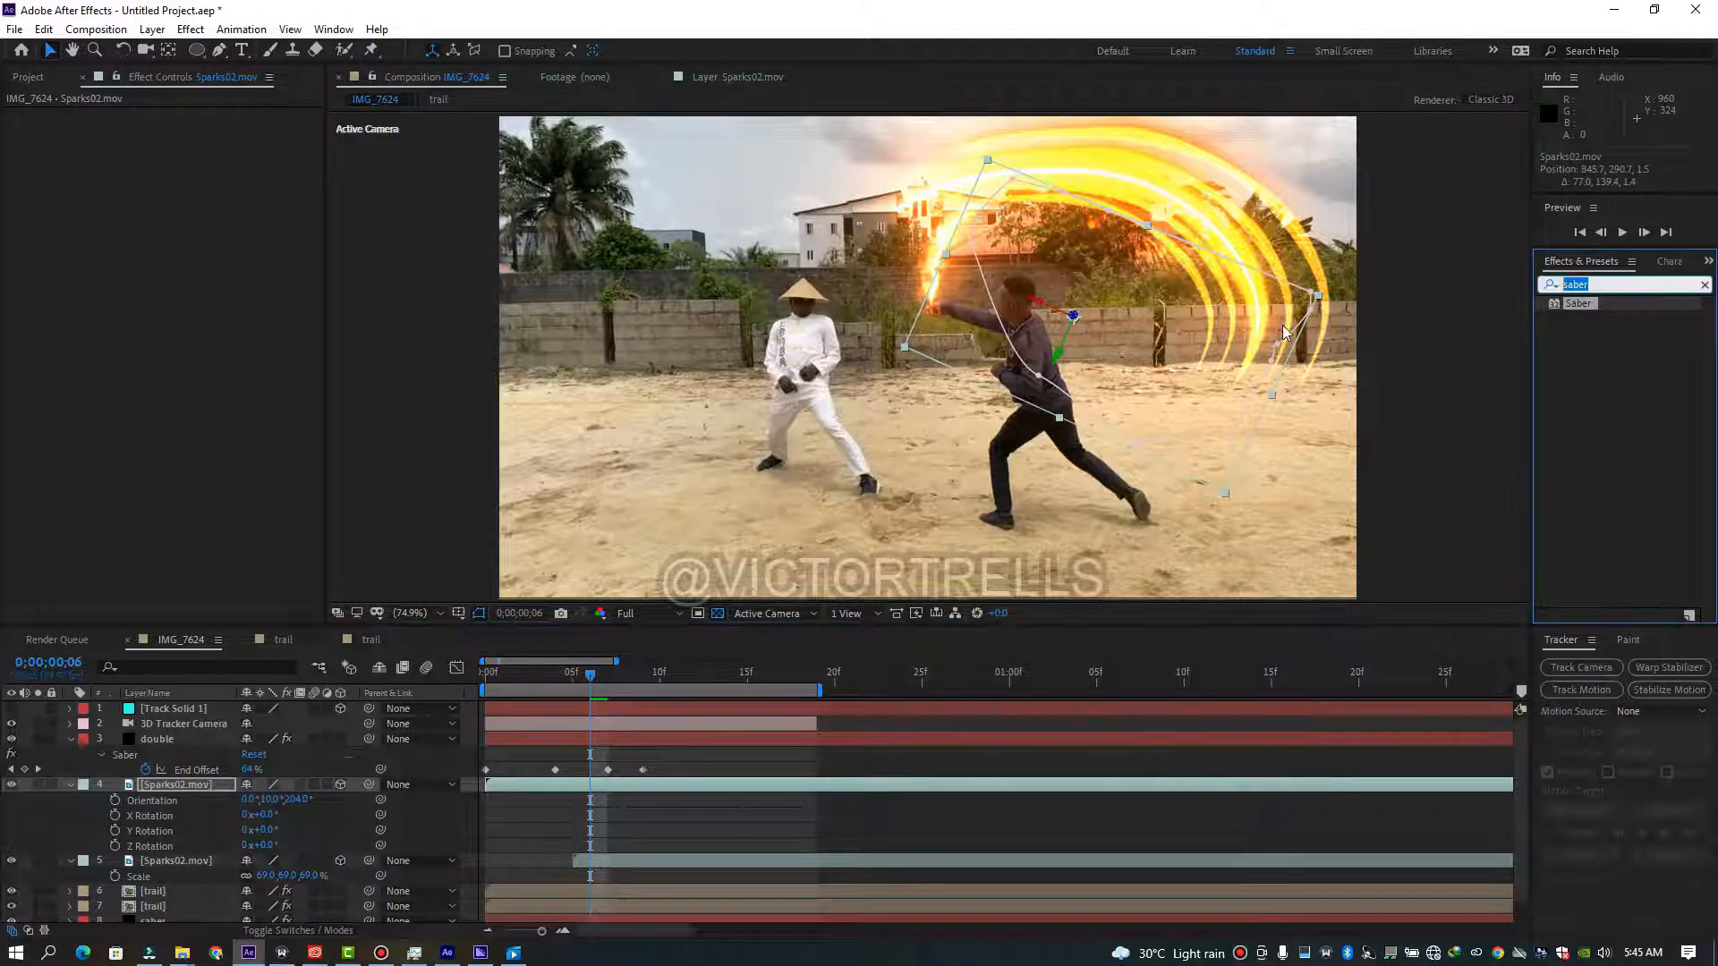
text(vc)
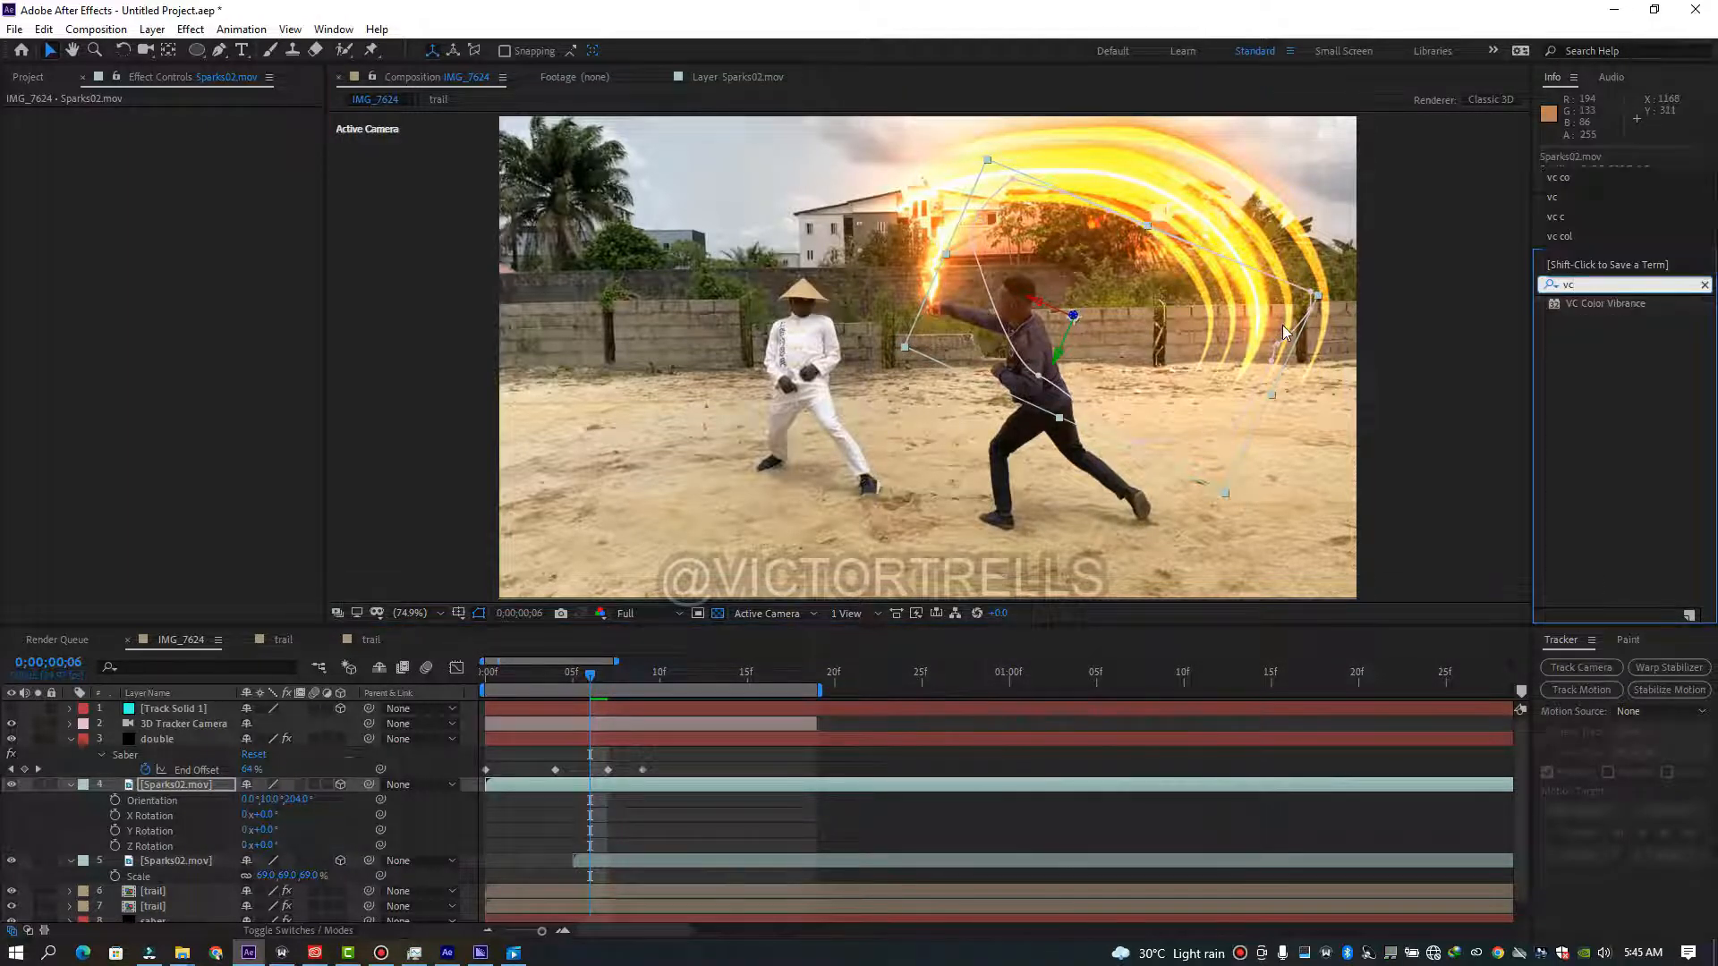
click(954, 687)
double_click(1606, 304)
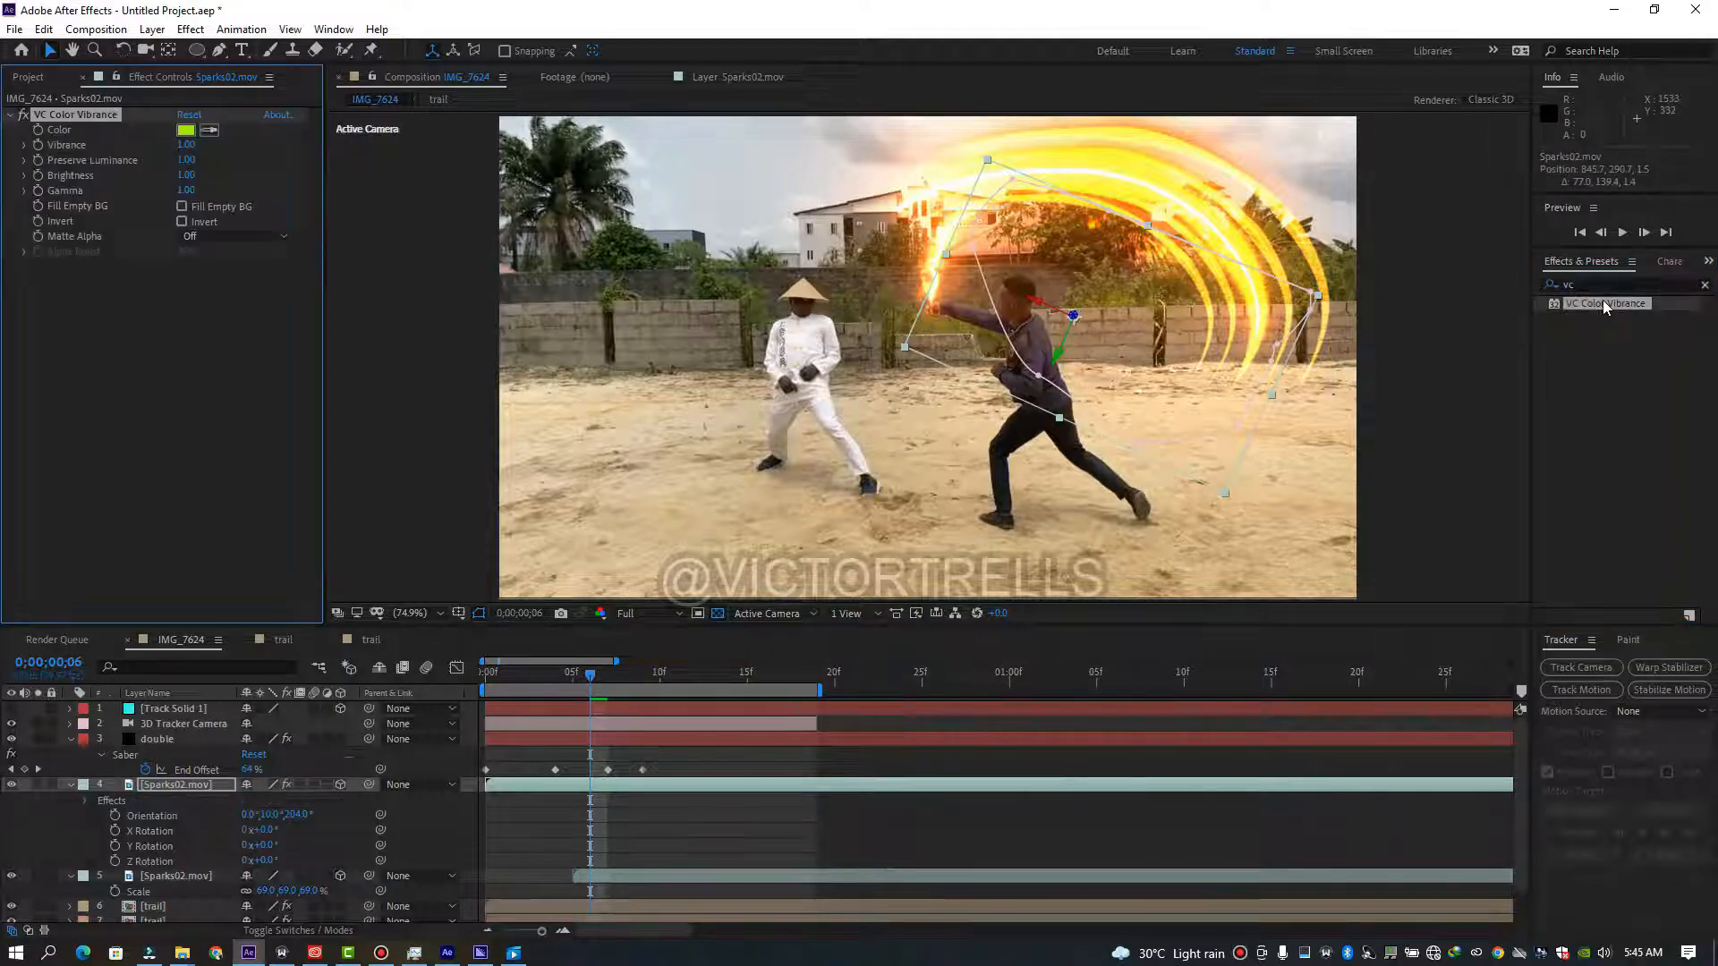
click(185, 129)
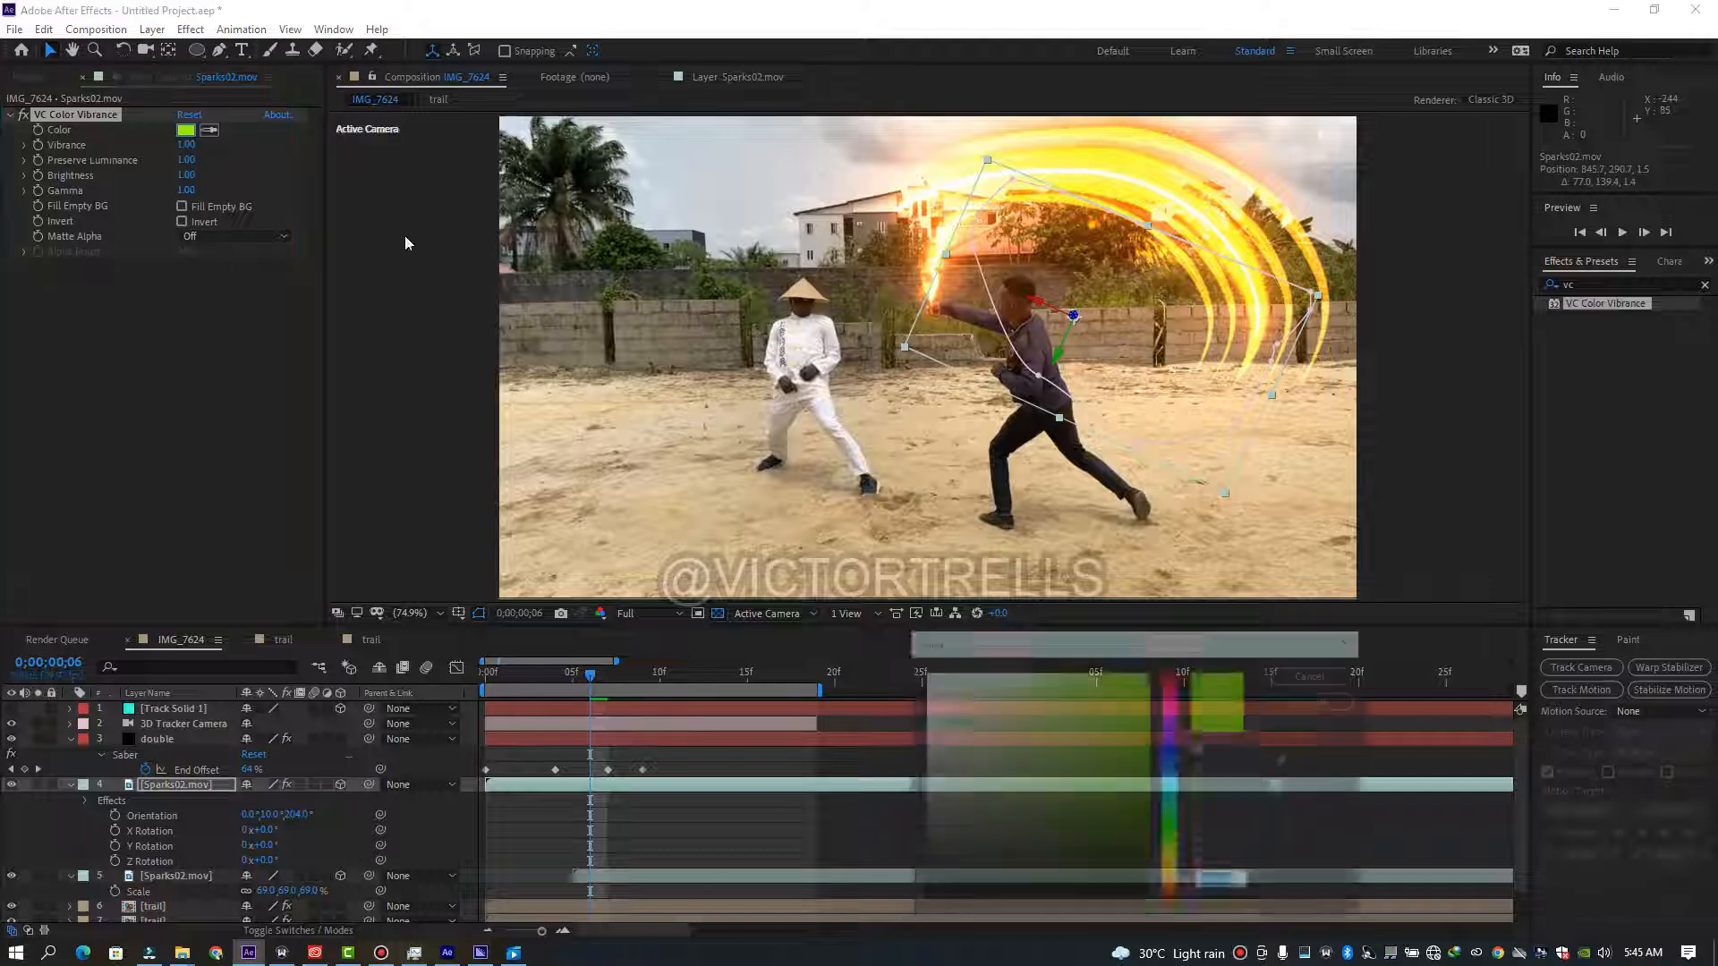
drag(1155, 863, 1188, 878)
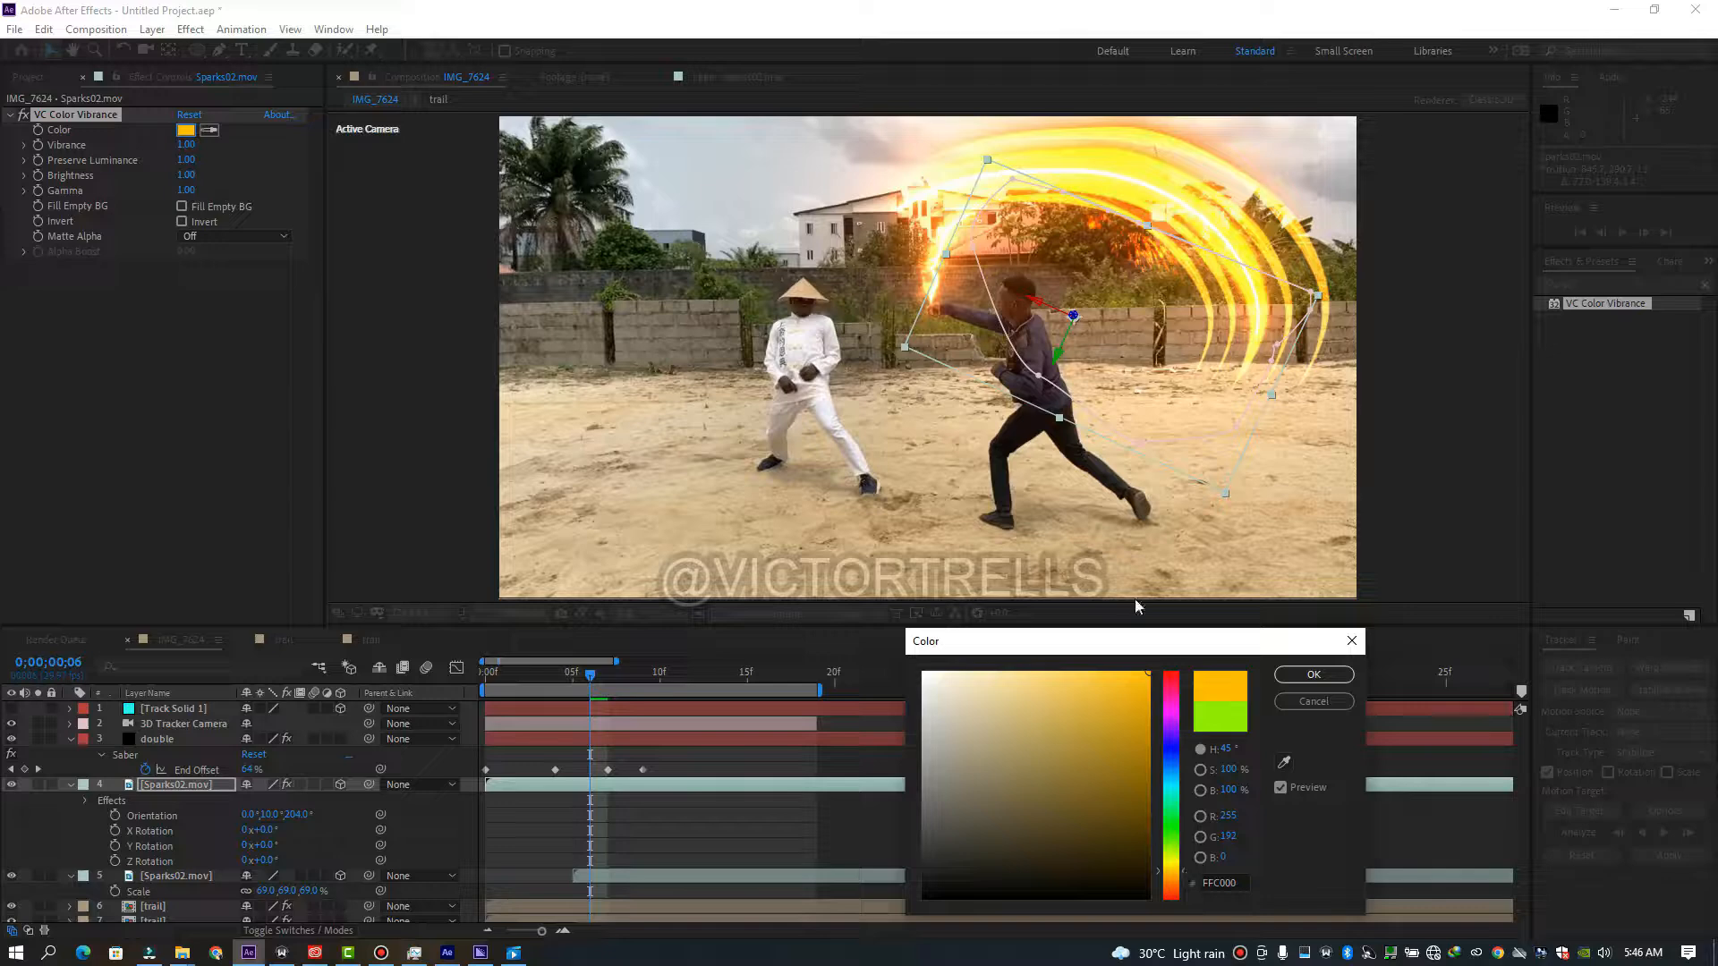
click(1313, 674)
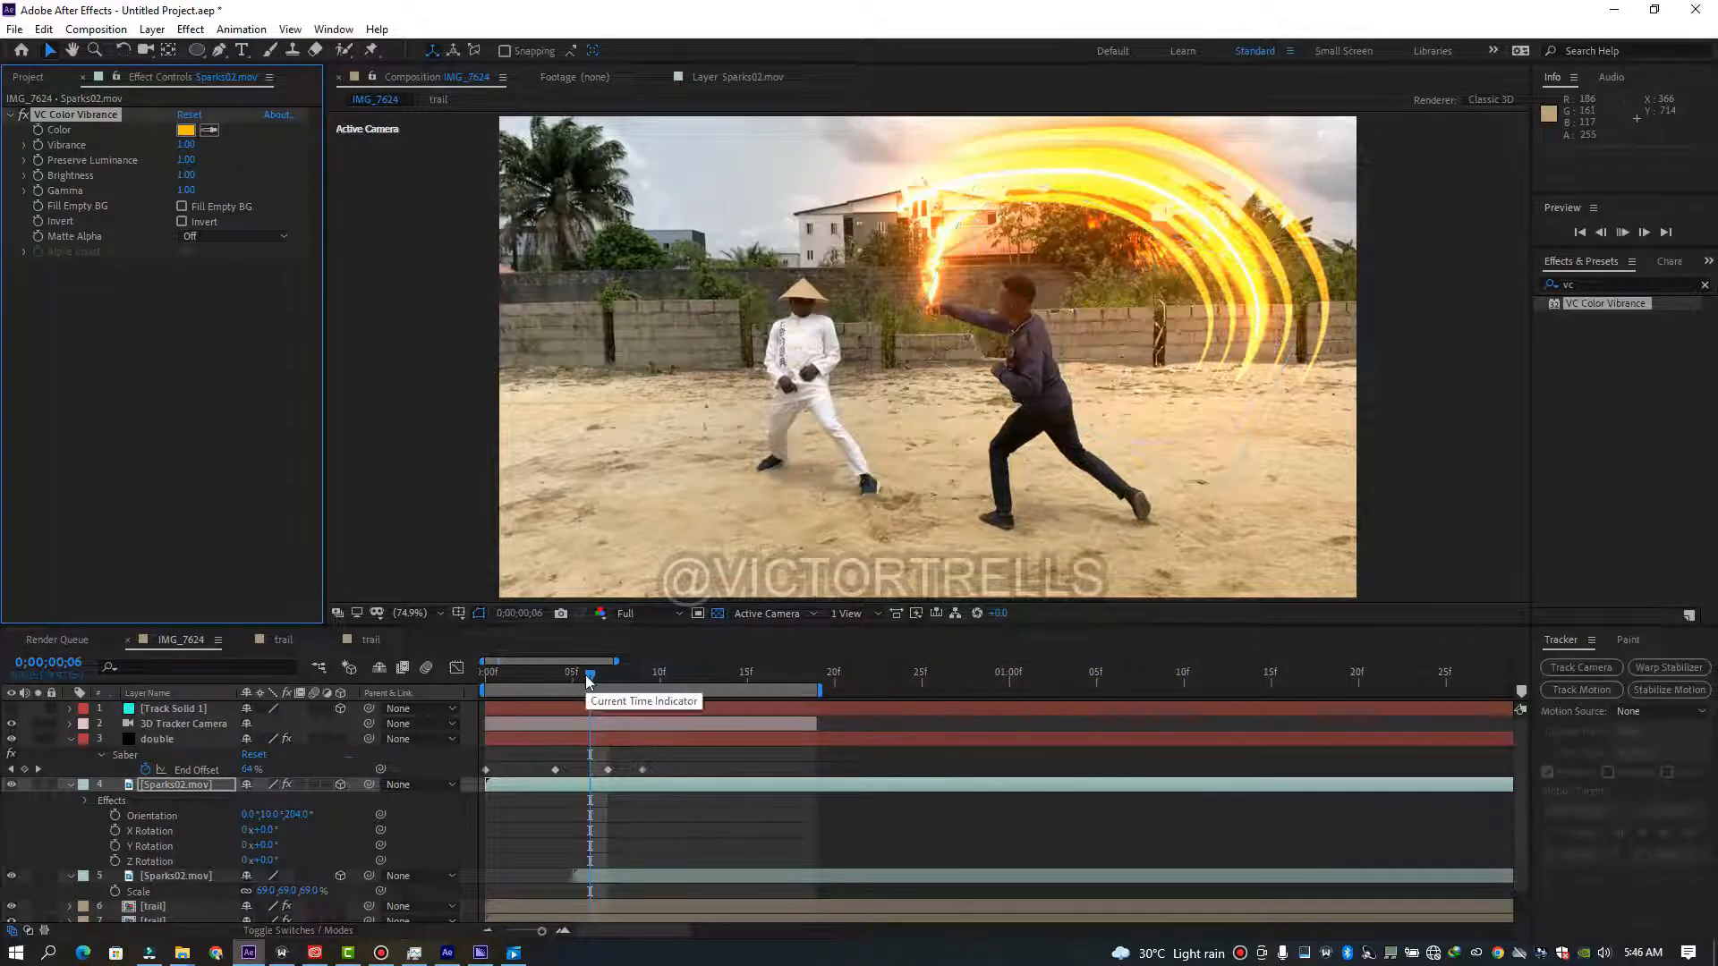
At frame 7, duplicate the colored sparks layer, orient the copy to 0°, 10°, 300°, and move it above the white-clothed fighter.
drag(589, 682, 662, 709)
key(Page_Up)
key(Page_Up)
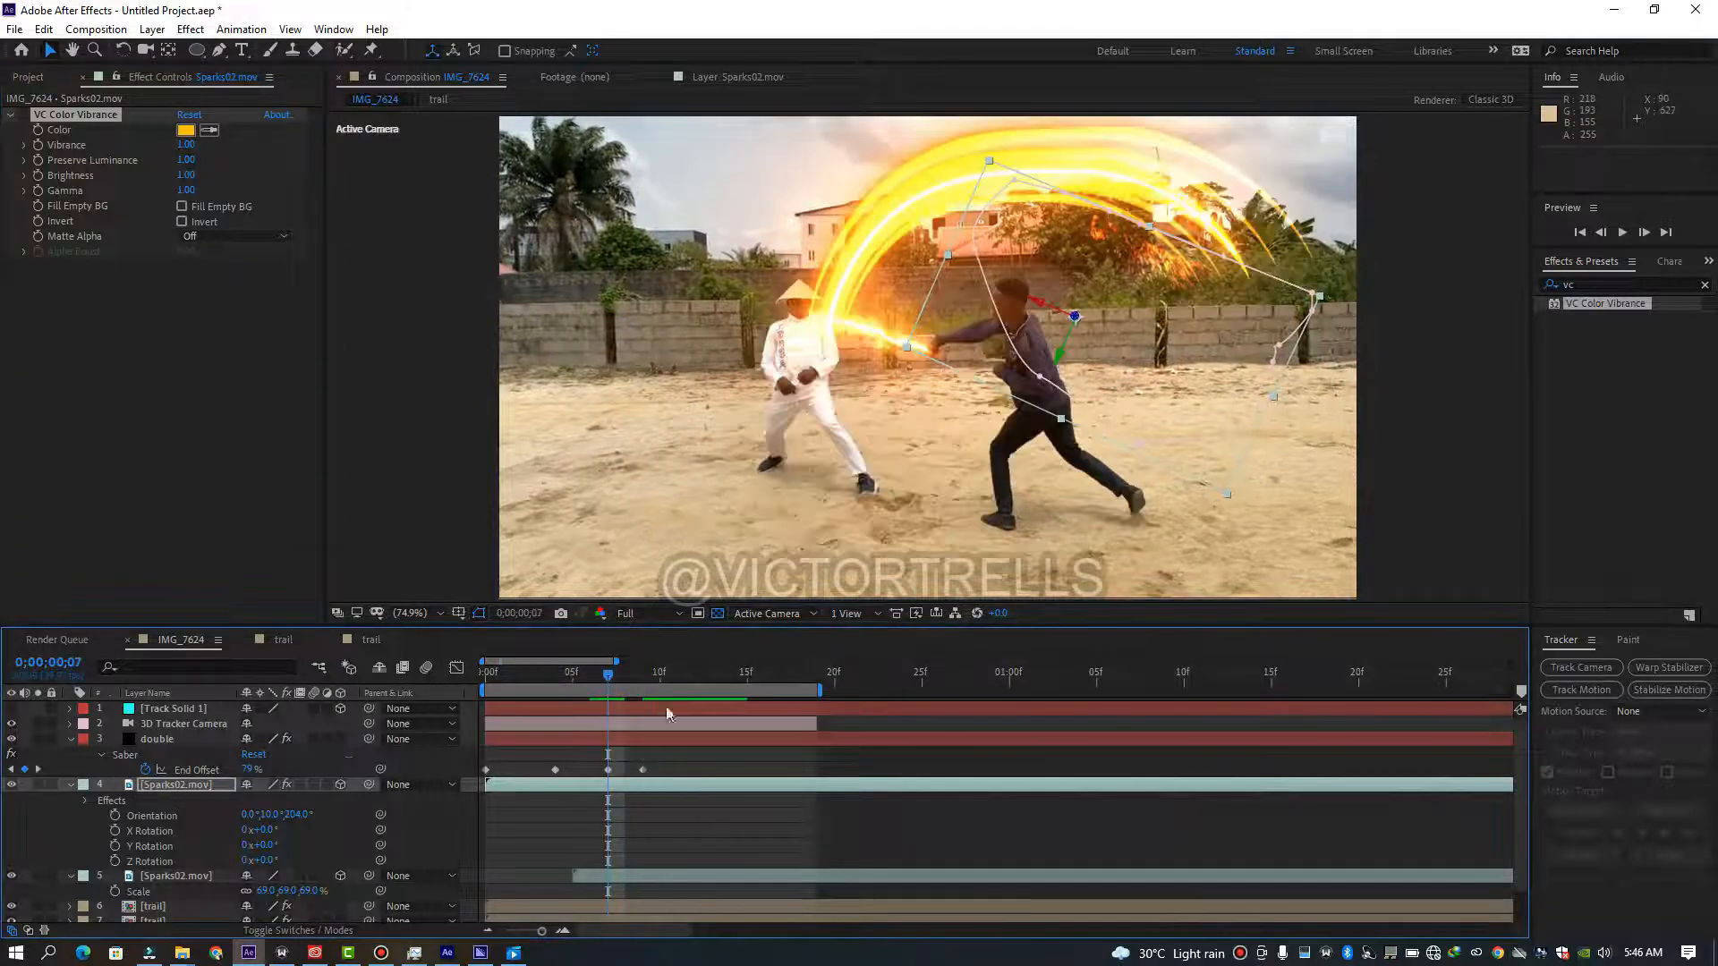
key(ctrl+d)
key(r)
drag(295, 801, 421, 797)
drag(1074, 316, 766, 134)
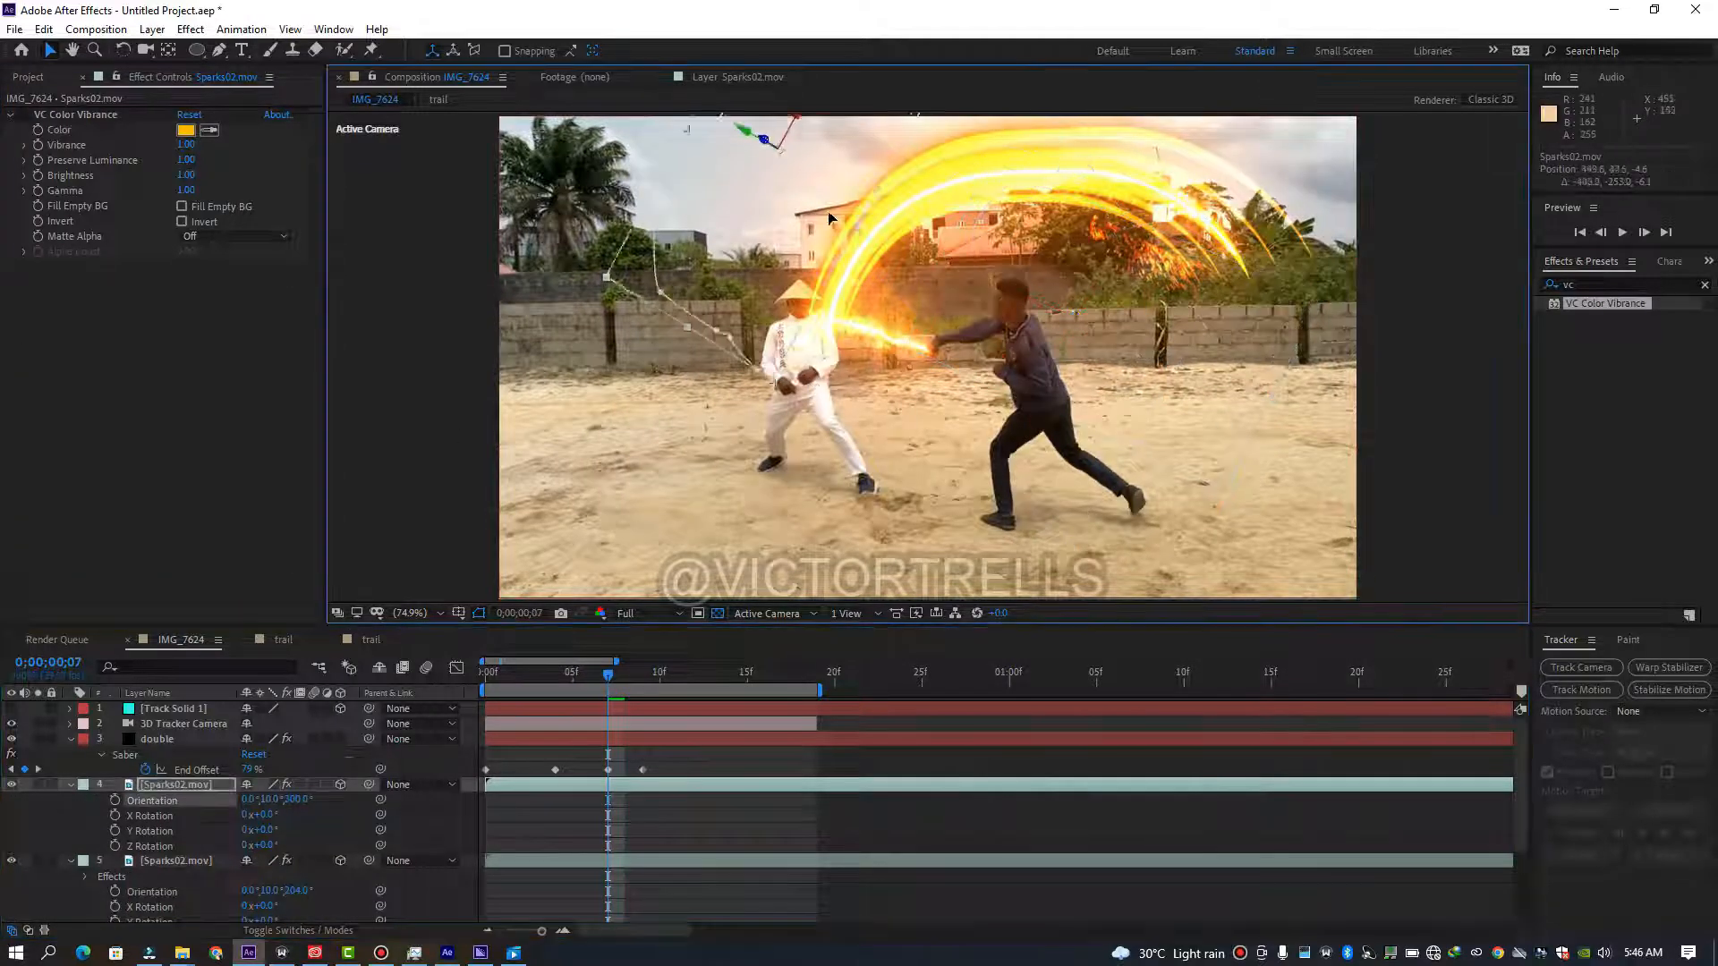
drag(296, 800, 323, 800)
Duplicate the sparks layer again, orient the copy to 0°, 6°, 349°, place it along the top of the trail, and start it at frame 5.
key(ctrl+d)
drag(838, 172, 1005, 117)
key(r)
drag(271, 800, 337, 800)
drag(975, 170, 1076, 112)
drag(555, 785, 641, 785)
Preview the shot around frame 7, scale the sparks layer above the white-clothed fighter to 36%, and reposition it near the trail.
click(533, 863)
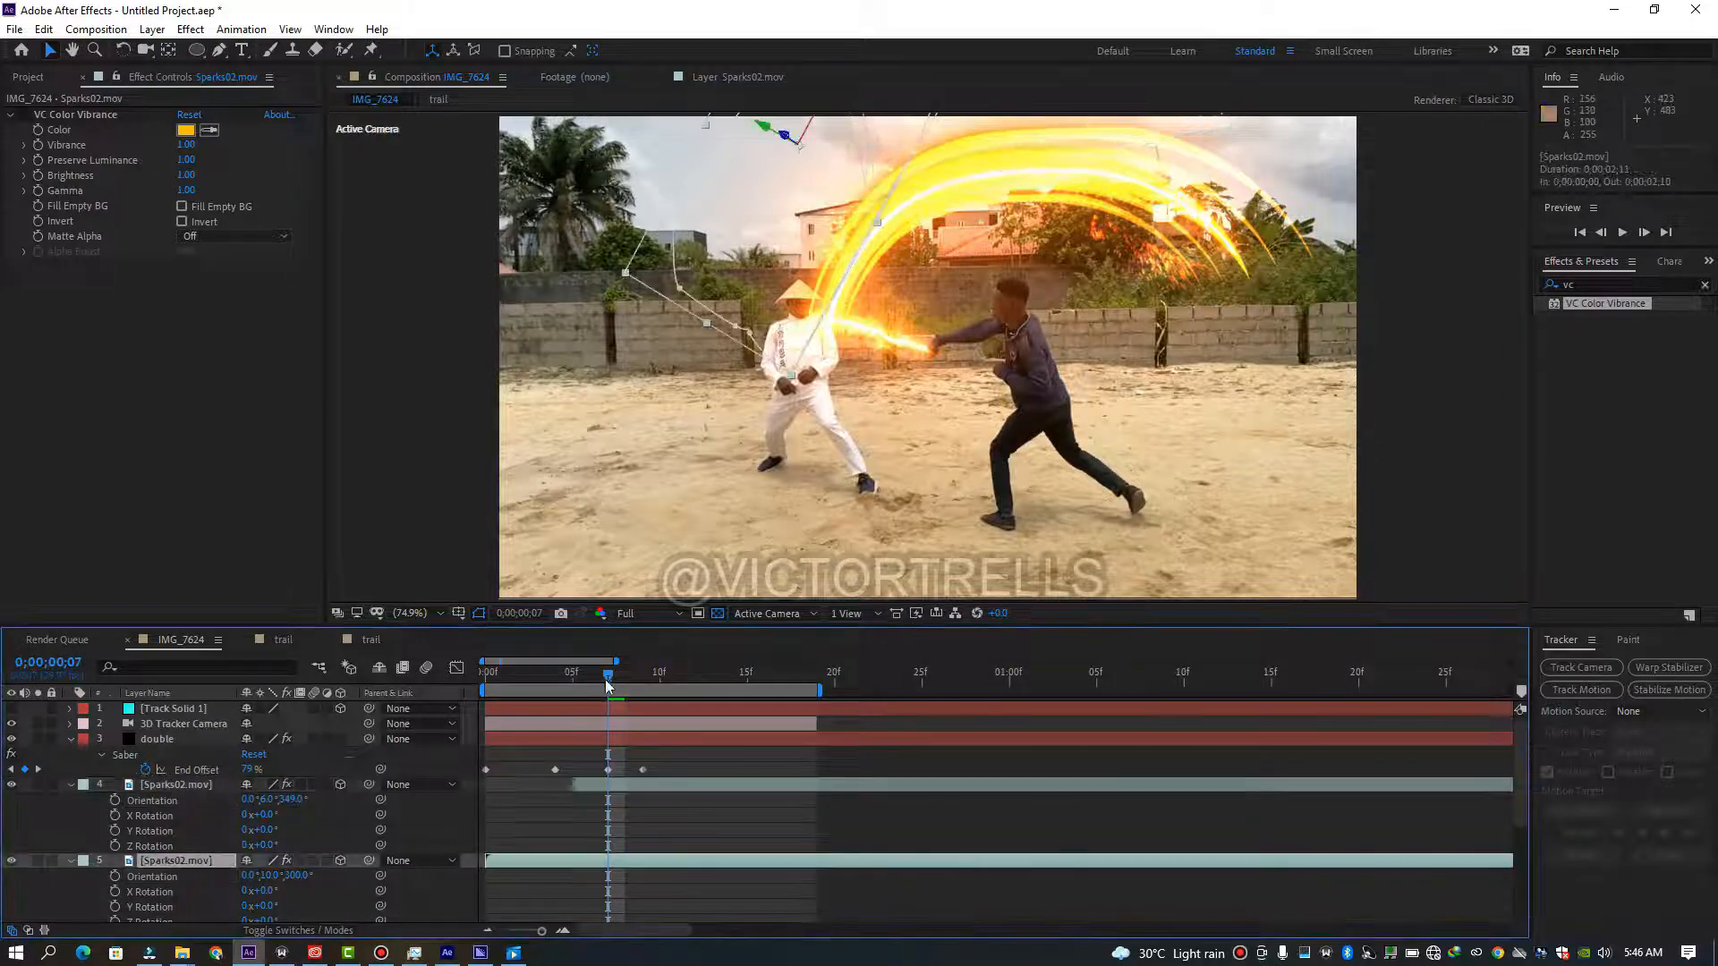
key(space)
drag(606, 677, 656, 691)
key(Page_Up)
key(Page_Up)
click(1148, 255)
click(613, 857)
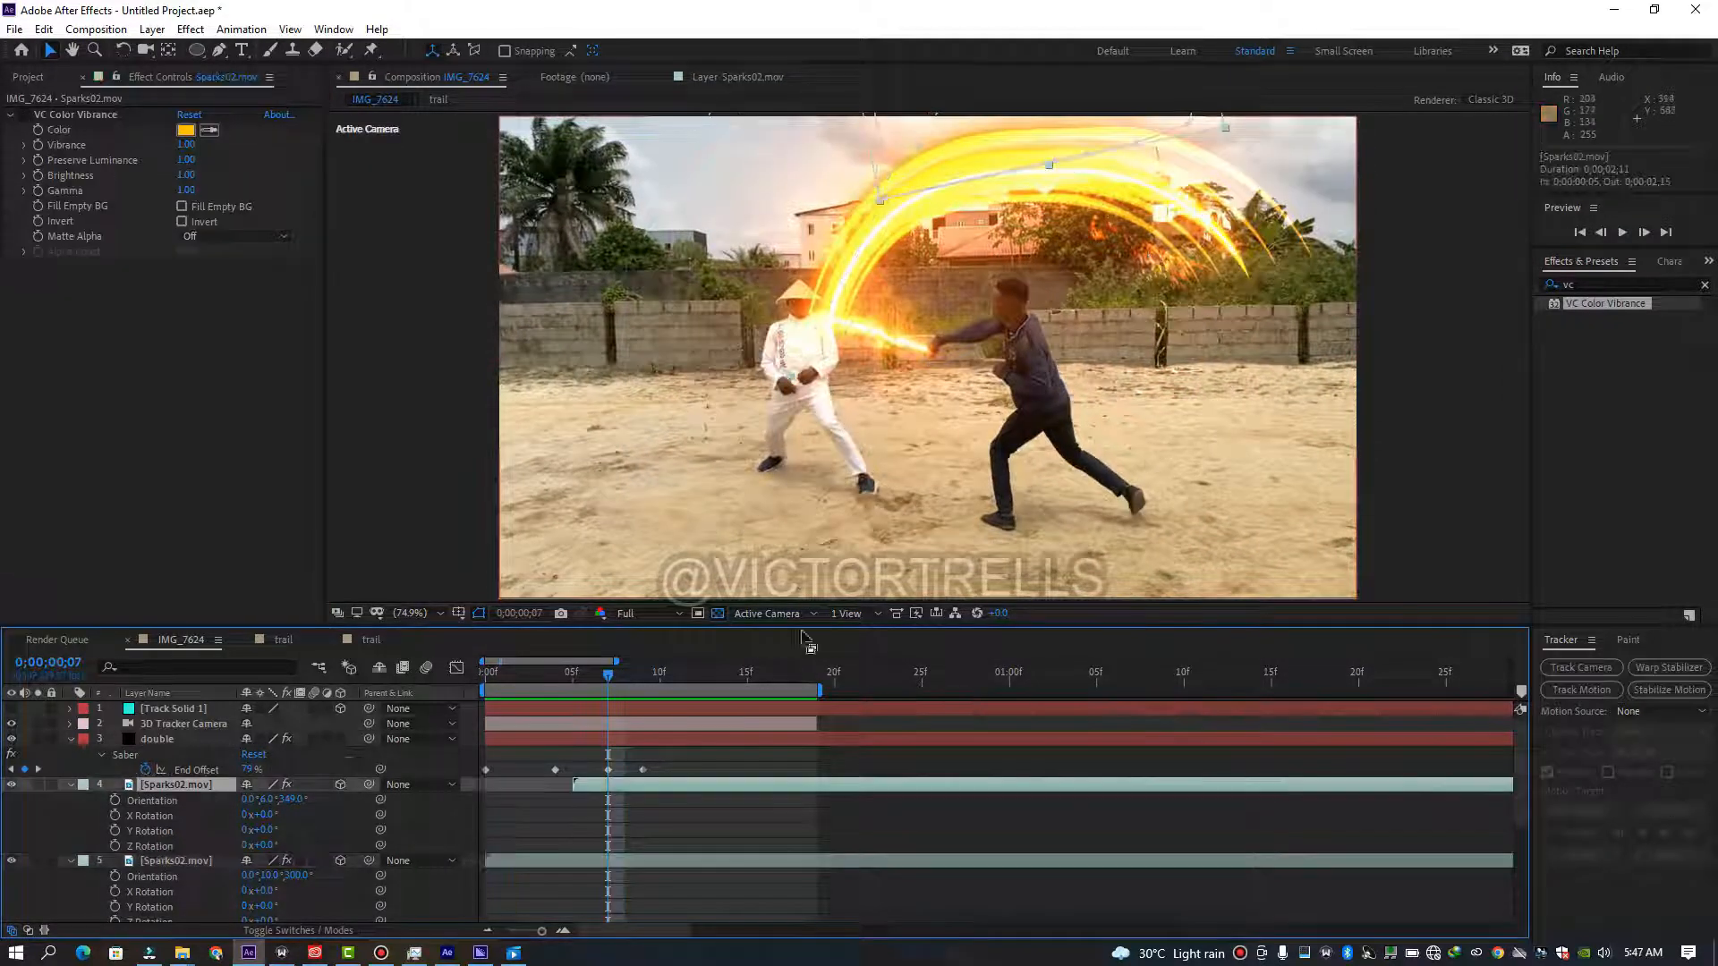
key(ctrl+d)
key(s)
drag(859, 193, 893, 213)
Scale the sparks layer starting at frame 5 along the top of the trail to 40% and move it to about X 766, Y -42.
click(650, 788)
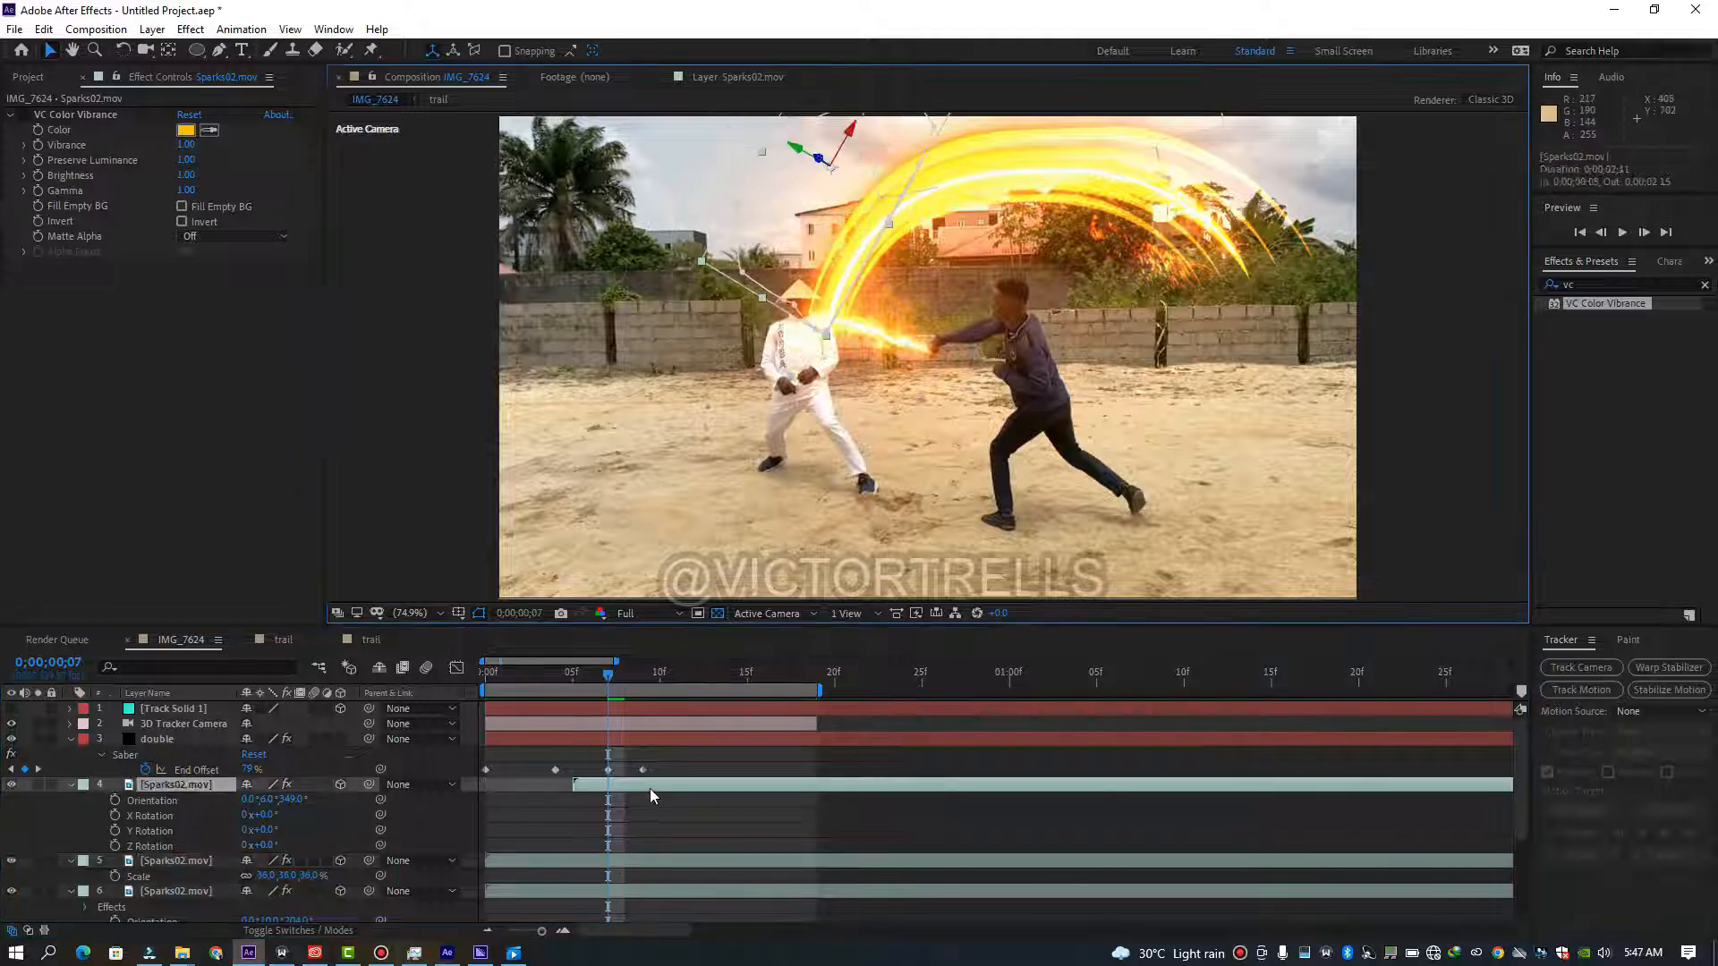
key(s)
drag(269, 800, 255, 800)
drag(978, 142, 949, 184)
drag(269, 800, 275, 800)
click(970, 529)
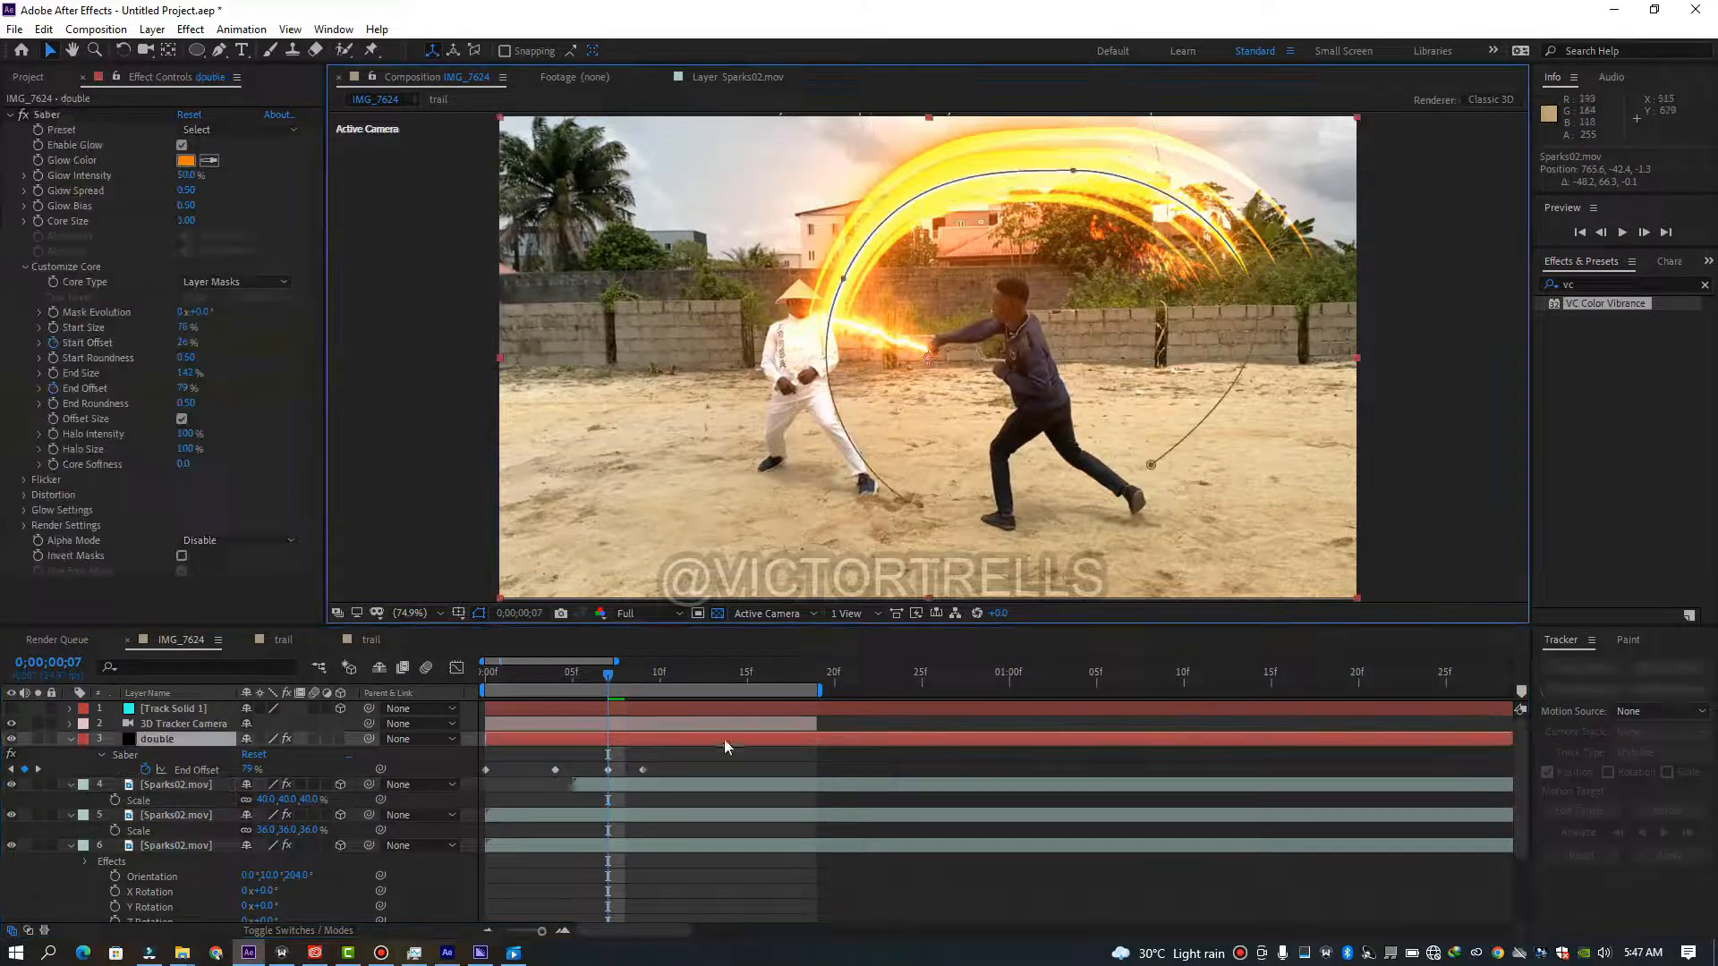
Scale the first masked sparks layer to 38%, move it up toward the trail's tail end, and play back the shot.
click(656, 818)
click(645, 847)
key(s)
drag(268, 861, 271, 862)
drag(1160, 291, 1167, 250)
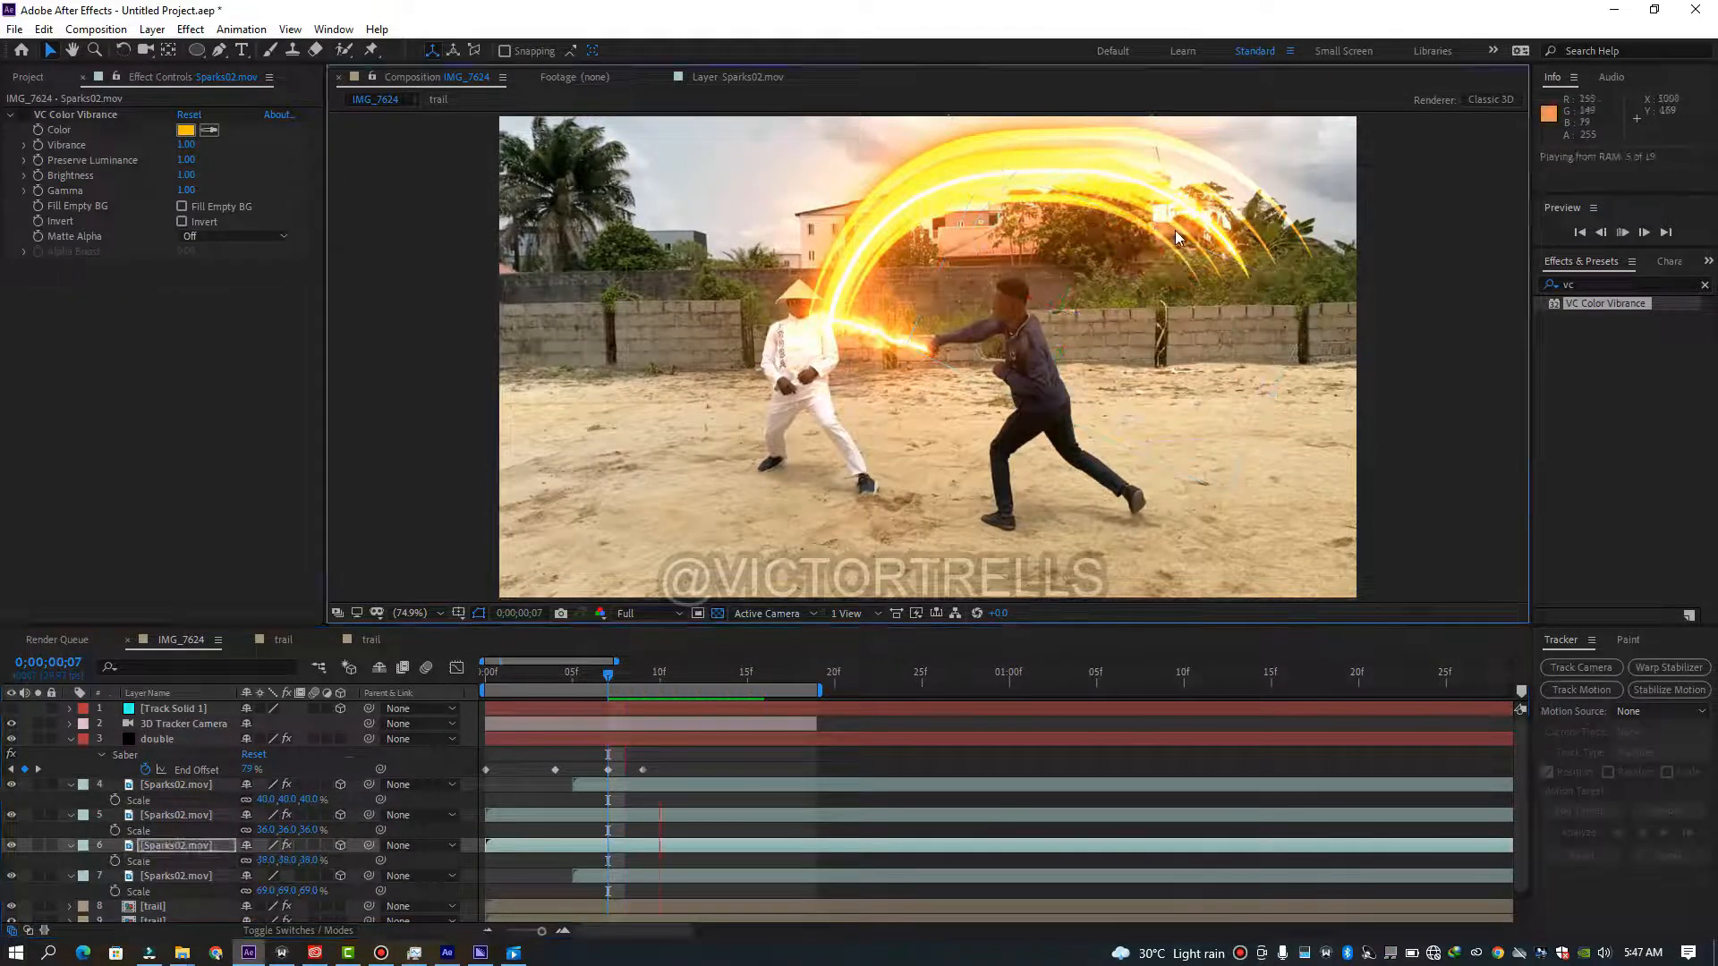
key(space)
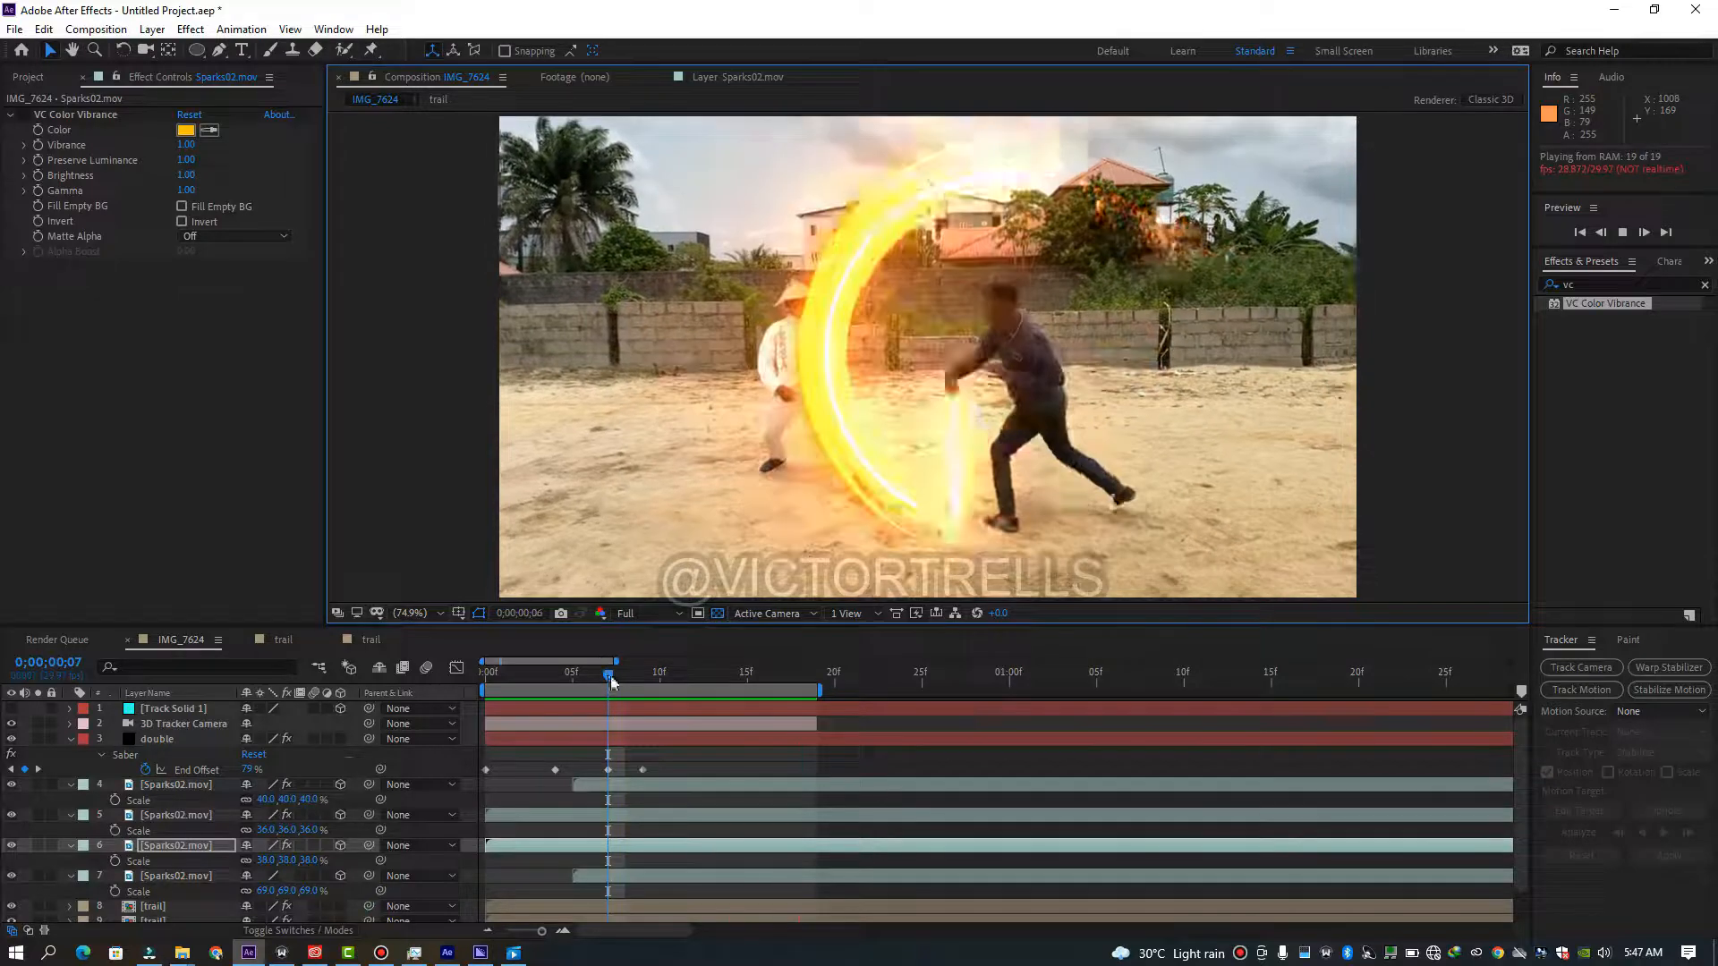
Play back the shot to review the sparks along the trail.
key(space)
key(space)
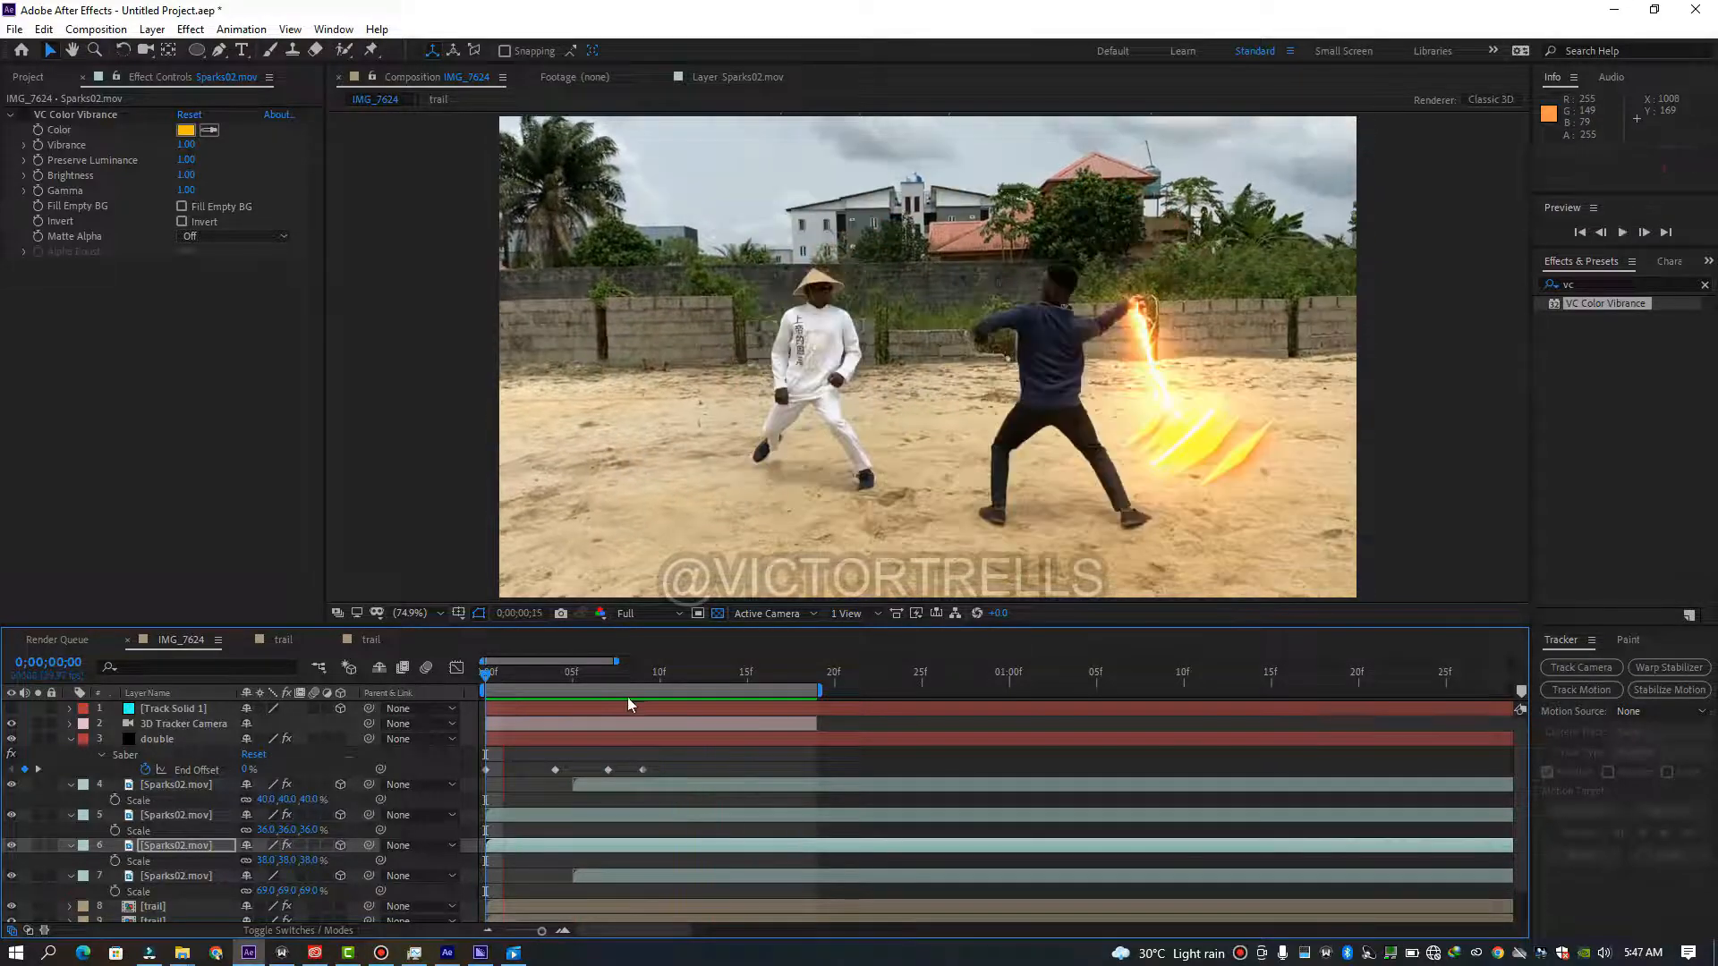
key(space)
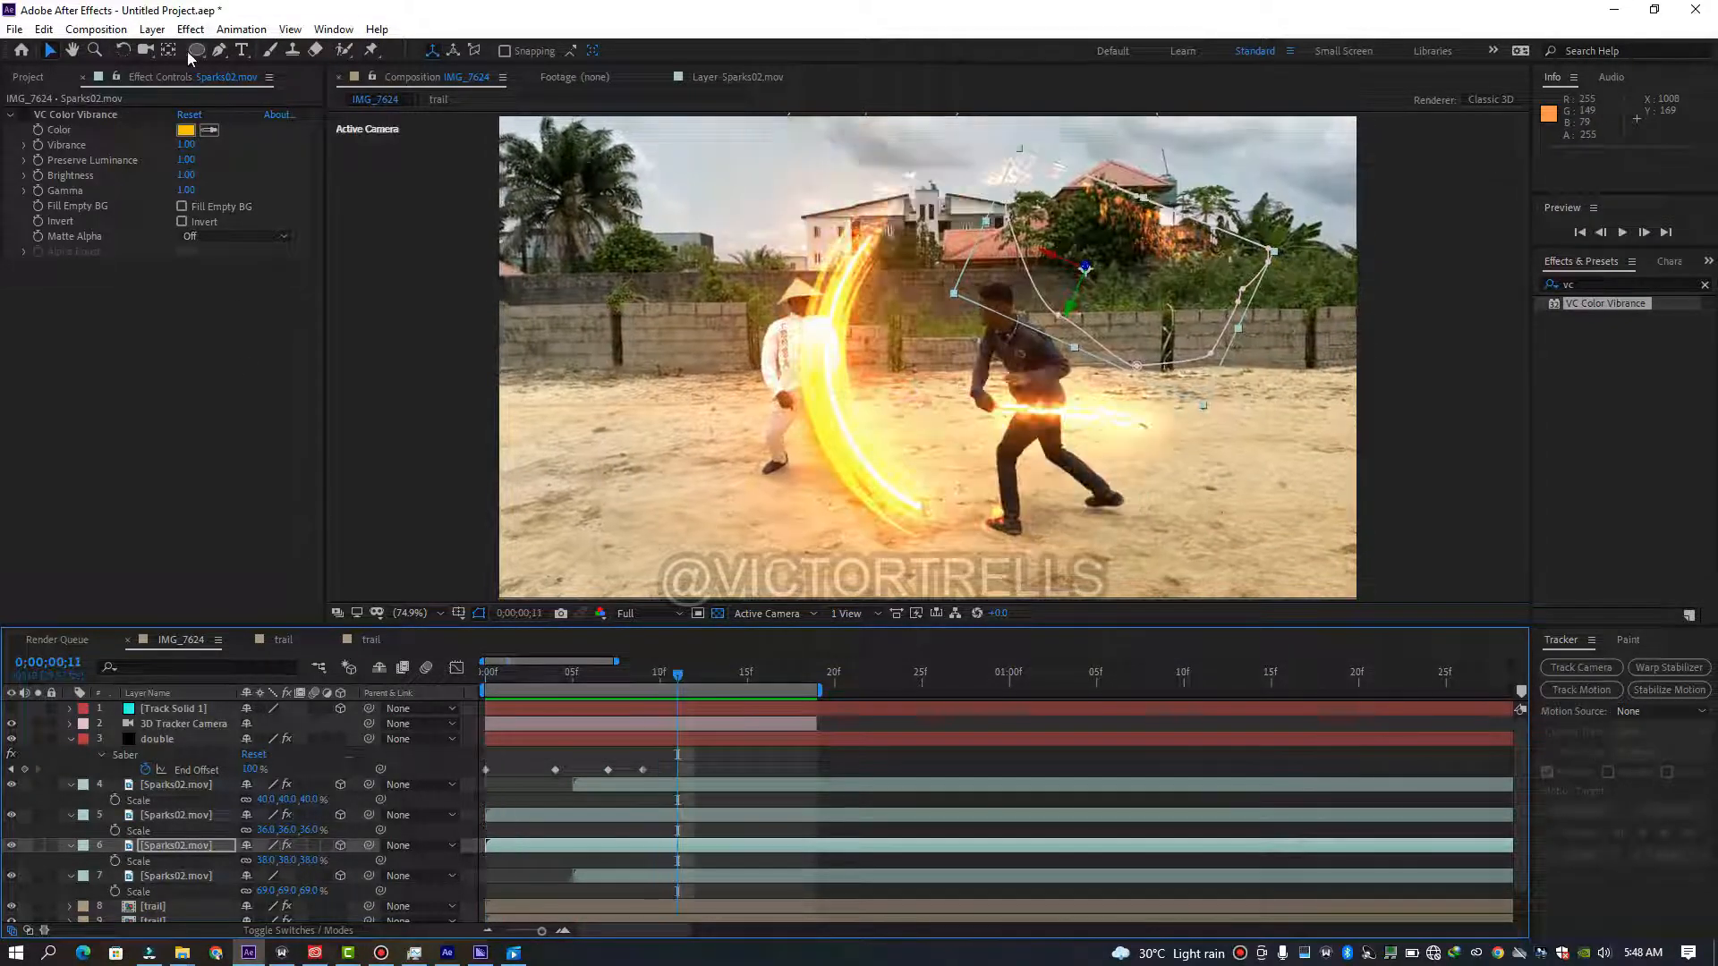
Create an adjustment layer and move it to the very top of the layer stack.
click(152, 29)
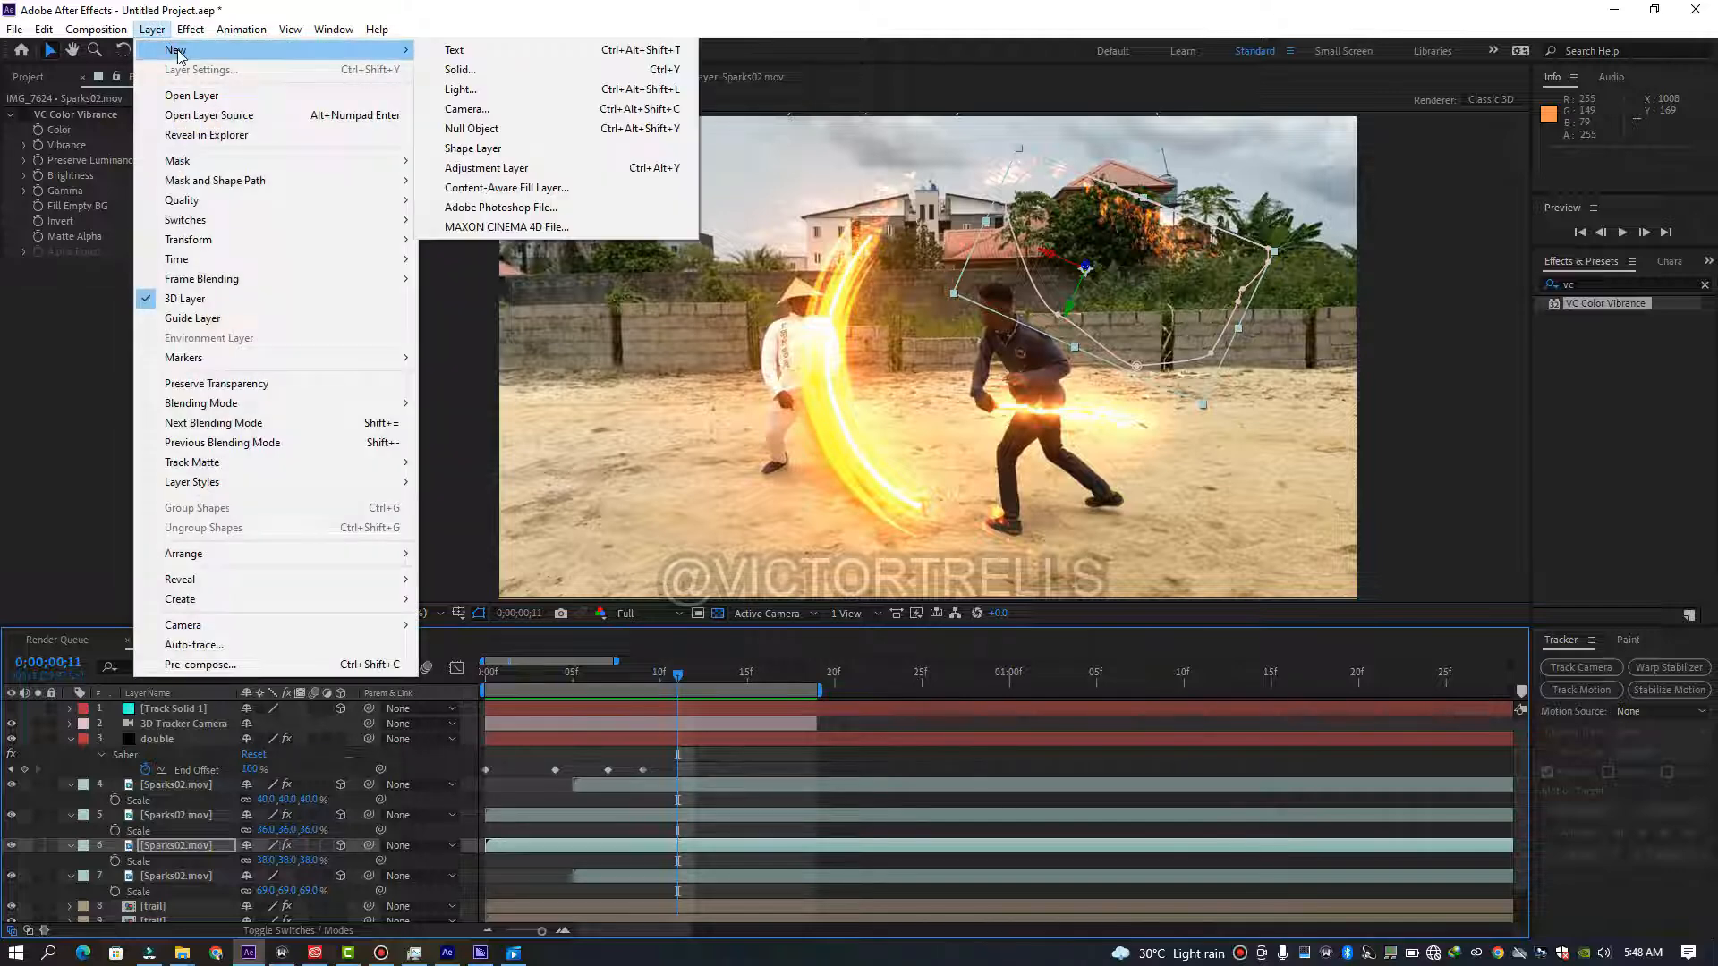
click(290, 29)
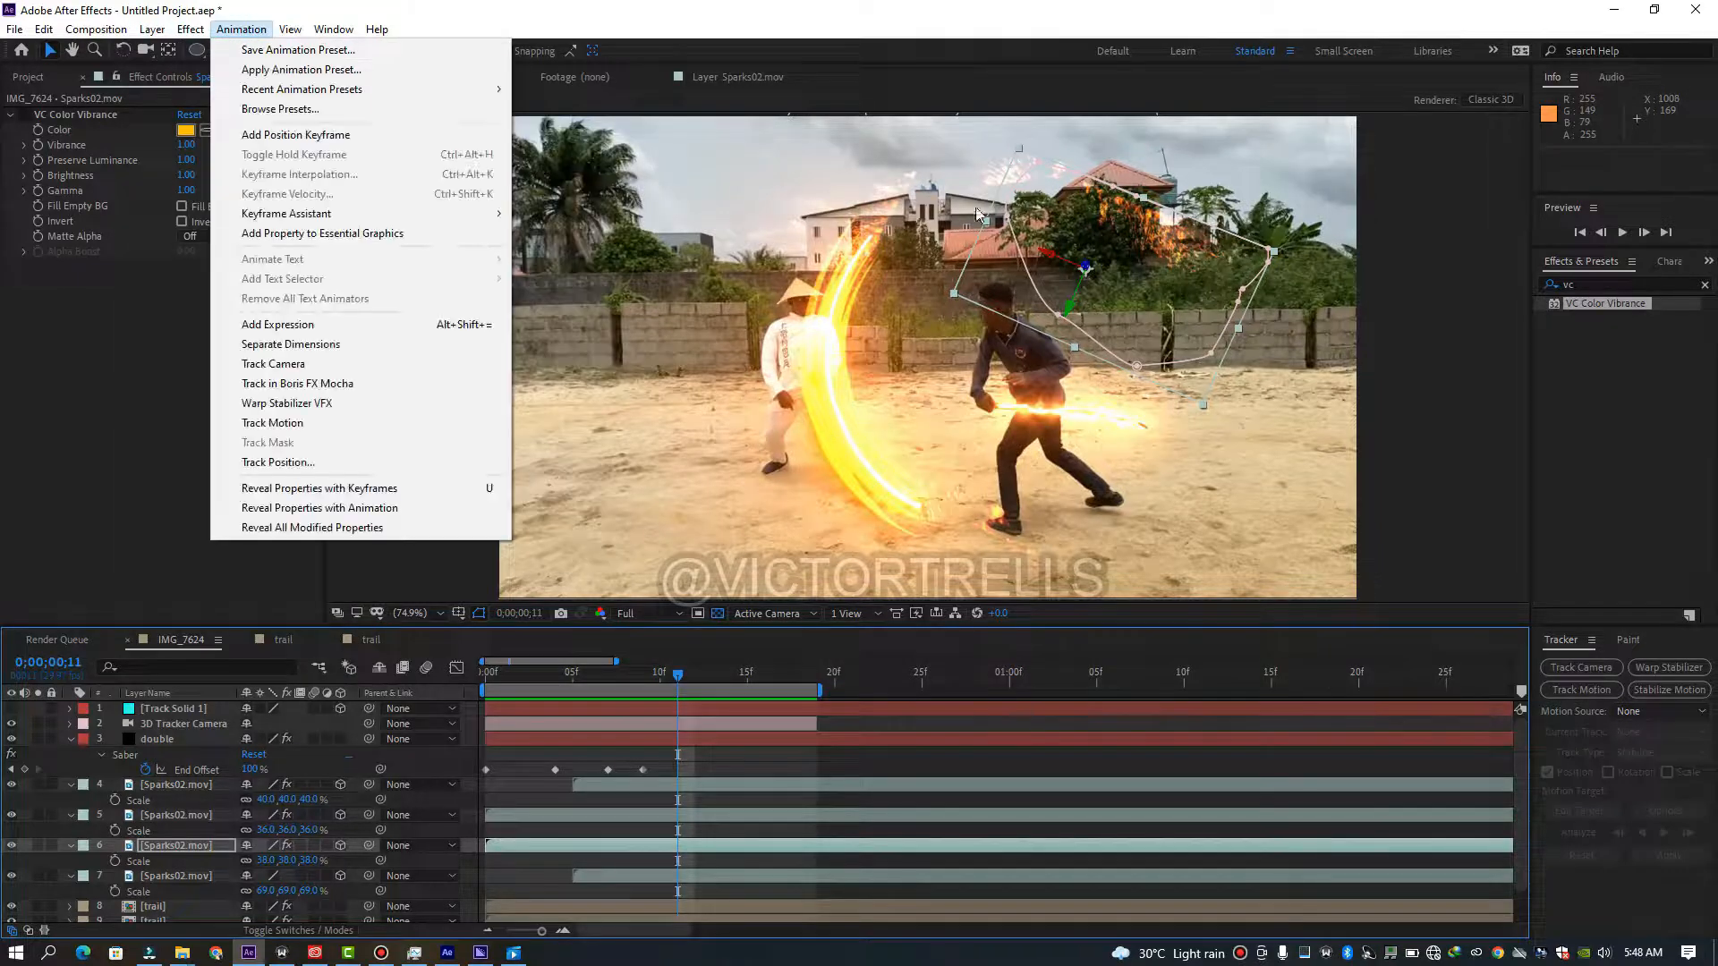
click(149, 33)
click(150, 32)
mouse_move(308, 51)
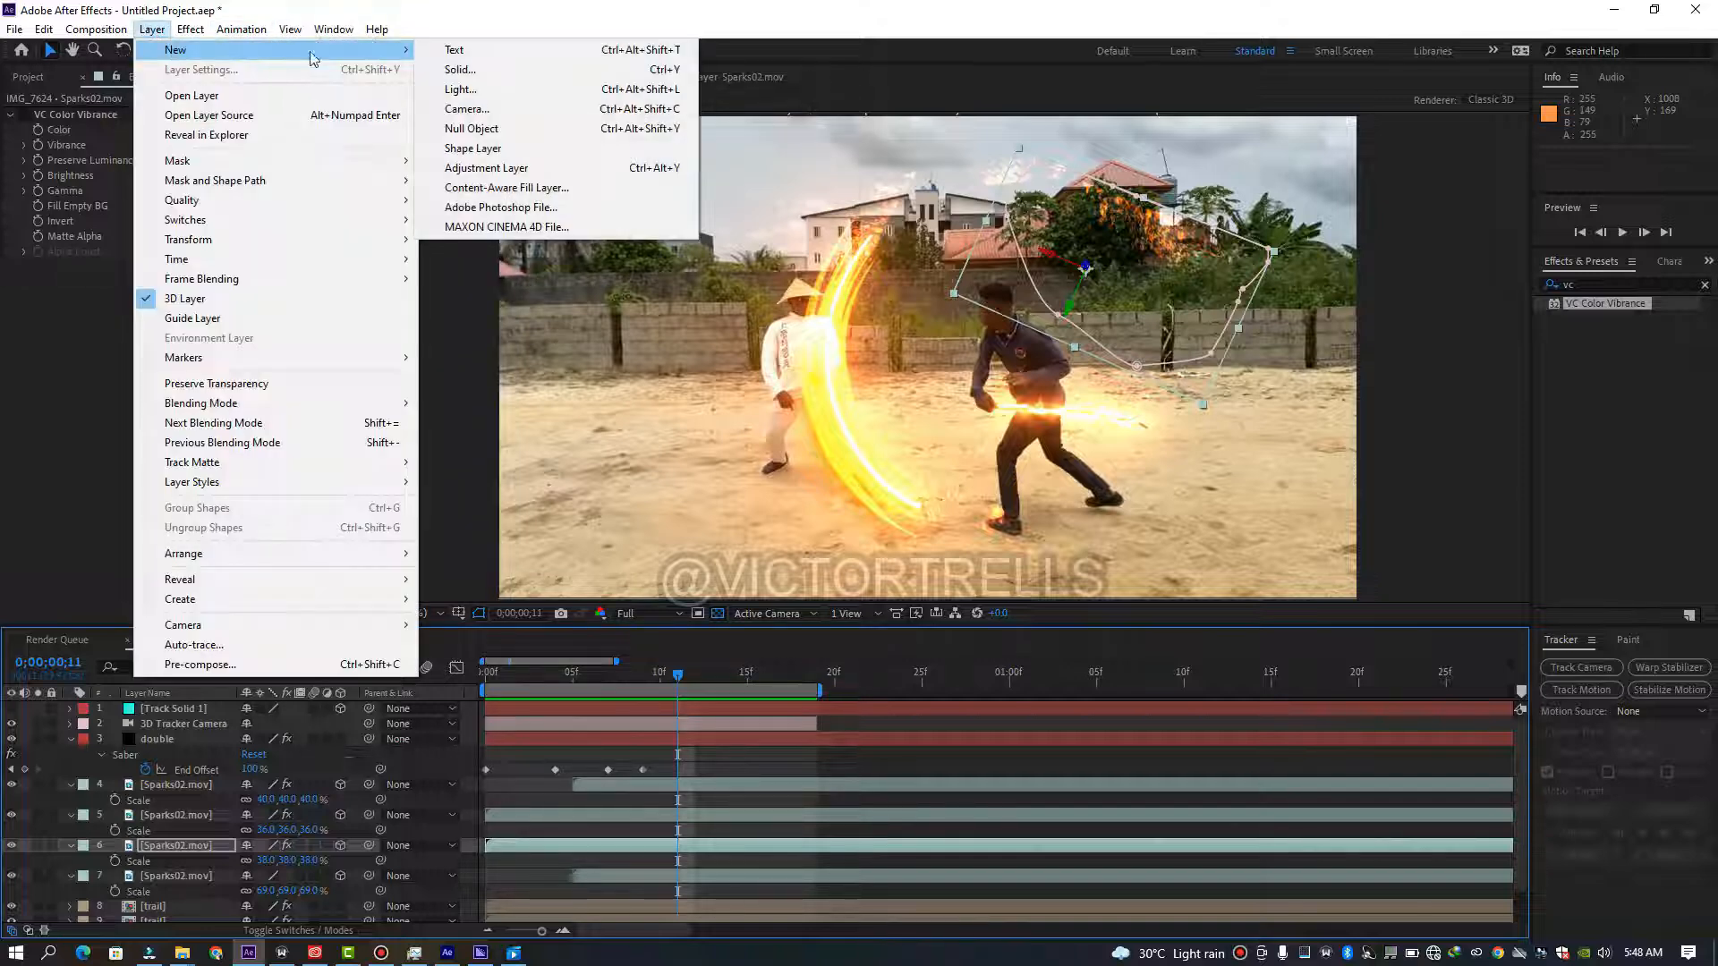
click(520, 173)
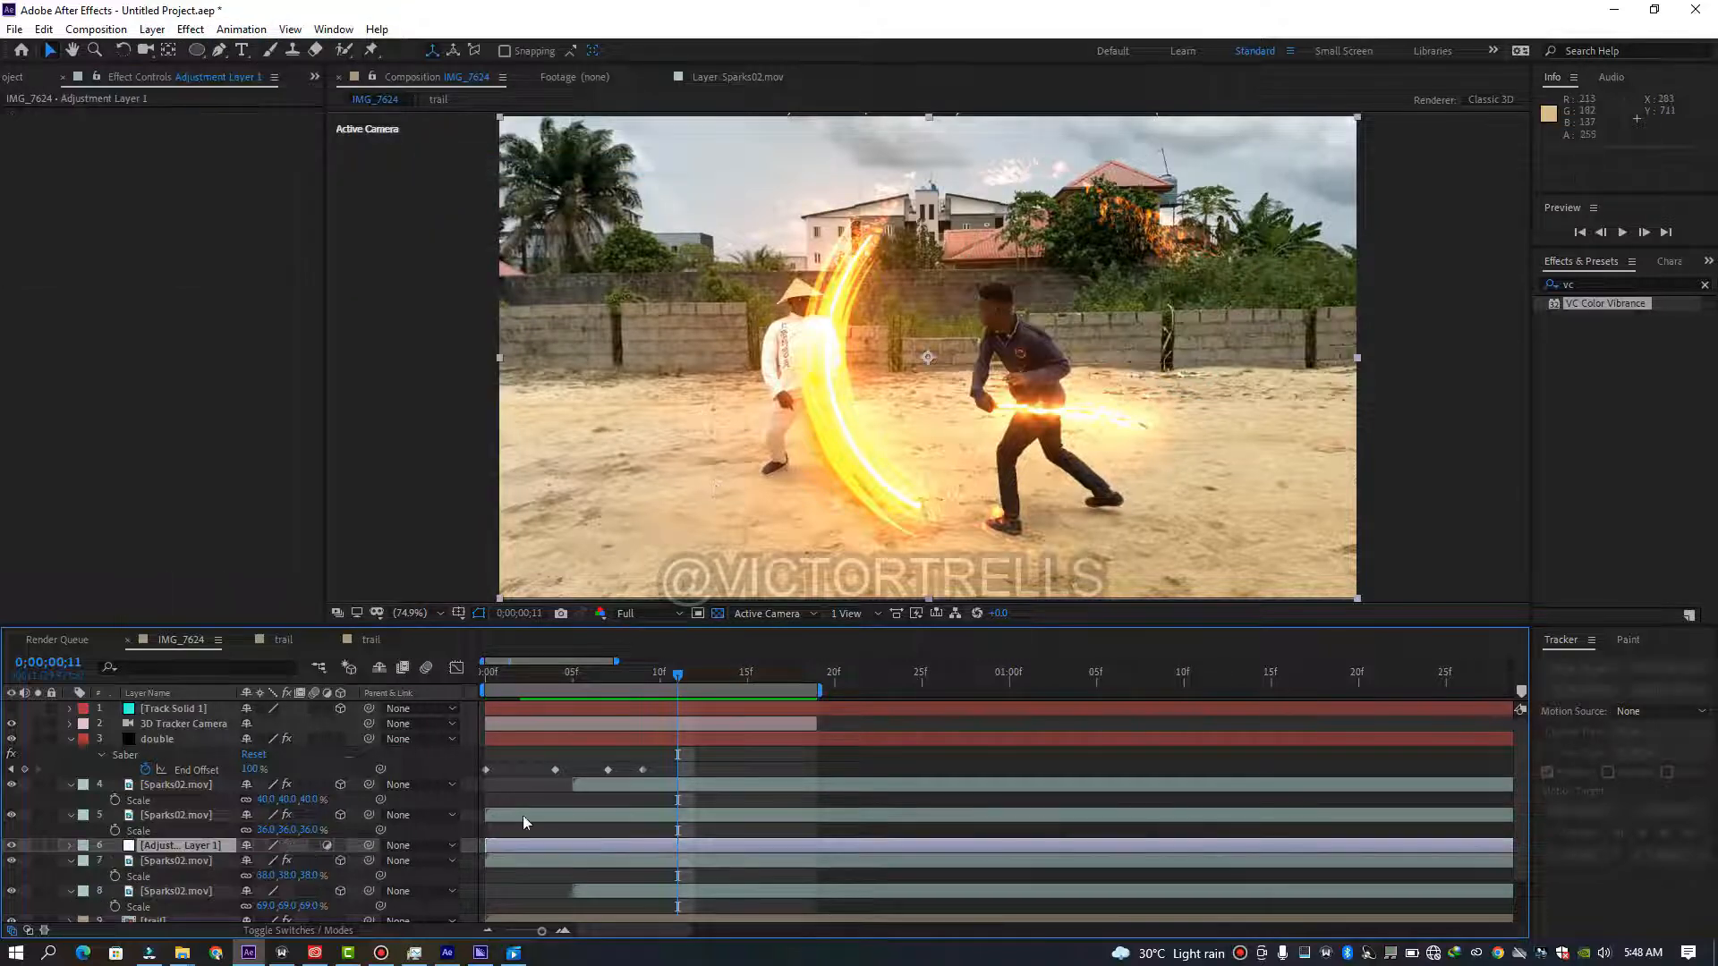
drag(202, 852, 197, 707)
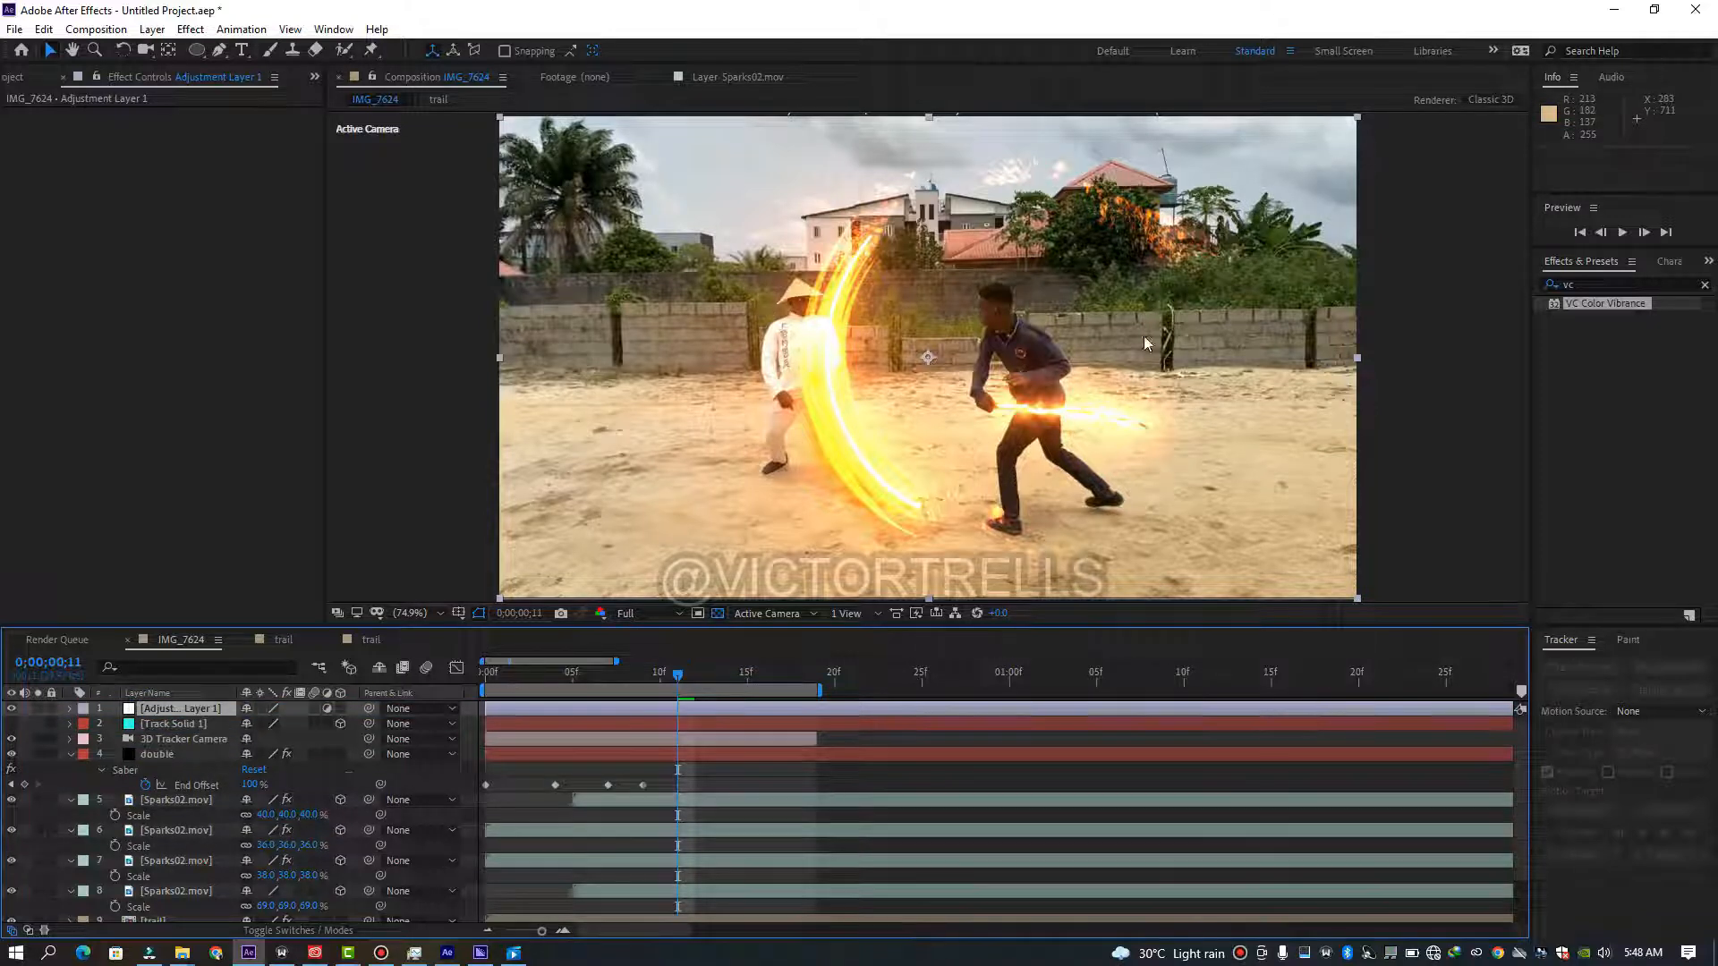
Apply the Heat Distortion effect to the adjustment layer and return to the untitled project after consulting the reference project.
click(1596, 284)
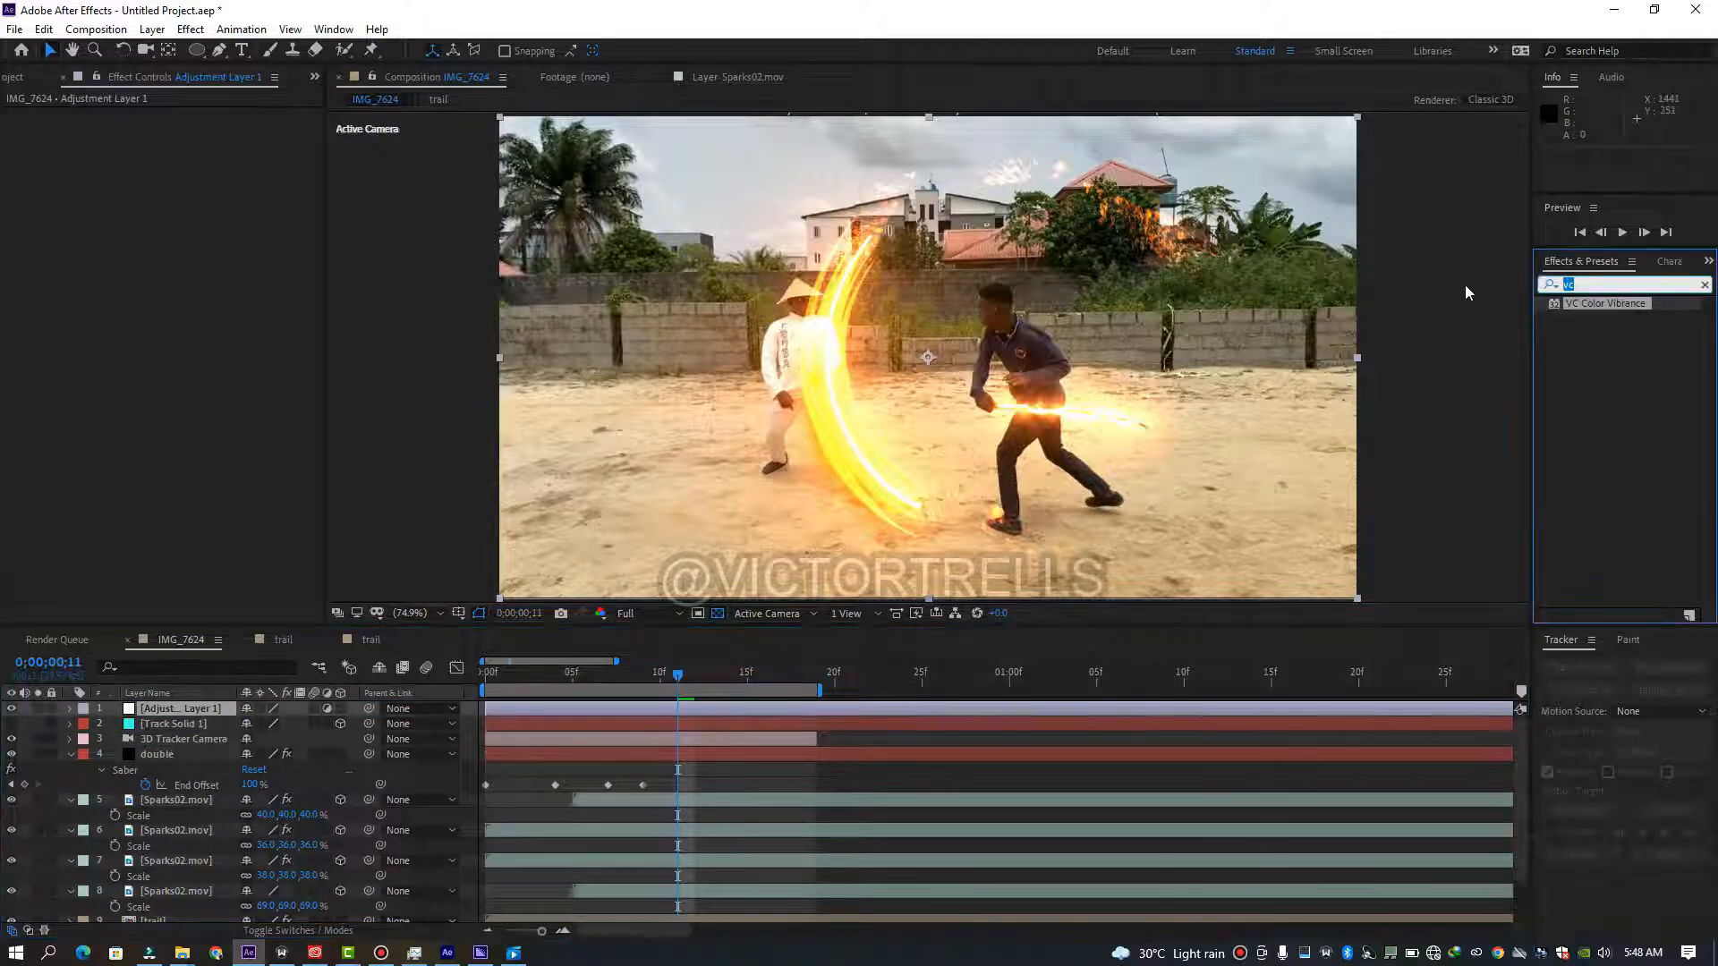
text(heat)
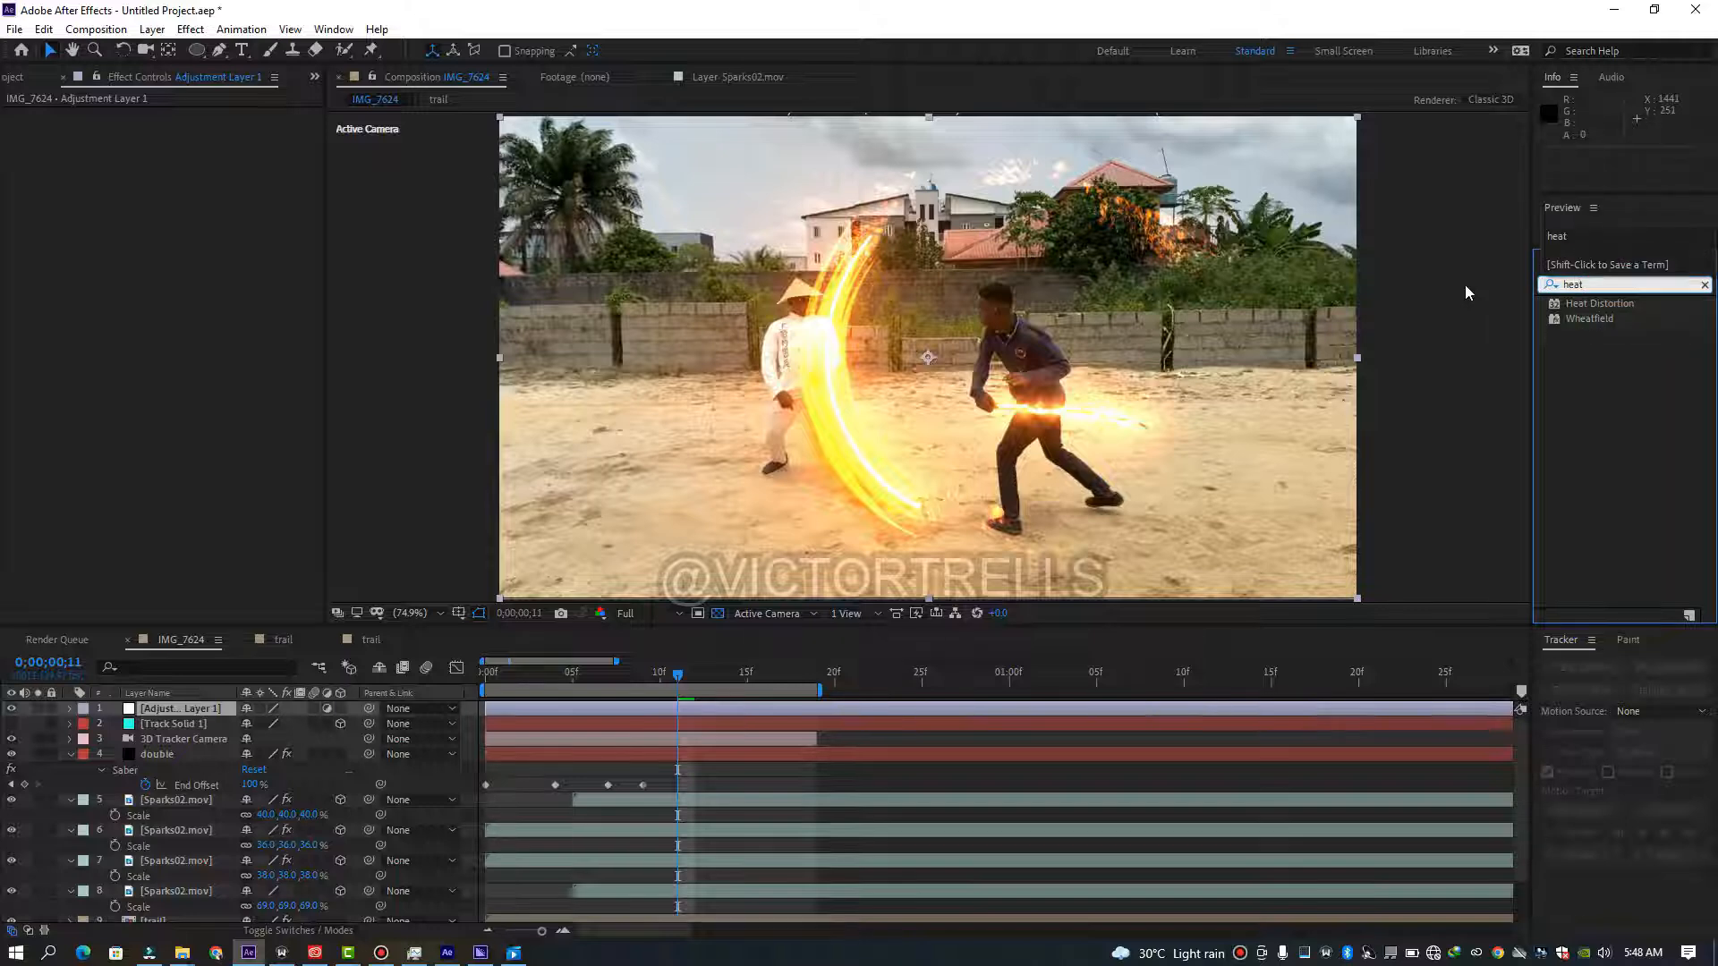
double_click(1589, 306)
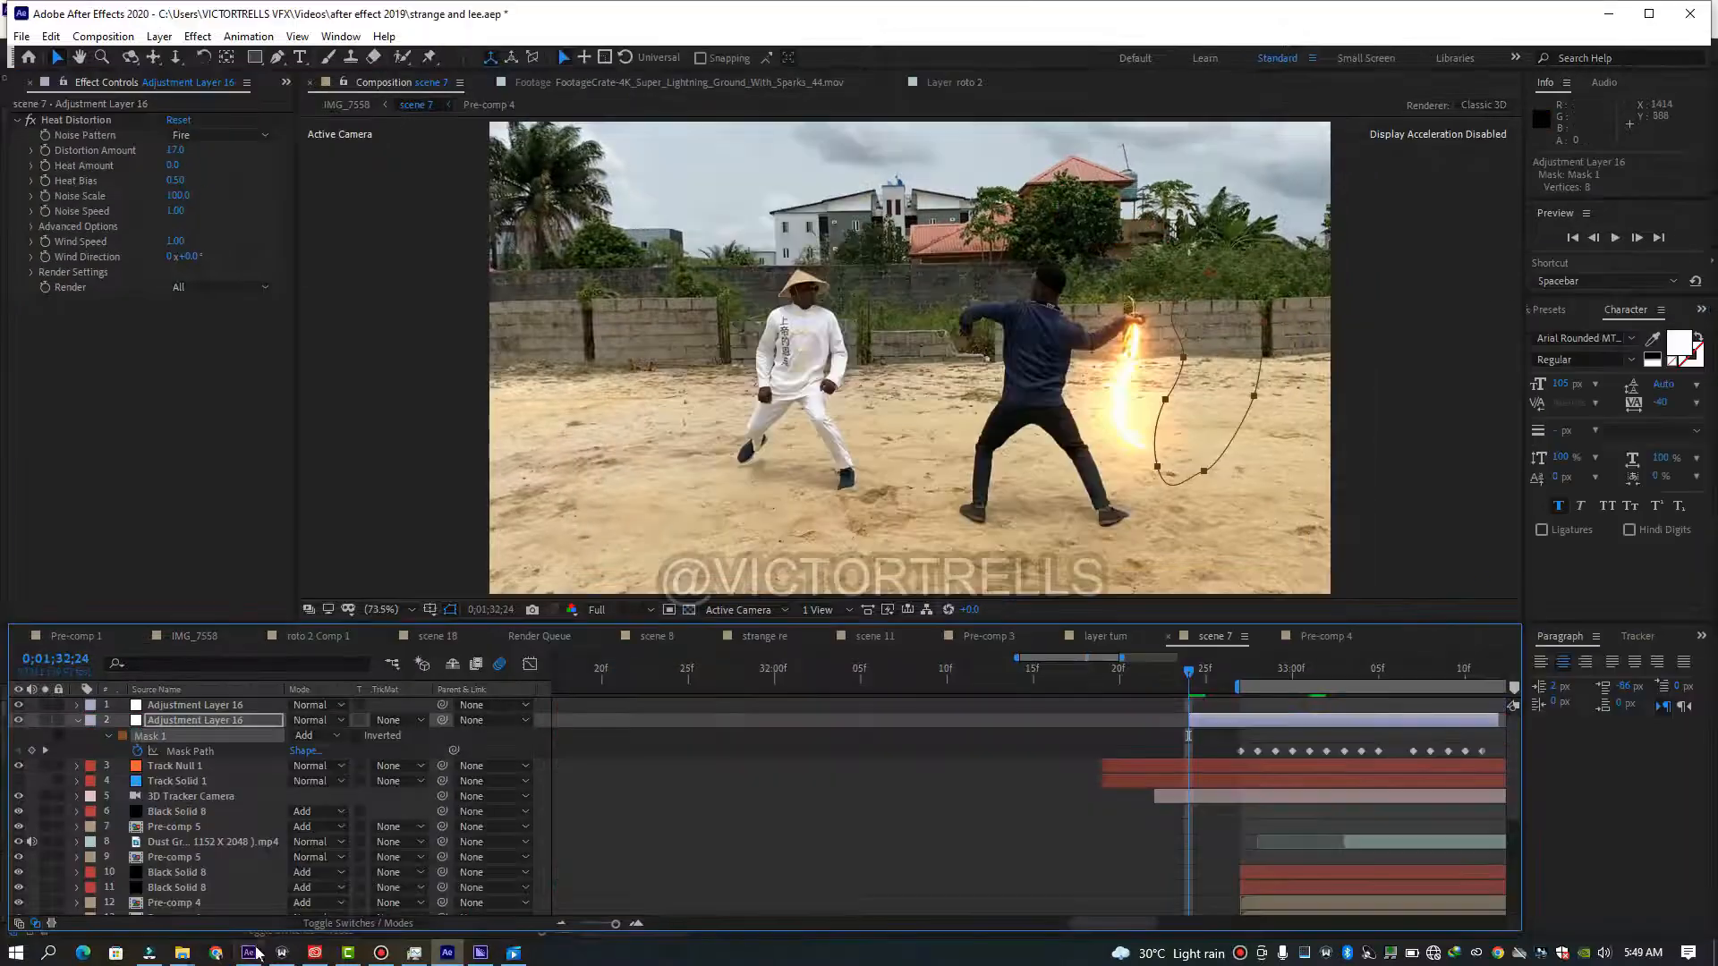
click(250, 954)
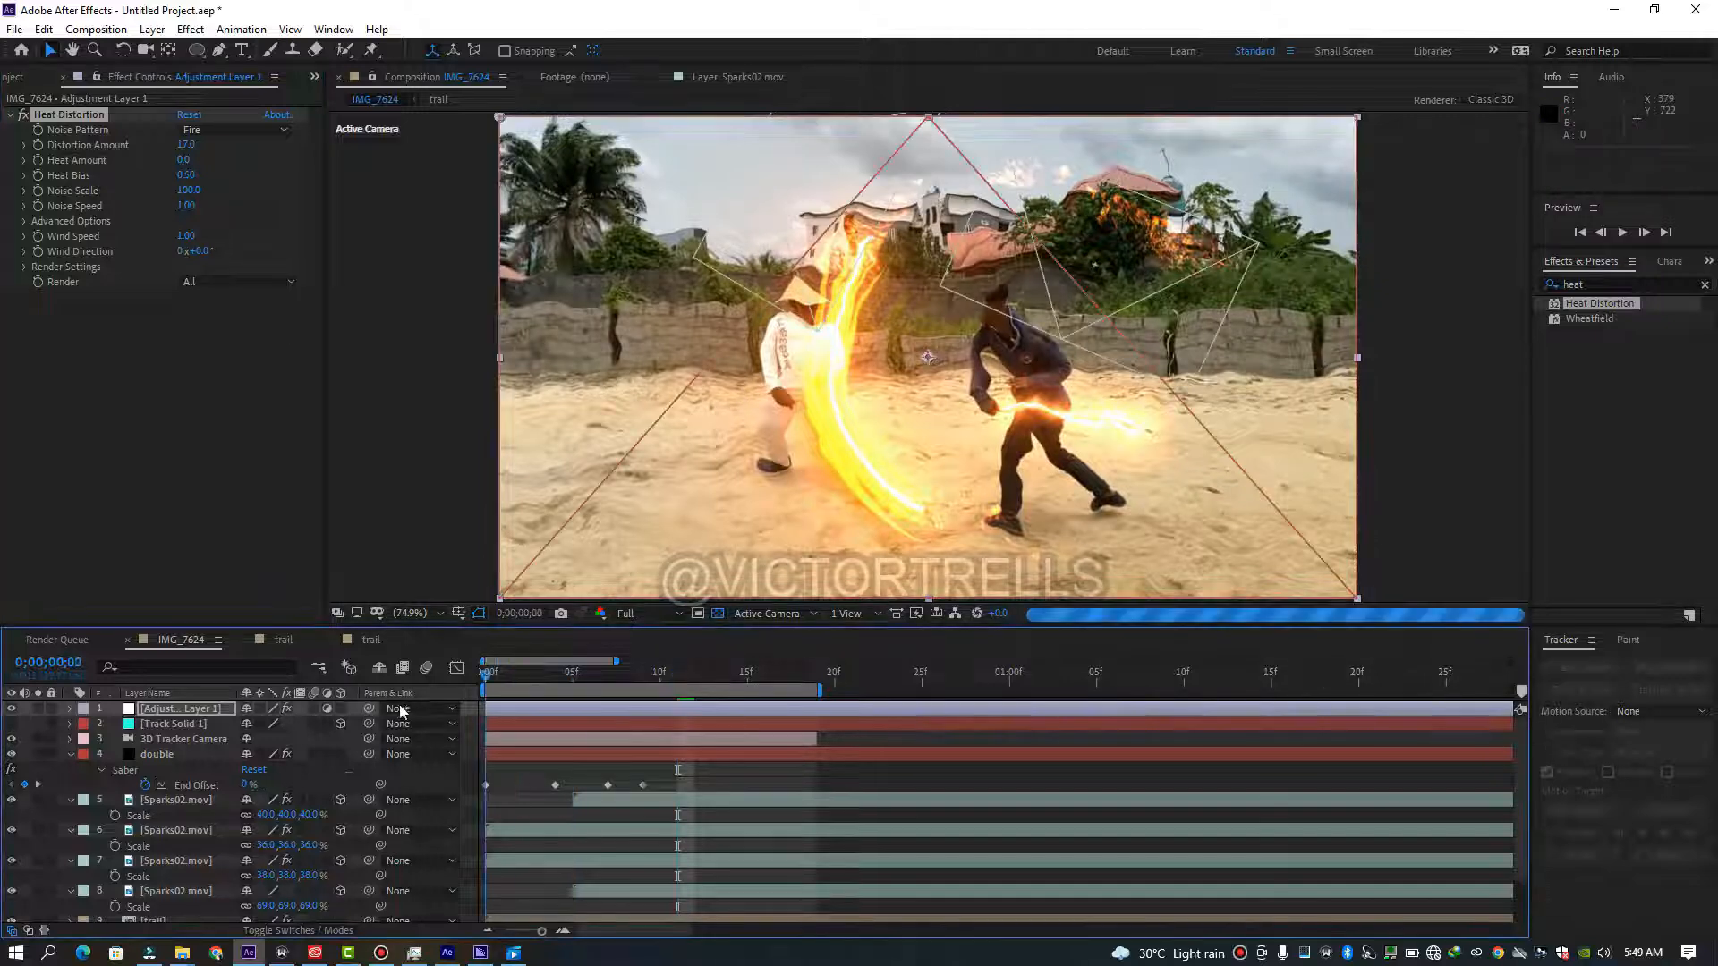
At frame 1, draw a closed curved mask on the adjustment layer around the trail strokes near the ground behind the dark-clothed fighter.
key(Home)
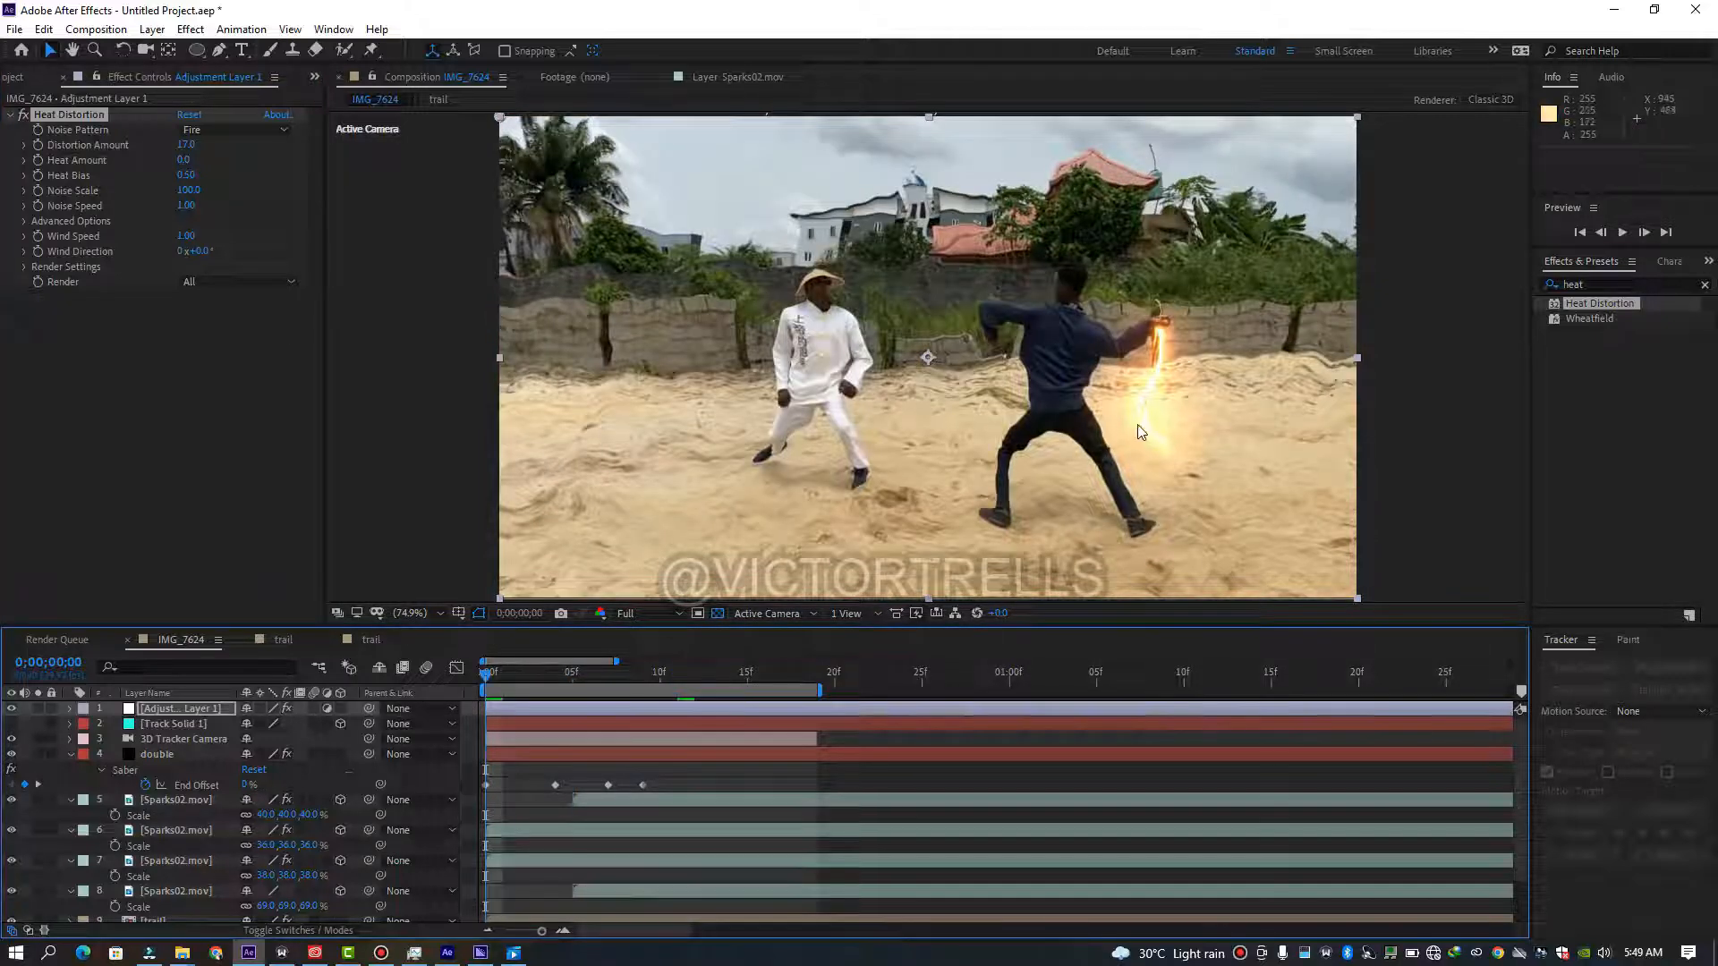
click(510, 685)
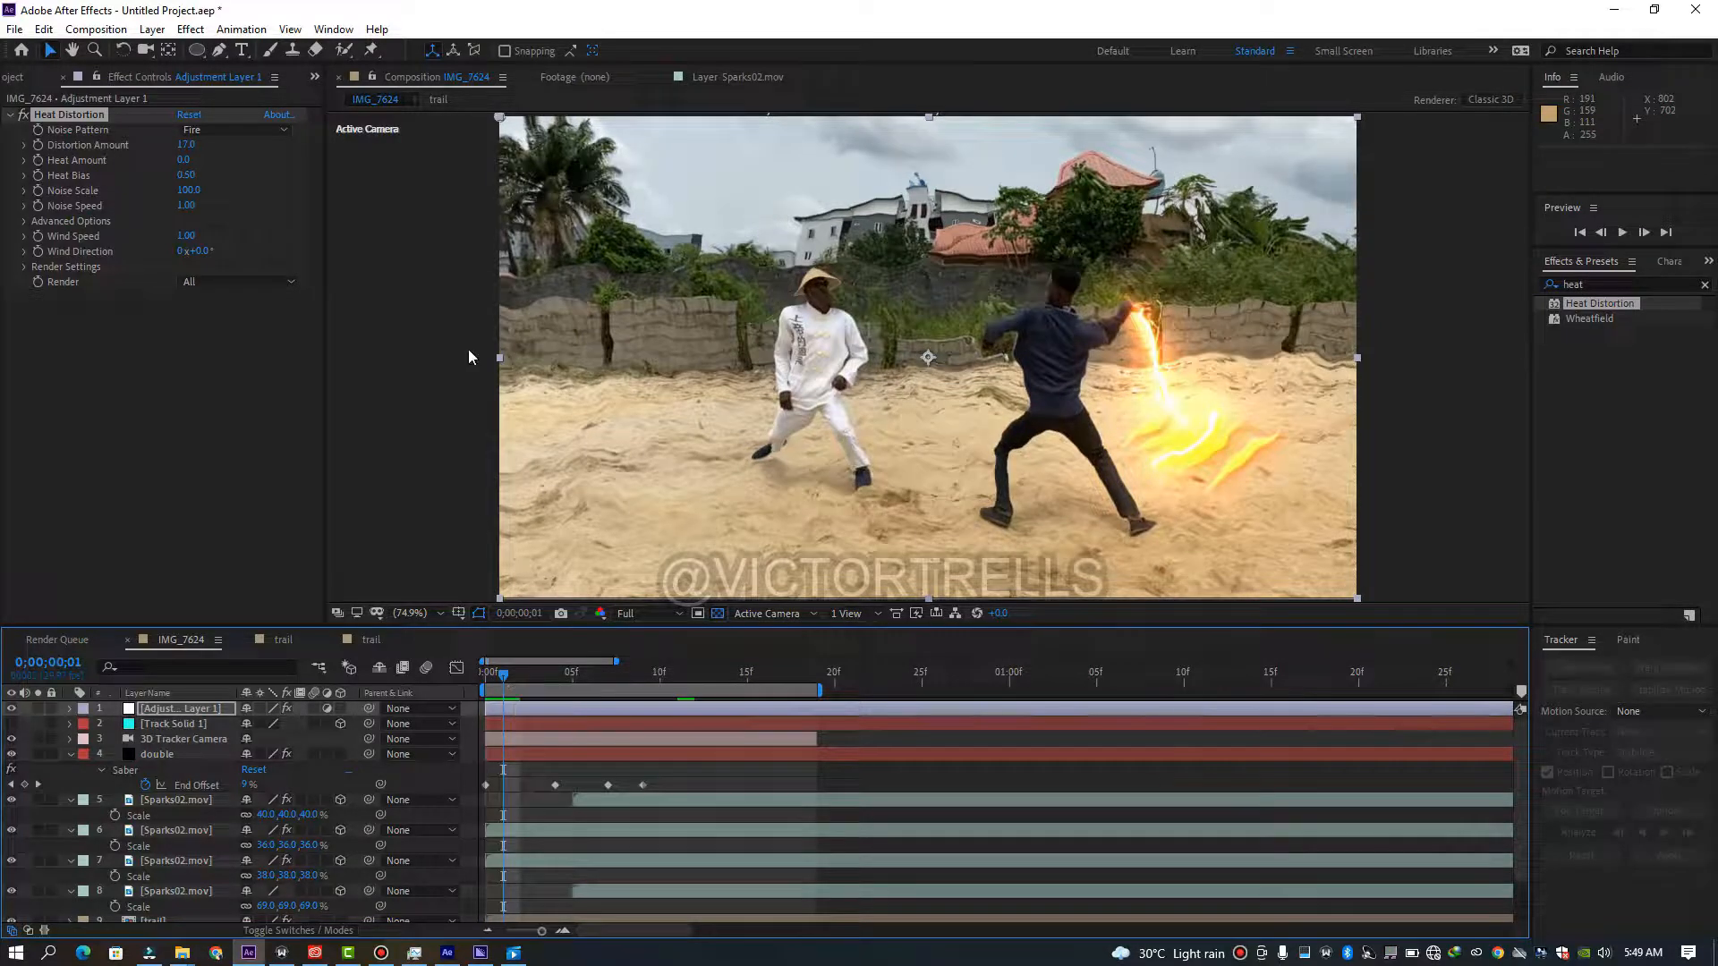
click(219, 51)
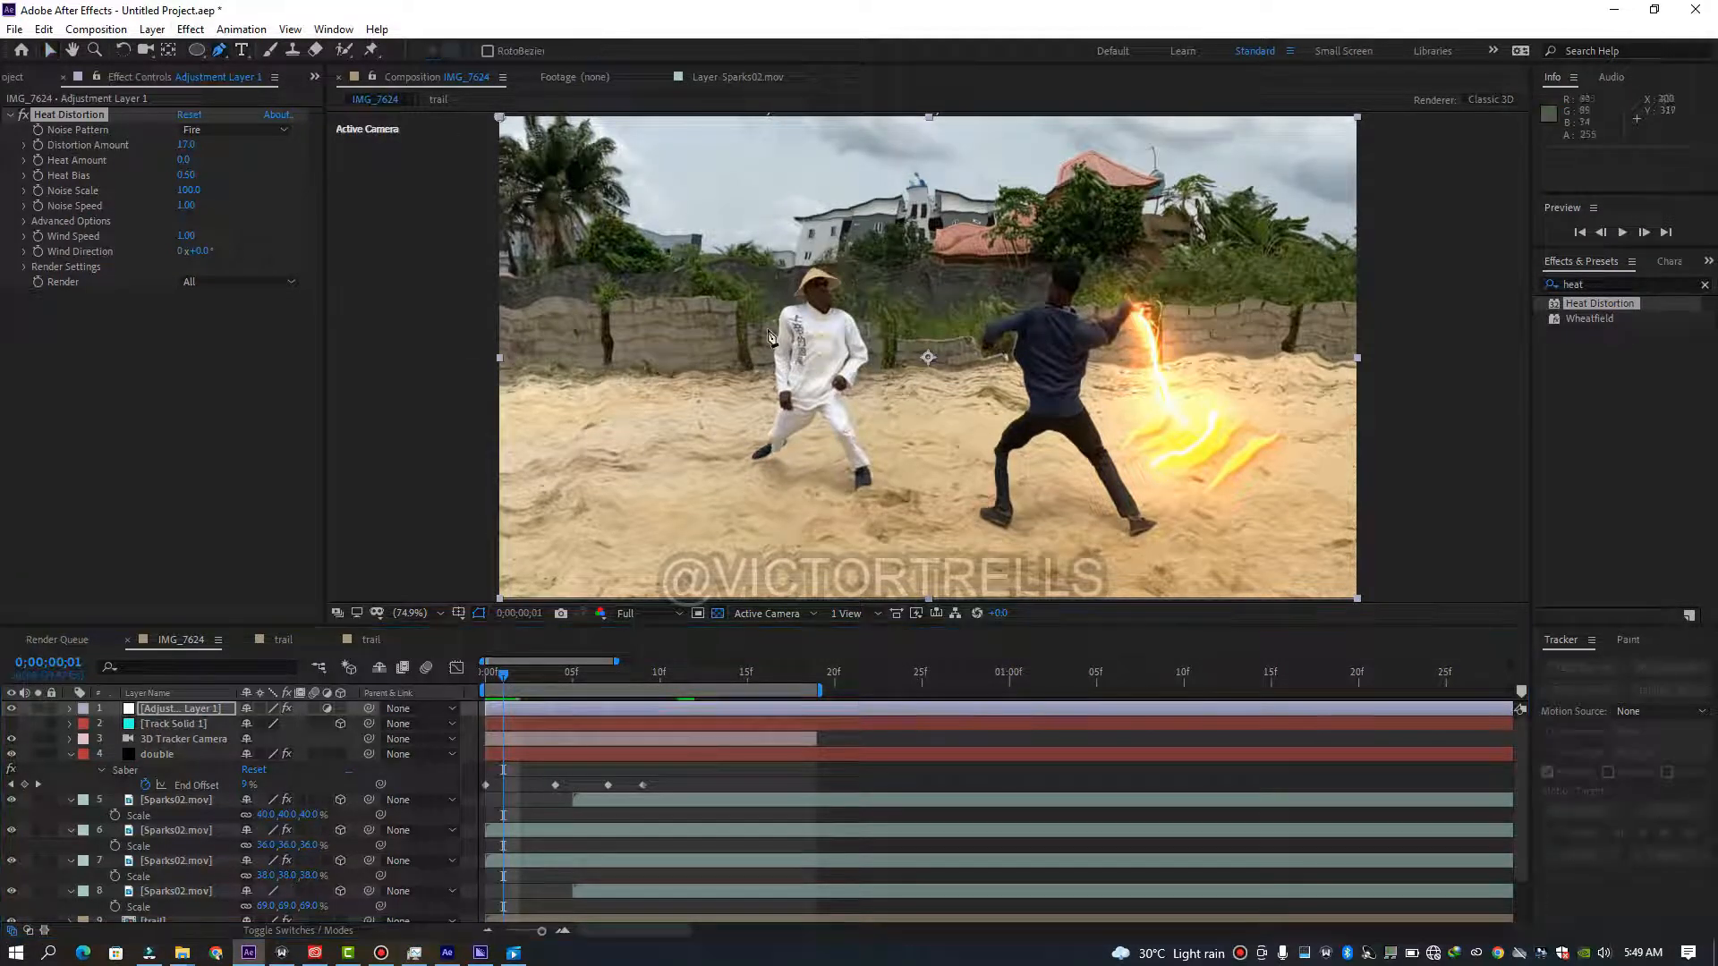
drag(1139, 414, 1266, 410)
click(1258, 354)
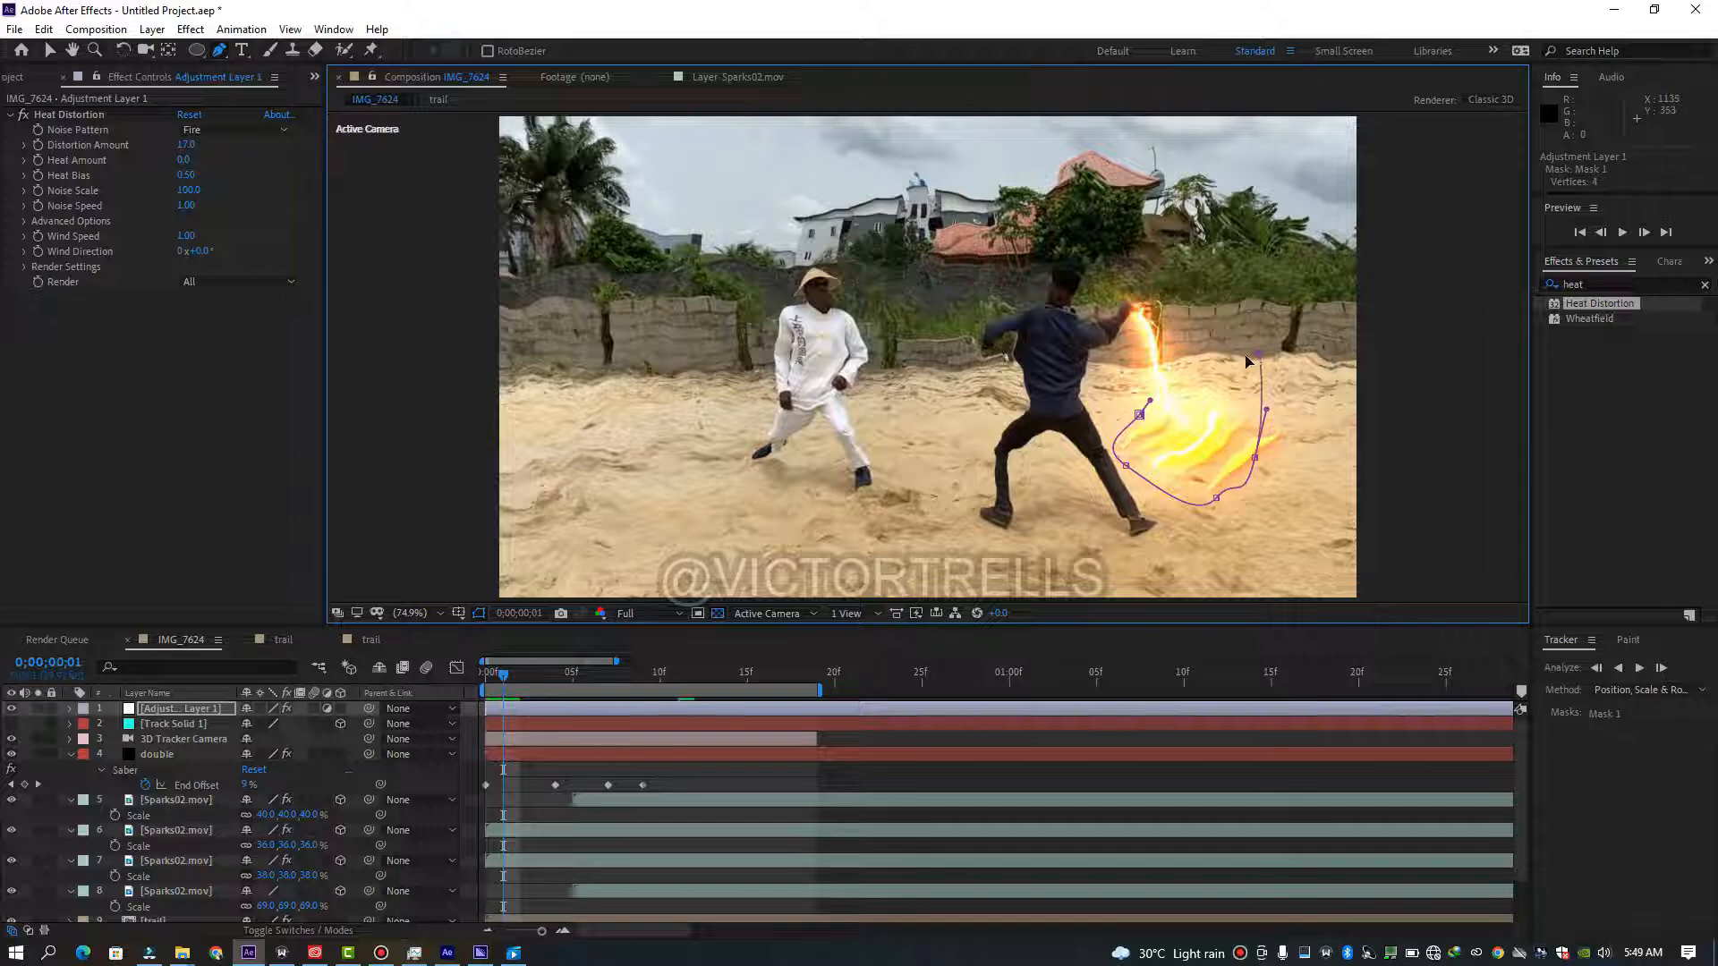
click(1140, 416)
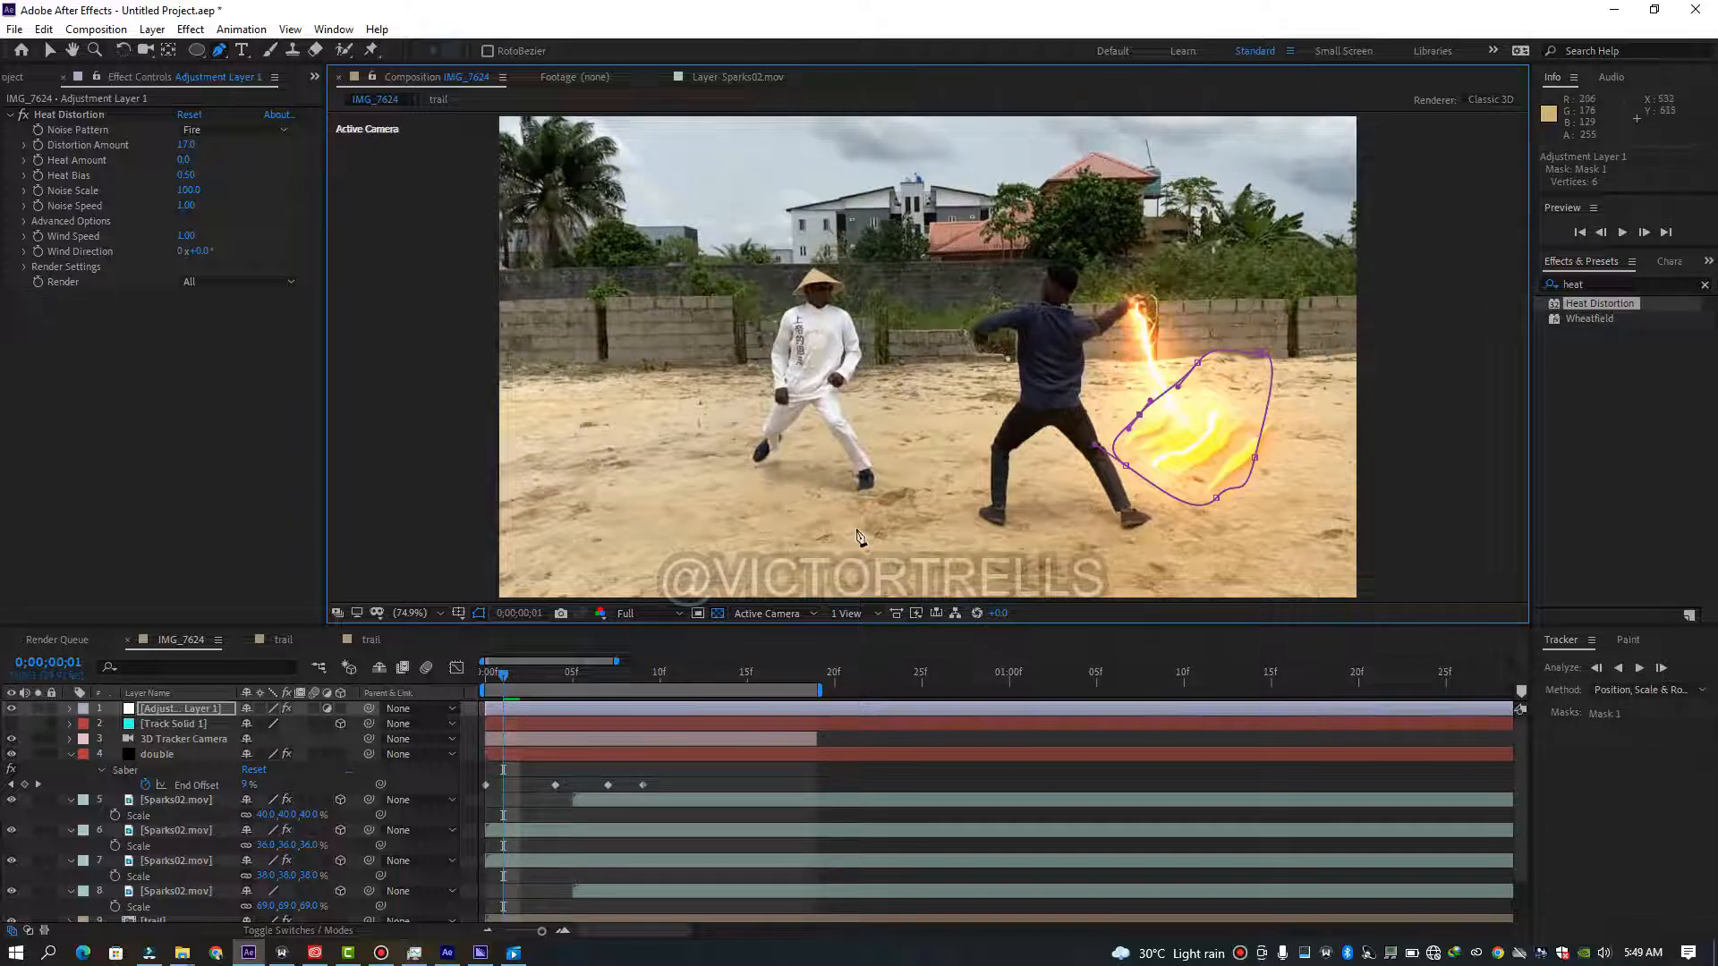
Feather the adjustment layer's mask by 93 pixels and start keyframing its Mask Path at frame 1.
key(f)
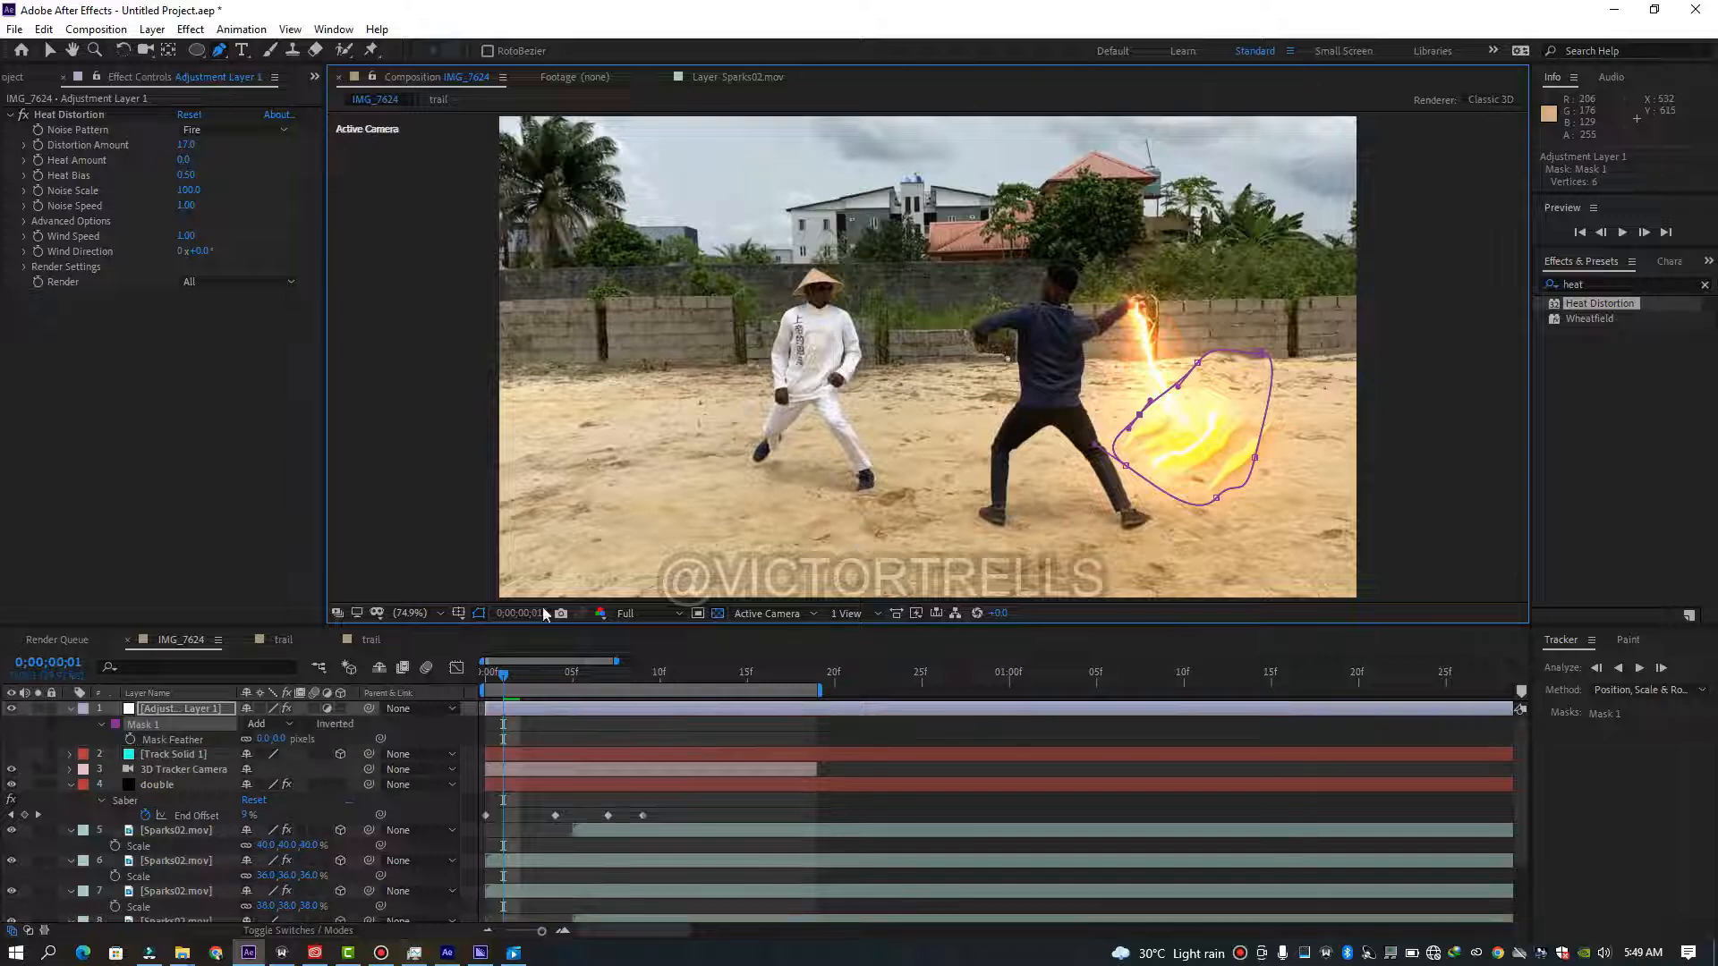
drag(277, 744, 506, 711)
click(506, 707)
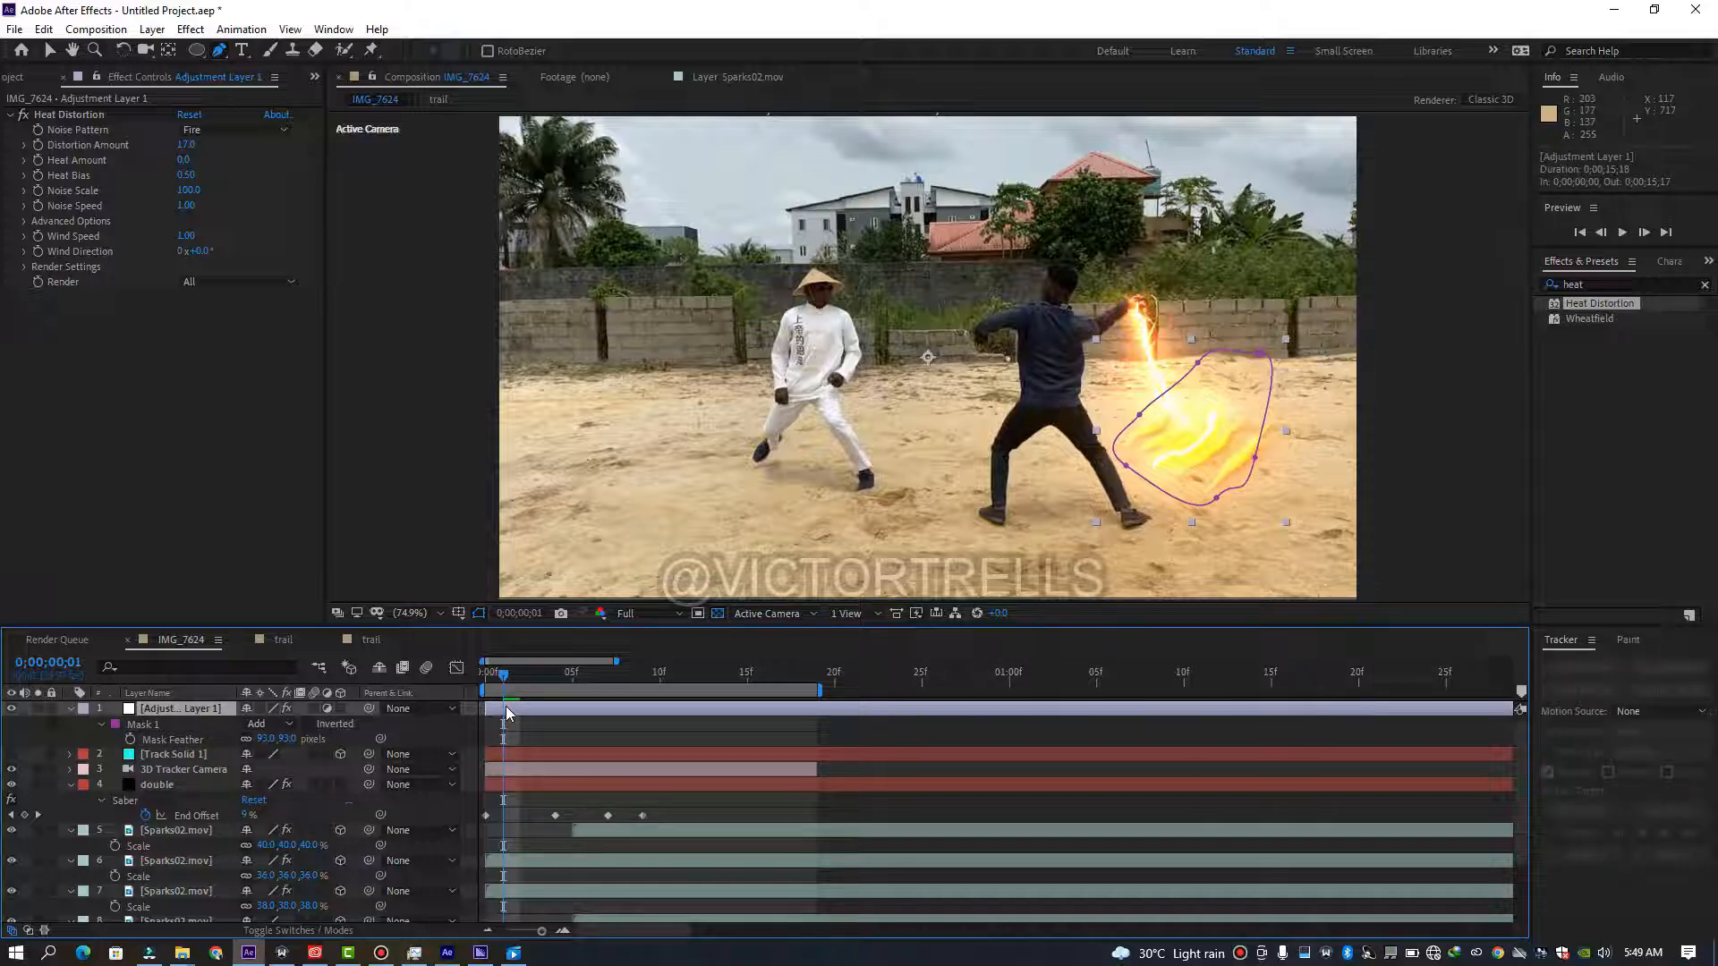
key(f)
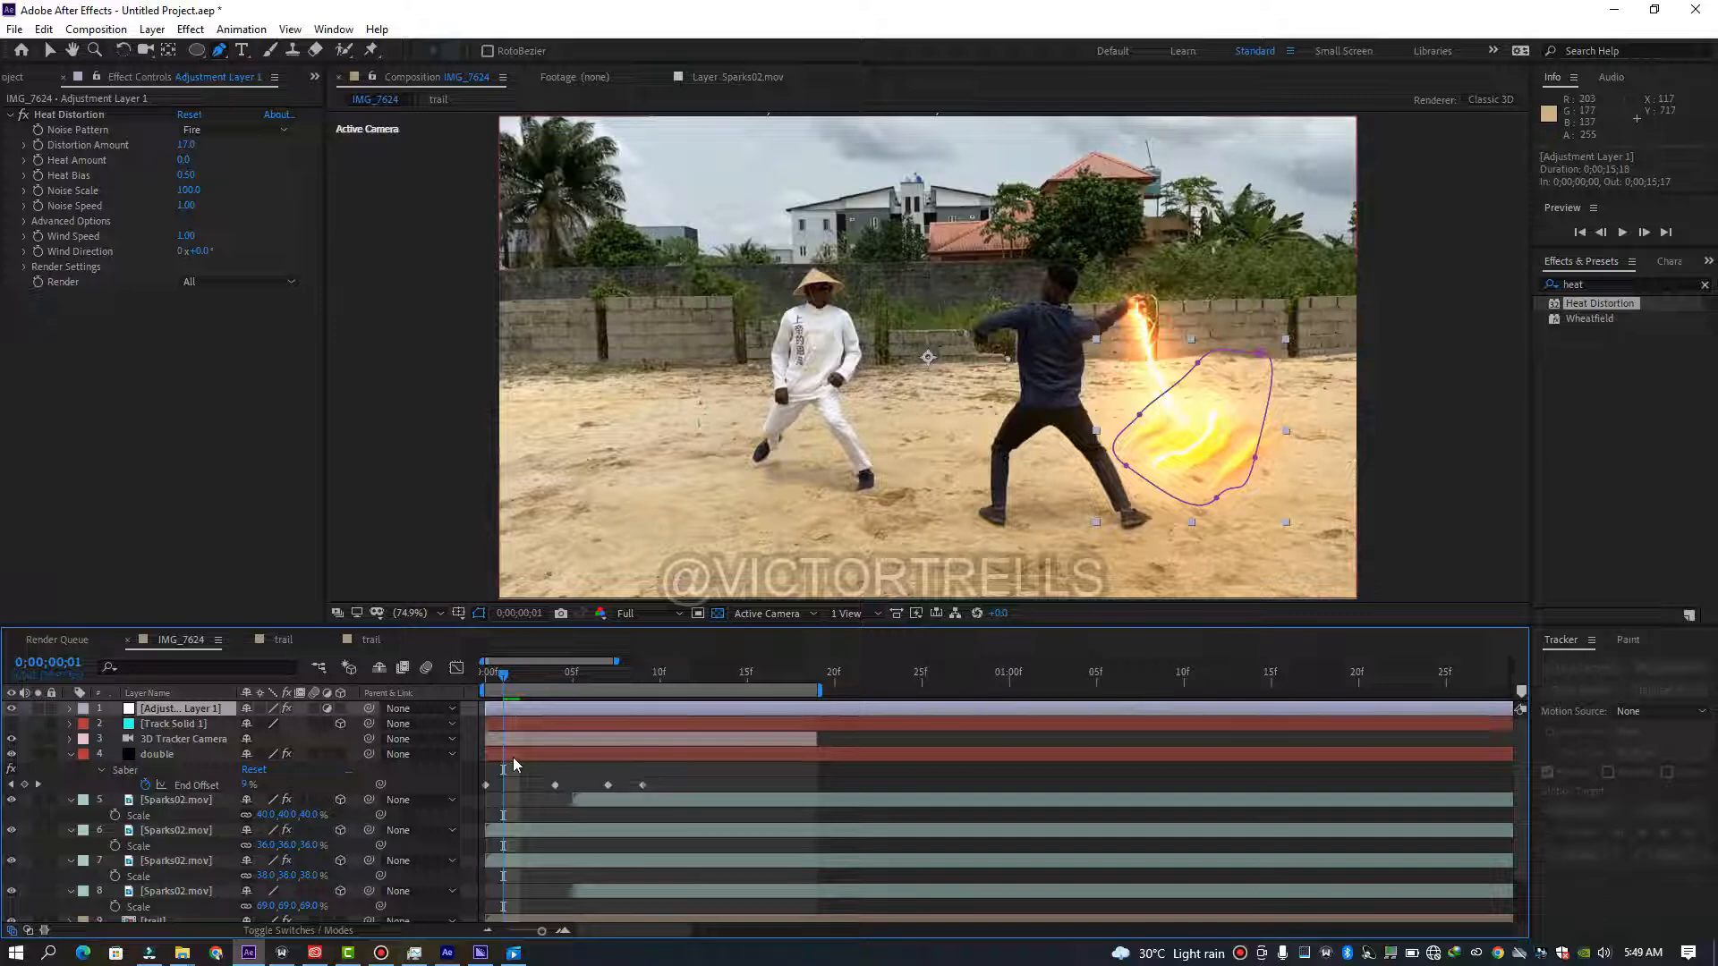
key(m)
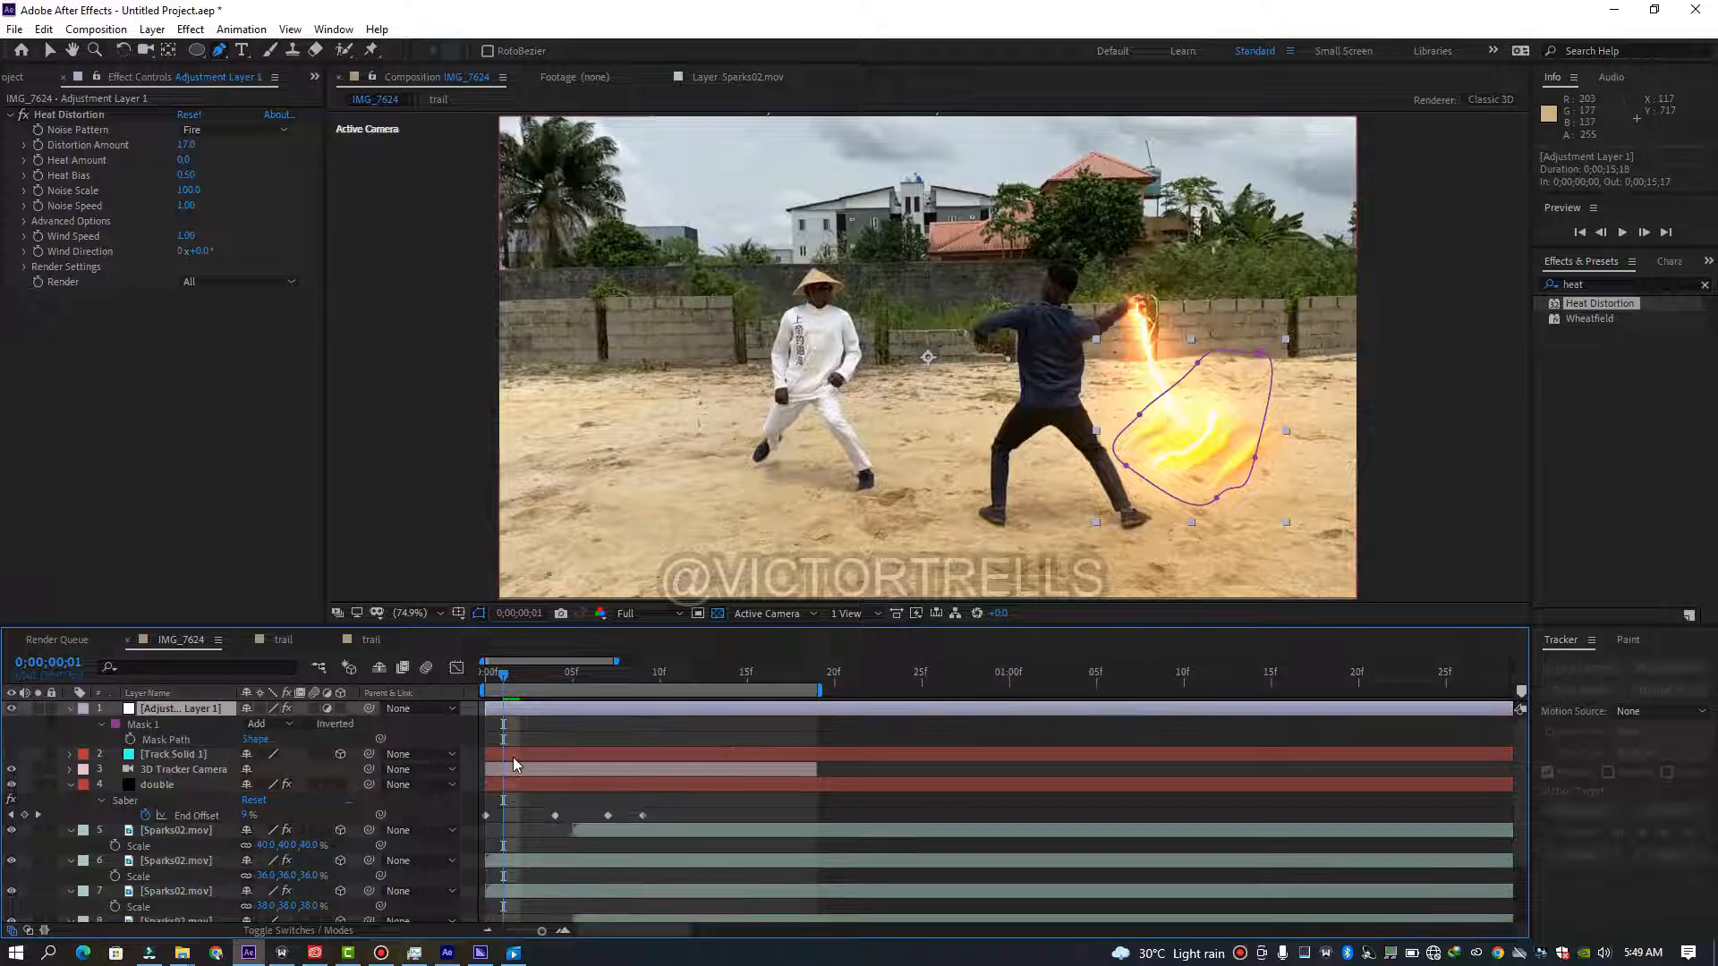
click(129, 739)
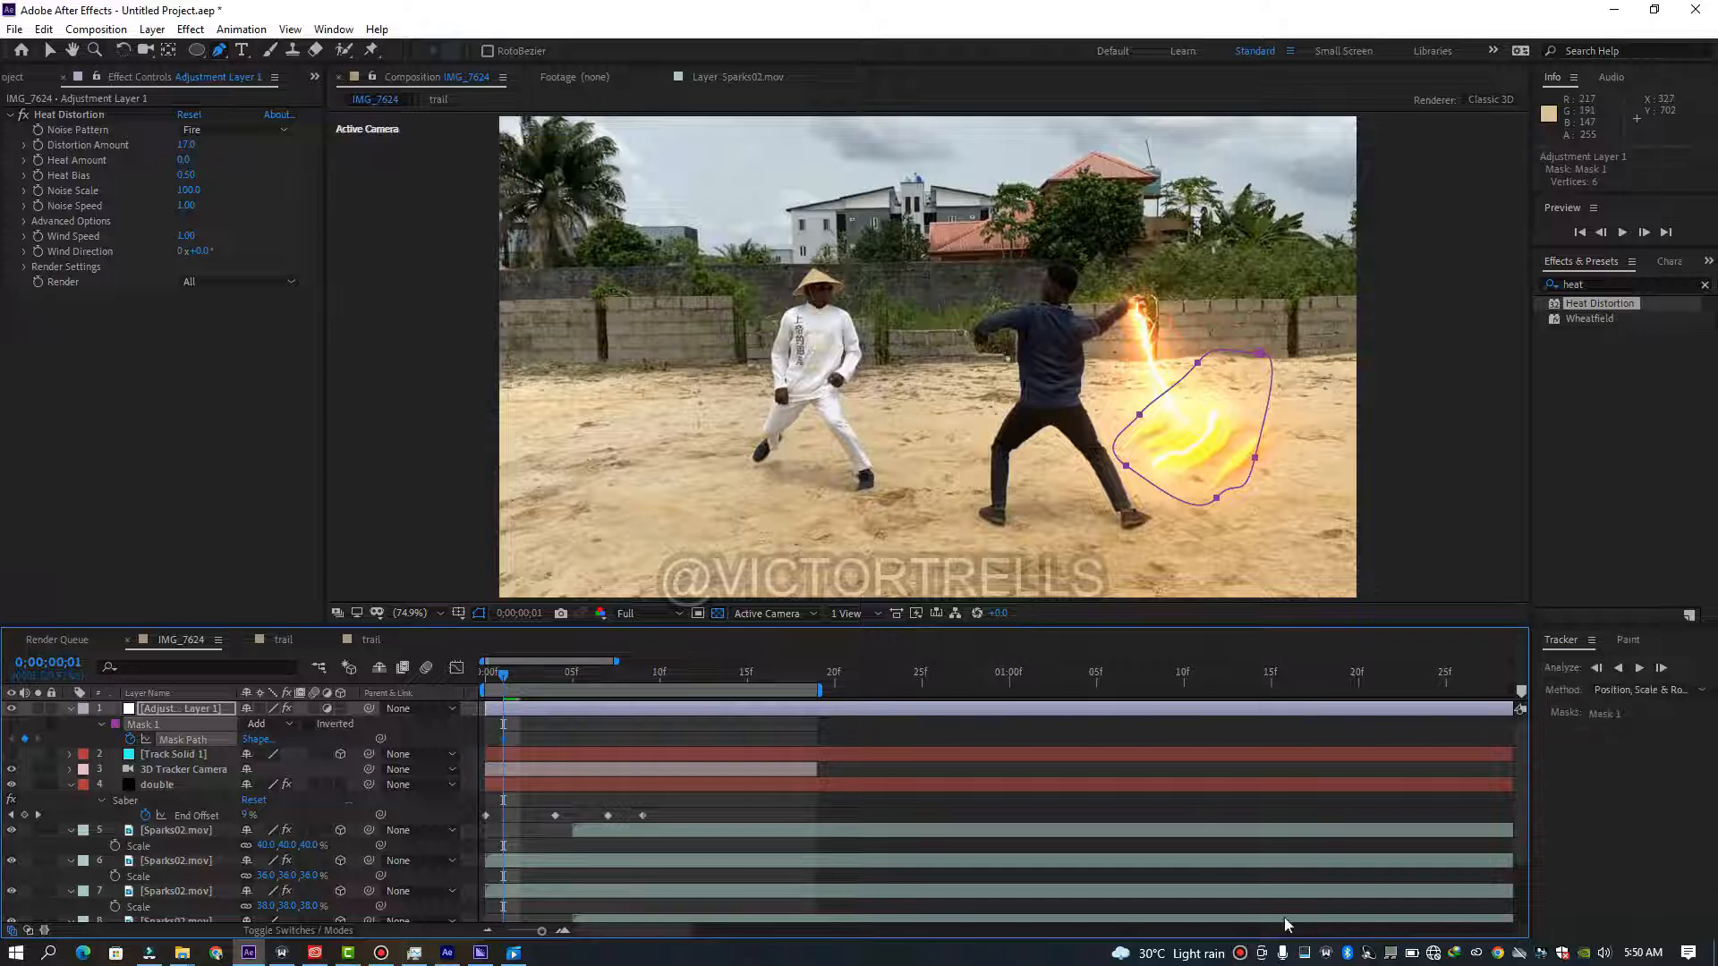
click(1411, 956)
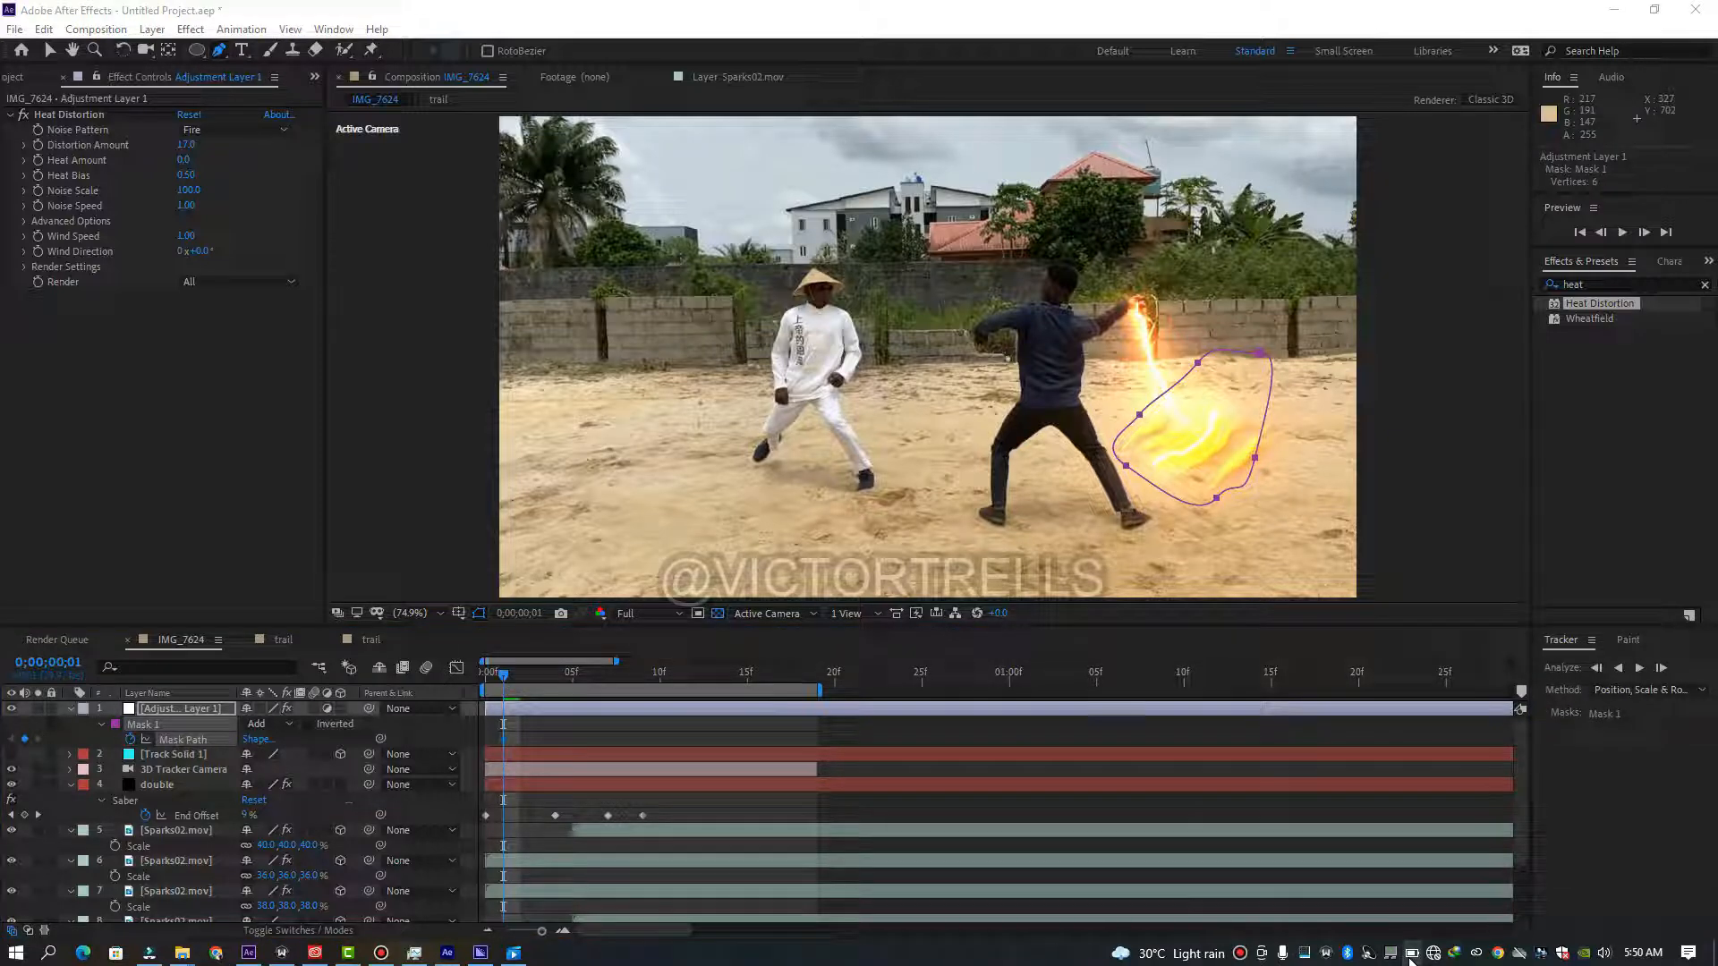
At frame 3, stretch the mask upward and outward so it encloses the rising trail behind the dark-clothed fighter.
drag(504, 675, 534, 682)
click(559, 711)
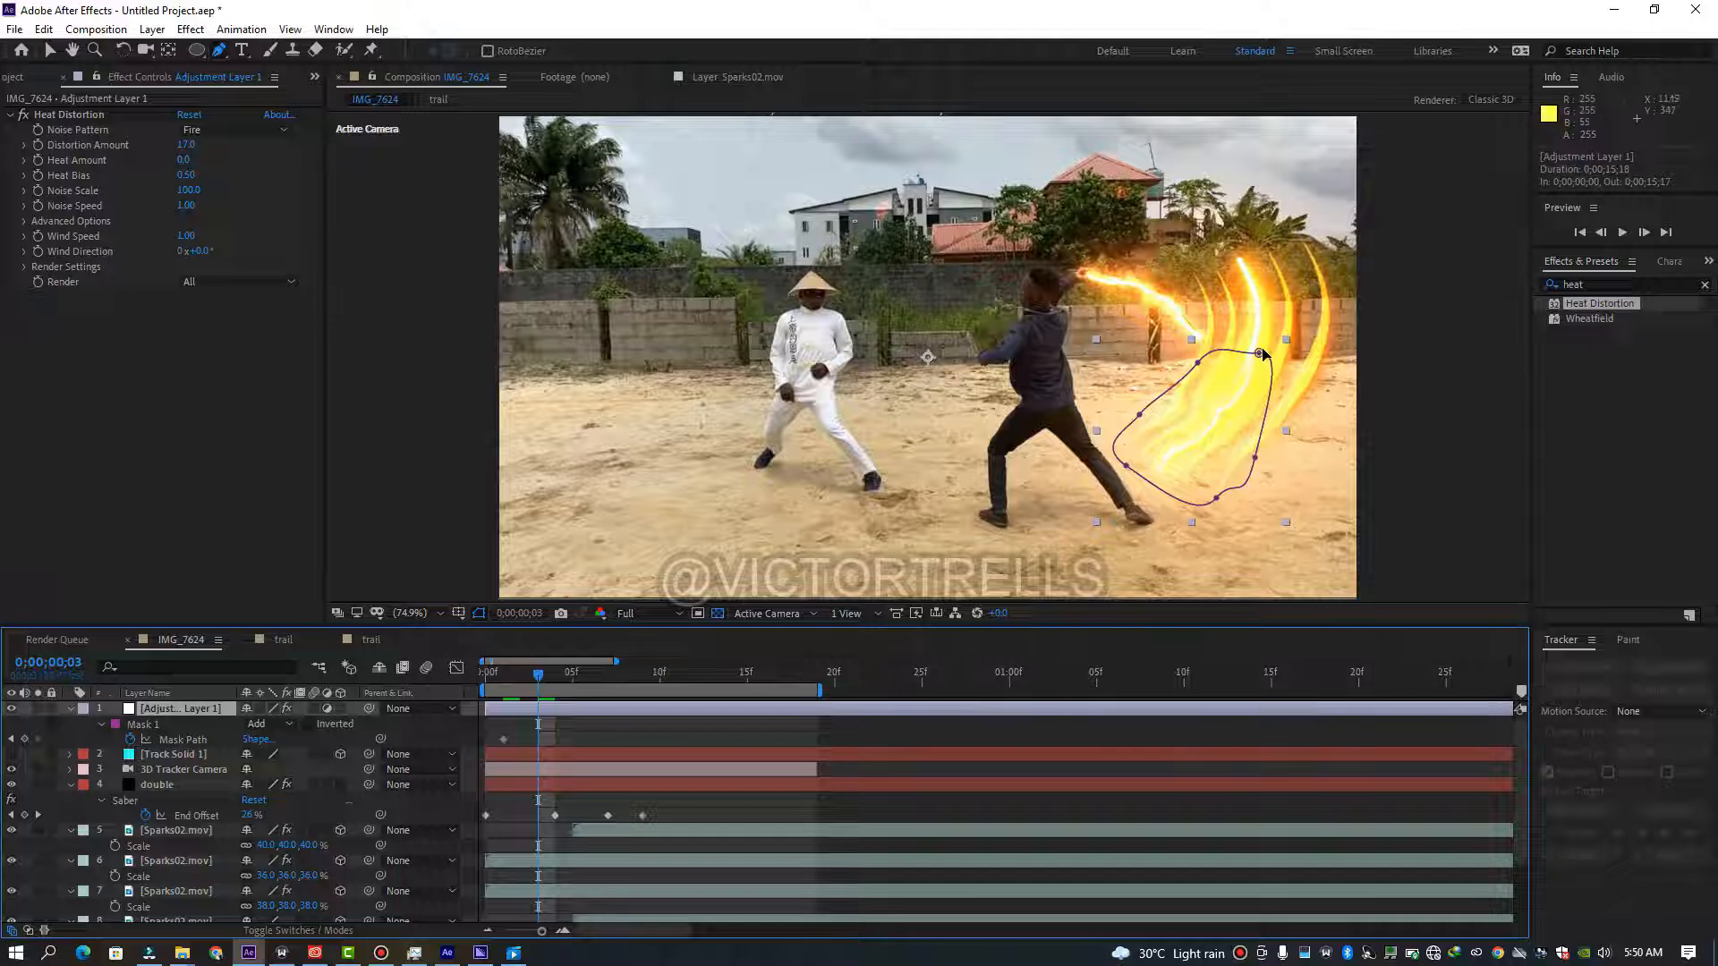
drag(1260, 354, 1266, 246)
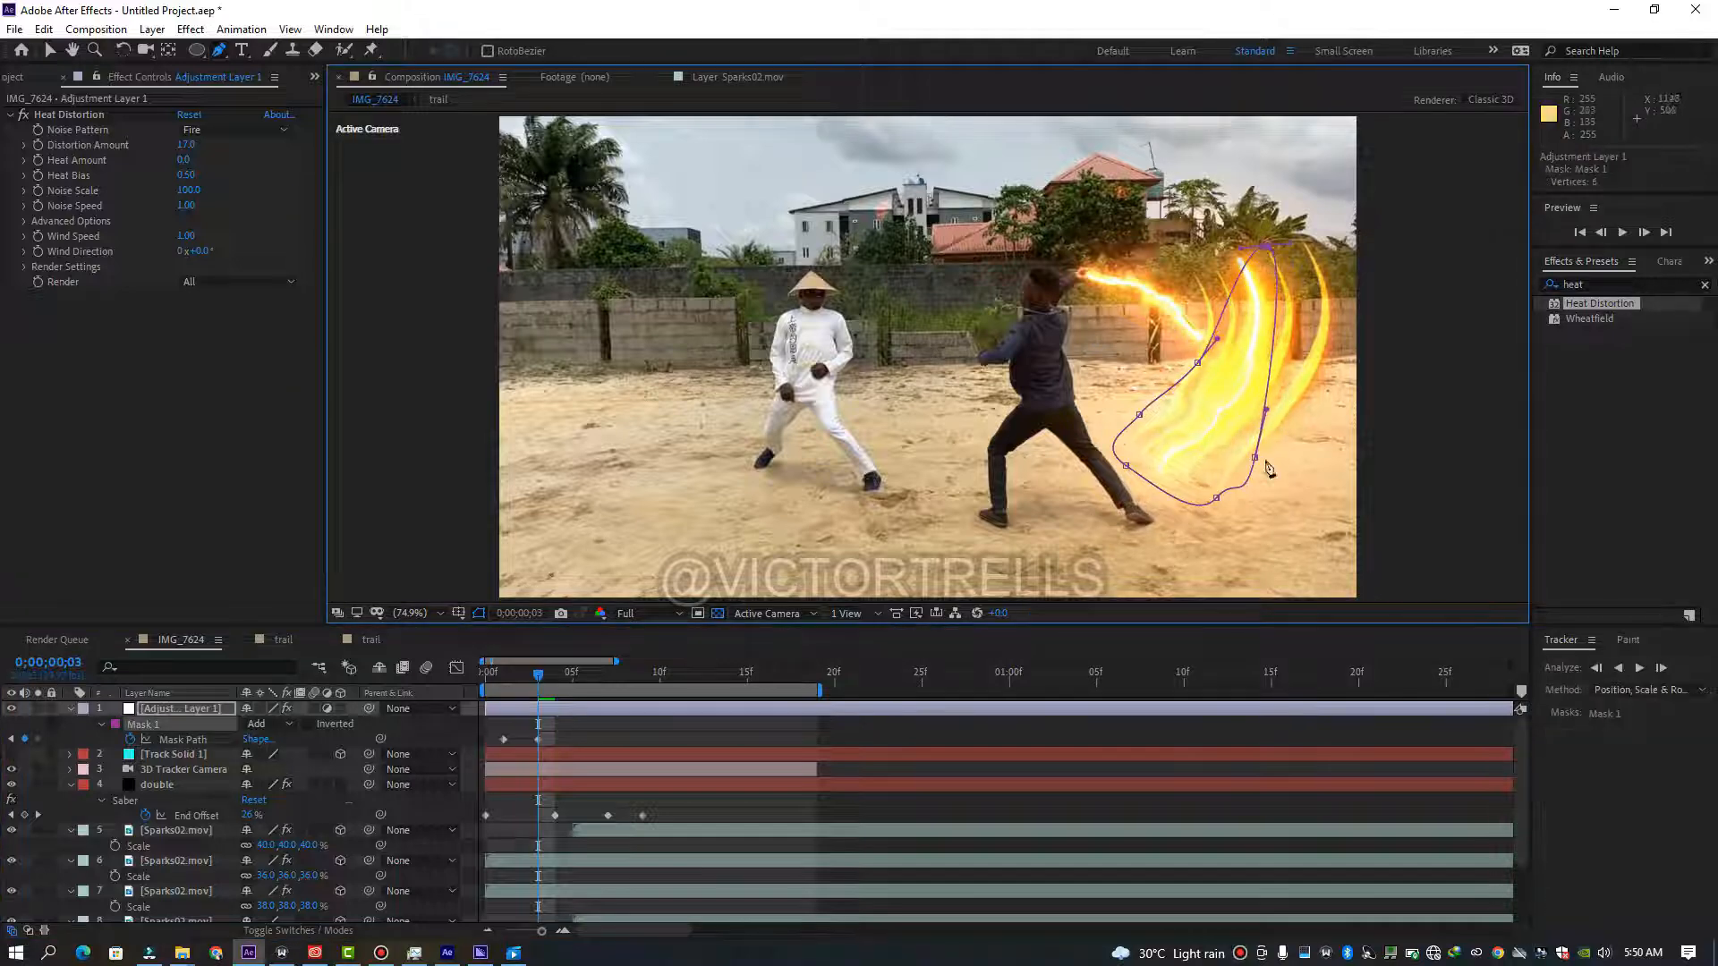
drag(1254, 457, 1315, 355)
drag(1197, 363, 1218, 329)
click(49, 50)
drag(1266, 246, 1269, 228)
drag(1315, 355, 1341, 315)
drag(1139, 415, 1185, 392)
drag(1219, 329, 1221, 326)
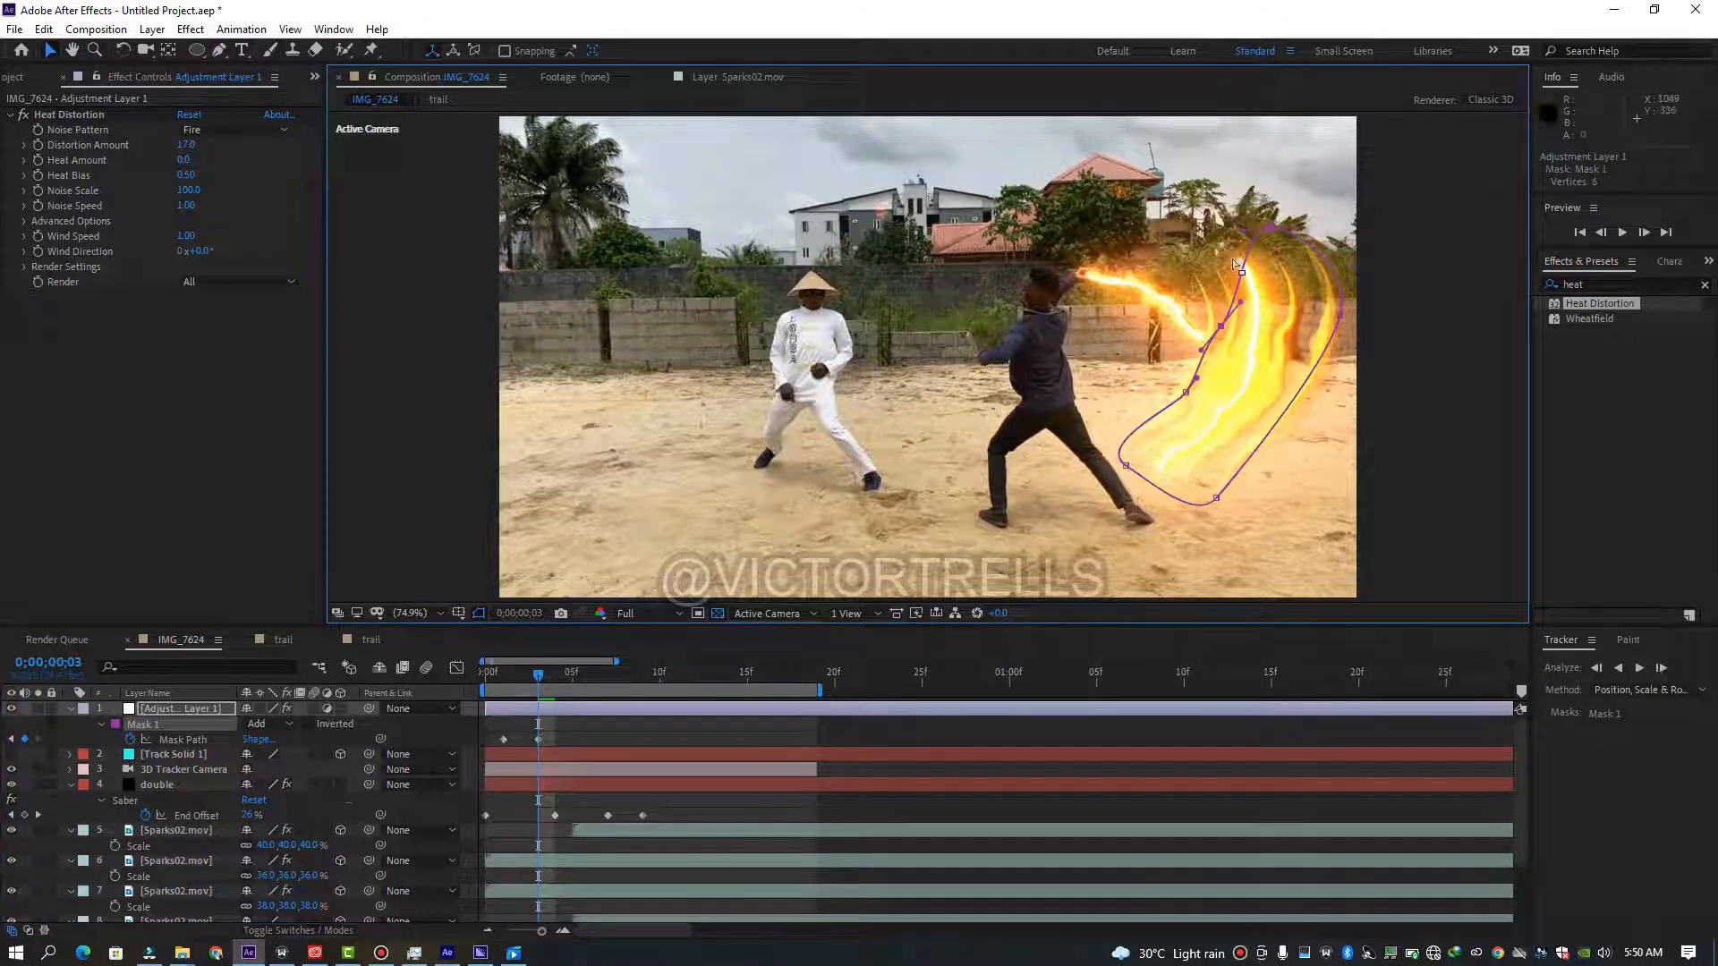
Reshape the mask at frames 4 and 5 so it follows the trail as it arcs above the dark-clothed fighter.
key(Page_Down)
drag(1269, 228, 1155, 154)
drag(1220, 326, 1206, 315)
drag(1216, 498, 1132, 467)
key(Page_Down)
drag(1155, 154, 1086, 138)
drag(1340, 315, 1346, 308)
drag(1198, 476, 1231, 472)
drag(1186, 391, 1179, 387)
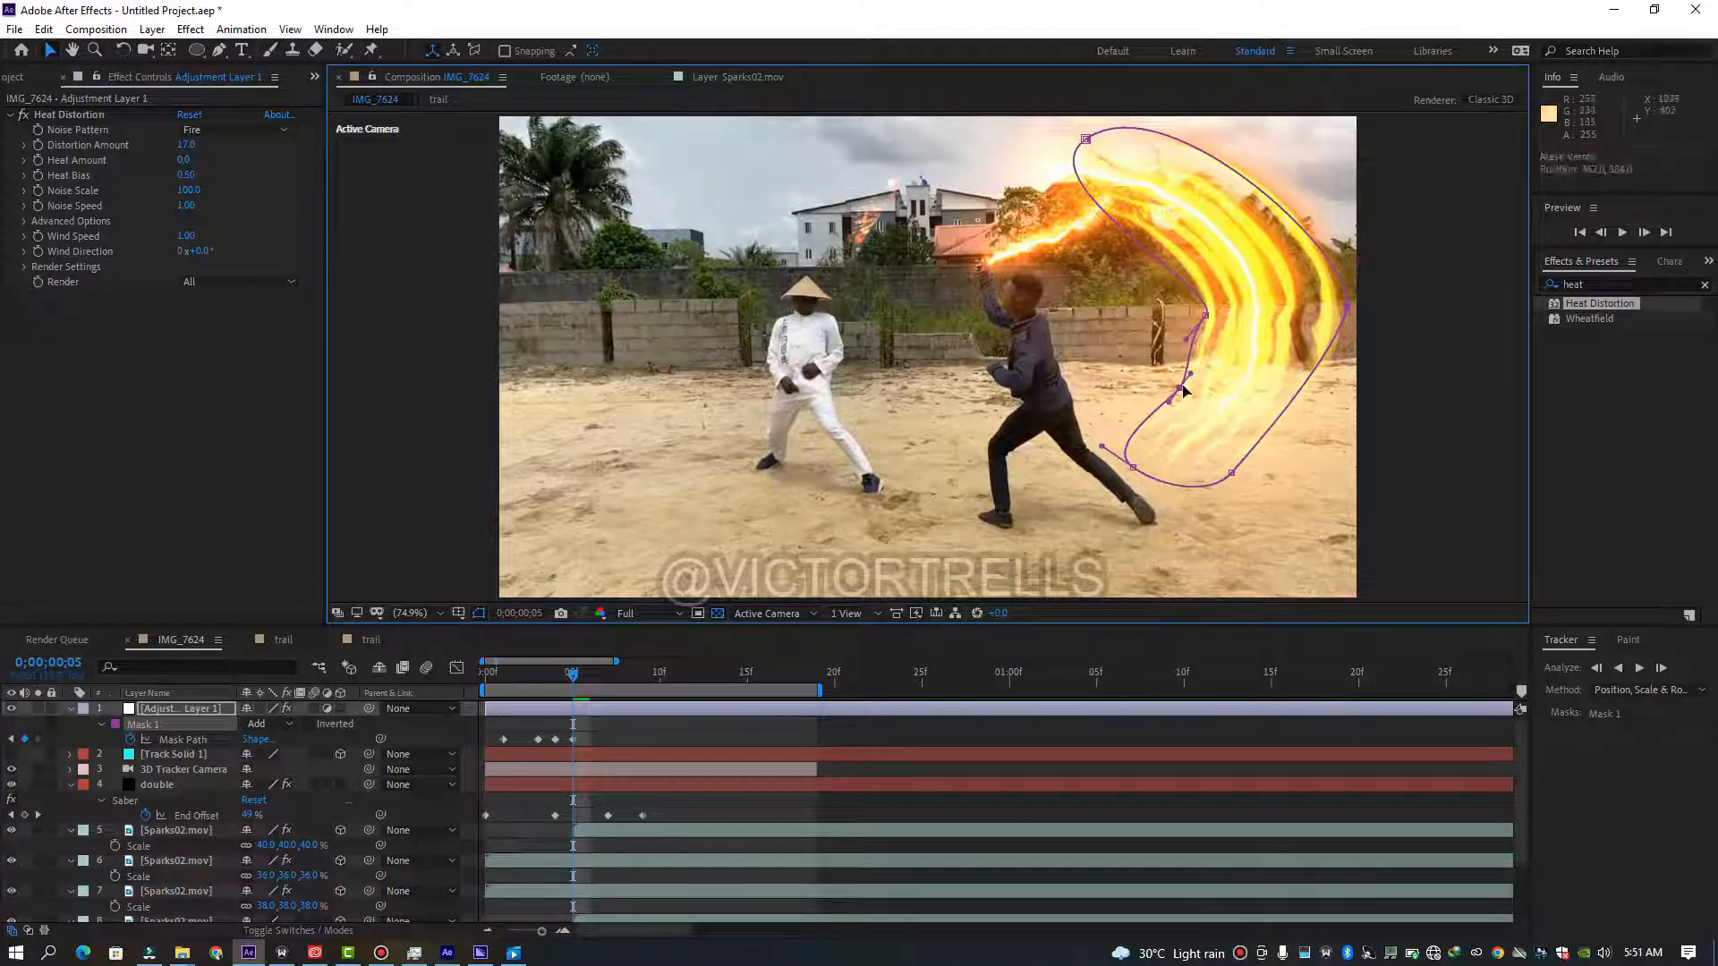
At frame 7, reshape the mask into an arch around the trail from the white-clothed fighter's head over to the trees.
drag(574, 675, 609, 675)
drag(1085, 139, 785, 311)
drag(1346, 308, 972, 86)
drag(868, 253, 809, 257)
drag(868, 168, 894, 158)
drag(1232, 472, 1249, 166)
drag(1215, 205, 1281, 208)
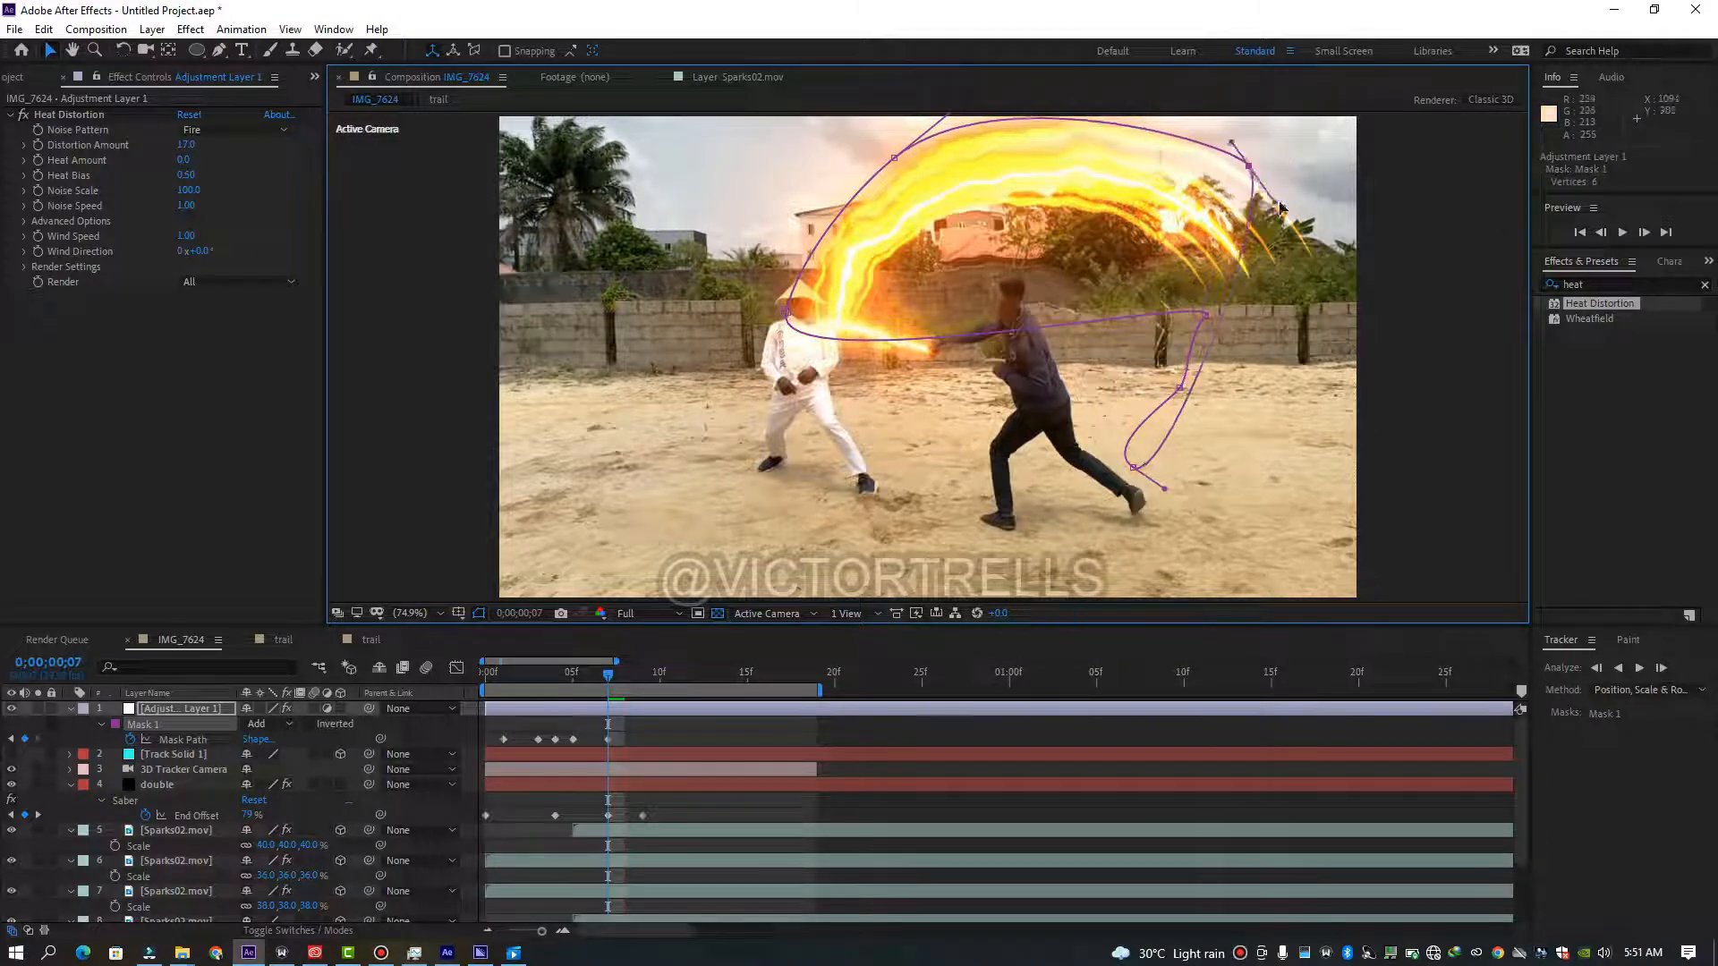
drag(1132, 467, 1319, 309)
drag(1180, 387, 954, 239)
drag(788, 311, 802, 315)
drag(954, 239, 1002, 199)
drag(1187, 278, 1163, 238)
At frame 8, extend the mask down to the white-clothed fighter's feet and pull in its upper end toward the shortening trail.
click(630, 678)
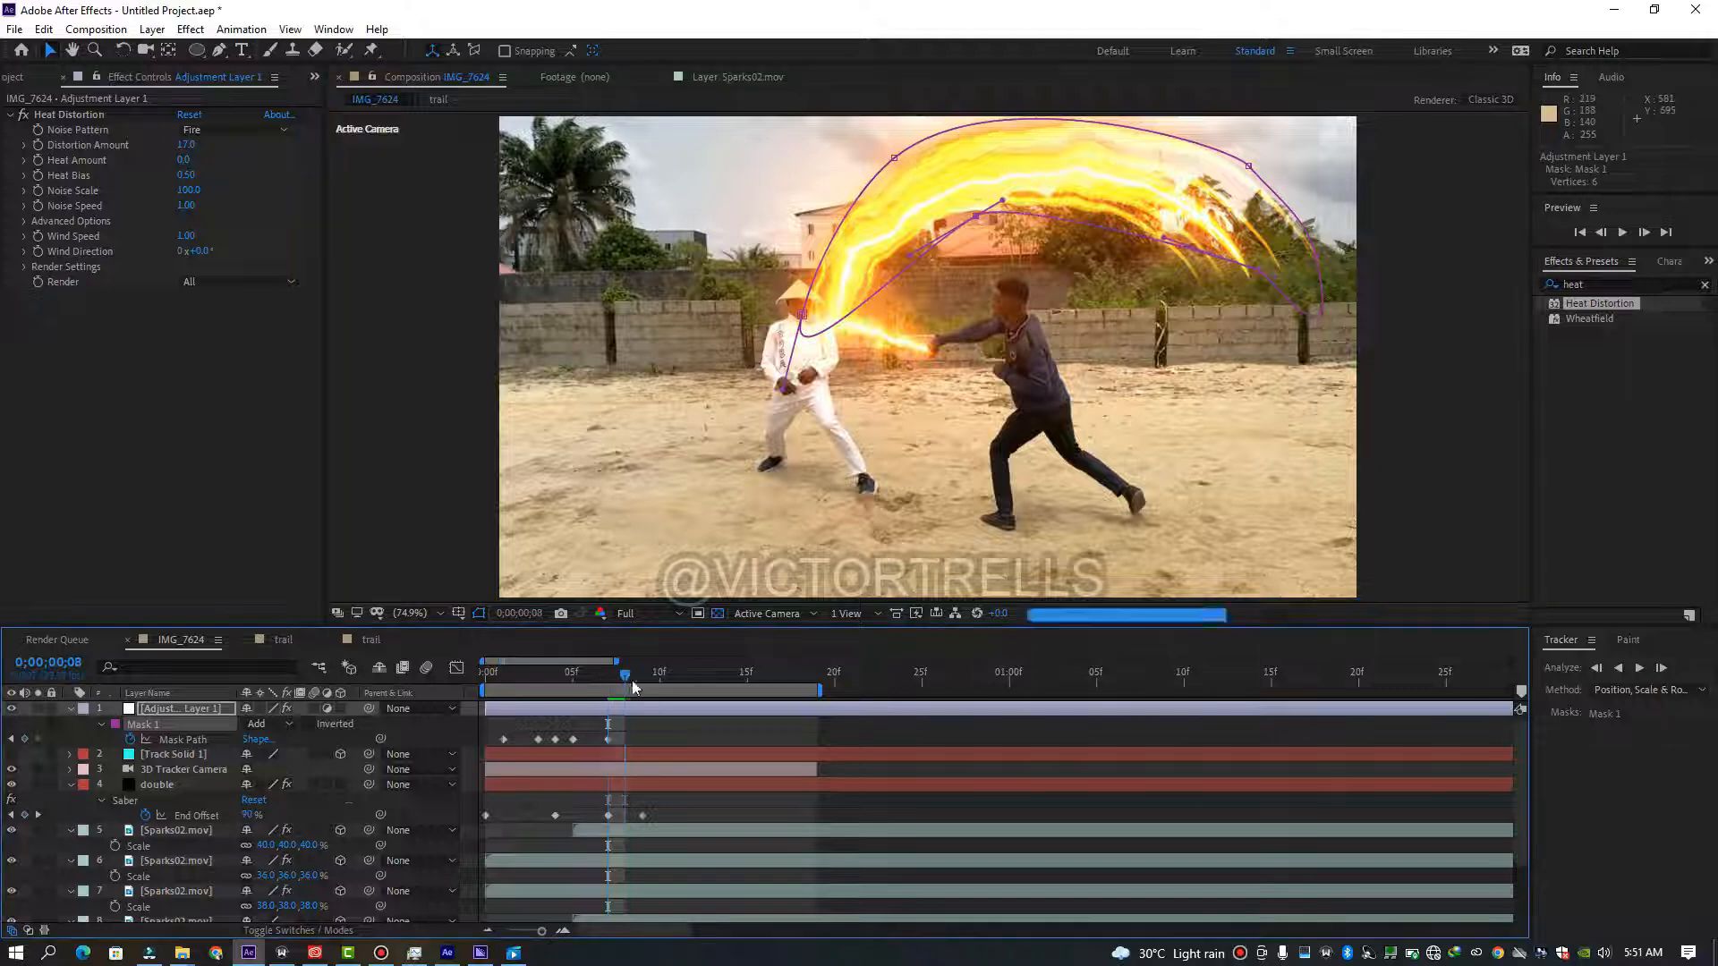
drag(802, 314, 842, 465)
drag(976, 216, 942, 217)
drag(894, 158, 846, 196)
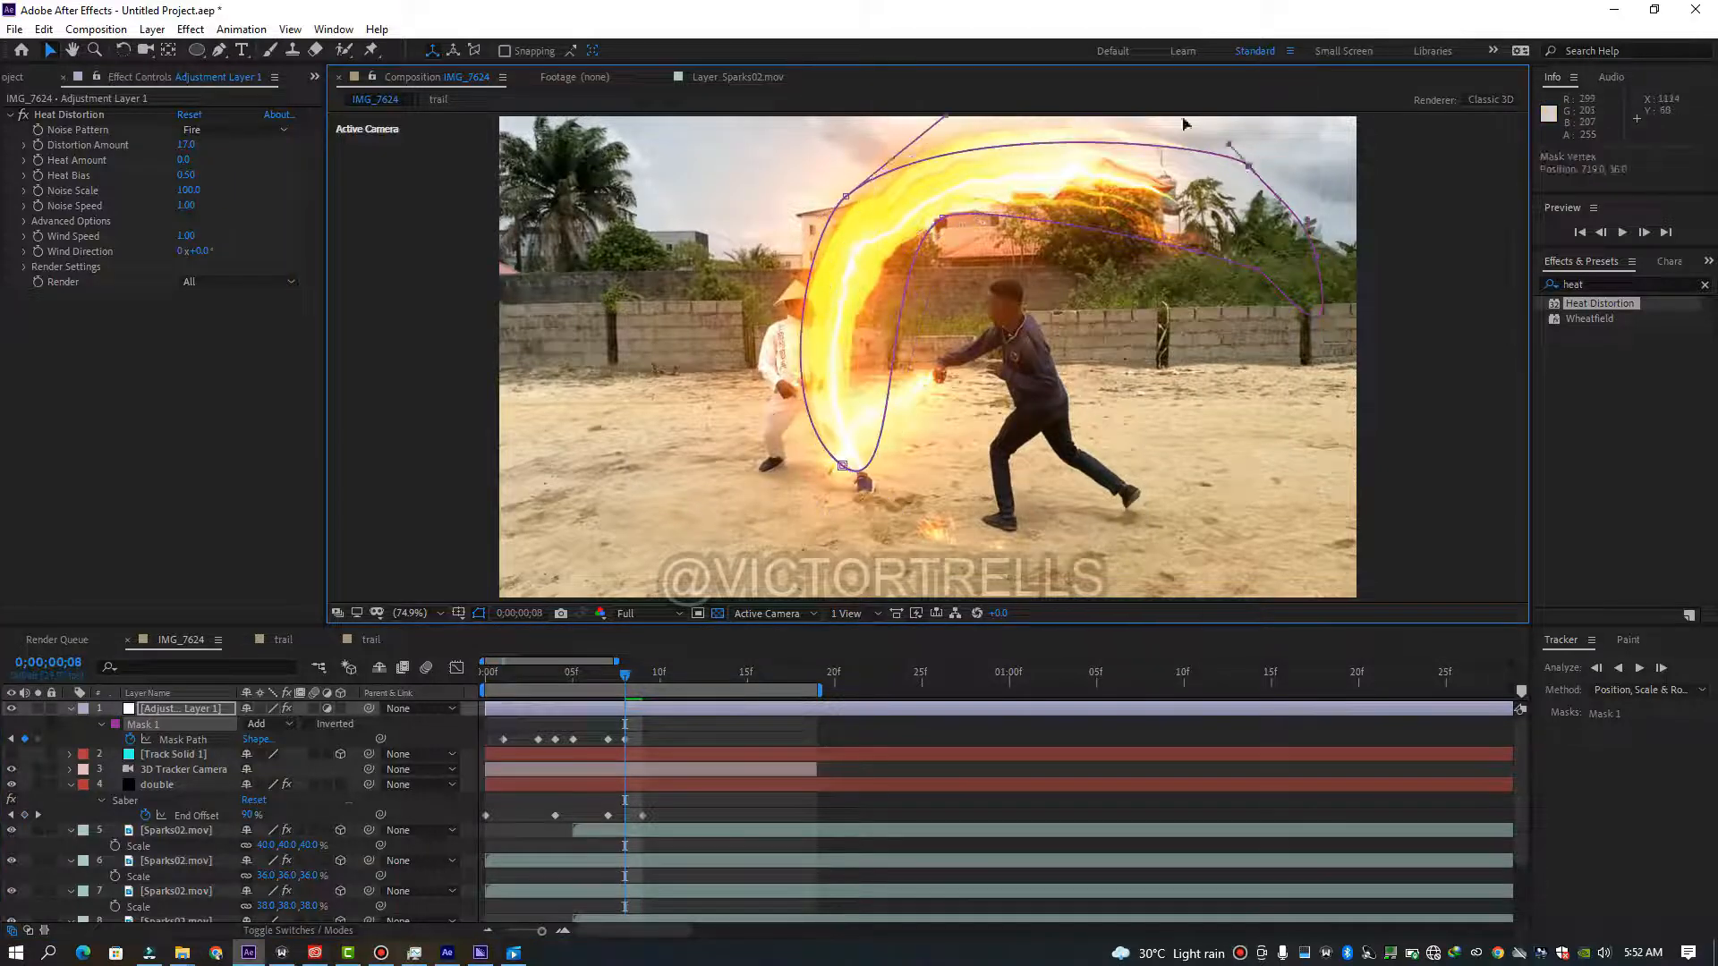
drag(1183, 123, 1136, 123)
drag(1319, 309, 1213, 166)
At frame 10, fit the mask tightly around the crescent-shaped trail beside the white-clothed fighter, down to its tip on the ground.
drag(626, 676, 660, 677)
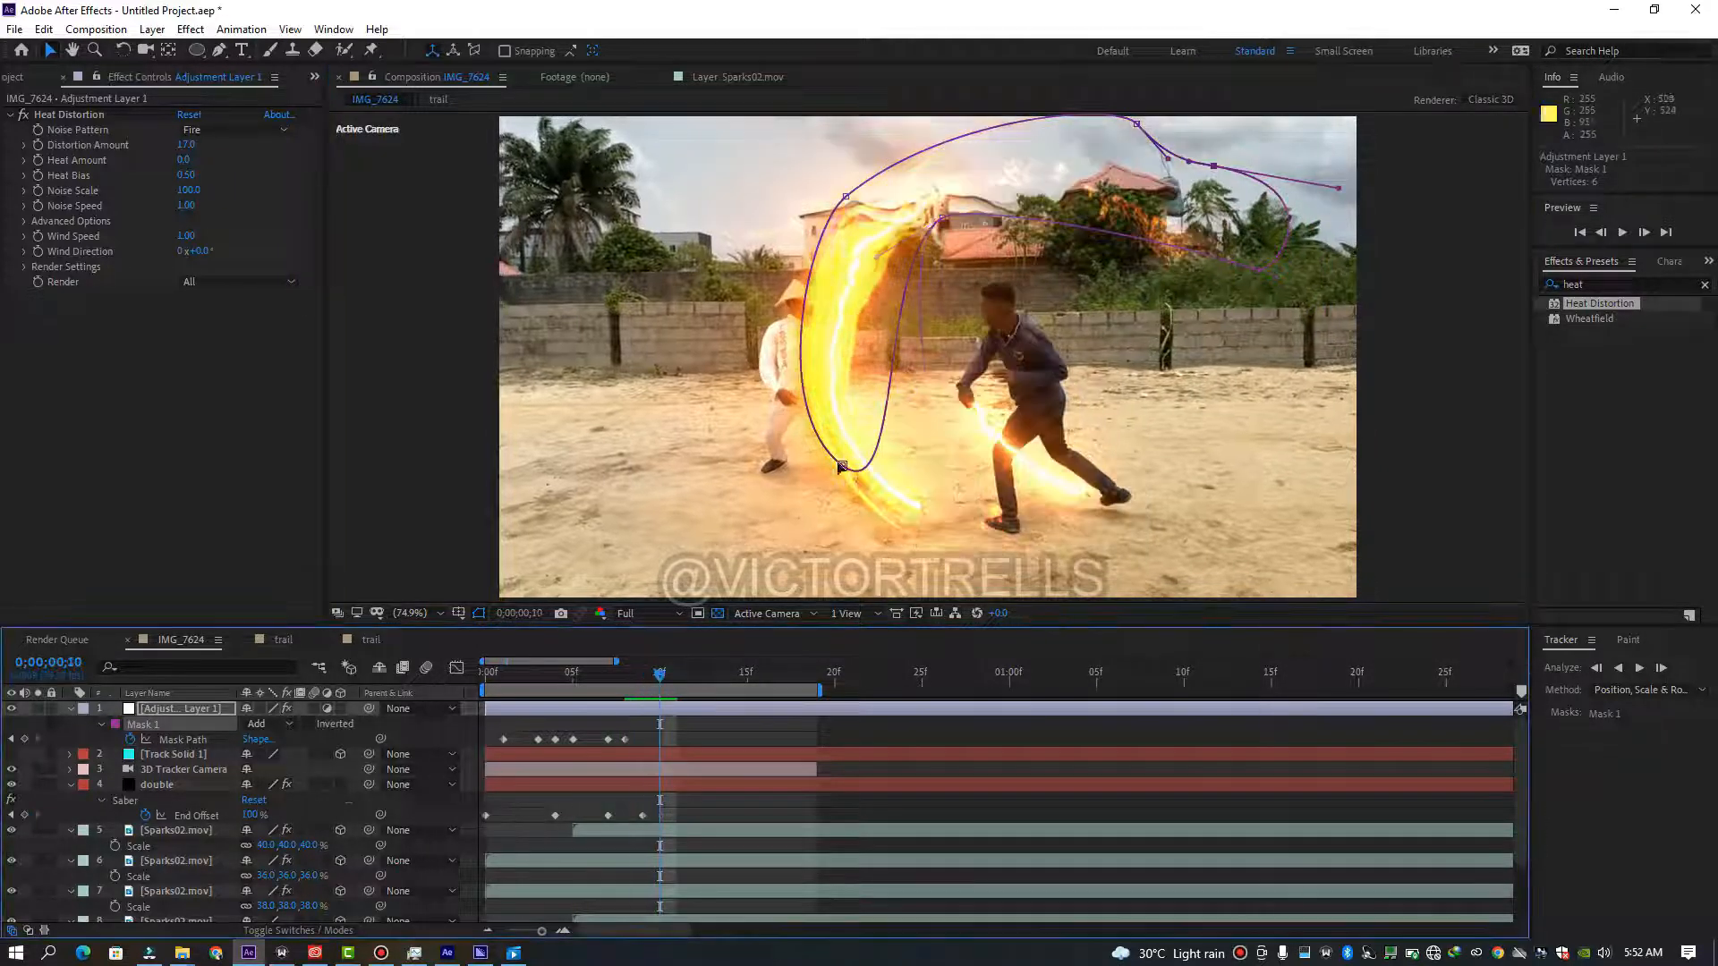
drag(841, 465, 917, 536)
drag(845, 196, 804, 305)
drag(1136, 124, 821, 248)
drag(883, 138, 853, 195)
drag(1213, 166, 934, 161)
drag(1308, 304, 997, 200)
drag(1153, 260, 992, 170)
drag(926, 268, 832, 300)
drag(945, 218, 895, 275)
drag(997, 200, 958, 205)
Keyframe the mask frame by frame from 11 to 15 along the fading trail and trim the adjustment layer's end at frame 15.
key(Page_Down)
drag(810, 143, 993, 265)
drag(956, 163, 882, 466)
key(Page_Down)
key(Page_Down)
key(ctrl+a)
key(Page_Down)
key(Page_Down)
key(alt+bracketright)
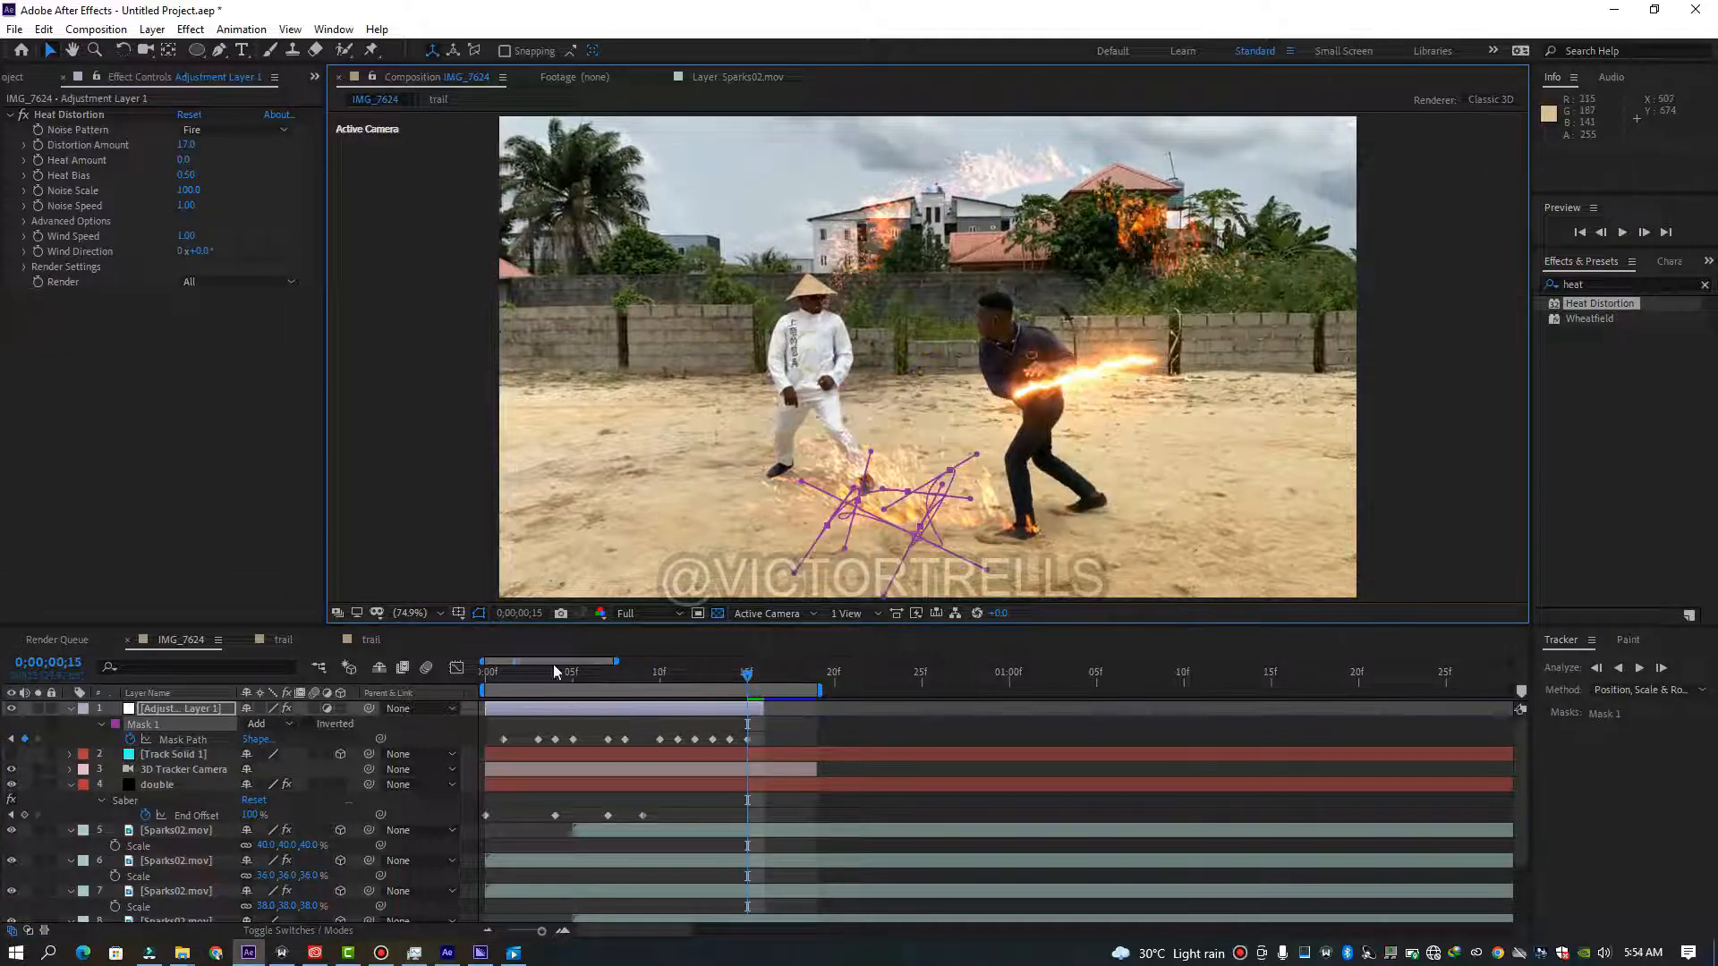
Play back the shot and inspect the masked heat distortion around frame 10, returning to frame 0.
key(space)
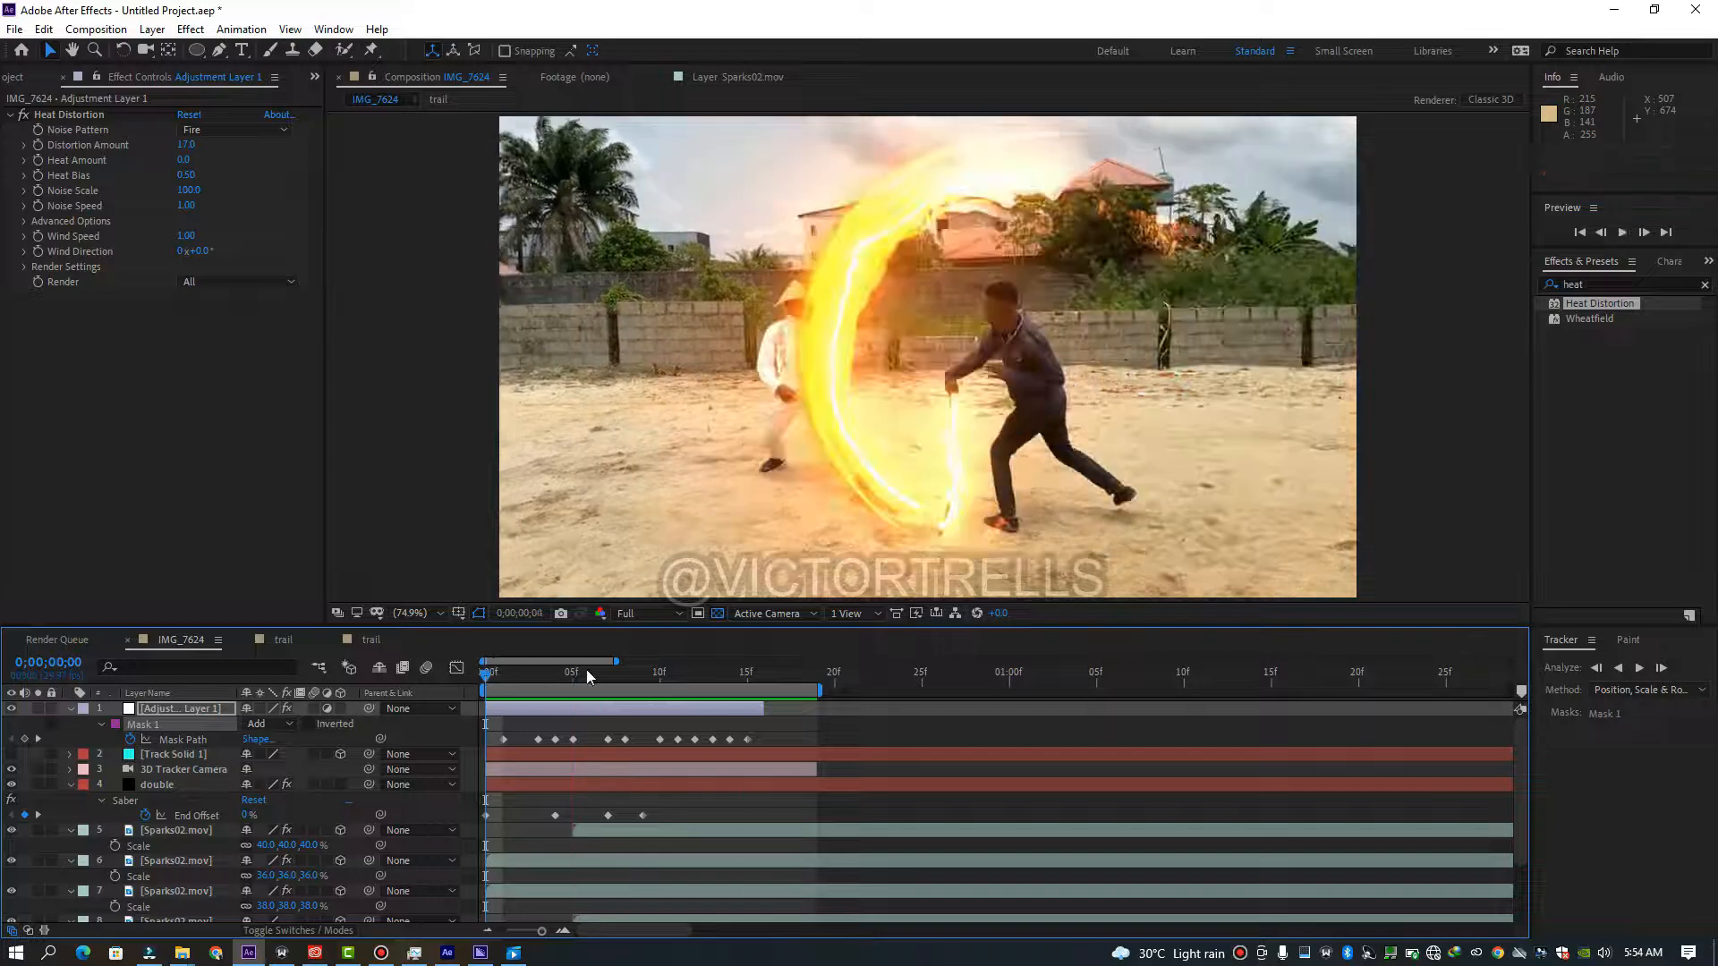
drag(589, 669, 659, 666)
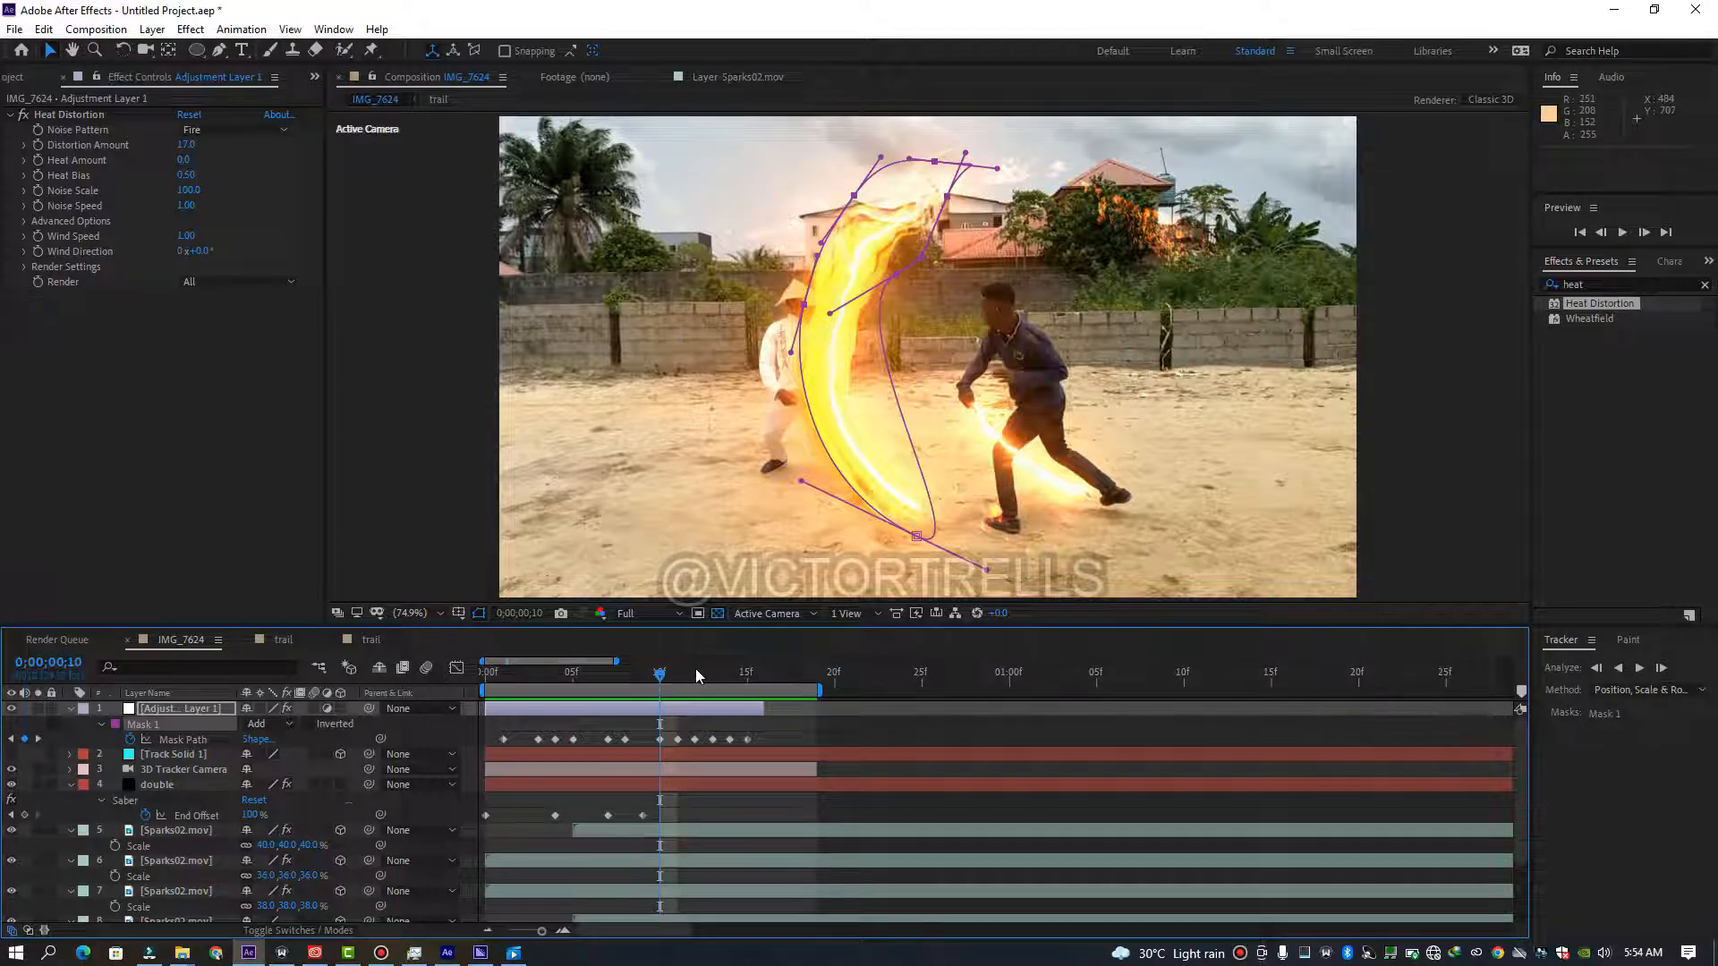
key(space)
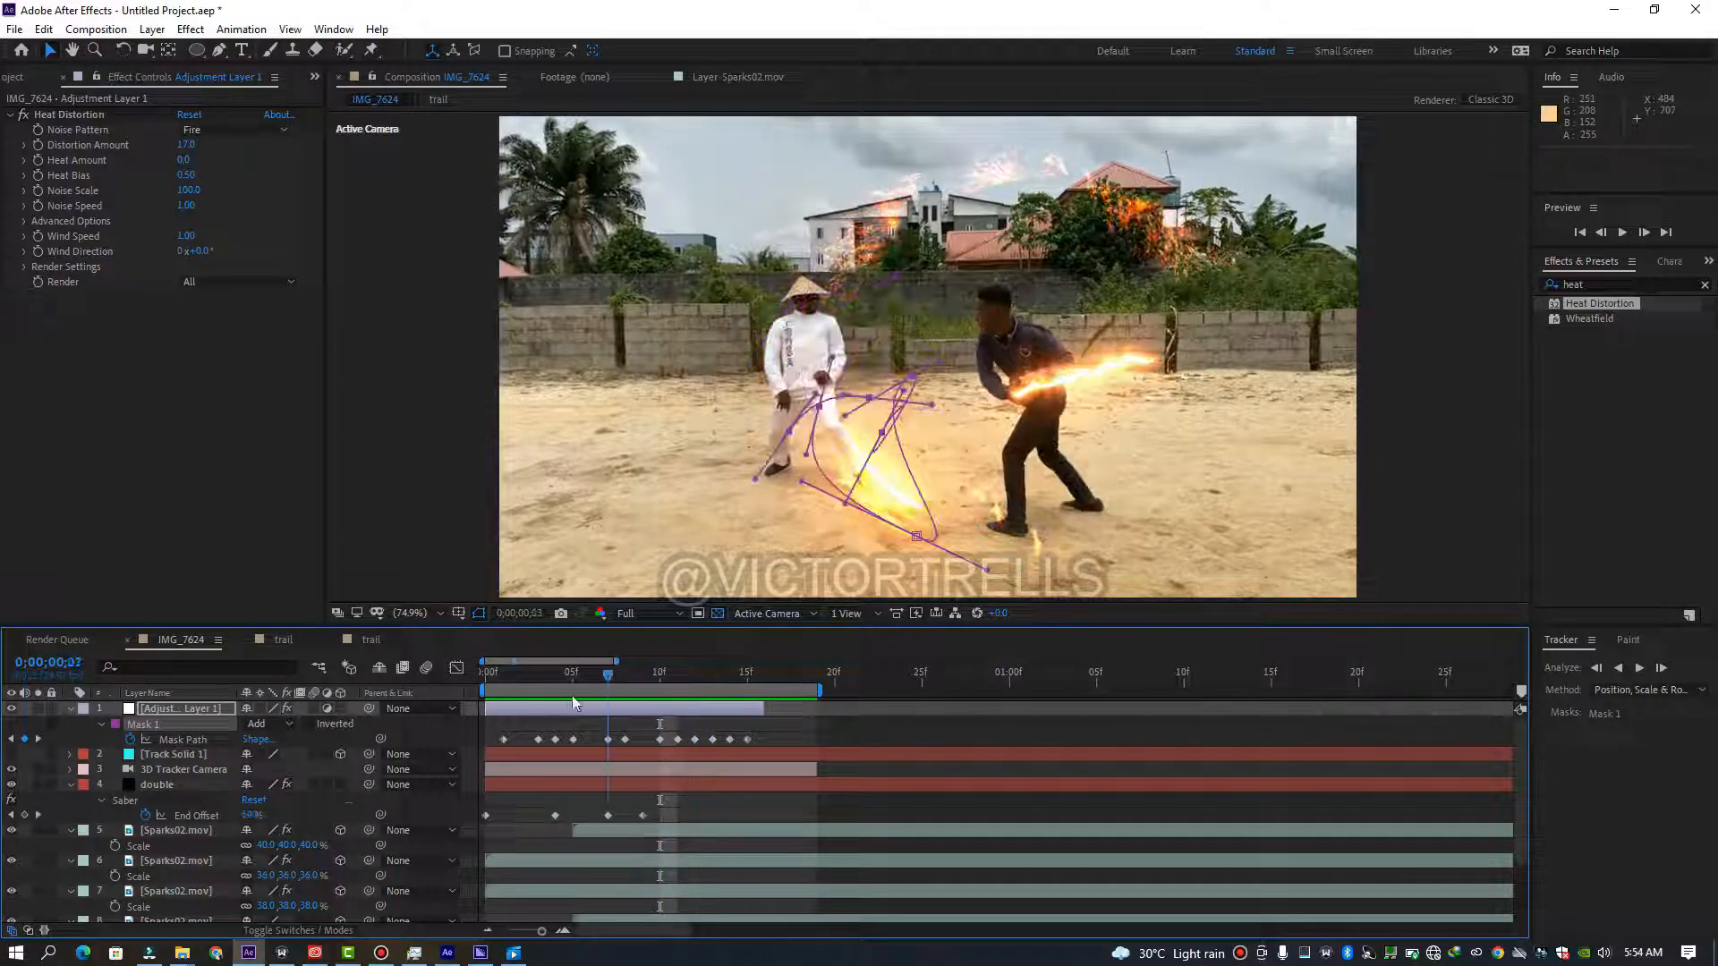
click(493, 685)
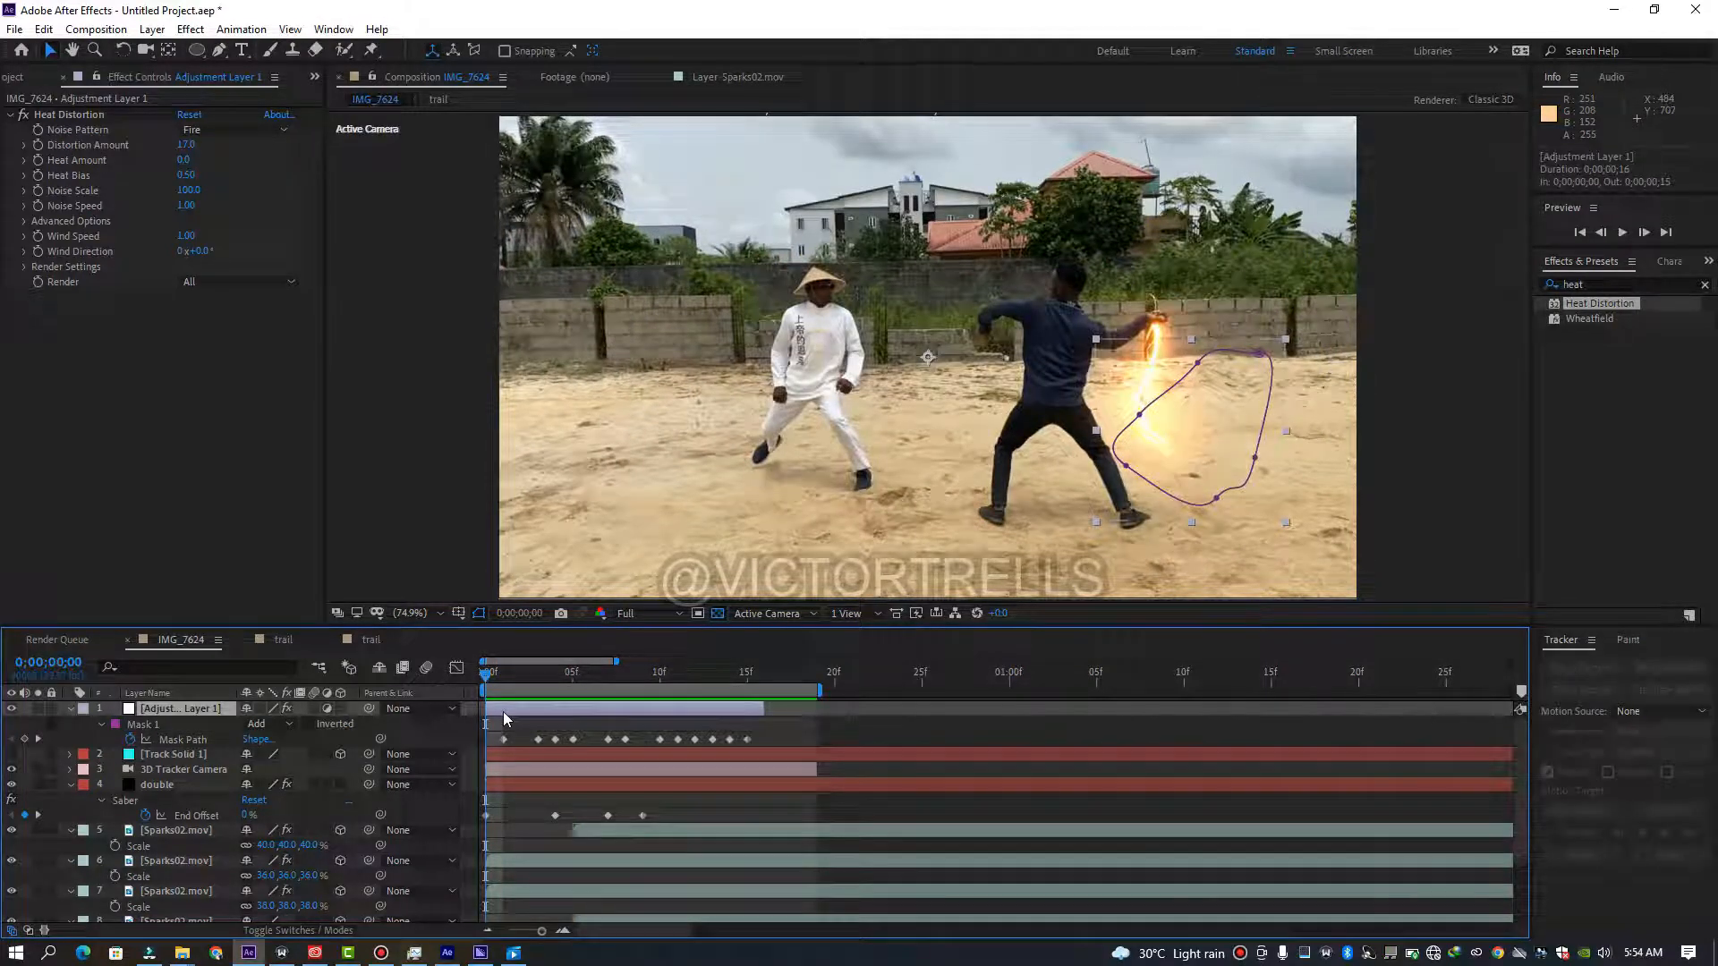
Duplicate the masked adjustment layer and replace the copy's Heat Distortion effect with Curves.
key(ctrl+d)
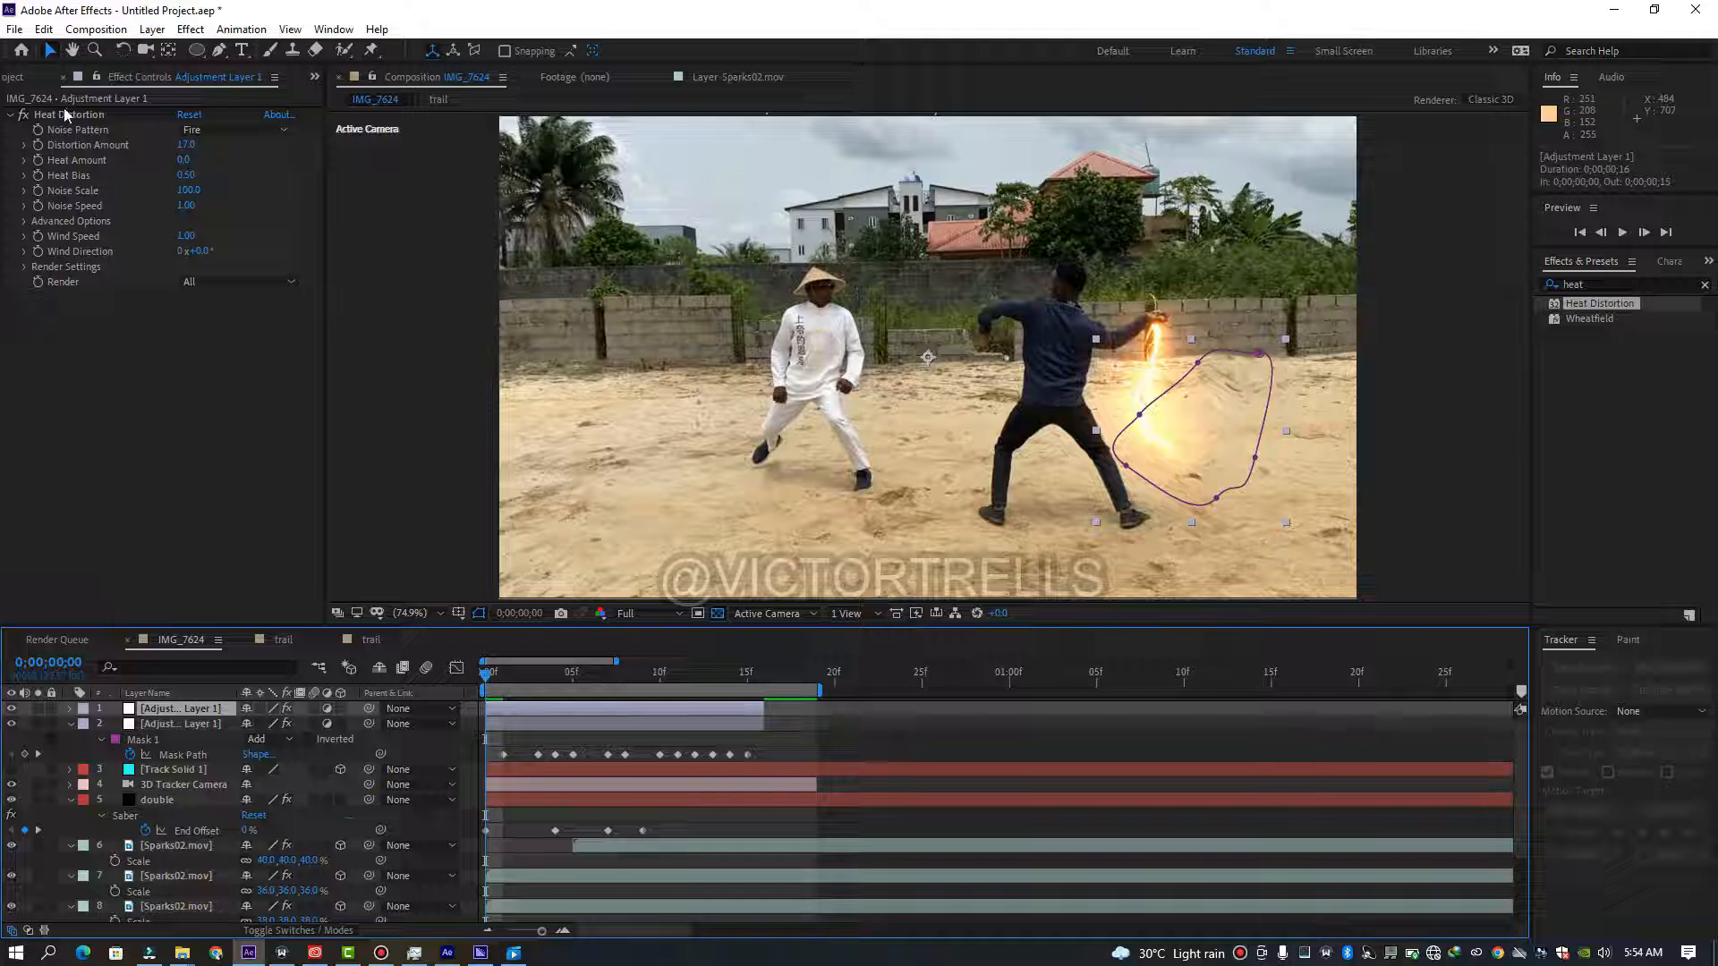
click(63, 109)
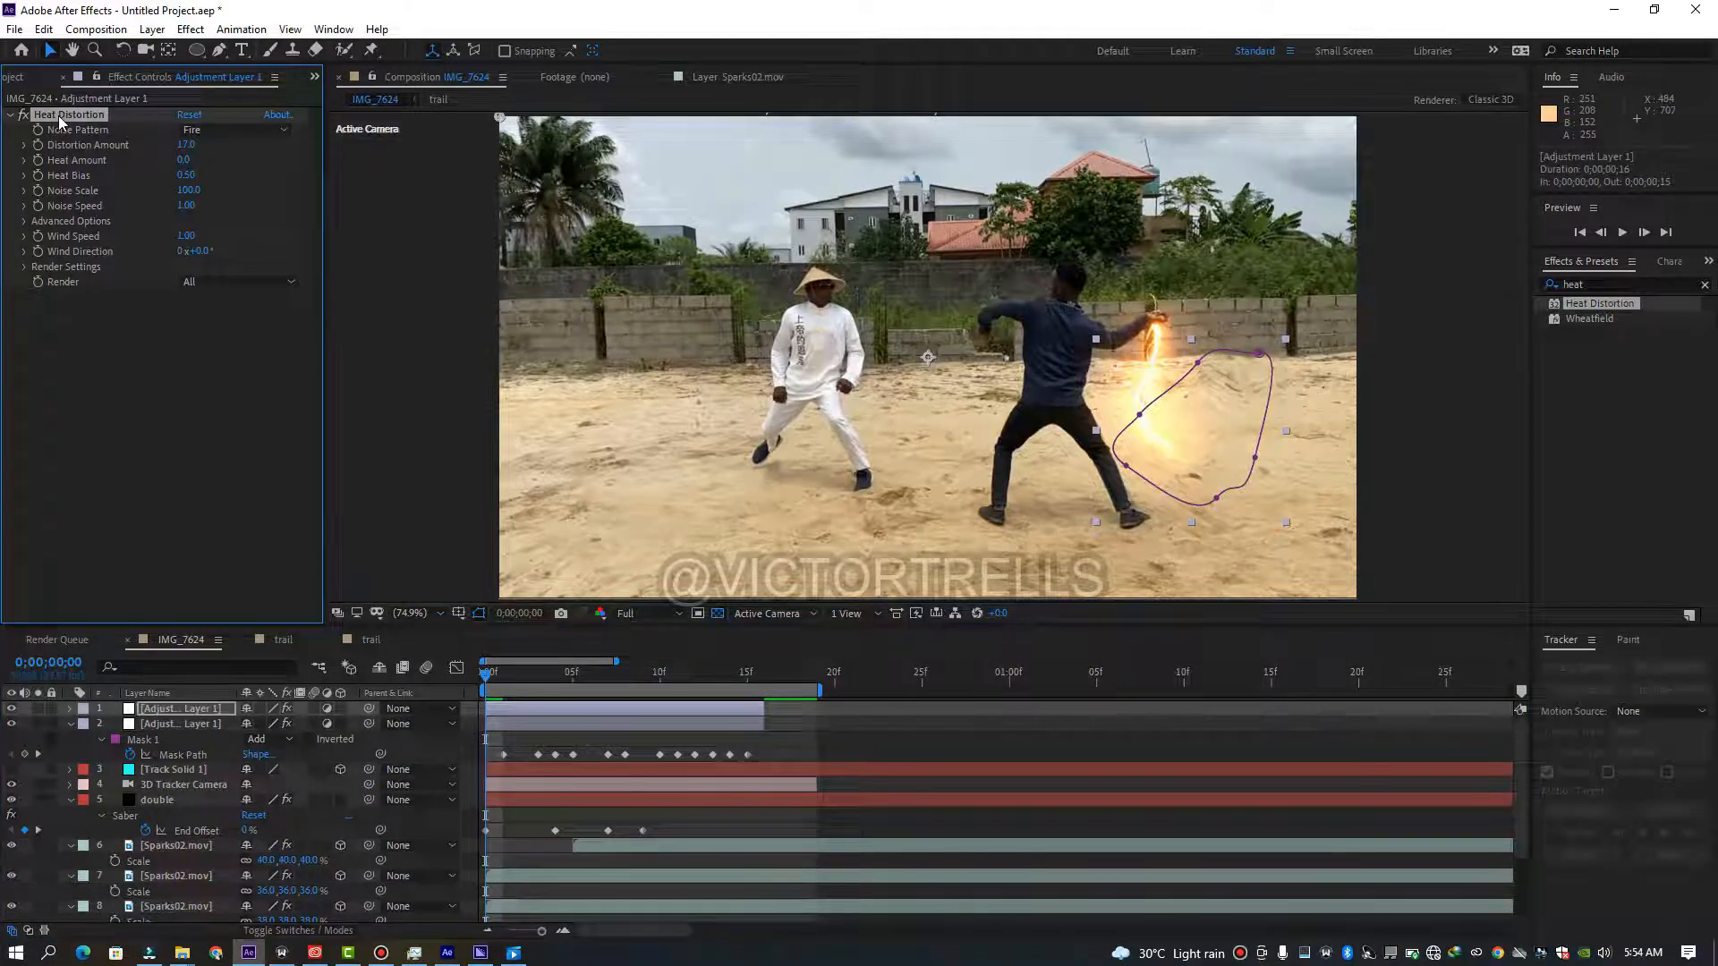
key(Delete)
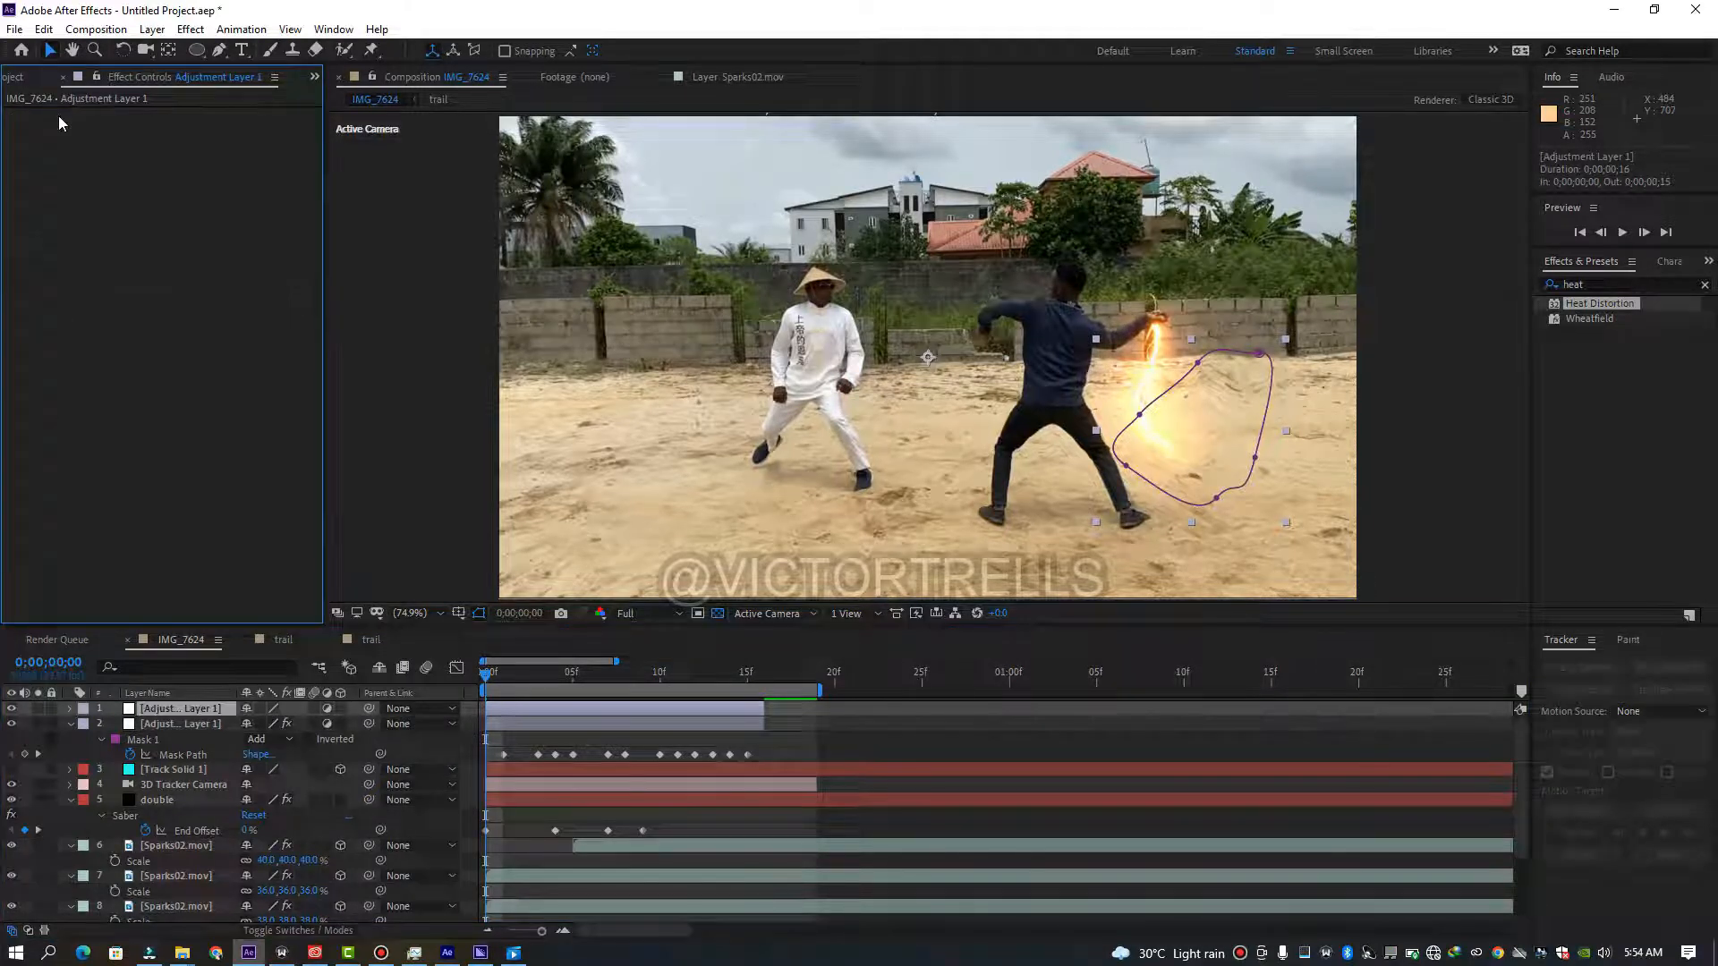
click(1585, 288)
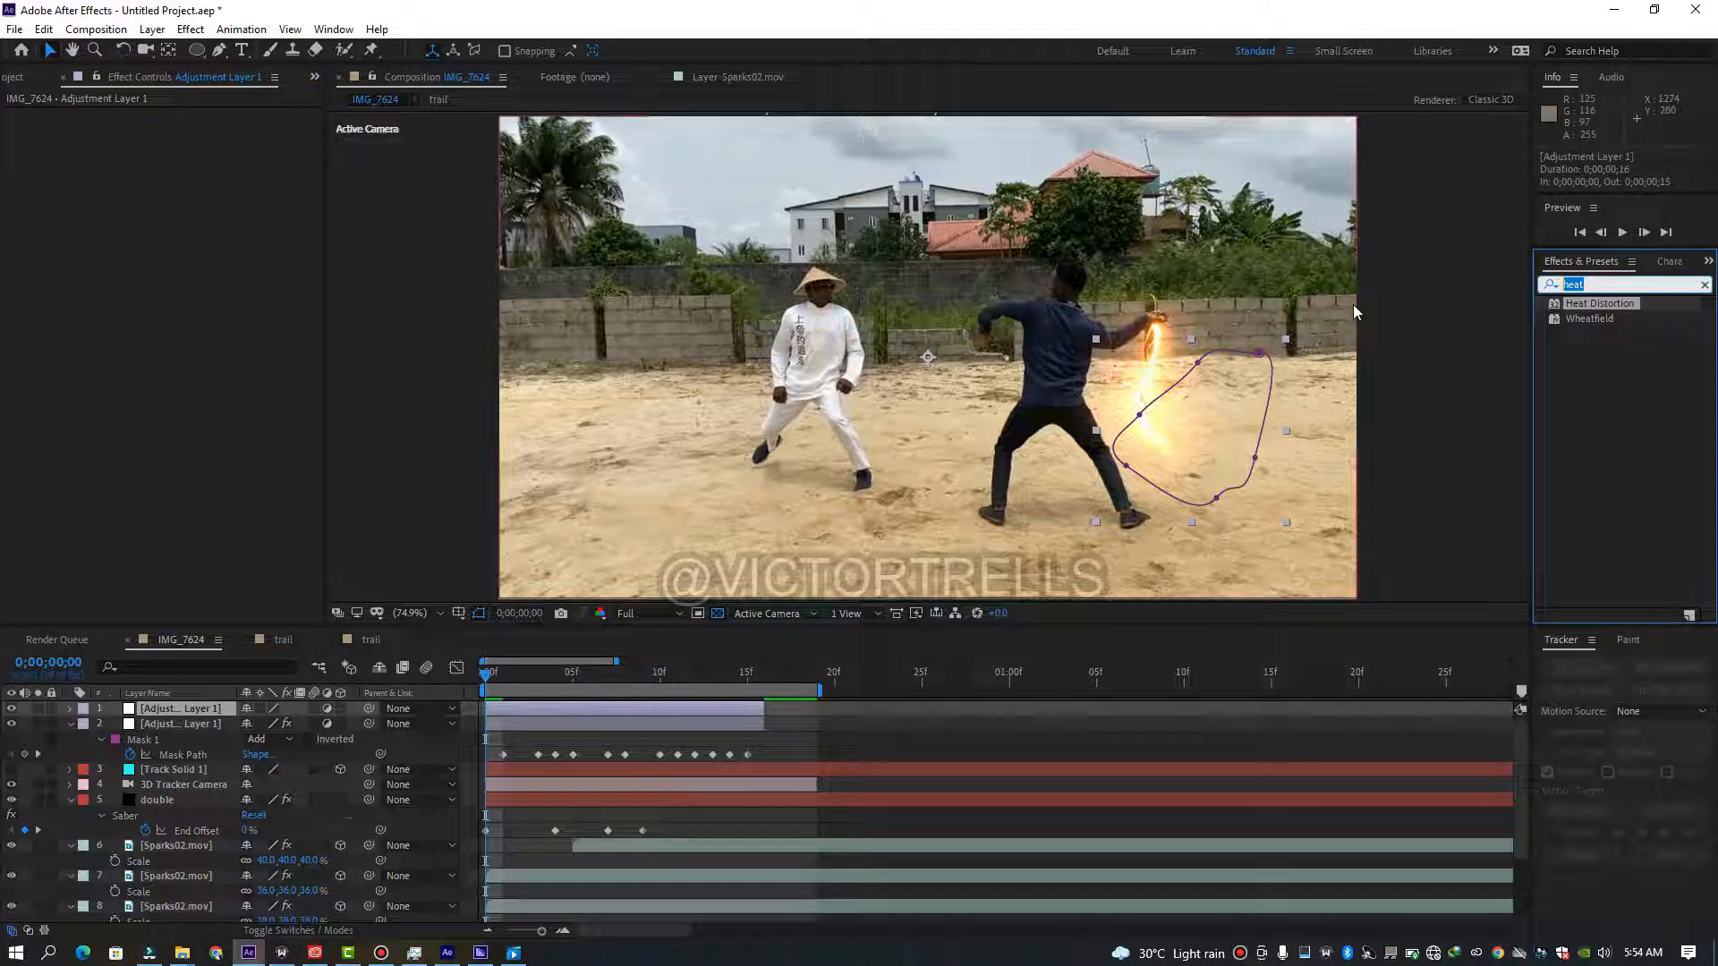
text(curves)
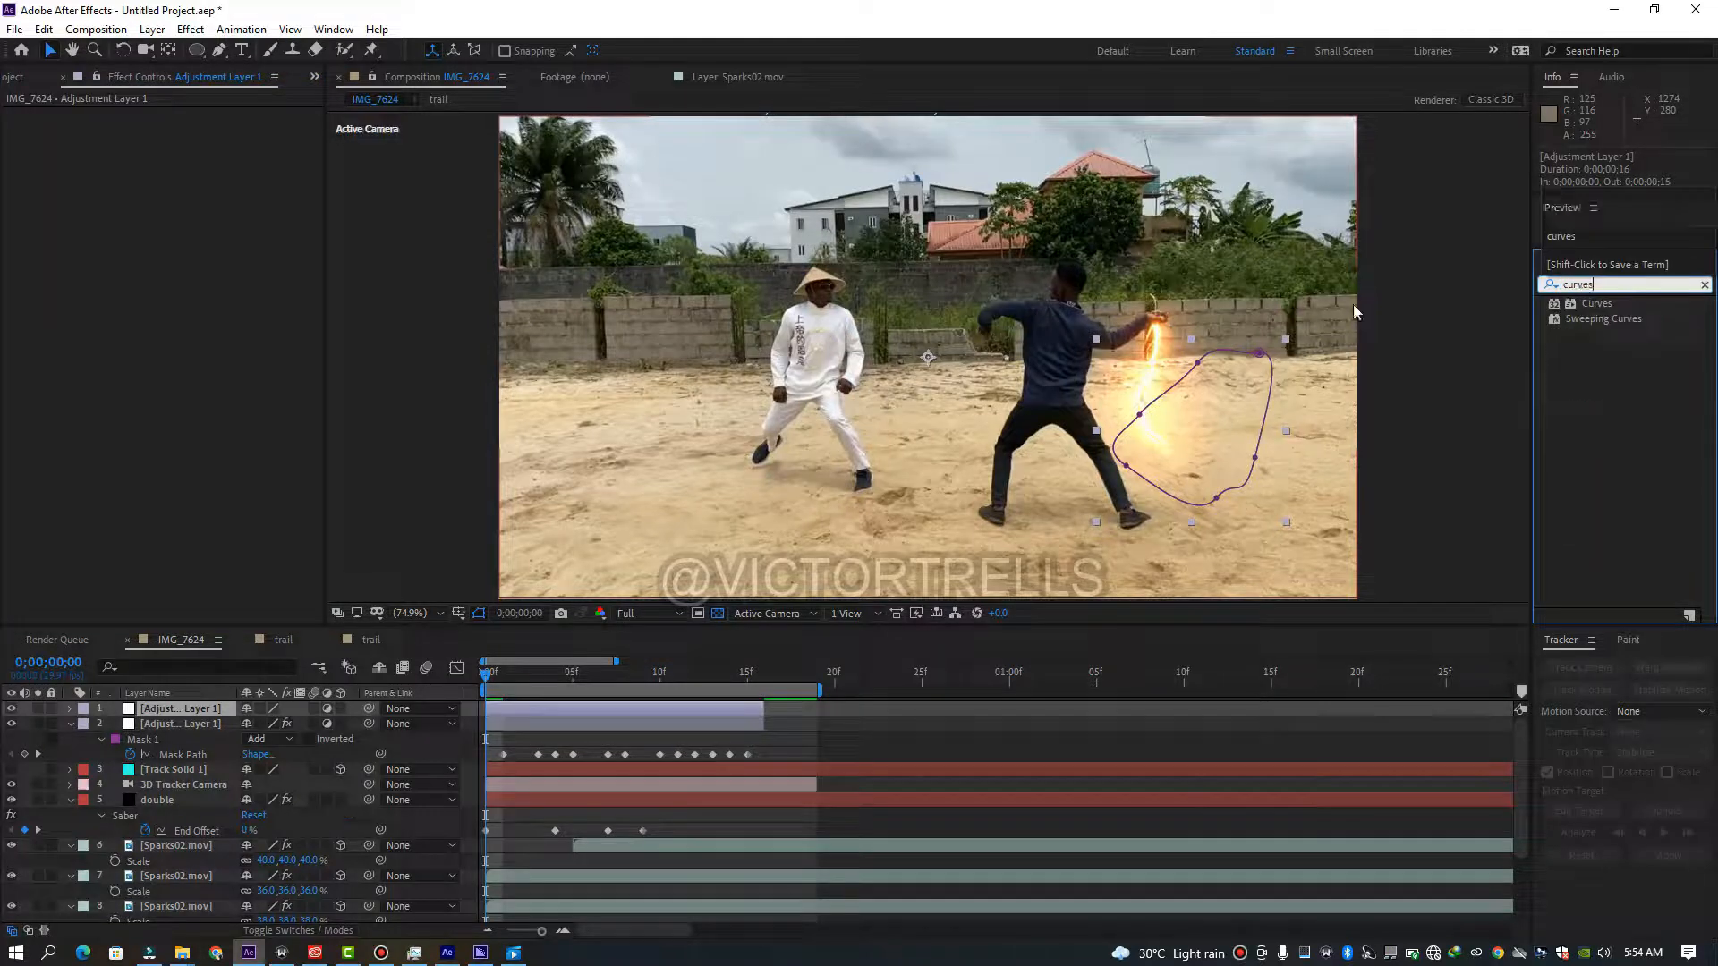
double_click(1608, 307)
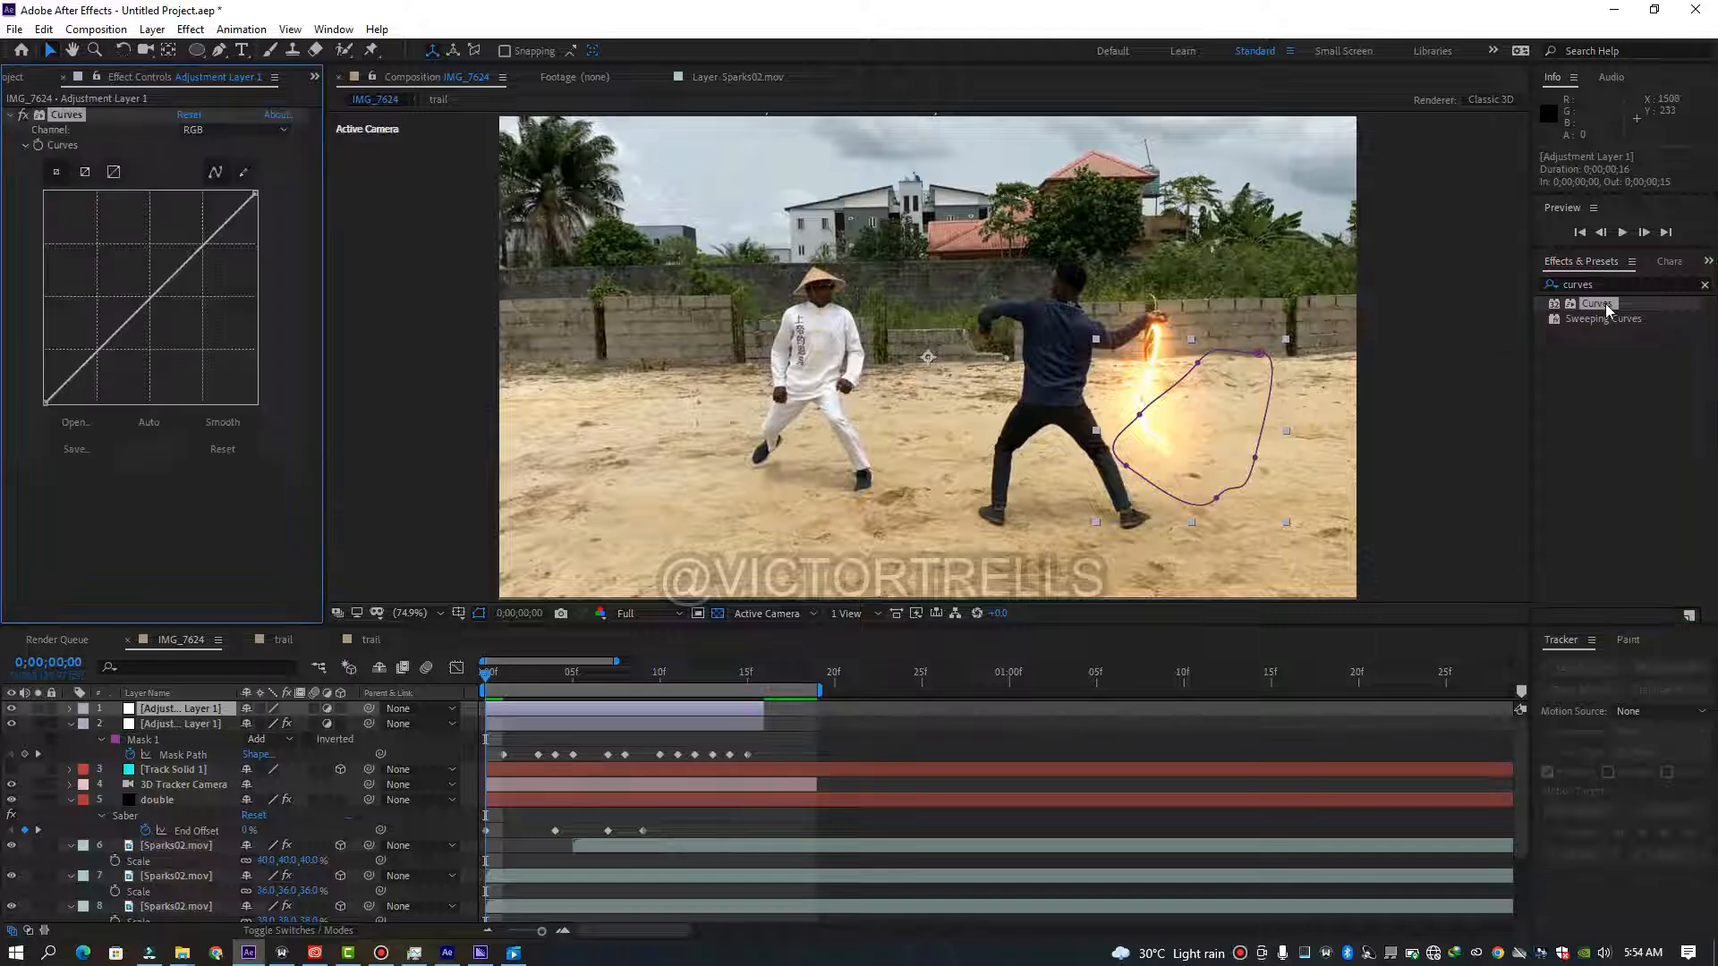
Raise the Red channel curve strongly above the diagonal on the duplicated adjustment layer to tint the masked trail area red.
click(255, 134)
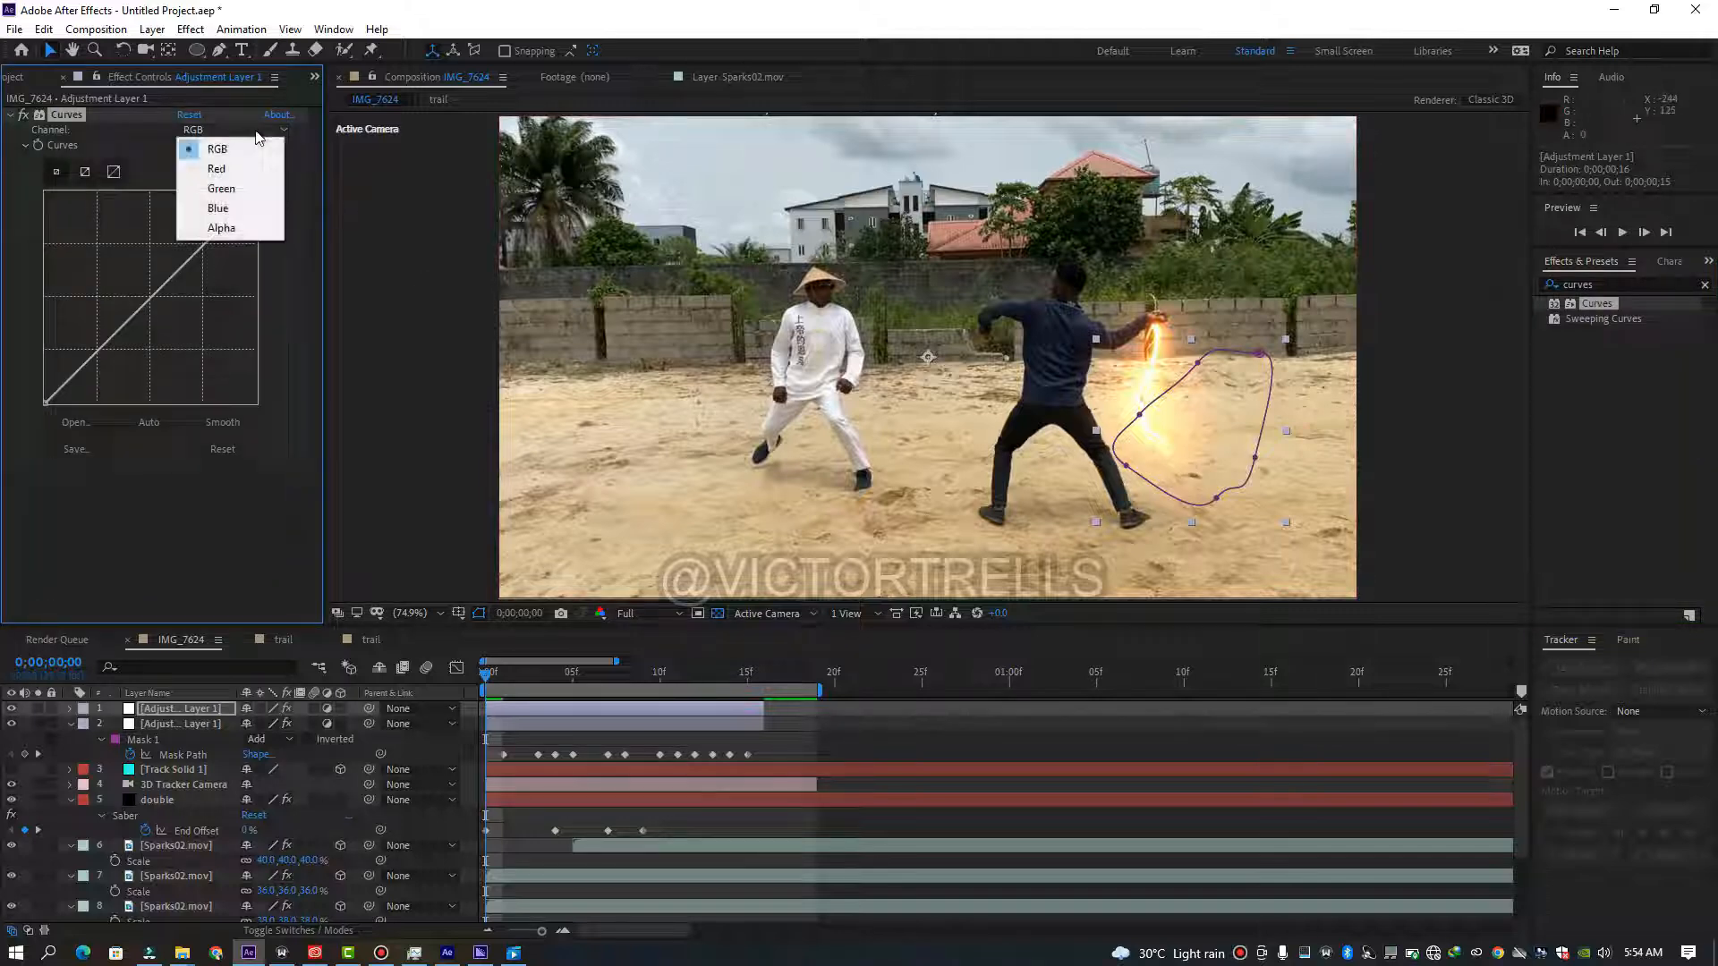
click(230, 170)
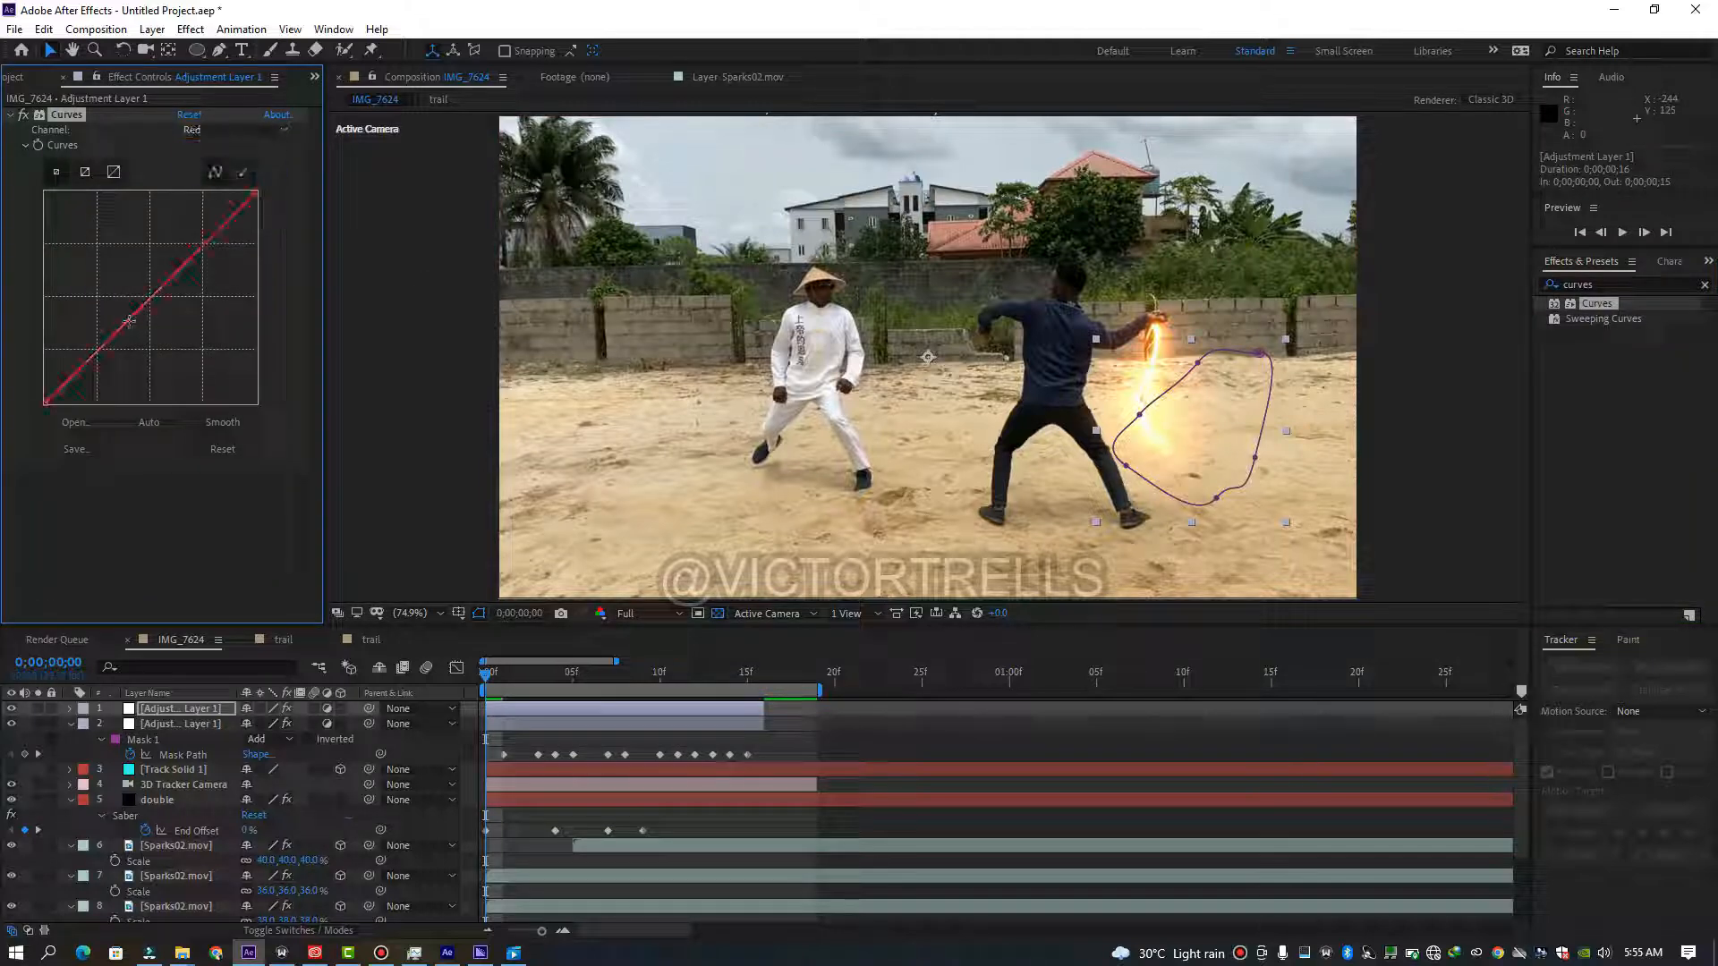
drag(145, 304, 112, 273)
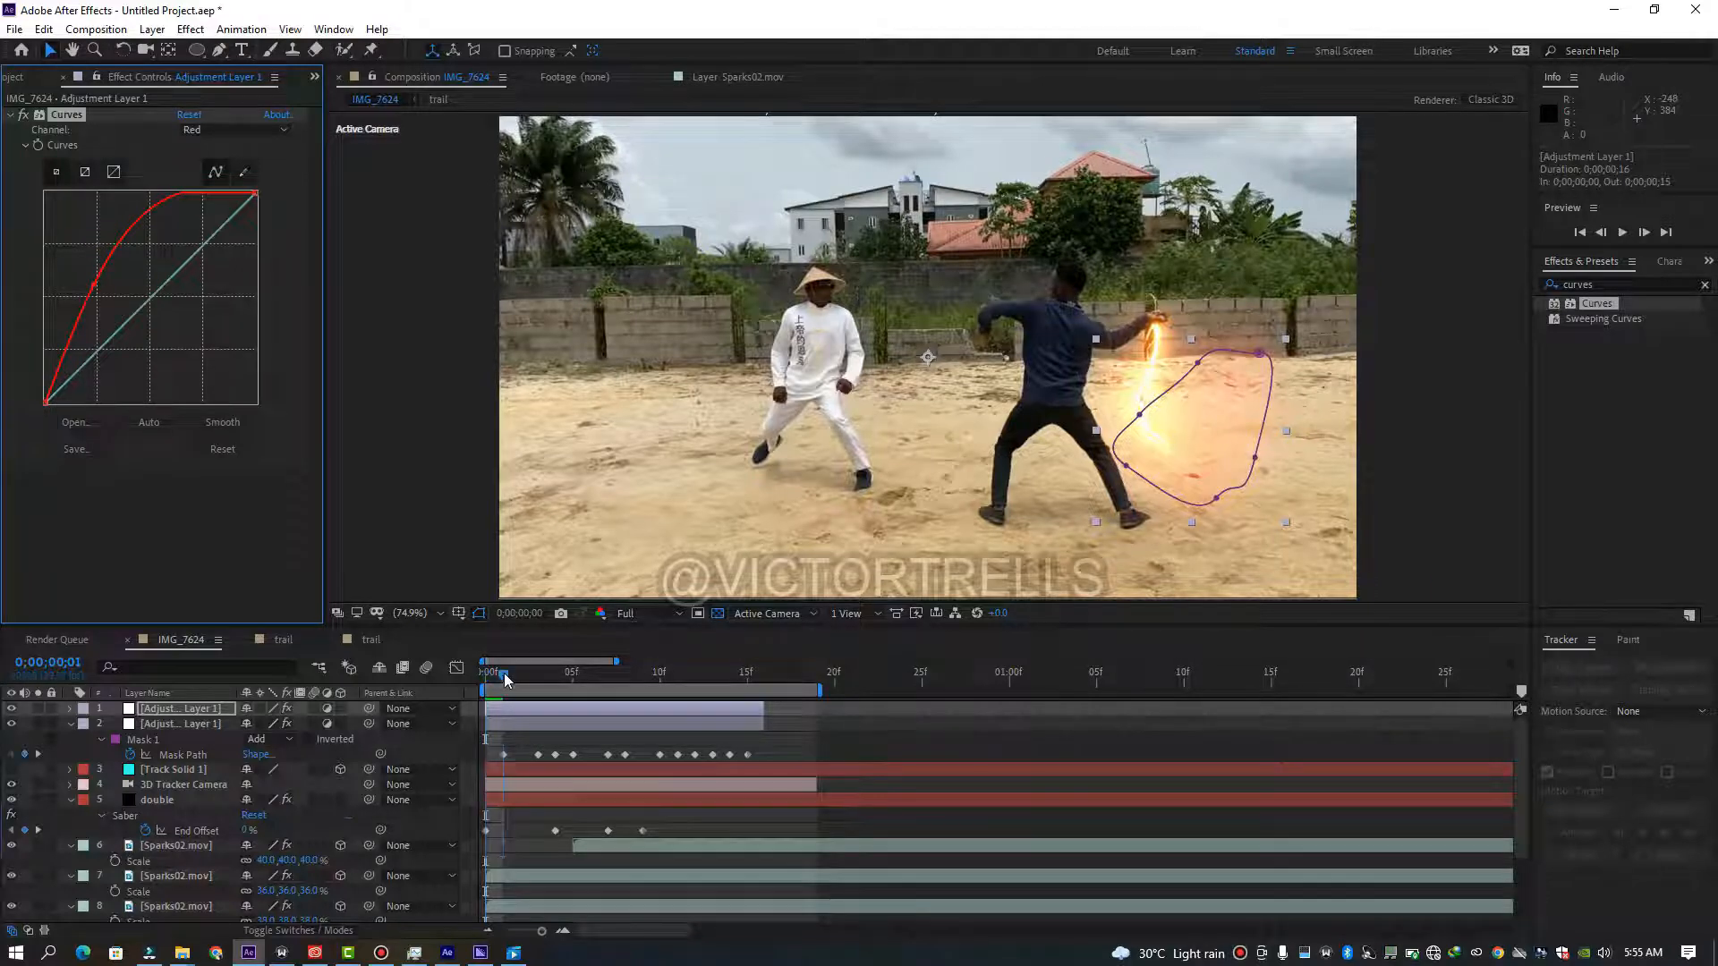
Play back the shot with the red tint, then scrub between frames 8 and 15 to examine the fading trail and sparks.
key(space)
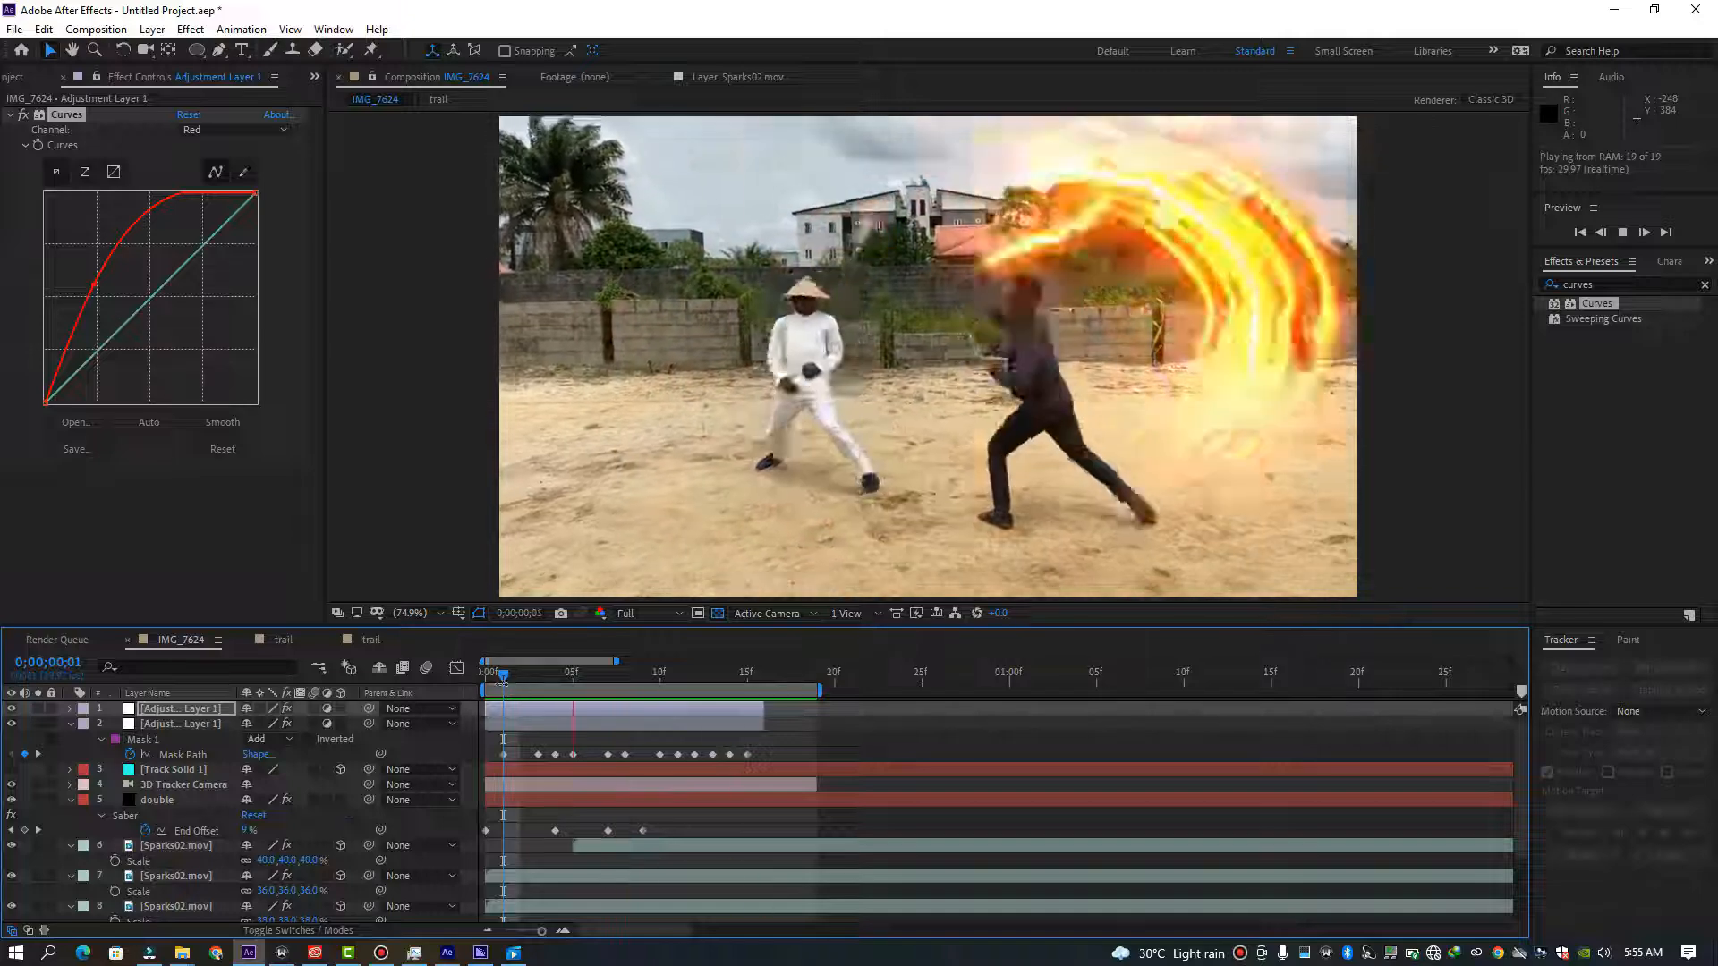
key(space)
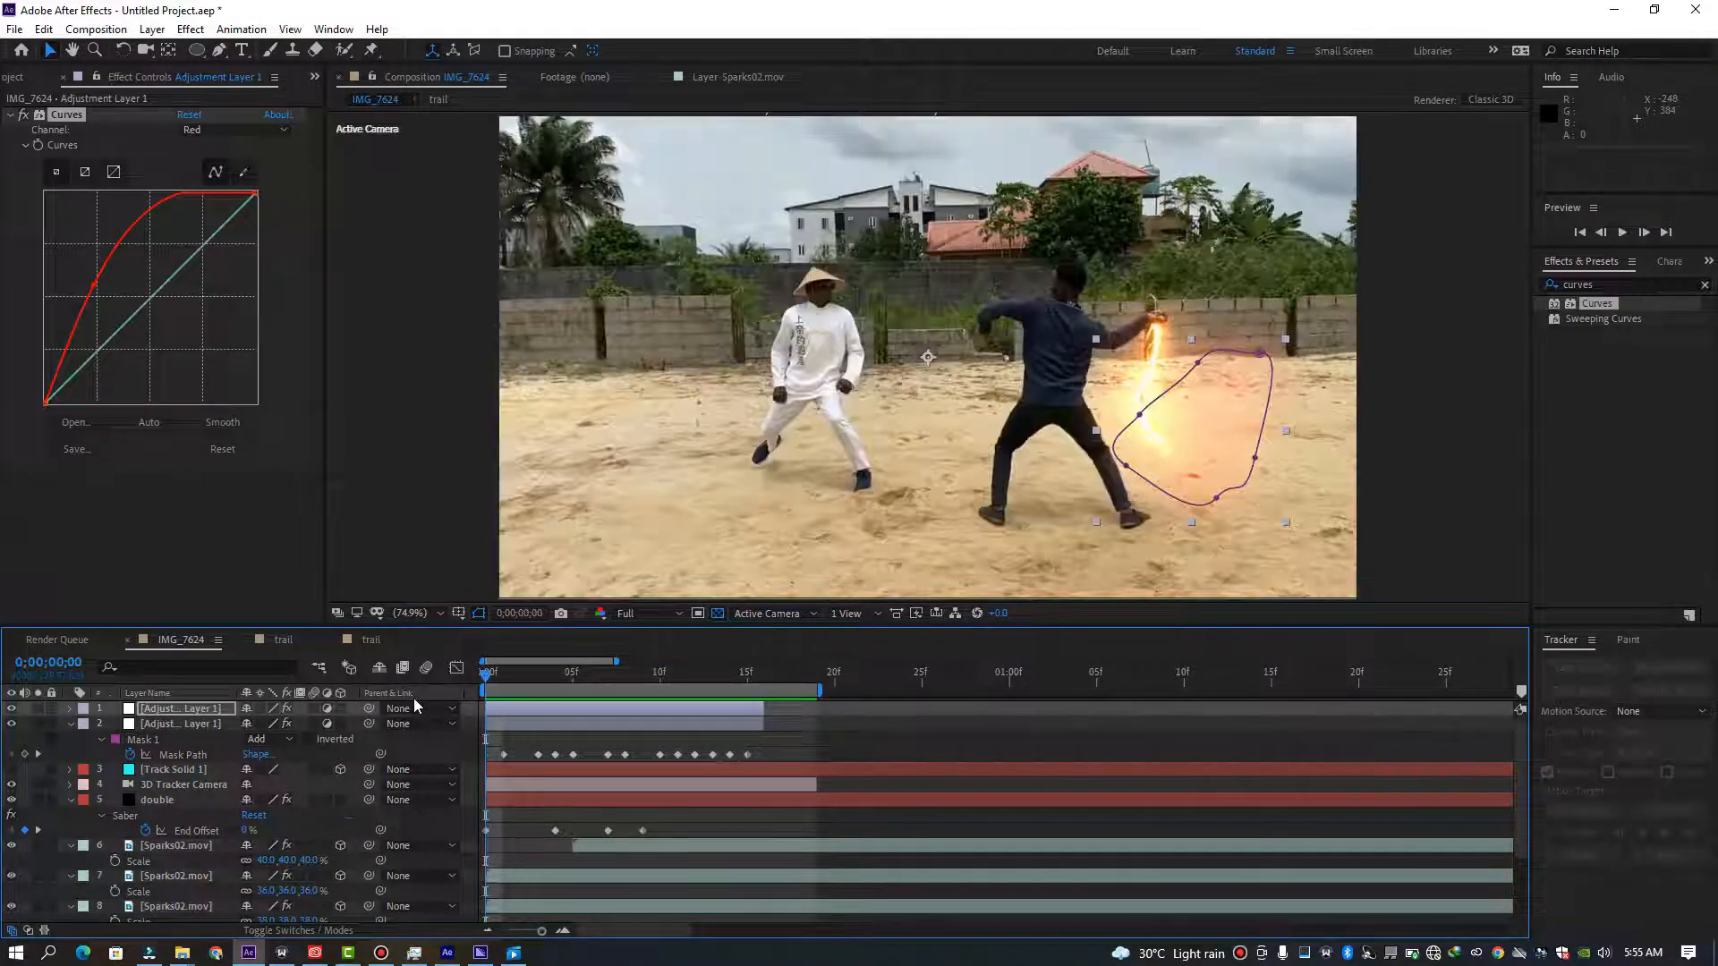
key(space)
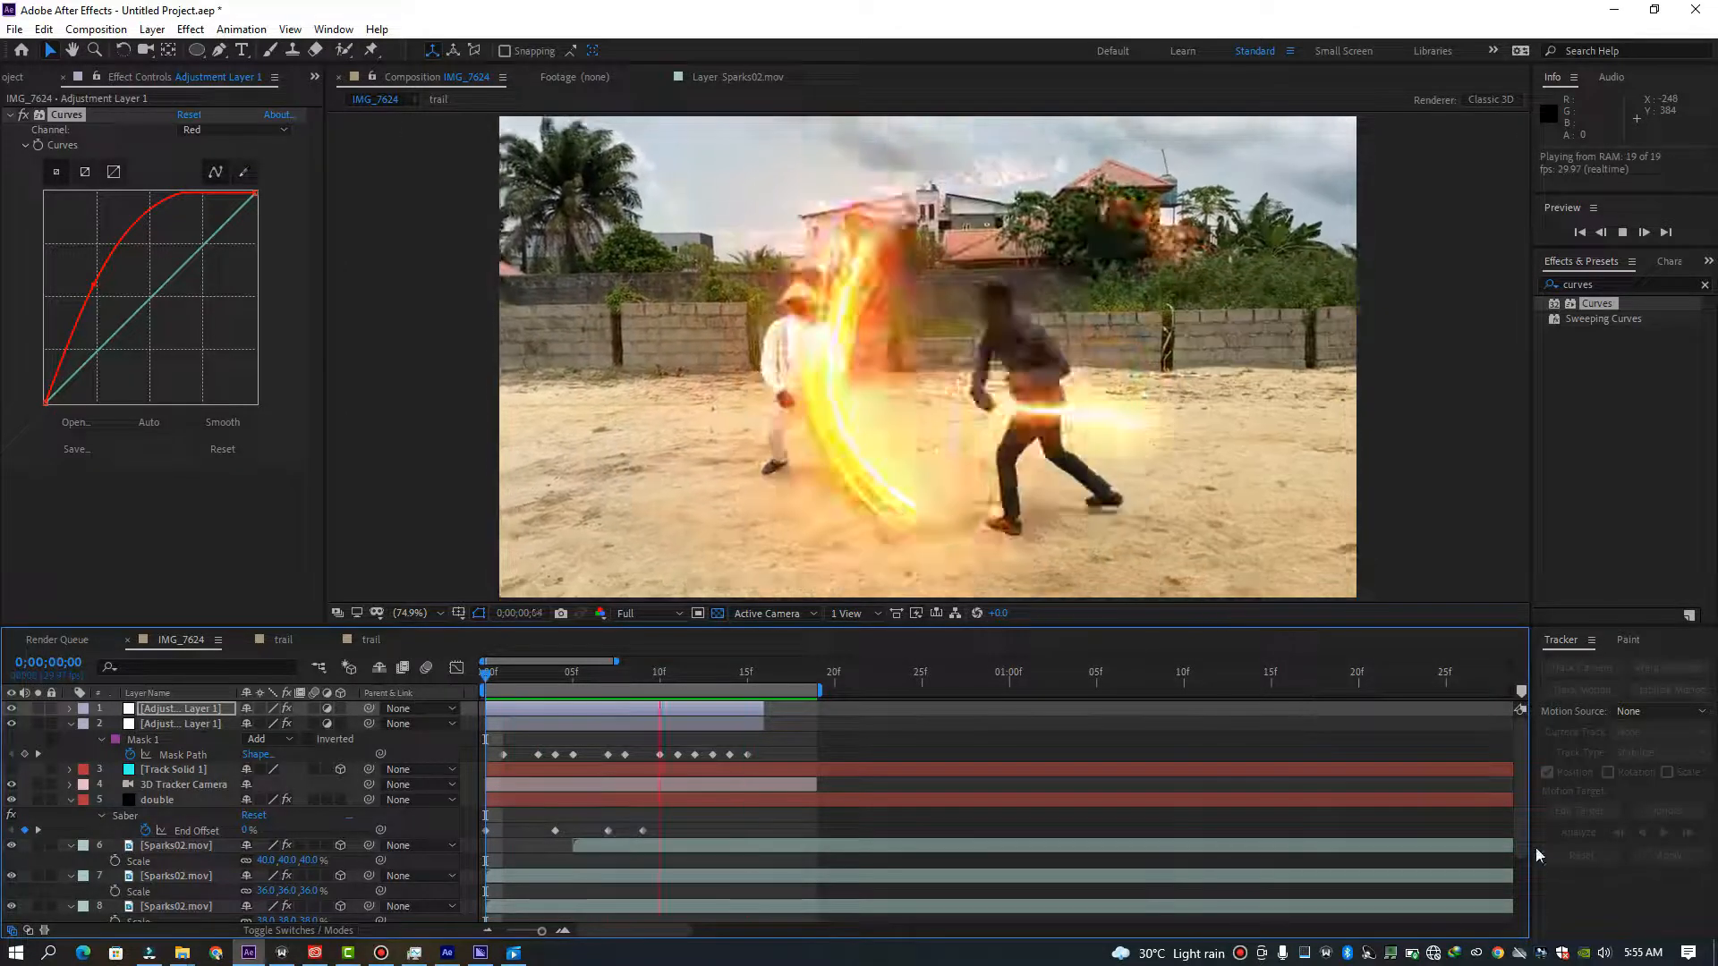
scroll(1512, 895, down, 3)
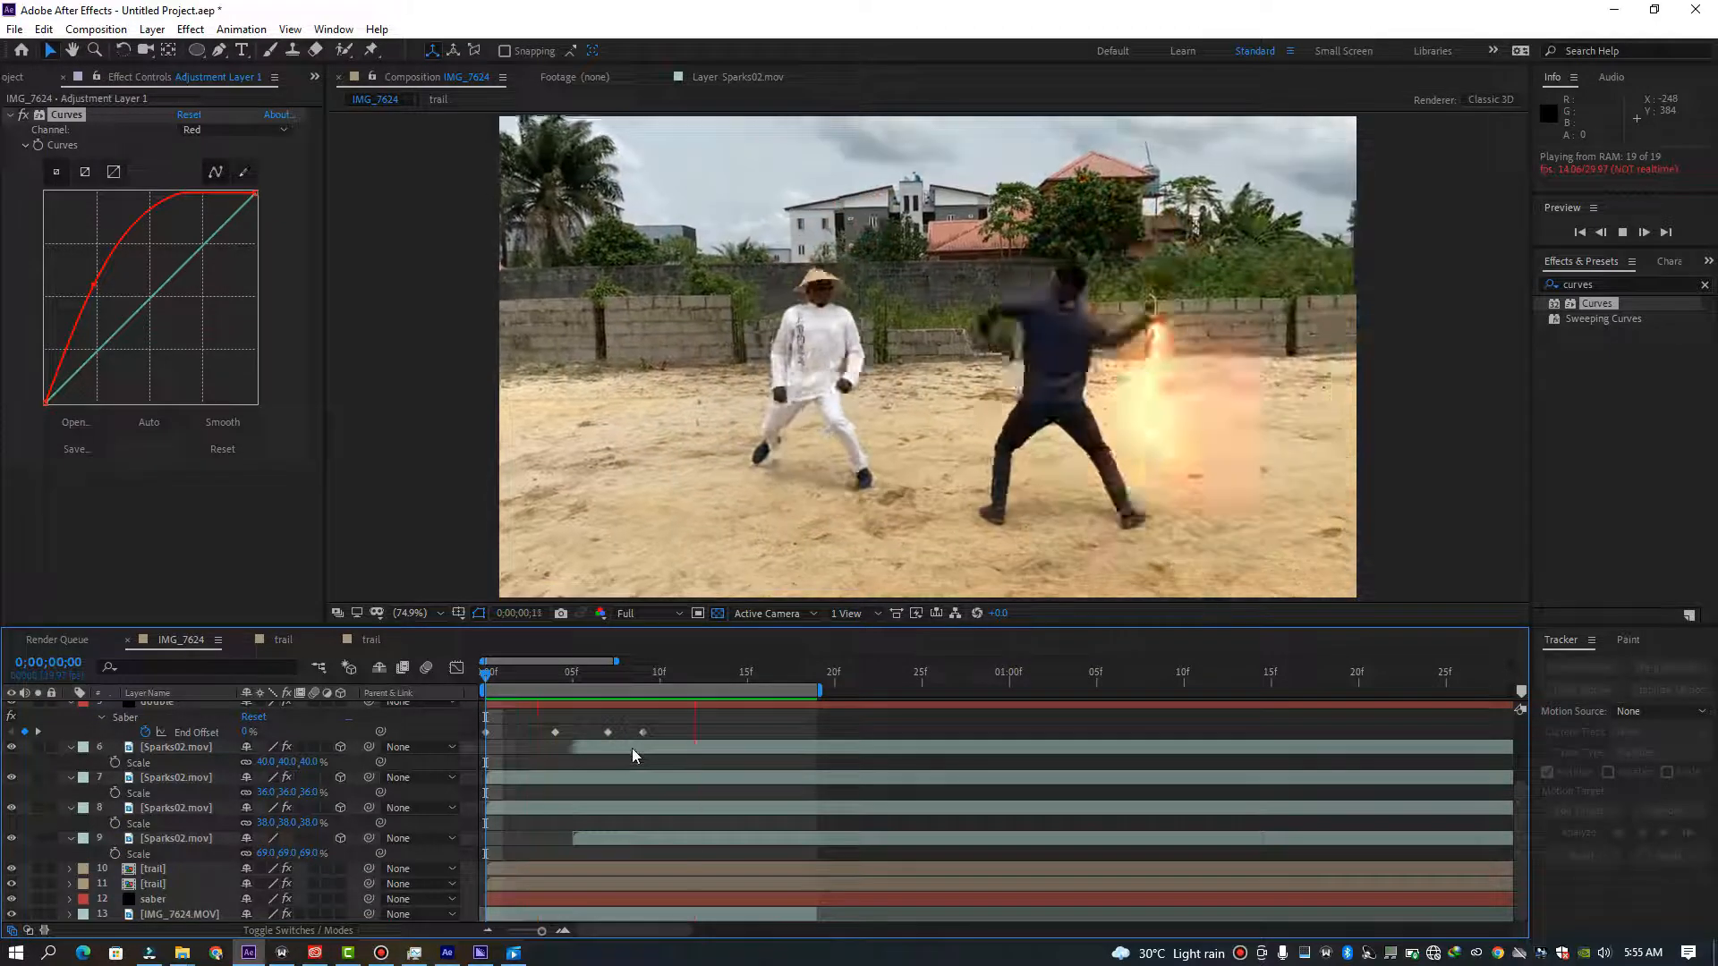
click(631, 750)
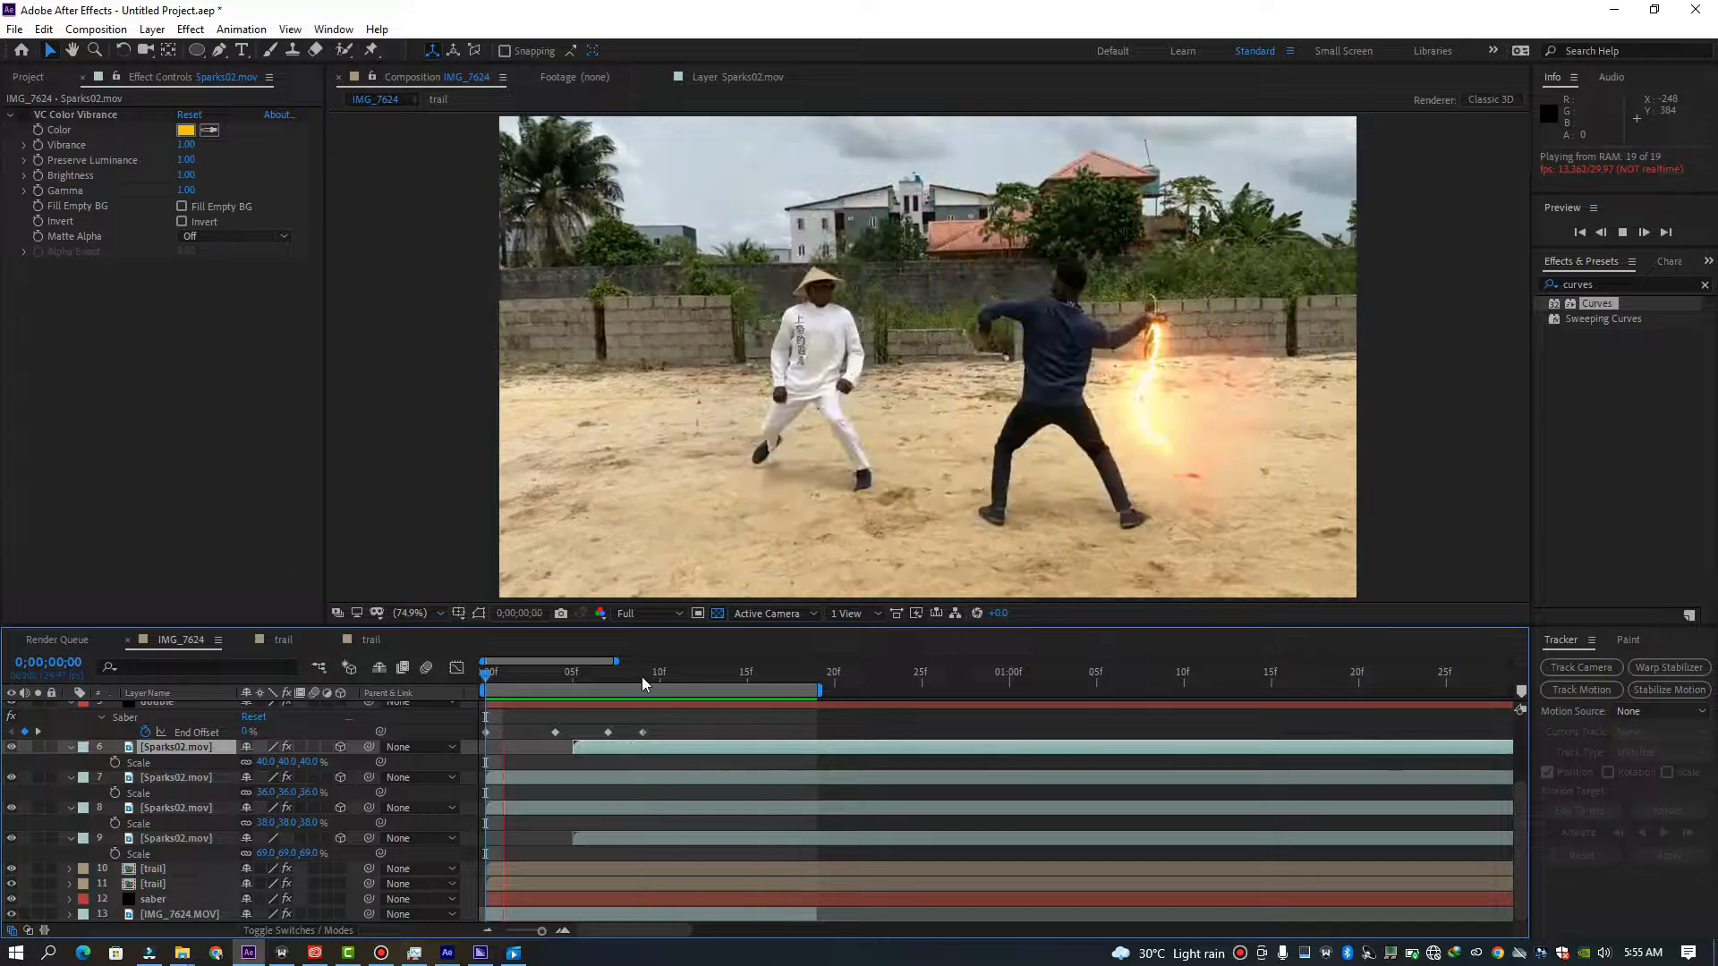
key(space)
drag(642, 677, 723, 670)
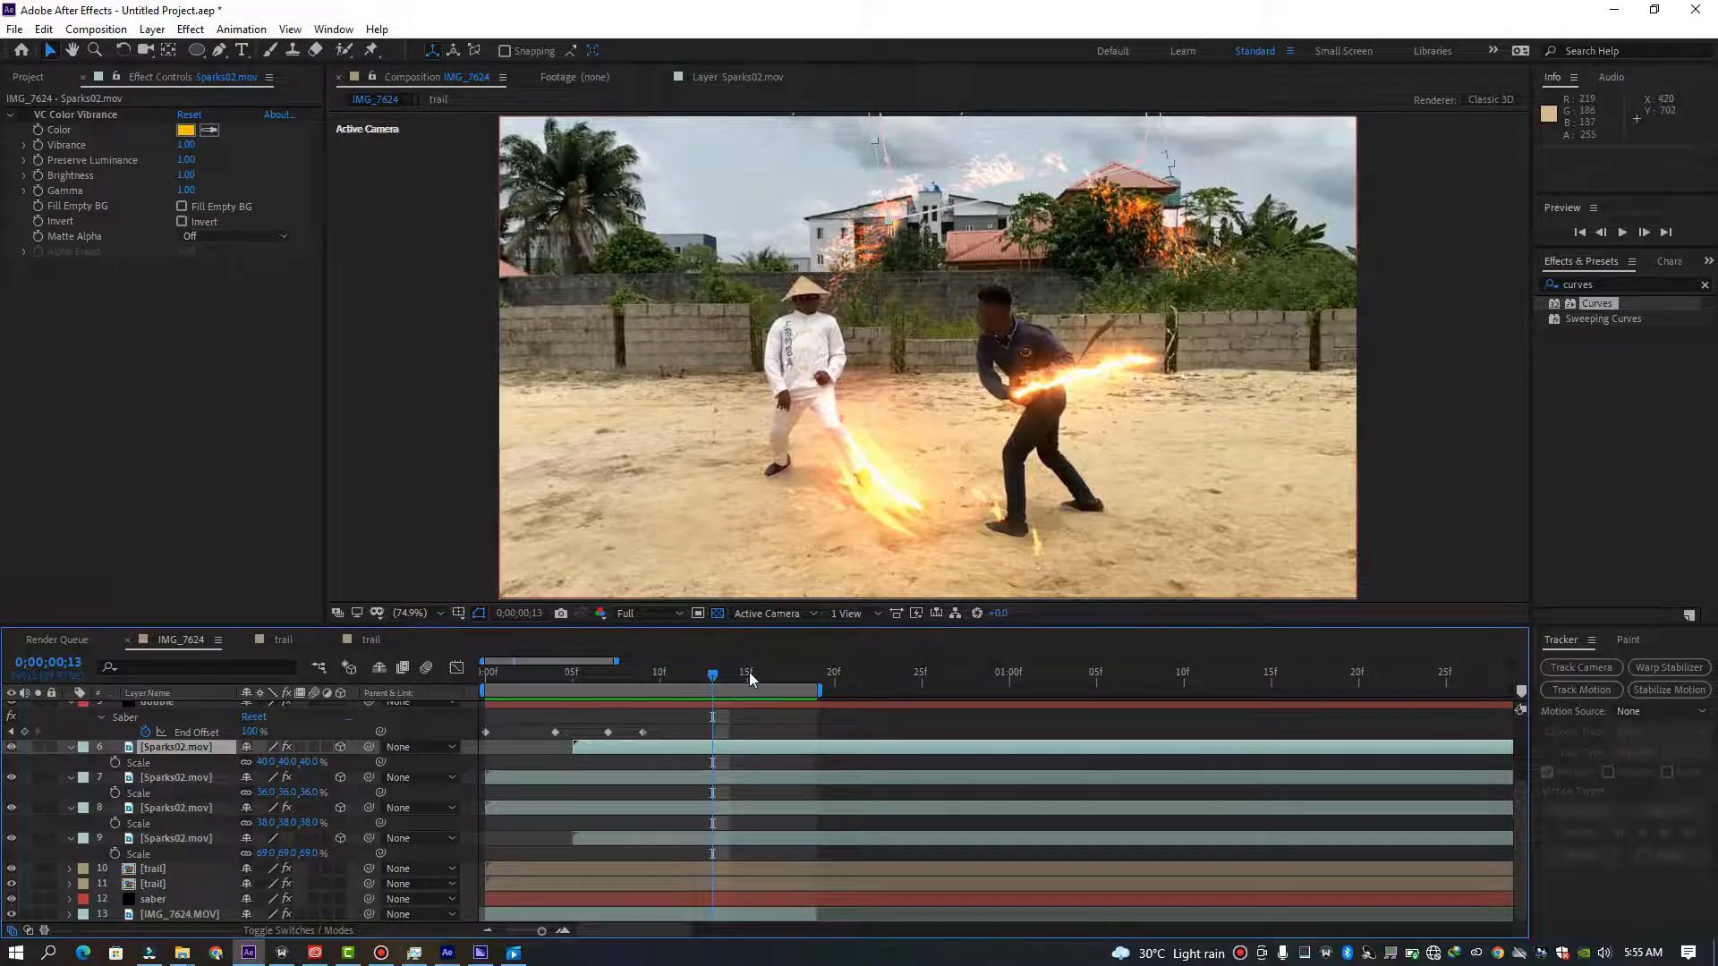
drag(713, 679, 607, 689)
drag(732, 710, 743, 709)
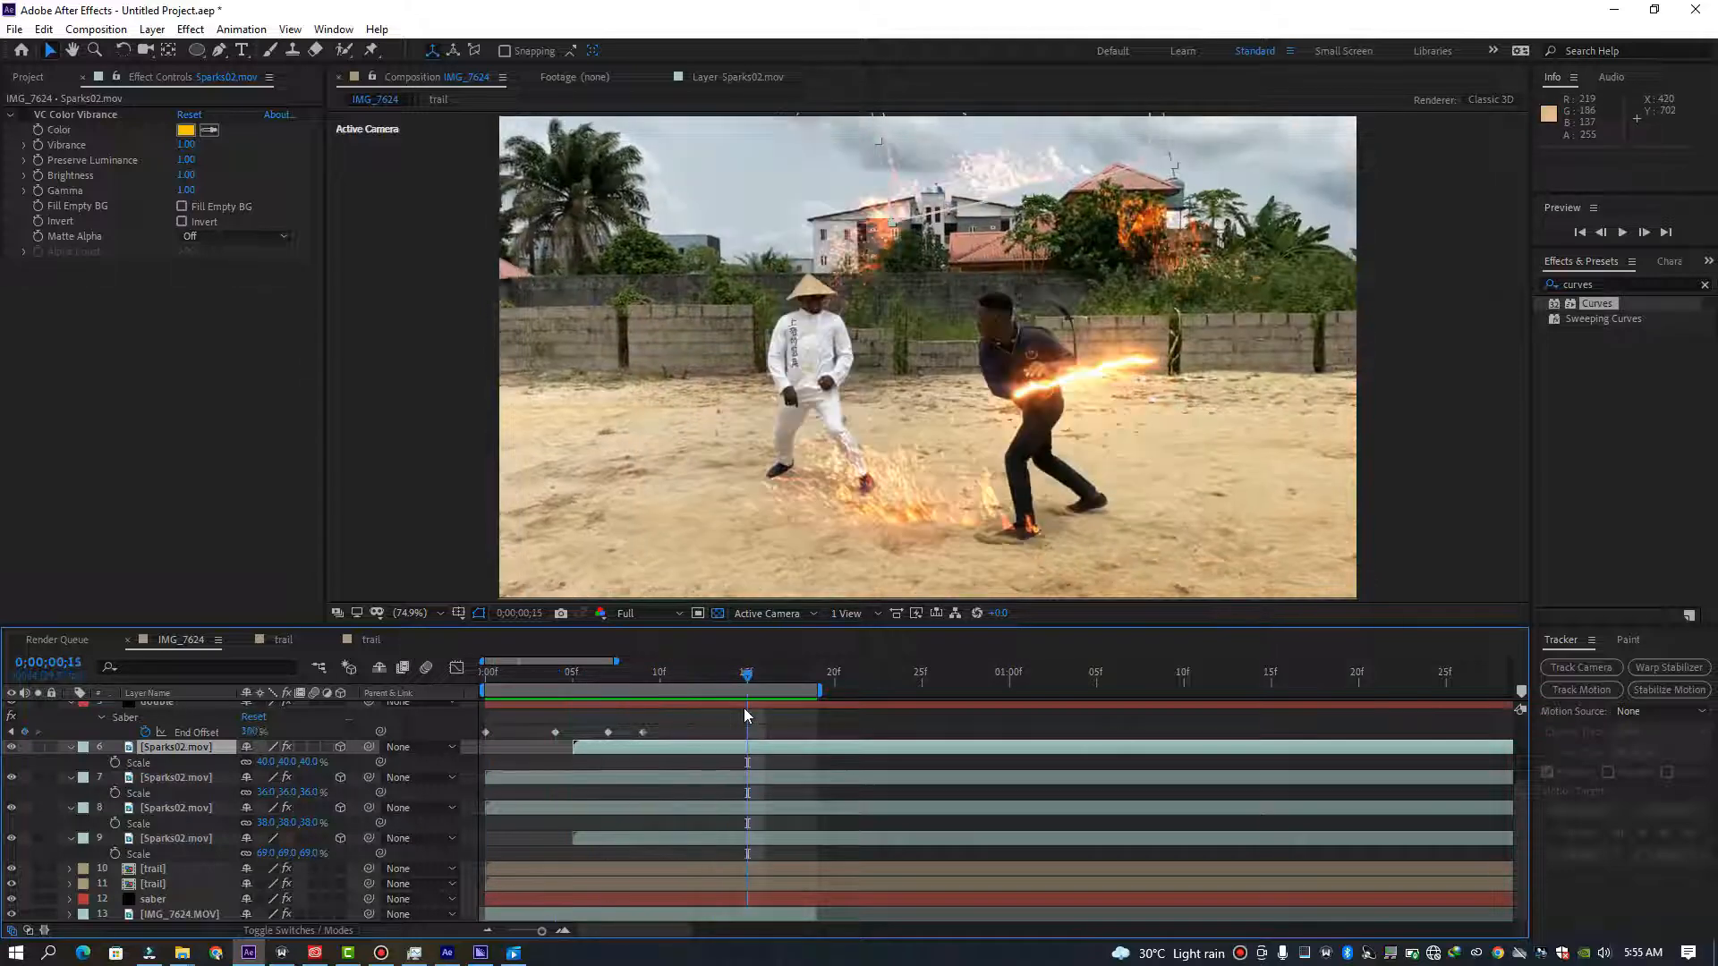